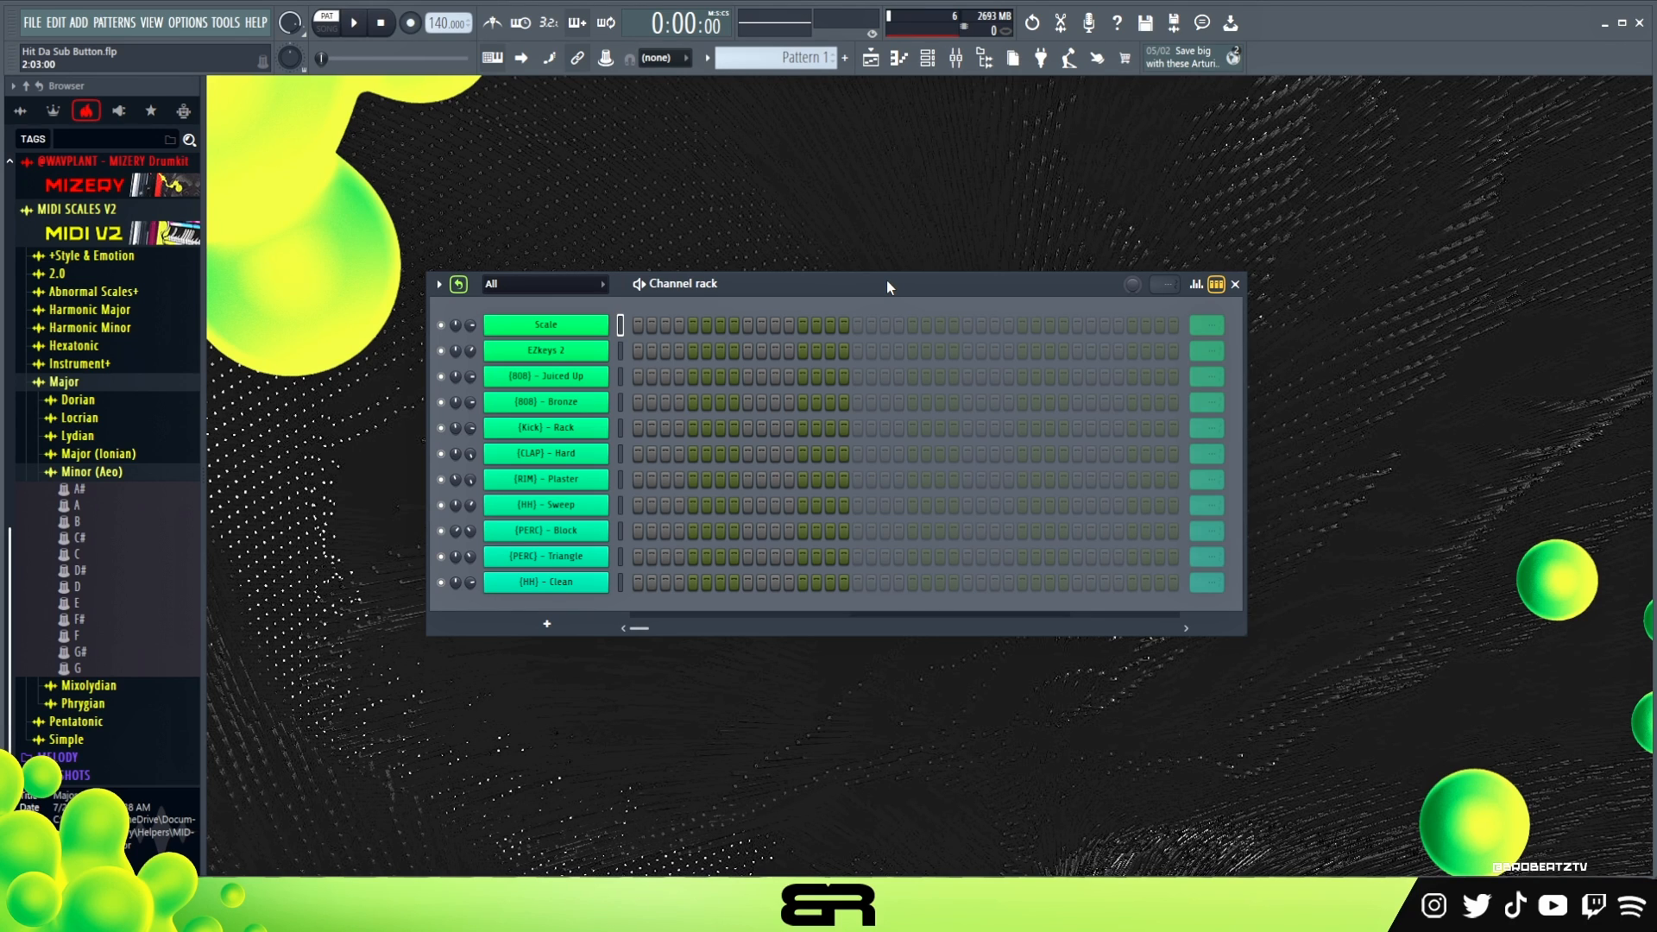
pyautogui.moveTo(887, 280); pyautogui.dragTo(917, 254)
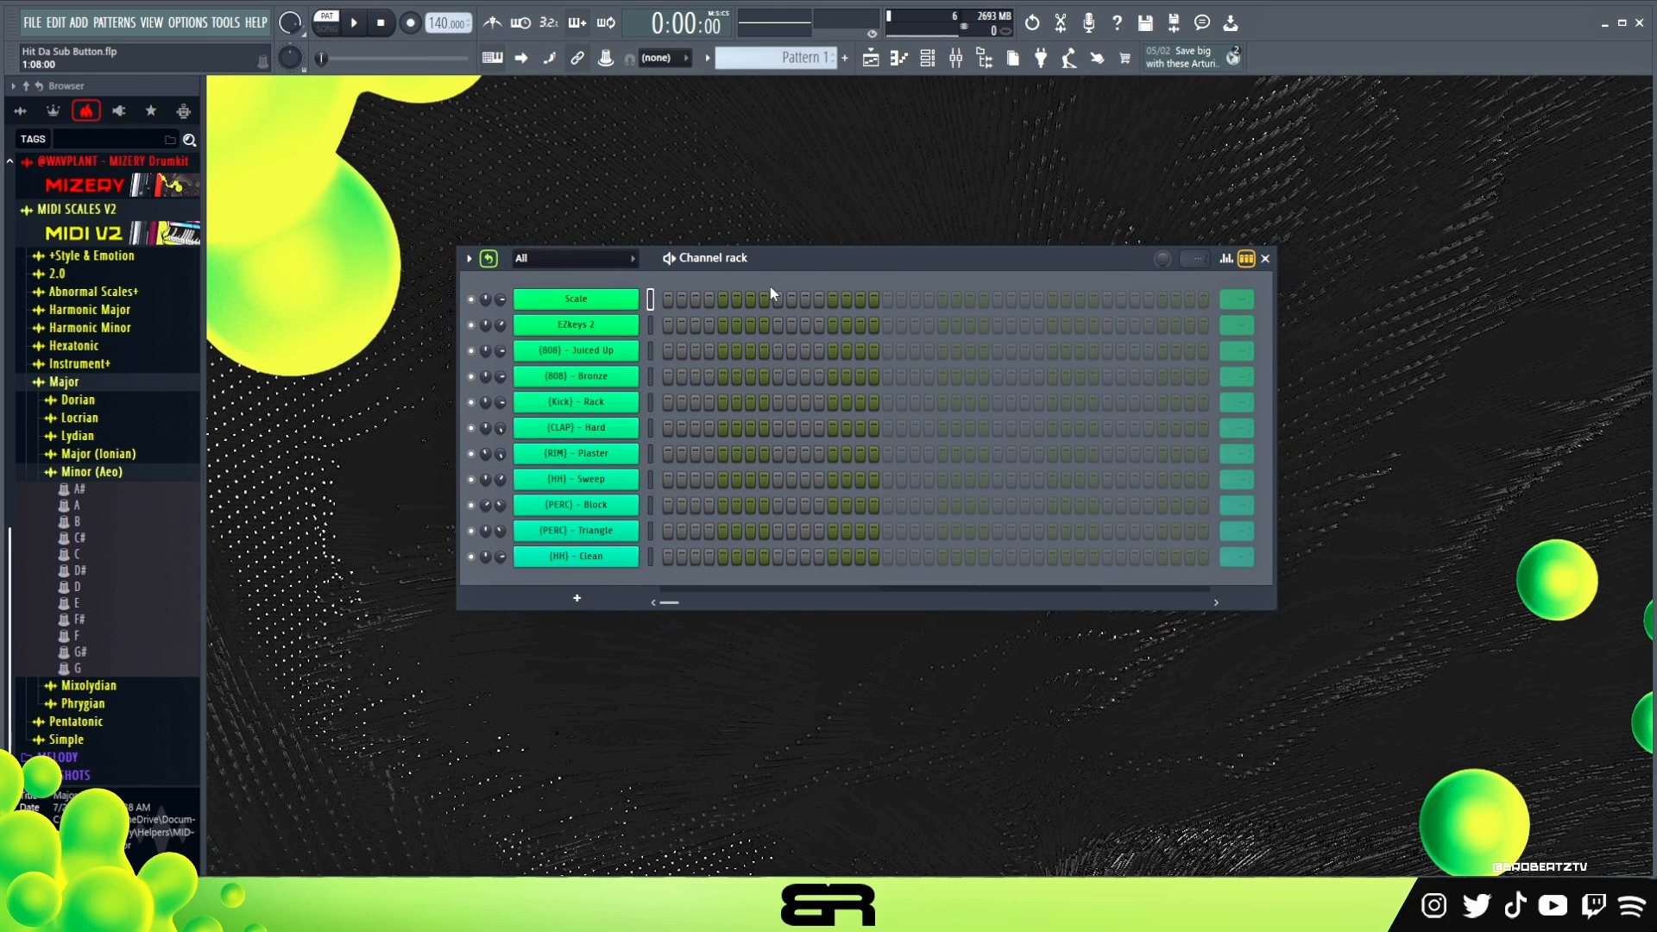
pyautogui.moveTo(808, 255); pyautogui.dragTo(817, 265)
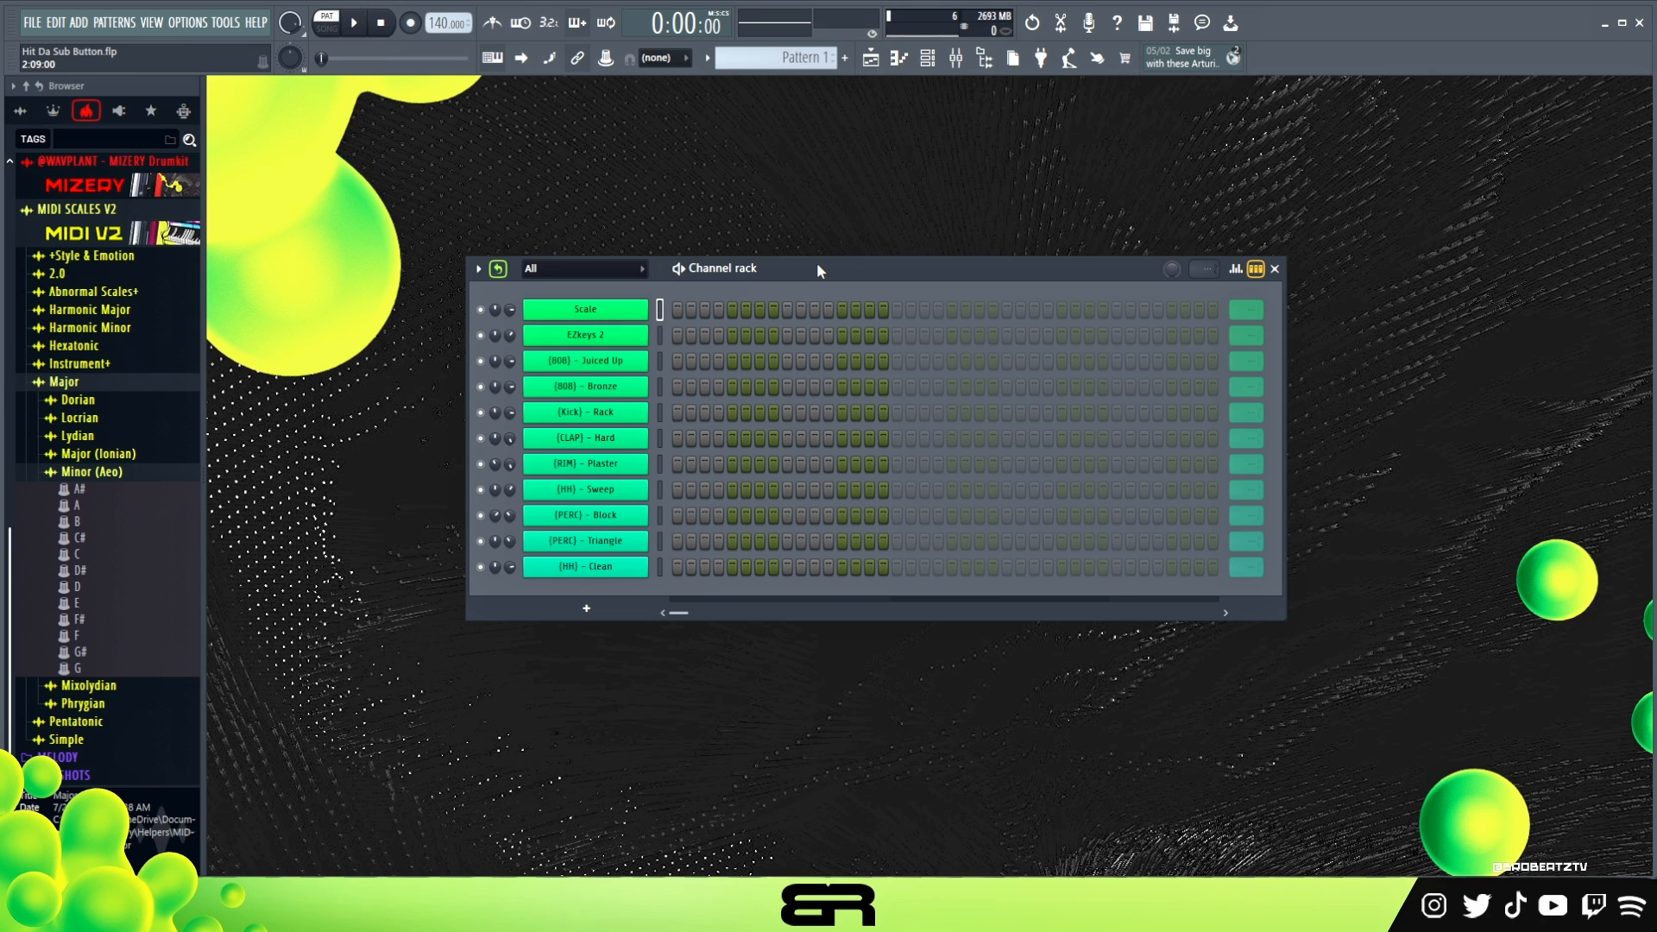
pyautogui.moveTo(818, 265)
pyautogui.mouseDown()
pyautogui.moveTo(856, 272)
pyautogui.moveTo(806, 242)
pyautogui.mouseUp()
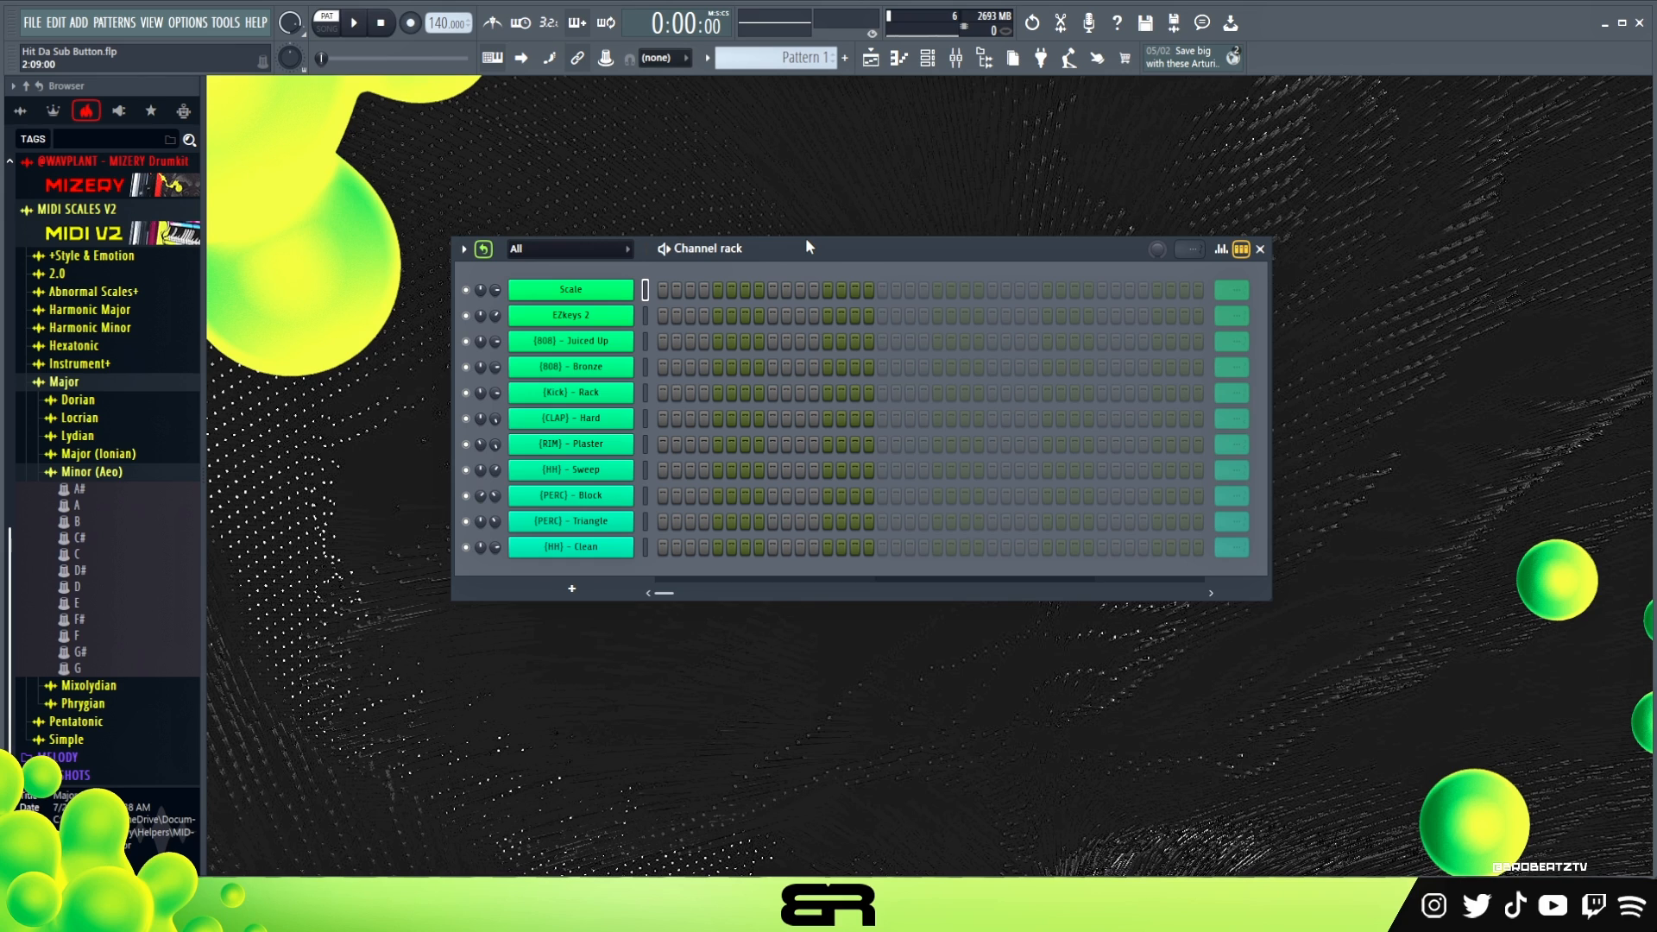
pyautogui.moveTo(753, 247); pyautogui.dragTo(728, 254)
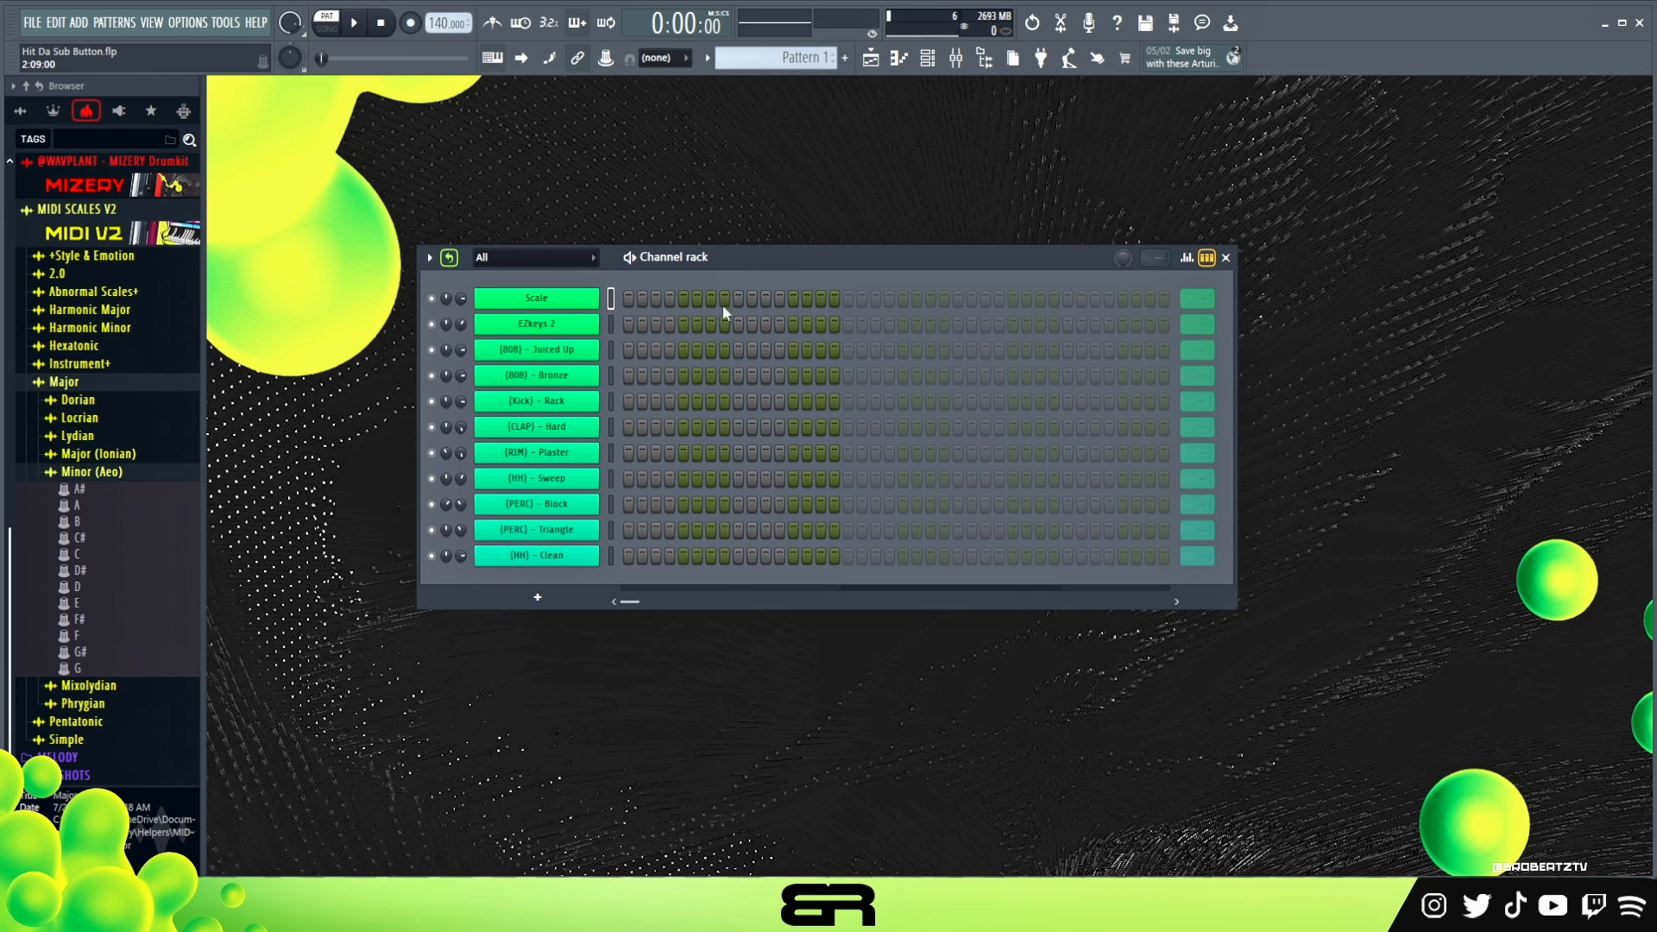
pyautogui.moveTo(747, 258)
pyautogui.mouseDown()
pyautogui.moveTo(731, 271)
pyautogui.moveTo(745, 273)
pyautogui.mouseUp()
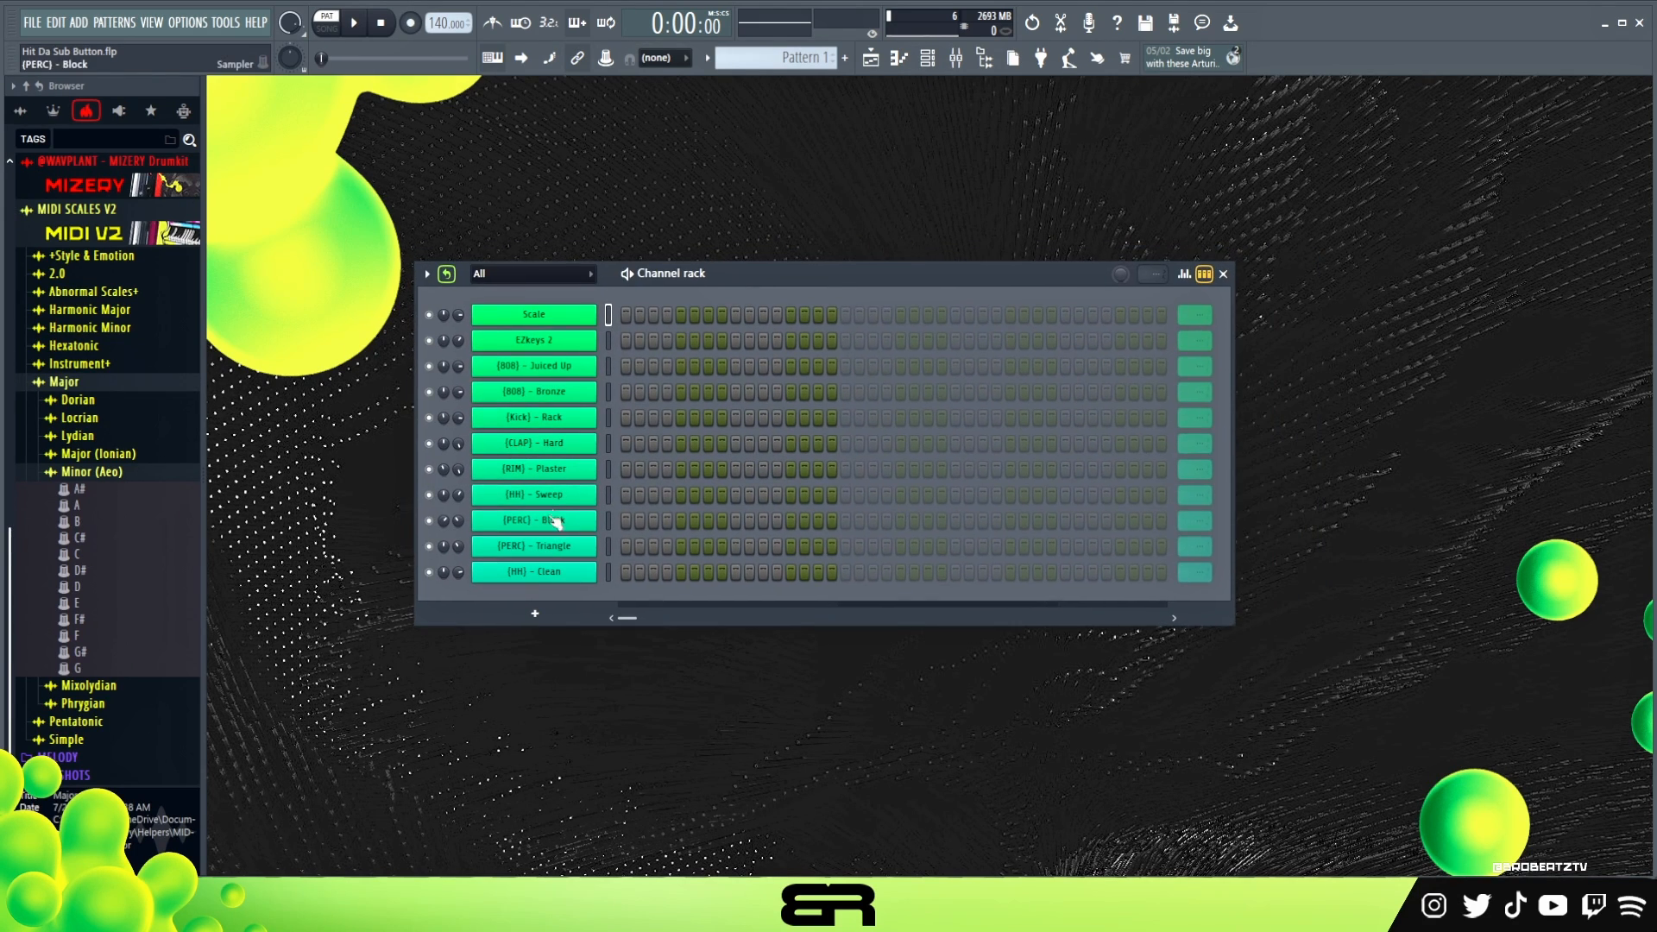
# - Open the EZkeys 2 instrument, play a few notes to audition its piano sound, and close its window
pyautogui.click(535, 342)
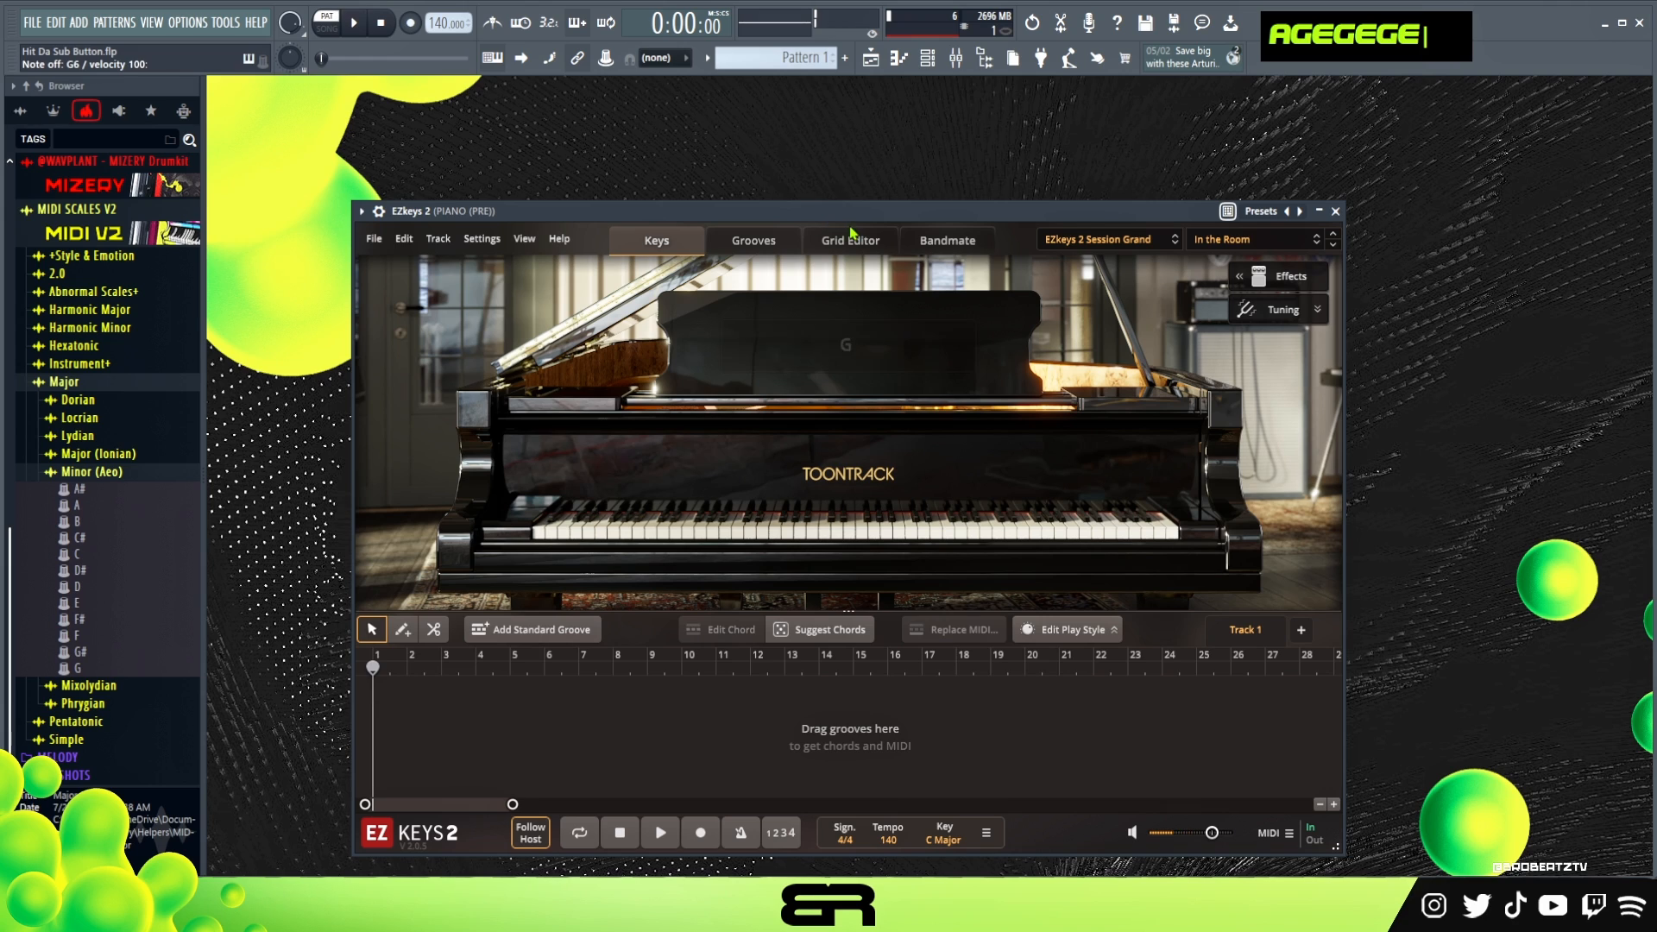
pyautogui.press('a')
pyautogui.press('s')
pyautogui.press('e')
pyautogui.press('g')
pyautogui.press('e')
pyautogui.click(1336, 211)
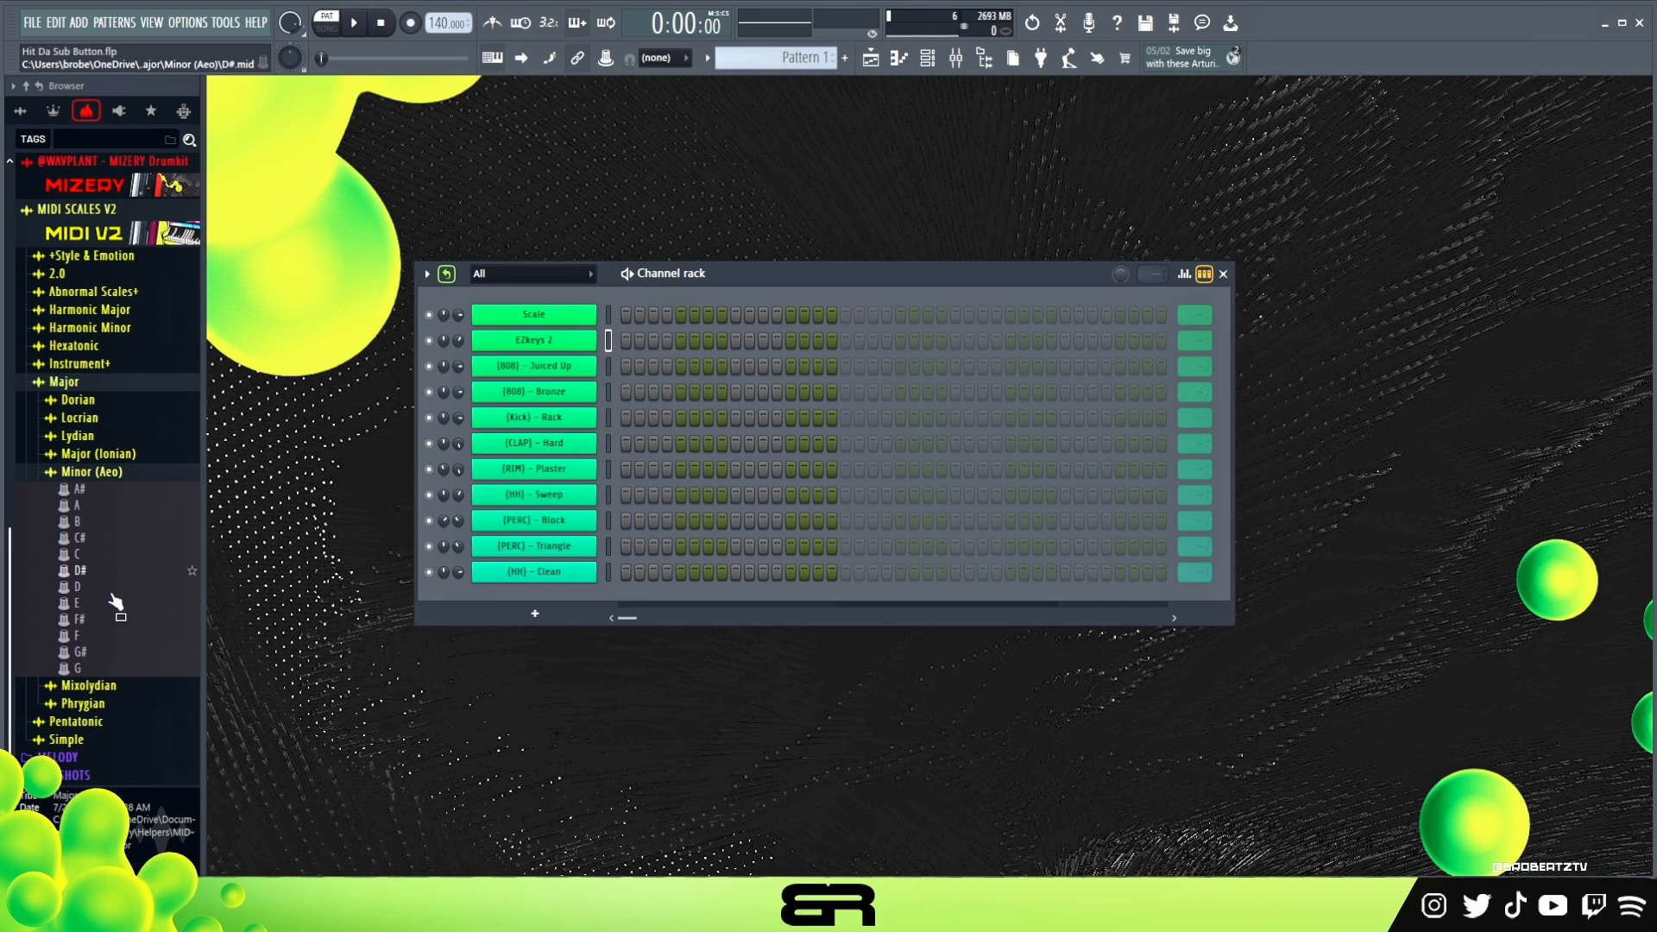
# - Import the F minor (Aeo) scale MIDI with all tracks into the Scale channel and open the piano roll of EZkeys 2
pyautogui.moveTo(82, 635); pyautogui.dragTo(640, 324)
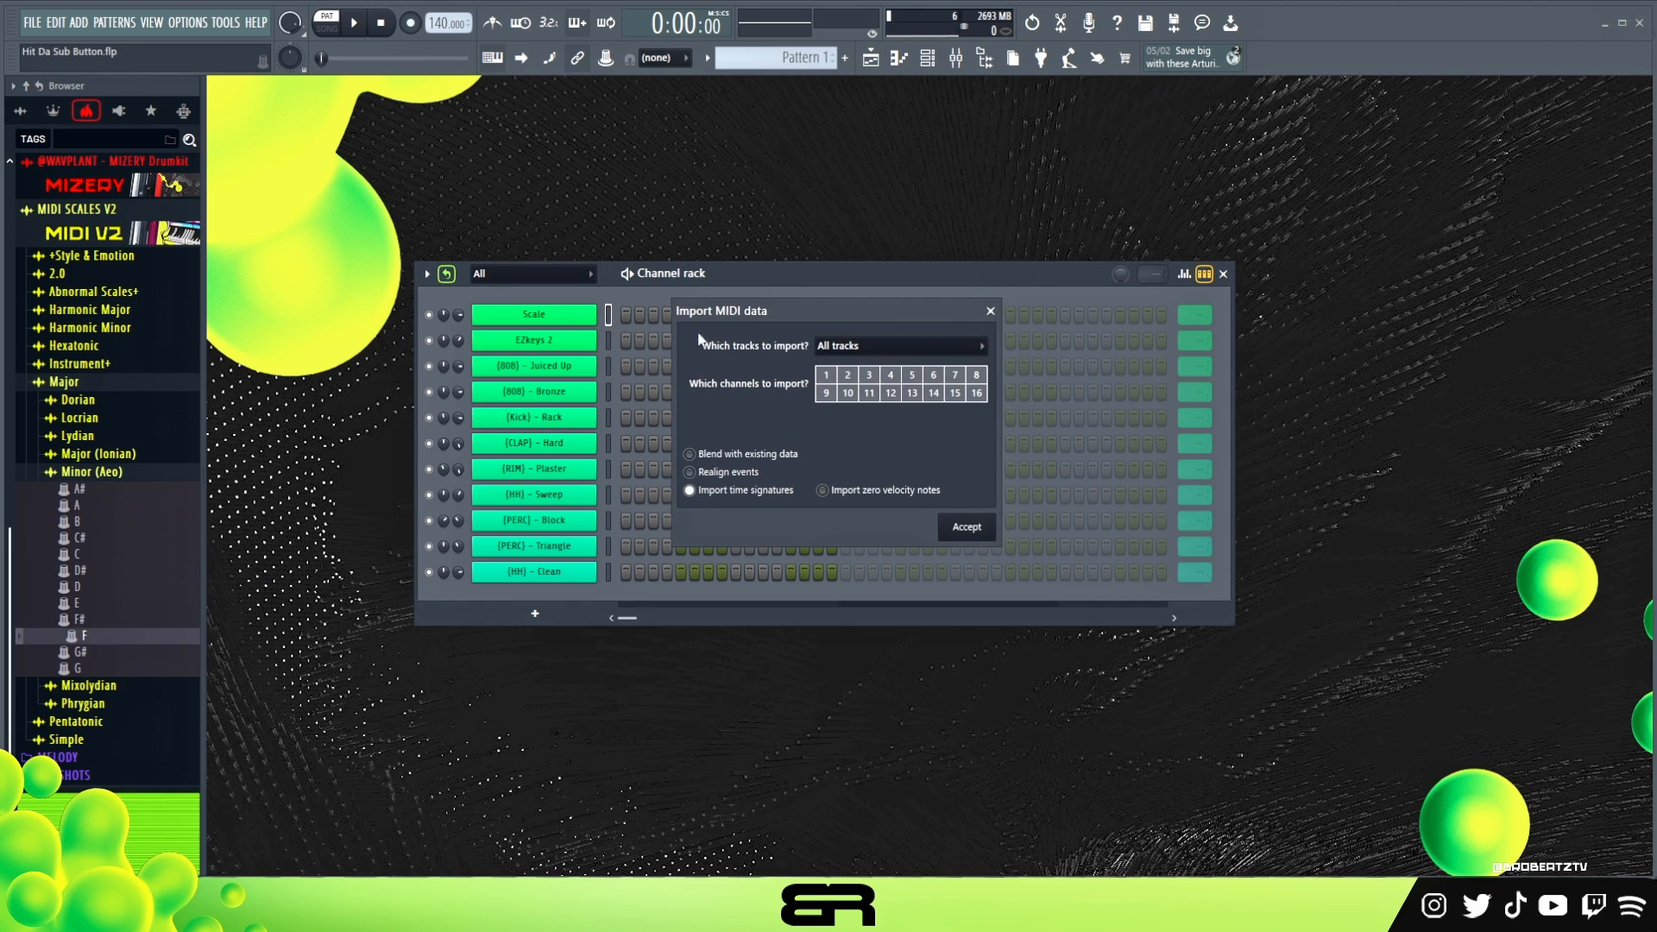
pyautogui.click(973, 528)
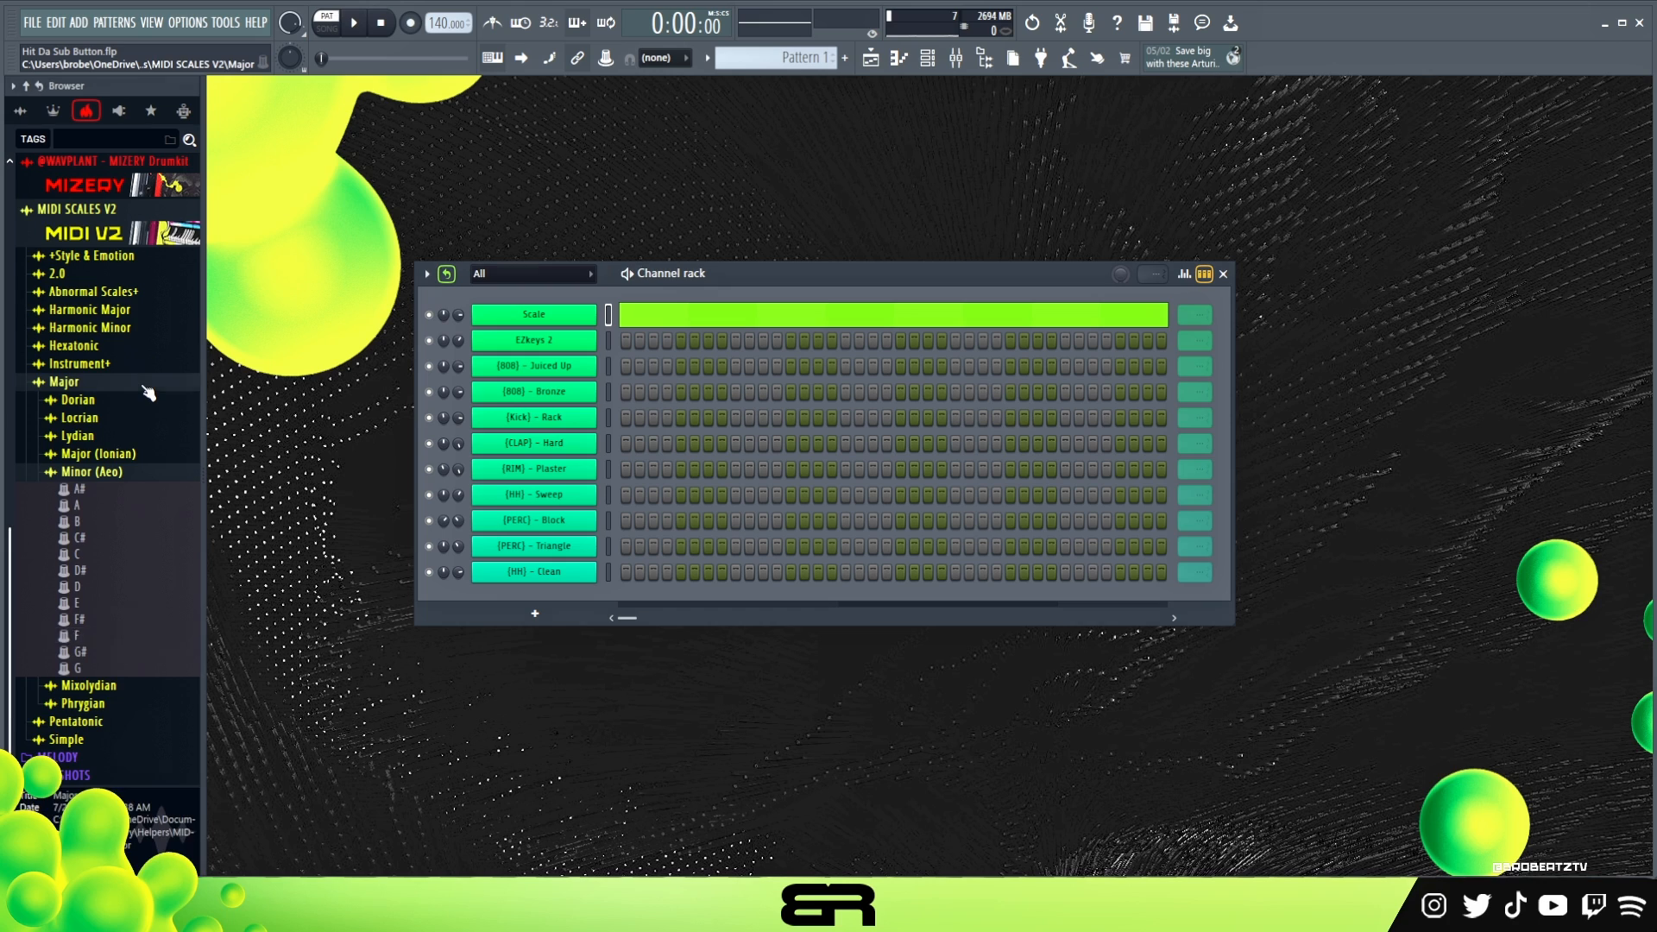
pyautogui.rightClick(566, 343)
pyautogui.click(565, 345)
pyautogui.rightClick(566, 344)
pyautogui.click(623, 340)
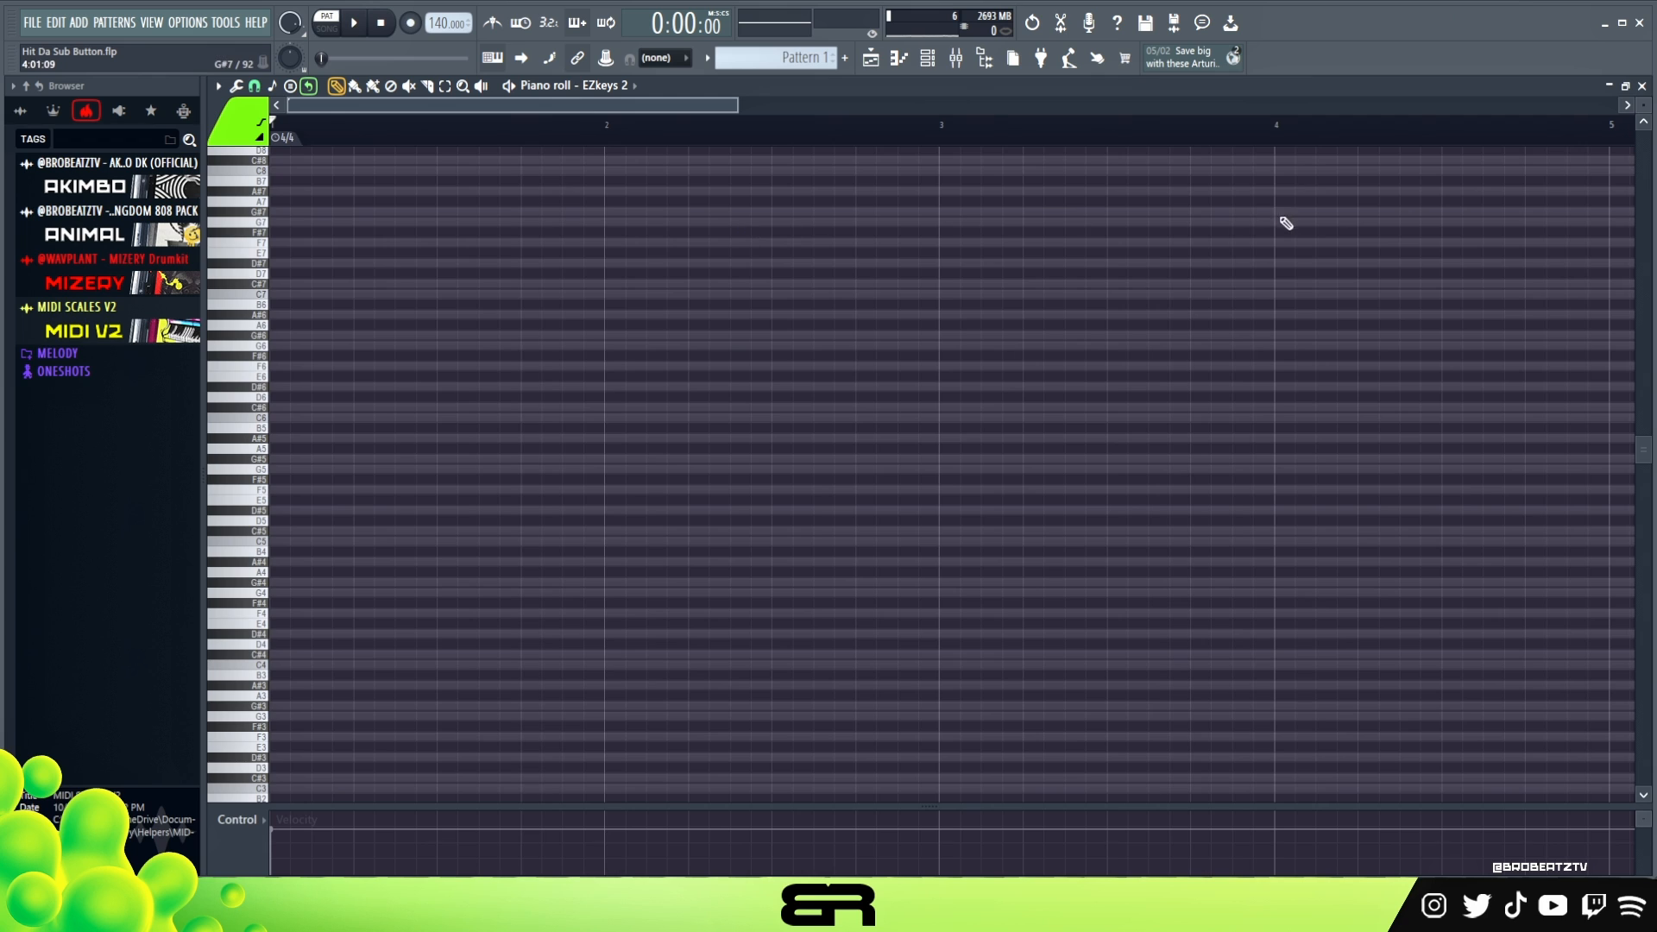
# - Draw three stacked one-bar notes on F4, C#4 and A#3 in the first bar
pyautogui.scroll(-1, 1035, 329)
pyautogui.scroll(3, 1644, 107)
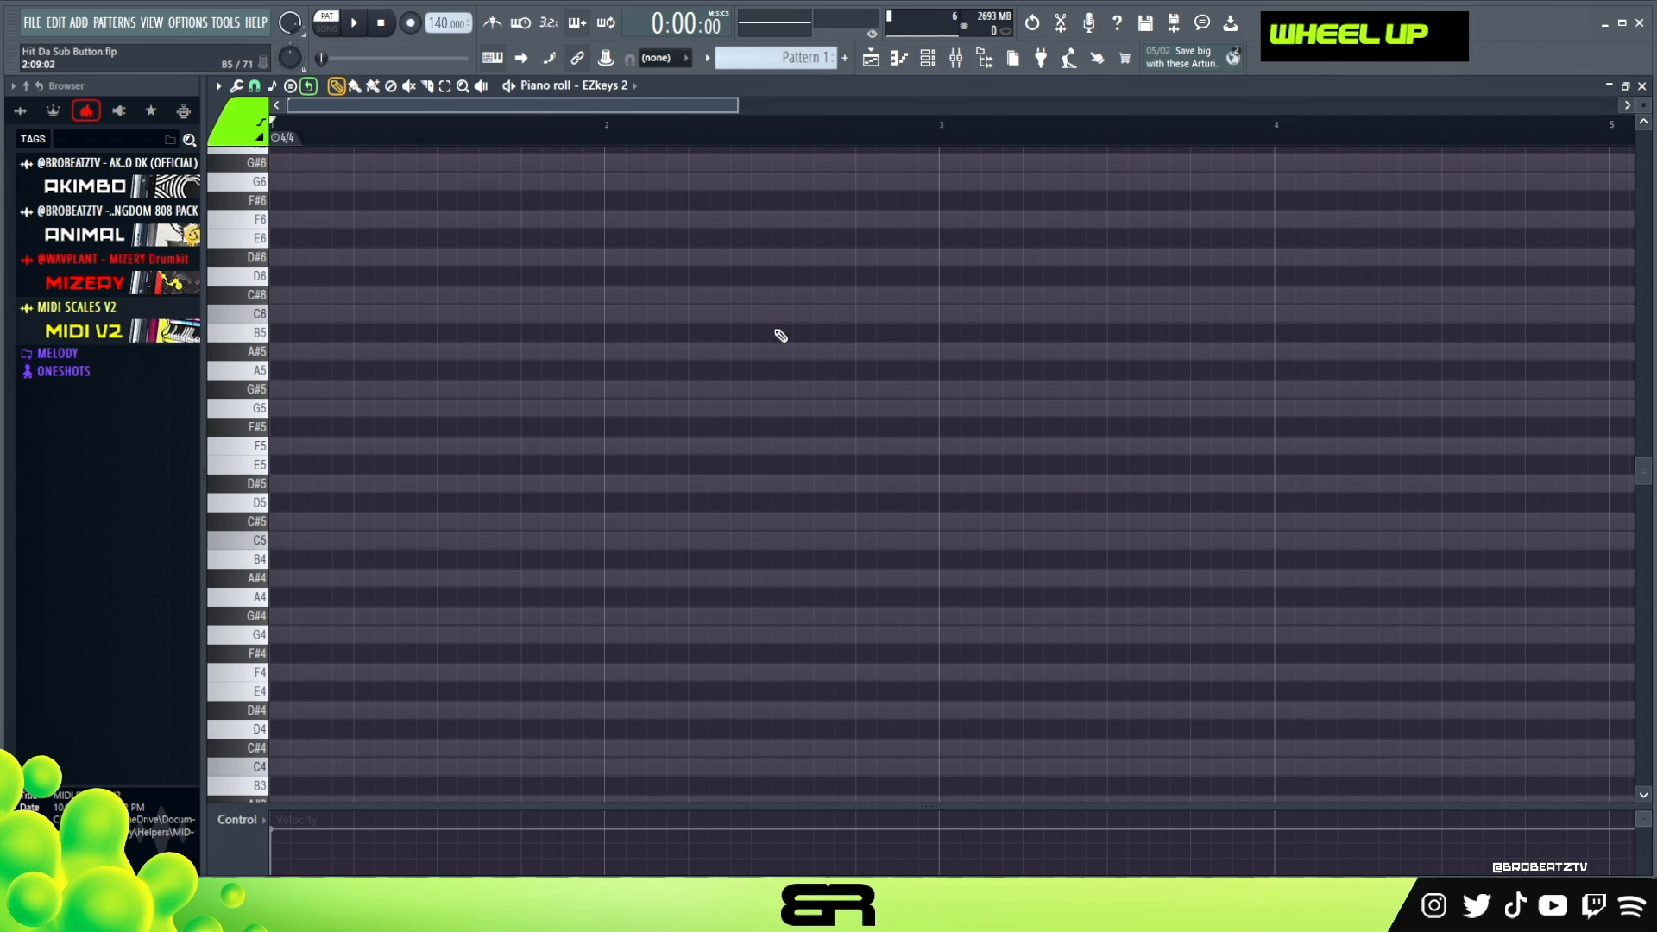
pyautogui.moveTo(740, 110); pyautogui.dragTo(744, 181)
pyautogui.scroll(-3, 348, 596)
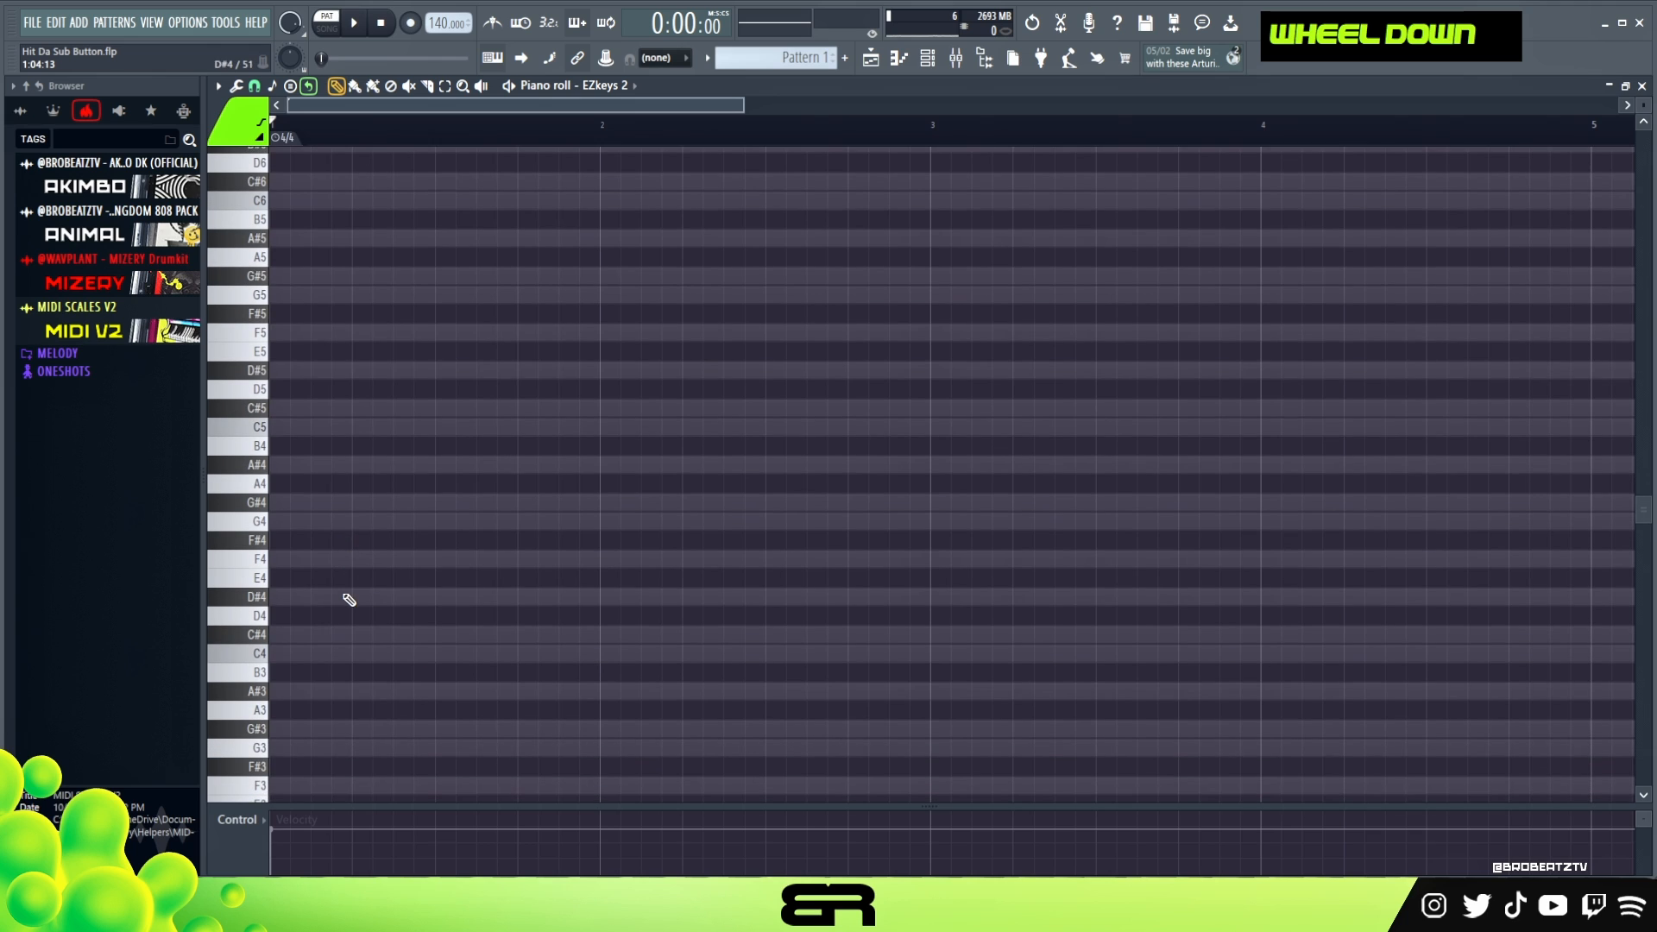
pyautogui.moveTo(281, 558); pyautogui.dragTo(602, 576)
pyautogui.keyDown('ctrl'); pyautogui.click(361, 557); pyautogui.keyUp('ctrl')
pyautogui.moveTo(331, 555); pyautogui.dragTo(286, 693)
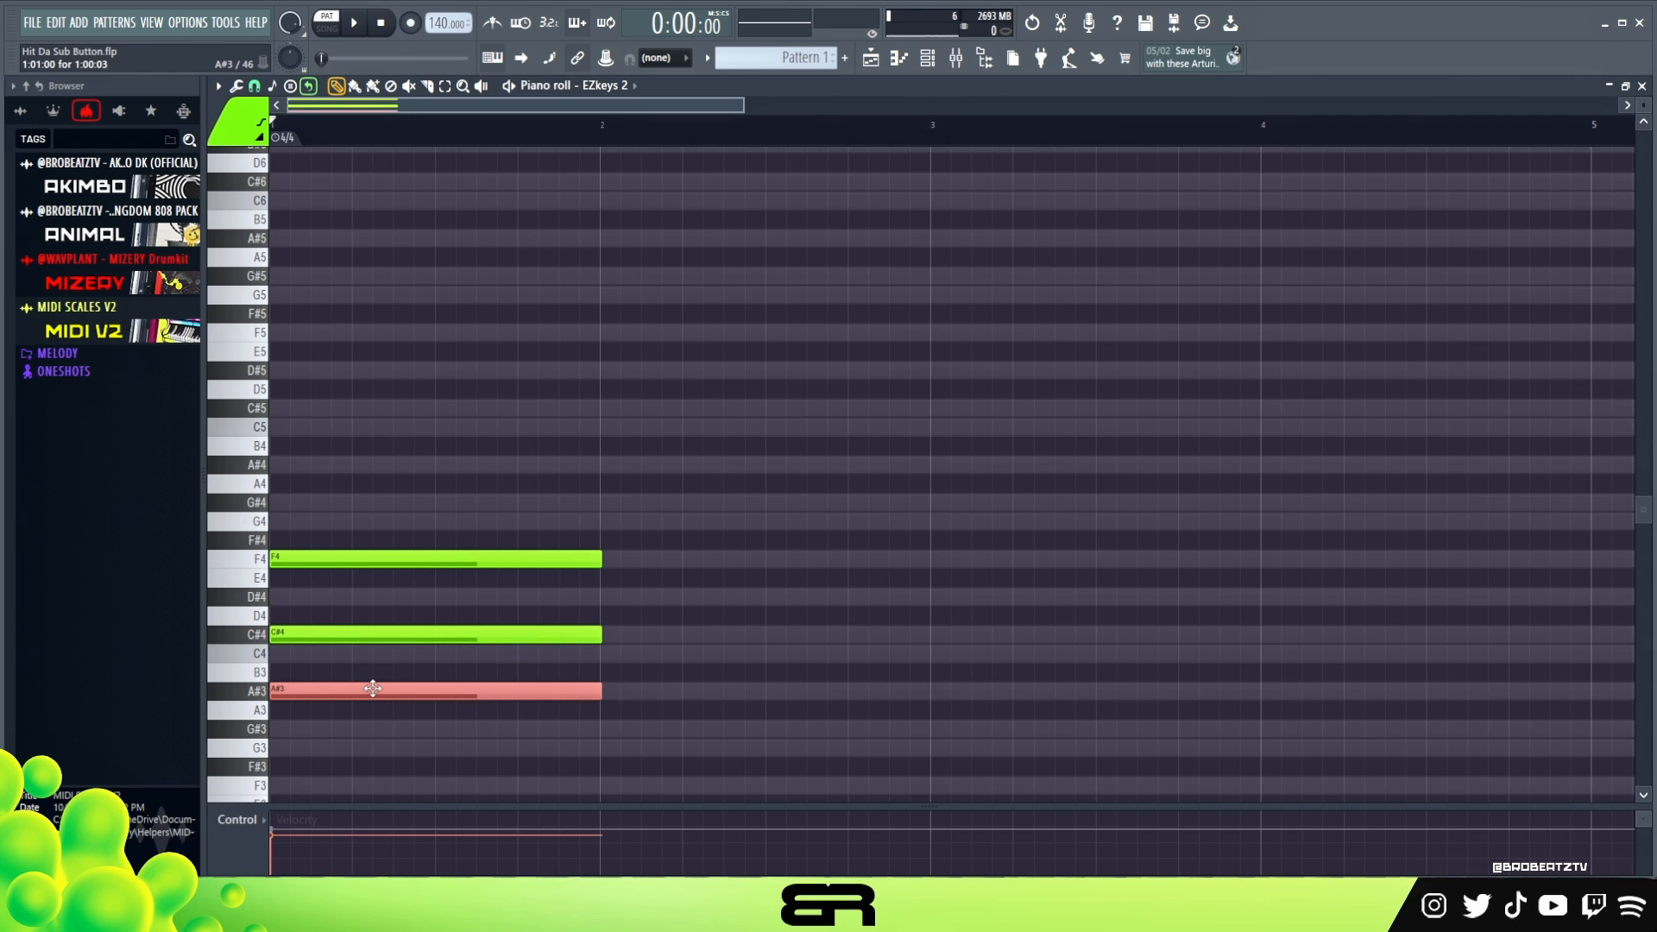
# - Raise the A#3 note one octave to A#4 and delete the C#4 note
pyautogui.hotkey('ctrl', 'Up')
pyautogui.rightClick(400, 634)
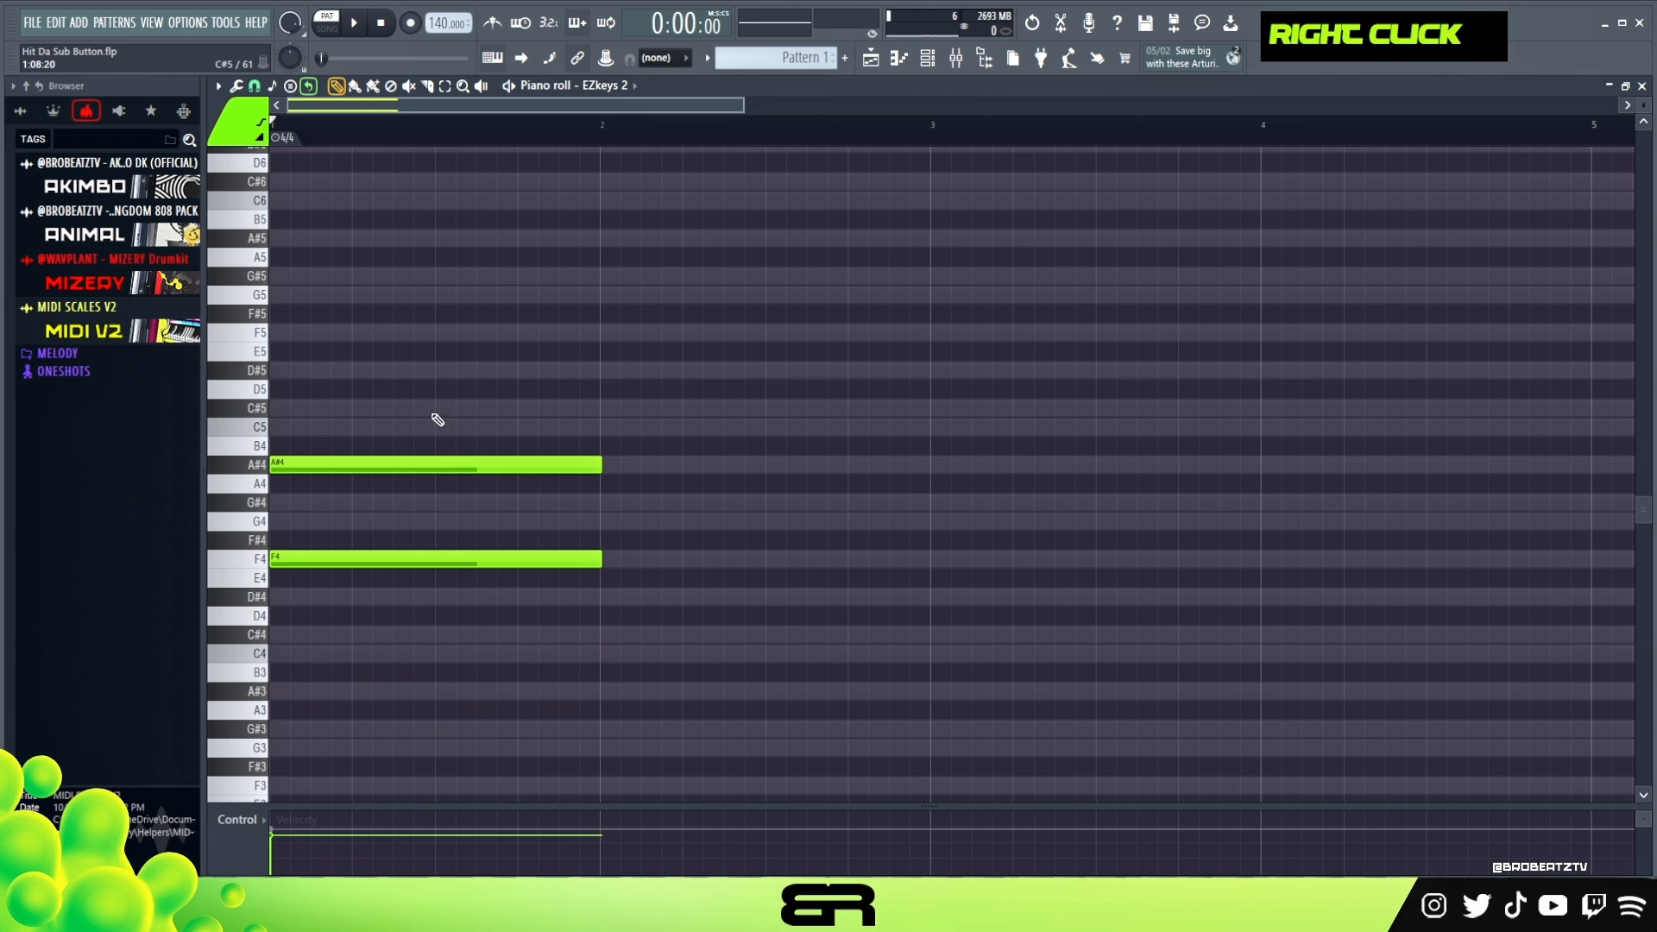
pyautogui.keyDown('alt'); pyautogui.rightClick(323, 505); pyautogui.keyUp('alt')
pyautogui.moveTo(335, 513); pyautogui.dragTo(342, 574)
# - Move the F4 note to start at 2:05:00 and shorten it so it ends at bar 3
pyautogui.hotkey('ctrl', 'a')
pyautogui.rightClick(399, 523)
pyautogui.click(614, 543)
pyautogui.rightClick(613, 543)
pyautogui.moveTo(323, 563); pyautogui.dragTo(742, 567)
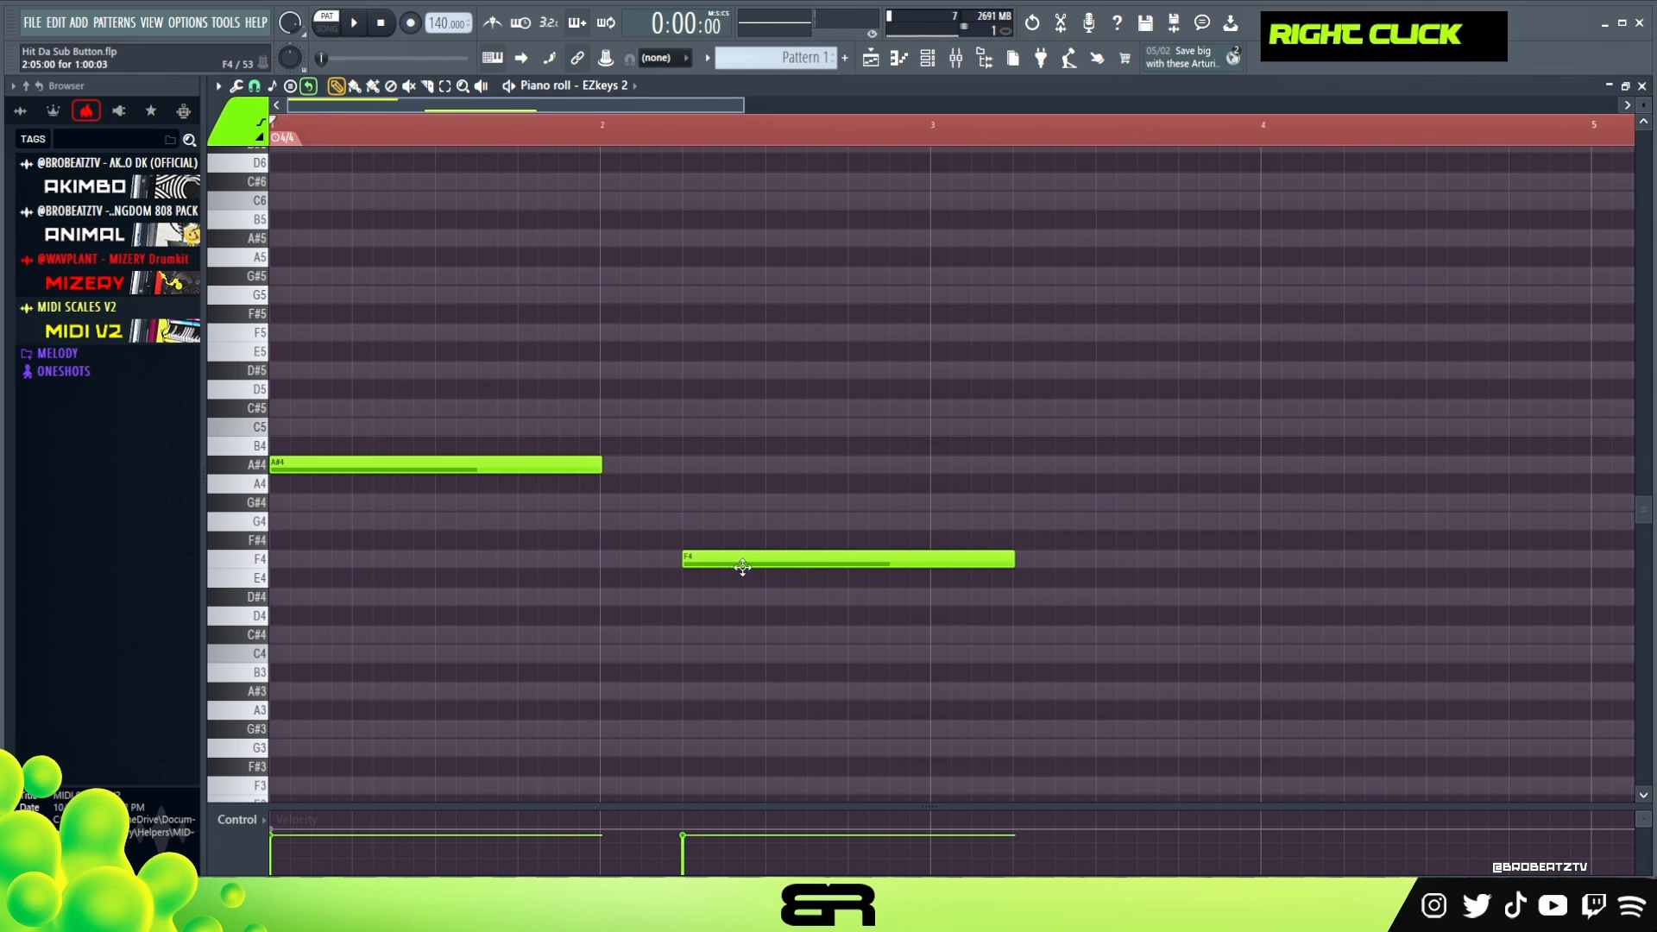
pyautogui.moveTo(1014, 570); pyautogui.dragTo(930, 566)
# - Quantize the notes and raise the velocity of both notes
pyautogui.hotkey('ctrl', 'q')
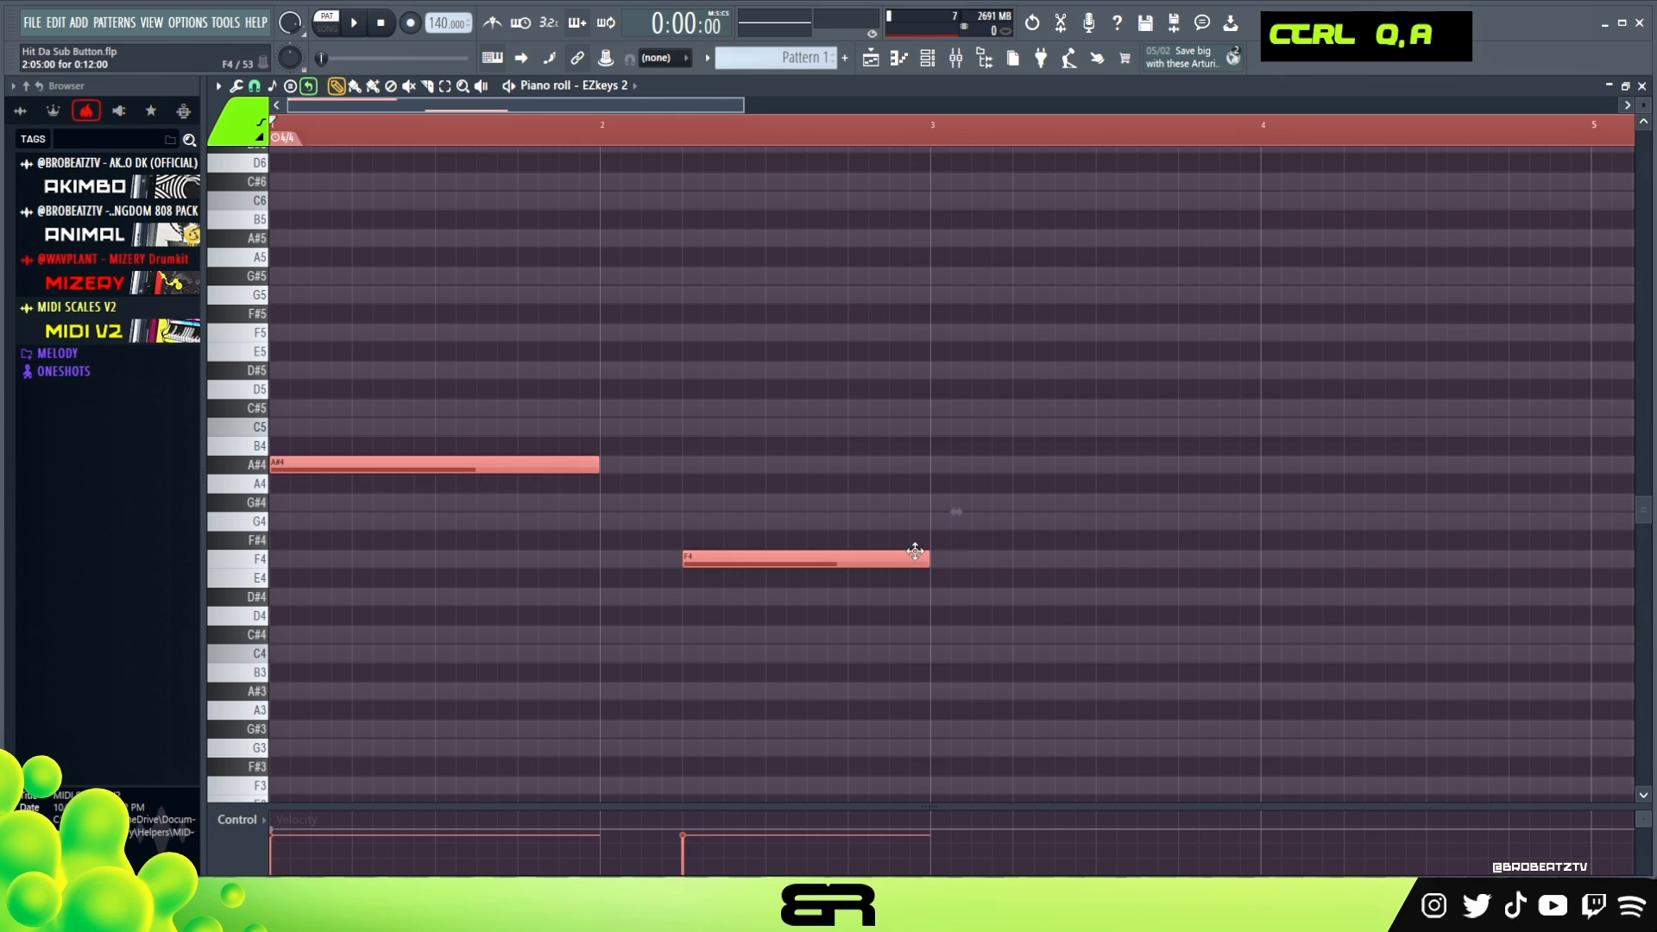
pyautogui.hotkey('ctrl', 'a')
pyautogui.keyDown('alt'); pyautogui.scroll(5, 725, 518); pyautogui.keyUp('alt')
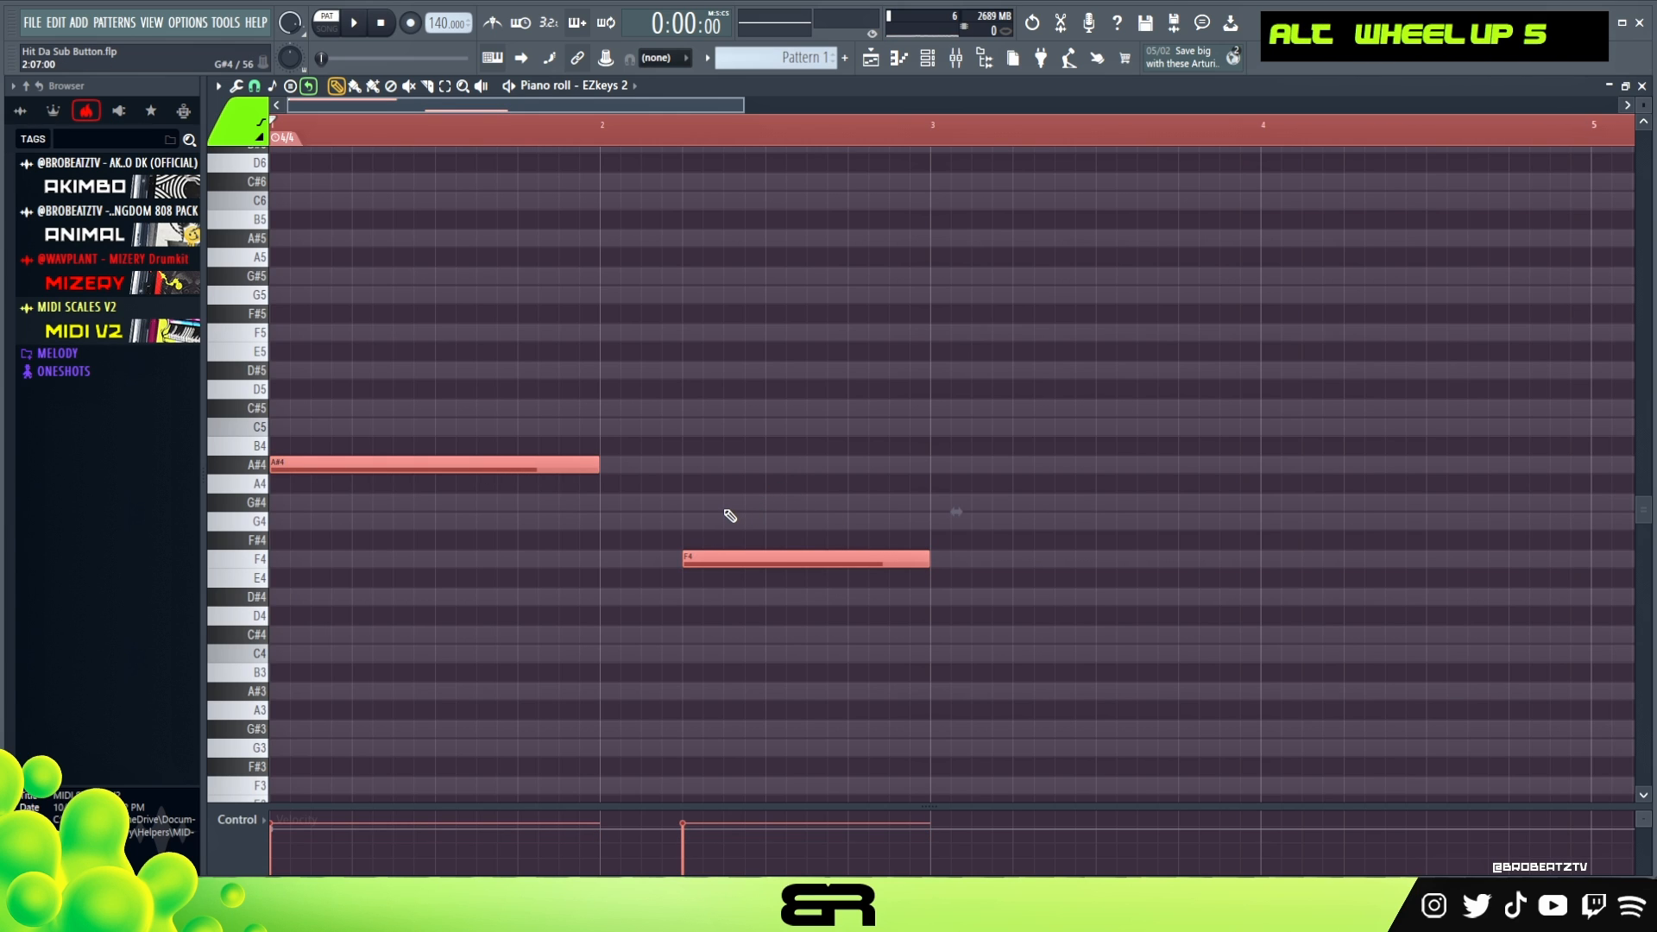
pyautogui.rightClick(656, 515)
# - Stack copies of the A#4 note on C#5, F5, G#5 and C6 in bar 1 and play back the chord
pyautogui.scroll(1, 655, 515)
pyautogui.keyDown('shift'); pyautogui.moveTo(305, 522); pyautogui.dragTo(292, 317); pyautogui.keyUp('shift')
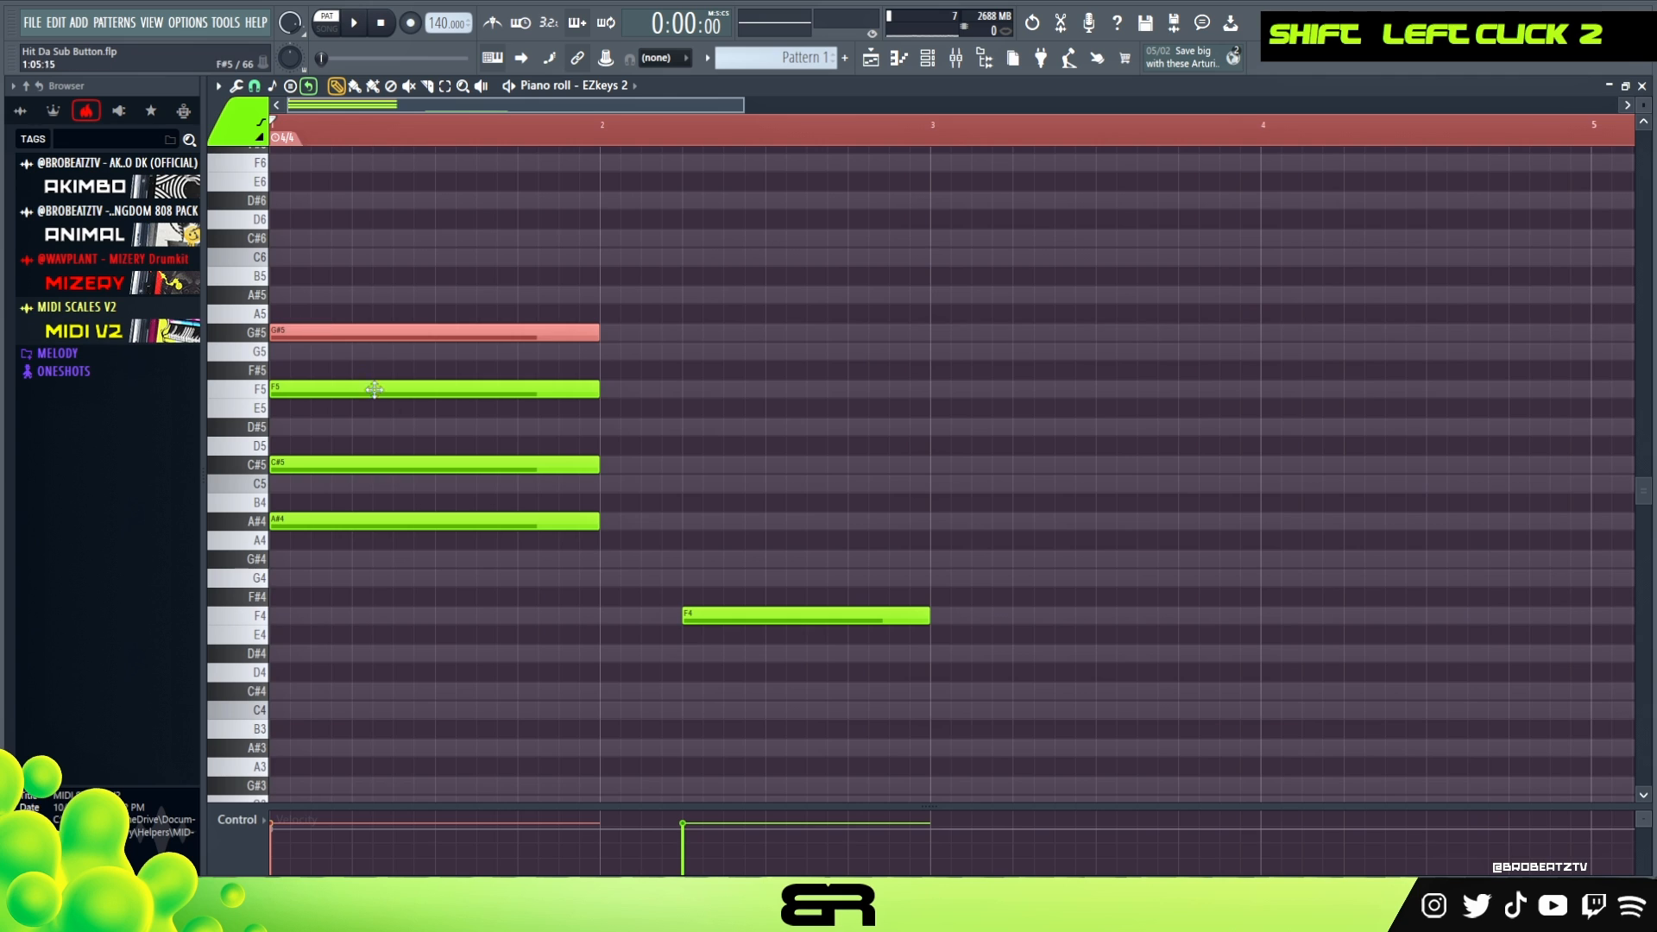
pyautogui.scroll(2, 366, 402)
pyautogui.keyDown('ctrl'); pyautogui.click(326, 444); pyautogui.keyUp('ctrl')
pyautogui.keyDown('shift'); pyautogui.moveTo(326, 443); pyautogui.dragTo(285, 369); pyautogui.keyUp('shift')
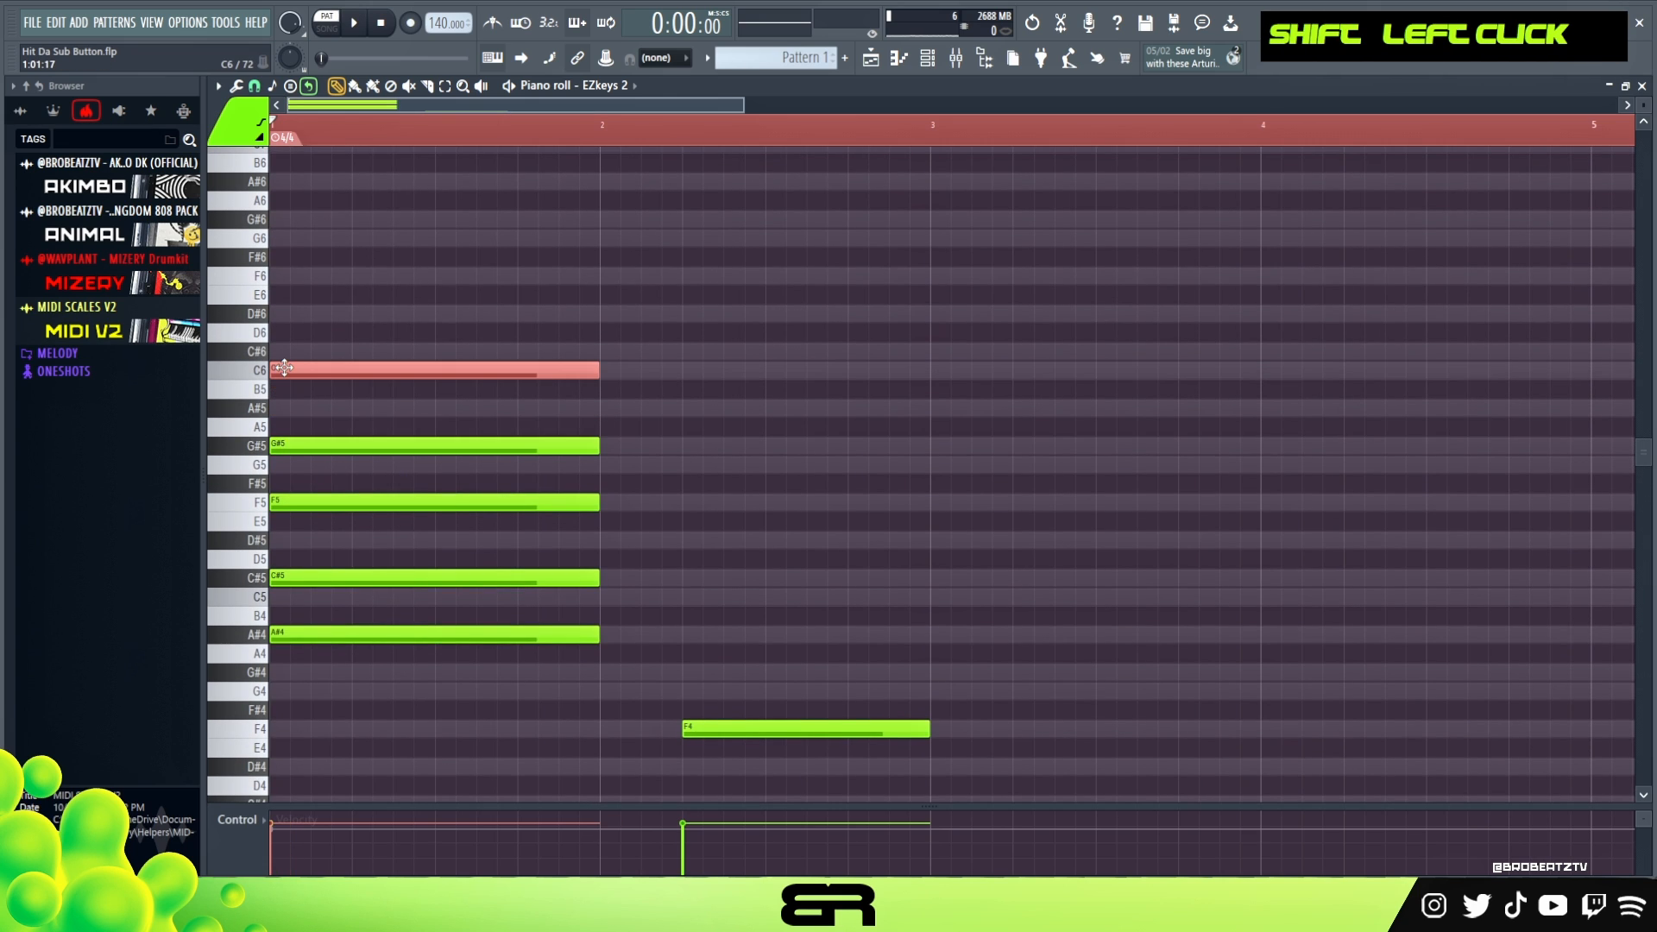
pyautogui.press('space')
pyautogui.press('space')
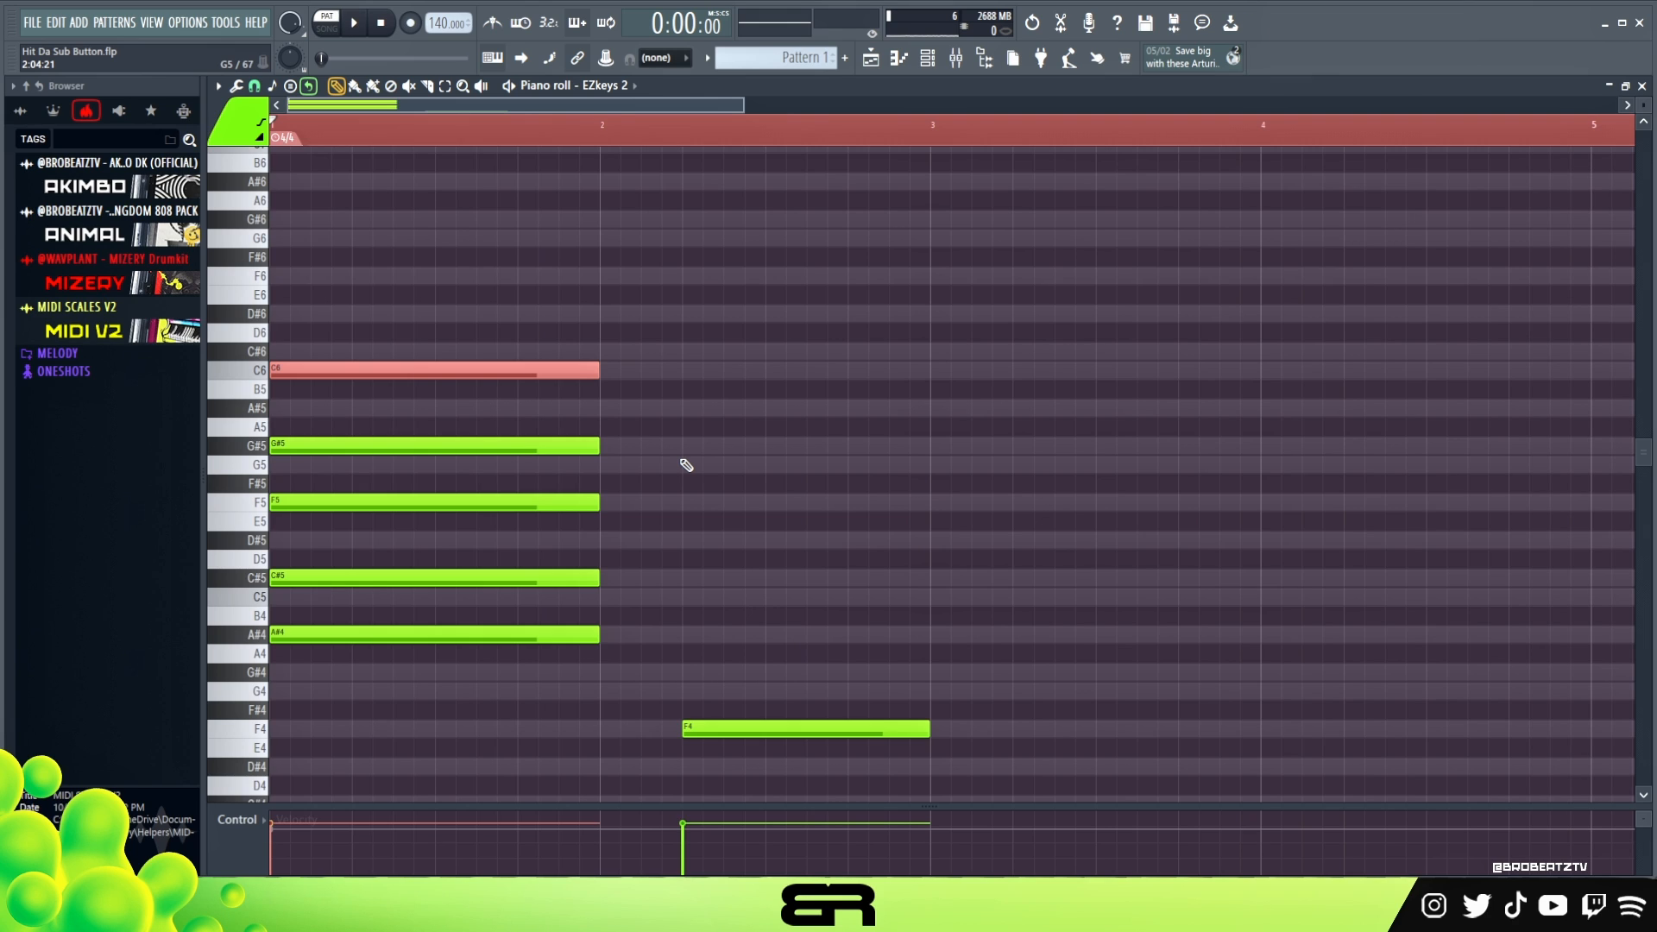
pyautogui.rightClick(686, 465)
# - Try the chord's G#5 note on G5 and A#5 with playback, and return it to G#5
pyautogui.keyDown('ctrl'); pyautogui.click(505, 445); pyautogui.keyUp('ctrl')
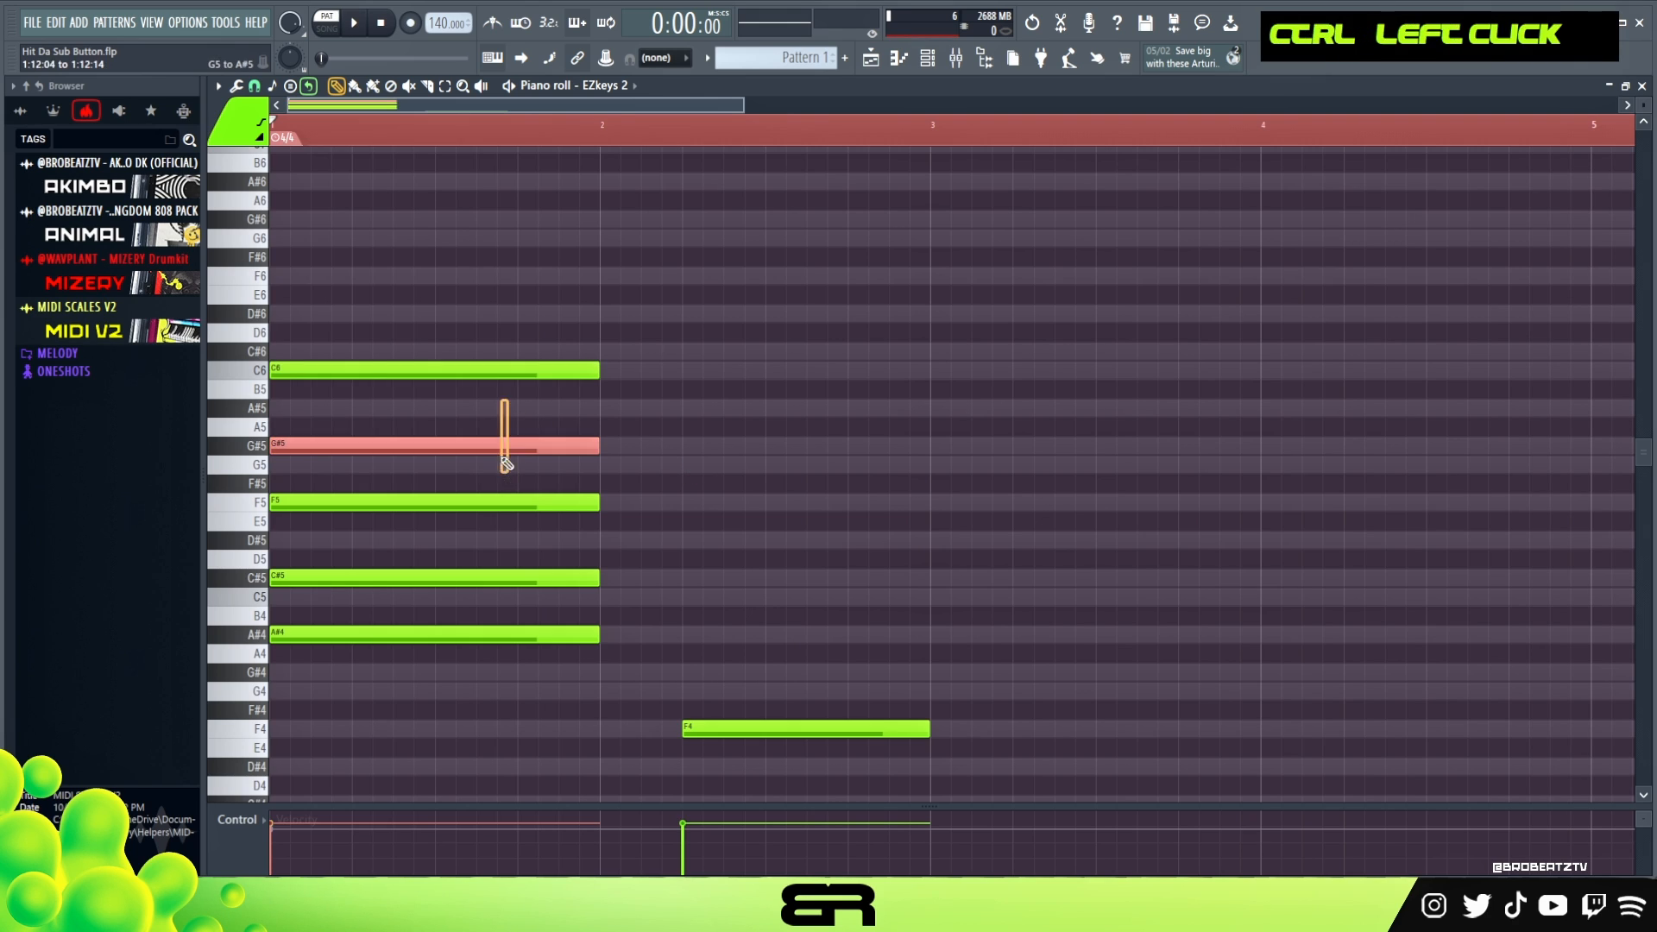
pyautogui.hotkey('shift', 'Down')
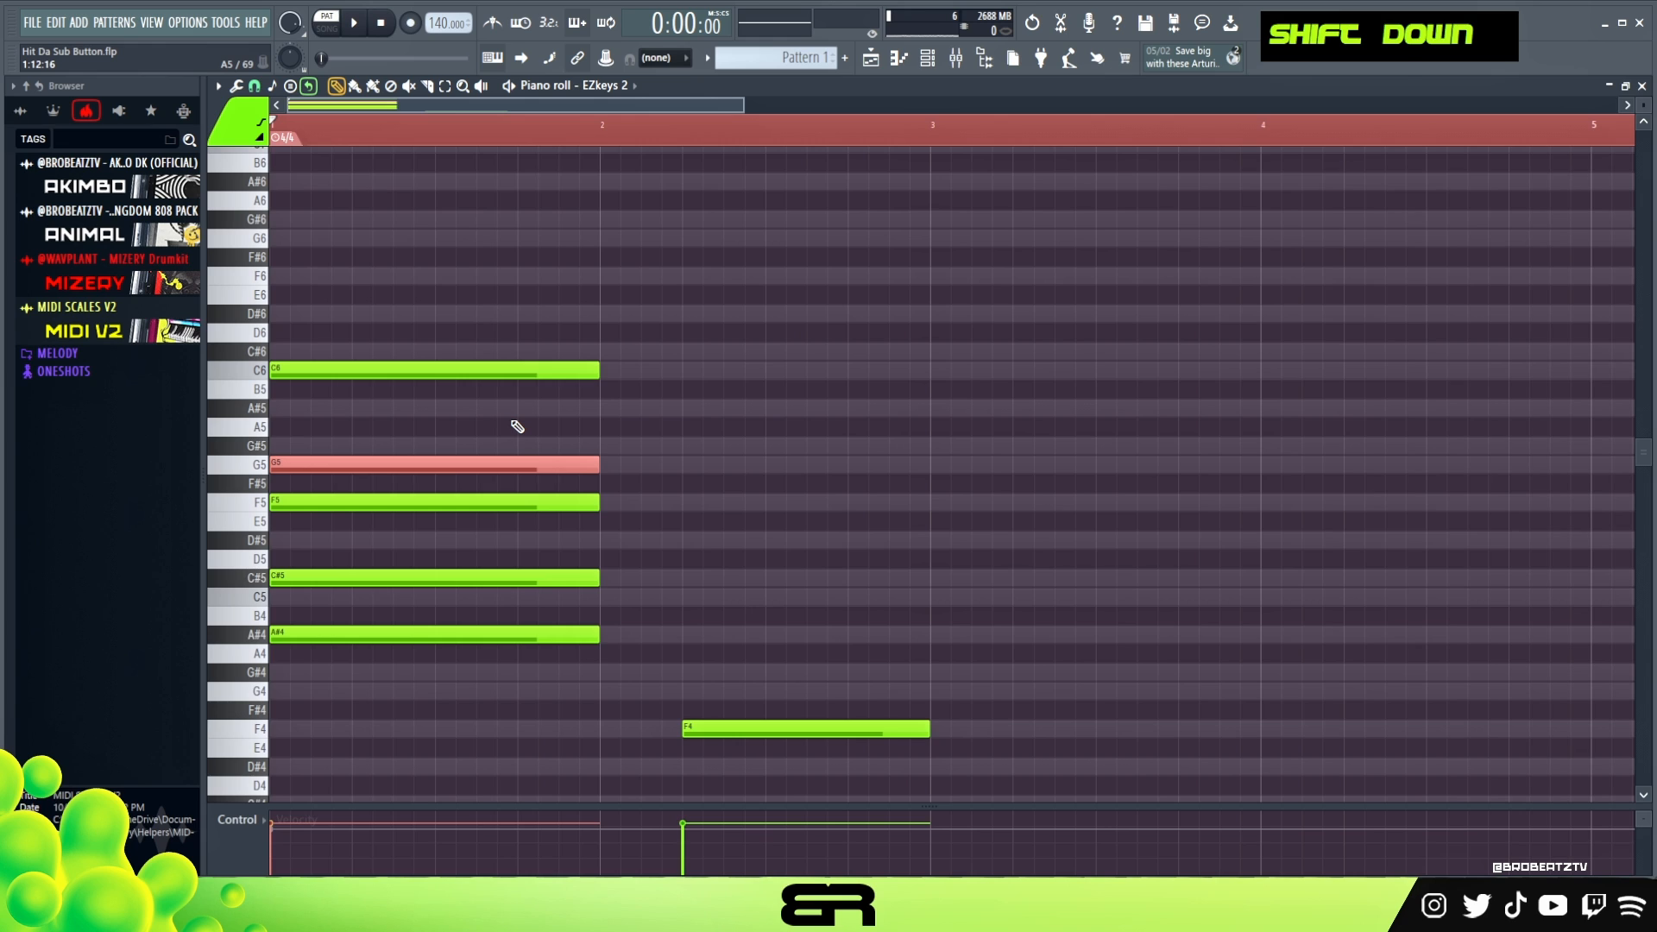
pyautogui.press('space')
pyautogui.press('space')
pyautogui.hotkey('shift', 'Up')
pyautogui.press('space')
pyautogui.press('space')
pyautogui.hotkey('shift', 'Up')
pyautogui.hotkey('shift', 'Up')
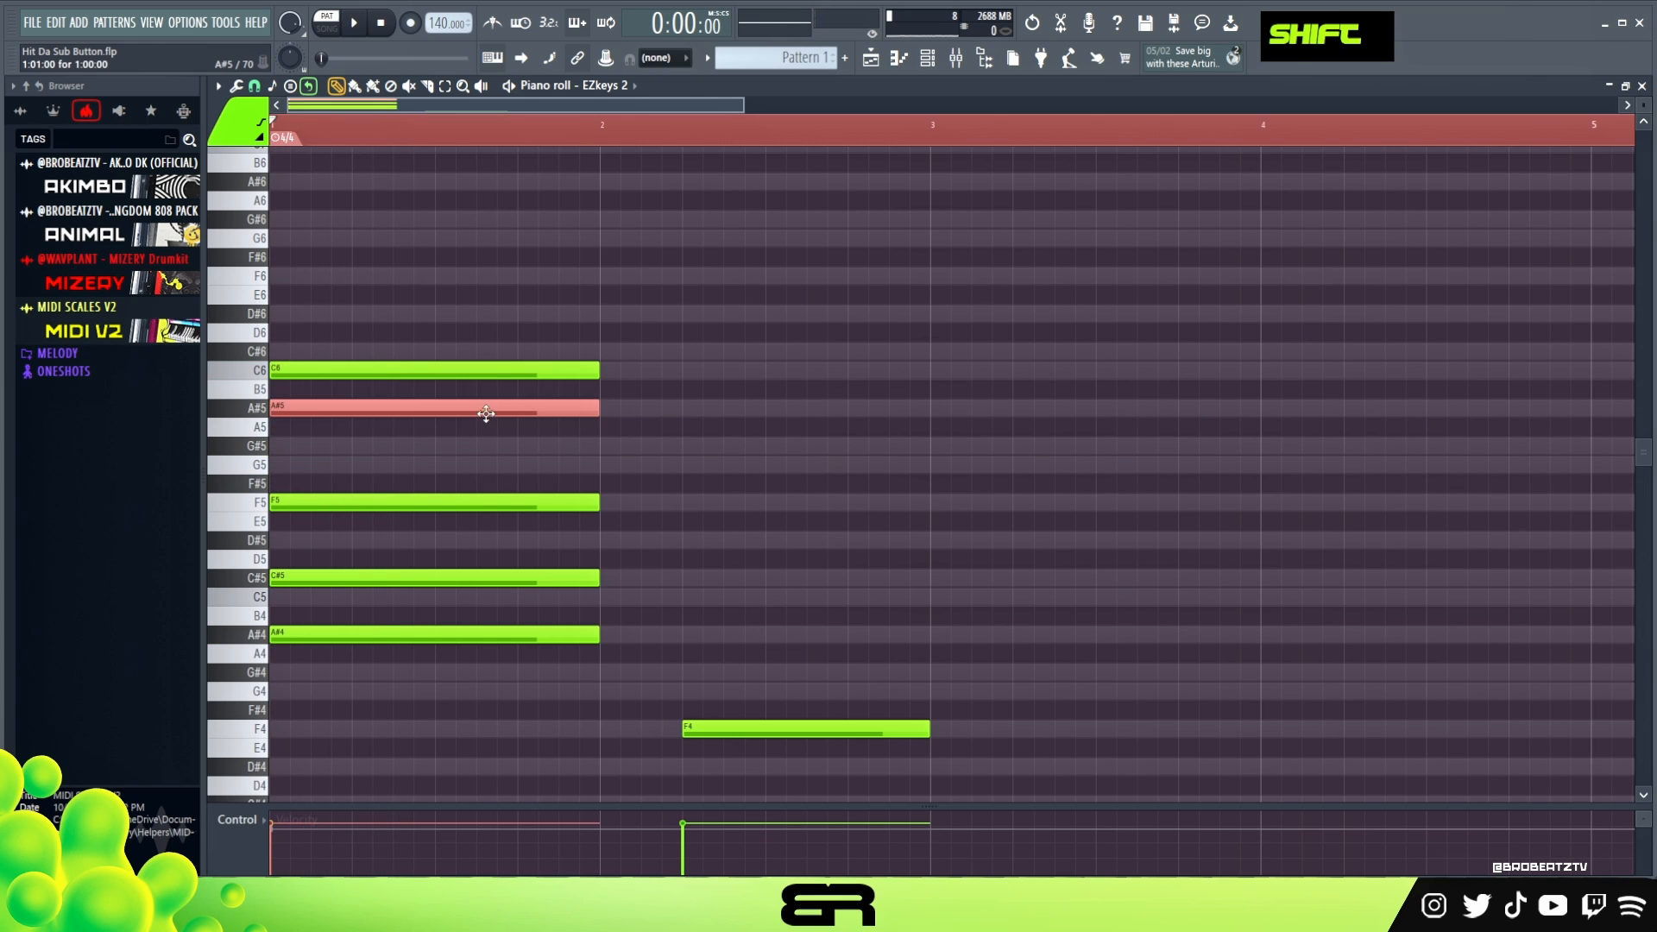
pyautogui.hotkey('shift', 'Up')
pyautogui.hotkey('shift', 'Down')
pyautogui.press('space')
pyautogui.press('space')
pyautogui.hotkey('shift', 'Down')
pyautogui.hotkey('shift', 'Down')
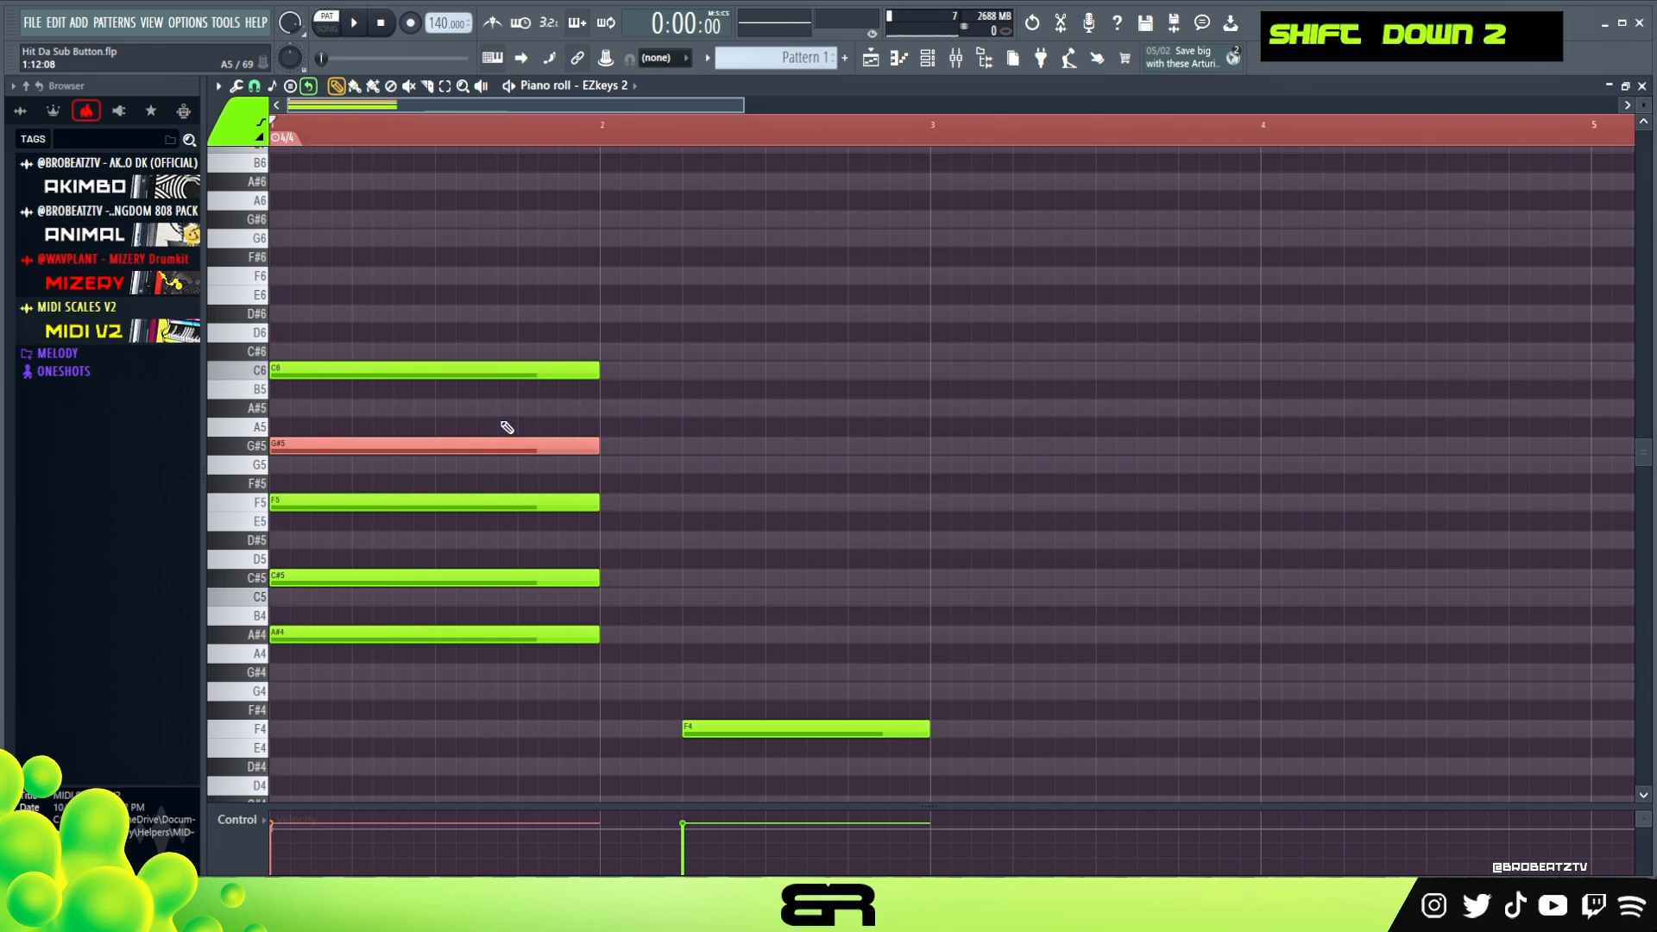
# - Duplicate the G#5 note one octave up to G#6 and play back the first chord
pyautogui.rightClick(474, 483)
pyautogui.keyDown('ctrl'); pyautogui.click(365, 452); pyautogui.keyUp('ctrl')
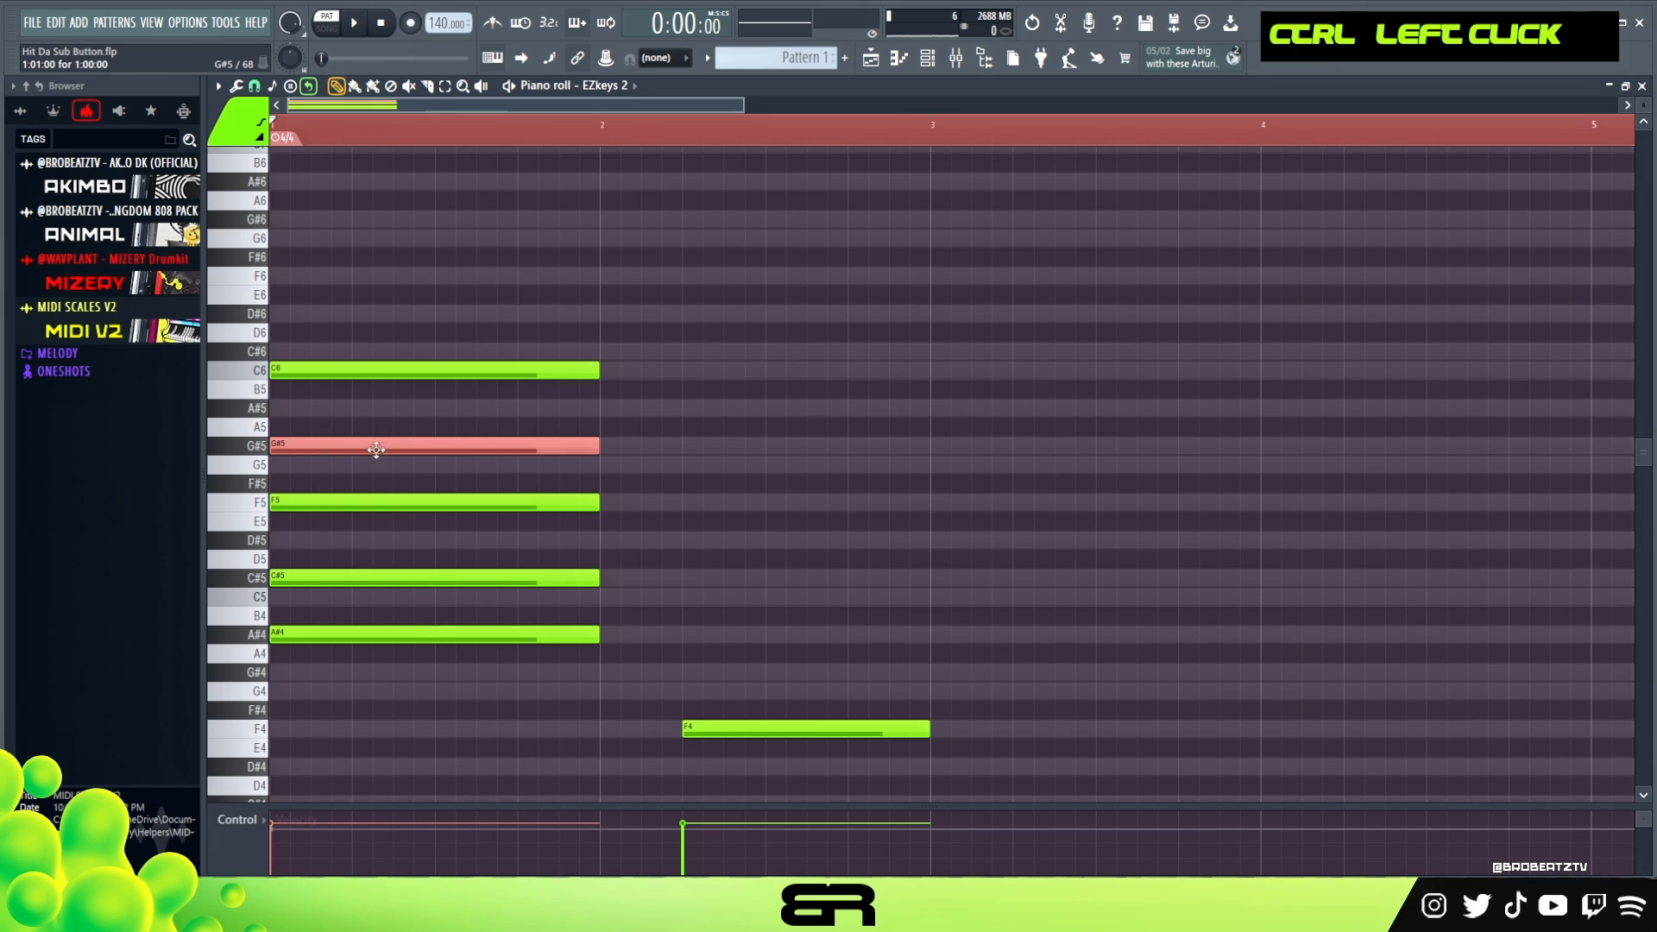
pyautogui.hotkey('ctrl', 'Up')
pyautogui.press('space')
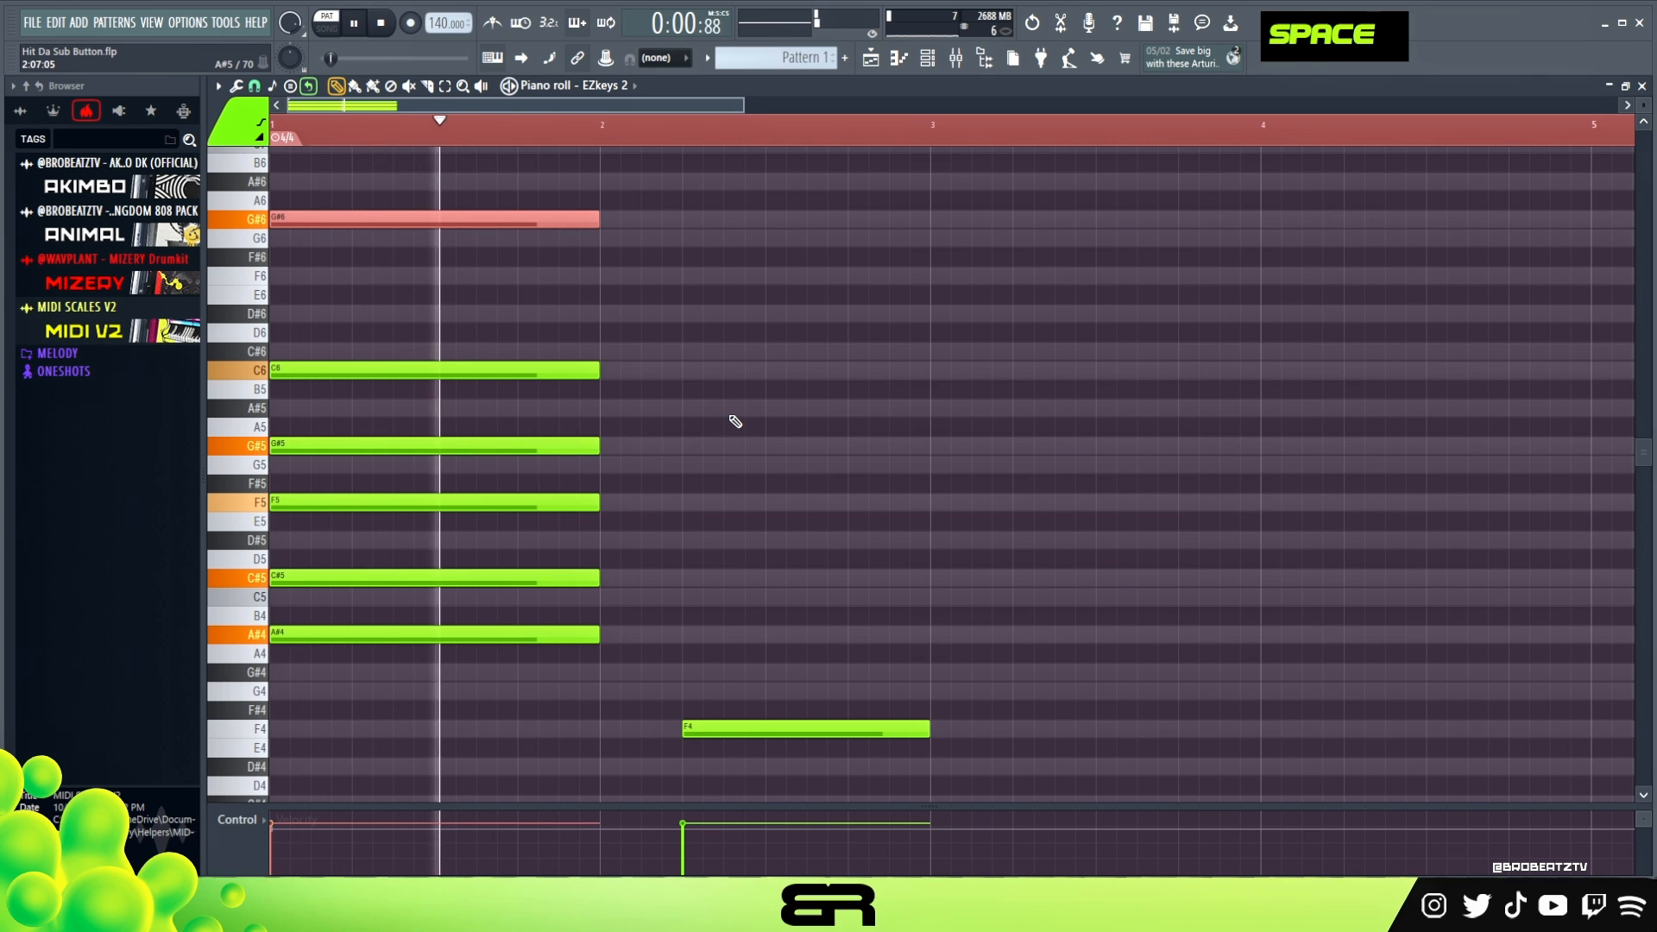
pyautogui.press('space')
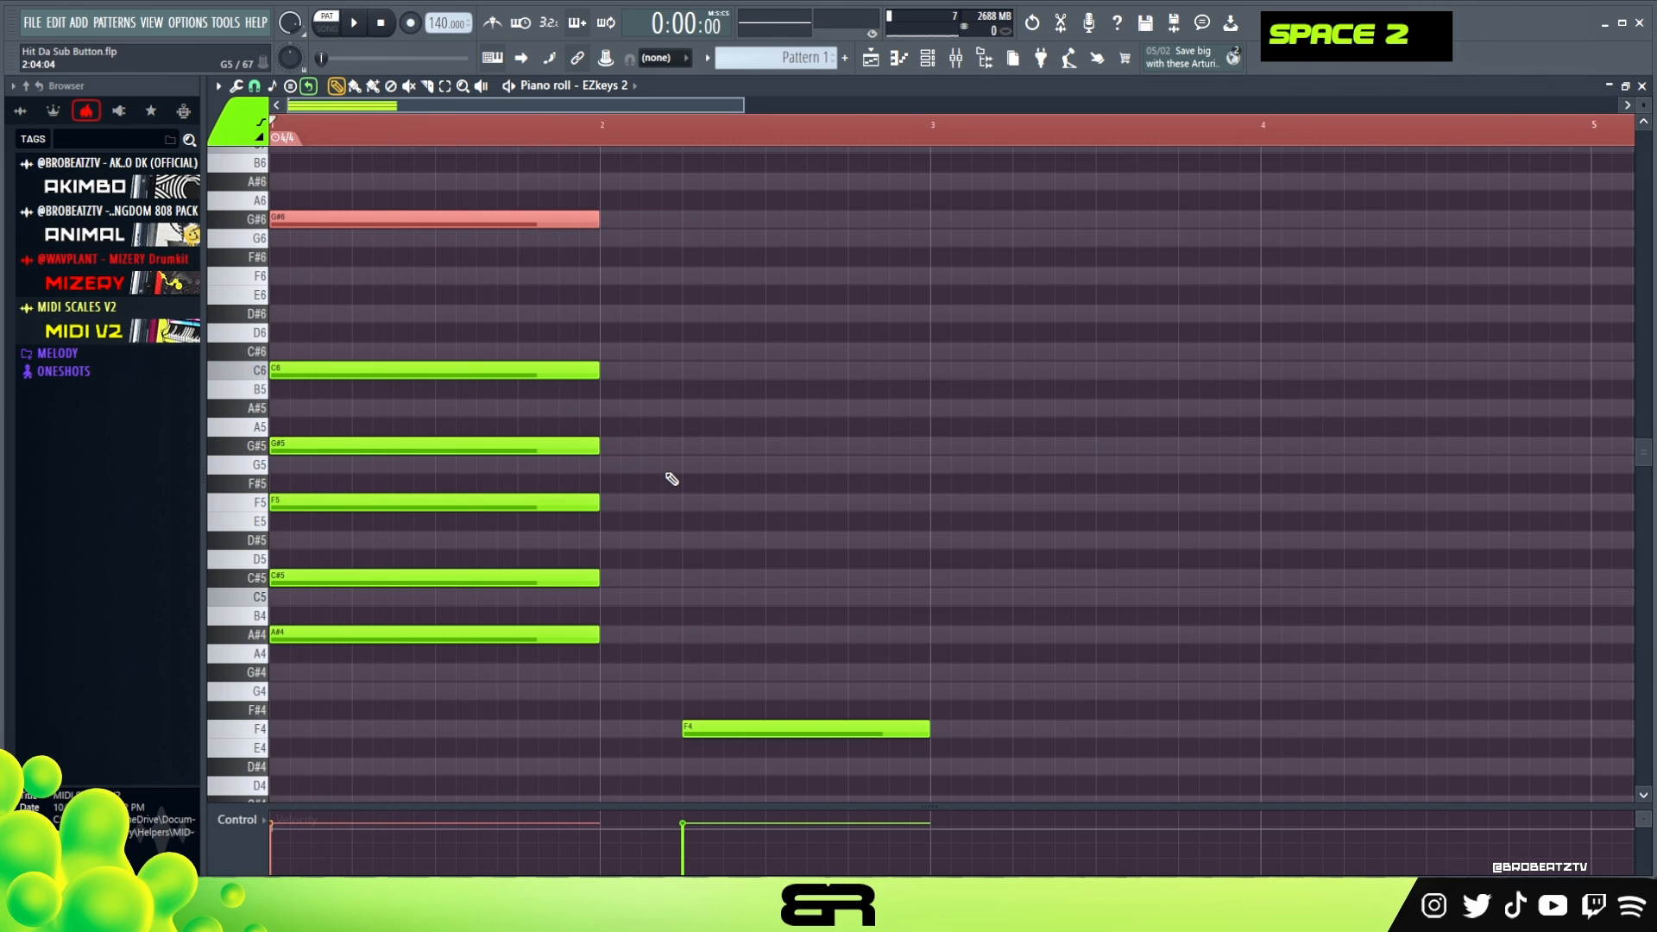
pyautogui.rightClick(671, 479)
# - Start the second chord in bar 2 by adding copies of the F4 note on G4 and C5
pyautogui.scroll(-3, 734, 561)
pyautogui.moveTo(740, 666); pyautogui.dragTo(723, 542)
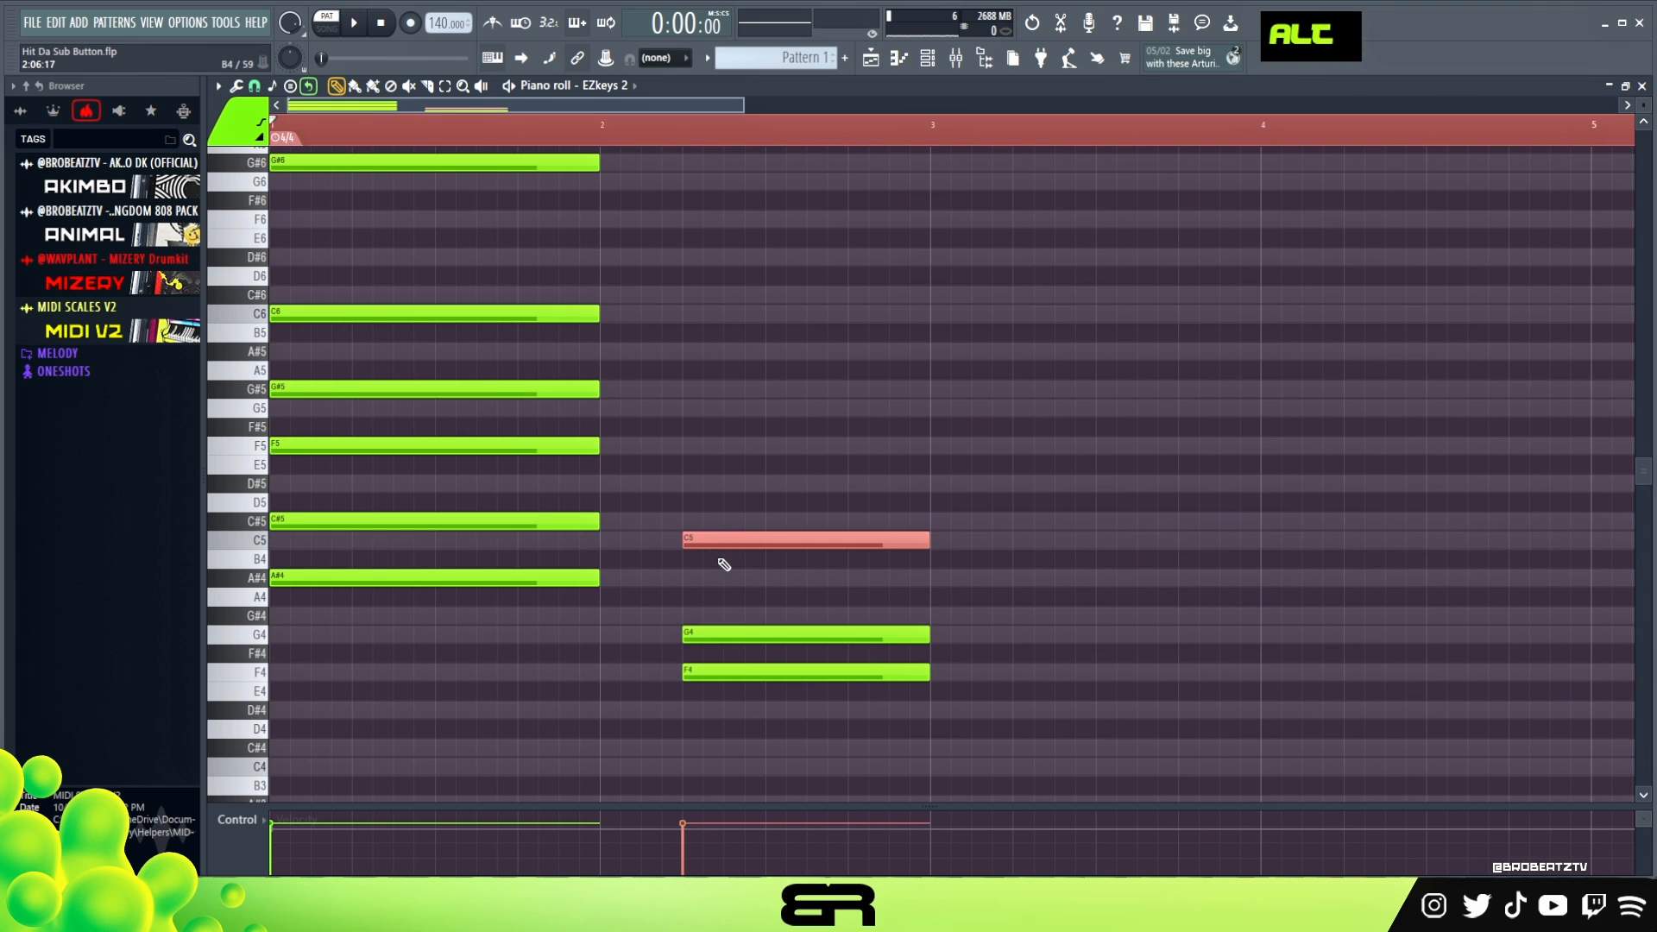
pyautogui.keyDown('alt'); pyautogui.rightClick(722, 562); pyautogui.keyUp('alt')
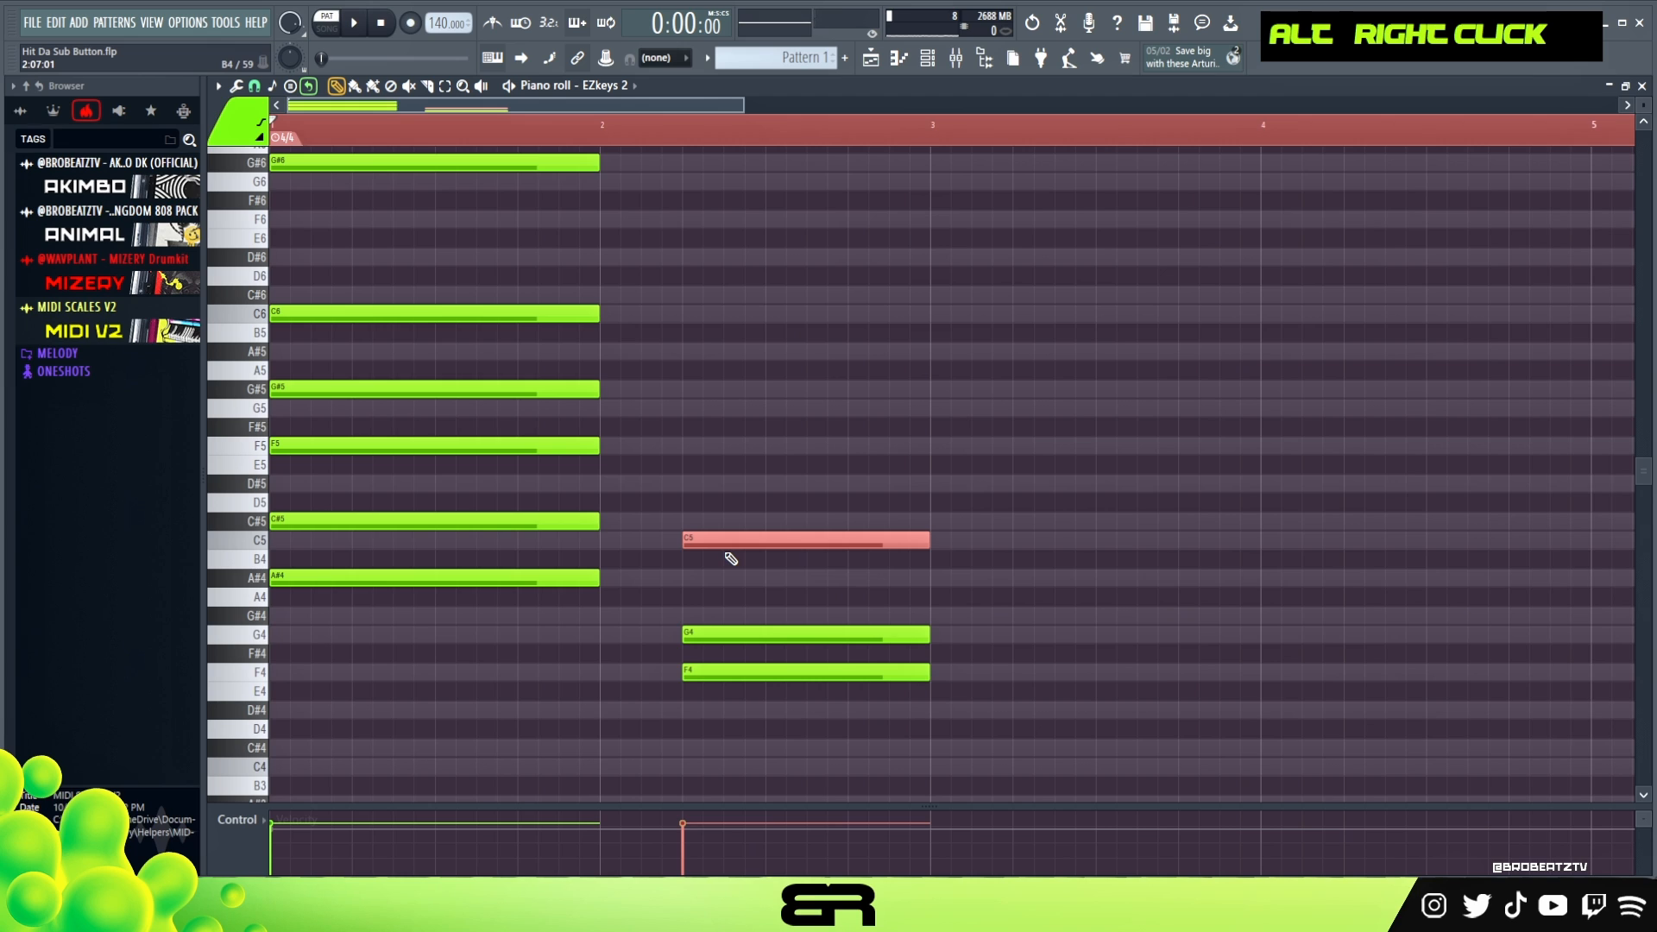
pyautogui.scroll(3, 569, 260)
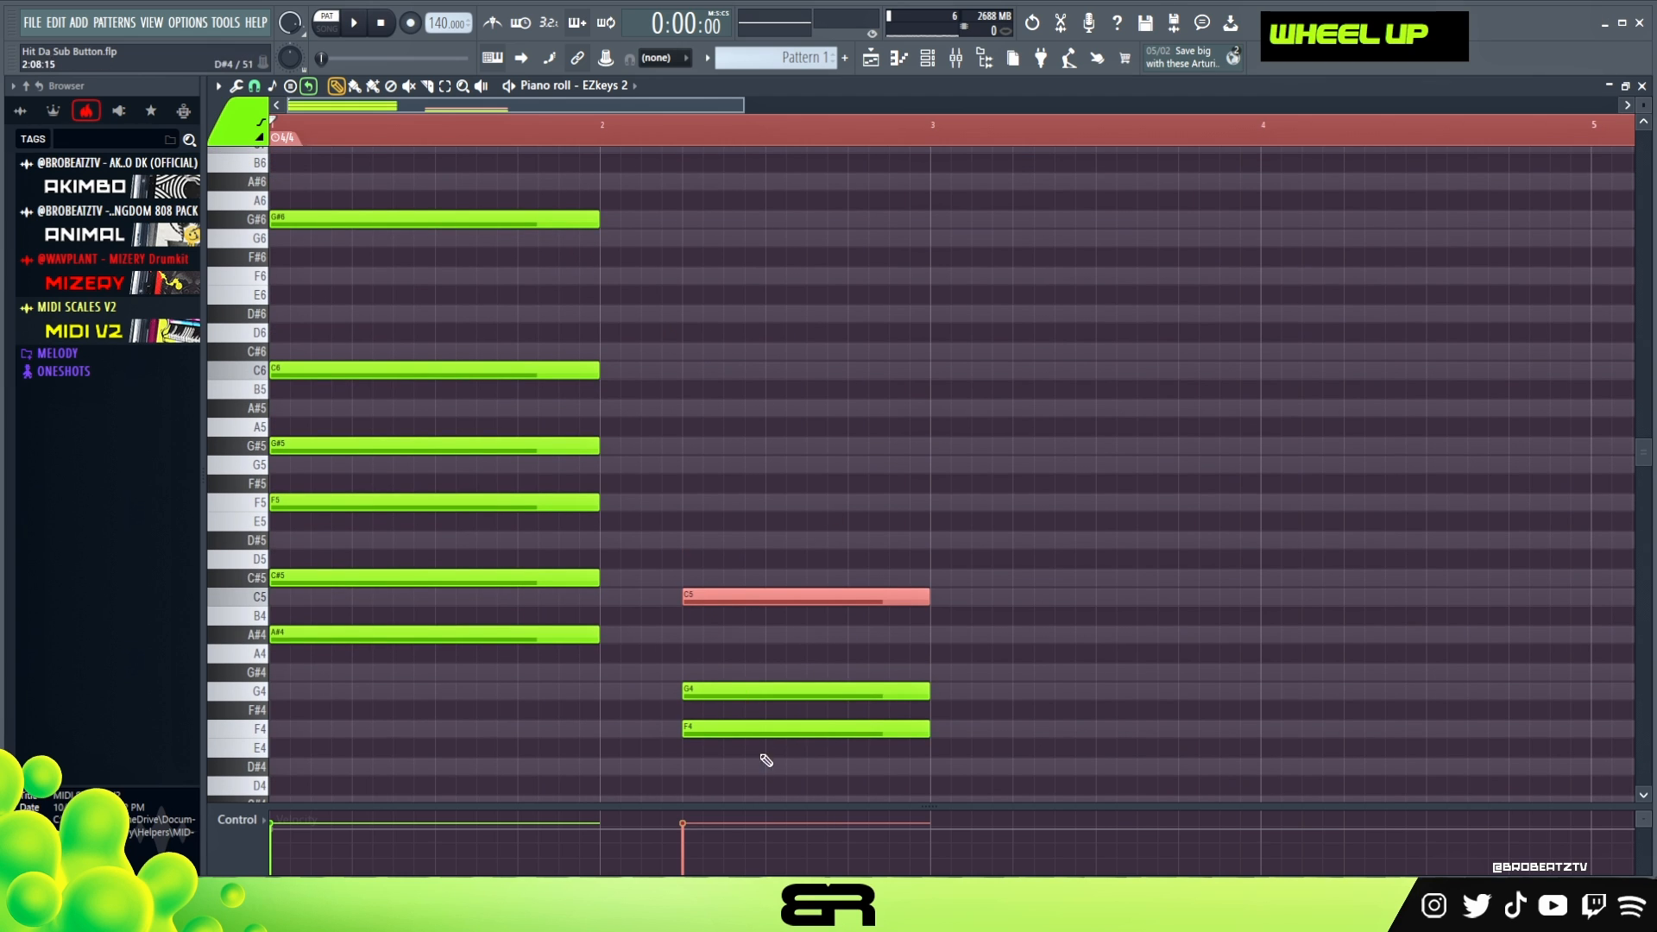
# - Clear the time selection on the timeline and play back both chords
pyautogui.rightClick(837, 484)
pyautogui.doubleClick(479, 128)
pyautogui.press('space')
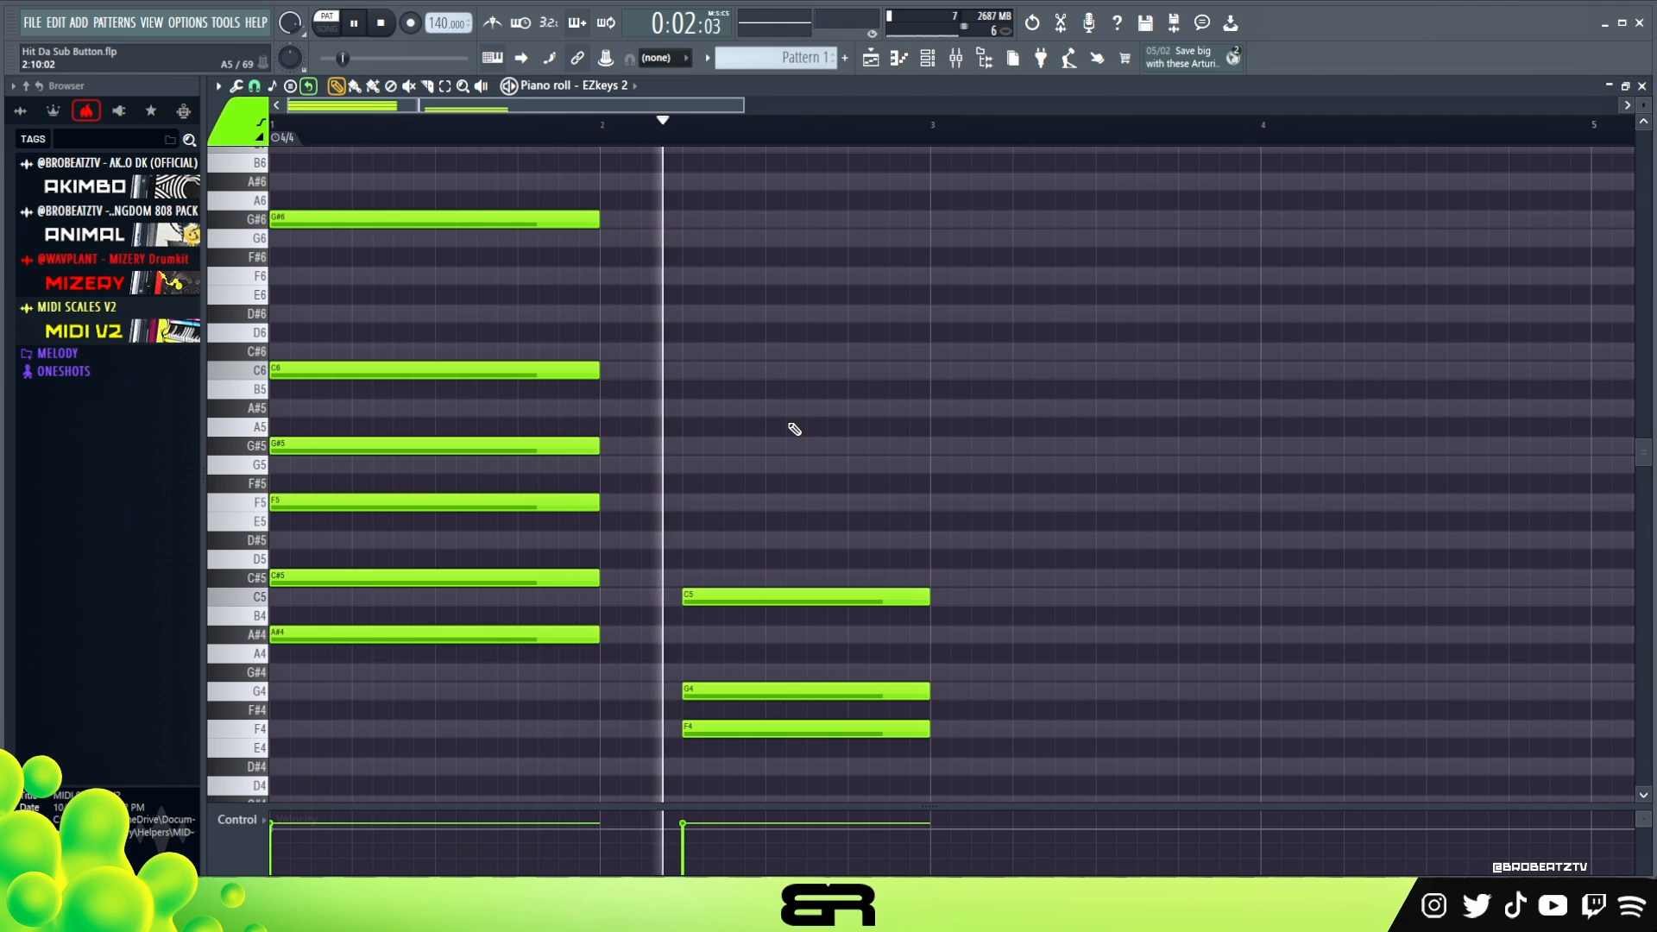
pyautogui.press('space')
pyautogui.press('space')
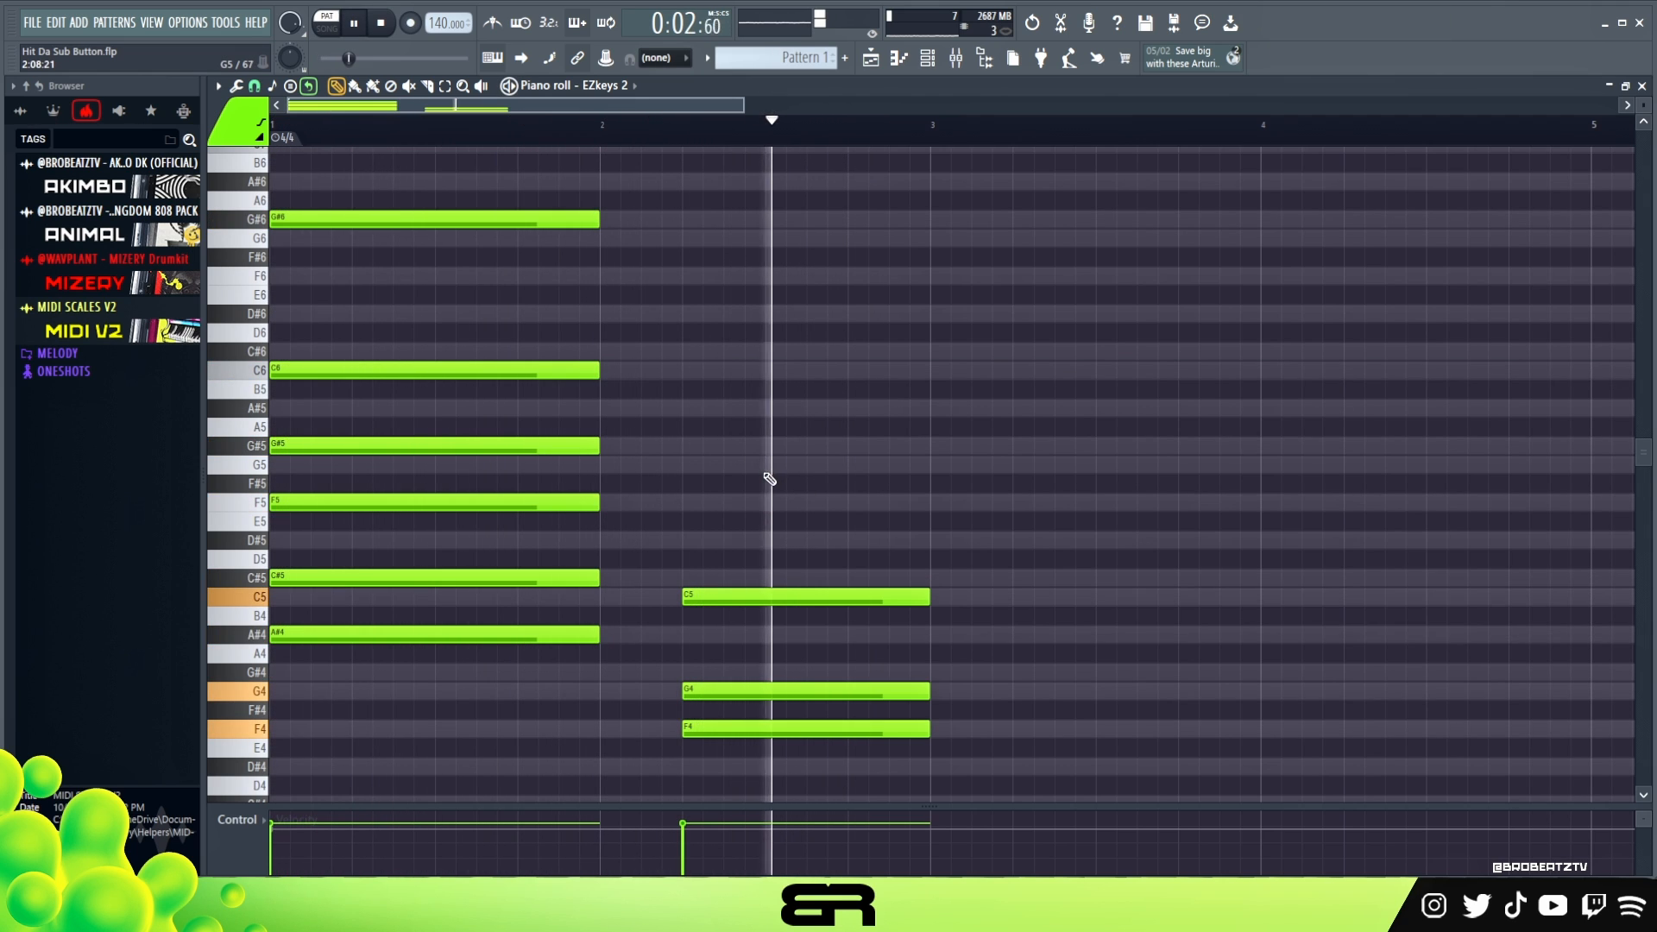
pyautogui.press('space')
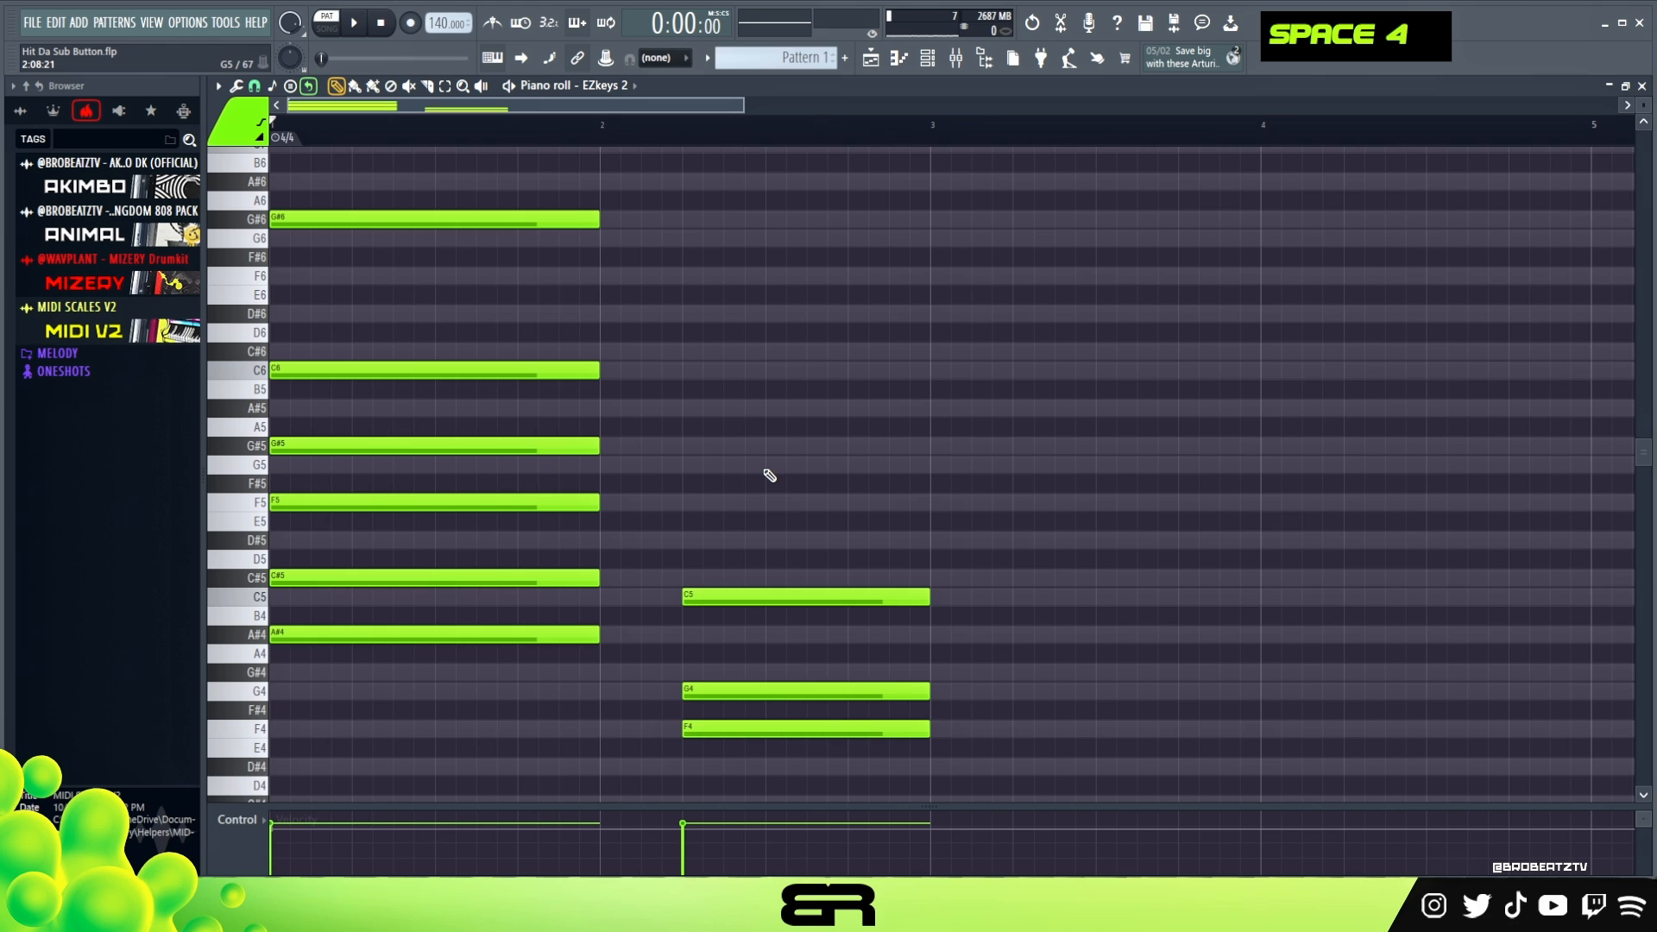
pyautogui.moveTo(732, 510)
pyautogui.mouseDown()
pyautogui.moveTo(854, 702)
pyautogui.moveTo(932, 751)
pyautogui.mouseUp()
pyautogui.rightClick(795, 517)
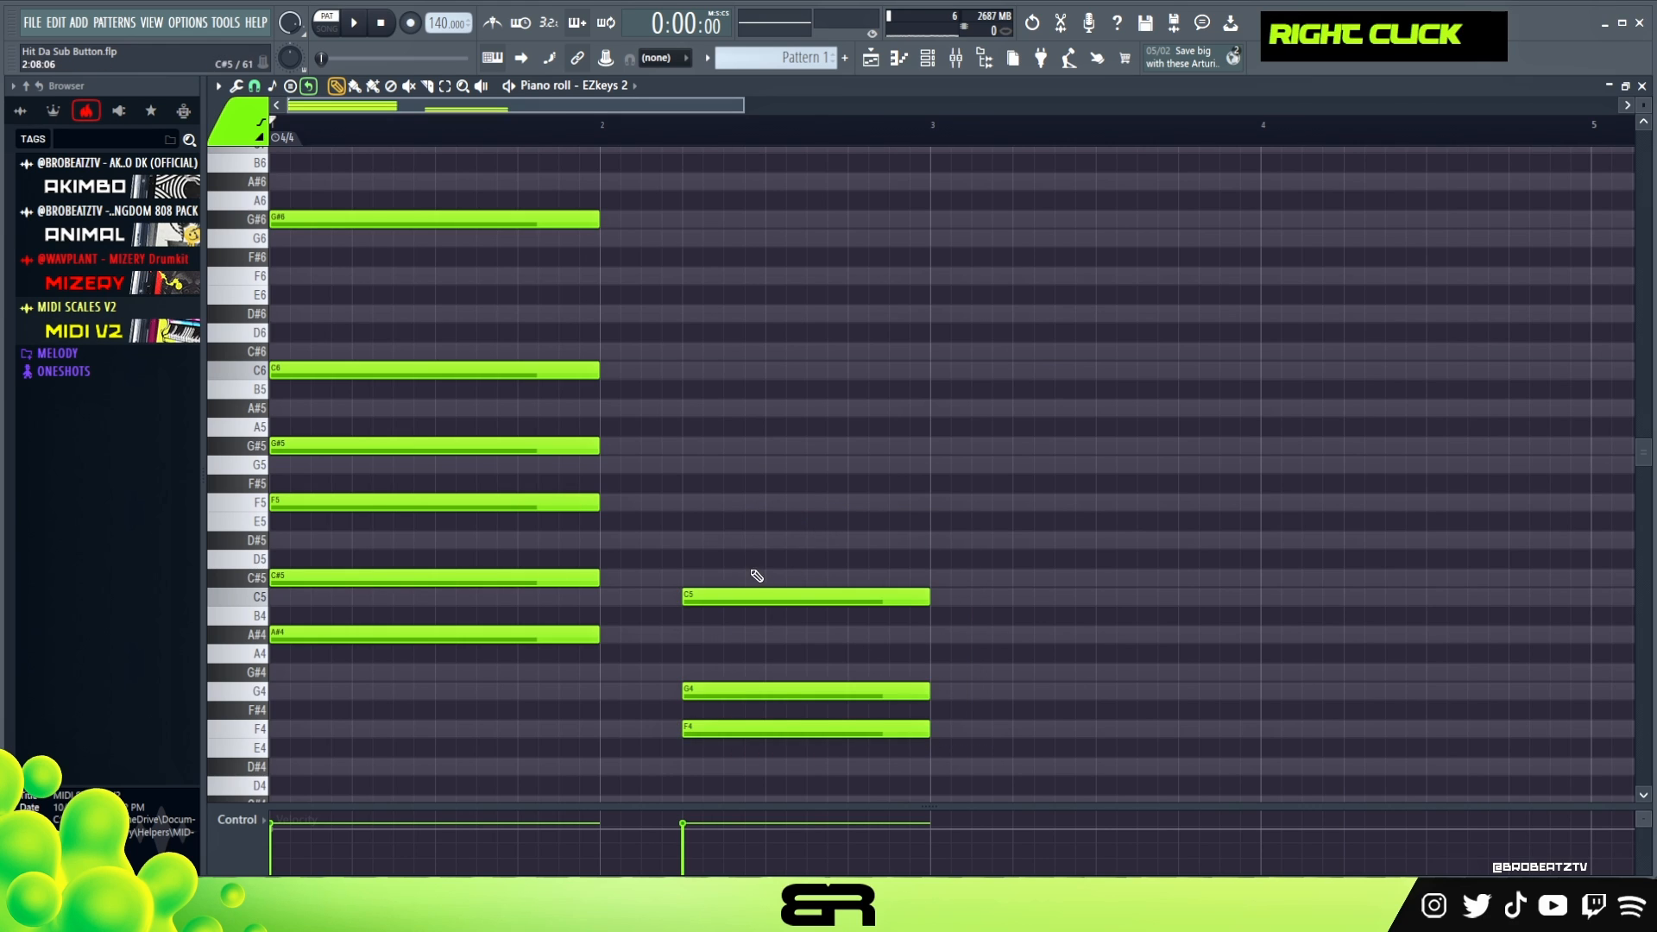
# - Extend the second chord with copies of its C5 note on D#5, F5 and G5
pyautogui.keyDown('ctrl'); pyautogui.click(708, 594); pyautogui.keyUp('ctrl')
pyautogui.keyDown('shift'); pyautogui.moveTo(708, 596); pyautogui.dragTo(733, 465); pyautogui.keyUp('shift')
pyautogui.keyDown('ctrl'); pyautogui.click(747, 543); pyautogui.keyUp('ctrl')
pyautogui.keyDown('ctrl'); pyautogui.click(728, 503); pyautogui.keyUp('ctrl')
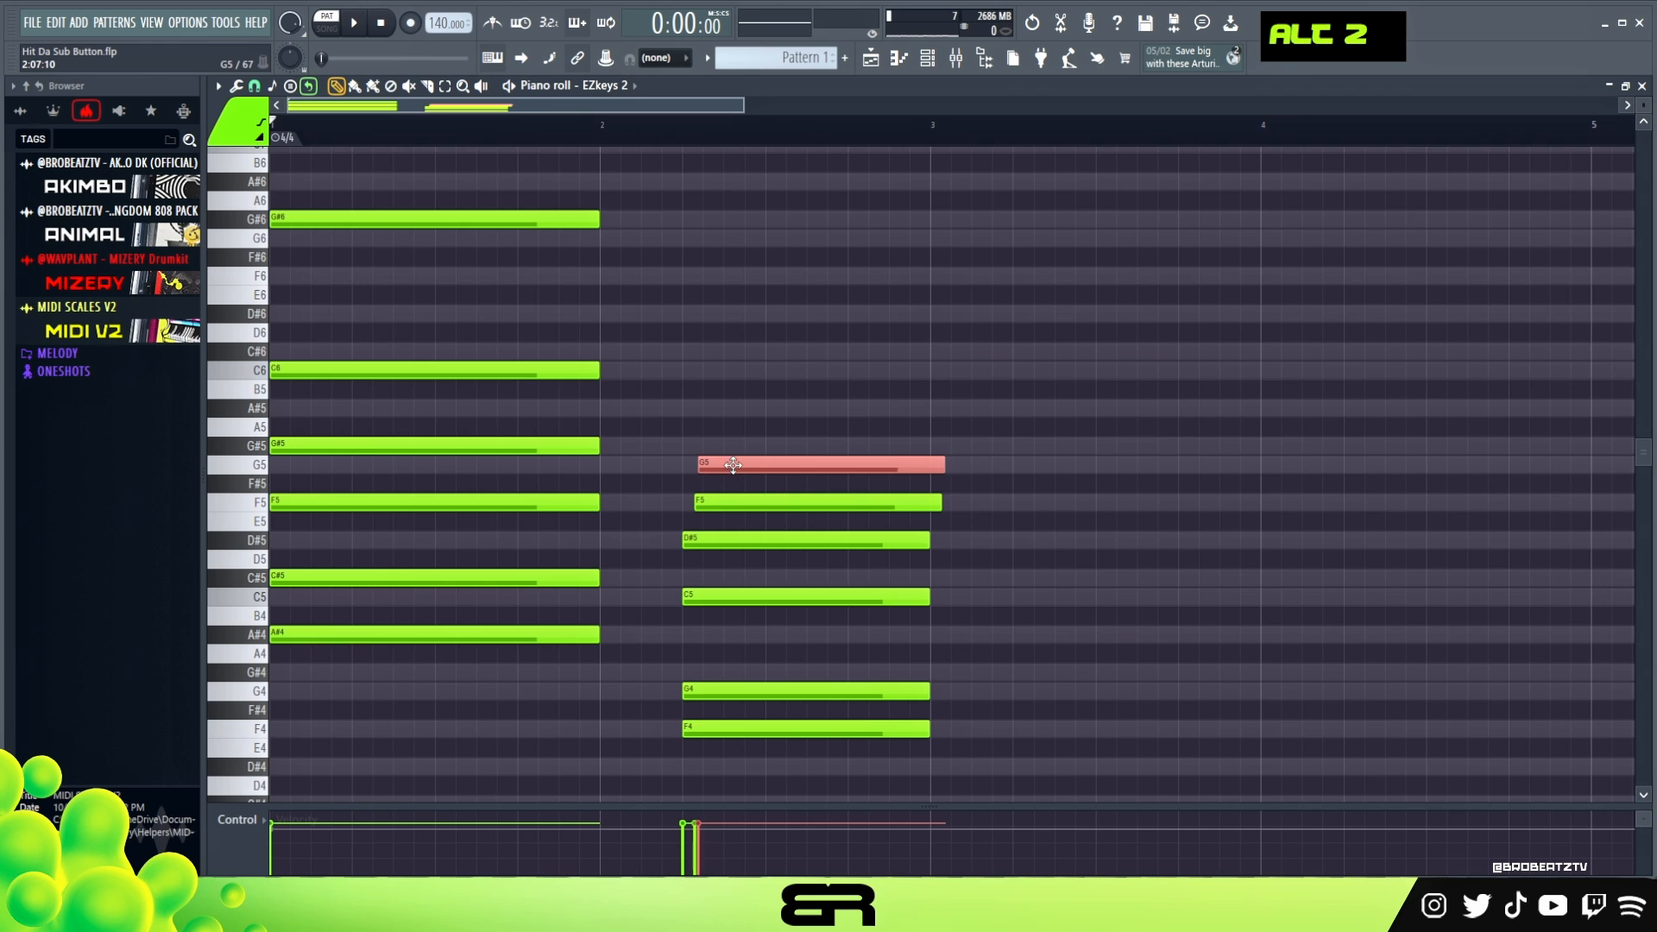
# - Play back the chords, fine-tune the staggered starts of the second chord's F5 and G5 notes, and slightly lower their velocity
pyautogui.press('space')
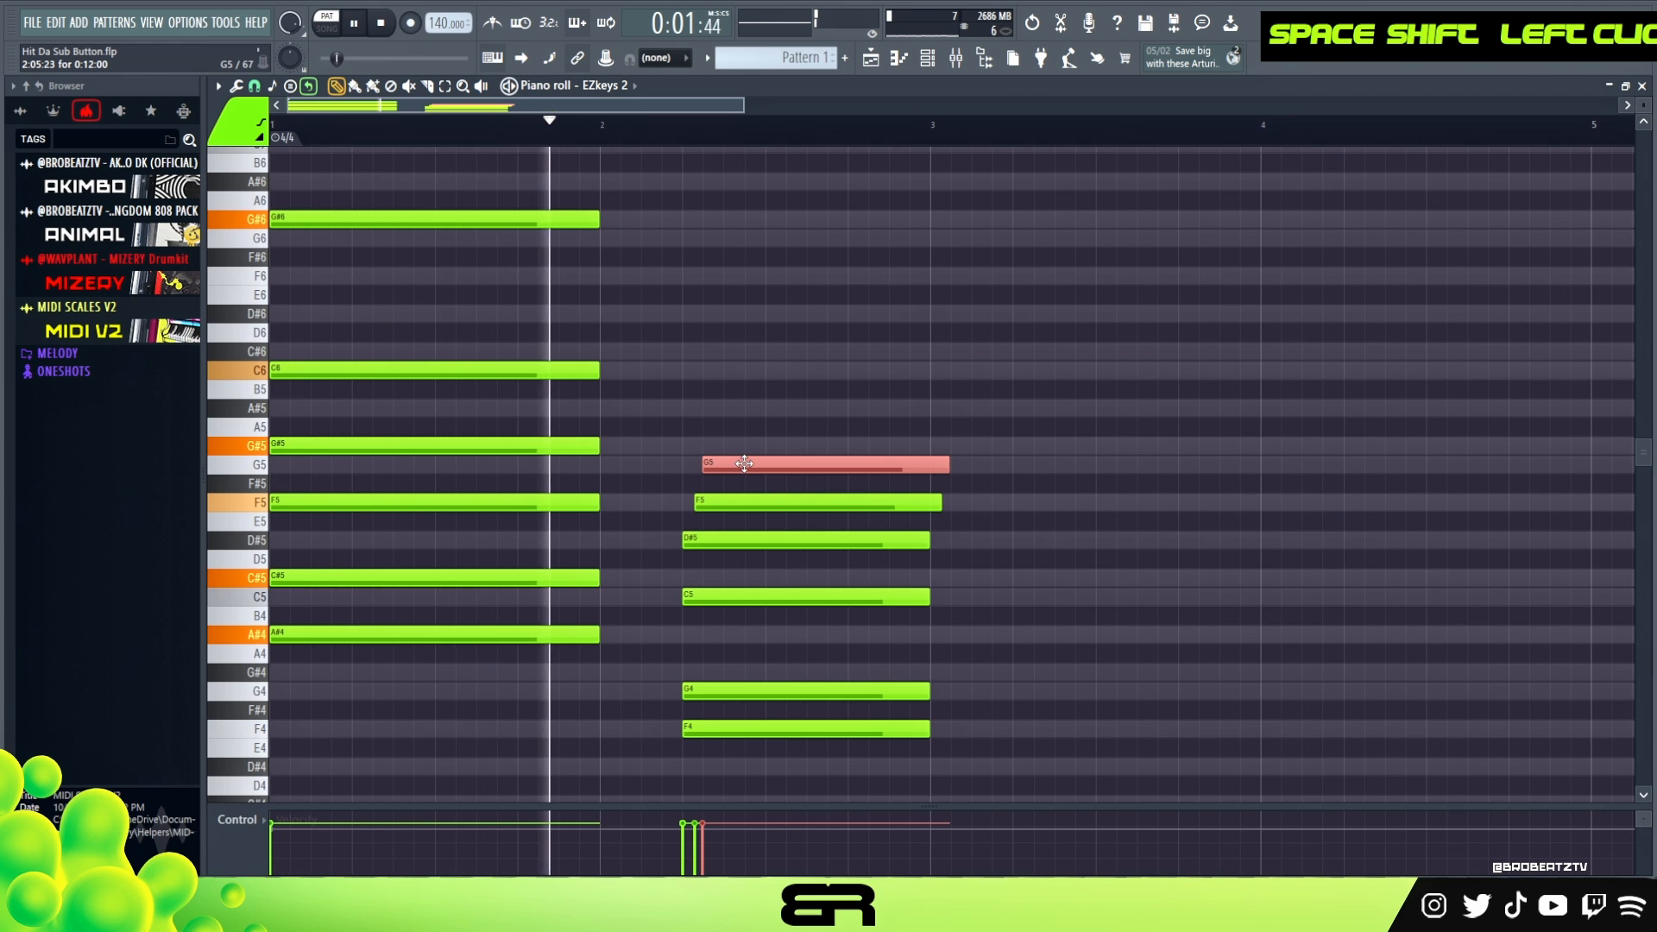
pyautogui.press('space')
pyautogui.keyDown('ctrl'); pyautogui.moveTo(733, 438); pyautogui.dragTo(723, 506); pyautogui.keyUp('ctrl')
pyautogui.keyDown('ctrl'); pyautogui.click(732, 472); pyautogui.keyUp('ctrl')
pyautogui.keyDown('shift'); pyautogui.scroll(2, 732, 473); pyautogui.keyUp('shift')
pyautogui.keyDown('ctrl'); pyautogui.click(732, 468); pyautogui.keyUp('ctrl')
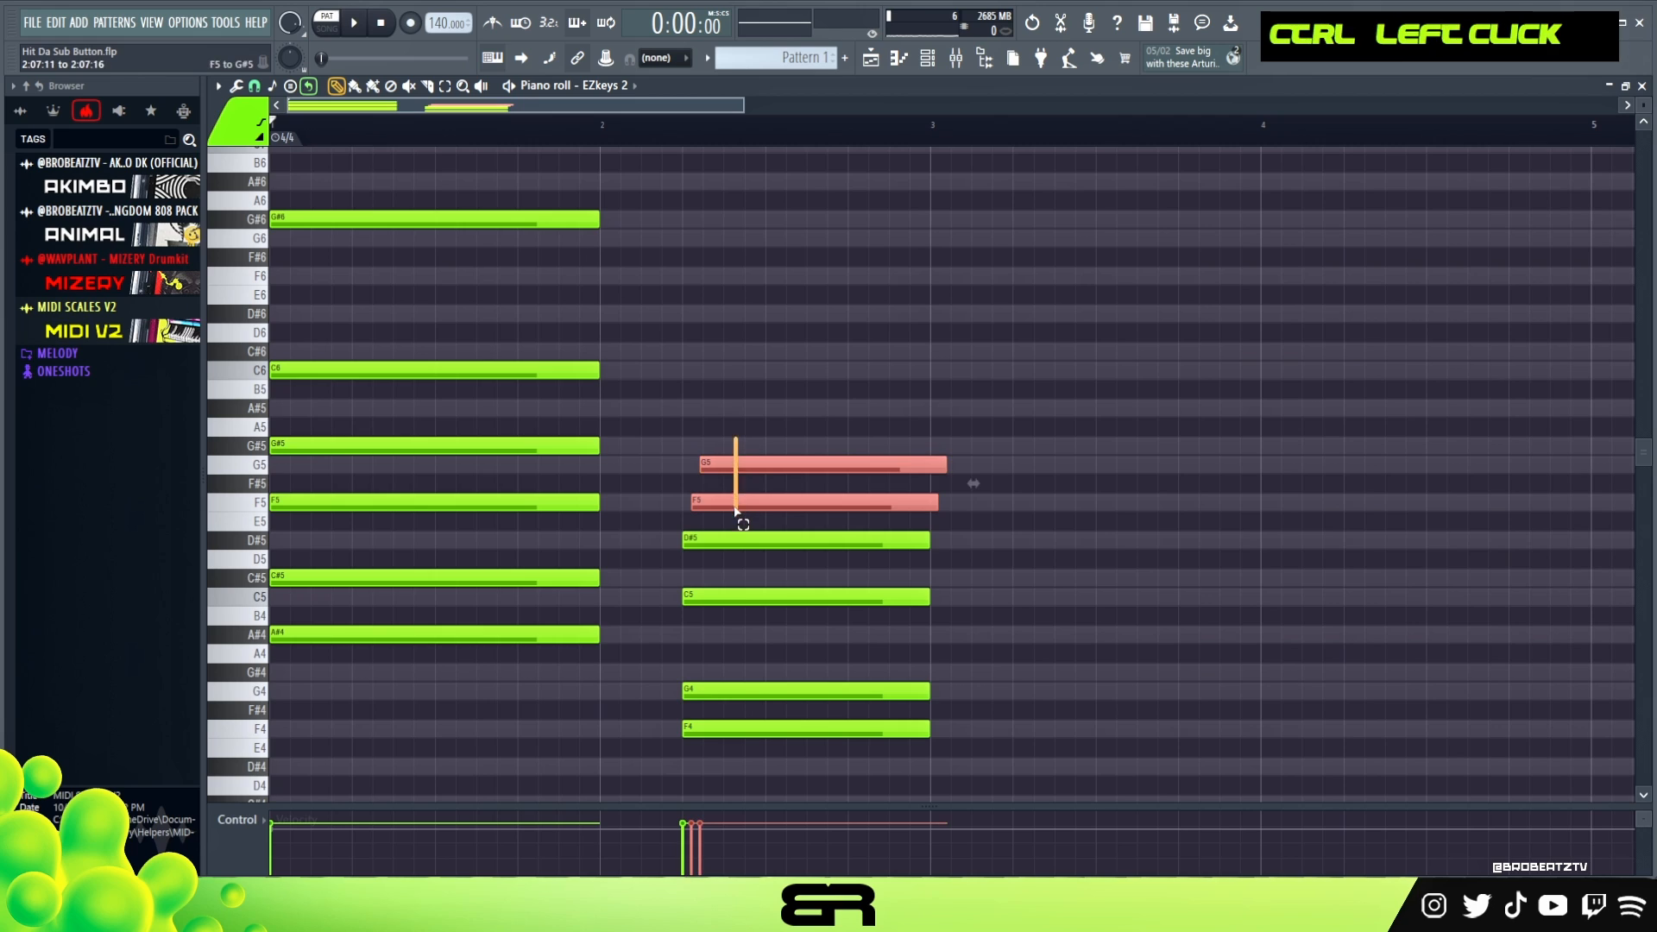
pyautogui.keyDown('alt'); pyautogui.scroll(-3, 731, 502); pyautogui.keyUp('alt')
pyautogui.moveTo(710, 825); pyautogui.dragTo(687, 833)
pyautogui.rightClick(717, 441)
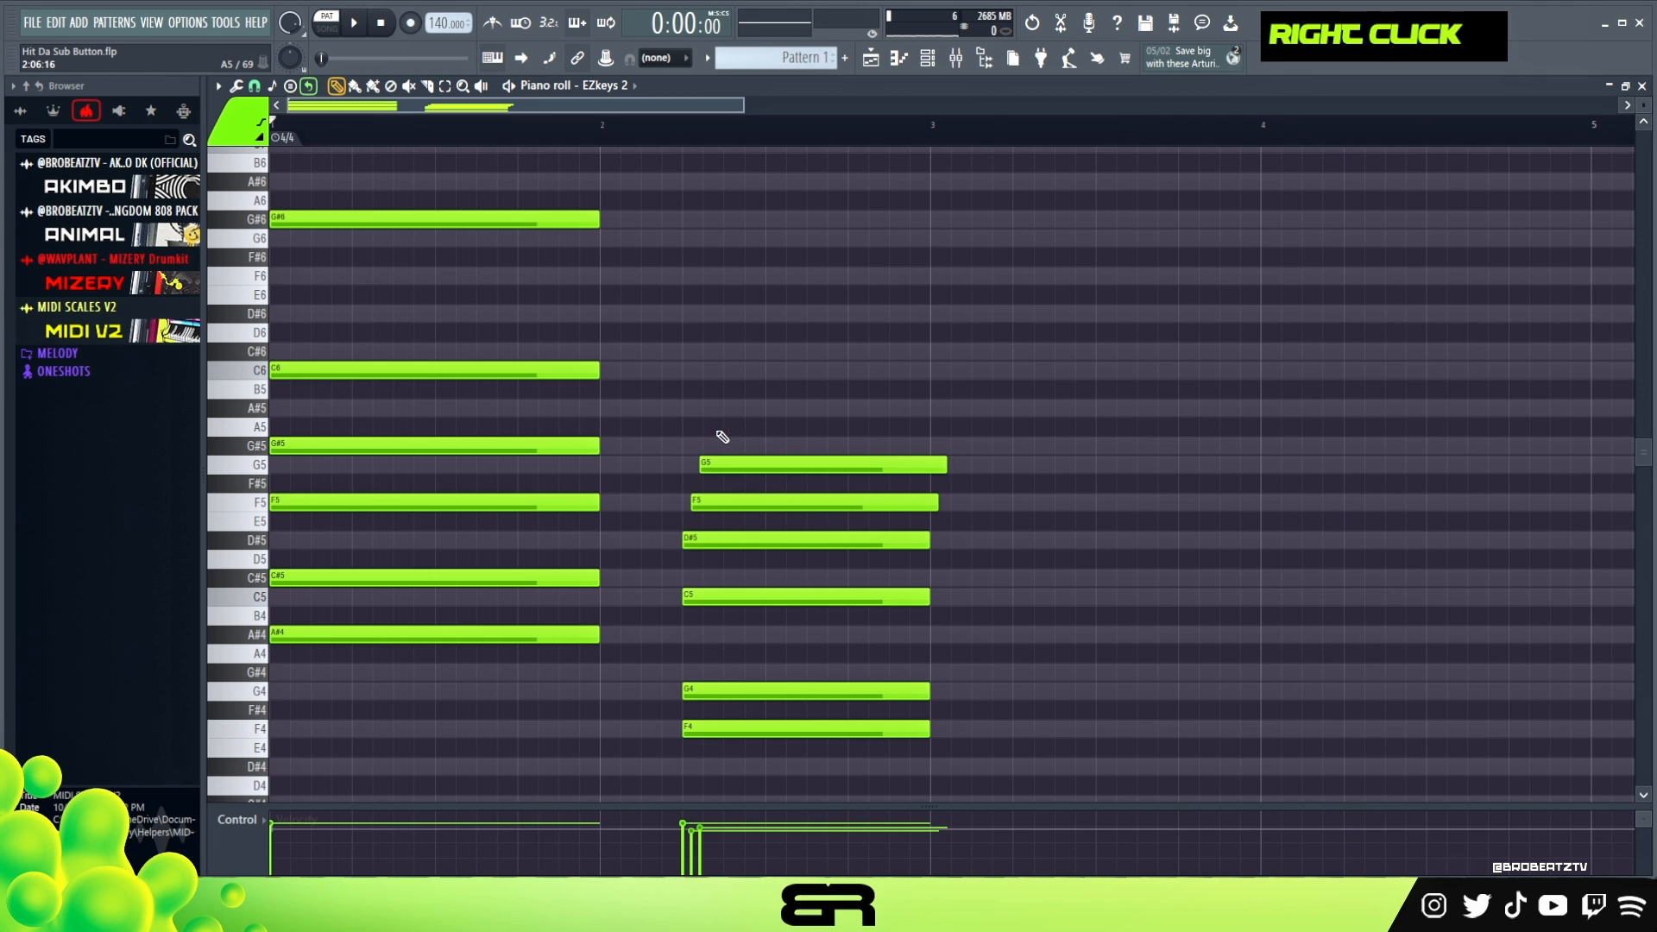
# - Try an A#5 note on top of the second chord and play it back
pyautogui.click(688, 410)
pyautogui.press('space')
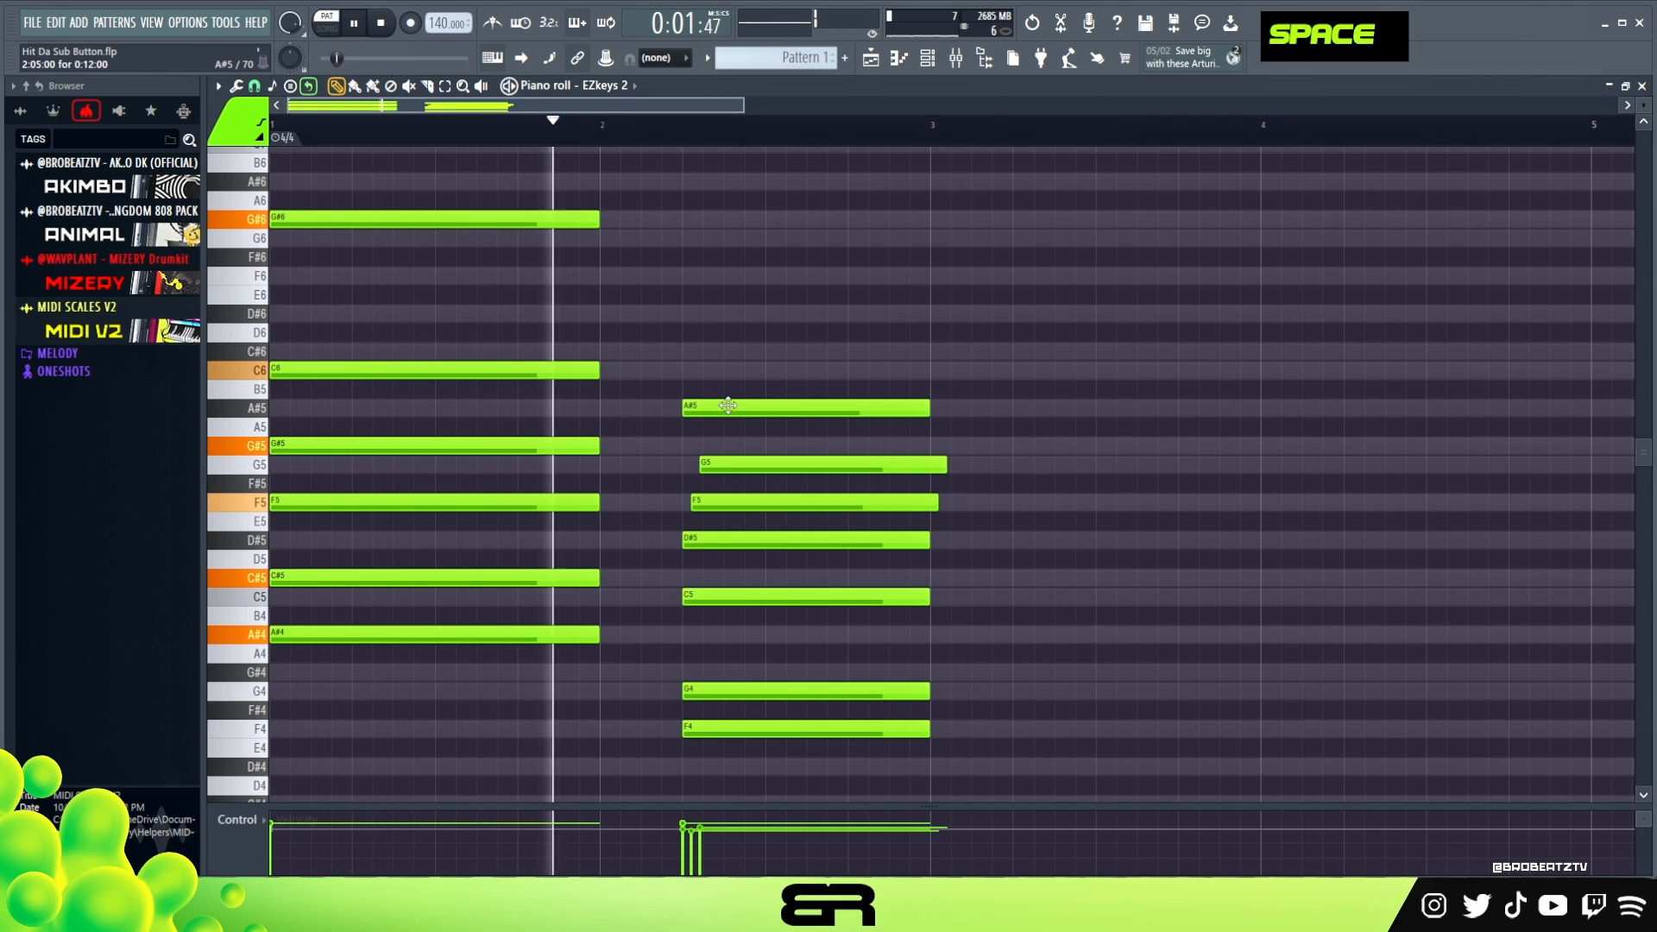
pyautogui.press('space')
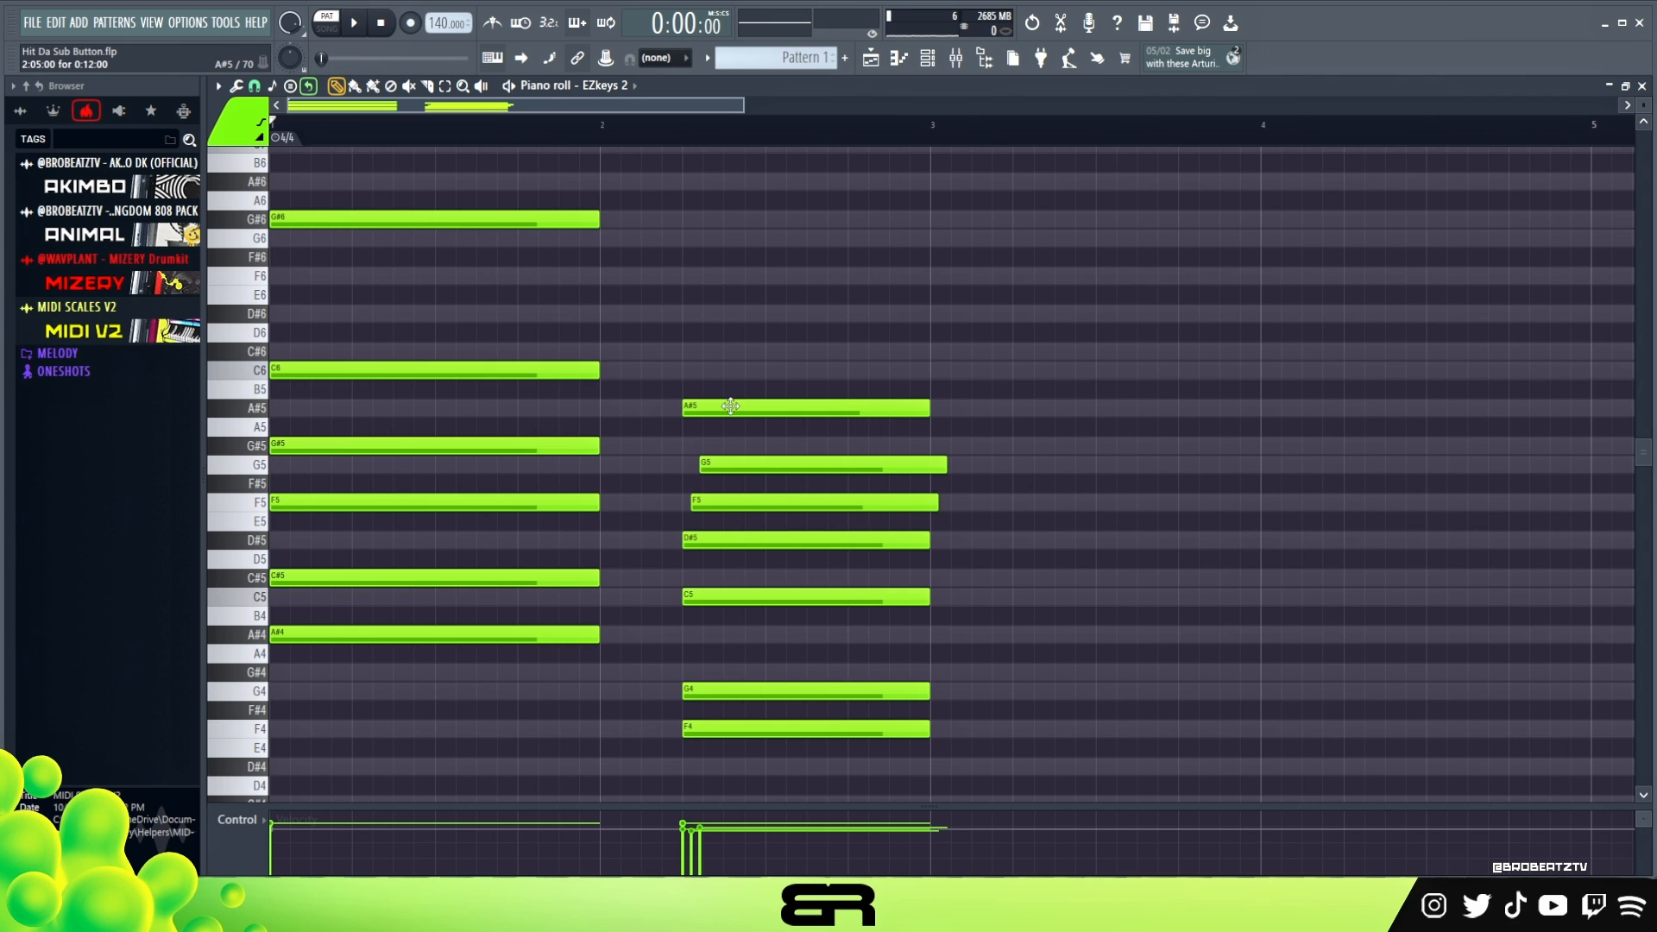
pyautogui.rightClick(731, 405)
# - Add a C6 note on top of the second chord and shorten its F5 and G5 notes to end within bar 2
pyautogui.keyDown('alt'); pyautogui.click(699, 370); pyautogui.keyUp('alt')
pyautogui.moveTo(725, 374); pyautogui.dragTo(713, 376)
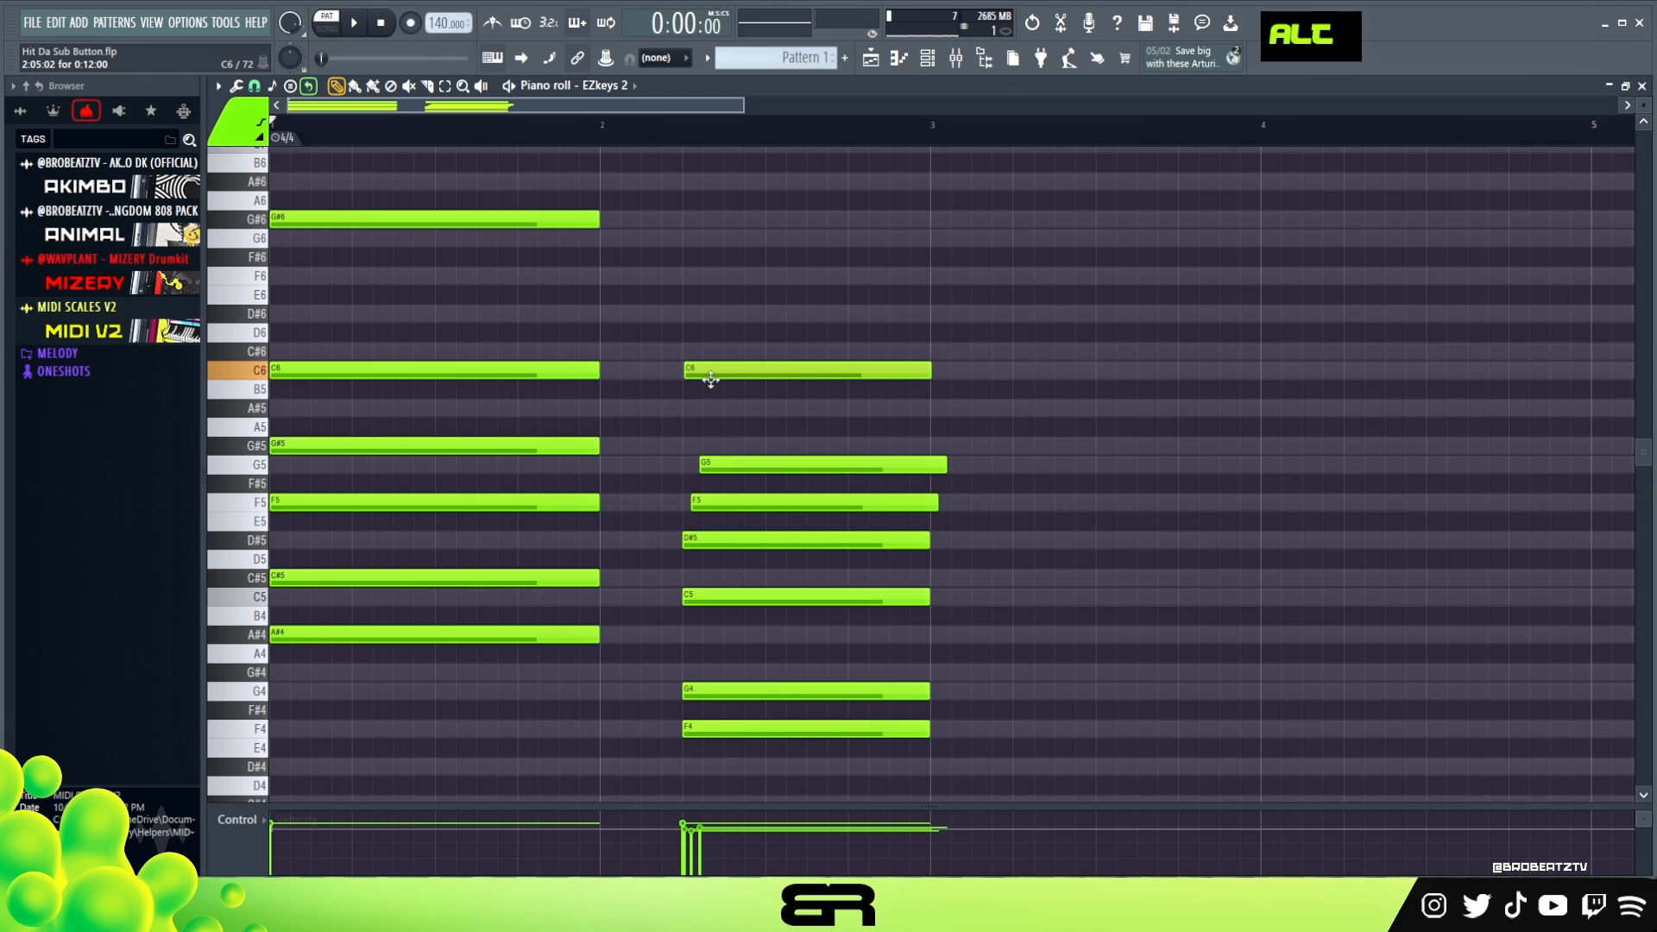
pyautogui.moveTo(915, 435); pyautogui.dragTo(925, 470)
pyautogui.rightClick(941, 449)
pyautogui.press('space')
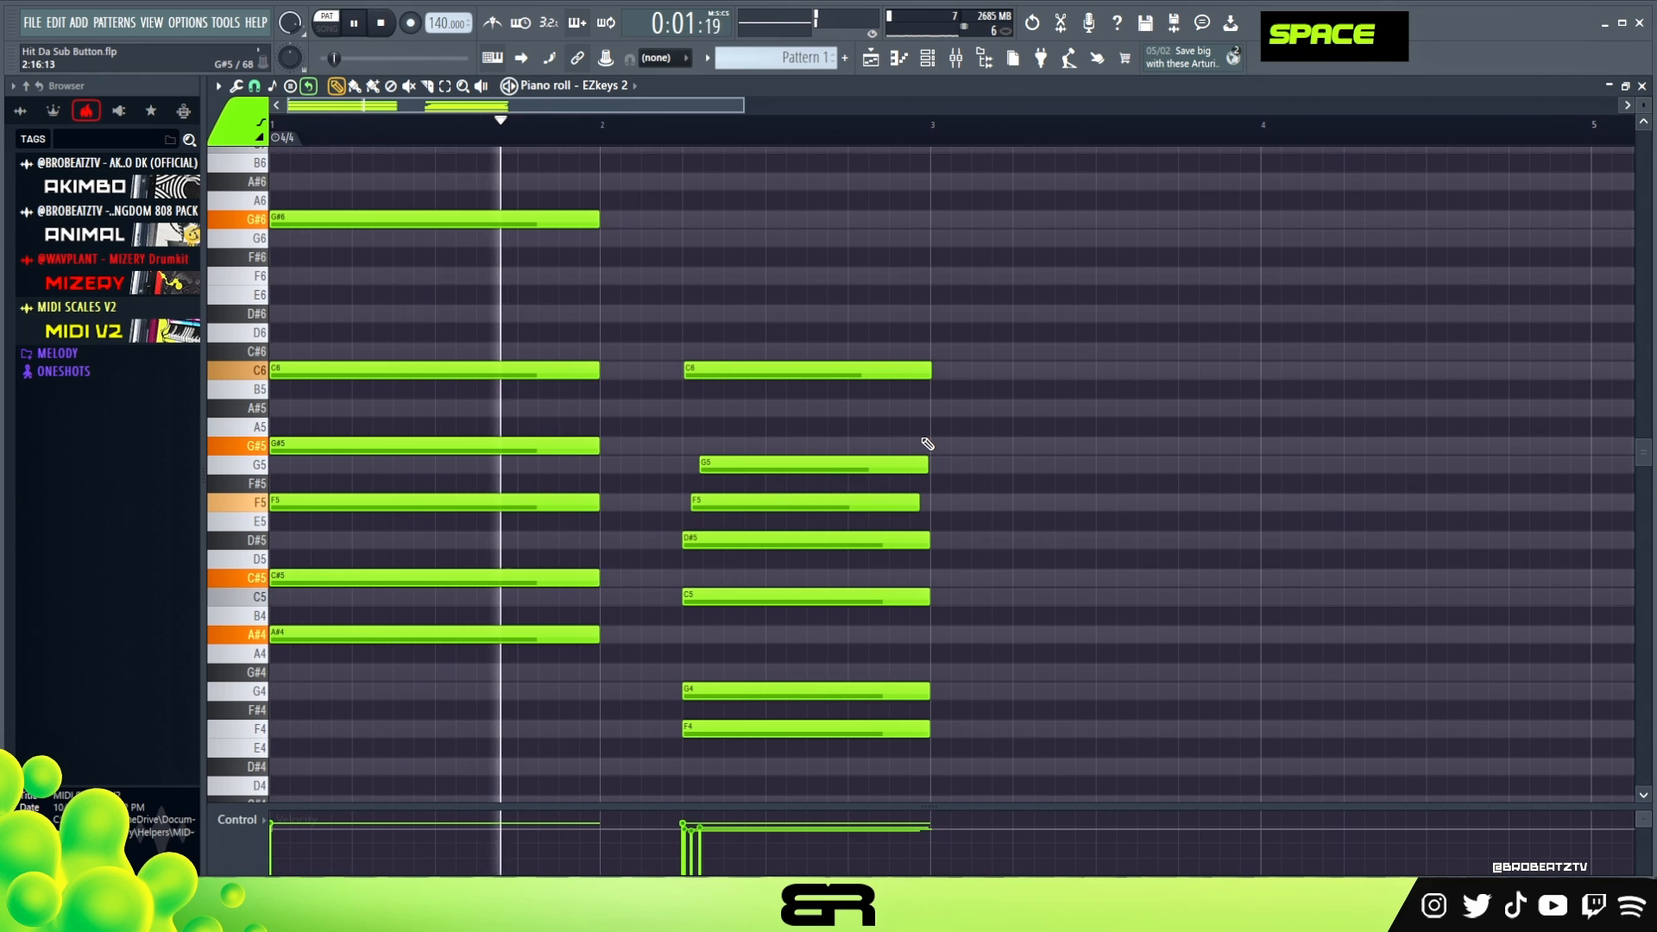
pyautogui.press('space')
# - Nudge the second chord's C6 note into line with the chord's start and play back the progression
pyautogui.keyDown('shift'); pyautogui.scroll(1, 793, 378); pyautogui.keyUp('shift')
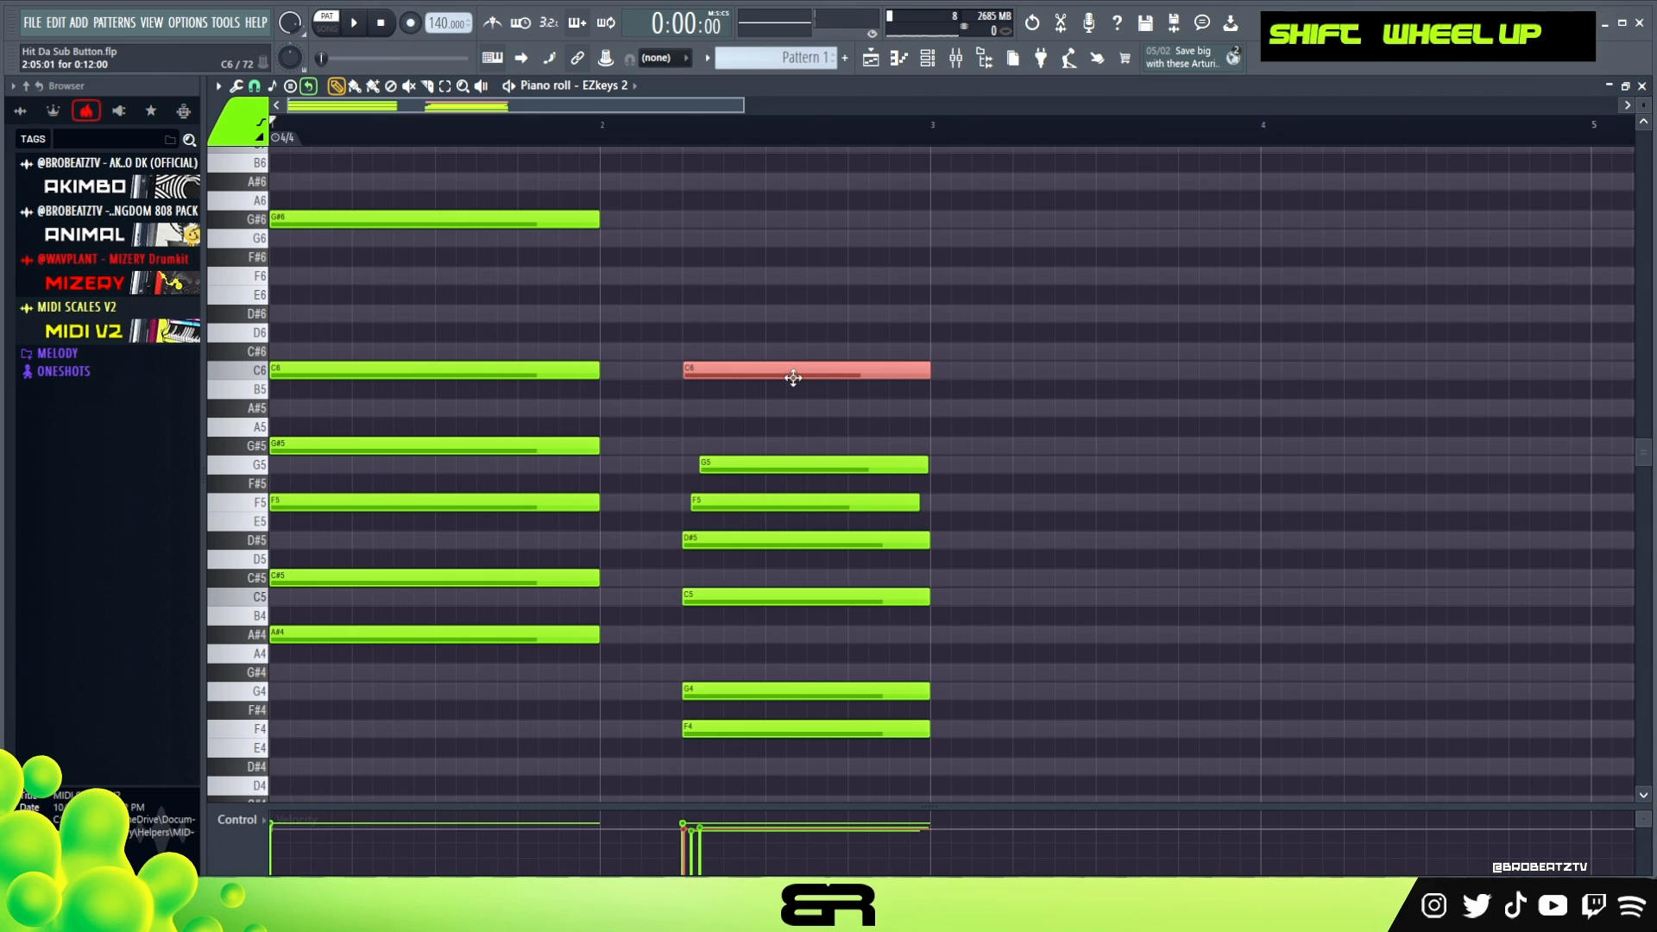
pyautogui.press('space')
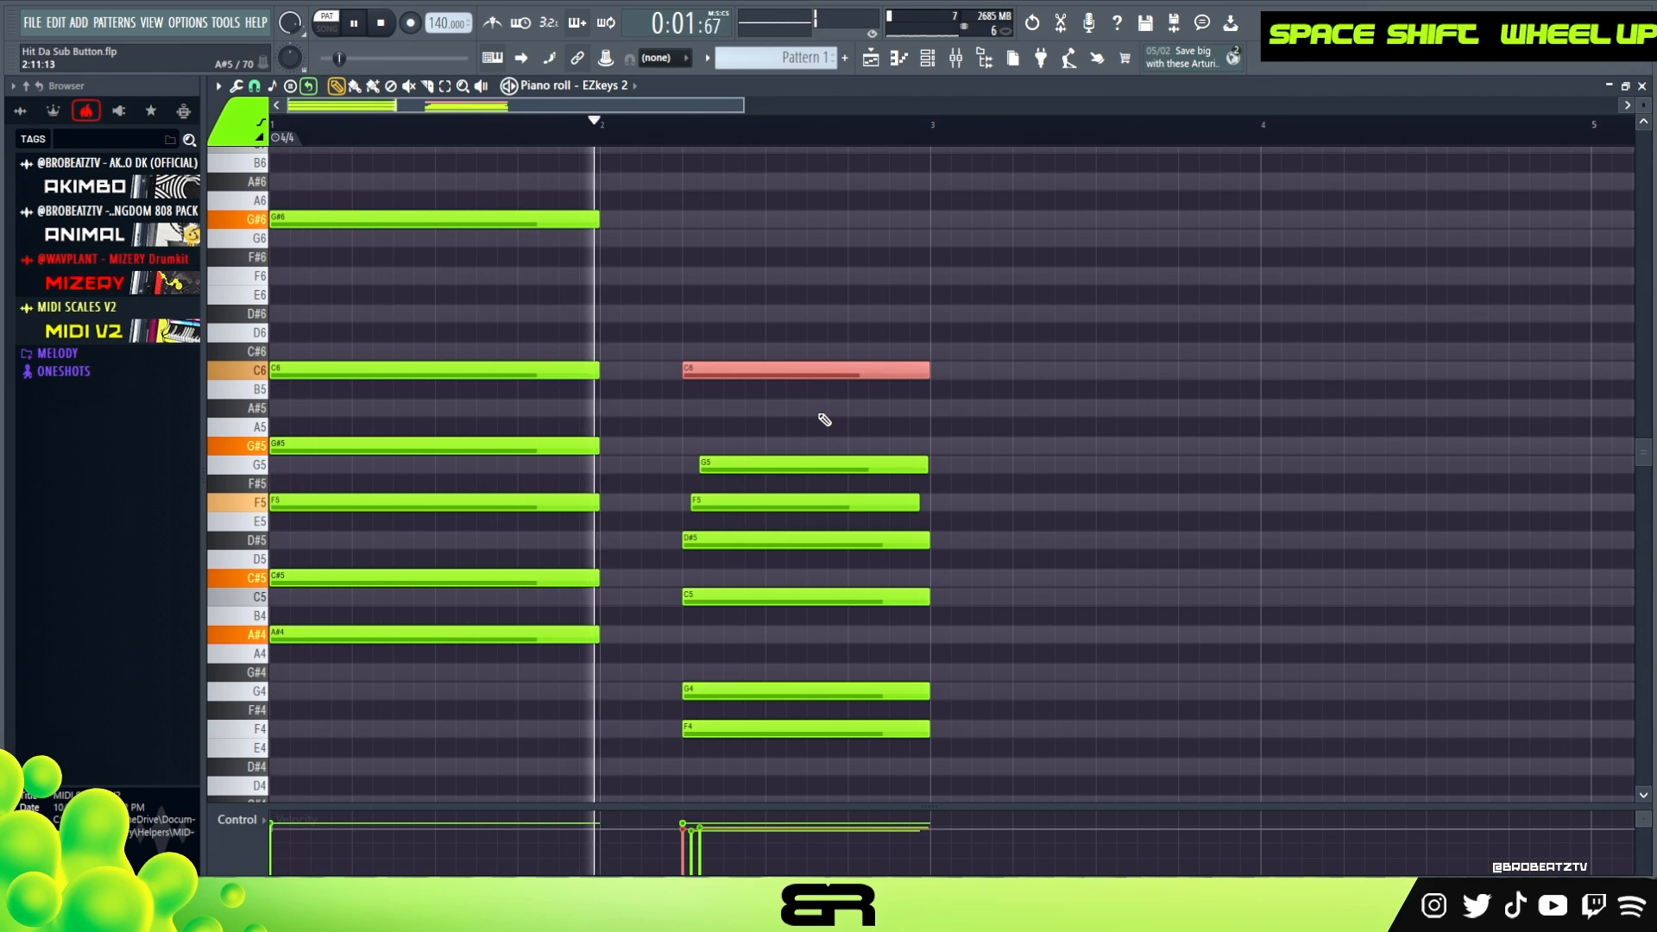
pyautogui.press('space')
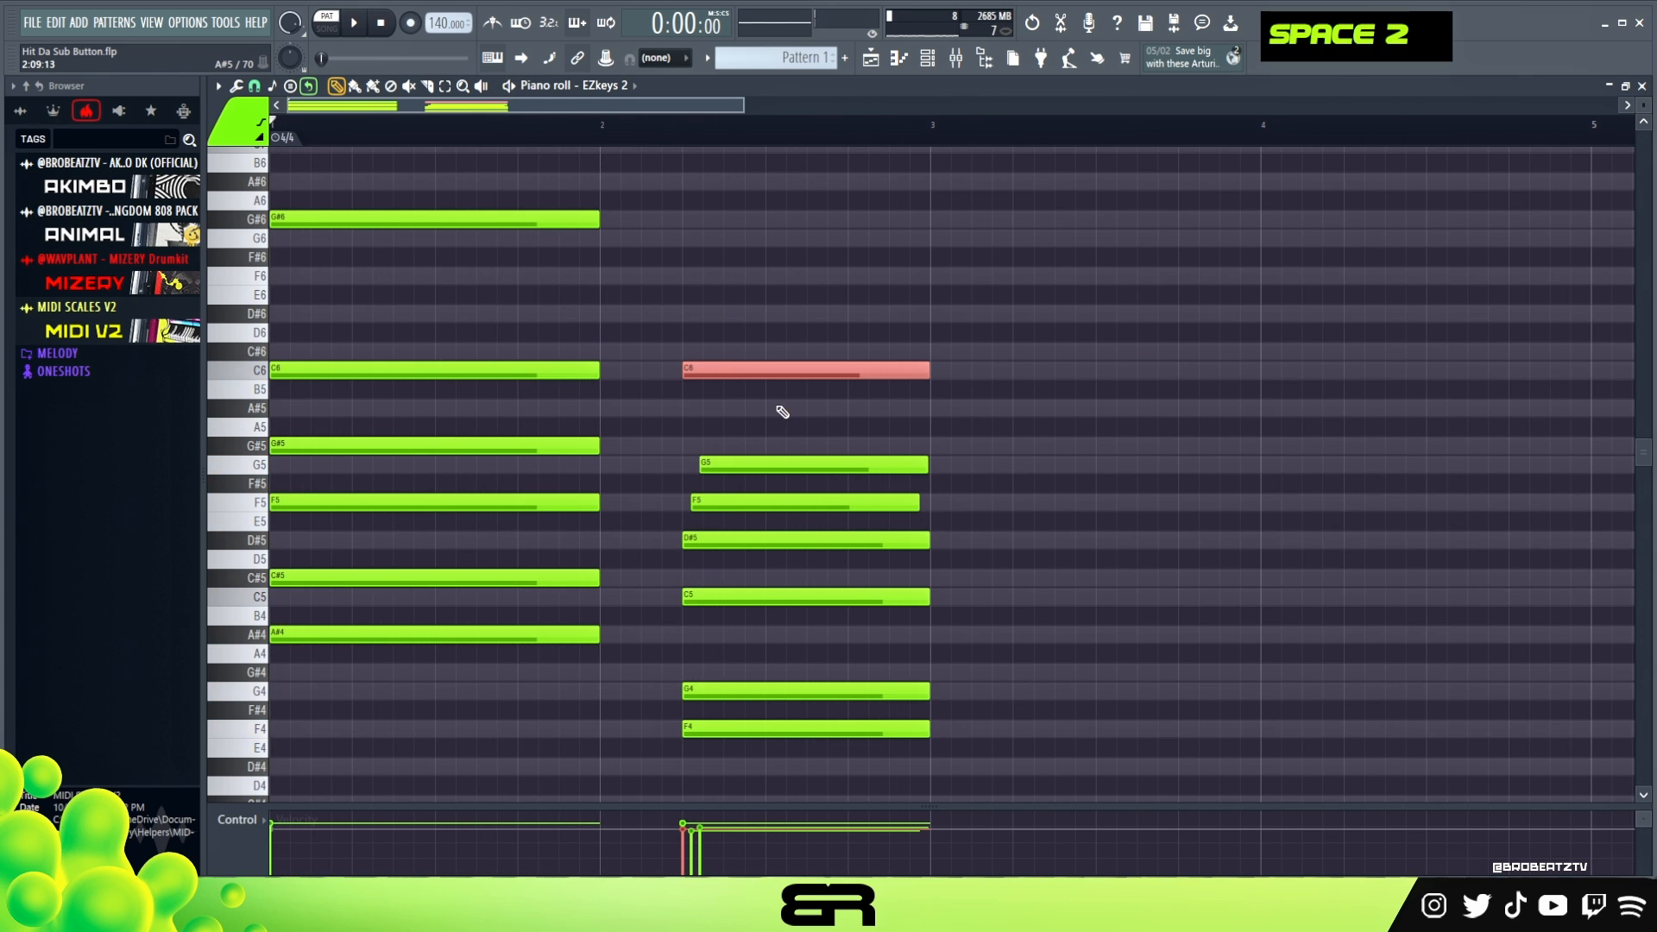
pyautogui.rightClick(703, 406)
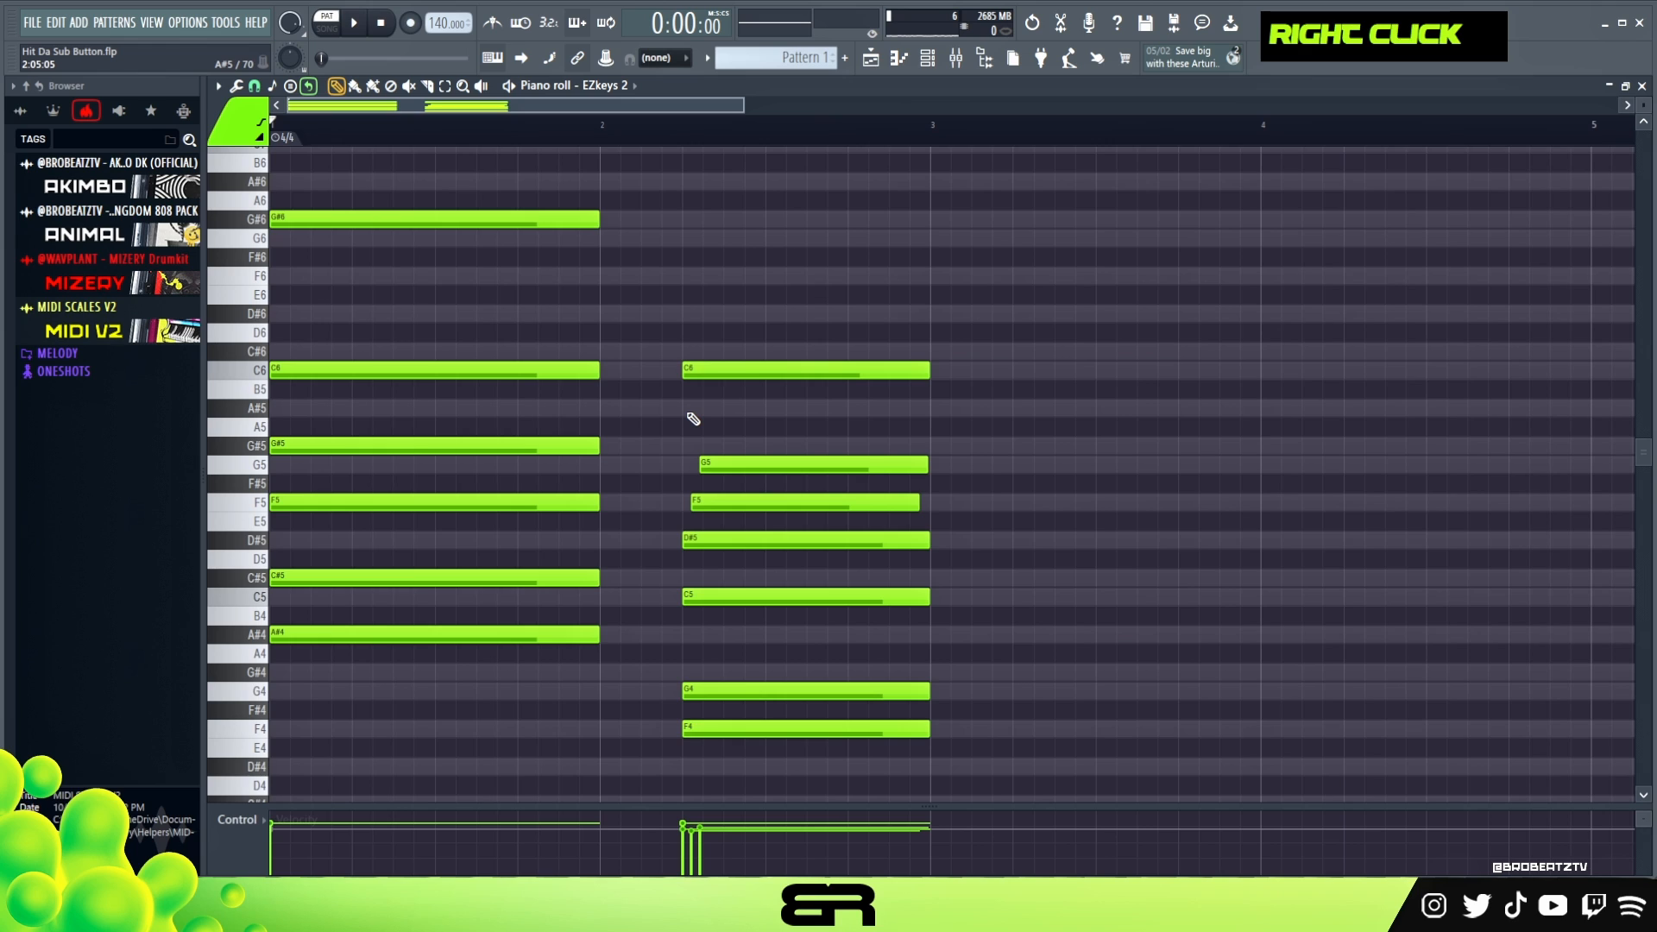
pyautogui.moveTo(452, 193); pyautogui.dragTo(922, 740)
pyautogui.rightClick(887, 577)
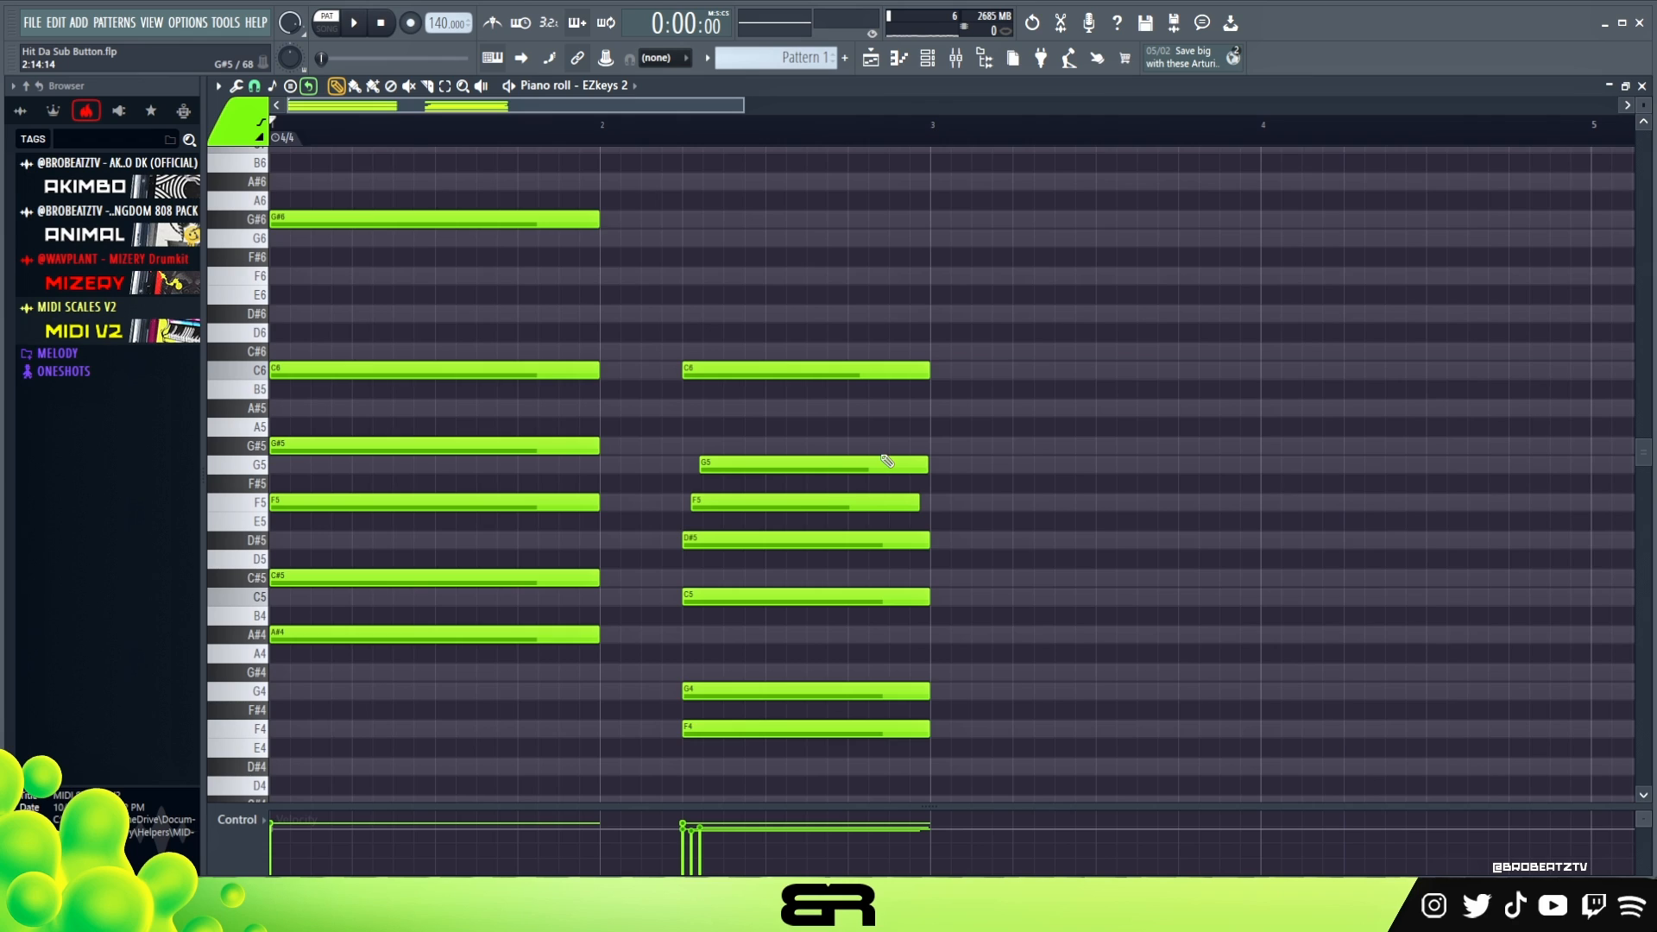
pyautogui.rightClick(1253, 466)
# - Copy the first chord's F5 note to the start of bar 2 and shorten the copy
pyautogui.keyDown('ctrl'); pyautogui.click(318, 501); pyautogui.keyUp('ctrl')
pyautogui.moveTo(318, 501); pyautogui.dragTo(637, 498)
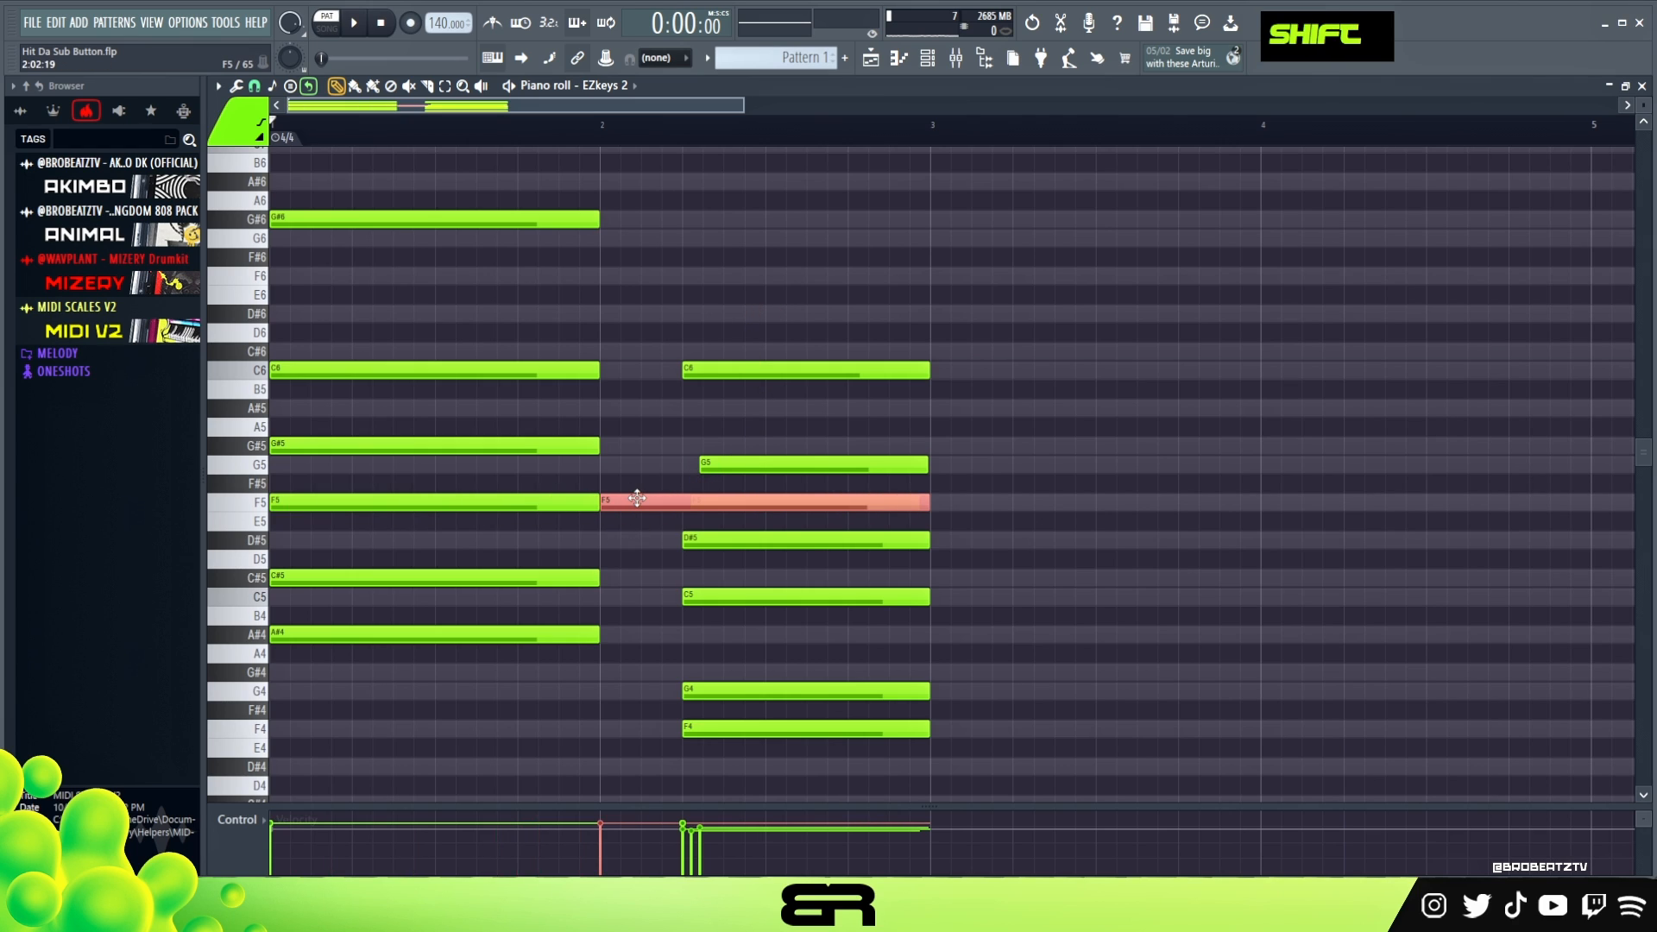
pyautogui.hotkey('shift', 'd')
pyautogui.moveTo(406, 325); pyautogui.dragTo(422, 518)
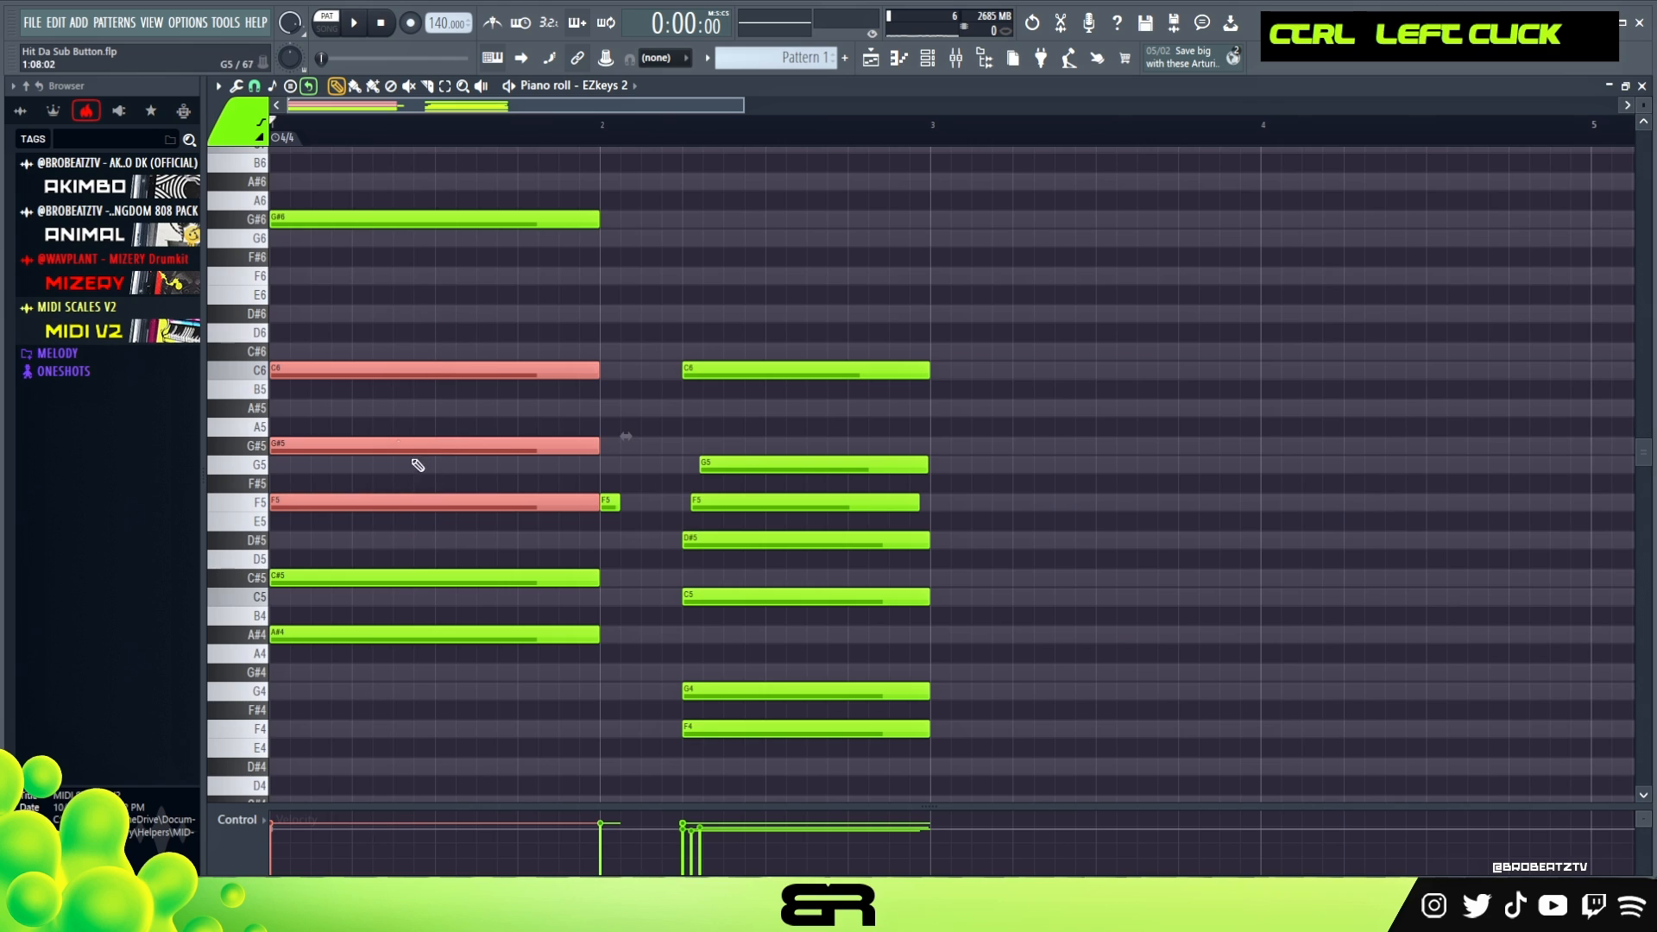
pyautogui.rightClick(647, 499)
# - Extend the short F5 note almost to the second chord and add short G#5 and C6 notes in the gap
pyautogui.moveTo(620, 501); pyautogui.dragTo(646, 438)
pyautogui.keyDown('ctrl'); pyautogui.click(657, 506); pyautogui.keyUp('ctrl')
pyautogui.click(606, 369)
pyautogui.keyDown('ctrl'); pyautogui.click(608, 370); pyautogui.keyUp('ctrl')
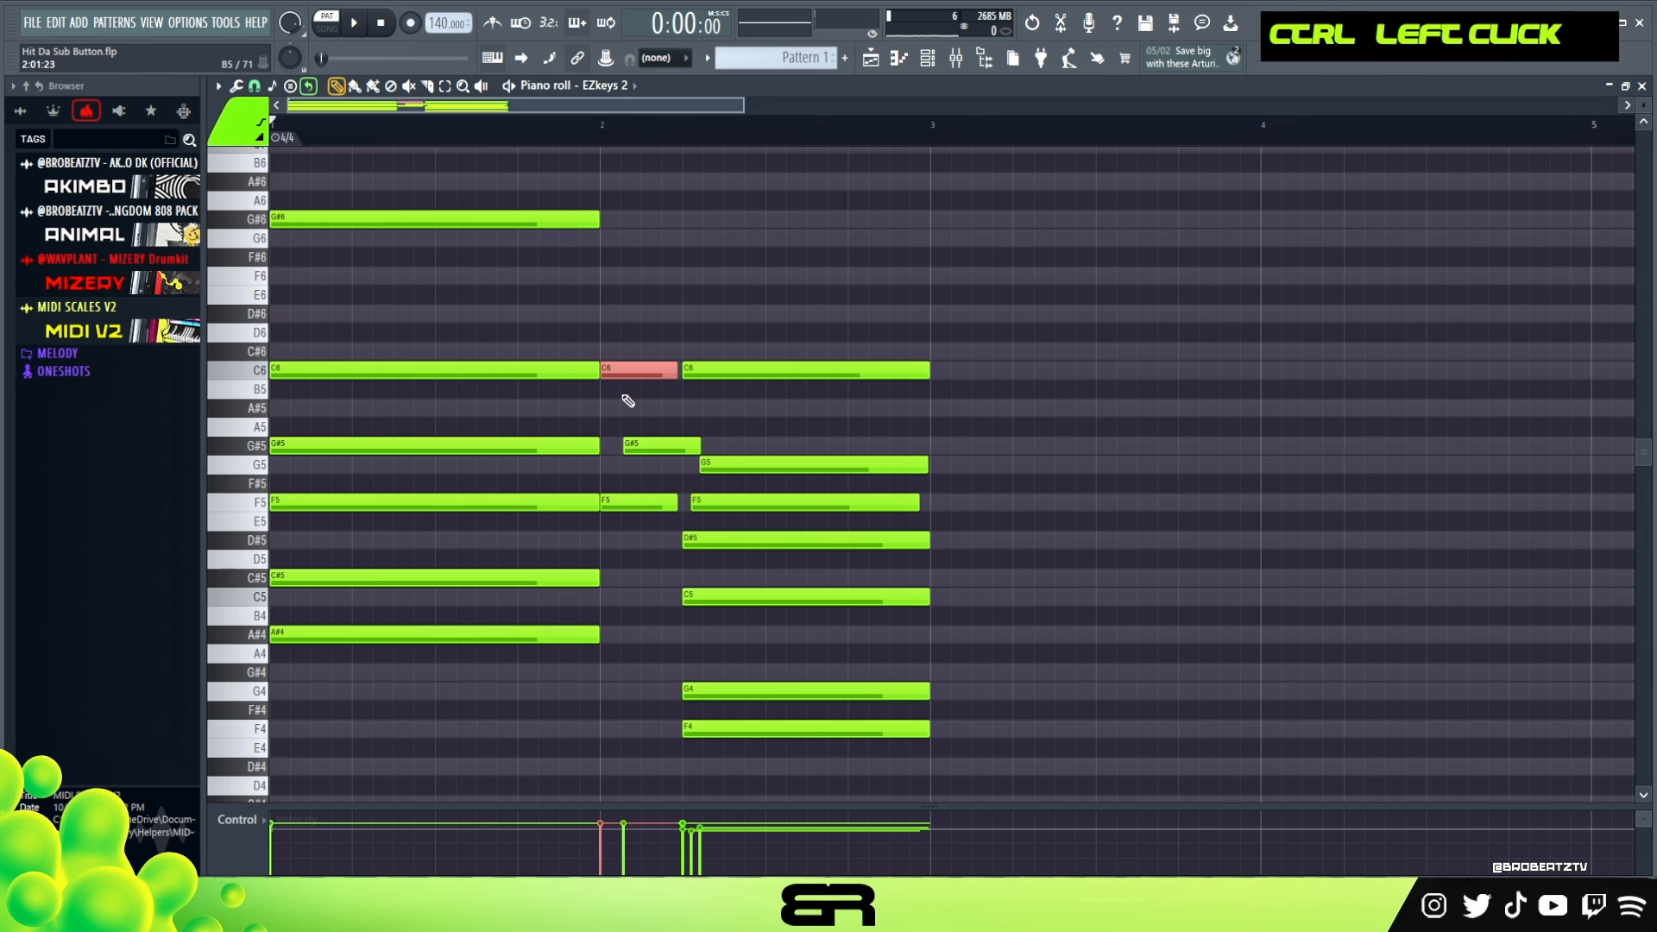
# - Shorten the C6 passing note at the start of bar 2 and duplicate it one octave up to C7
pyautogui.press('1')
pyautogui.keyDown('shift'); pyautogui.click(610, 371); pyautogui.keyUp('shift')
pyautogui.hotkey('ctrl', 'Up')
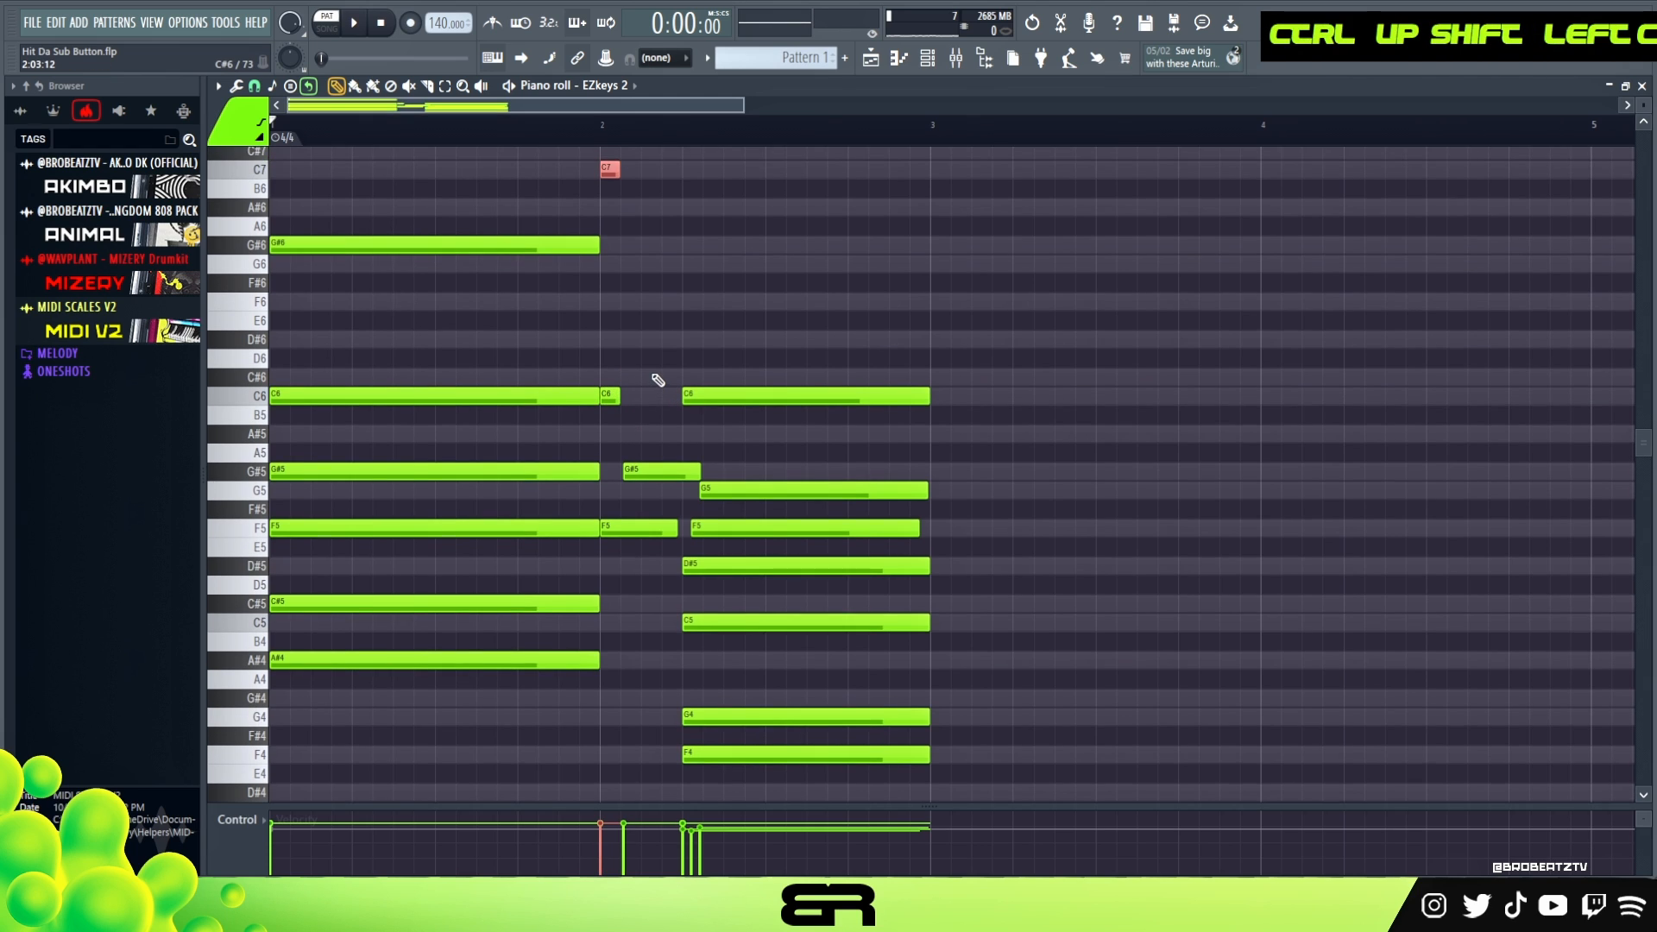
# - Add a short copy of the G#6 note just before the second chord and duplicate it one octave up to G#7
pyautogui.scroll(1, 659, 379)
pyautogui.keyDown('ctrl'); pyautogui.click(315, 301); pyautogui.keyUp('ctrl')
pyautogui.moveTo(285, 302)
pyautogui.mouseDown()
pyautogui.moveTo(677, 319)
pyautogui.moveTo(656, 323)
pyautogui.mouseUp()
pyautogui.hotkey('shift', 'd')
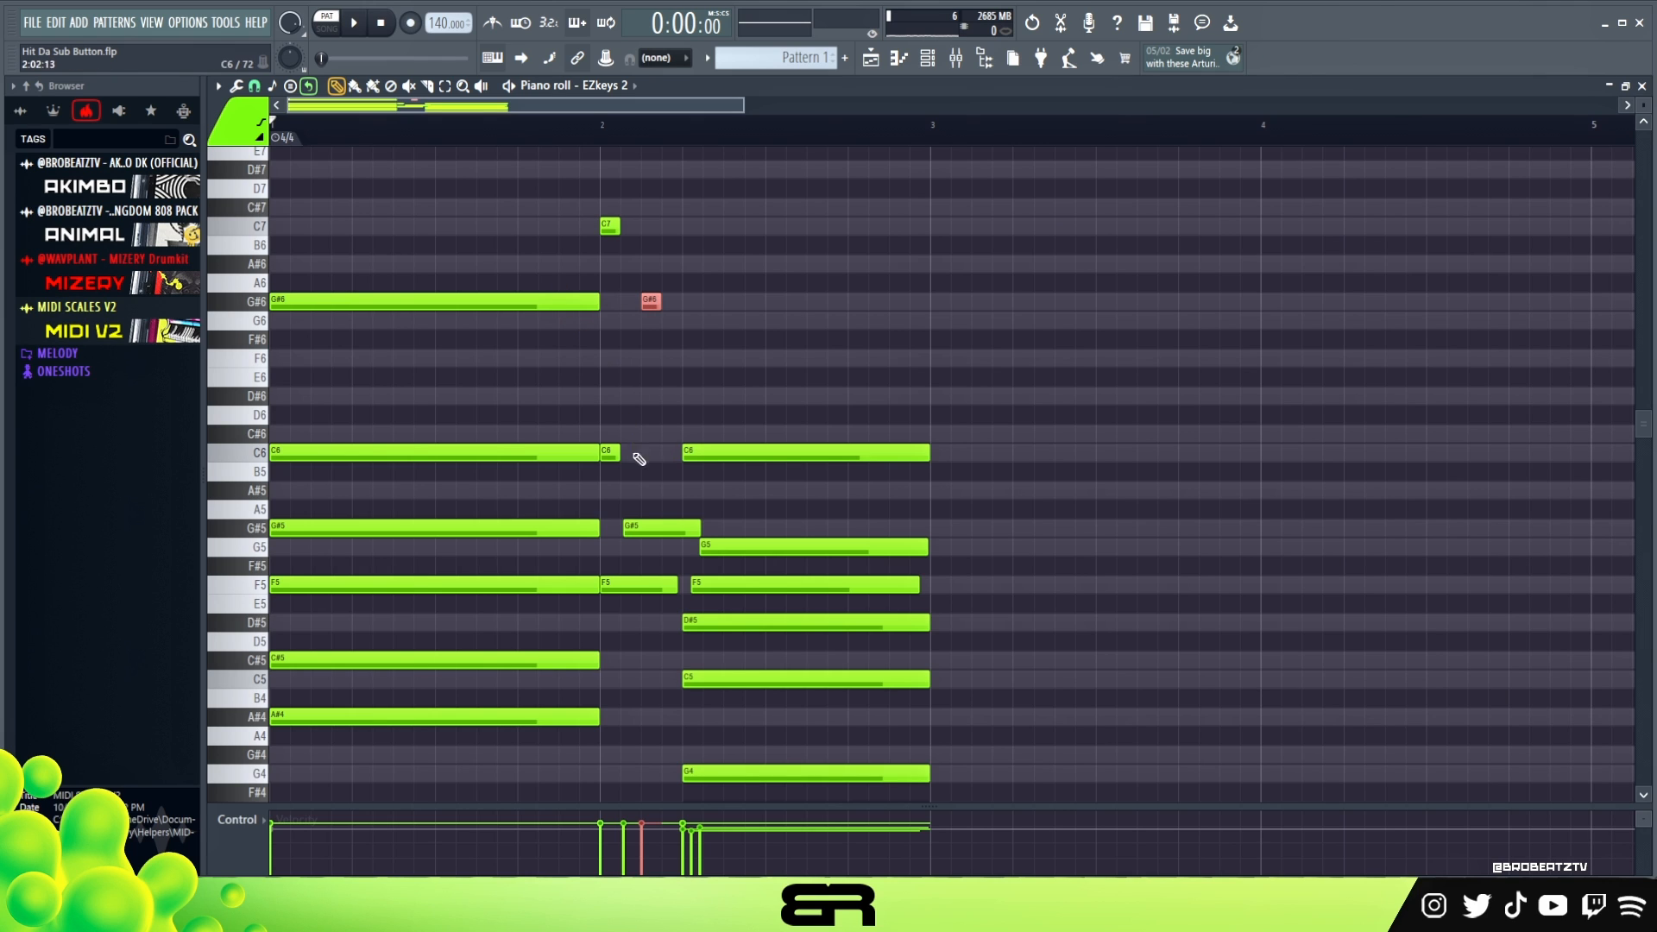
pyautogui.keyDown('ctrl'); pyautogui.click(639, 529); pyautogui.keyUp('ctrl')
pyautogui.keyDown('ctrl'); pyautogui.click(651, 302); pyautogui.keyUp('ctrl')
pyautogui.keyDown('shift'); pyautogui.click(657, 306); pyautogui.keyUp('shift')
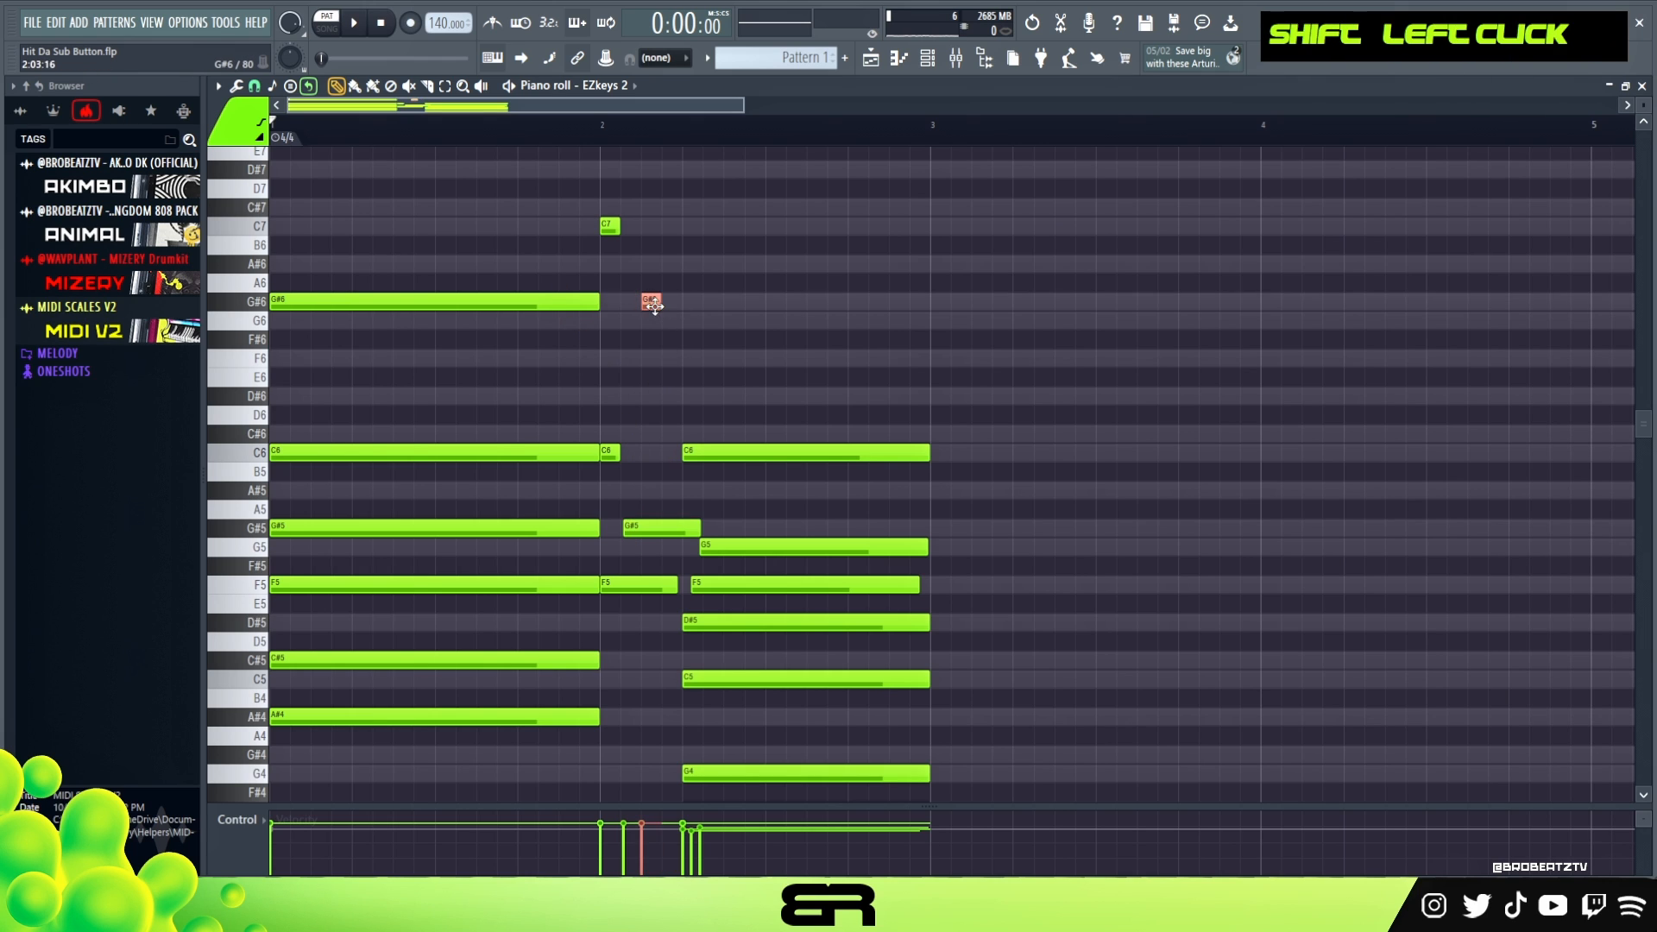
pyautogui.hotkey('ctrl', 'Up')
pyautogui.scroll(-2, 748, 340)
# - Trim the short G#5 passing note so it ends where the second chord begins
pyautogui.rightClick(655, 553)
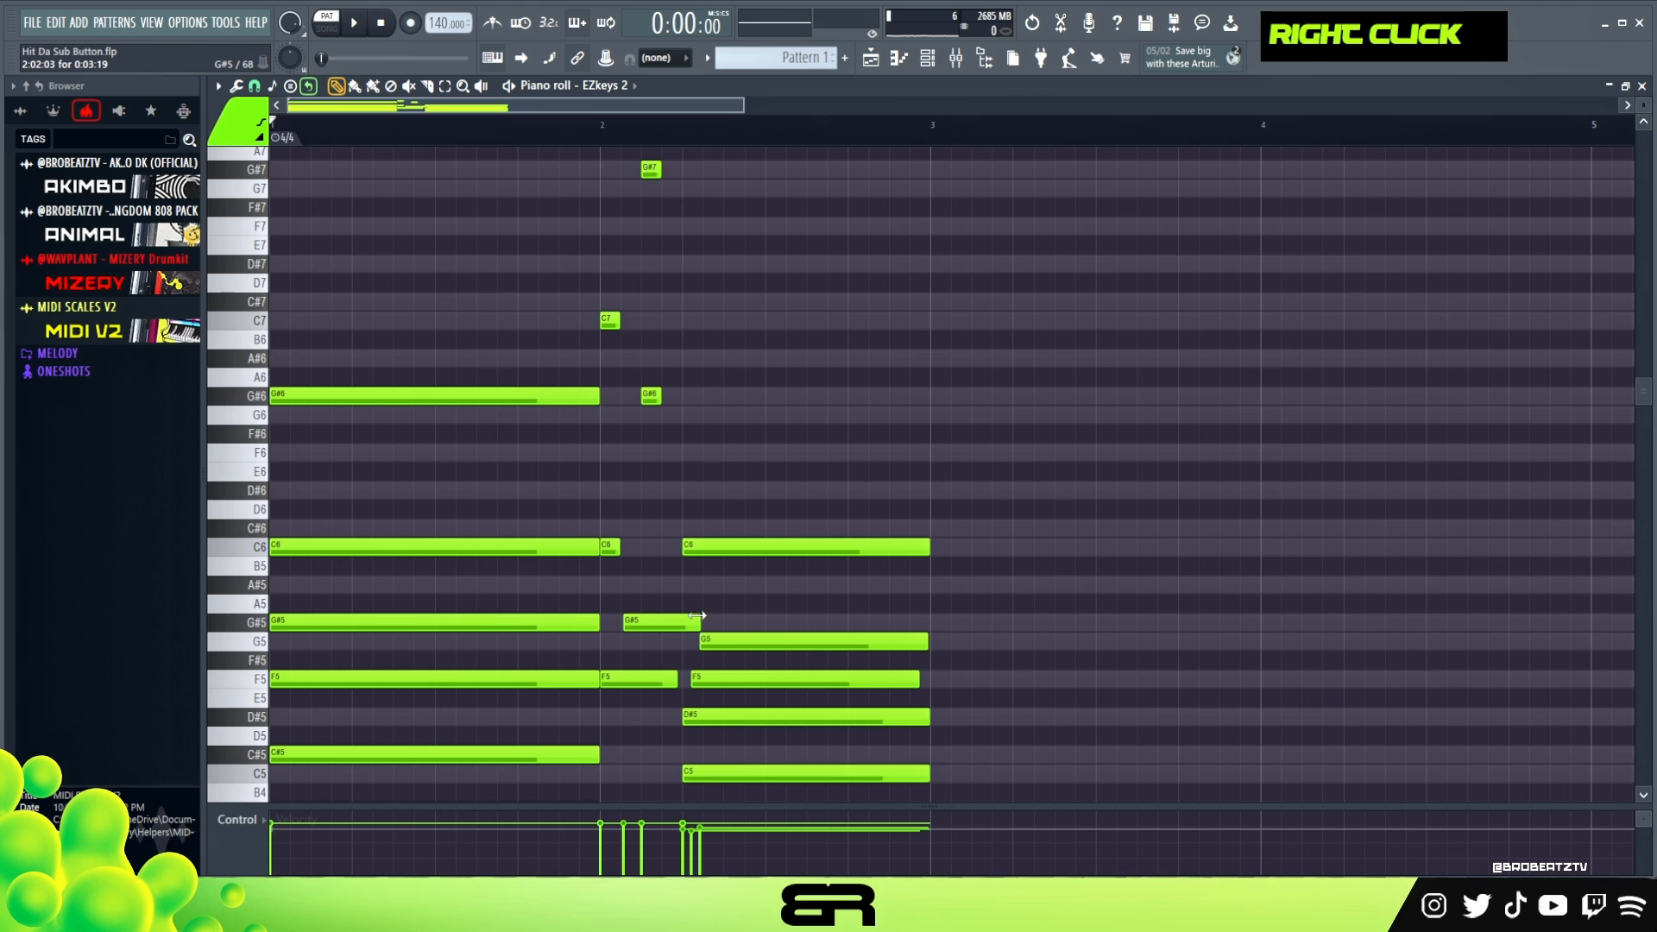
pyautogui.moveTo(697, 615); pyautogui.dragTo(679, 615)
pyautogui.keyDown('ctrl'); pyautogui.click(664, 621); pyautogui.keyUp('ctrl')
pyautogui.scroll(-2, 666, 602)
pyautogui.rightClick(713, 478)
# - Play back the progression several times to check the passing notes between the chords
pyautogui.scroll(1, 725, 465)
pyautogui.scroll(-3, 1230, 311)
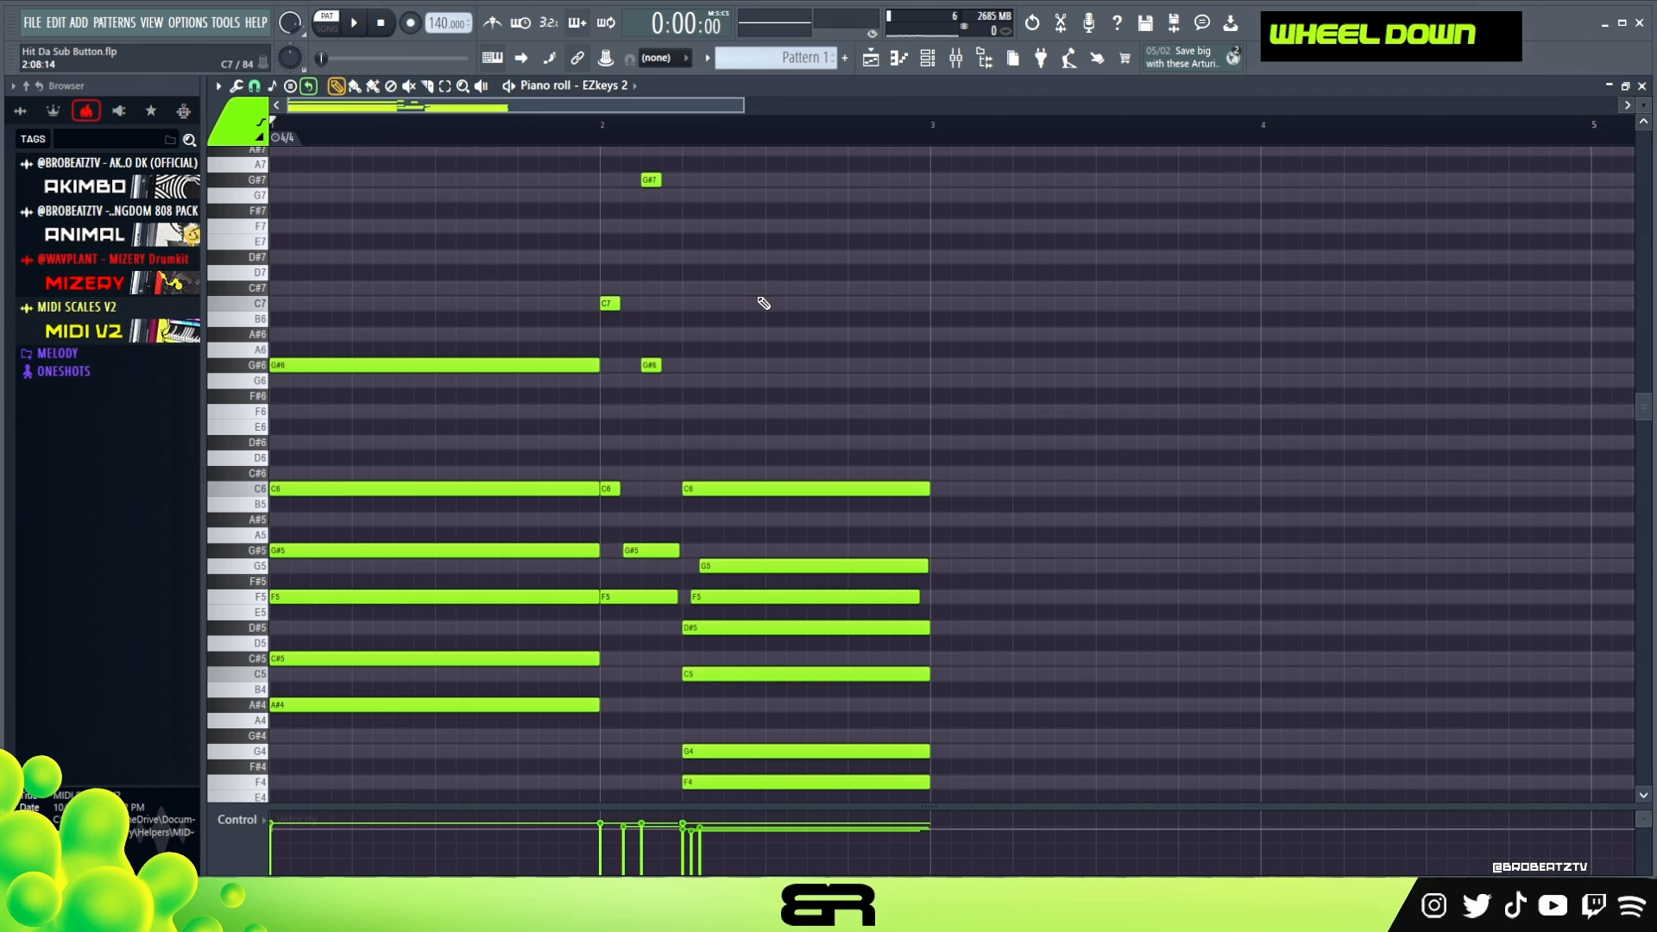
pyautogui.press('space')
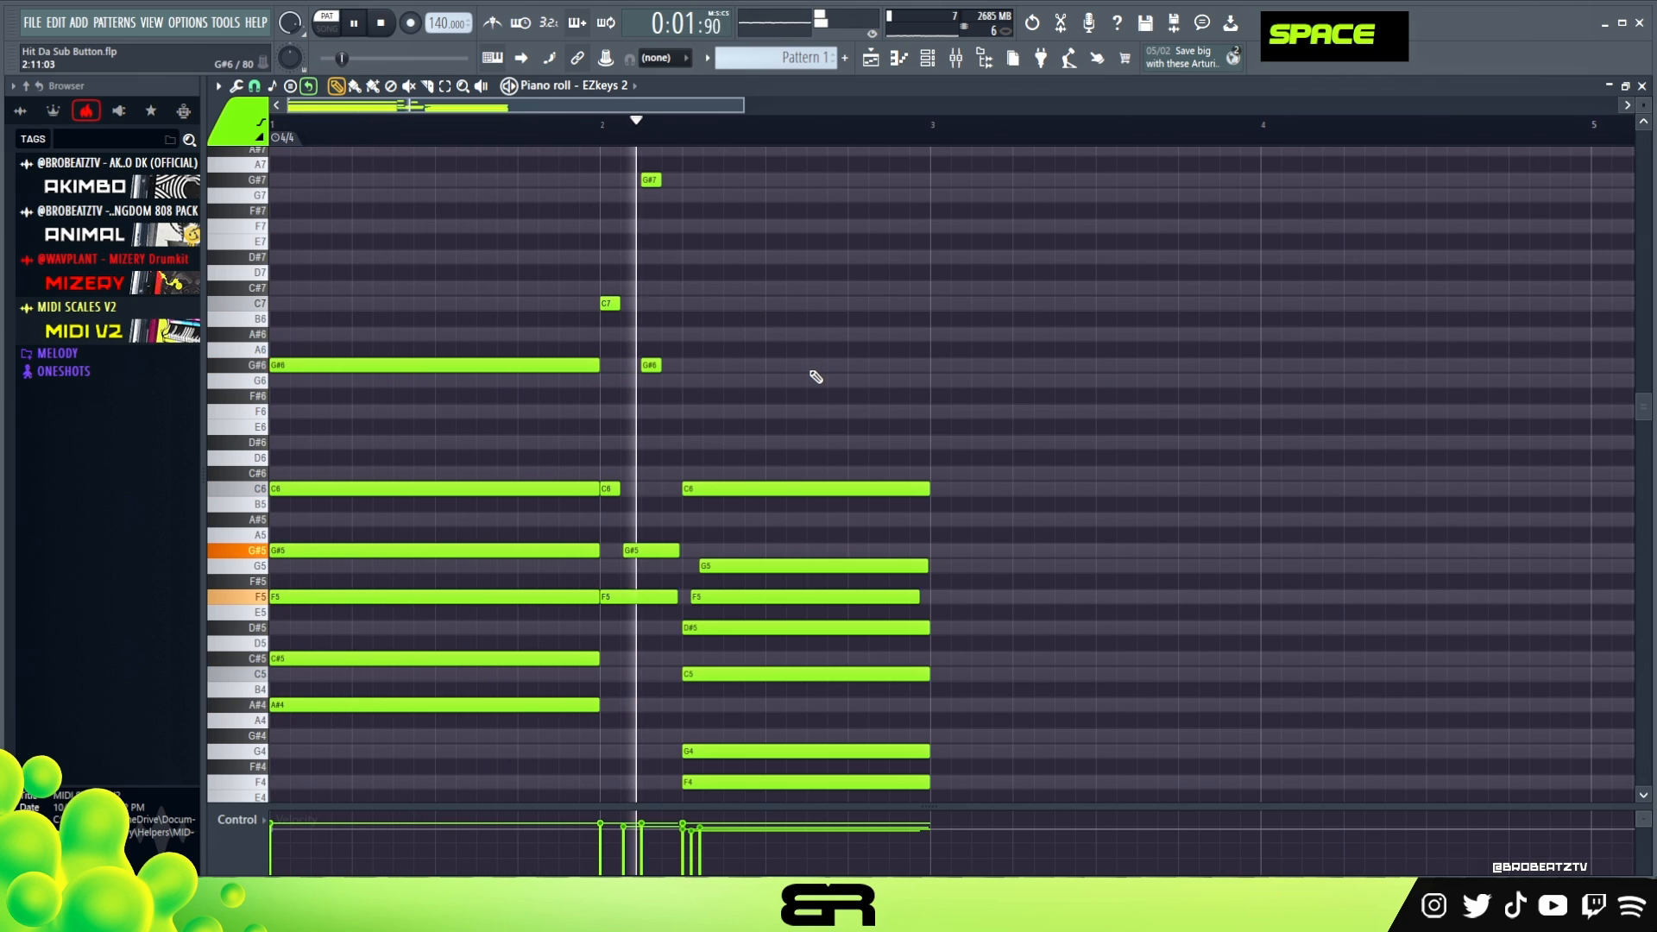
pyautogui.press('space')
pyautogui.press('space')
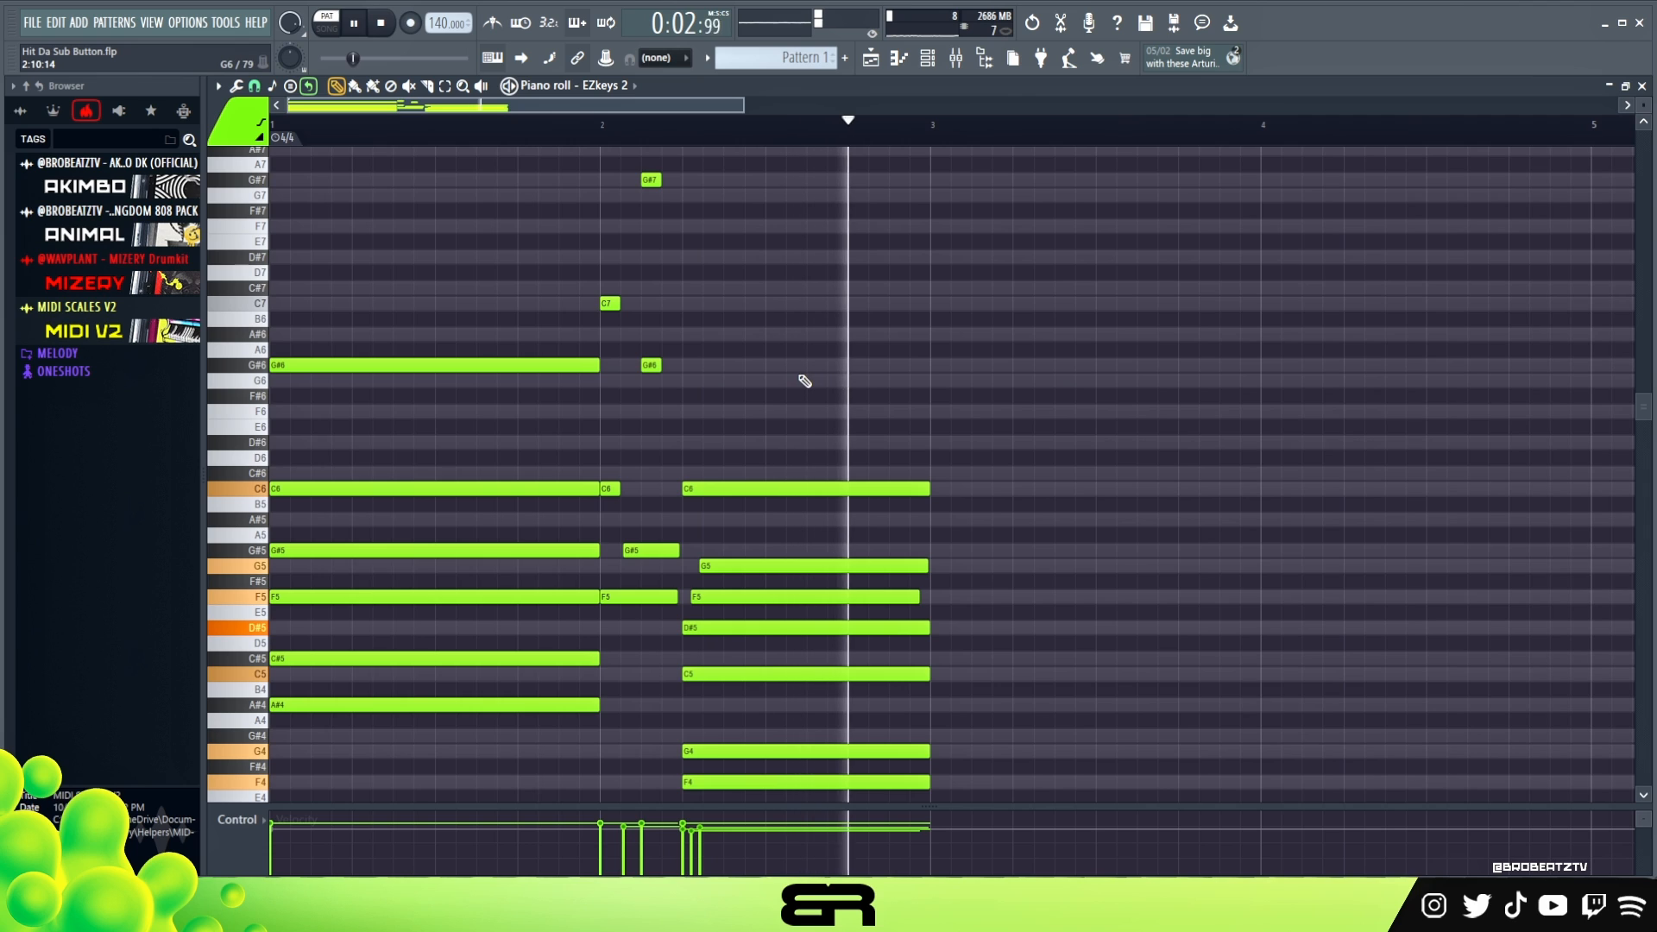
pyautogui.press('space')
pyautogui.press('space')
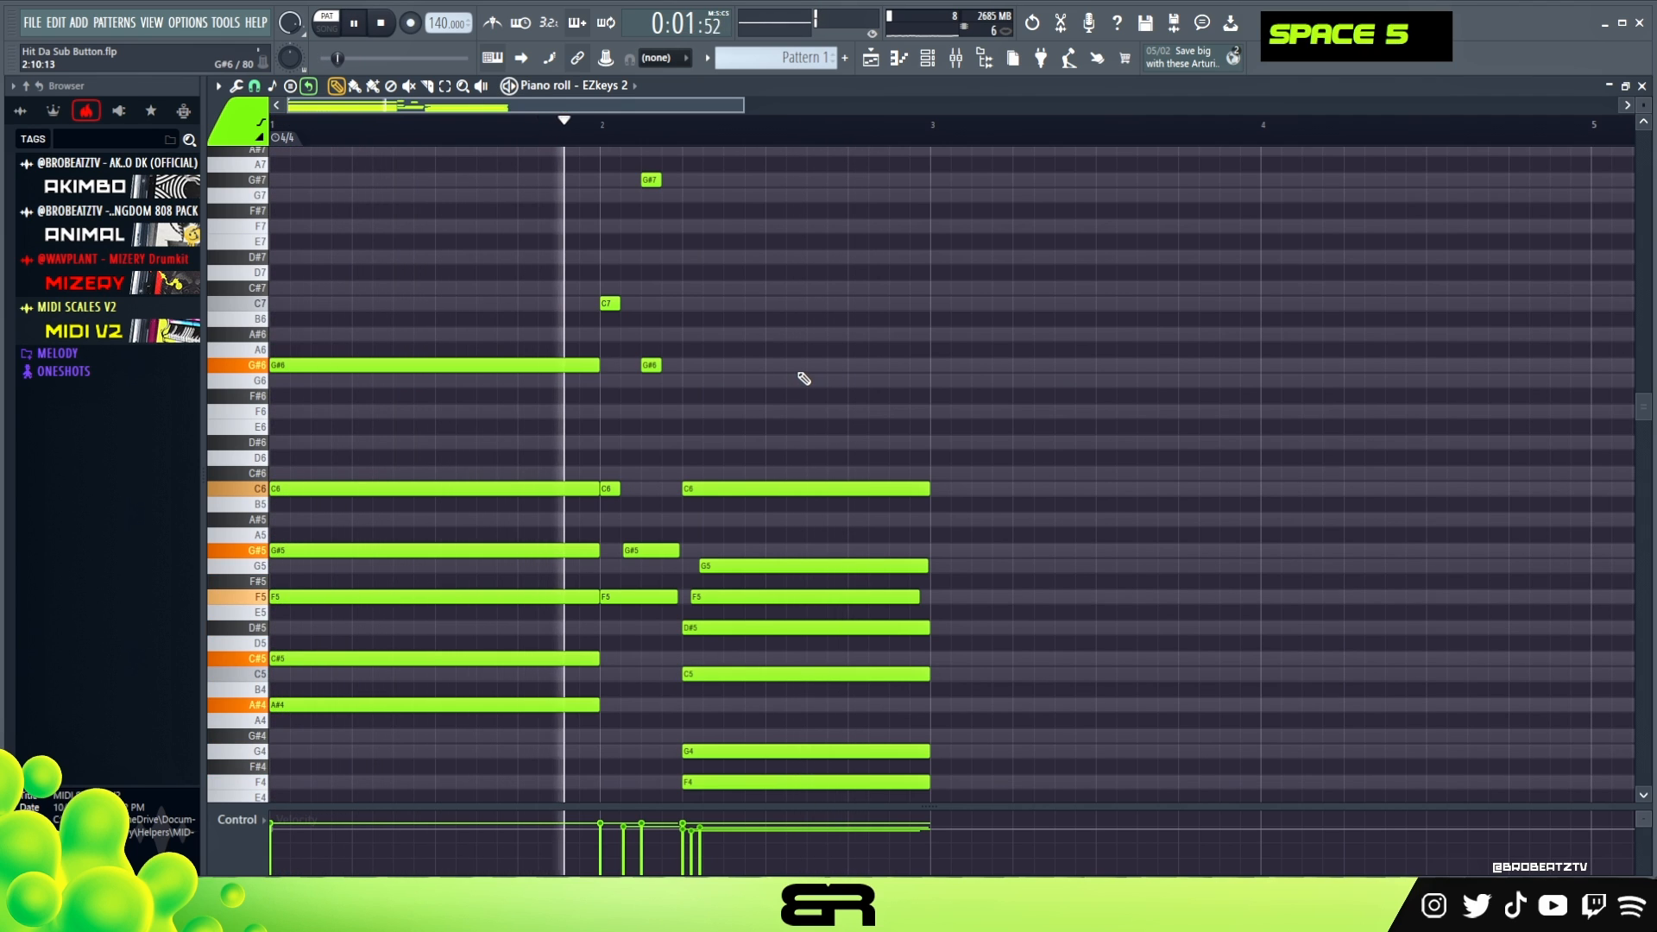
pyautogui.scroll(-1, 777, 359)
pyautogui.press('space')
# - Copy the short C6 passing note two octaves down to C4 and lengthen it to reach the second chord
pyautogui.rightClick(655, 432)
pyautogui.keyDown('ctrl'); pyautogui.click(609, 443); pyautogui.keyUp('ctrl')
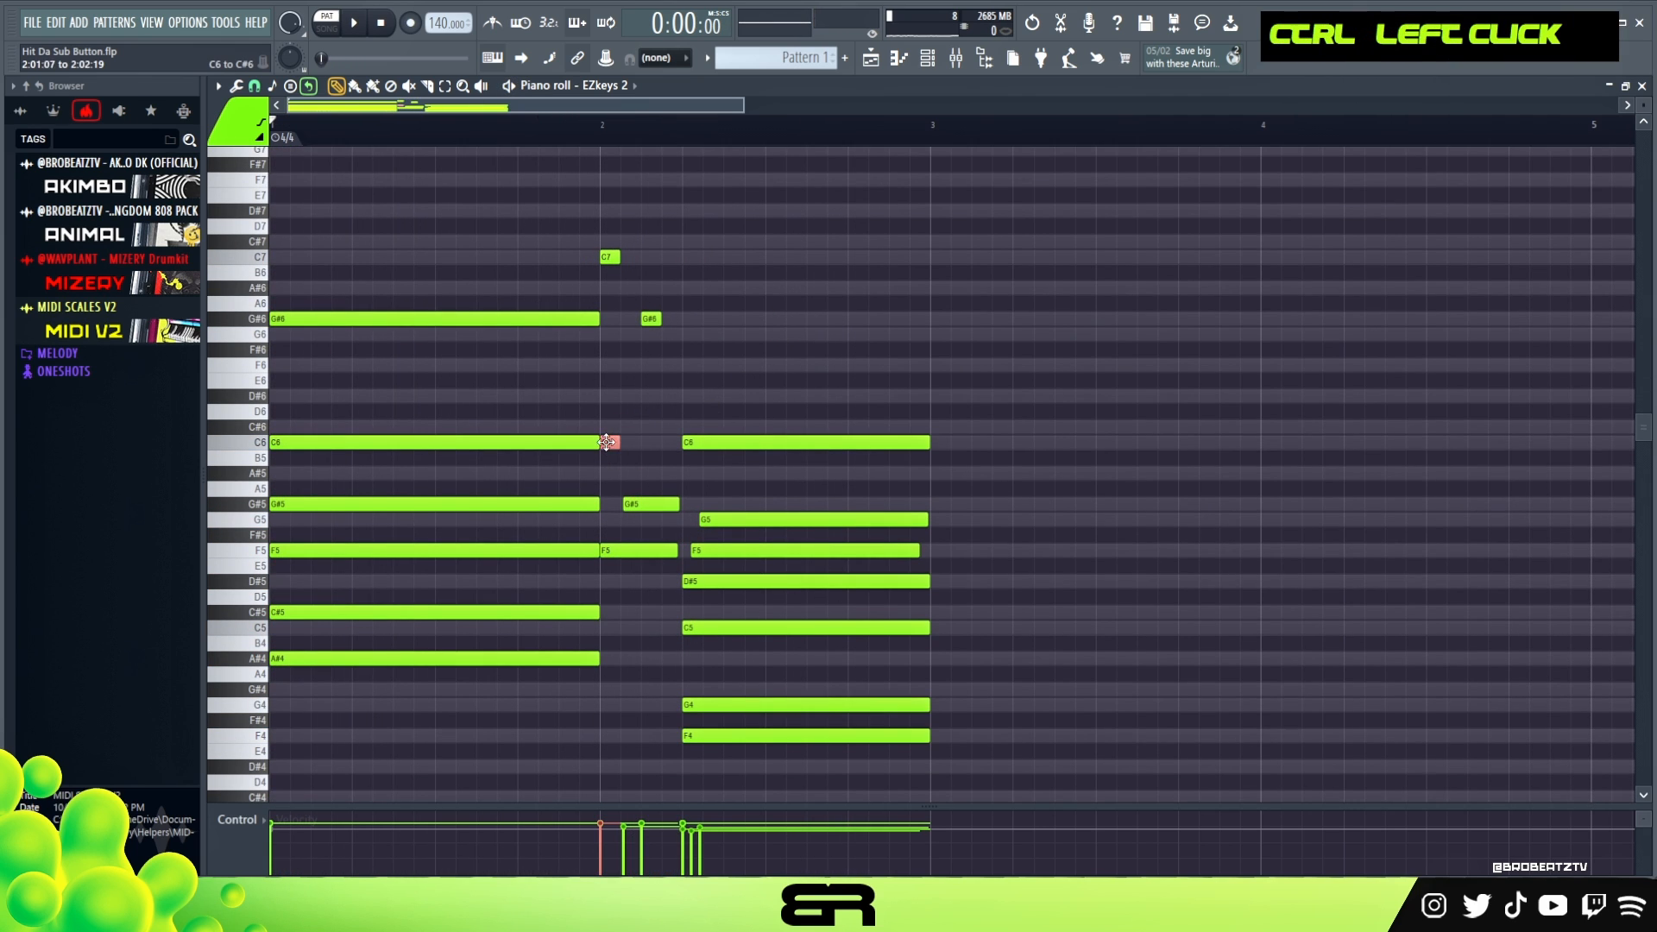
pyautogui.hotkey('ctrl', 'Down')
pyautogui.hotkey('ctrl', 'Down')
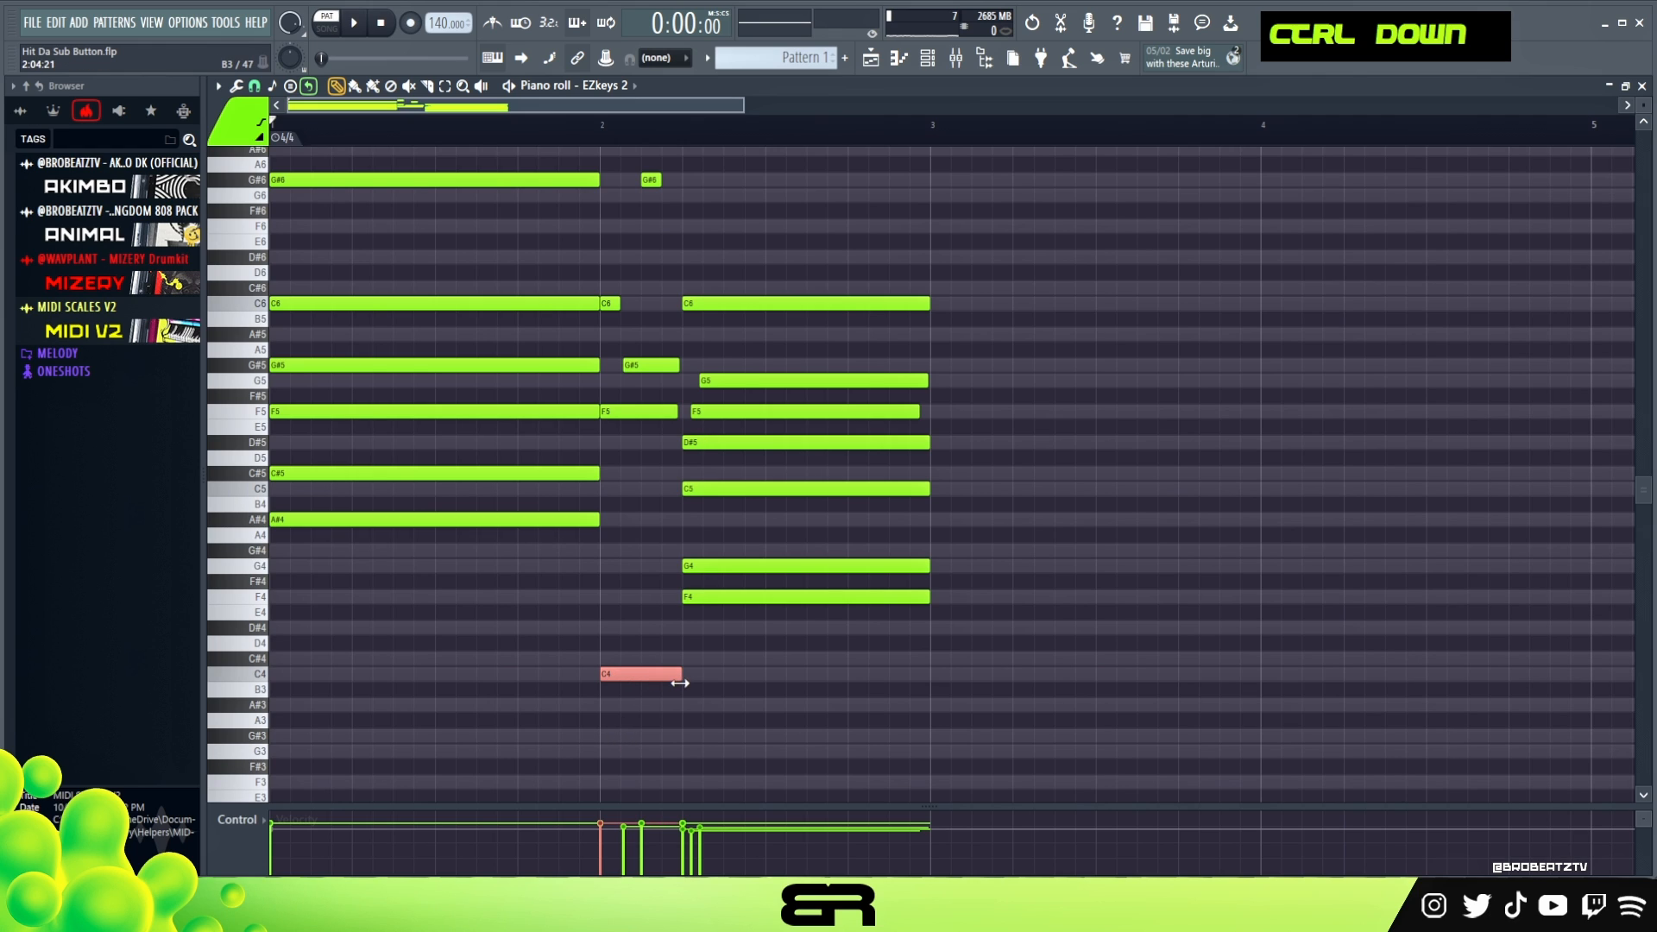
# - Add an F3 copy of the C4 passing note and delete the extra G#3 copy
pyautogui.scroll(-1, 675, 681)
pyautogui.keyDown('ctrl'); pyautogui.click(628, 629); pyautogui.keyUp('ctrl')
pyautogui.moveTo(628, 630); pyautogui.dragTo(625, 743)
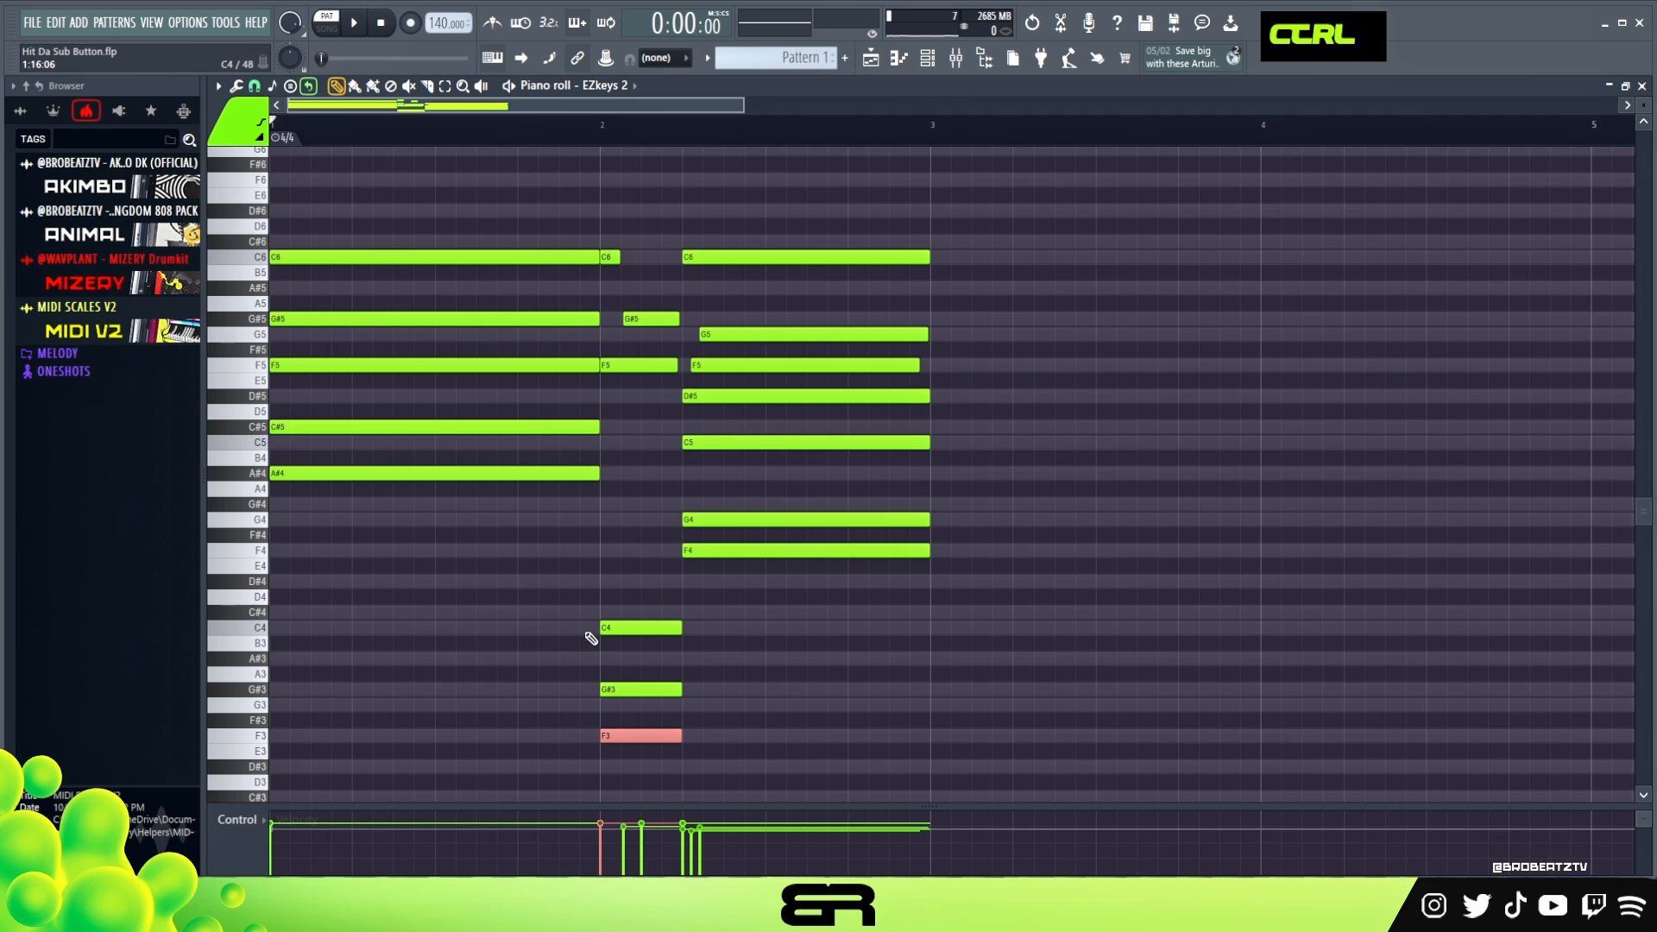
pyautogui.rightClick(624, 690)
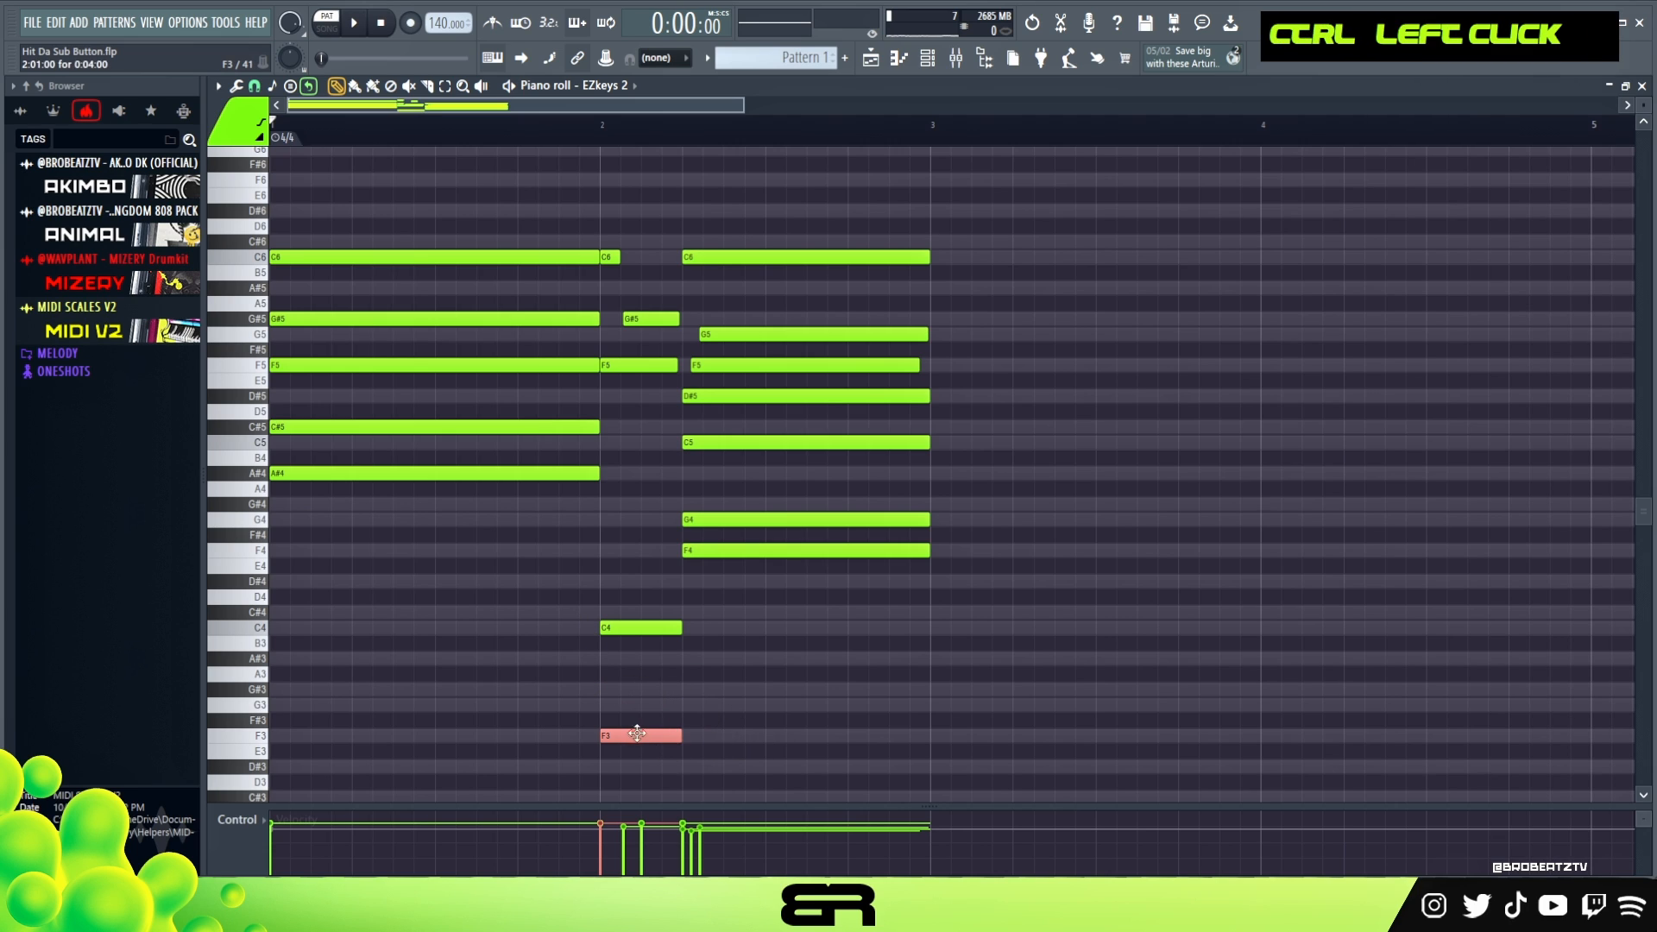
# - Try a copy of the short F3 bass note under the second chord, transposing it upward
pyautogui.moveTo(642, 735); pyautogui.dragTo(723, 741)
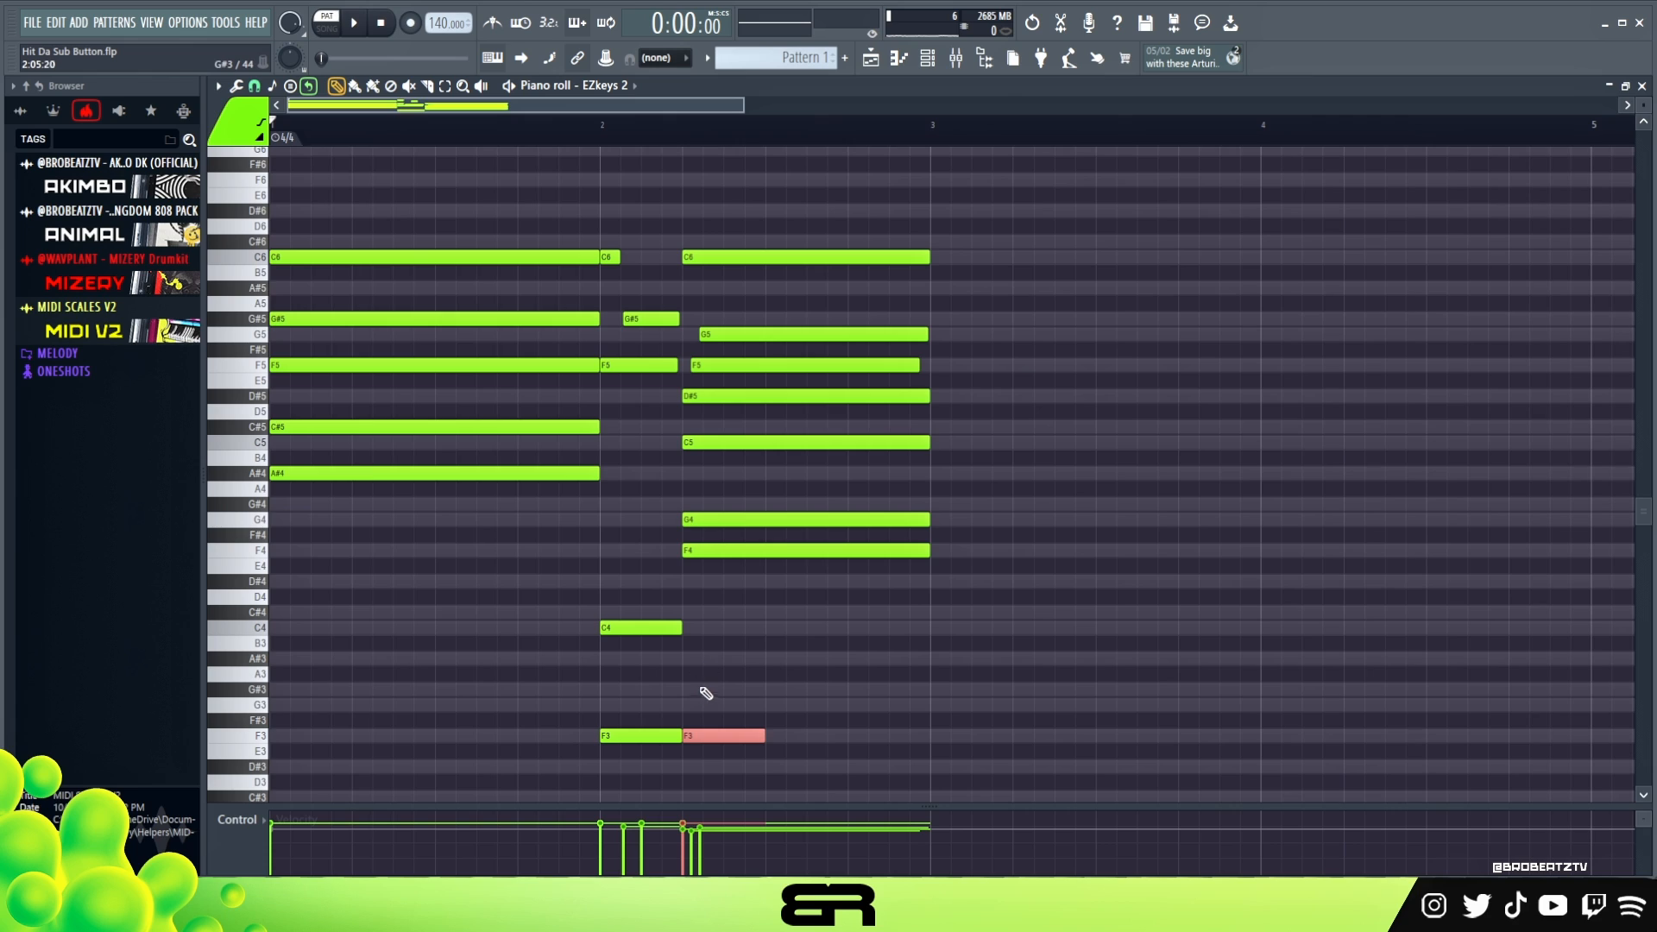
pyautogui.hotkey('shift', 'Up')
pyautogui.hotkey('shift', 'Up')
pyautogui.hotkey('shift', 'Up')
pyautogui.hotkey('shift', 'Up')
pyautogui.hotkey('shift', 'Up')
pyautogui.hotkey('shift', 'Up')
pyautogui.hotkey('shift', 'Up')
pyautogui.keyDown('ctrl'); pyautogui.click(638, 629); pyautogui.keyUp('ctrl')
pyautogui.rightClick(730, 628)
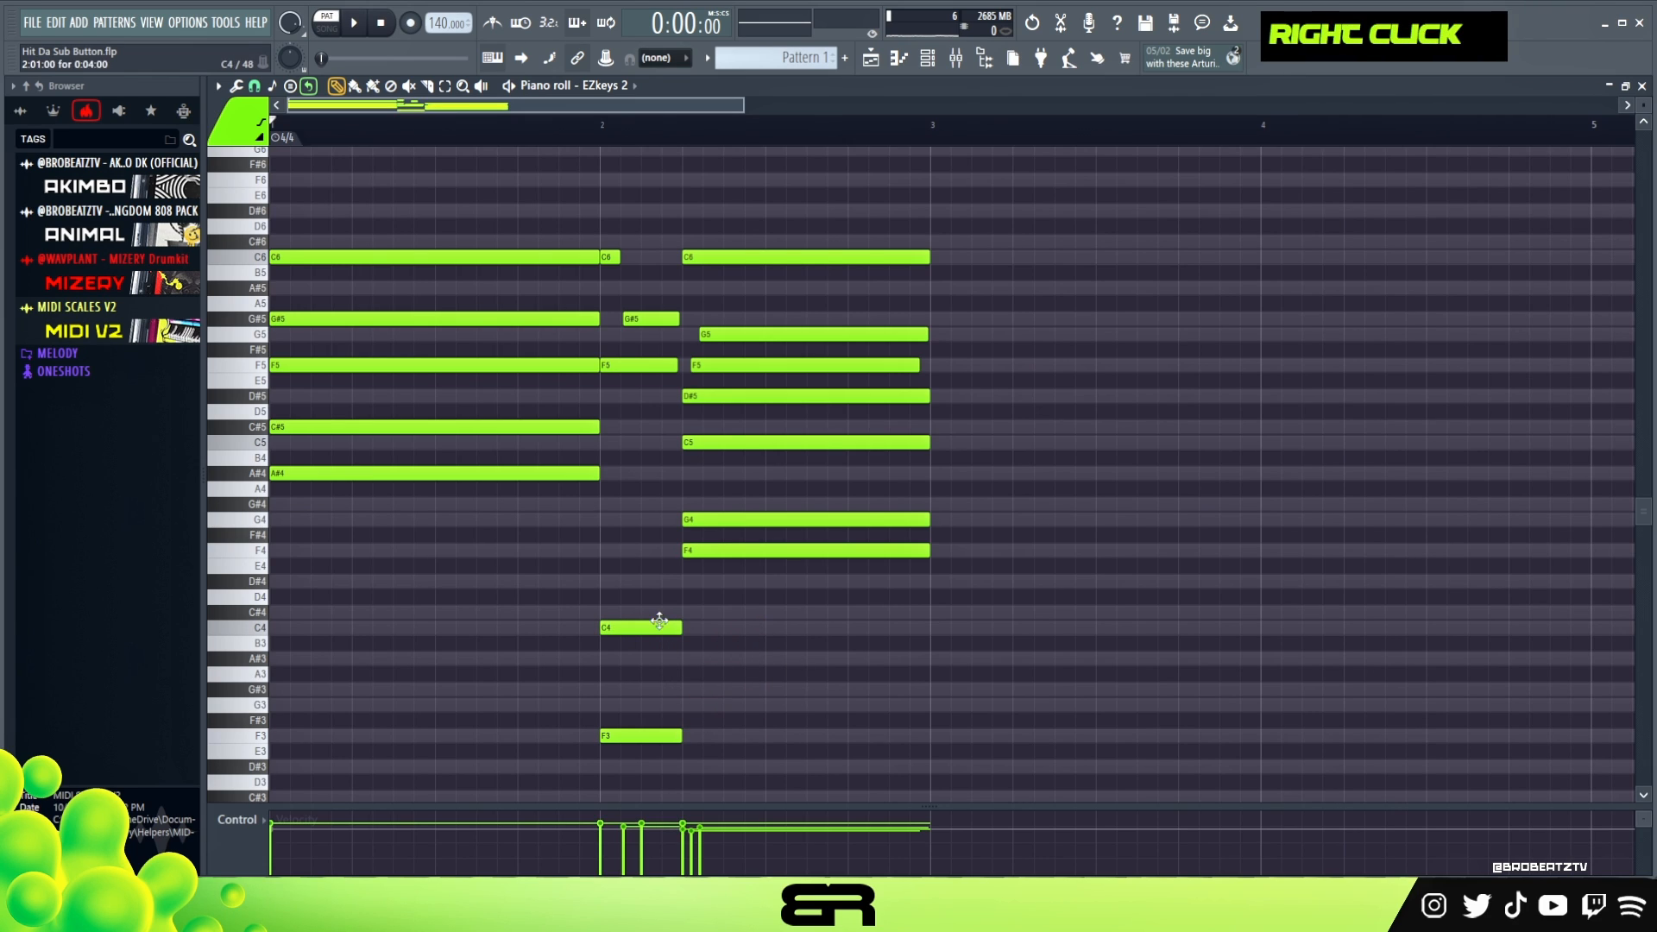
# - Copy the F3 bass note under the second chord and extend it almost to the end of bar 2
pyautogui.keyDown('shift'); pyautogui.moveTo(660, 736); pyautogui.dragTo(921, 760); pyautogui.keyUp('shift')
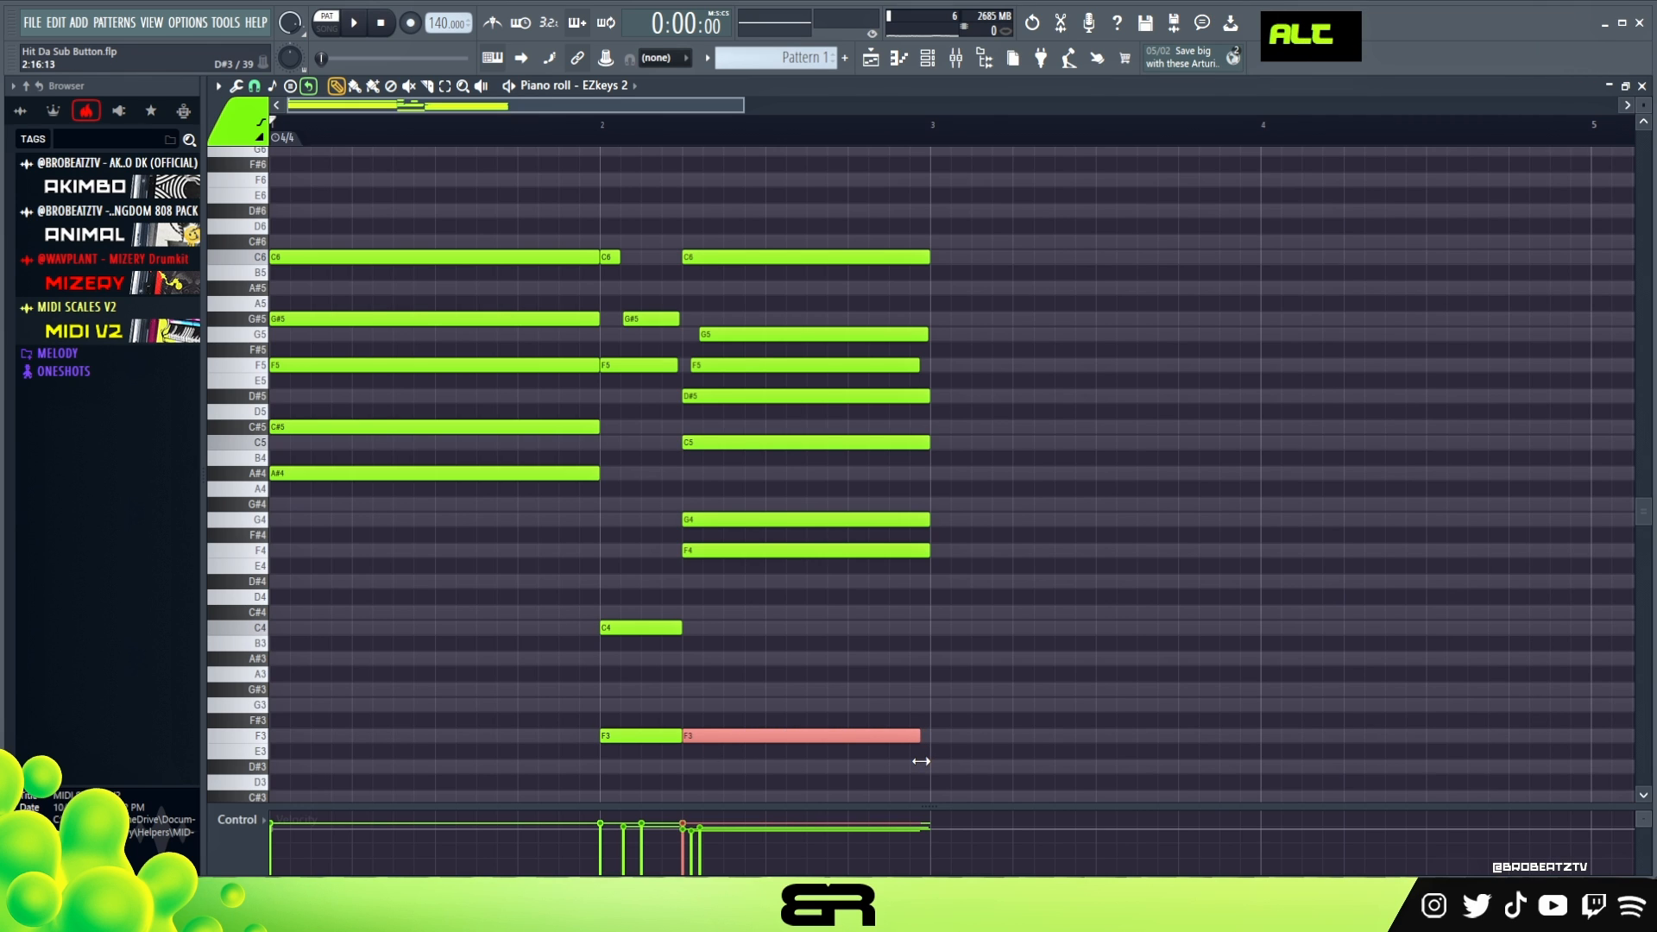
pyautogui.keyDown('ctrl'); pyautogui.rightClick(1062, 359); pyautogui.keyUp('ctrl')
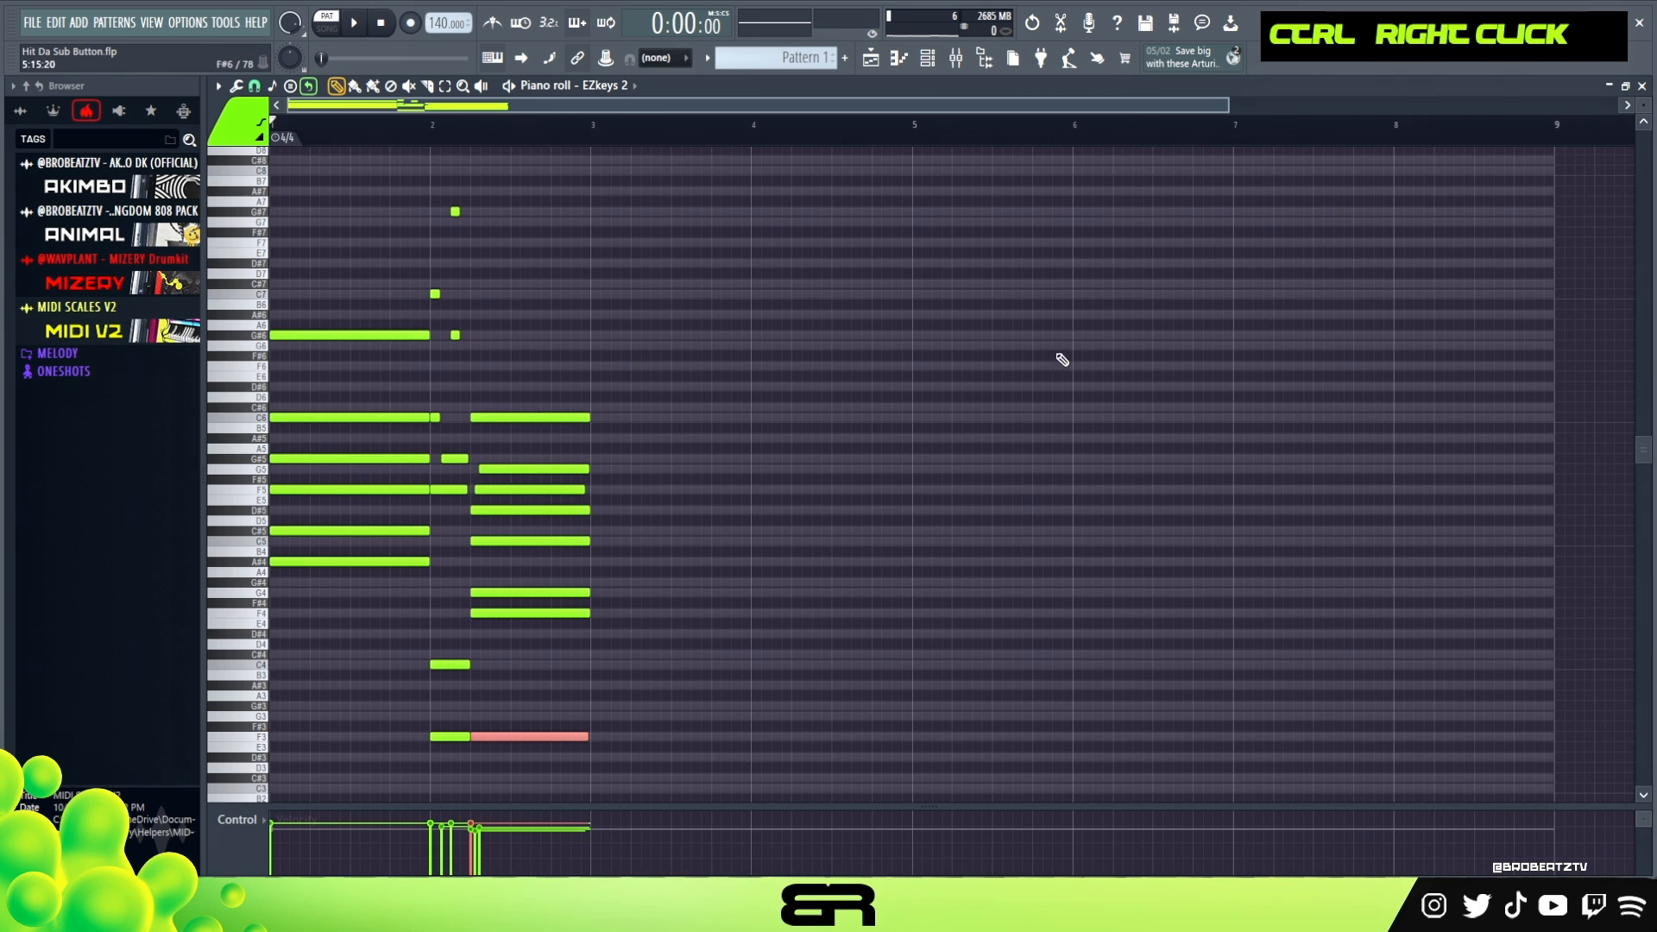
pyautogui.moveTo(1227, 105); pyautogui.dragTo(623, 122)
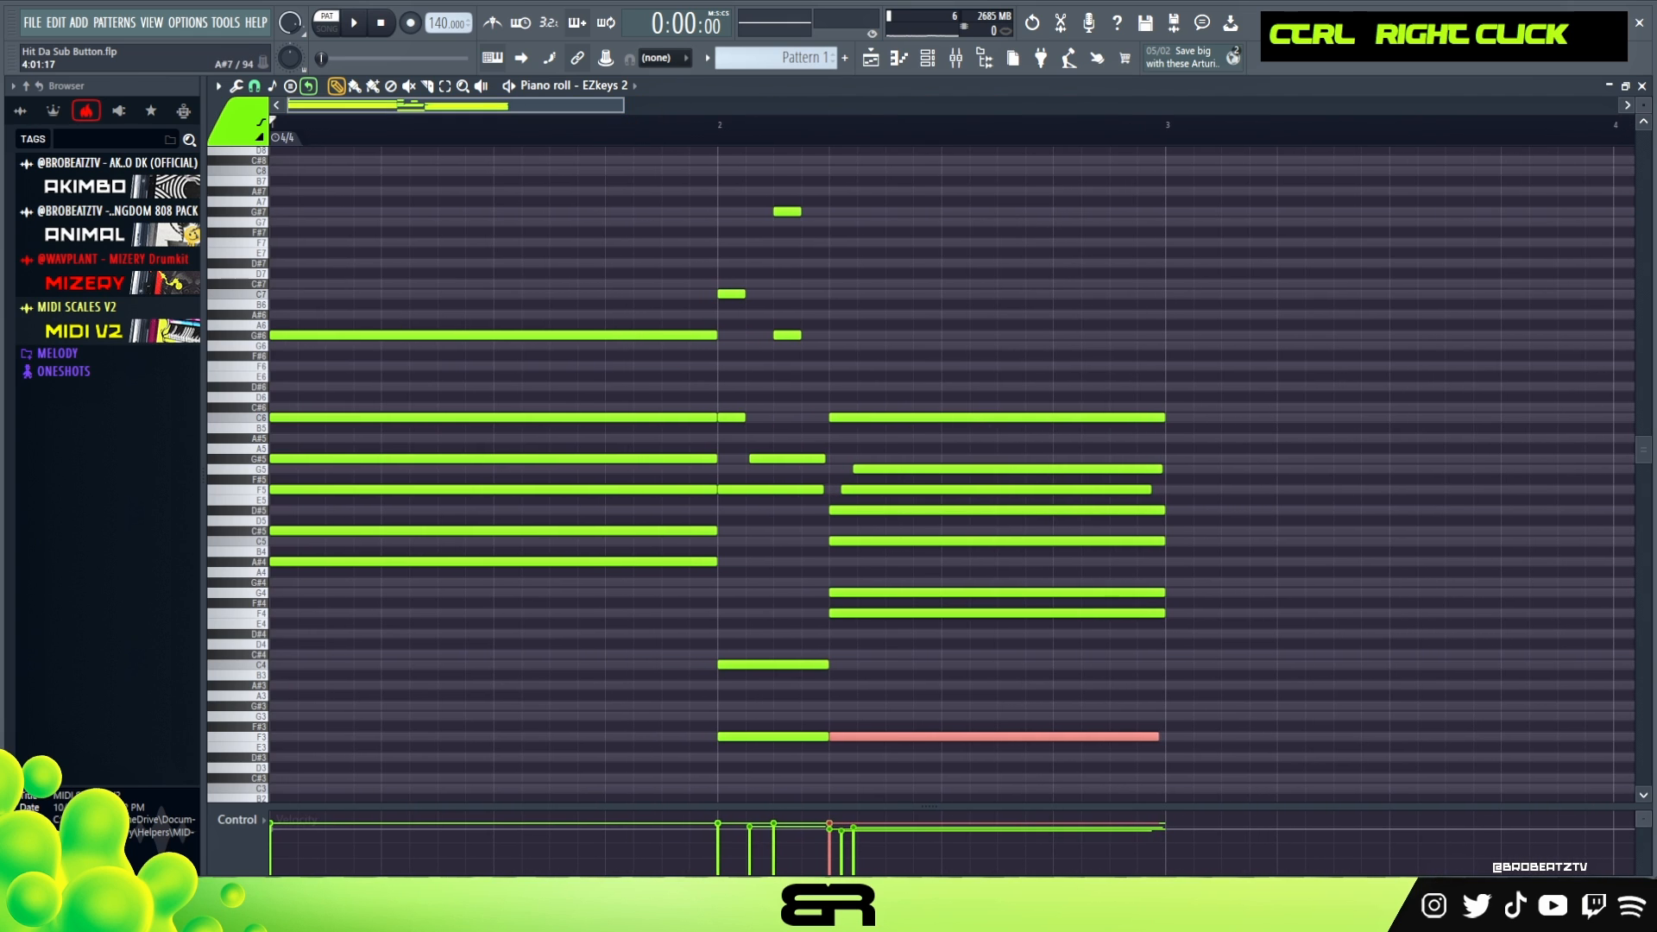
pyautogui.moveTo(1644, 105); pyautogui.dragTo(1644, 99)
pyautogui.rightClick(1482, 321)
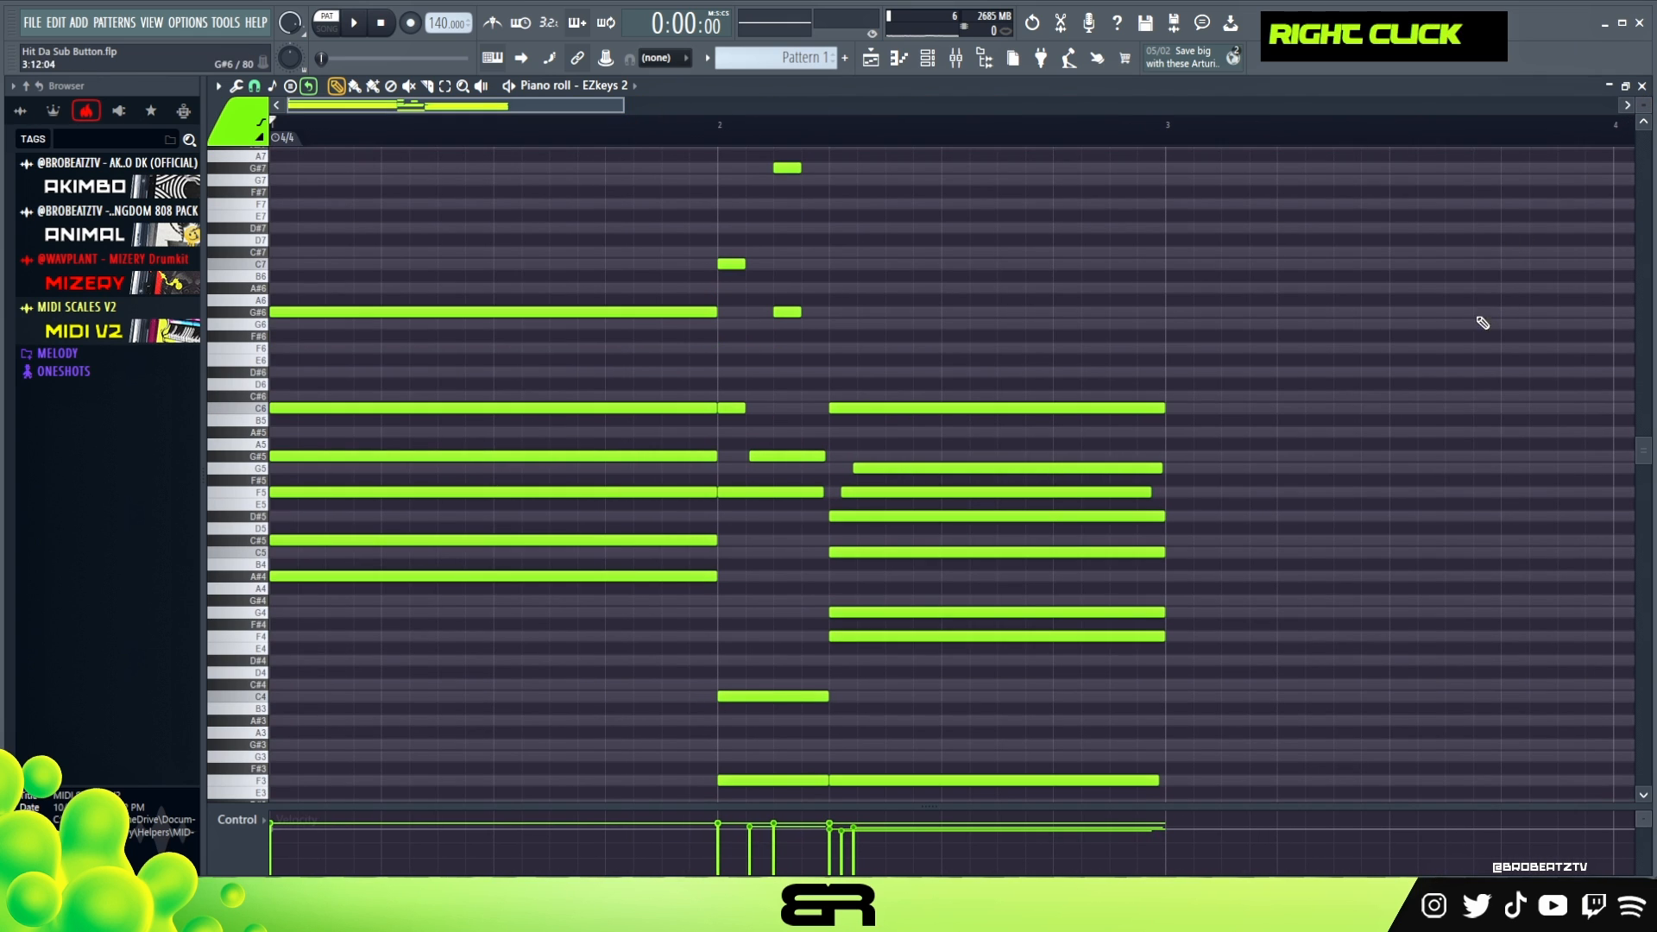
# - Play back the two-bar progression from the start with the added bass notes
pyautogui.press('space')
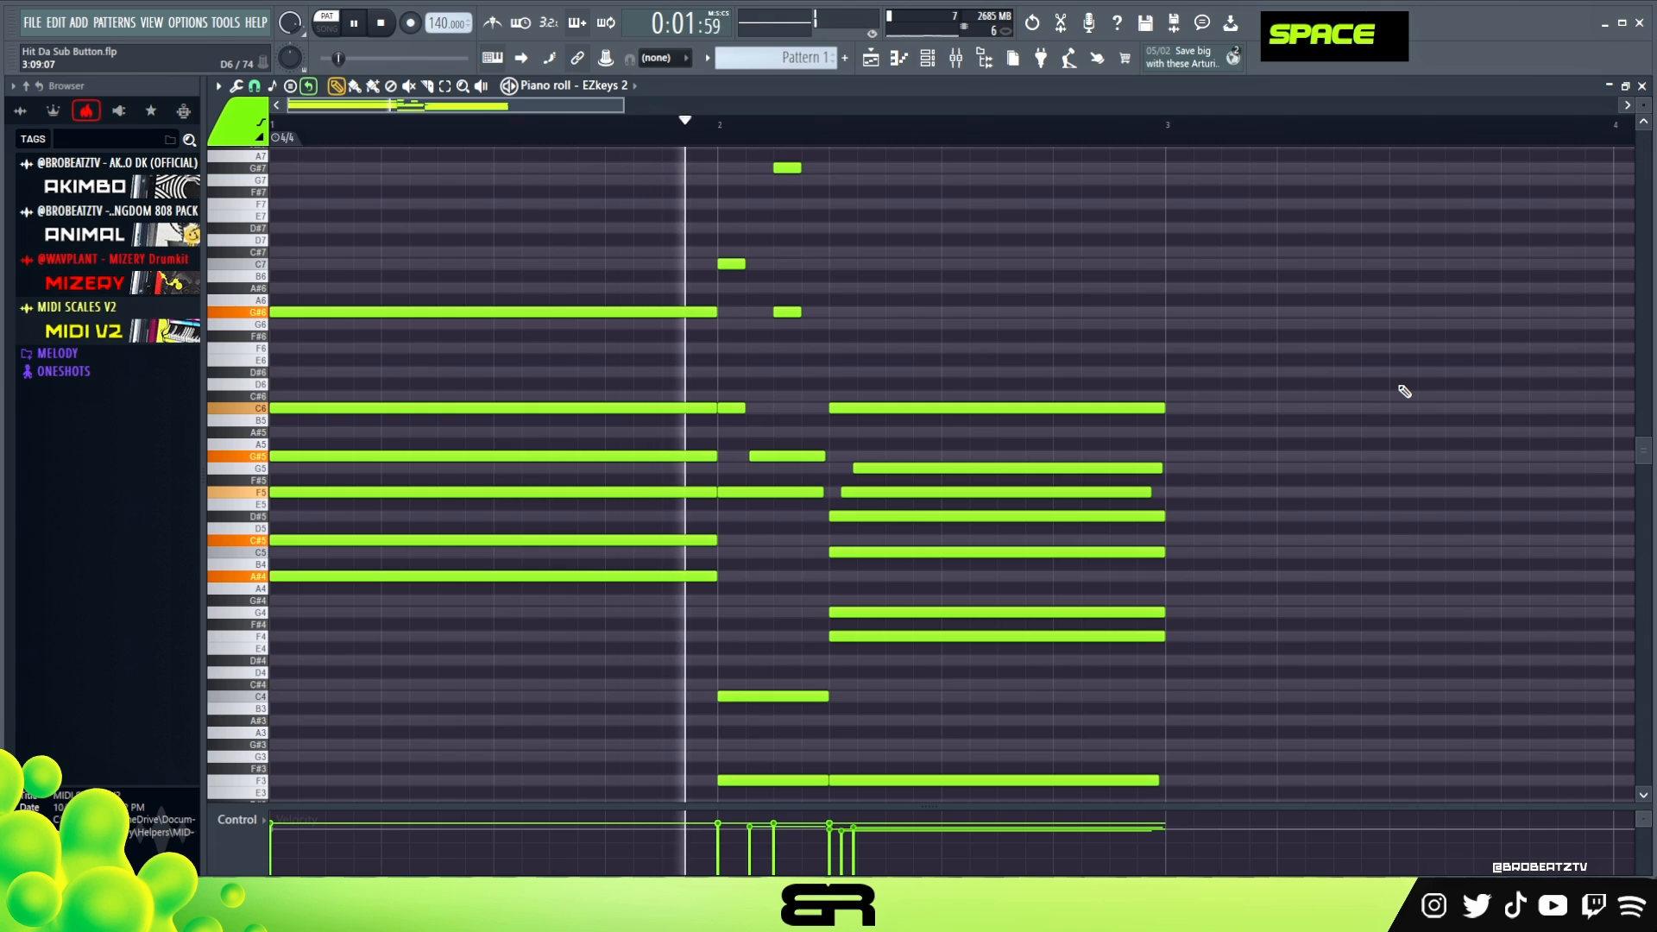
pyautogui.press('space')
pyautogui.press('space')
pyautogui.press('space')
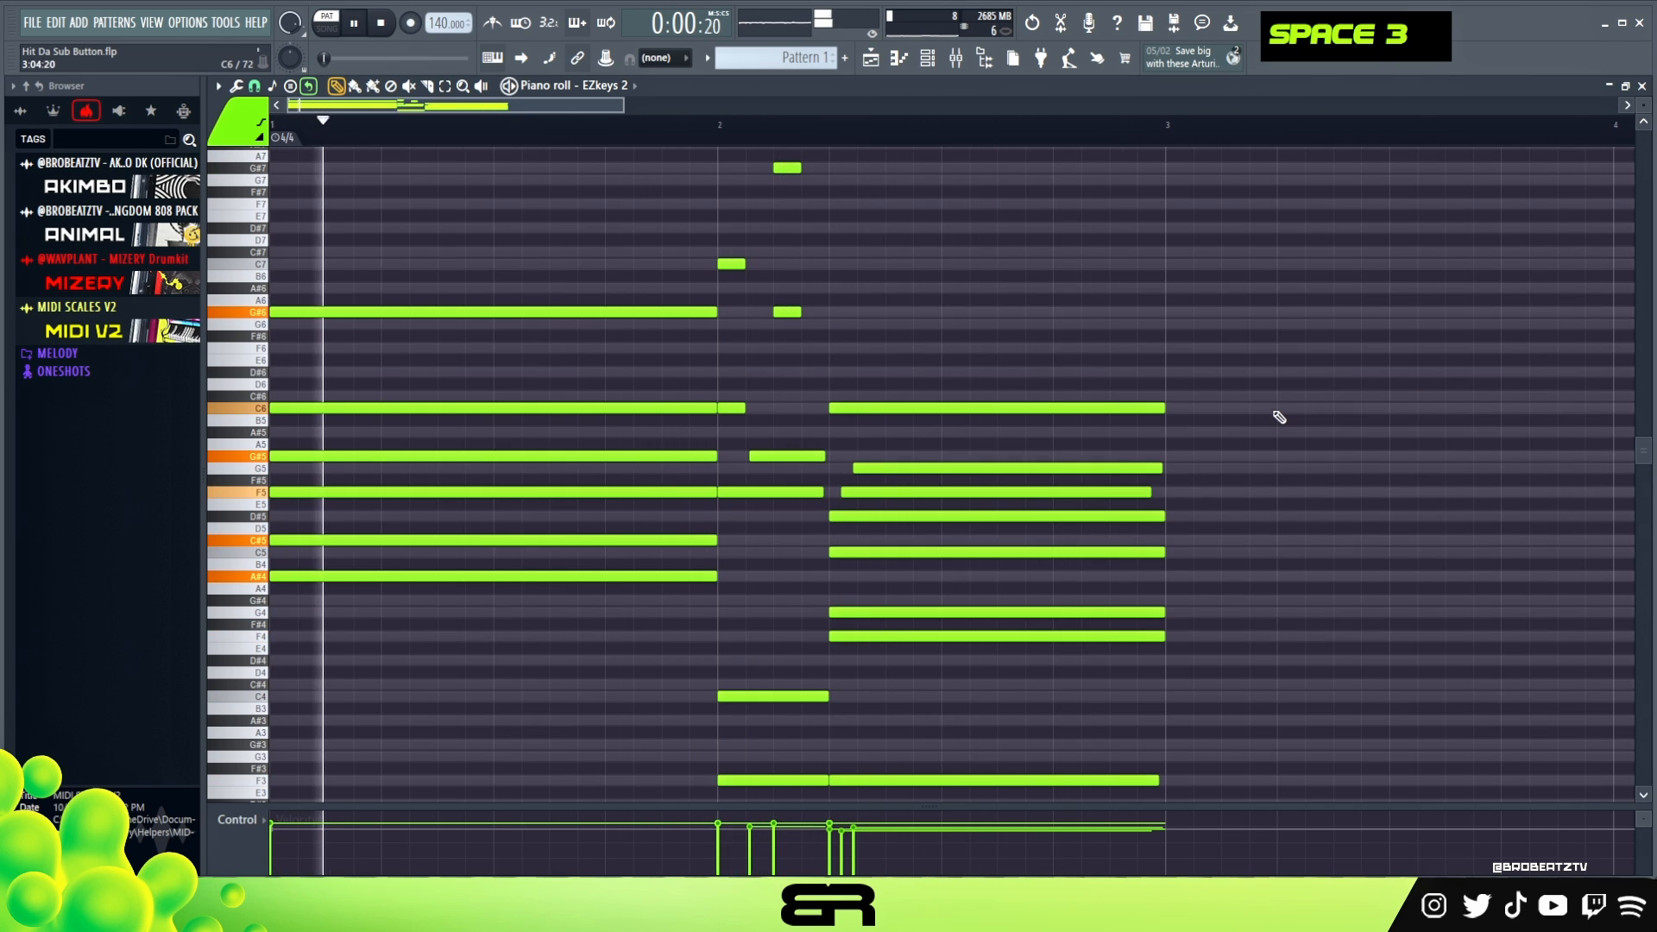
# - Add a long G6 note and a shorter G#6 note above the second chord in bar 2 and fine-tune their velocity
pyautogui.moveTo(784, 311); pyautogui.dragTo(1152, 324)
pyautogui.keyDown('alt'); pyautogui.click(841, 324); pyautogui.keyUp('alt')
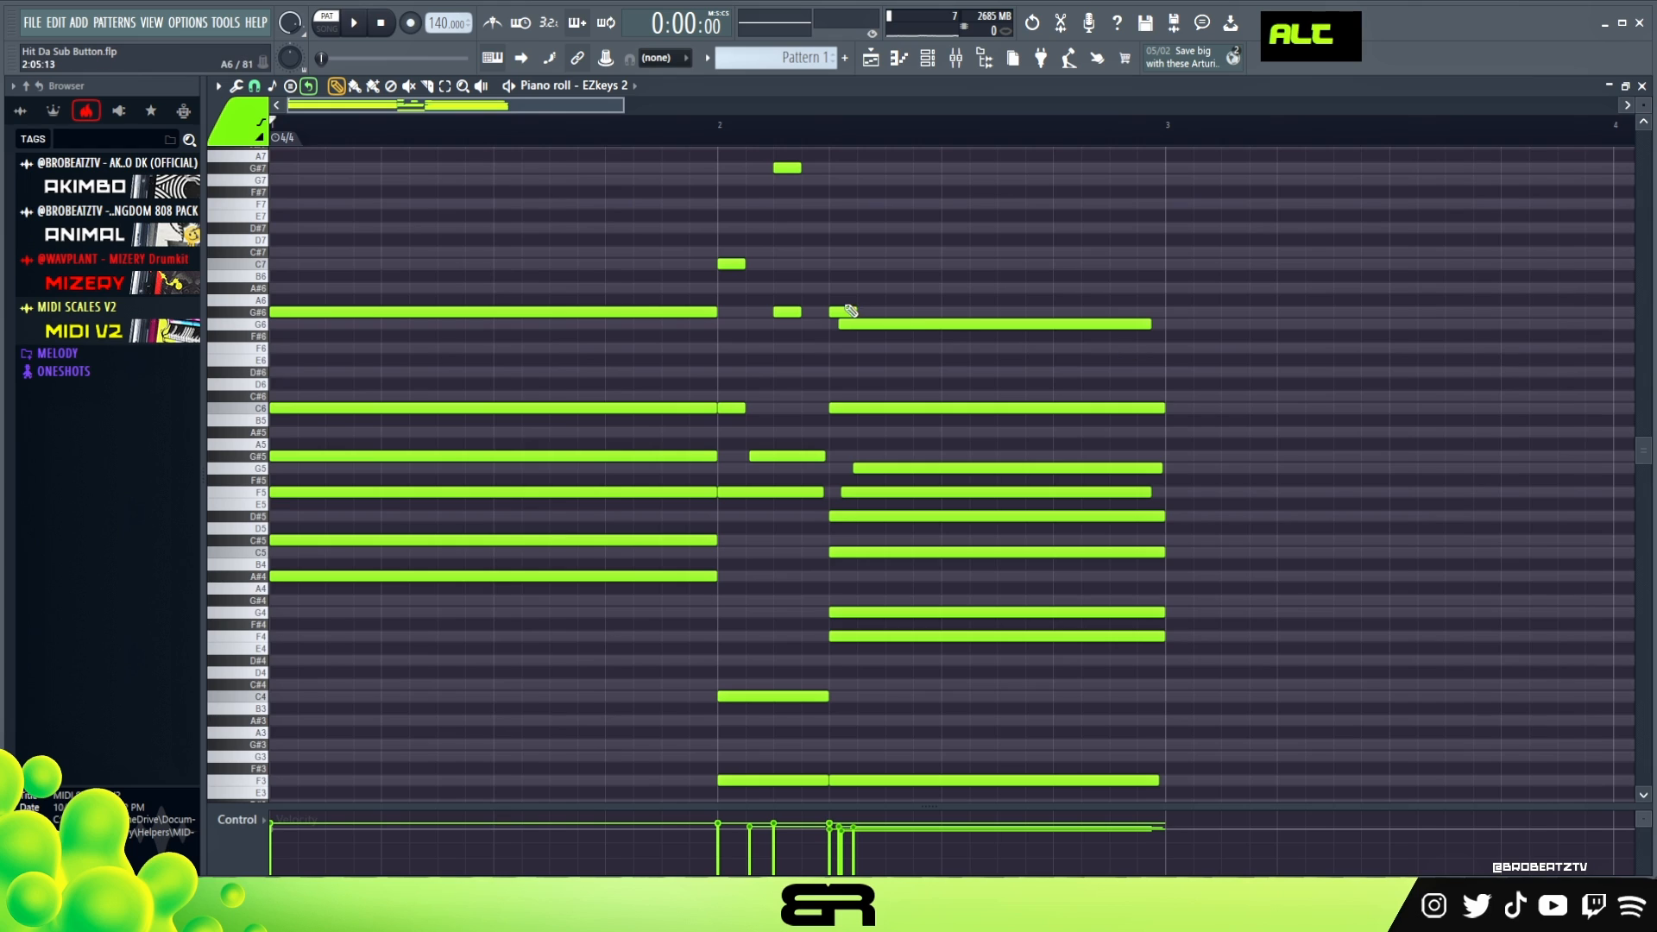
pyautogui.moveTo(855, 310); pyautogui.dragTo(984, 311)
pyautogui.moveTo(863, 289); pyautogui.dragTo(956, 352)
pyautogui.scroll(-2, 955, 353)
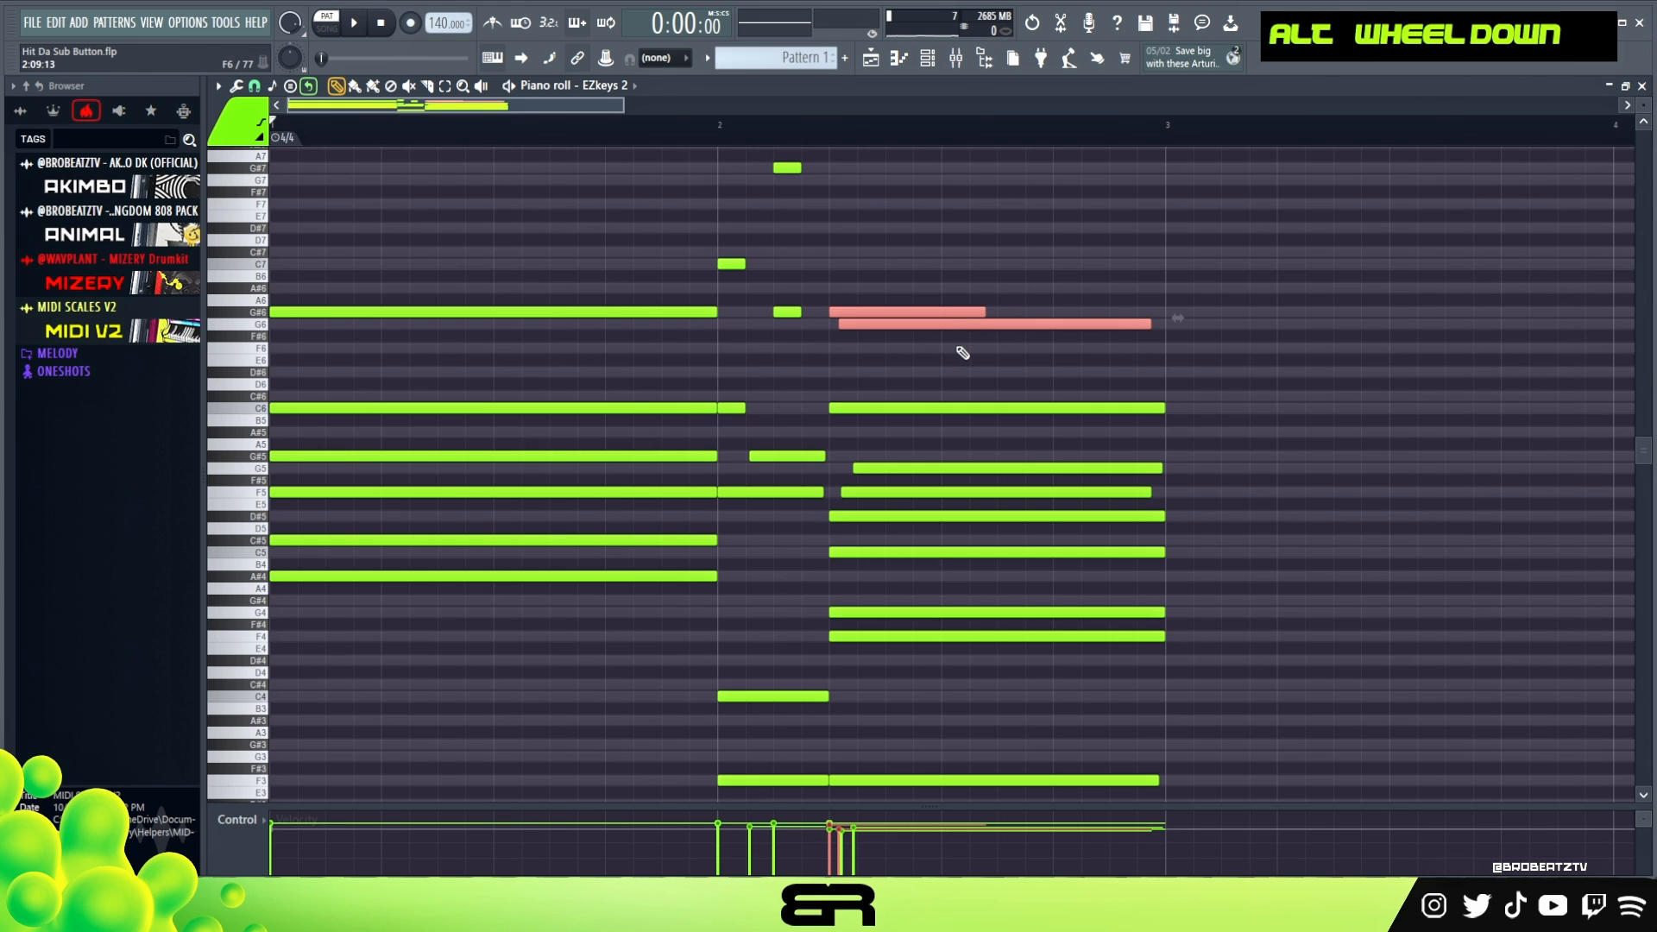
pyautogui.press('space')
pyautogui.scroll(1, 1040, 353)
pyautogui.rightClick(1062, 311)
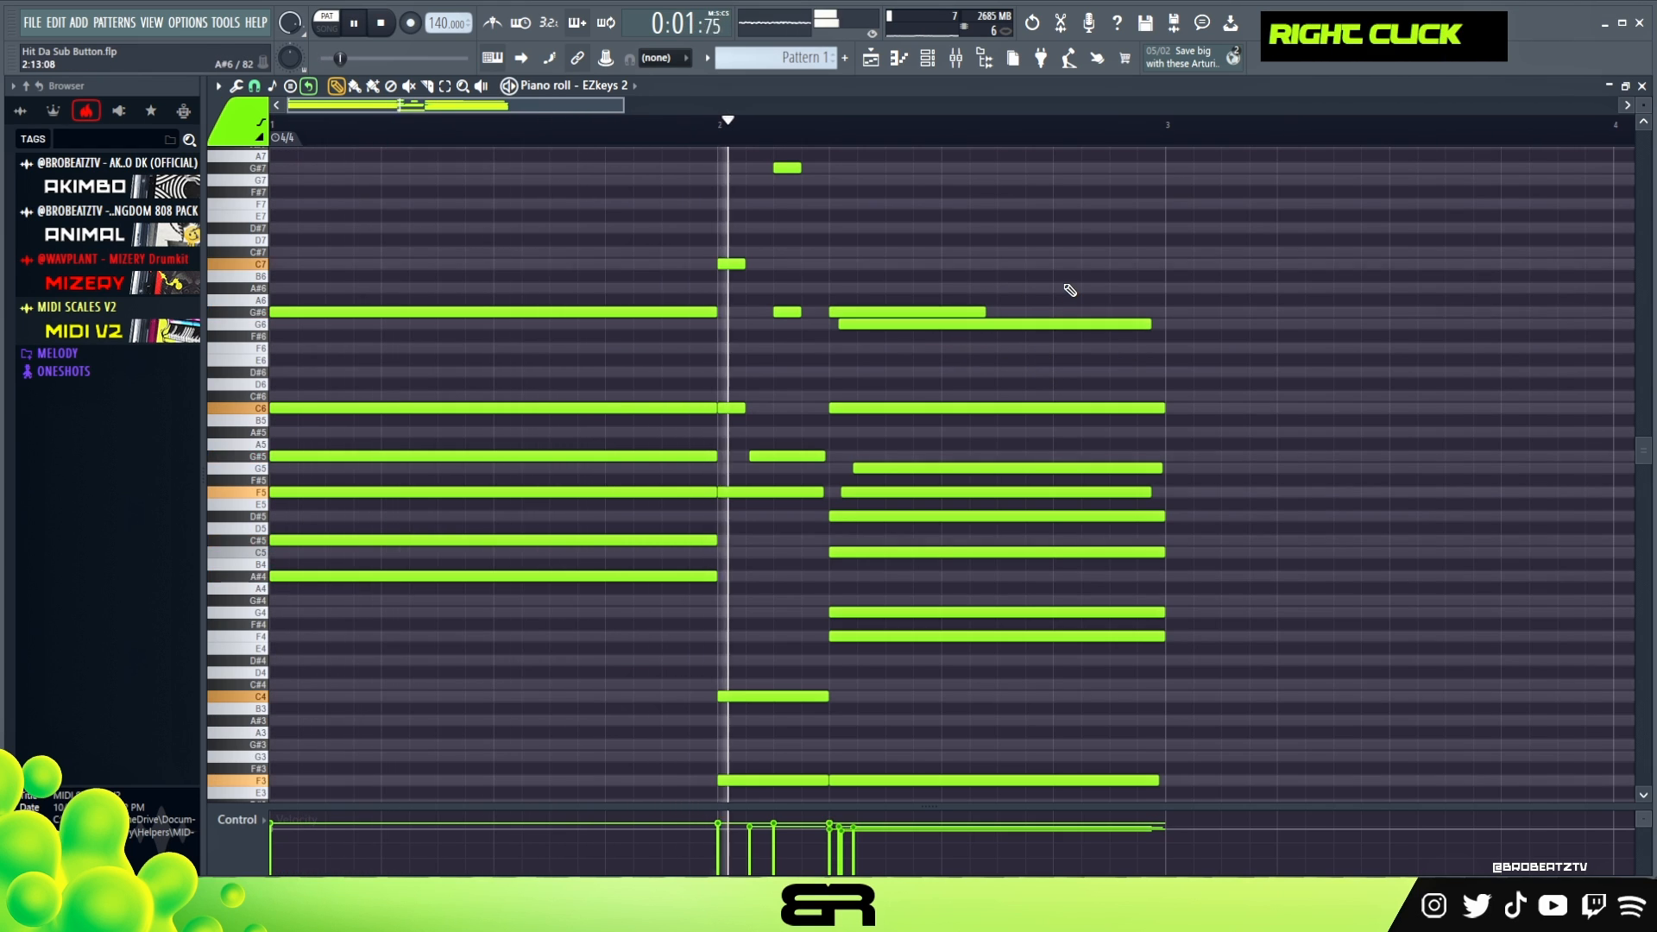
# - Play back the two bars from the start with the new G6 and G#6 notes
pyautogui.press('space')
pyautogui.press('space')
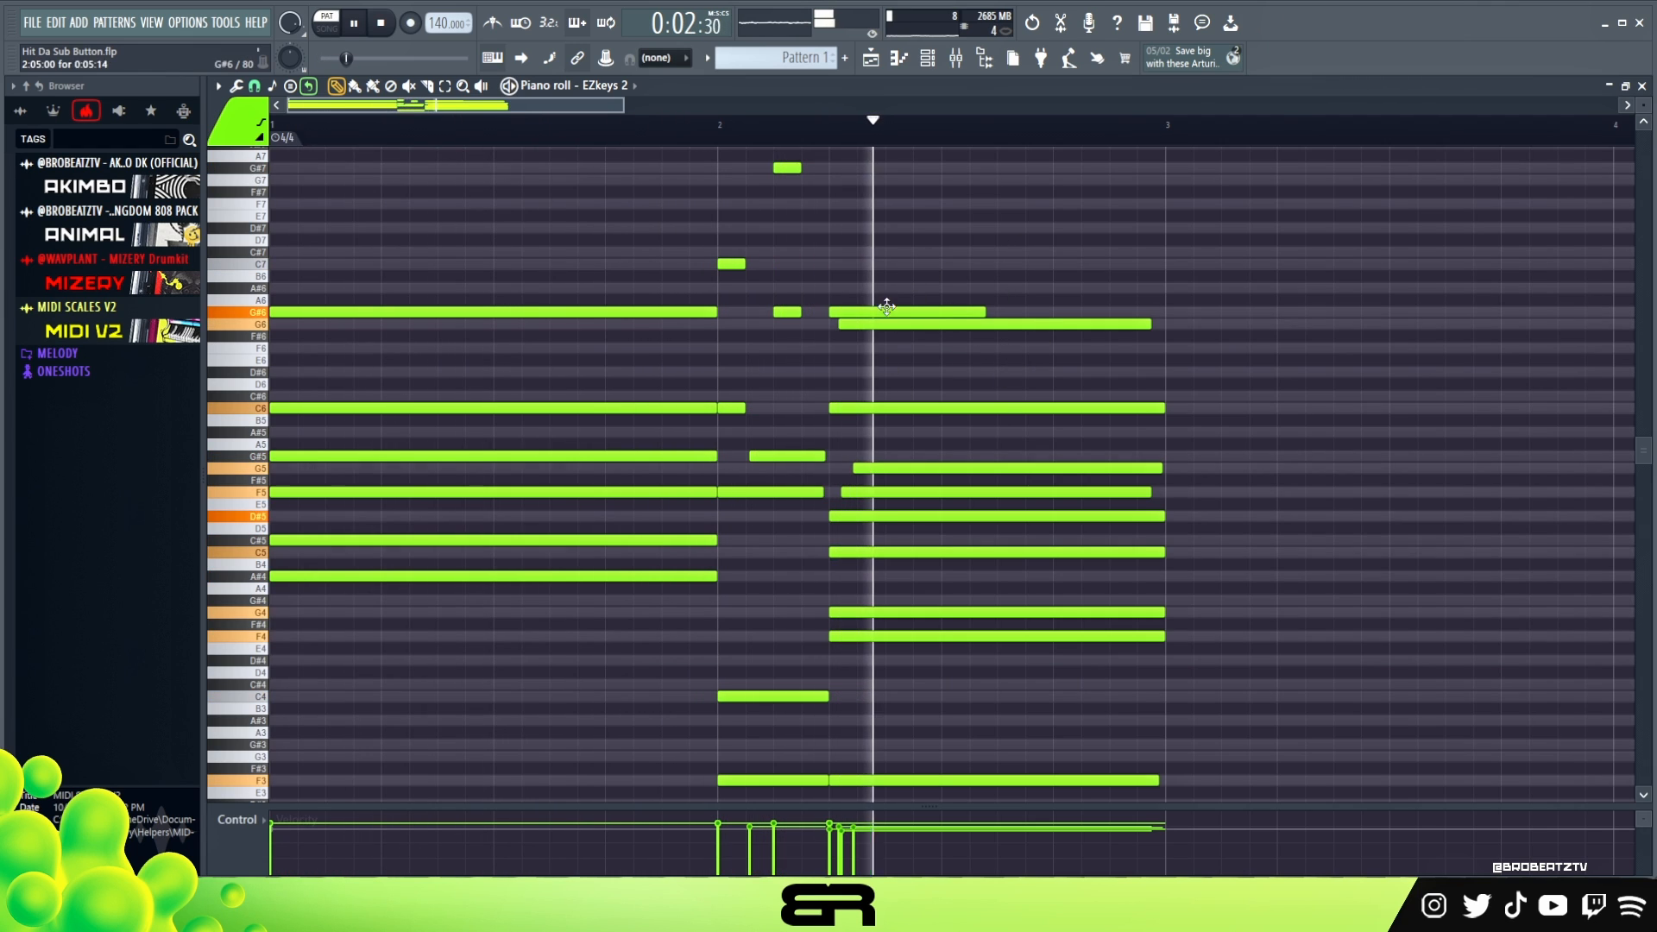
pyautogui.rightClick(1060, 248)
pyautogui.press('space')
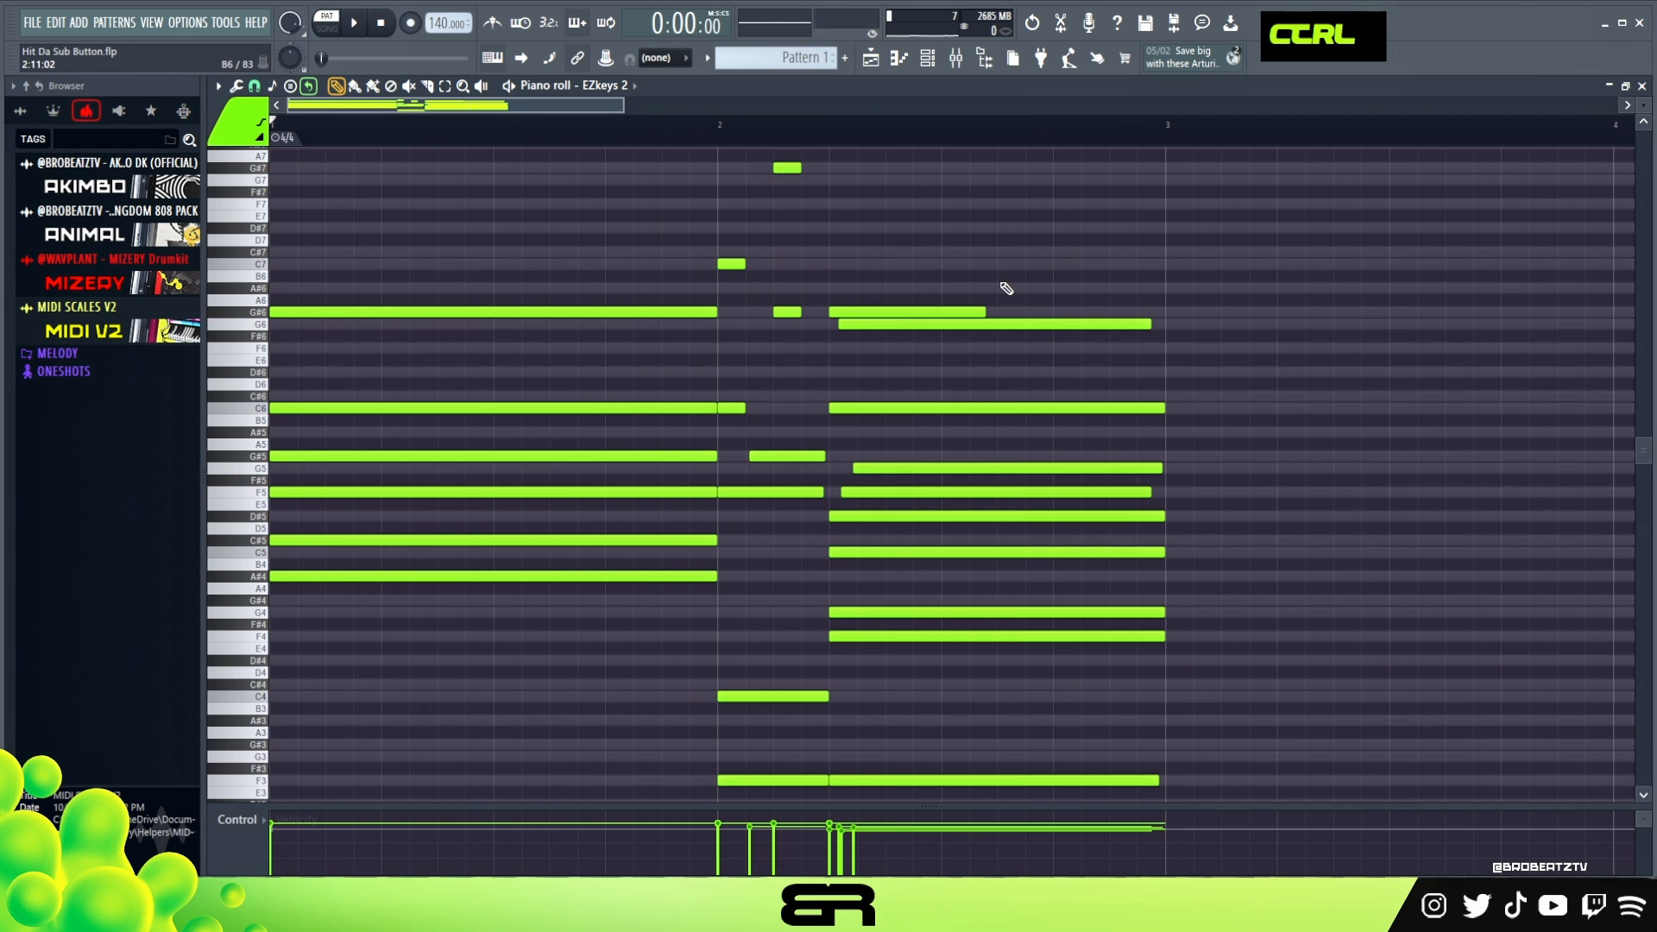
# - Copy the entire two-bar progression into bars 3 and 4
pyautogui.hotkey('ctrl', 'a')
pyautogui.keyDown('shift'); pyautogui.moveTo(323, 316); pyautogui.dragTo(1235, 335); pyautogui.keyUp('shift')
pyautogui.rightClick(1235, 337)
# - Shorten the F5, G#5 and C6 notes of the bar 3 chord to about half a bar
pyautogui.moveTo(598, 106); pyautogui.dragTo(774, 131)
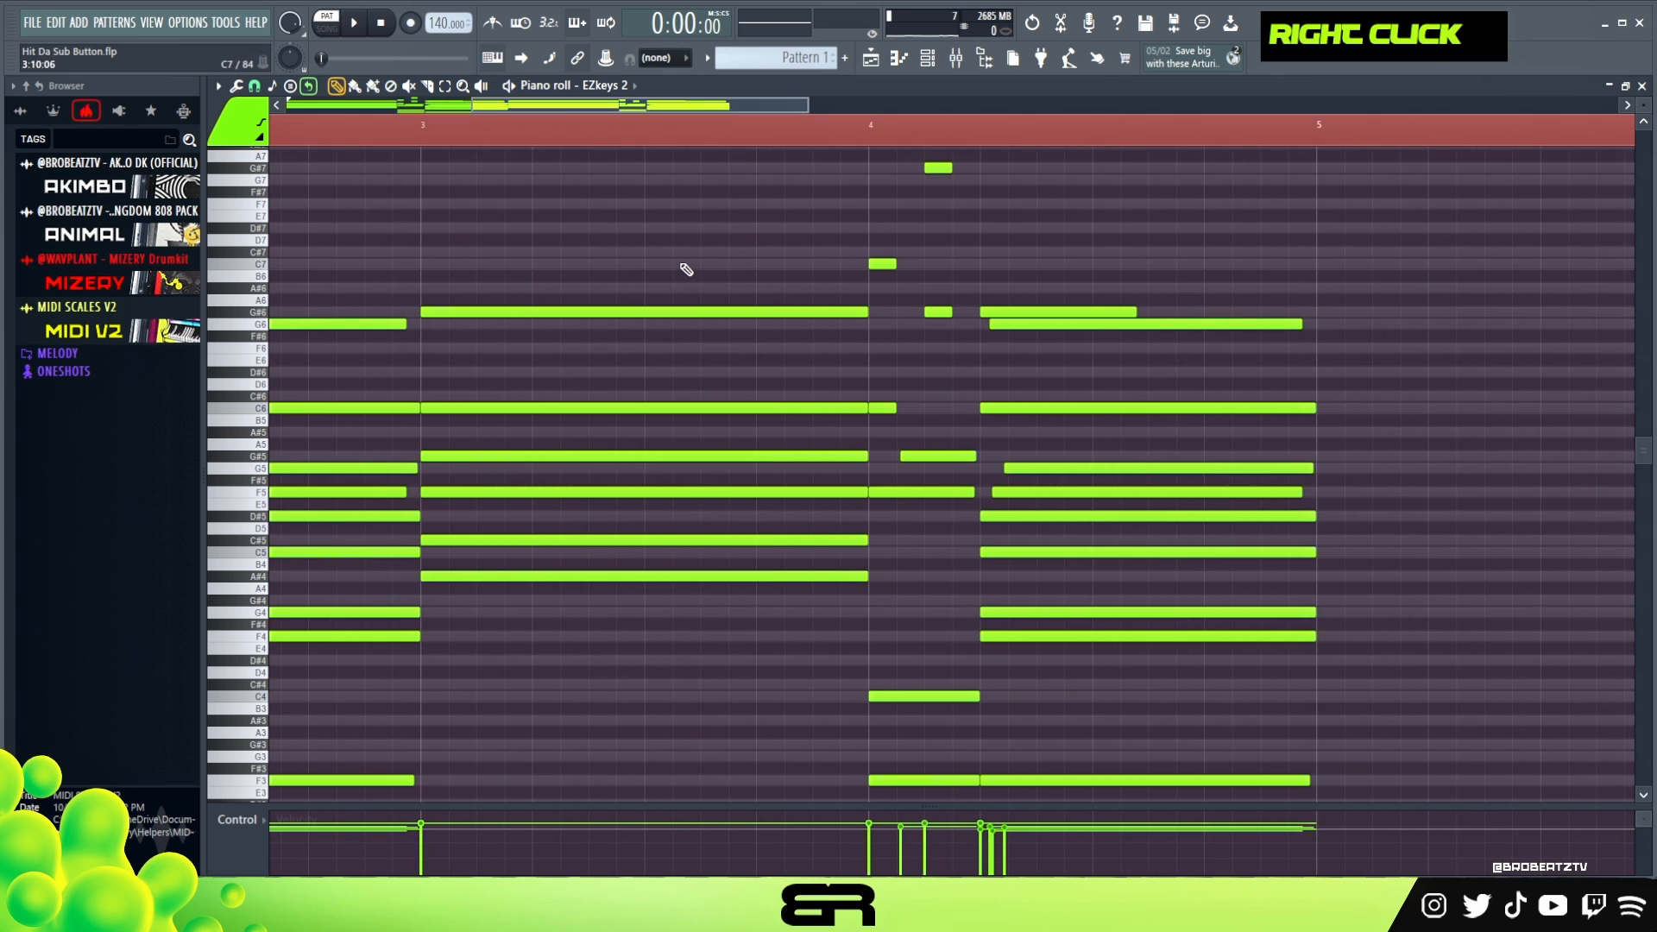
pyautogui.keyDown('ctrl'); pyautogui.moveTo(604, 440); pyautogui.dragTo(697, 514); pyautogui.keyUp('ctrl')
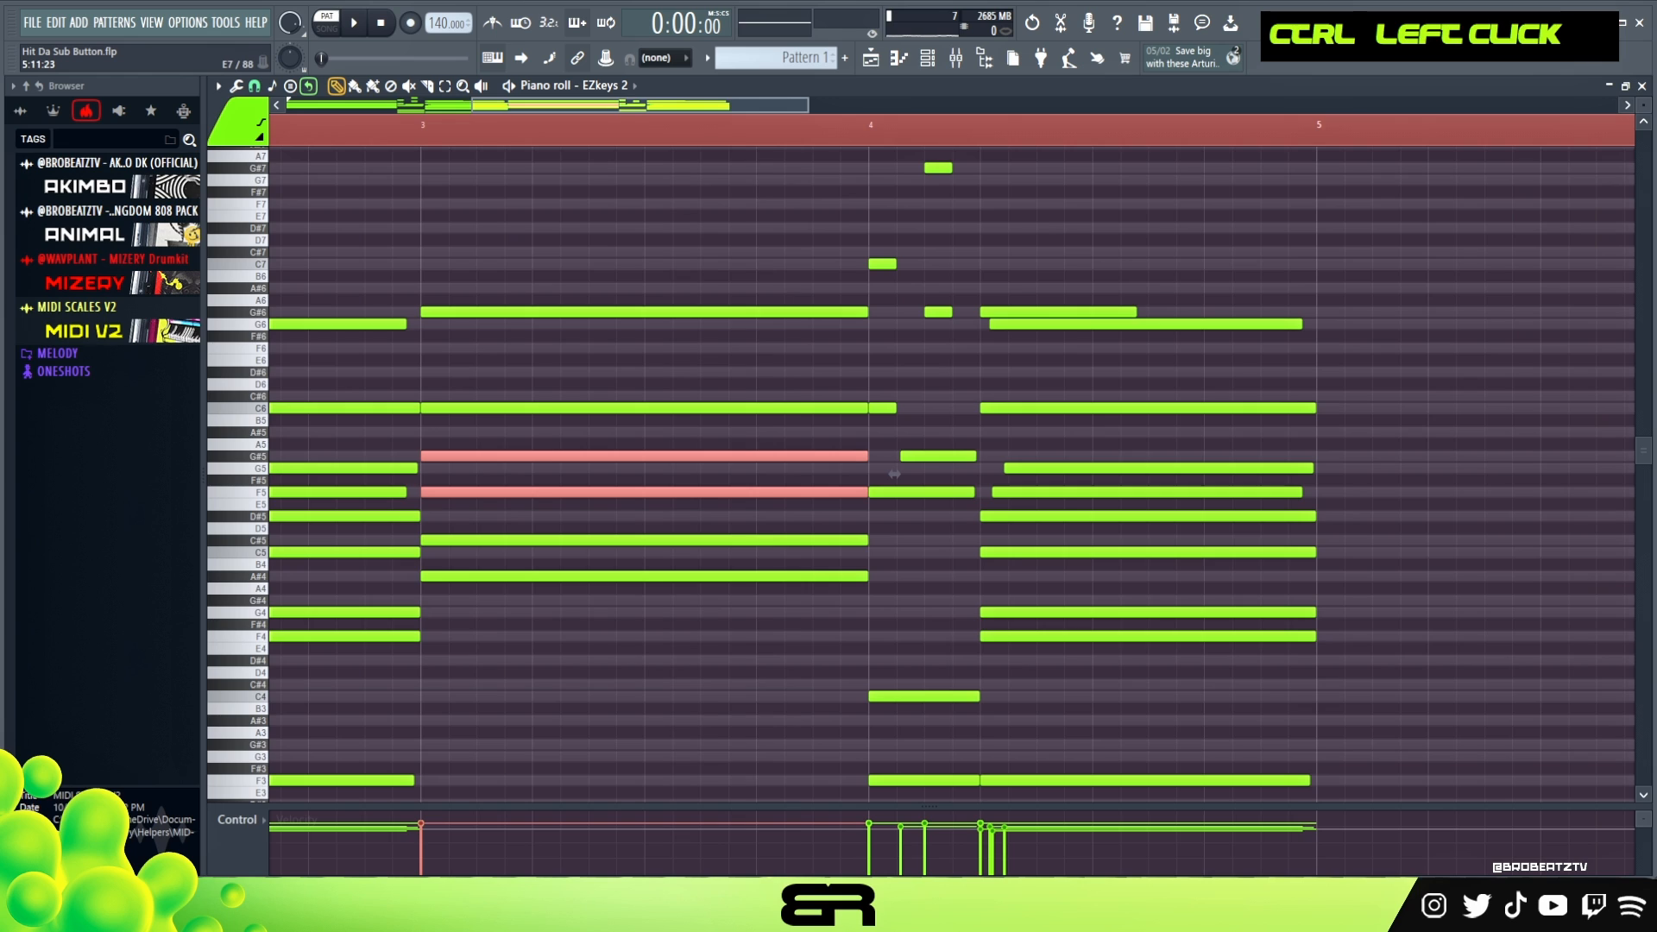
pyautogui.scroll(3, 894, 474)
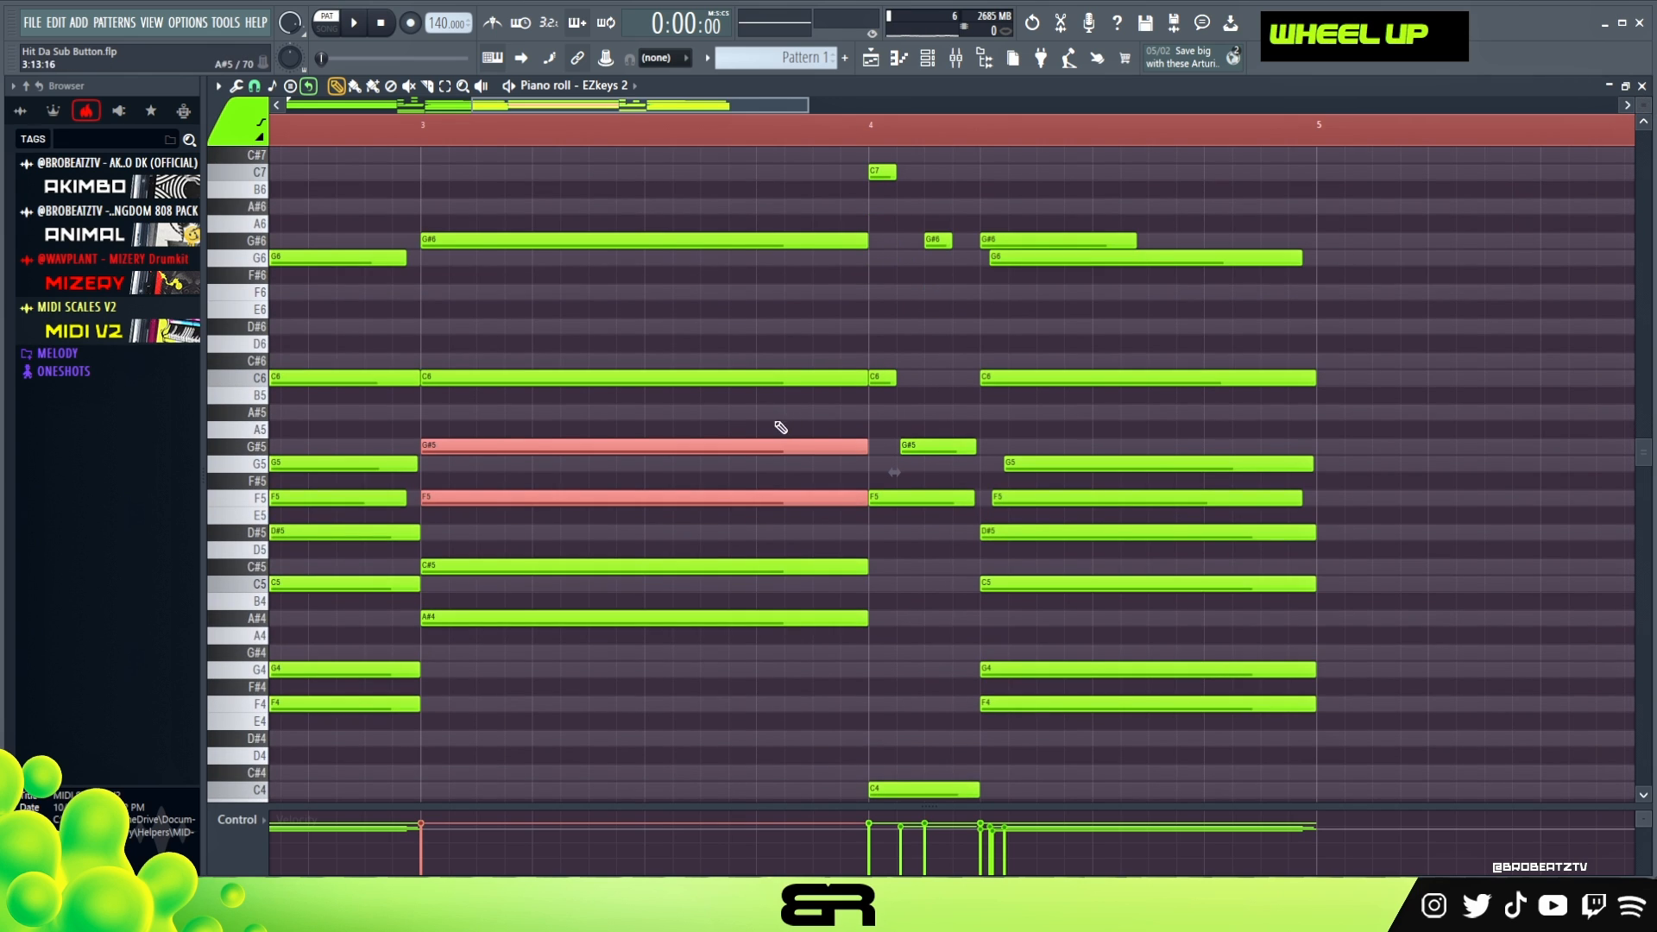
pyautogui.rightClick(780, 426)
pyautogui.keyDown('ctrl'); pyautogui.moveTo(802, 415); pyautogui.dragTo(823, 538); pyautogui.keyUp('ctrl')
pyautogui.hotkey('ctrl', '2')
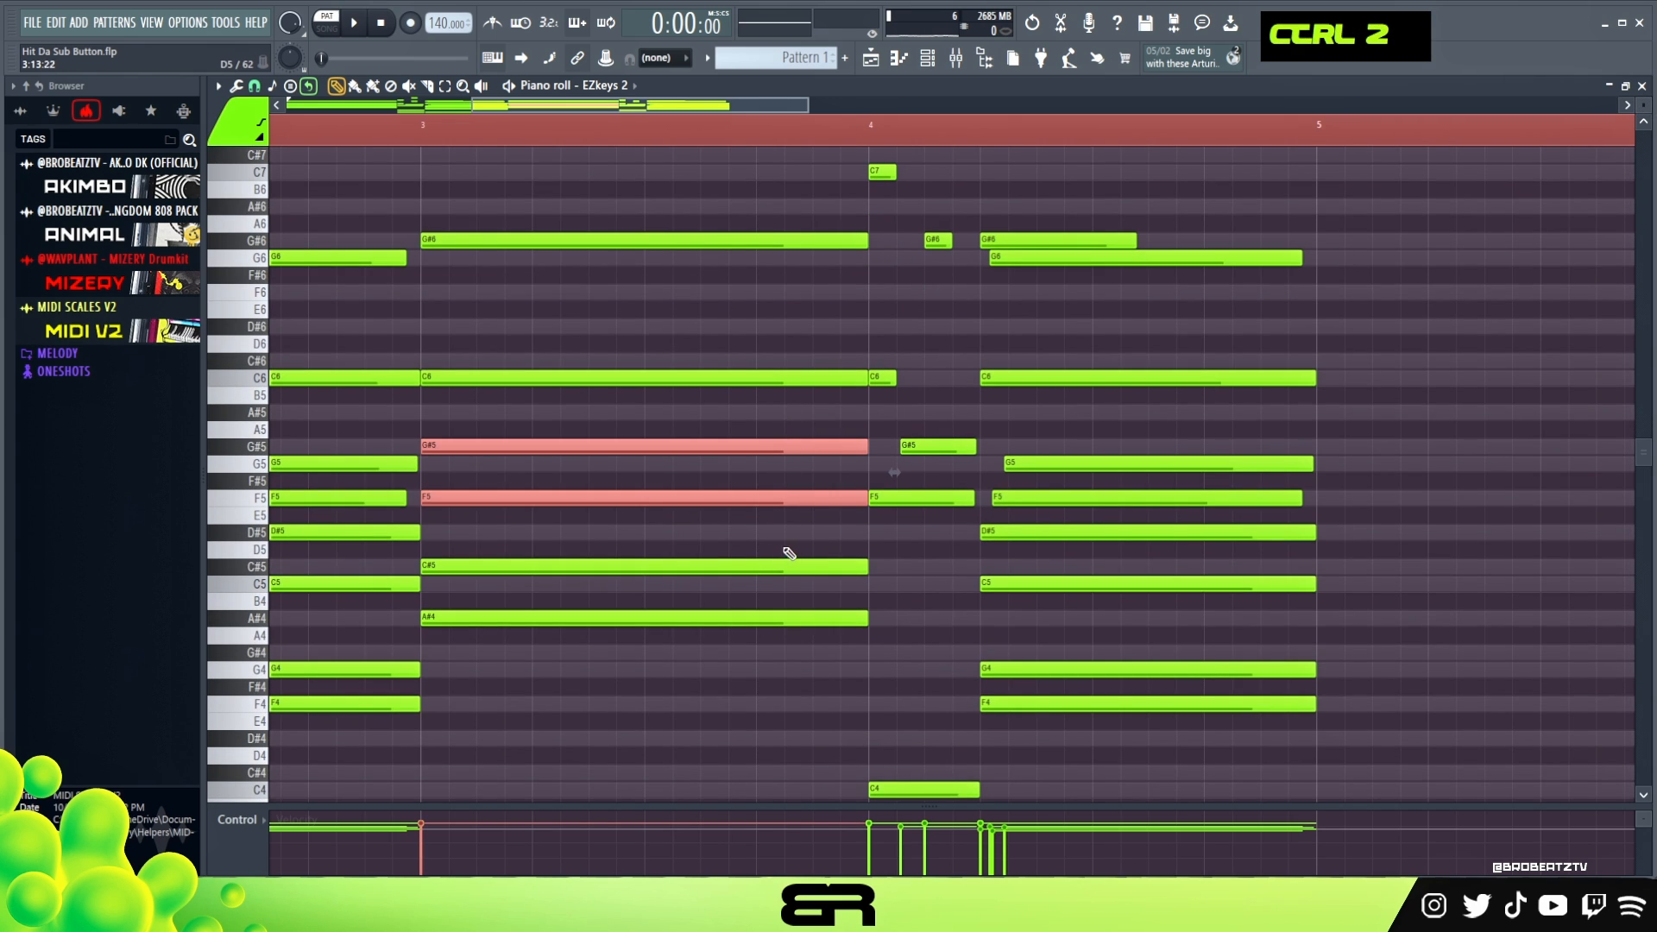
pyautogui.press('alt')
pyautogui.keyDown('alt'); pyautogui.moveTo(863, 499); pyautogui.dragTo(649, 511); pyautogui.keyUp('alt')
pyautogui.keyDown('ctrl'); pyautogui.click(863, 379); pyautogui.keyUp('ctrl')
pyautogui.keyDown('alt'); pyautogui.moveTo(863, 378); pyautogui.dragTo(641, 380); pyautogui.keyUp('alt')
# - Add a rising run of short F5, G#5, C6 and C#6 notes in the second half of bar 3 and lower their velocity
pyautogui.click(669, 503)
pyautogui.keyDown('ctrl'); pyautogui.click(690, 501); pyautogui.keyUp('ctrl')
pyautogui.keyDown('alt'); pyautogui.moveTo(865, 499); pyautogui.dragTo(793, 380); pyautogui.keyUp('alt')
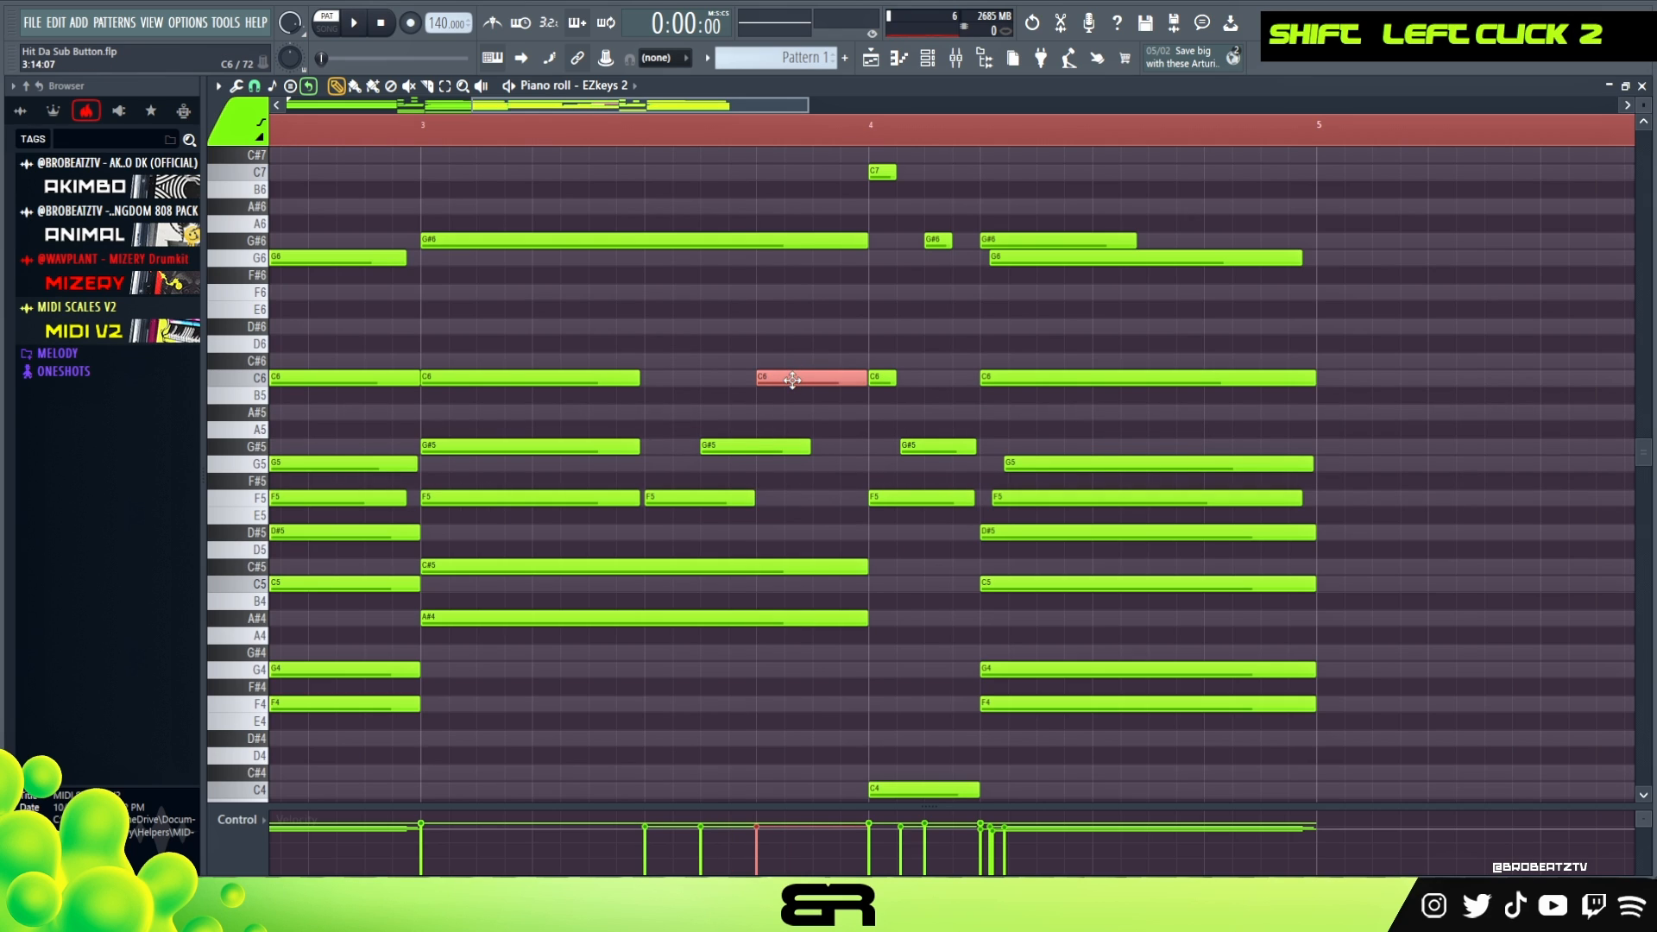
pyautogui.keyDown('shift'); pyautogui.moveTo(799, 375); pyautogui.dragTo(692, 508); pyautogui.keyUp('shift')
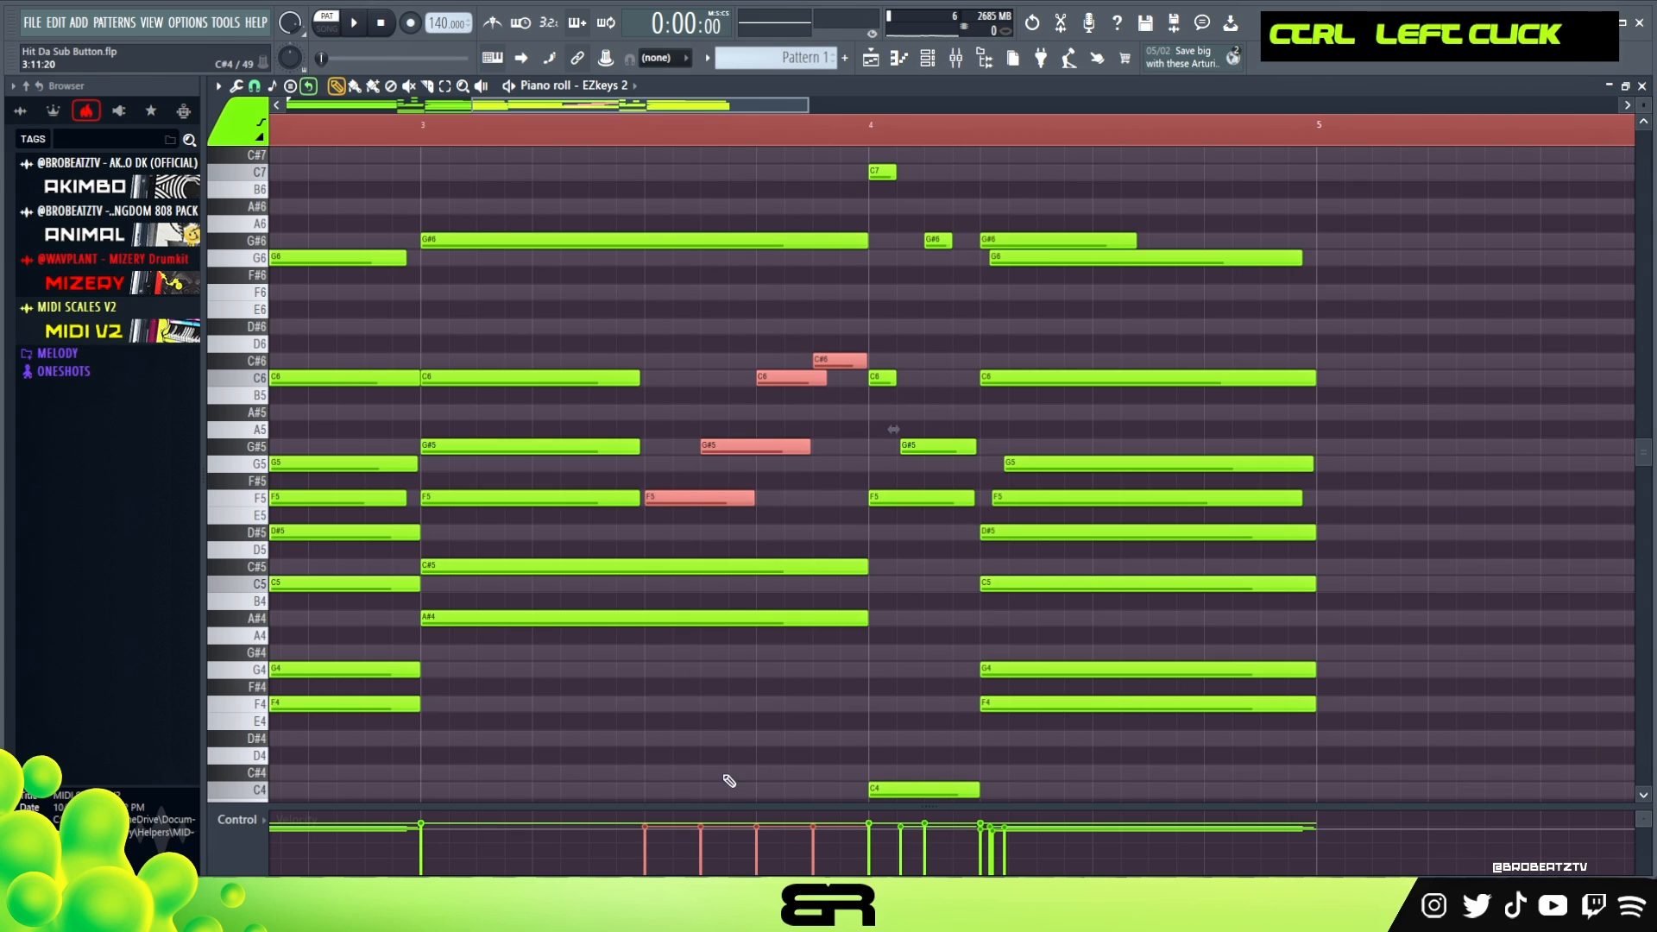
pyautogui.keyDown('alt'); pyautogui.scroll(-3, 762, 615); pyautogui.keyUp('alt')
pyautogui.rightClick(777, 356)
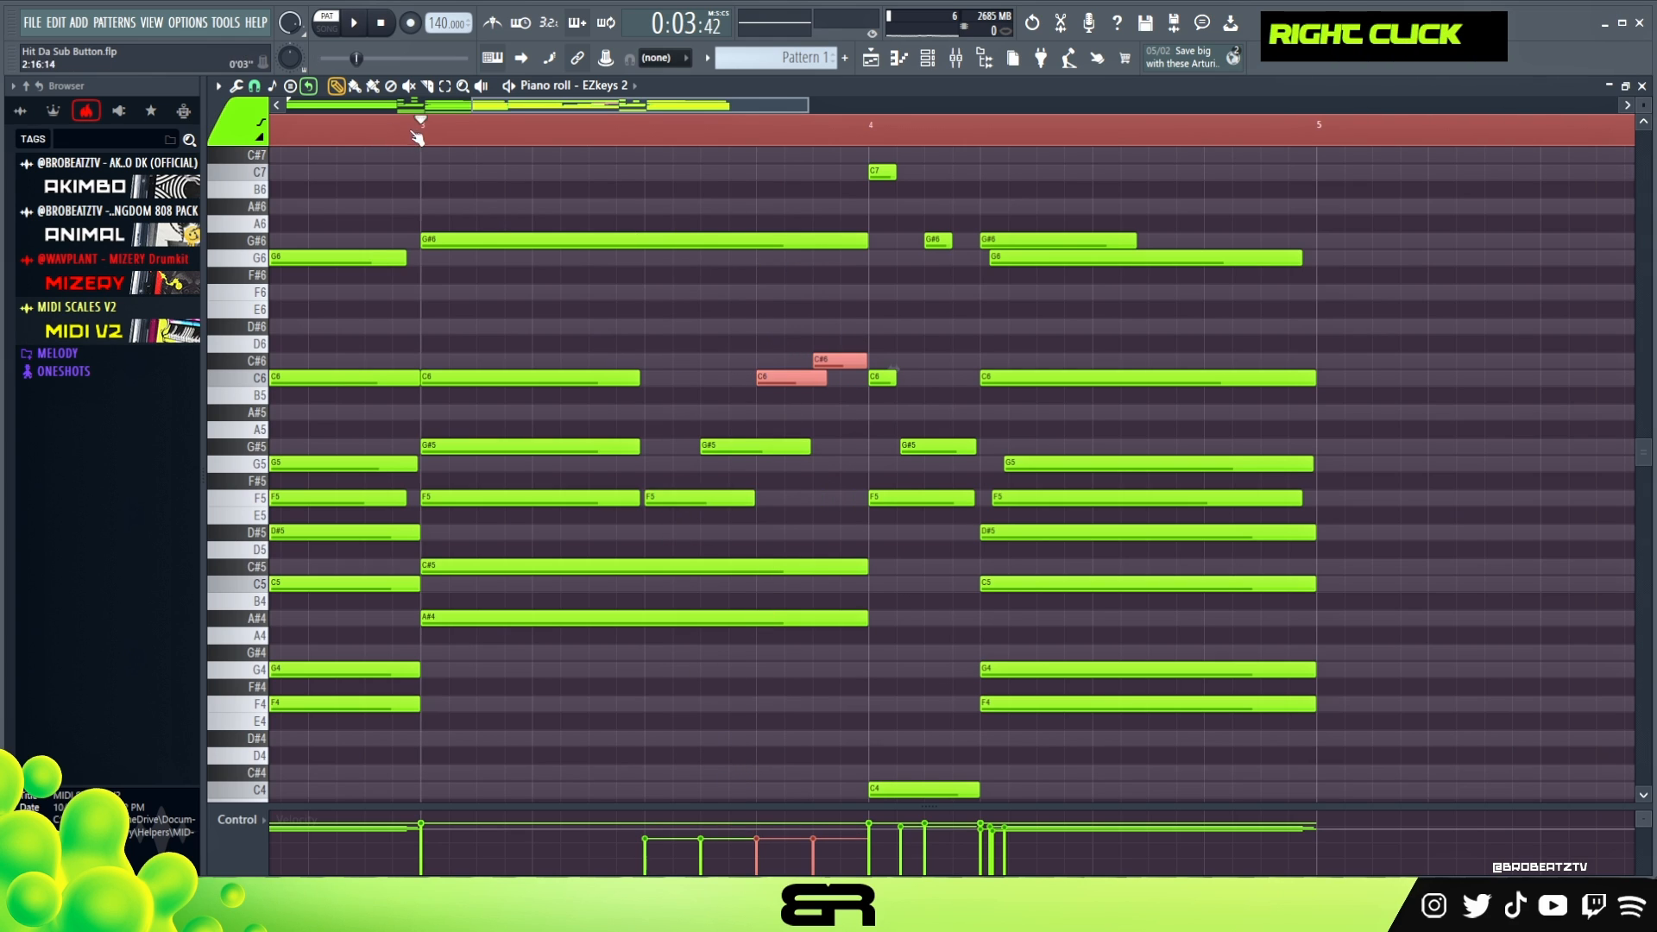
# - Play back from bar 3 and slightly raise the velocity of the four-note rising run
pyautogui.press('space')
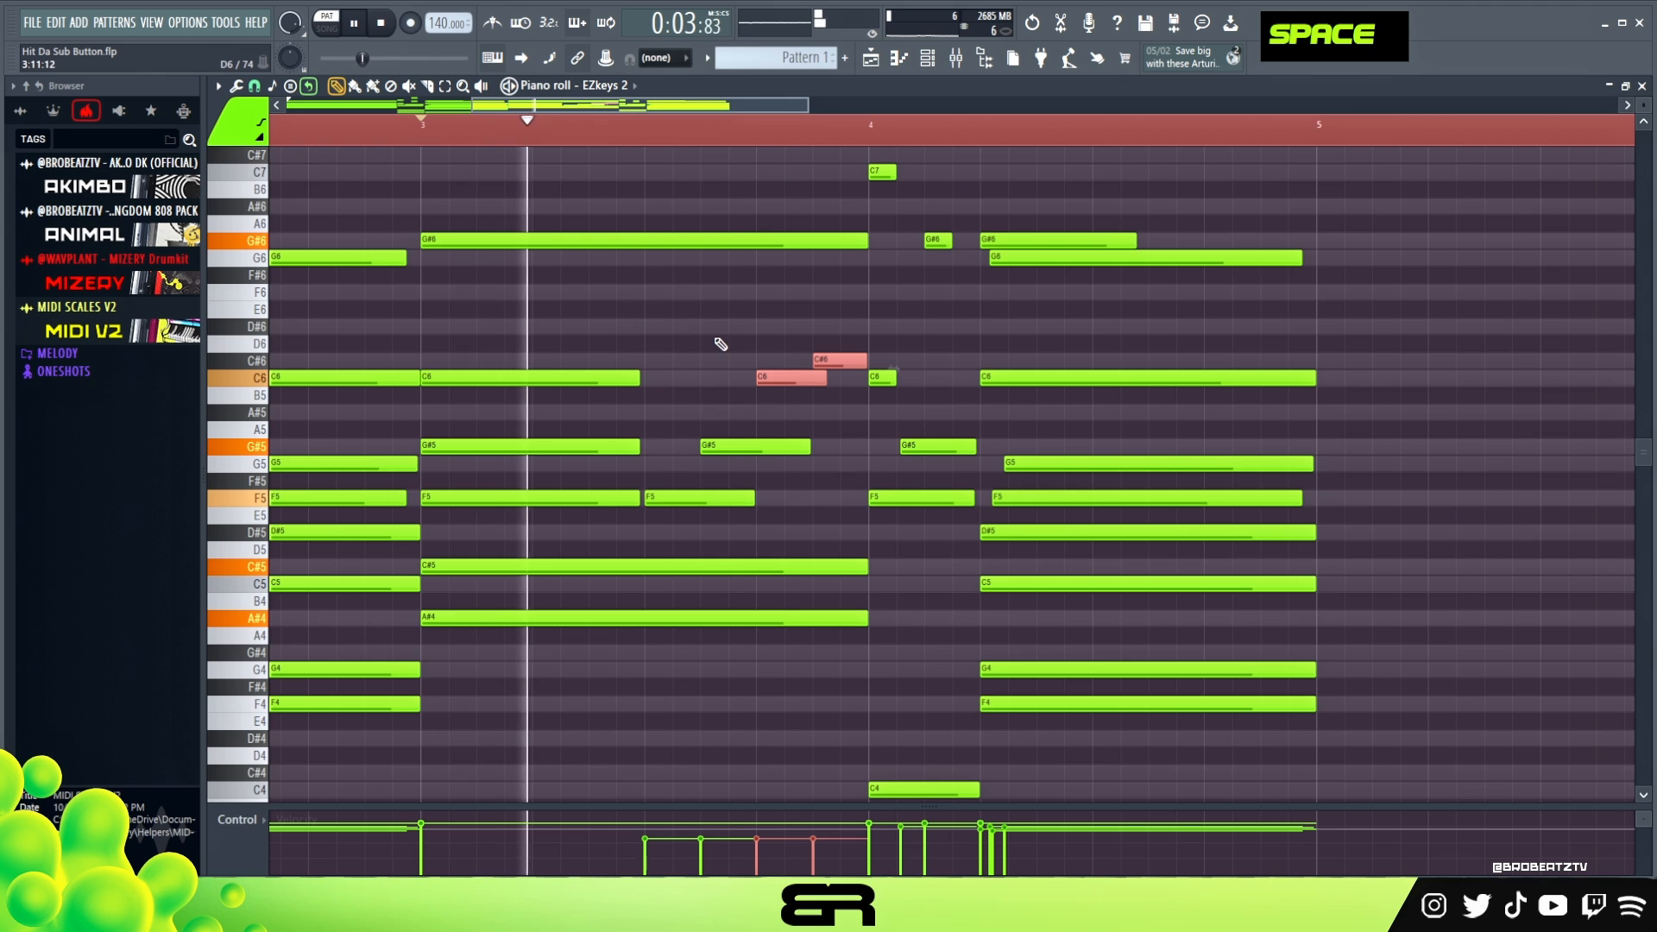
pyautogui.moveTo(818, 347); pyautogui.dragTo(730, 500)
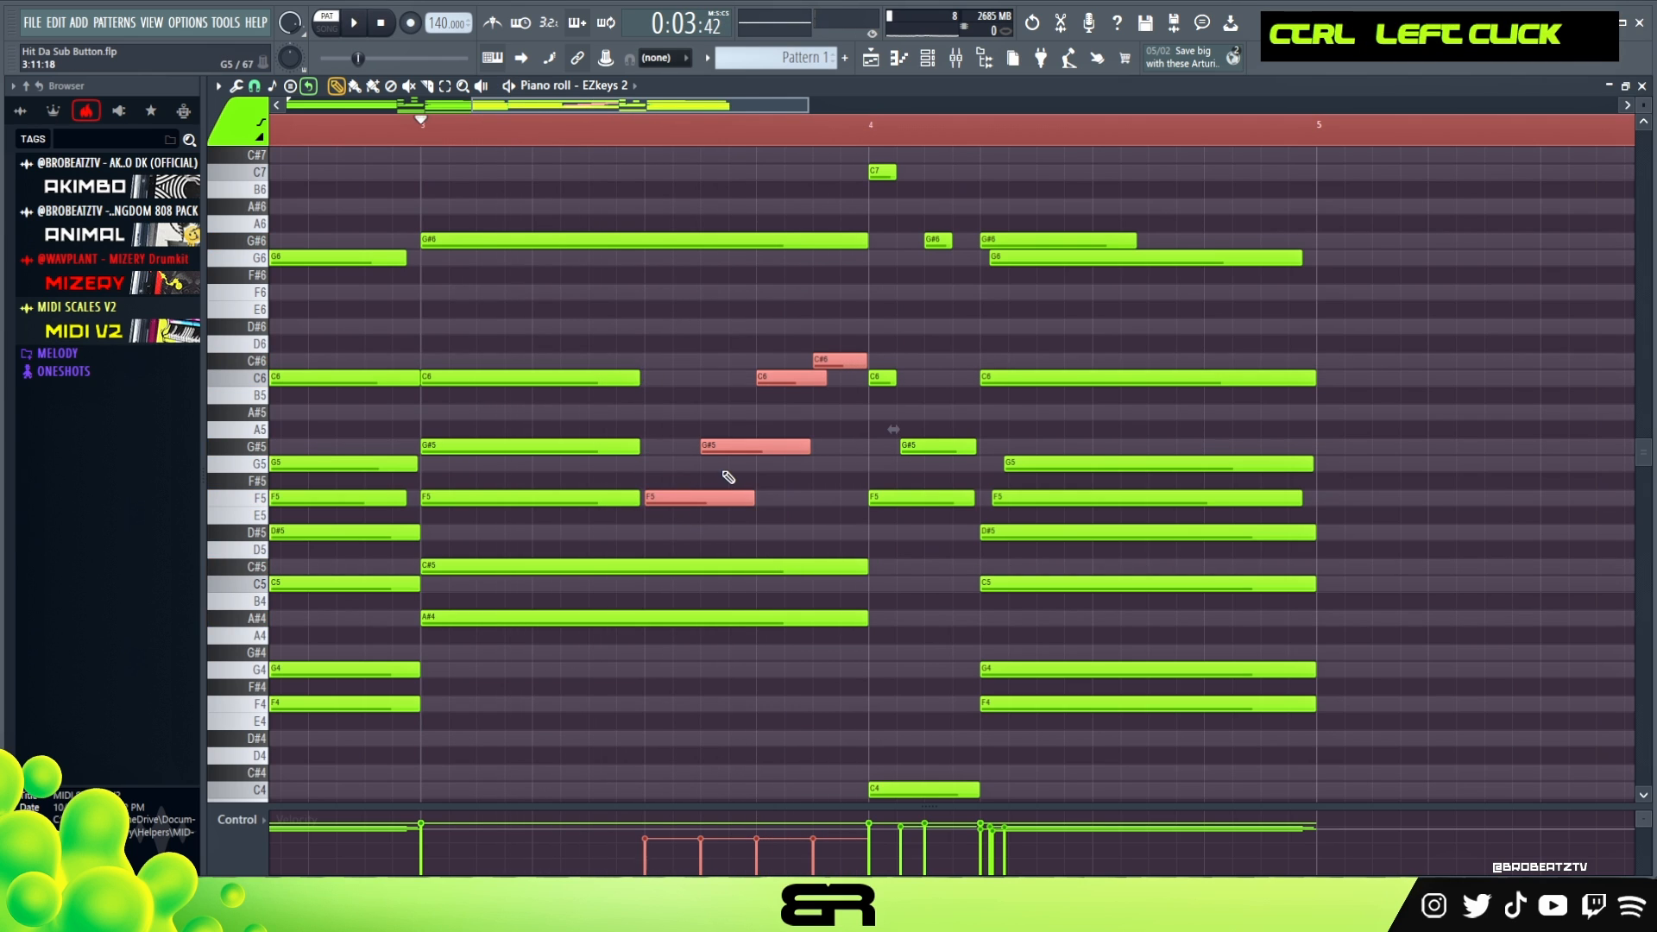
pyautogui.press('space')
pyautogui.scroll(2, 728, 473)
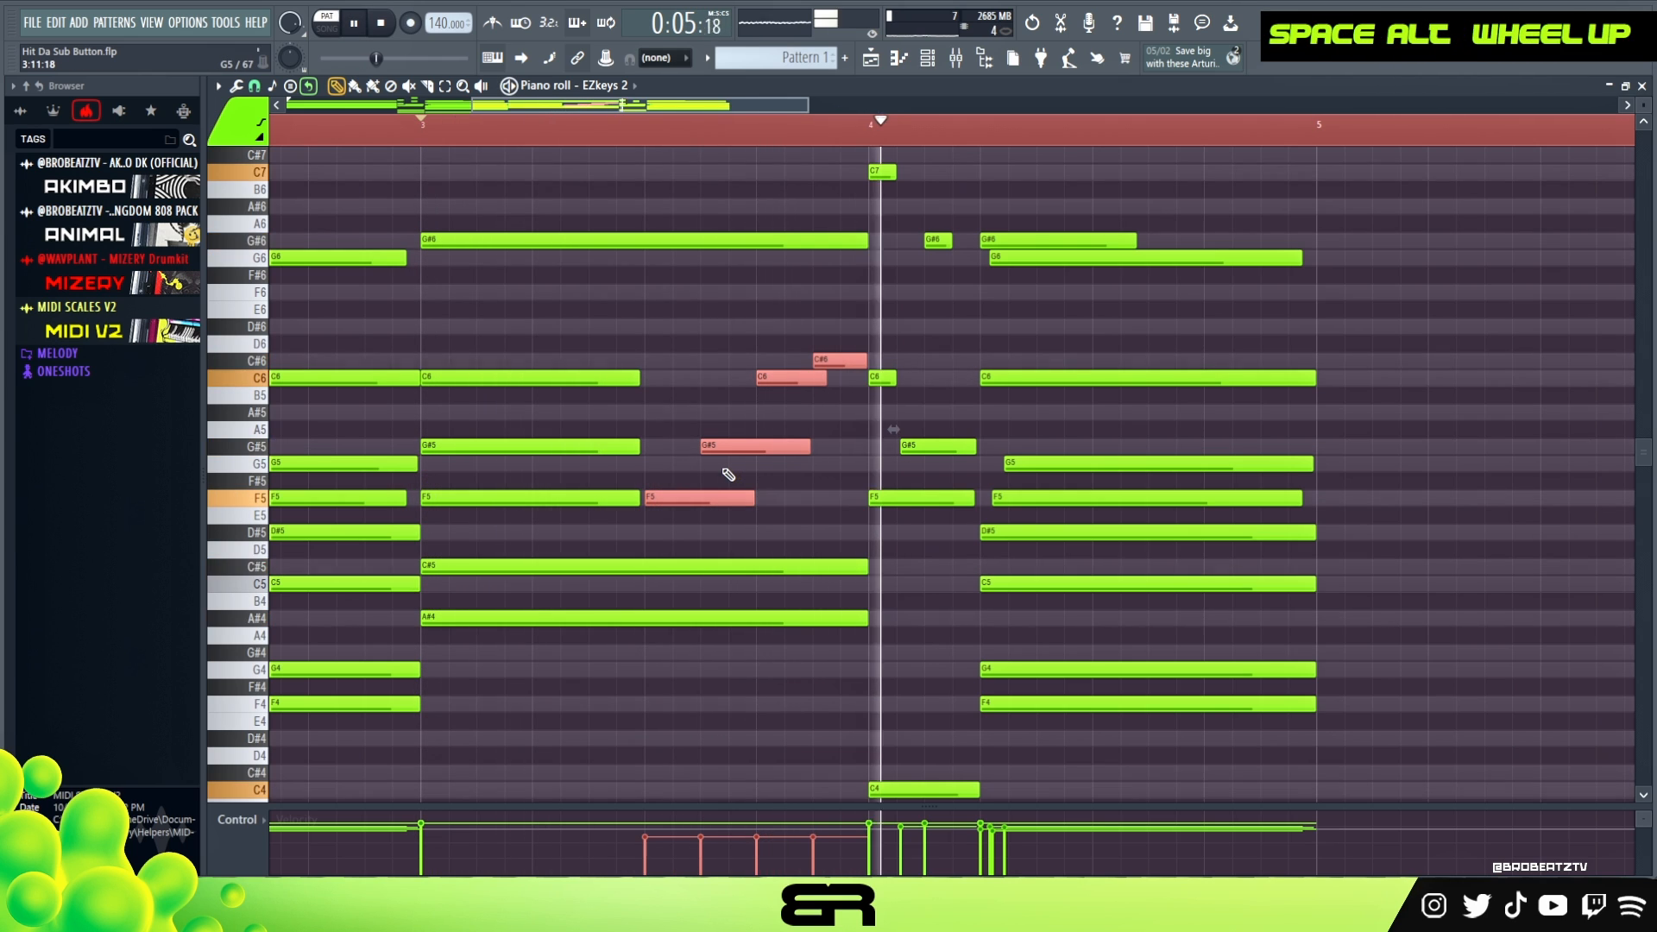
pyautogui.press('space')
pyautogui.rightClick(759, 407)
# - Extend the C6 and G#5 notes of the bar 3 chord almost to the run notes on the same pitches
pyautogui.moveTo(635, 375); pyautogui.dragTo(724, 388)
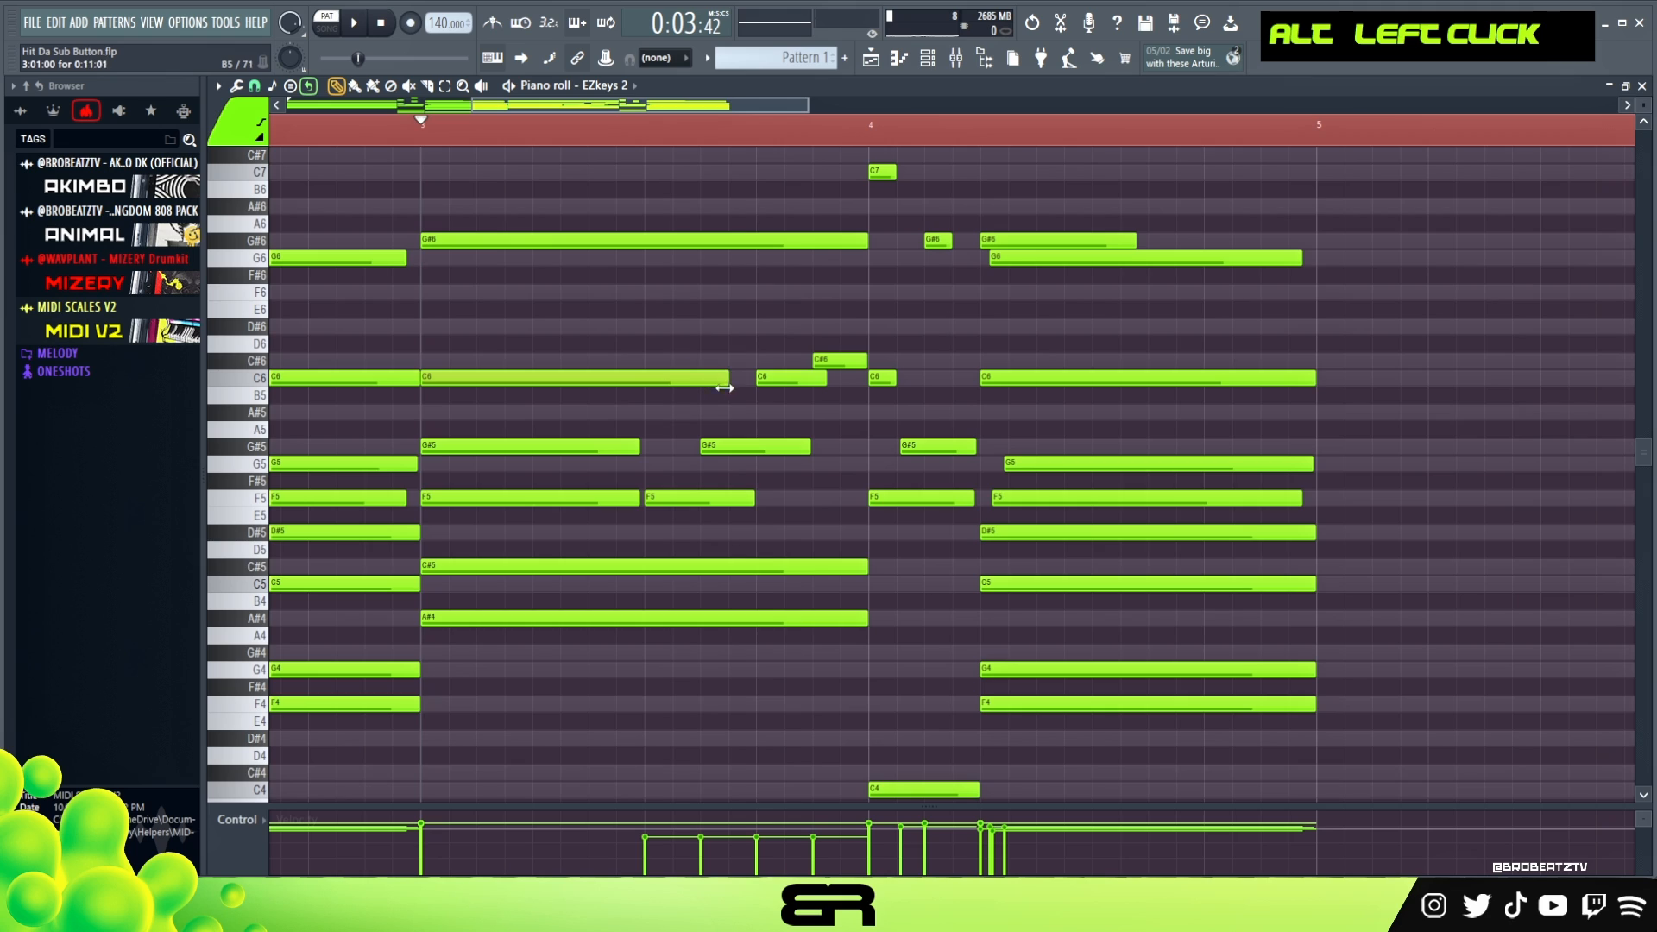
pyautogui.moveTo(646, 448); pyautogui.dragTo(650, 448)
pyautogui.rightClick(867, 449)
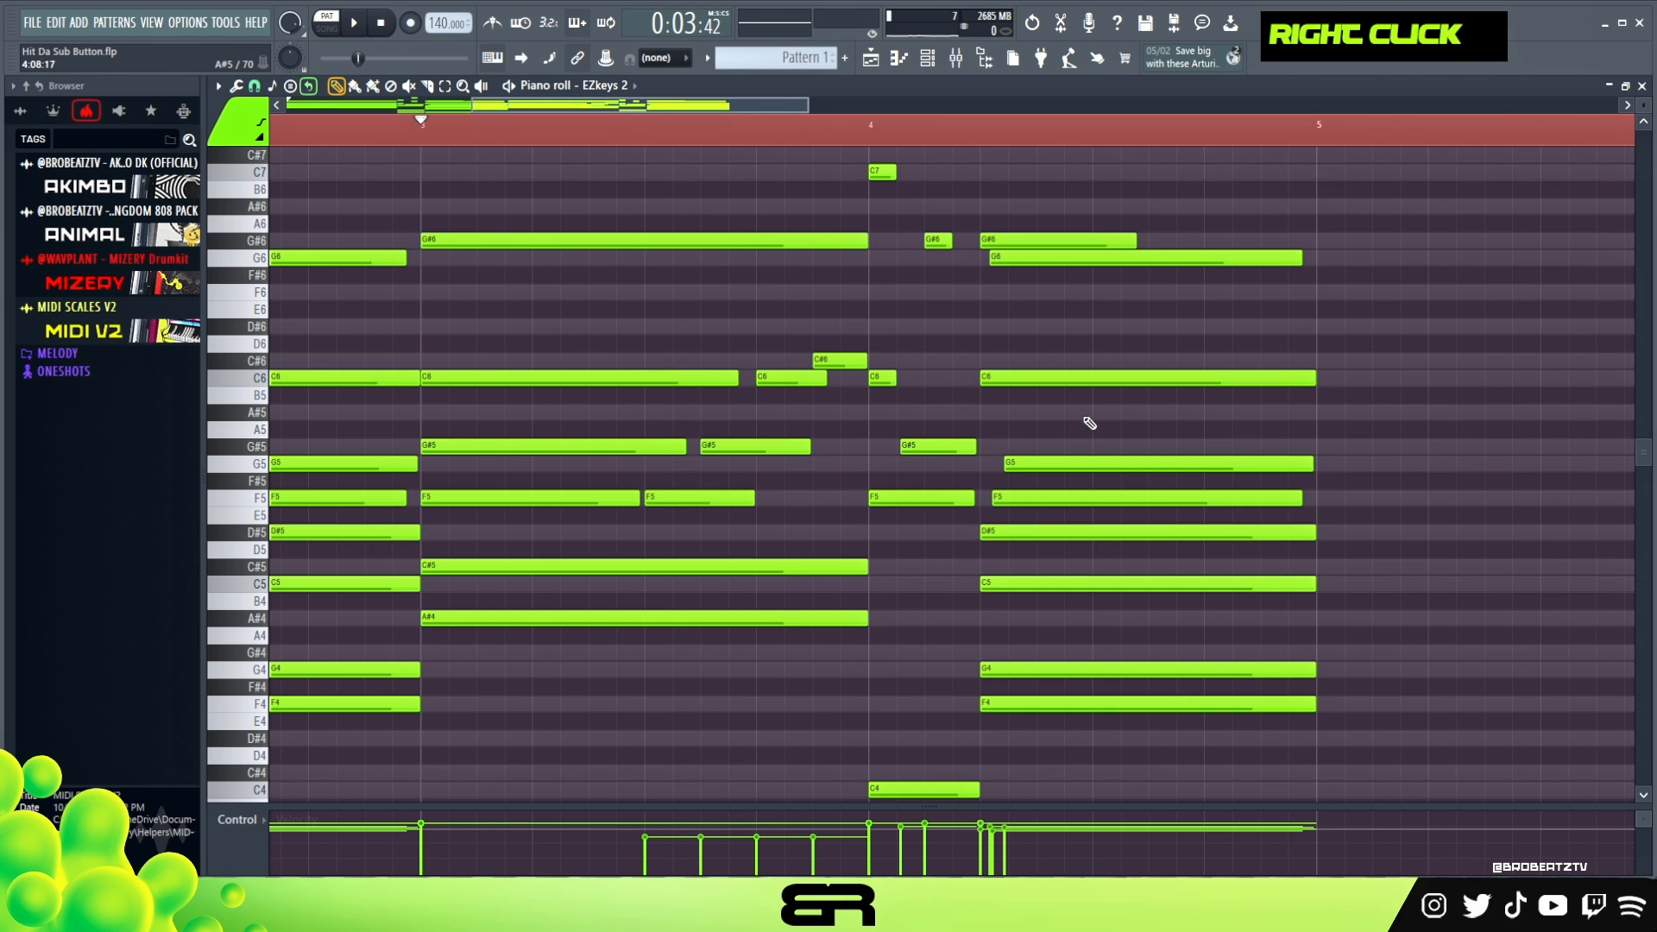
# - Cut the bar 4 chord's C6 very short, add a short G#5 at the chord's start and trim G5 to begin after it
pyautogui.moveTo(1314, 378); pyautogui.dragTo(997, 393)
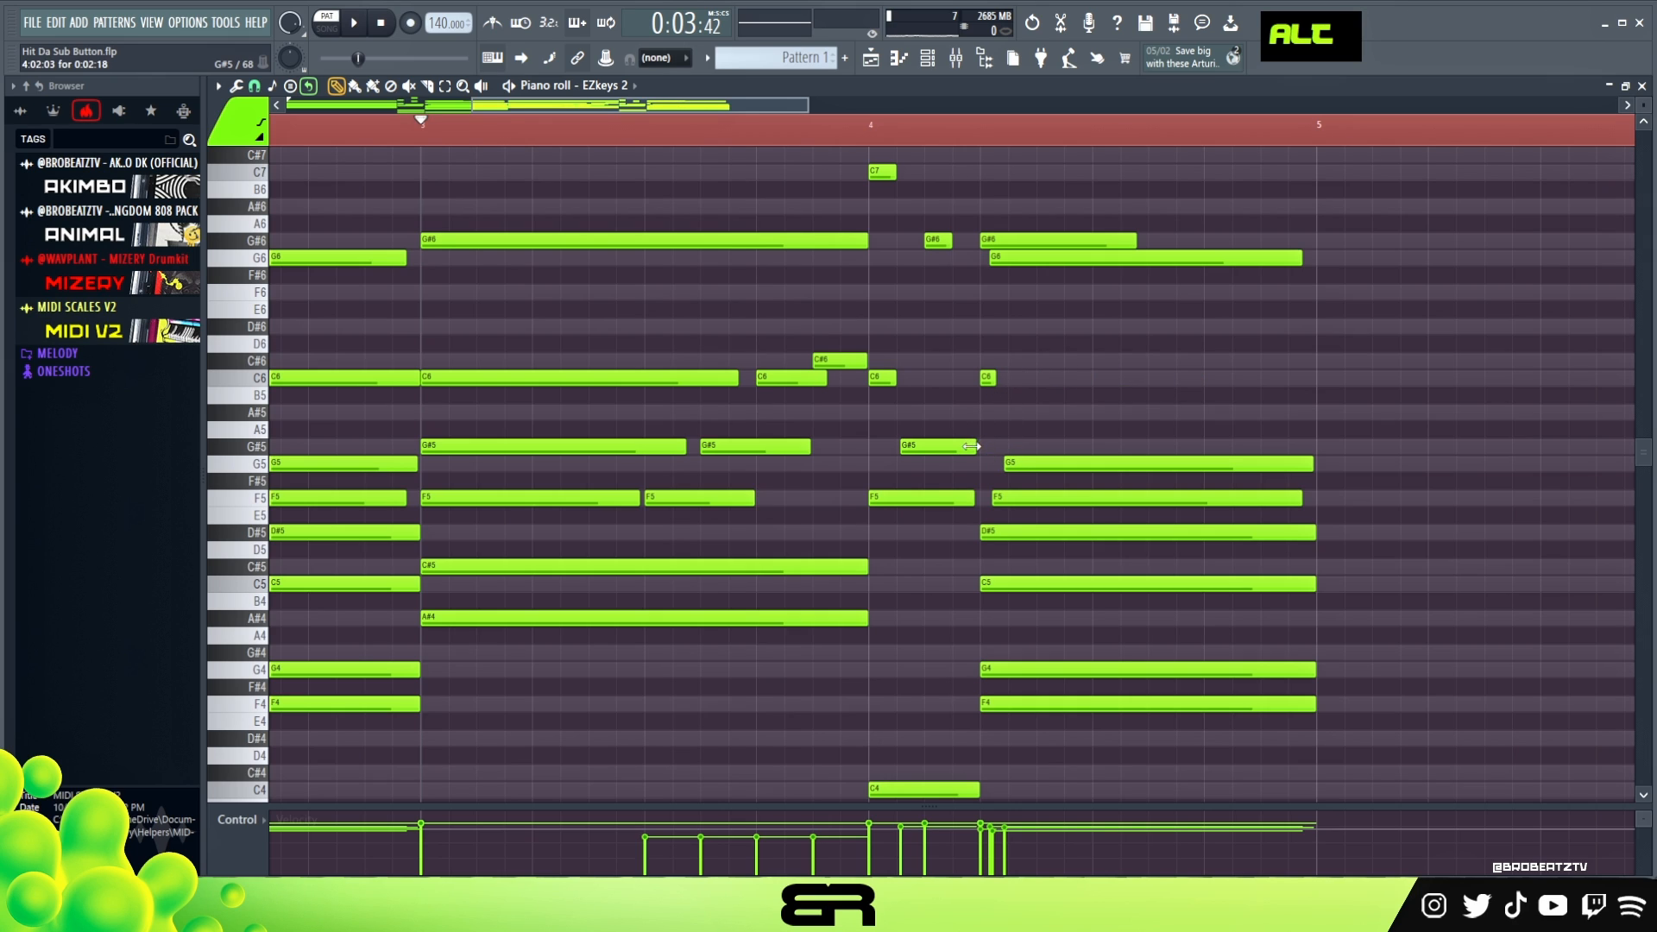
pyautogui.moveTo(997, 447); pyautogui.dragTo(1042, 465)
pyautogui.keyDown('ctrl'); pyautogui.click(1085, 468); pyautogui.keyUp('ctrl')
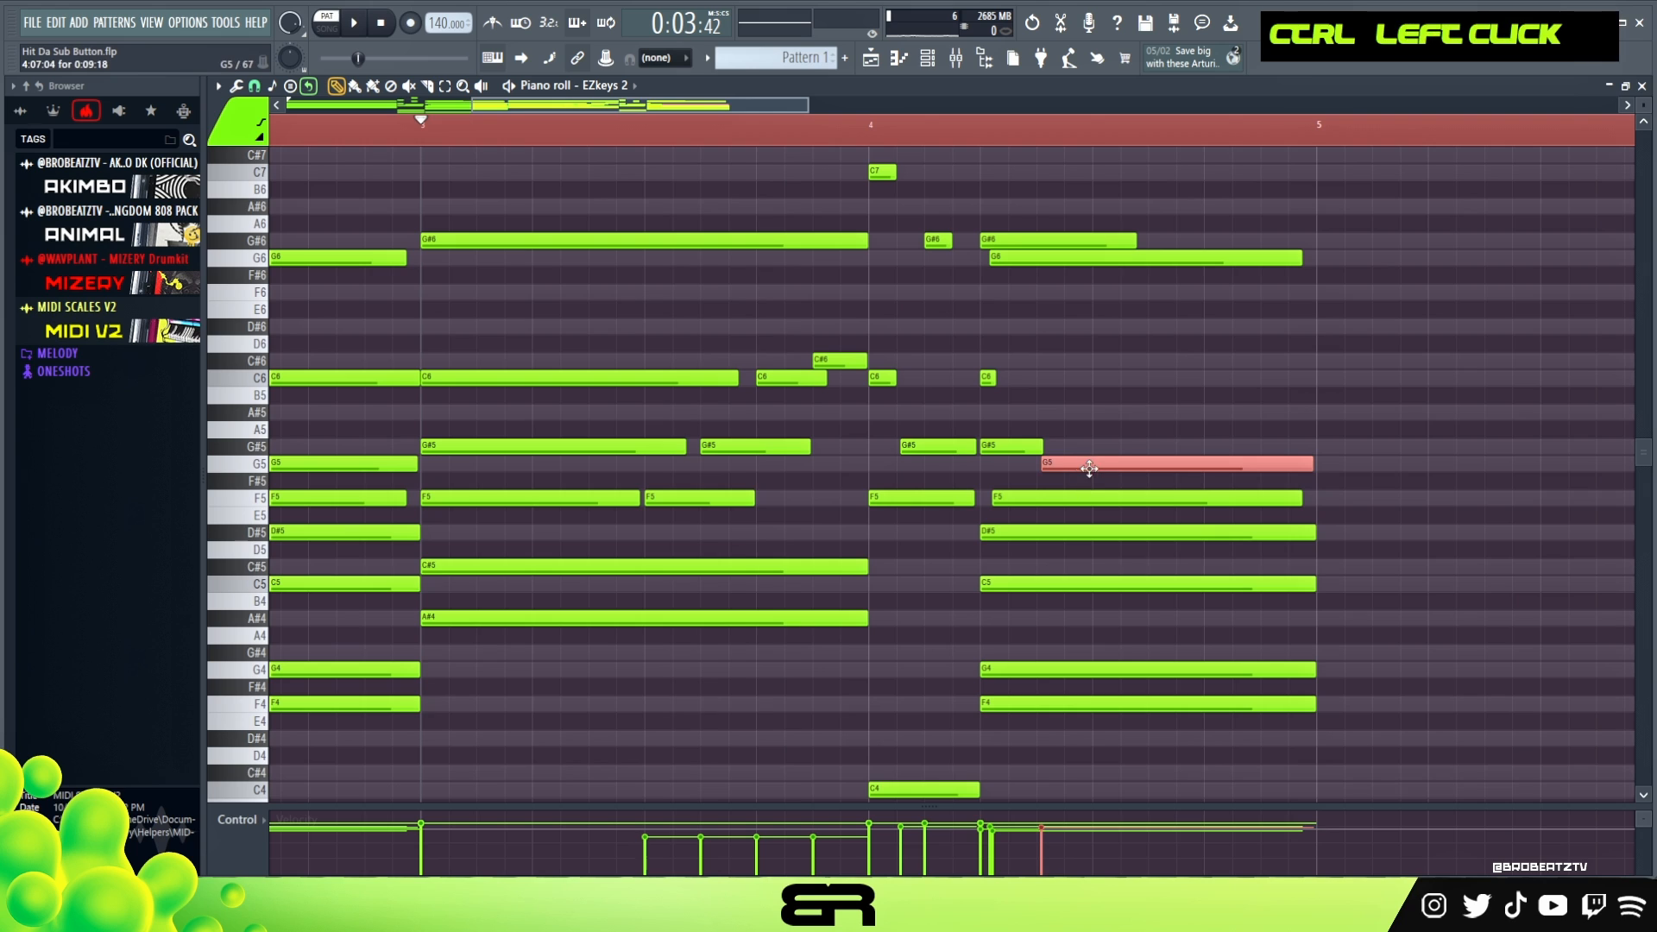
pyautogui.keyDown('ctrl'); pyautogui.click(1123, 393); pyautogui.keyUp('ctrl')
# - Play back bars 3 and 4 to audition the new G#5 to G5 movement
pyautogui.click(739, 128)
pyautogui.press('space')
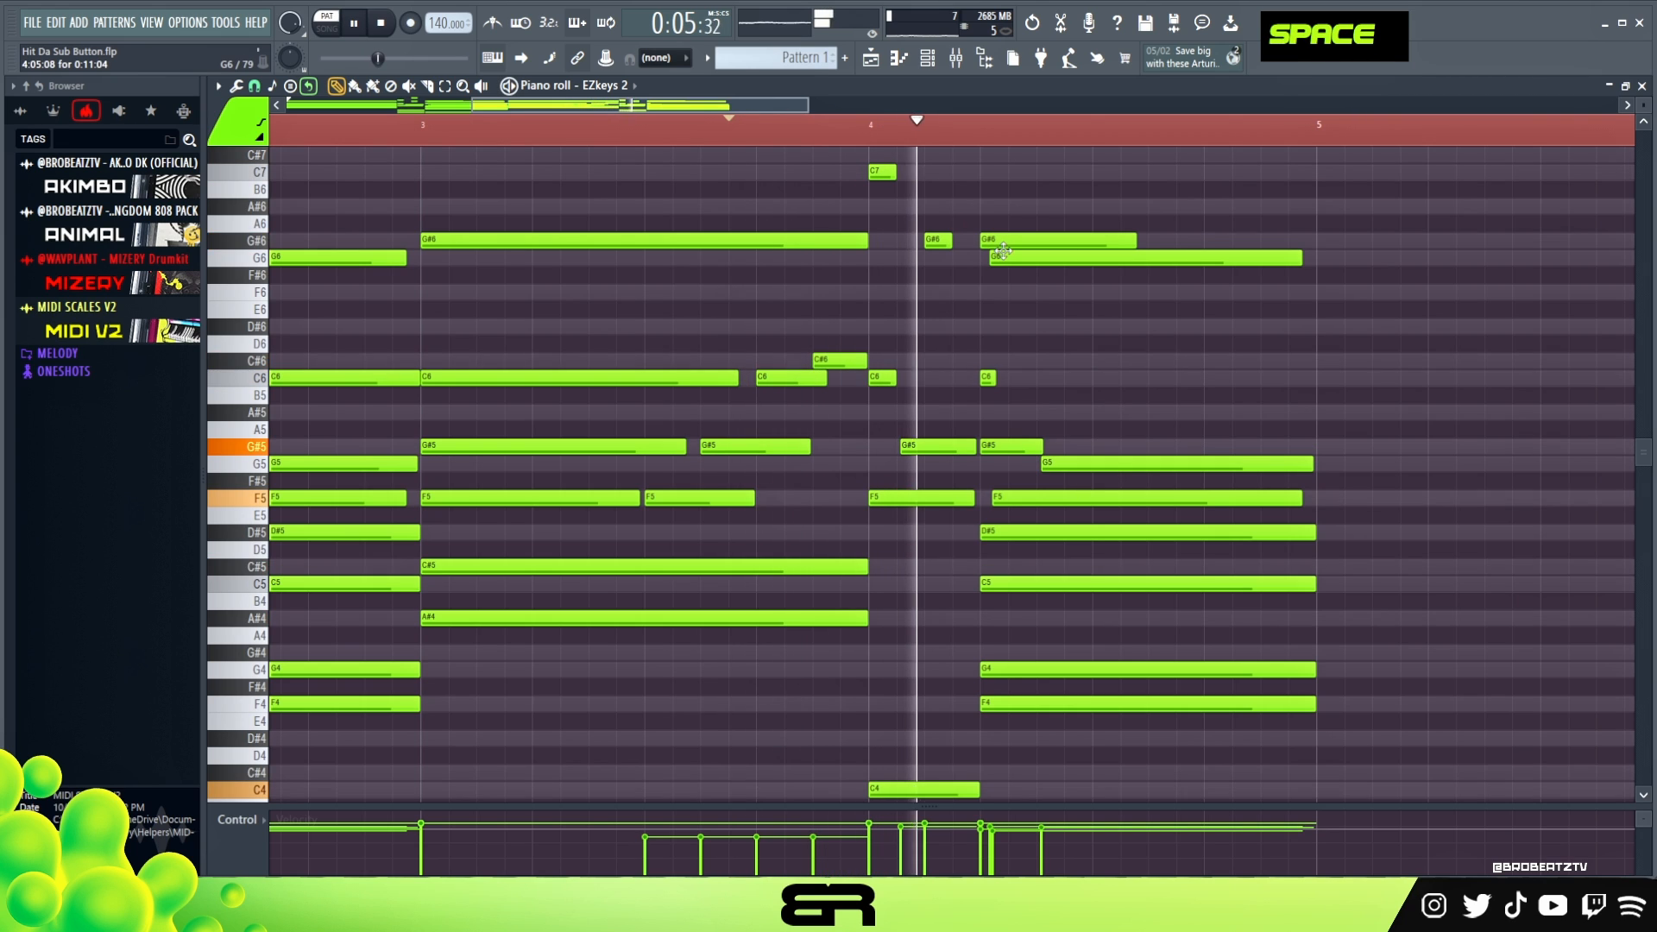
pyautogui.press('space')
pyautogui.press('space')
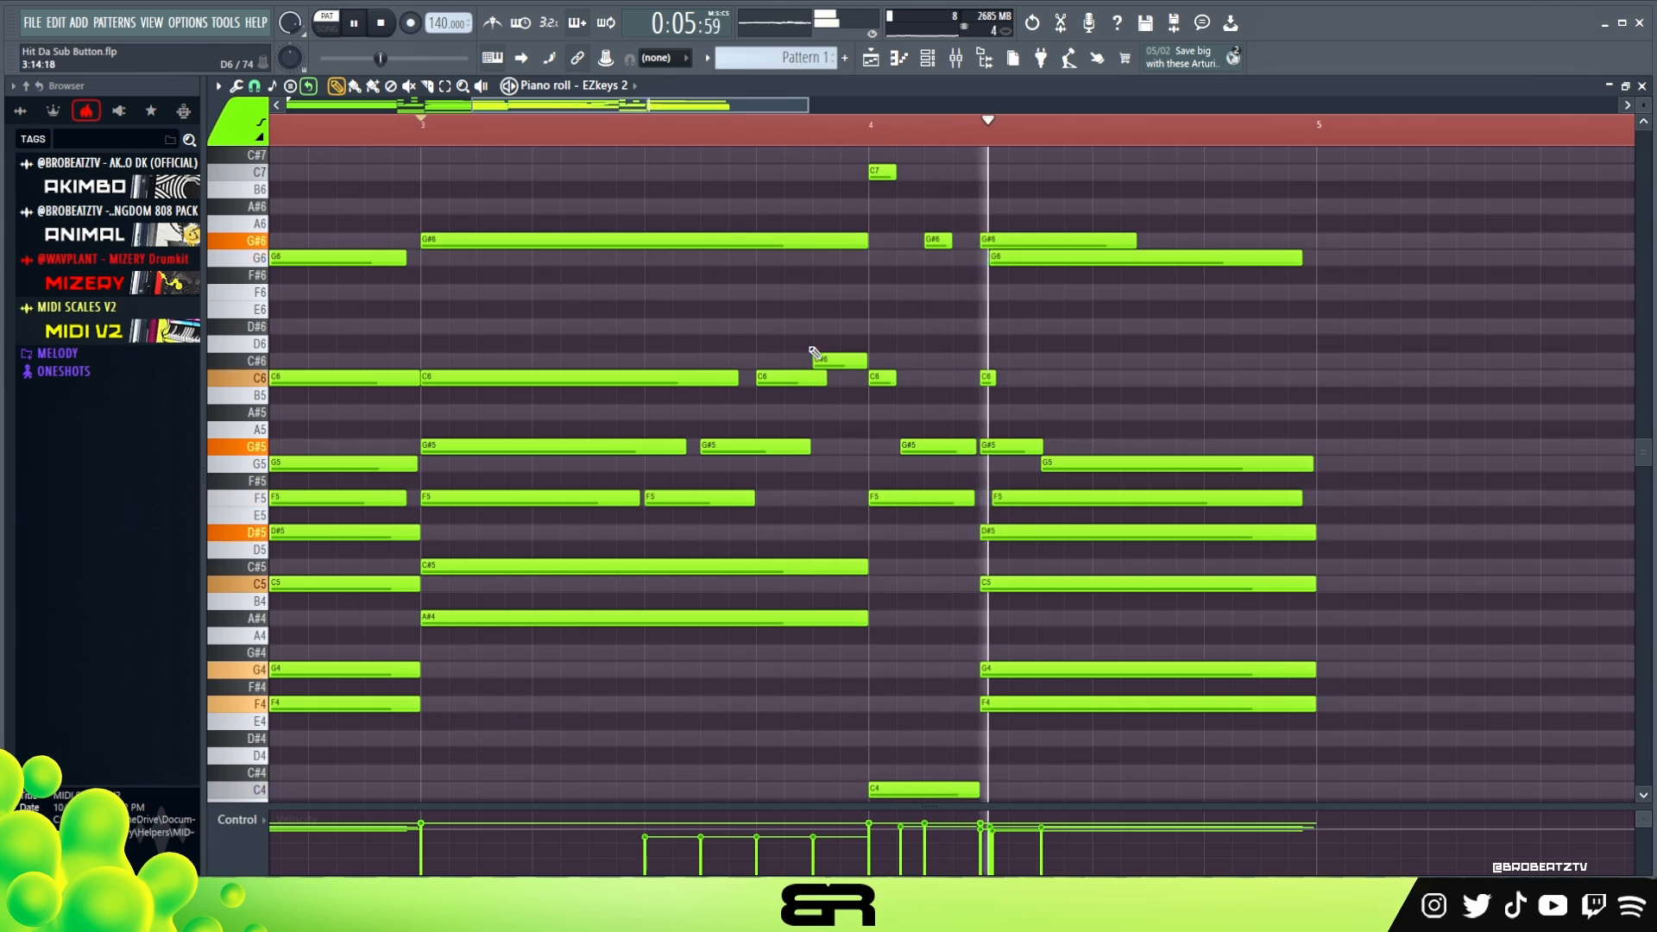
# - Nudge the long G5 note of the bar 4 chord slightly earlier
pyautogui.keyDown('ctrl'); pyautogui.click(1091, 466); pyautogui.keyUp('ctrl')
pyautogui.keyDown('shift'); pyautogui.scroll(2, 1090, 465); pyautogui.keyUp('shift')
pyautogui.rightClick(1147, 451)
pyautogui.keyDown('ctrl'); pyautogui.click(1143, 459); pyautogui.keyUp('ctrl')
pyautogui.rightClick(1155, 423)
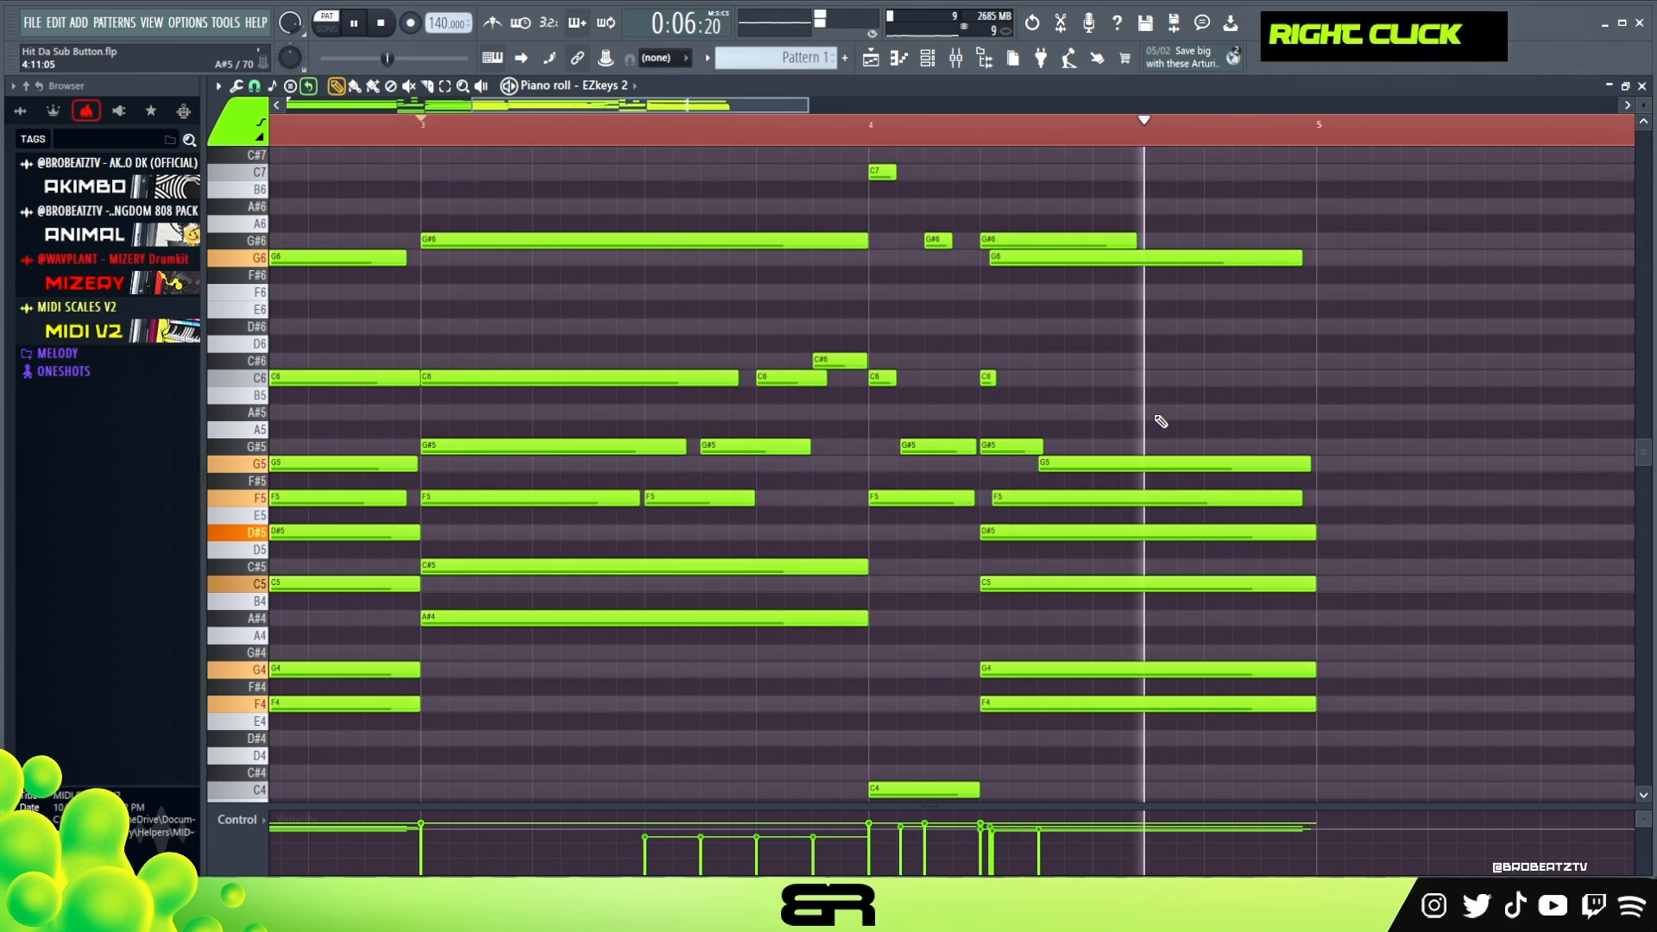
# - Nudge the F5 and D#5 notes of the bar 4 chord slightly later while auditioning from bar 3
pyautogui.press('space')
pyautogui.keyDown('ctrl'); pyautogui.click(1017, 500); pyautogui.keyUp('ctrl')
pyautogui.keyDown('ctrl'); pyautogui.click(1019, 530); pyautogui.keyUp('ctrl')
pyautogui.keyDown('shift'); pyautogui.scroll(-2, 1020, 523); pyautogui.keyUp('shift')
pyautogui.press('space')
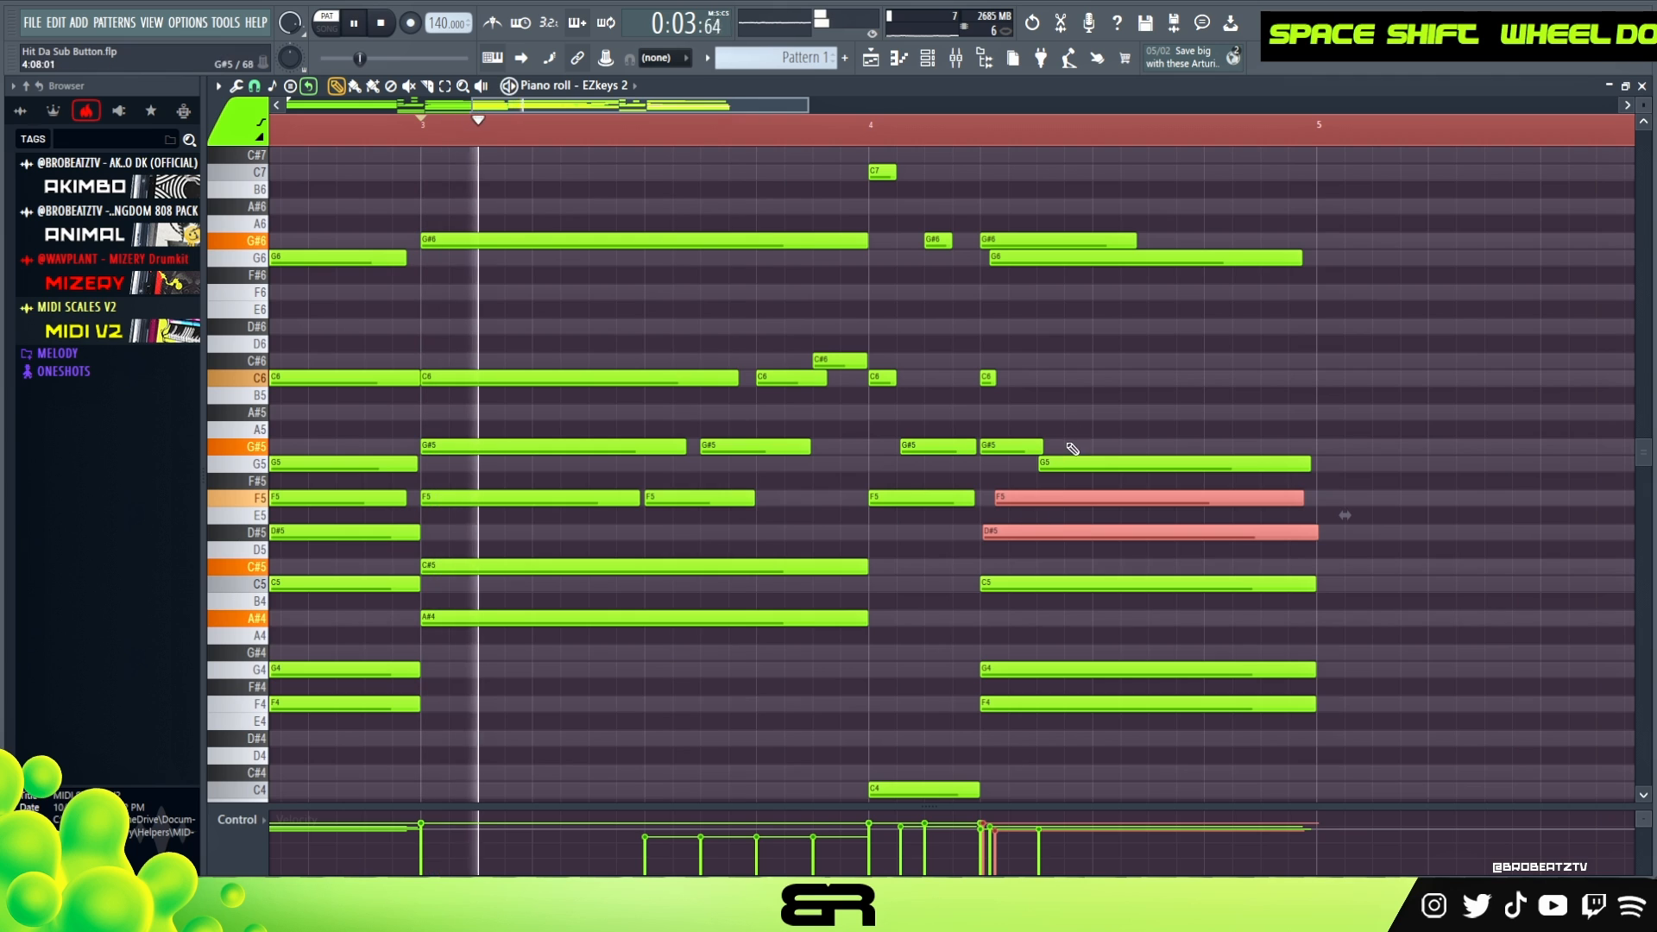
pyautogui.keyDown('ctrl'); pyautogui.click(1023, 529); pyautogui.keyUp('ctrl')
pyautogui.keyDown('shift'); pyautogui.scroll(-2, 1028, 523); pyautogui.keyUp('shift')
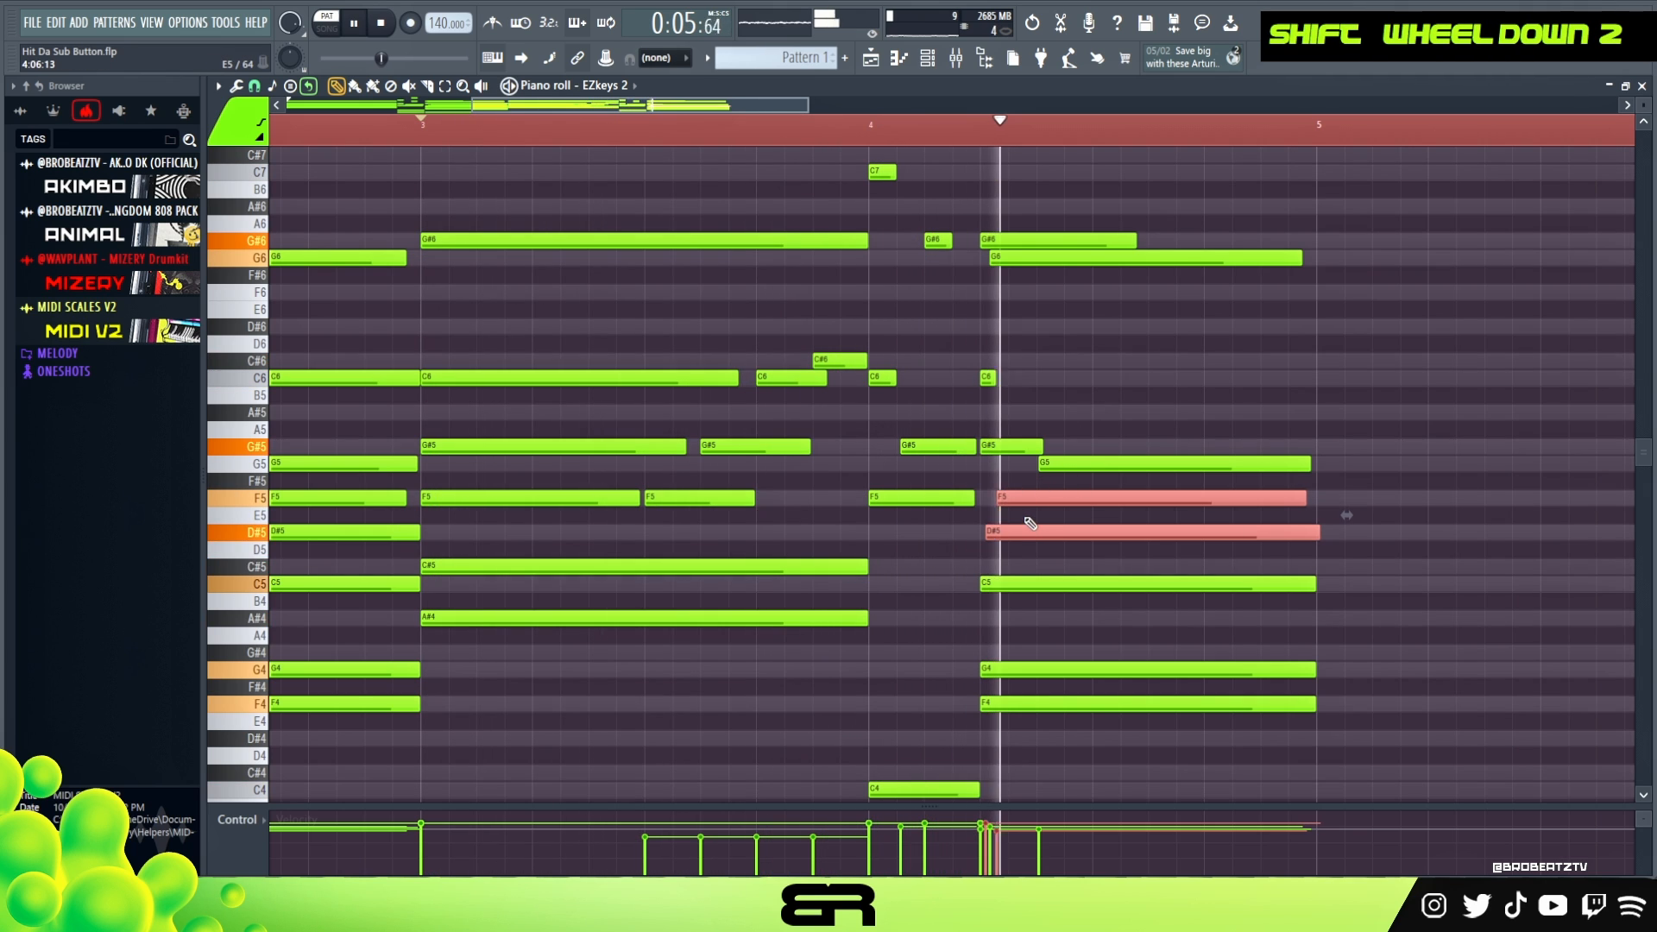
pyautogui.press('space')
pyautogui.rightClick(1121, 425)
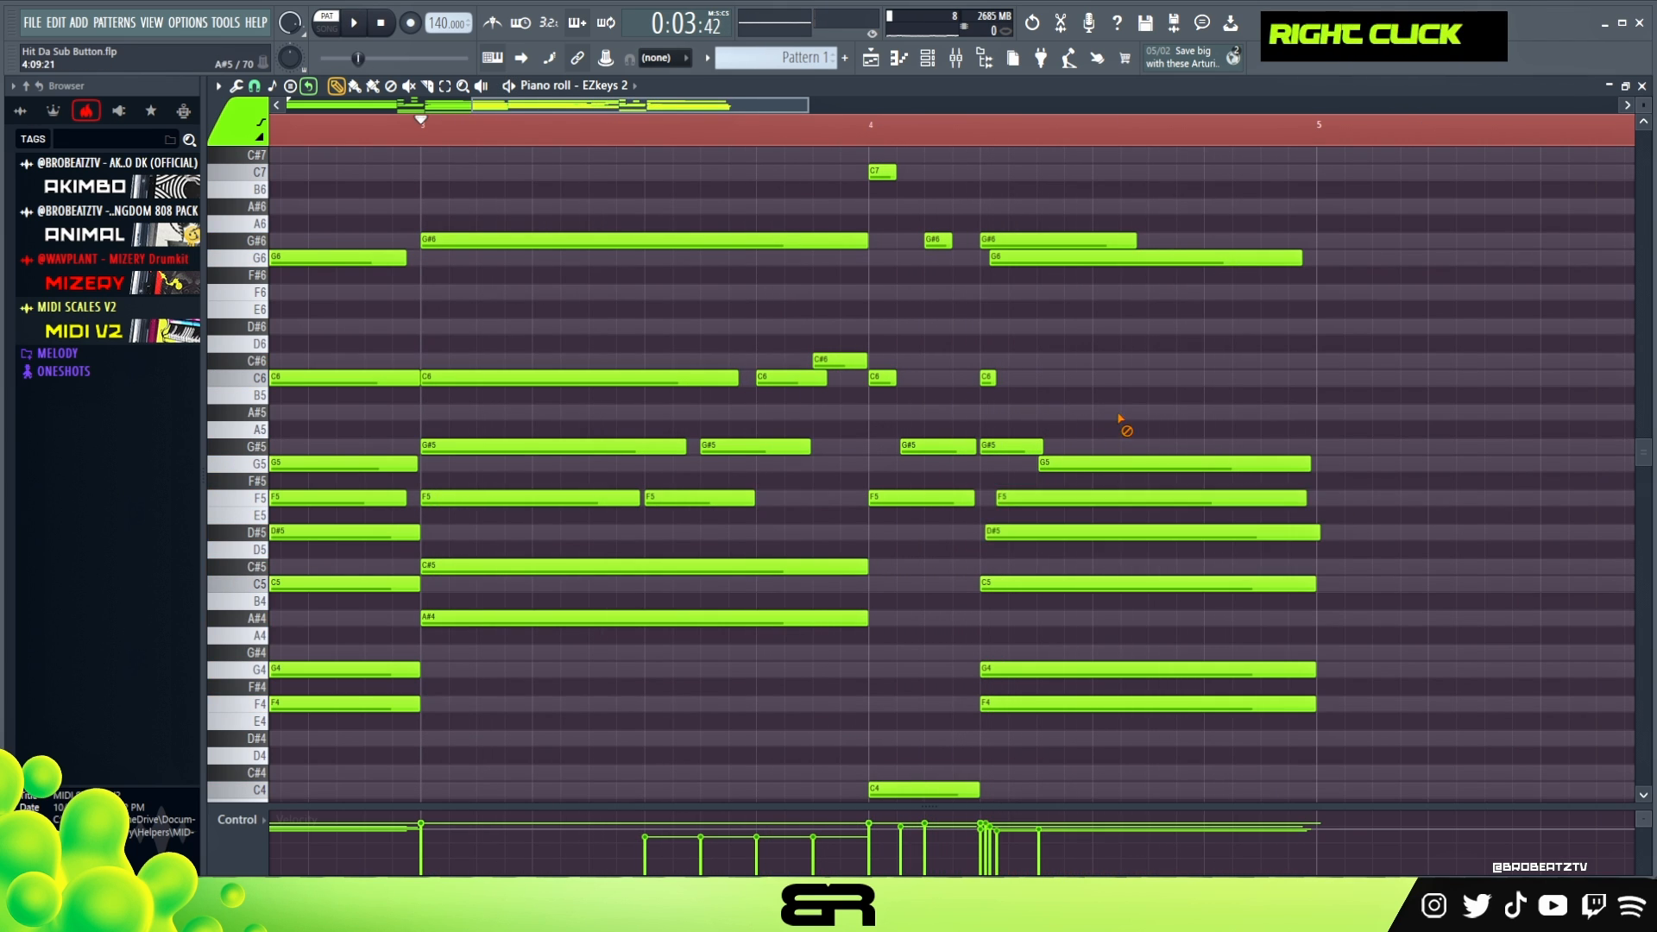
# - Play back the full four-bar progression from the start
pyautogui.keyDown('ctrl'); pyautogui.rightClick(1099, 400); pyautogui.keyUp('ctrl')
pyautogui.doubleClick(388, 141)
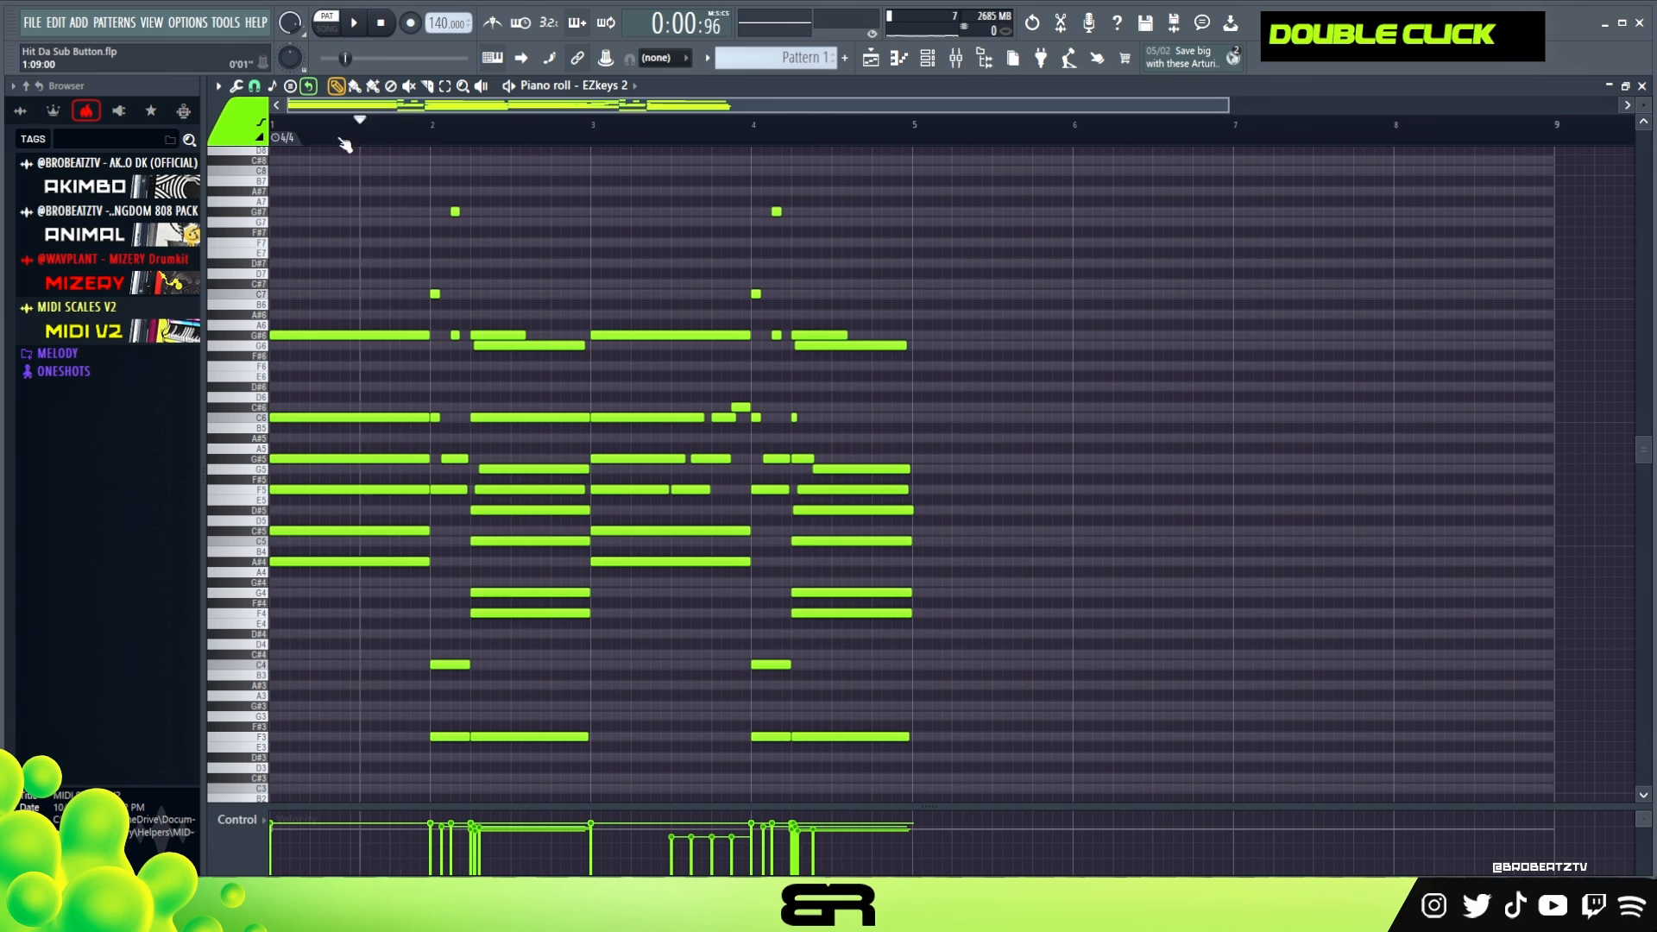
pyautogui.scroll(2, 1001, 157)
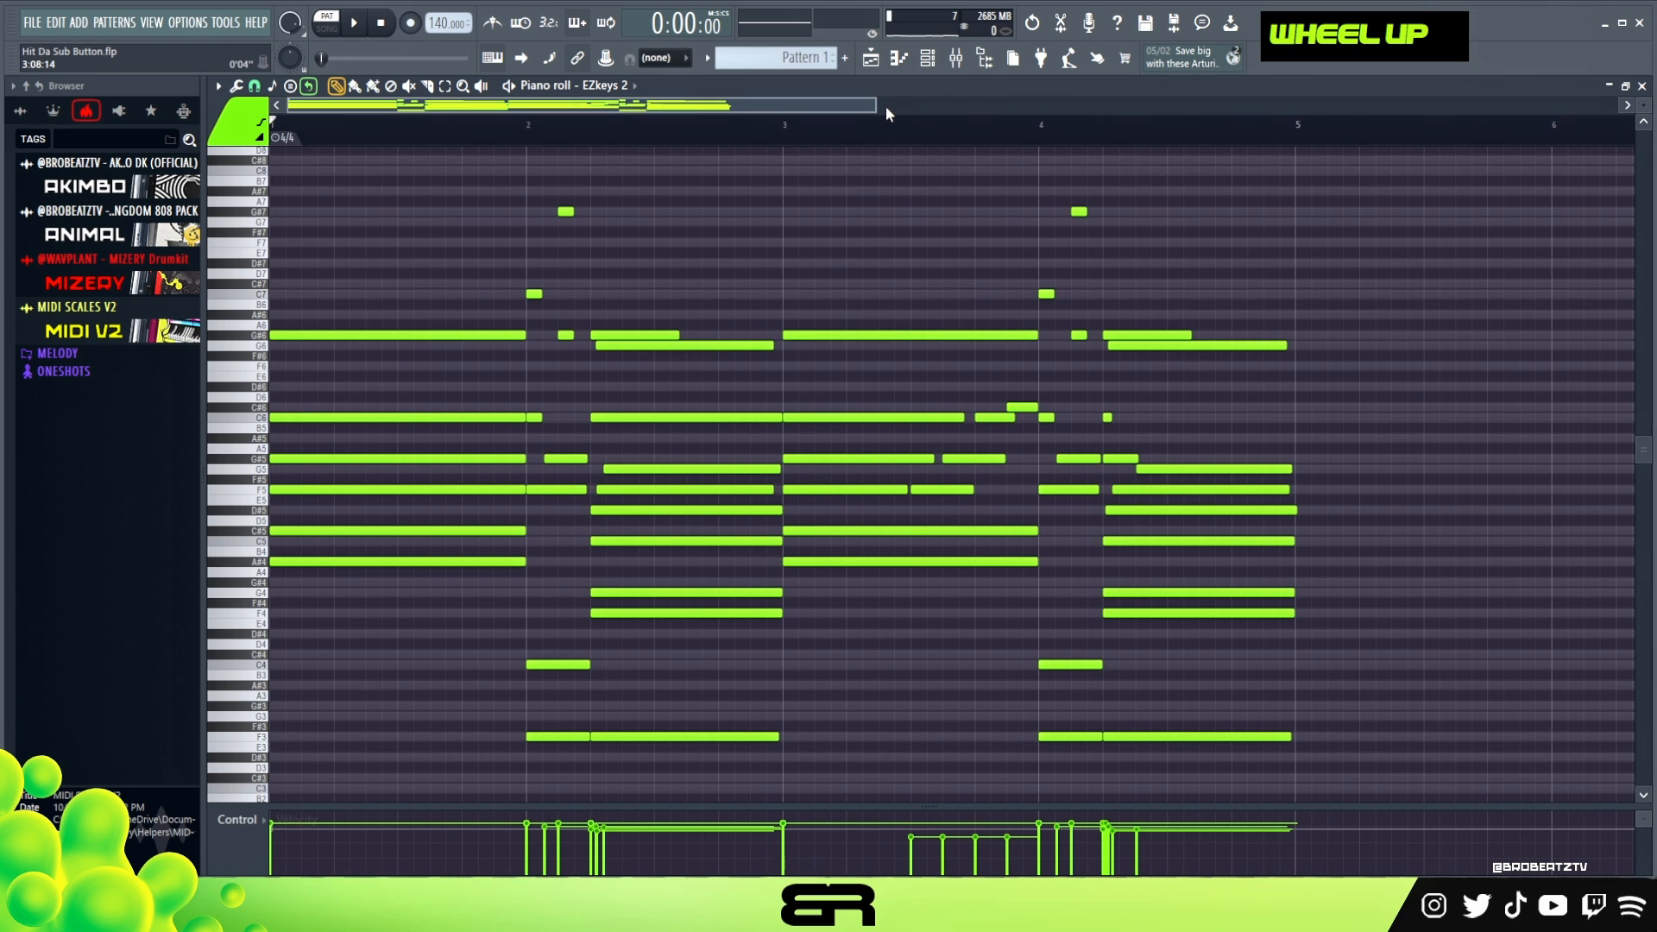
pyautogui.scroll(2, 557, 138)
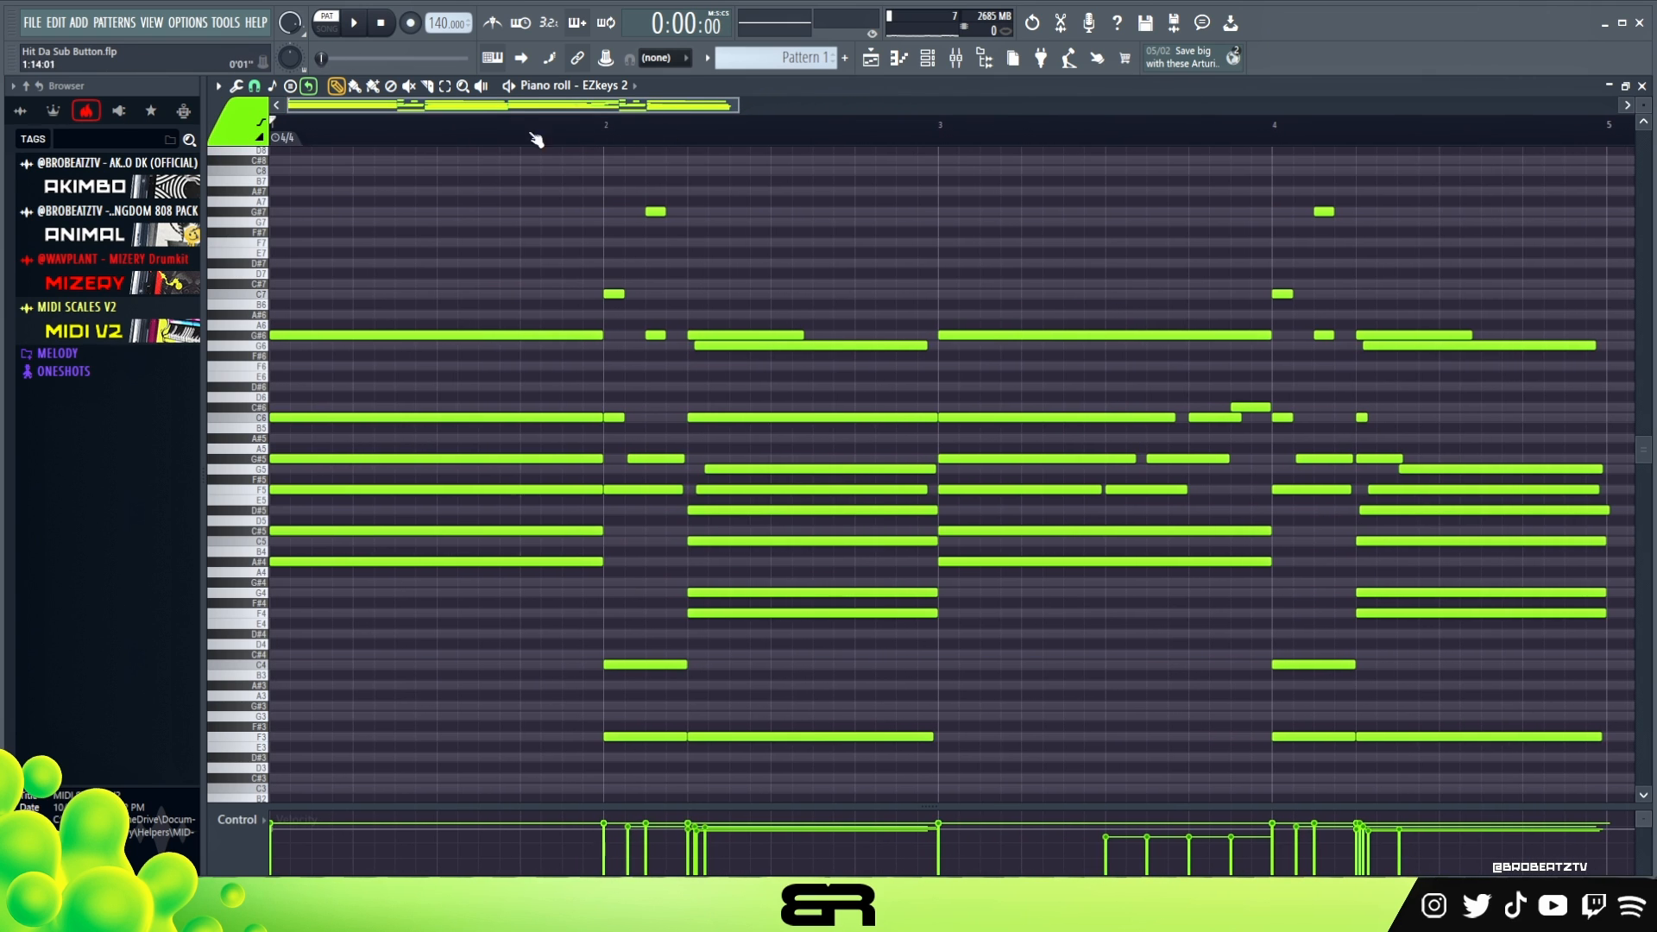
pyautogui.press('space')
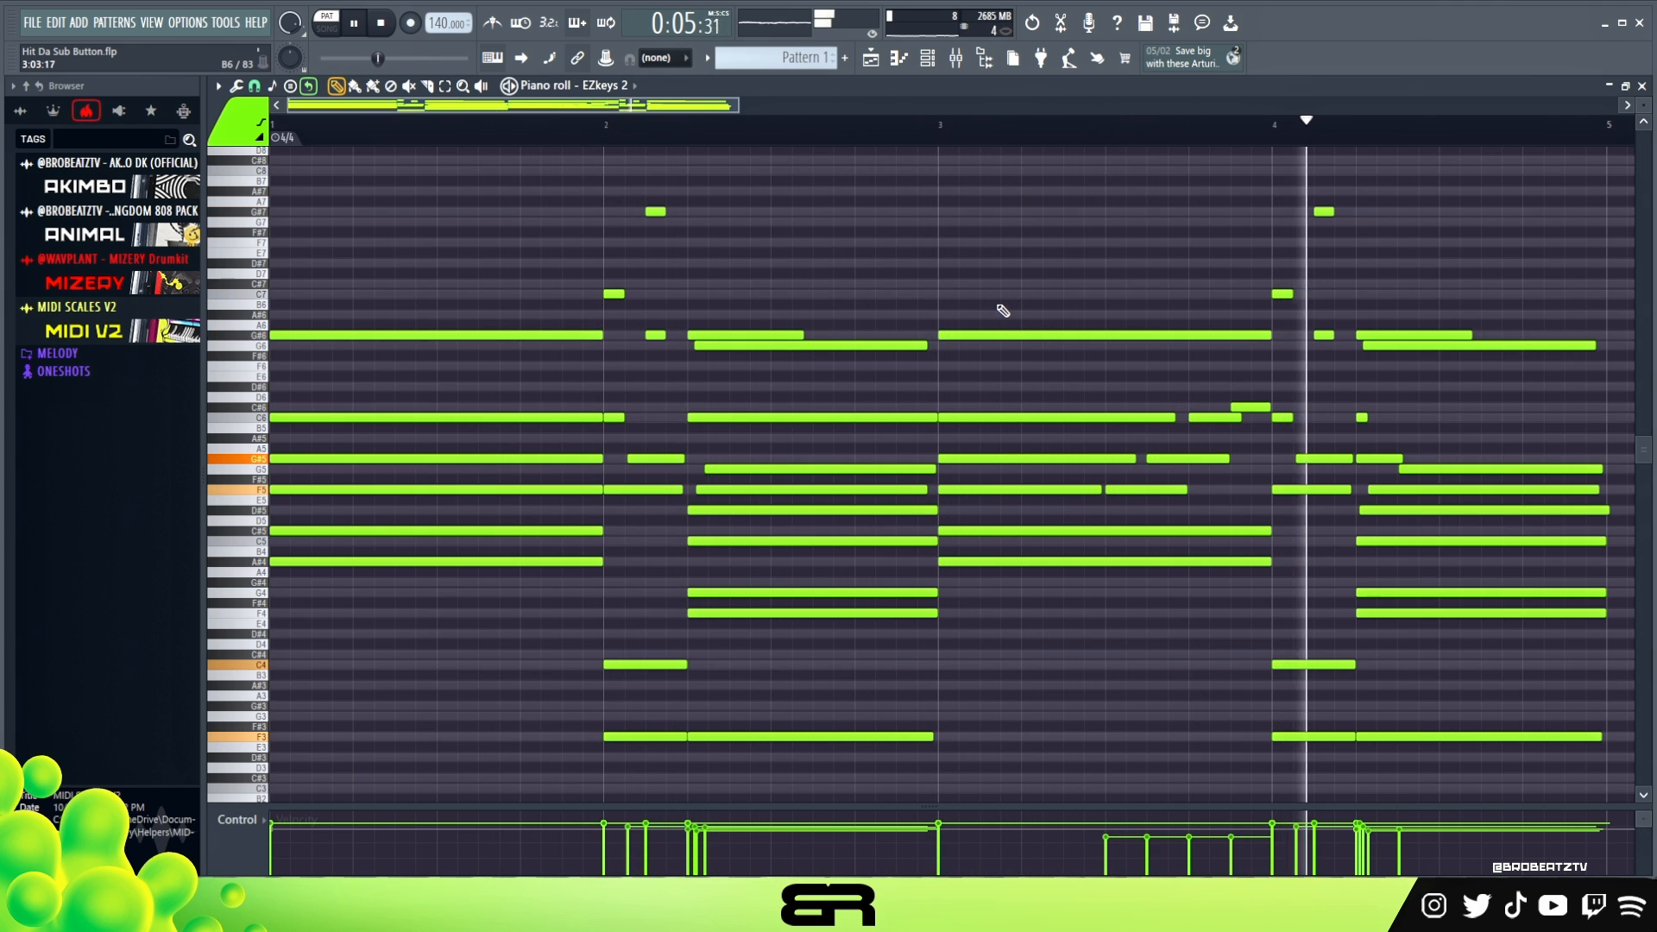
pyautogui.press('space')
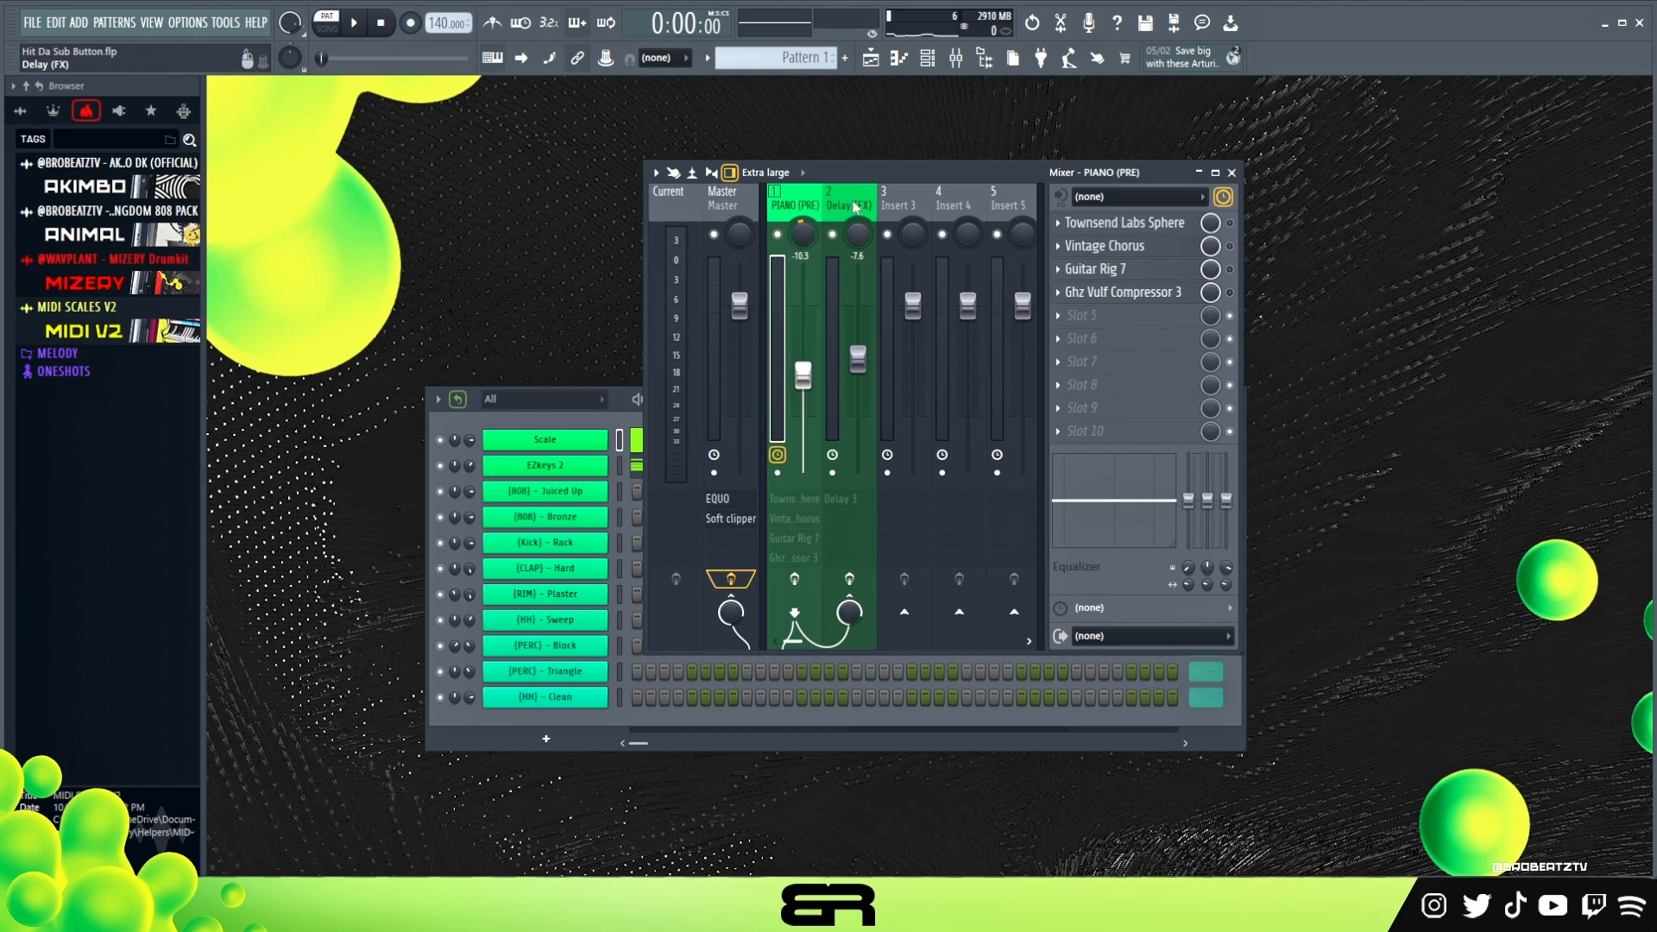
# - Examine the effects on the Delay (FX) and PIANO (PRE) mixer tracks and play the piano without its effects
pyautogui.click(834, 525)
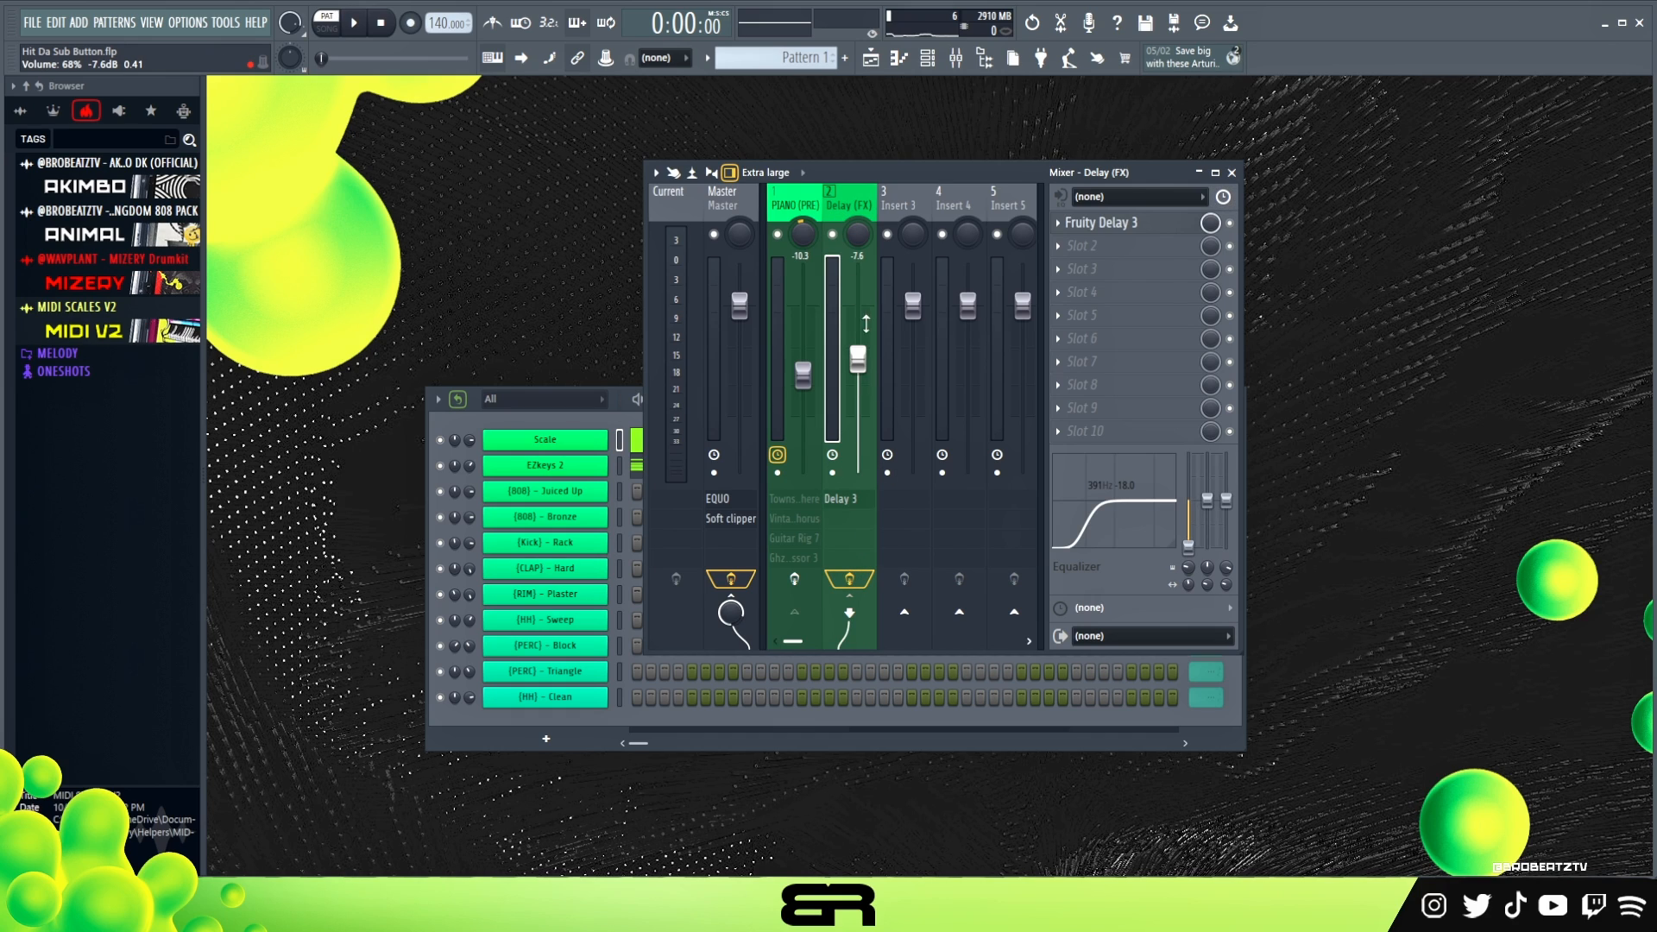
pyautogui.click(799, 561)
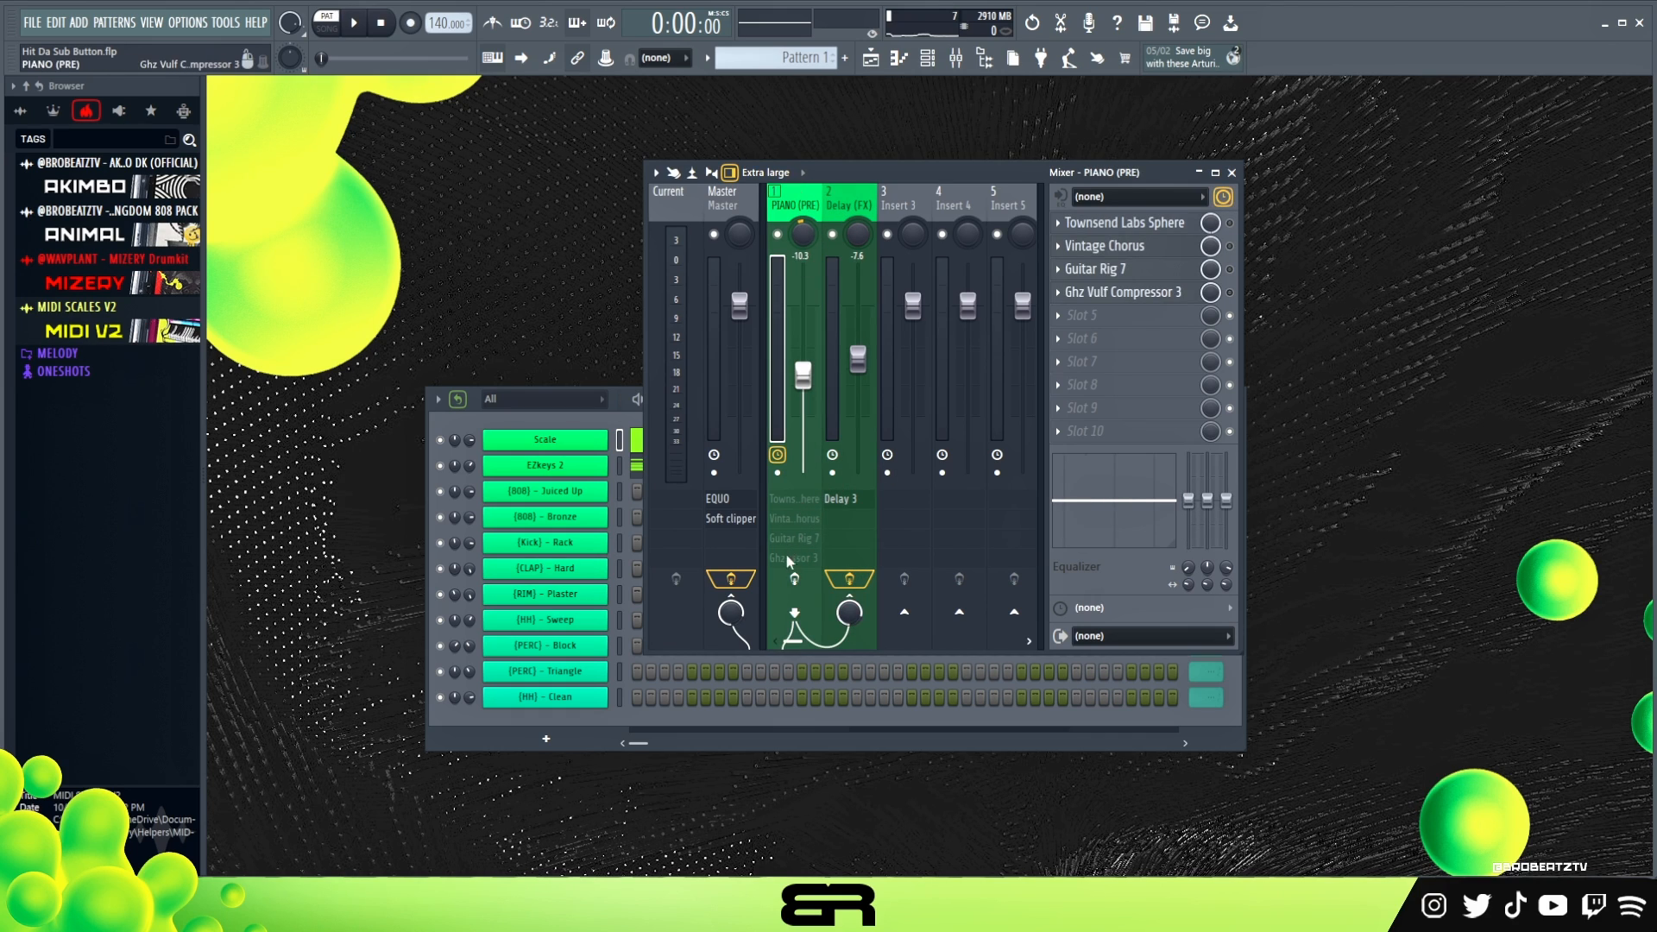
pyautogui.press('space')
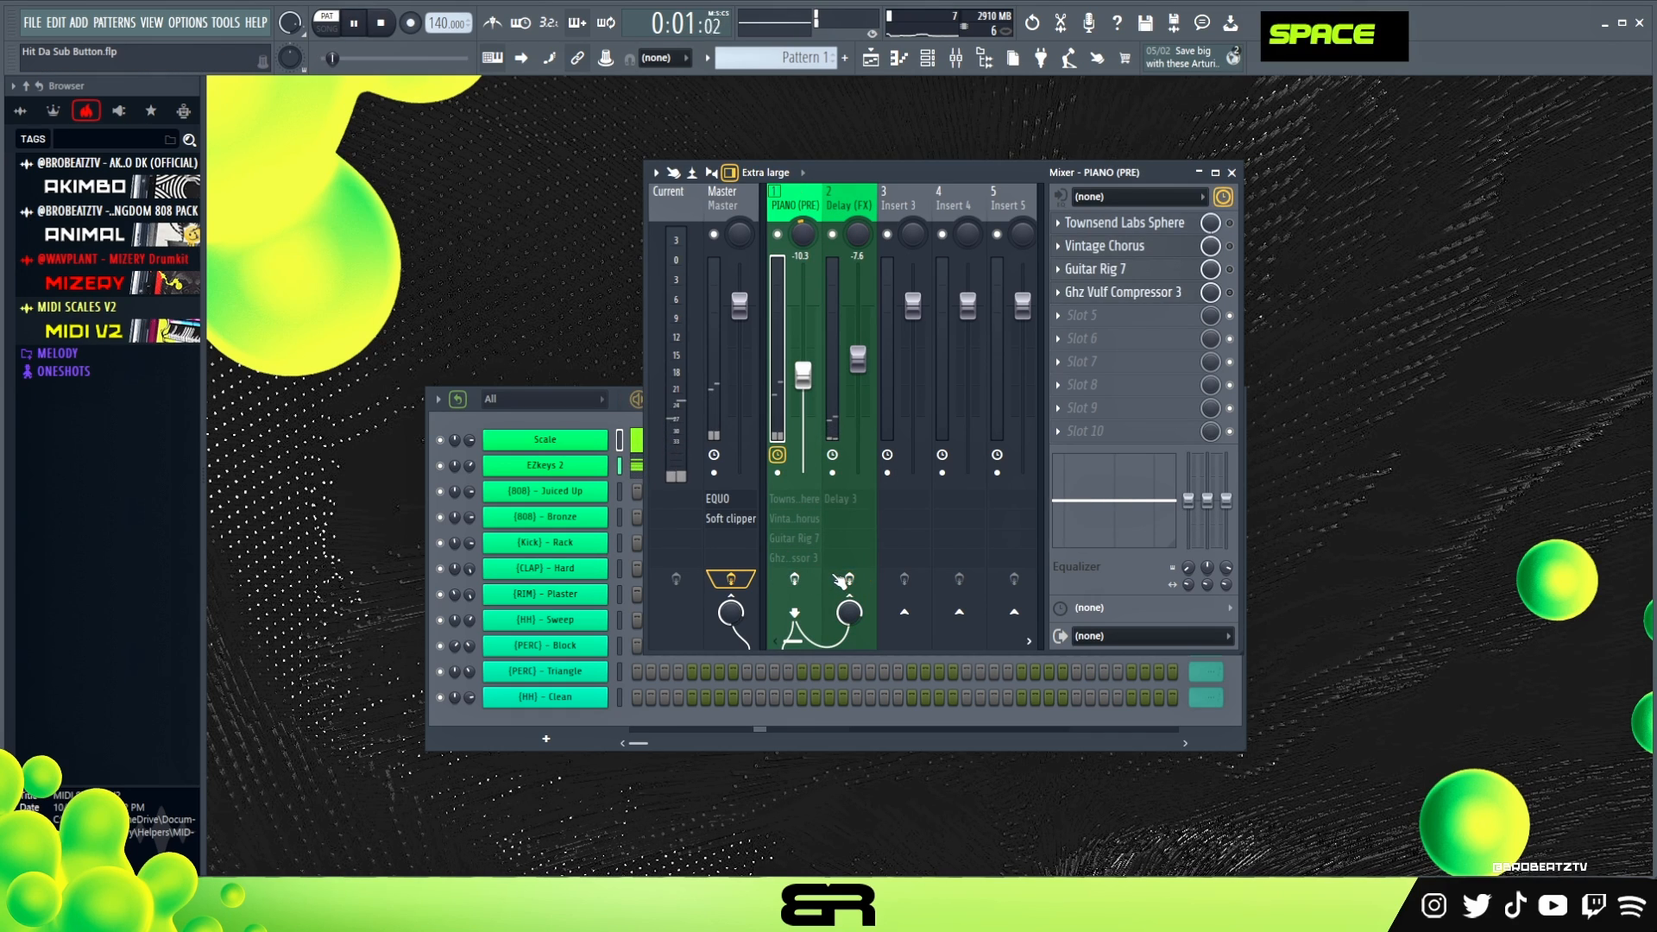
pyautogui.press('space')
# - Enable effects processing on the Delay (FX) and PIANO (PRE) mixer tracks and briefly play the pattern
pyautogui.click(846, 581)
pyautogui.click(800, 581)
pyautogui.press('space')
pyautogui.press('space')
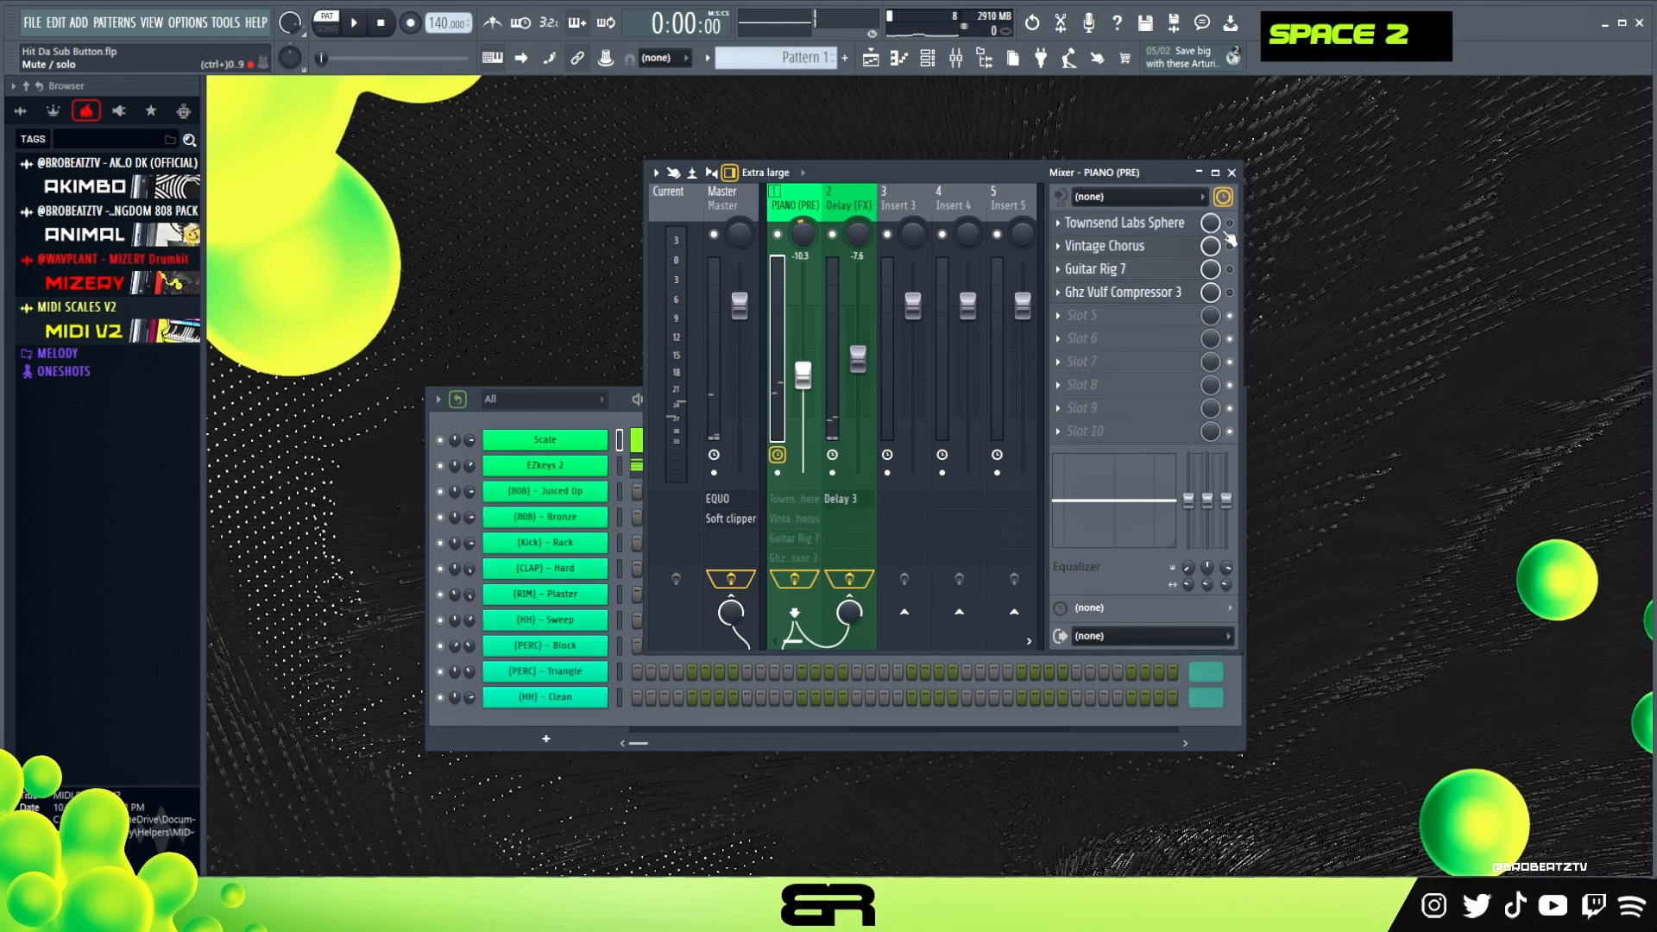
# - Switch on Townsend Labs Sphere, Vintage Chorus, Guitar Rig 7 and Ghz Vulf Compressor 3 on PIANO (PRE) and play the processed piano
pyautogui.click(1230, 224)
pyautogui.click(1230, 246)
pyautogui.click(1230, 269)
pyautogui.click(1230, 292)
pyautogui.press('space')
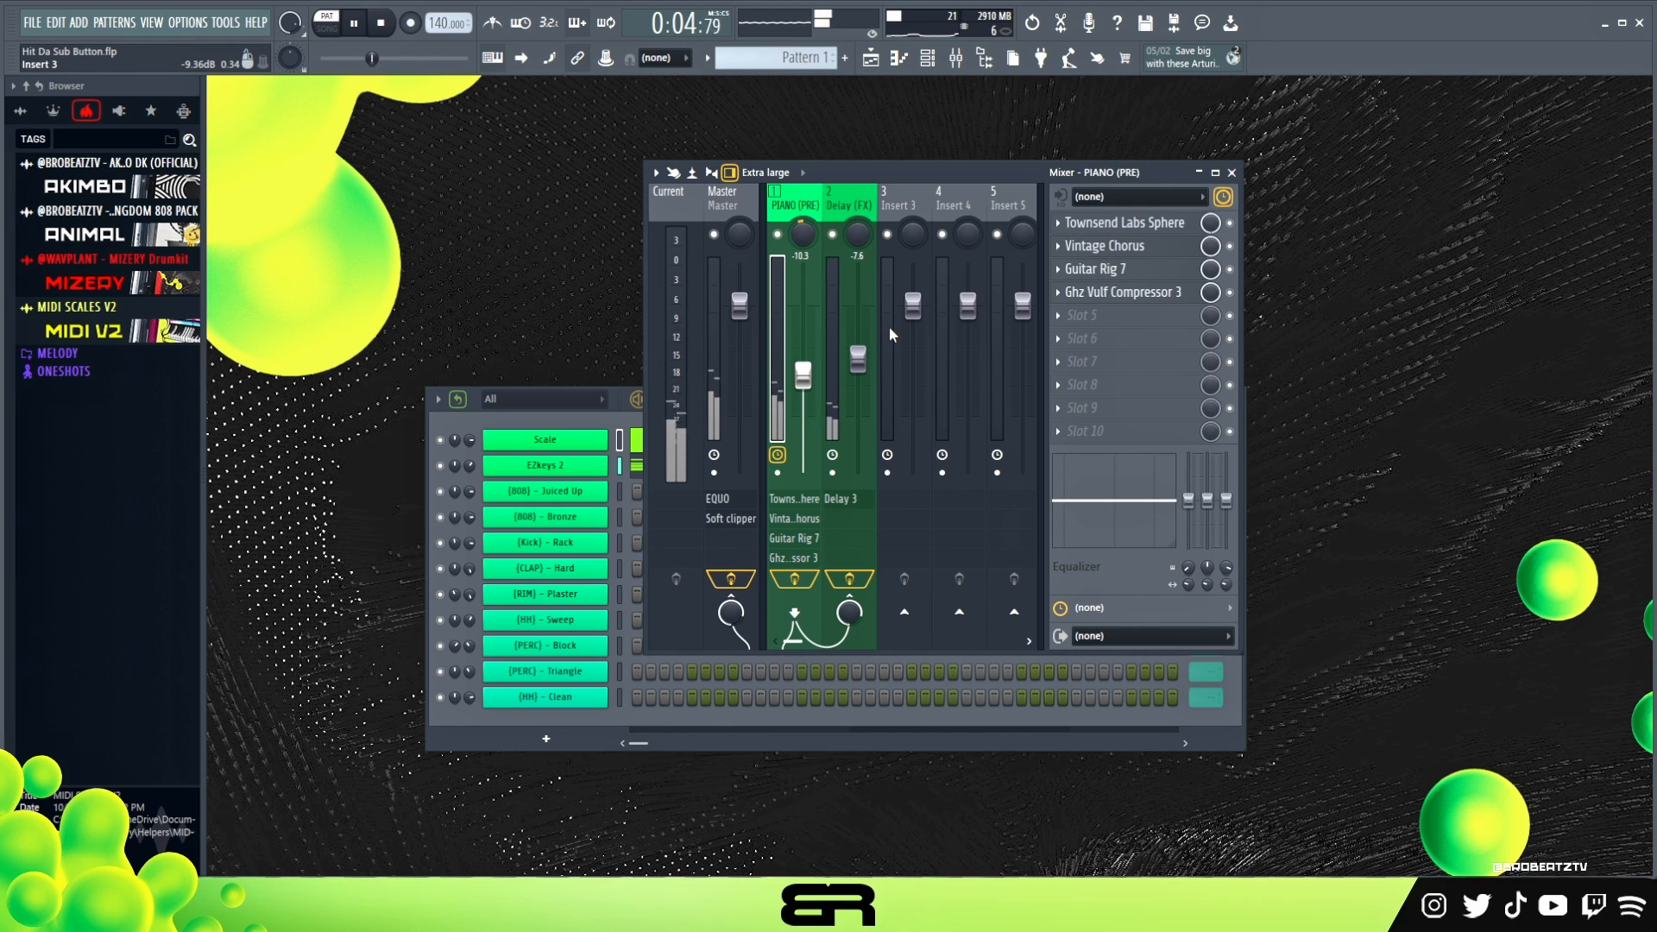
pyautogui.press('space')
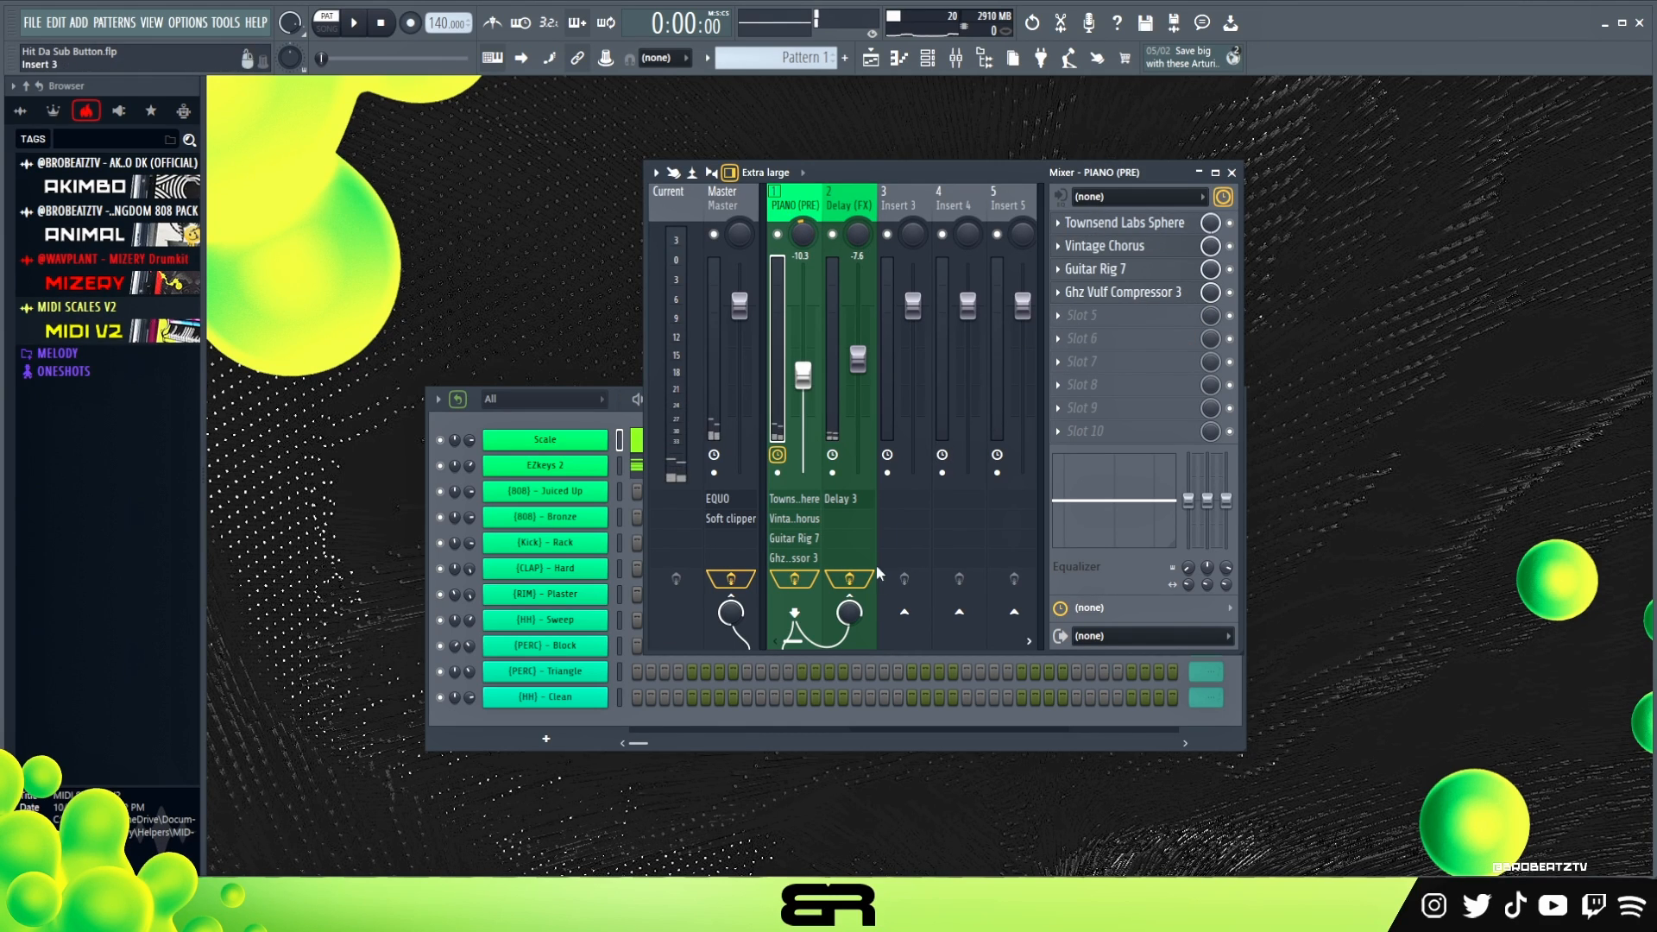
# - Switch off all four effects on PIANO (PRE), inspect Townsend Labs Sphere, and compare the dry piano with only that effect enabled
pyautogui.click(1230, 247)
pyautogui.click(1230, 270)
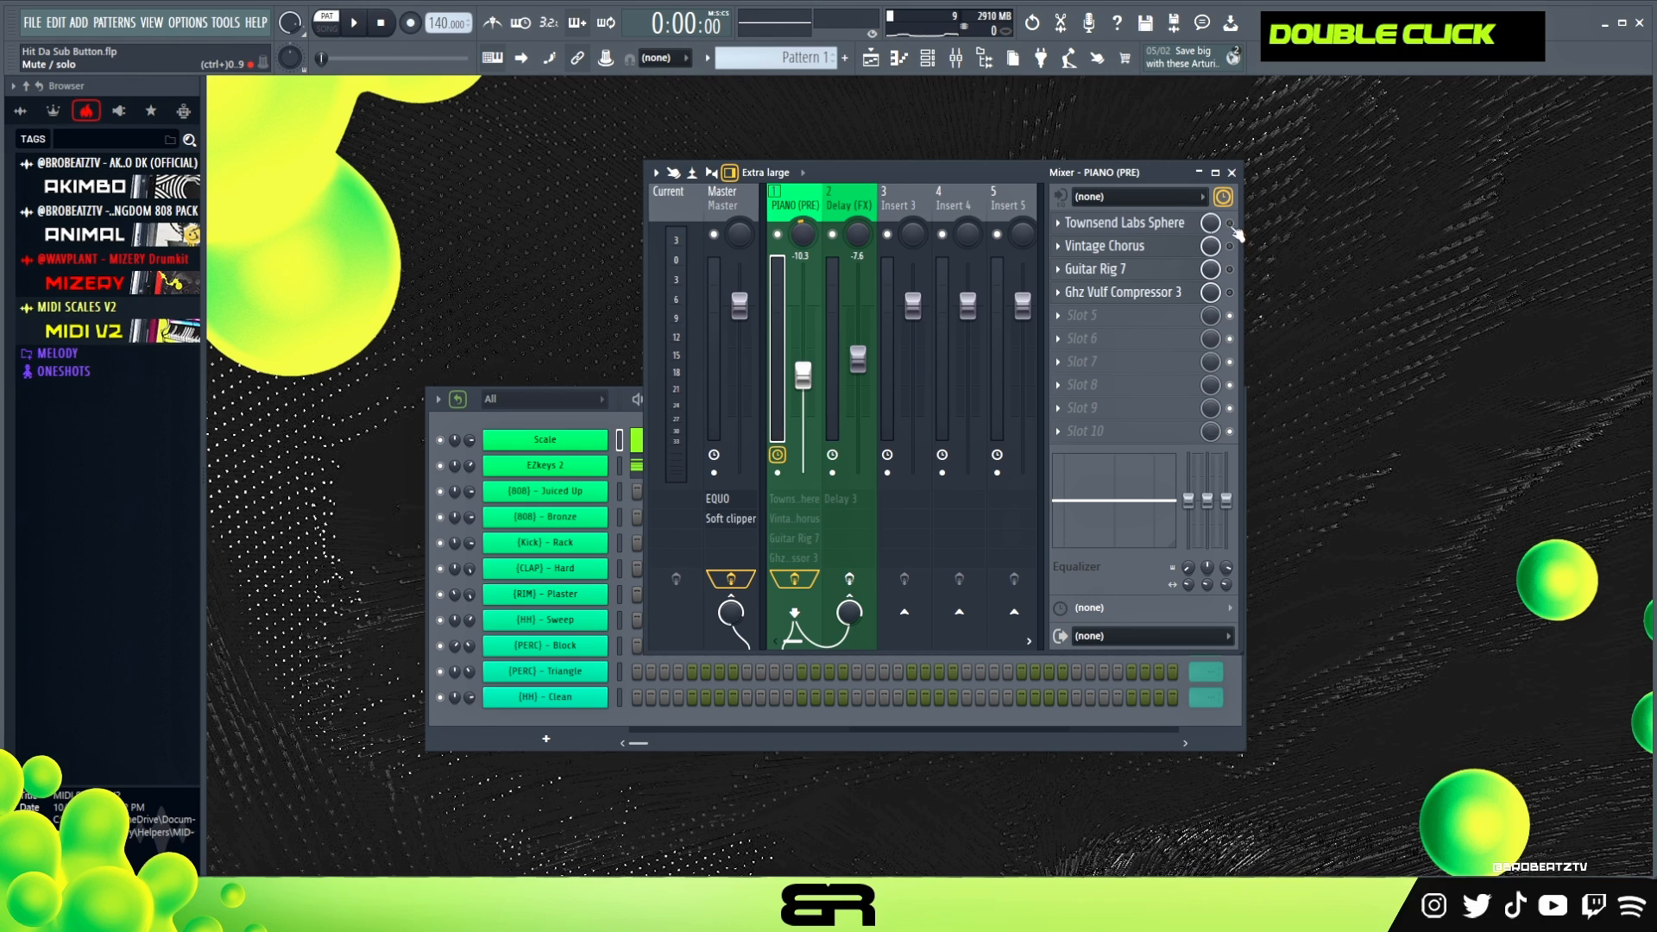
pyautogui.click(1157, 227)
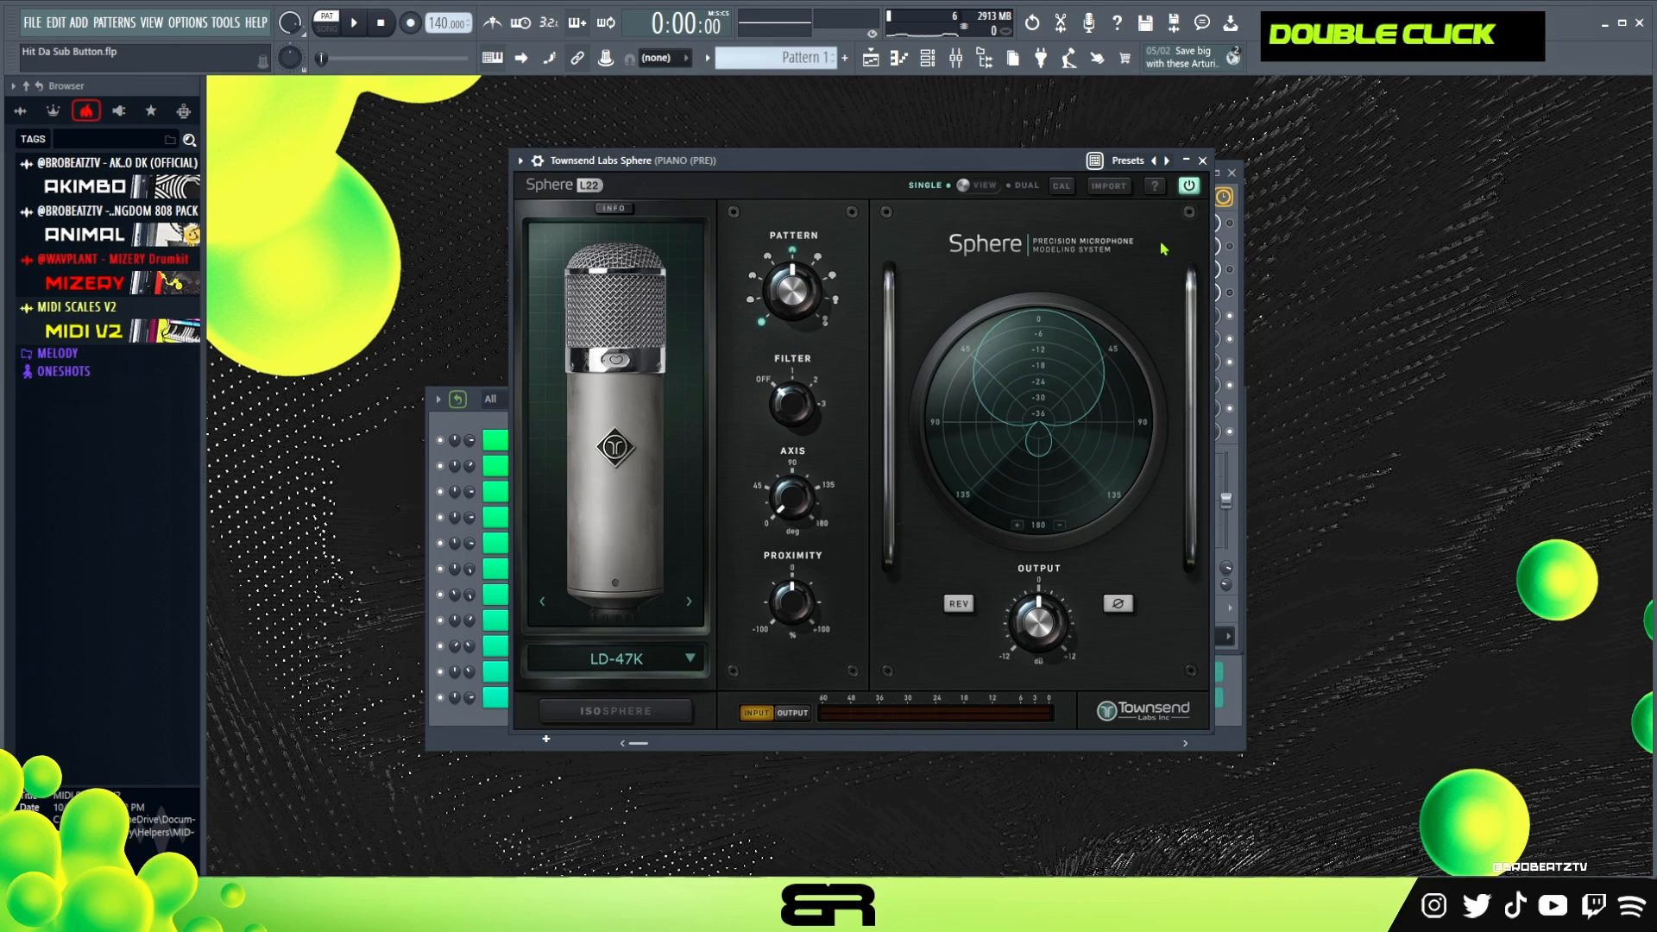
pyautogui.click(1205, 161)
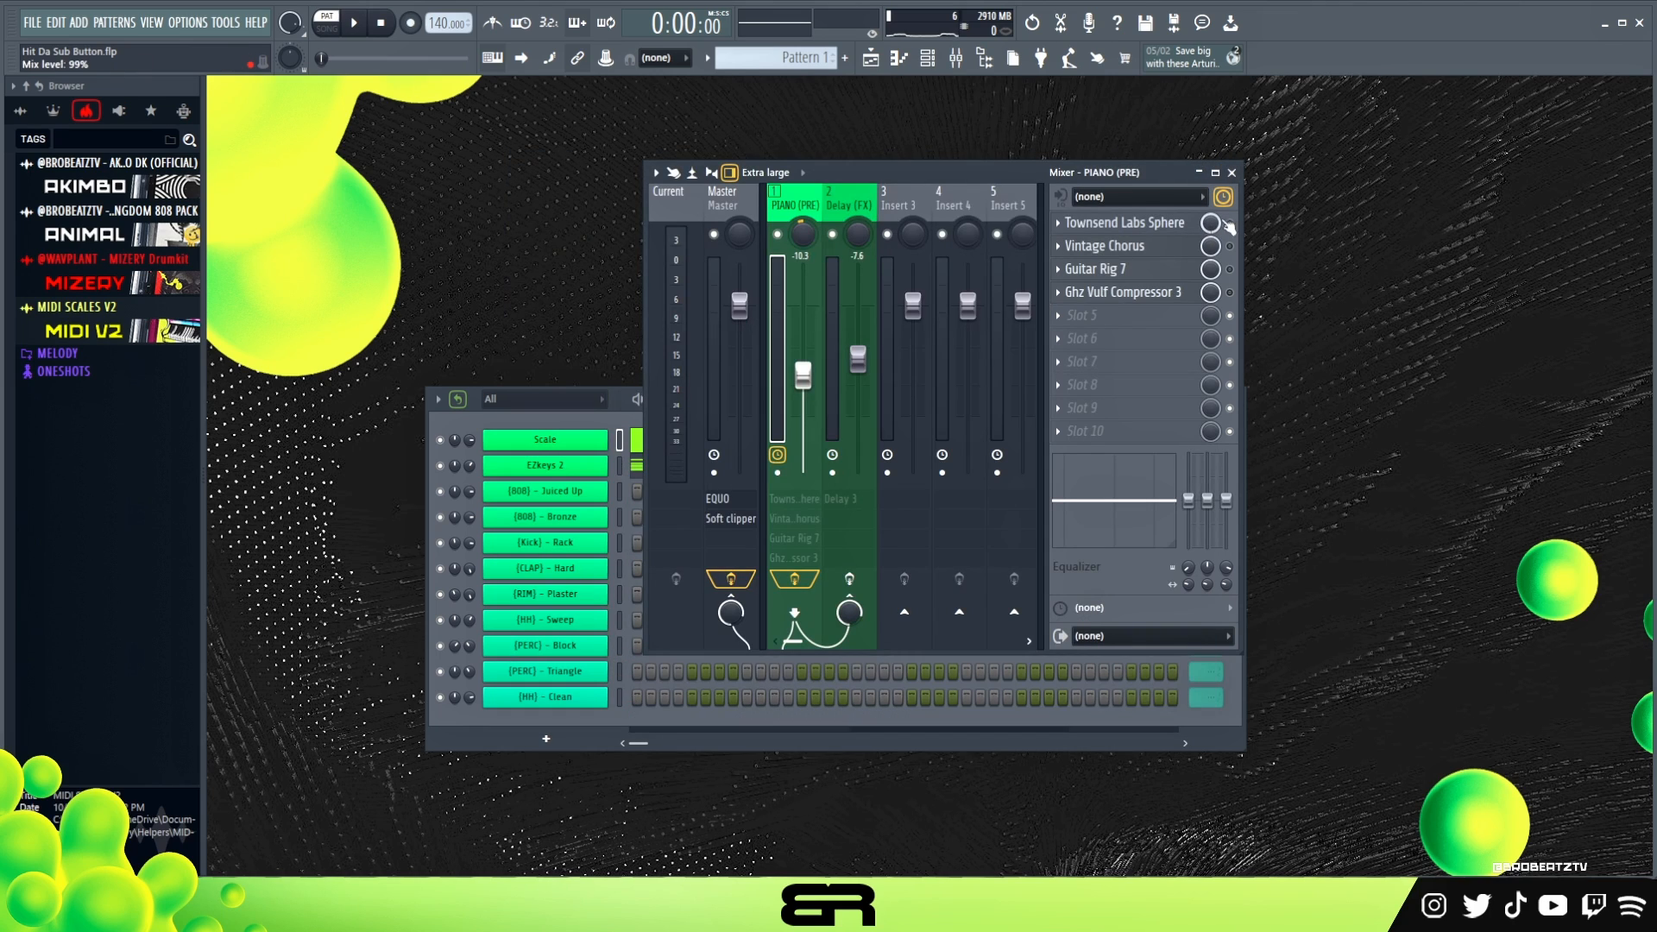
pyautogui.press('space')
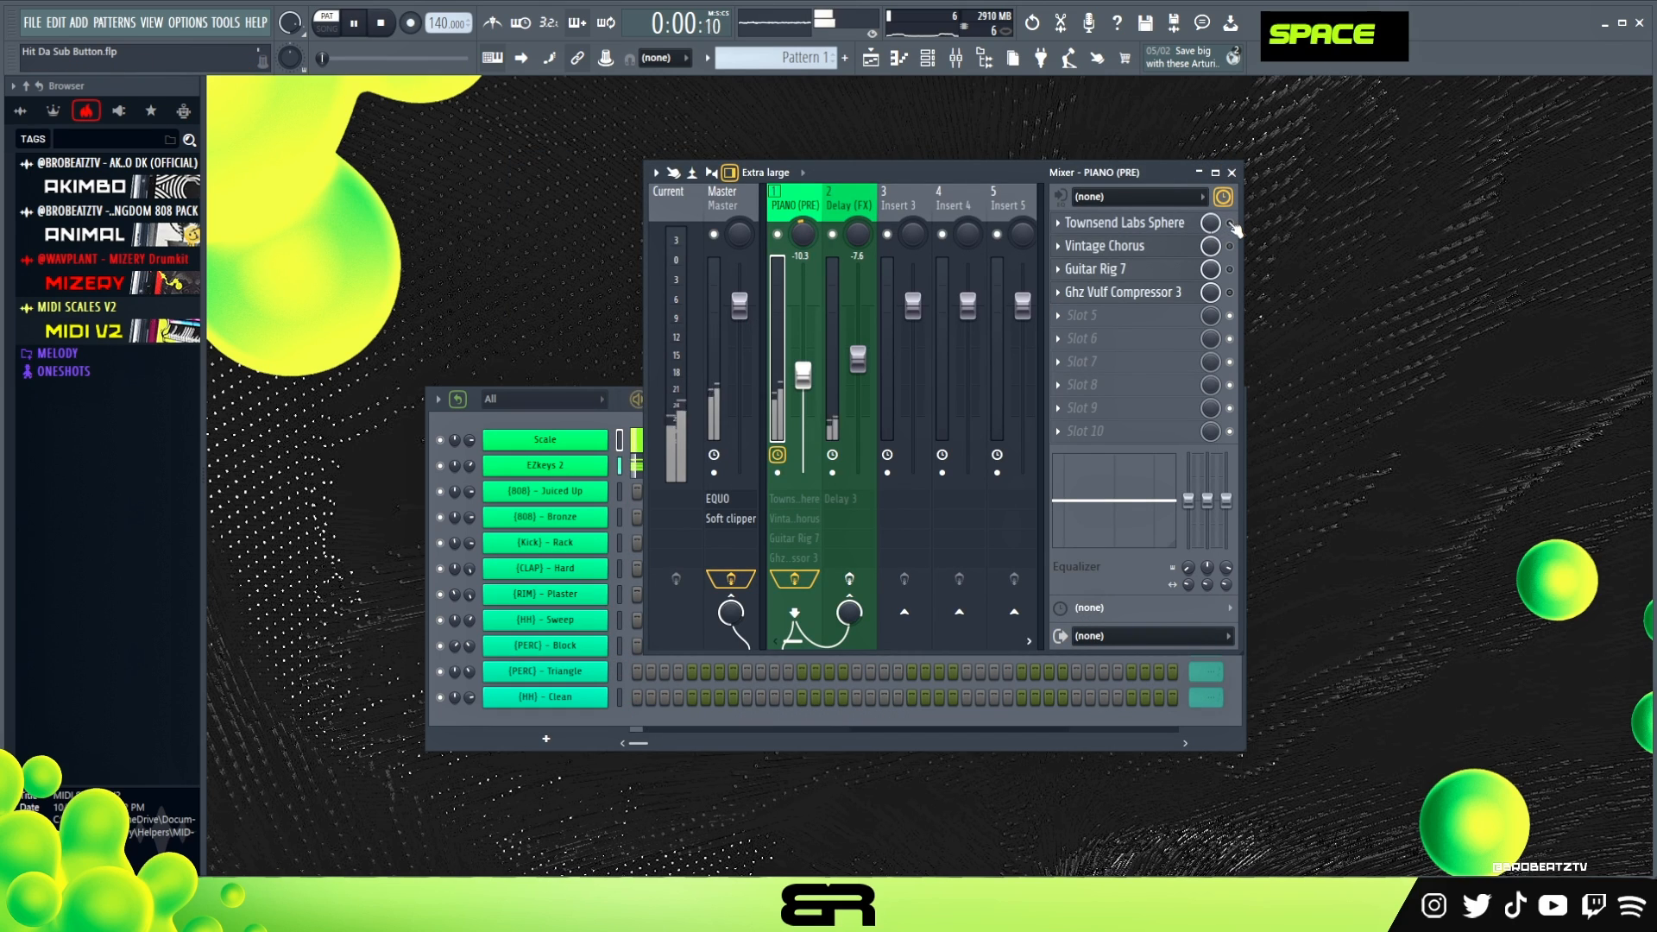
pyautogui.press('space')
pyautogui.press('space')
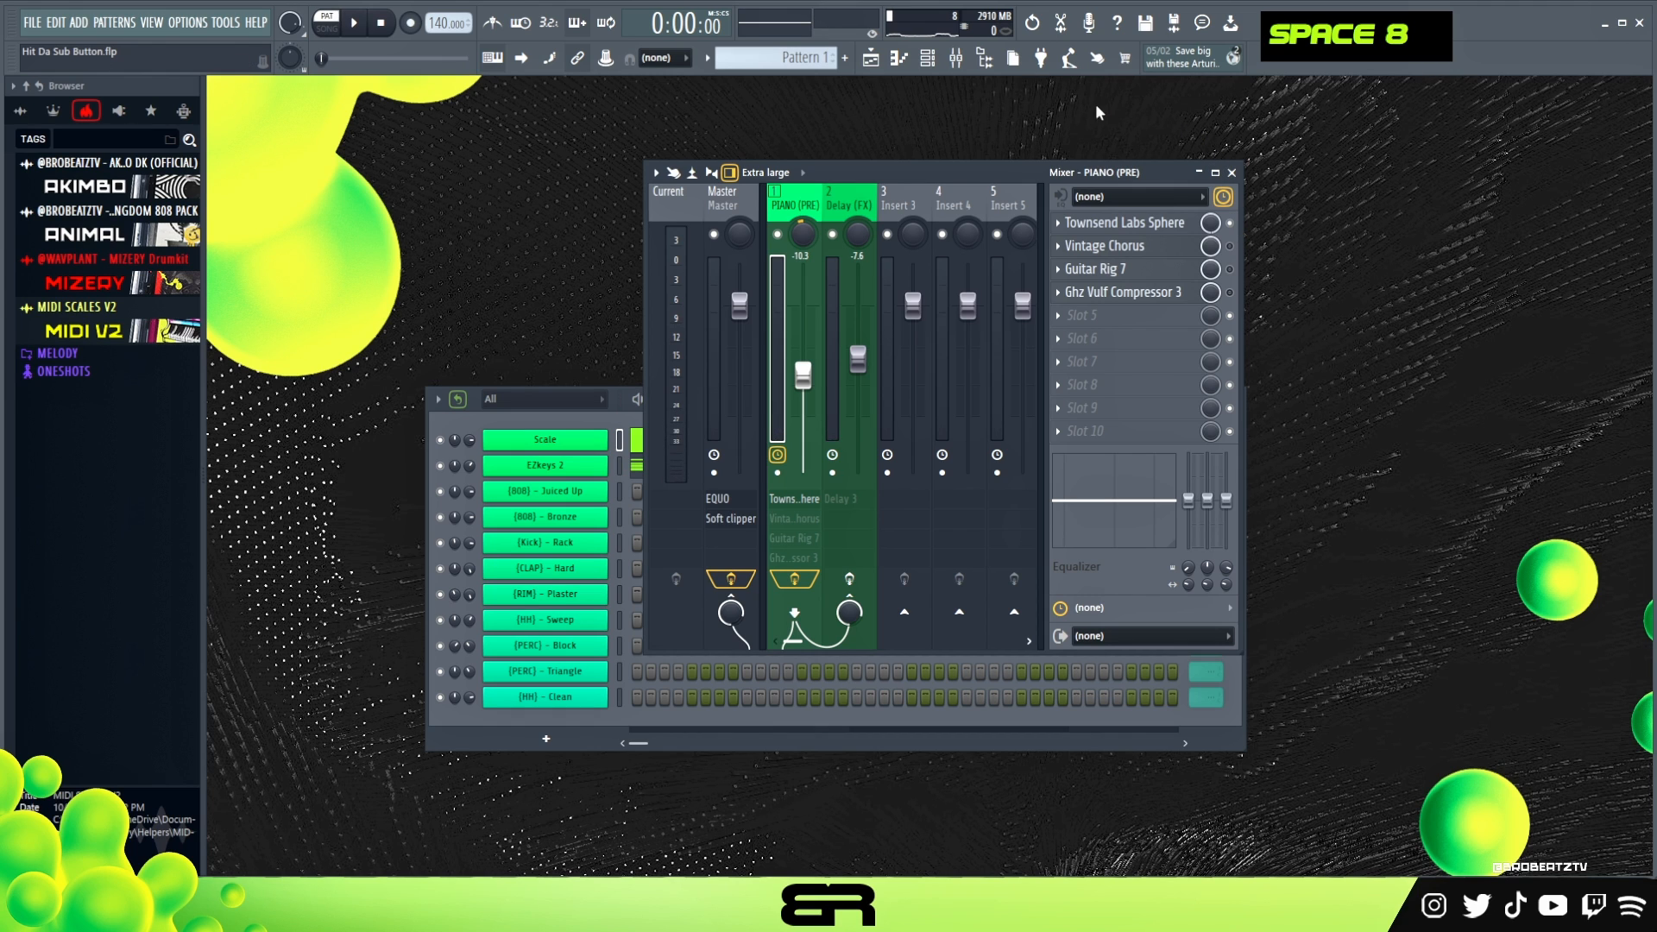
# - Inspect Vintage Chorus on PIANO (PRE), switch it back on, and play the pattern repeatedly to compare its sound
pyautogui.click(1129, 247)
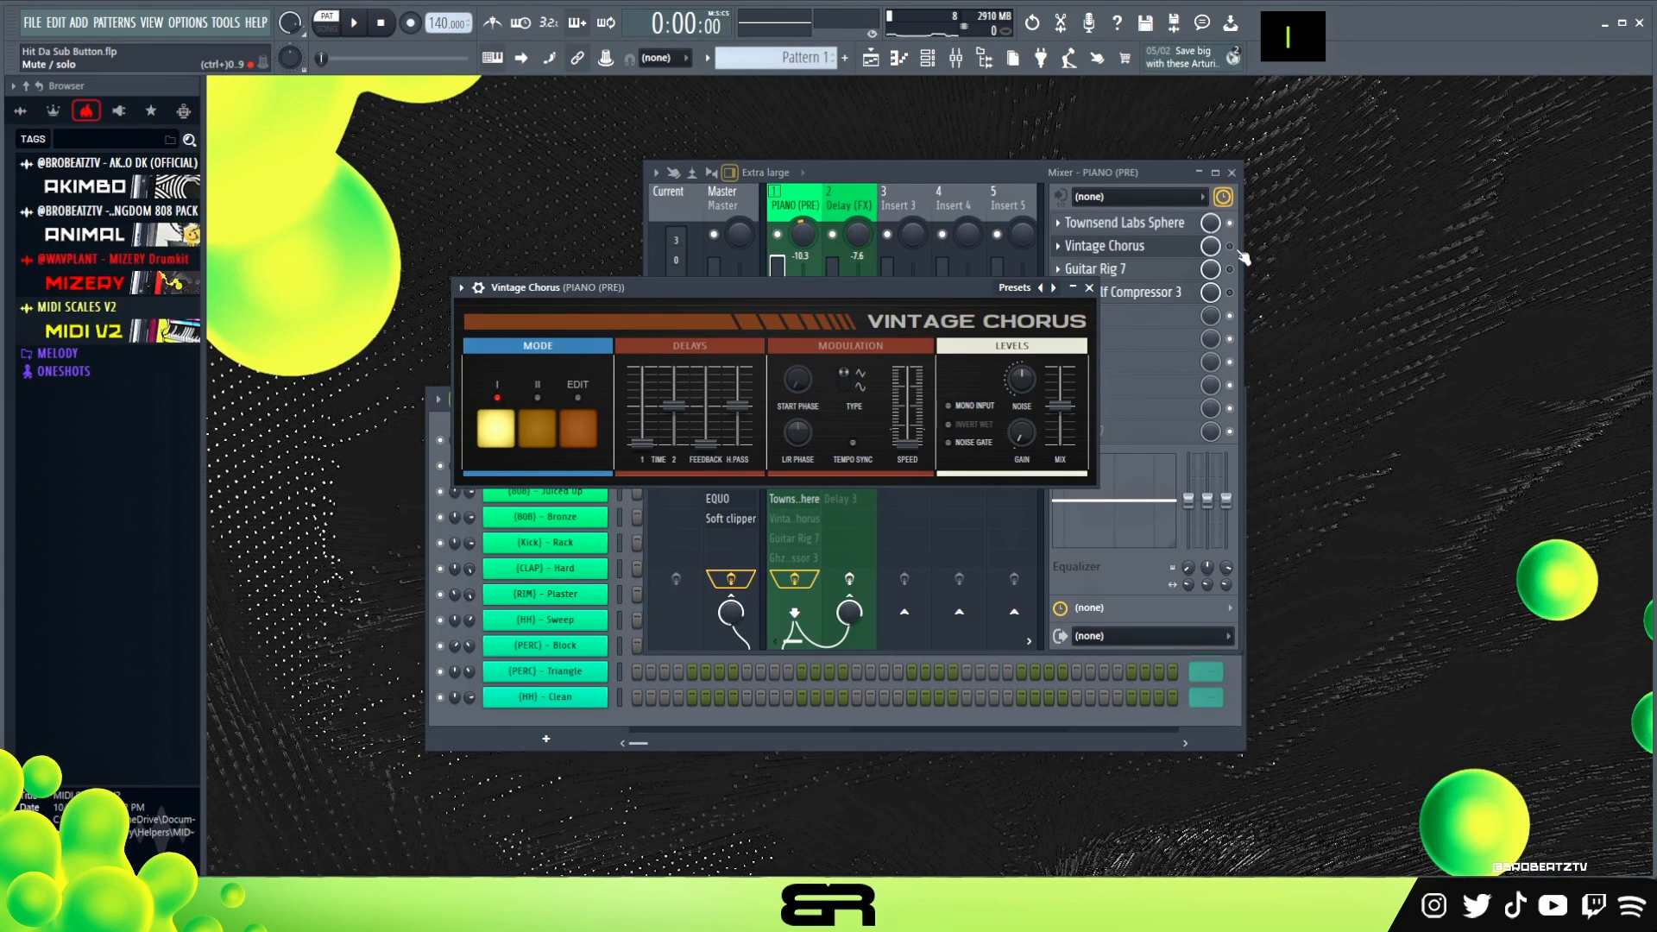
pyautogui.doubleClick(1240, 250)
pyautogui.press('space')
pyautogui.press('space')
pyautogui.press('space')
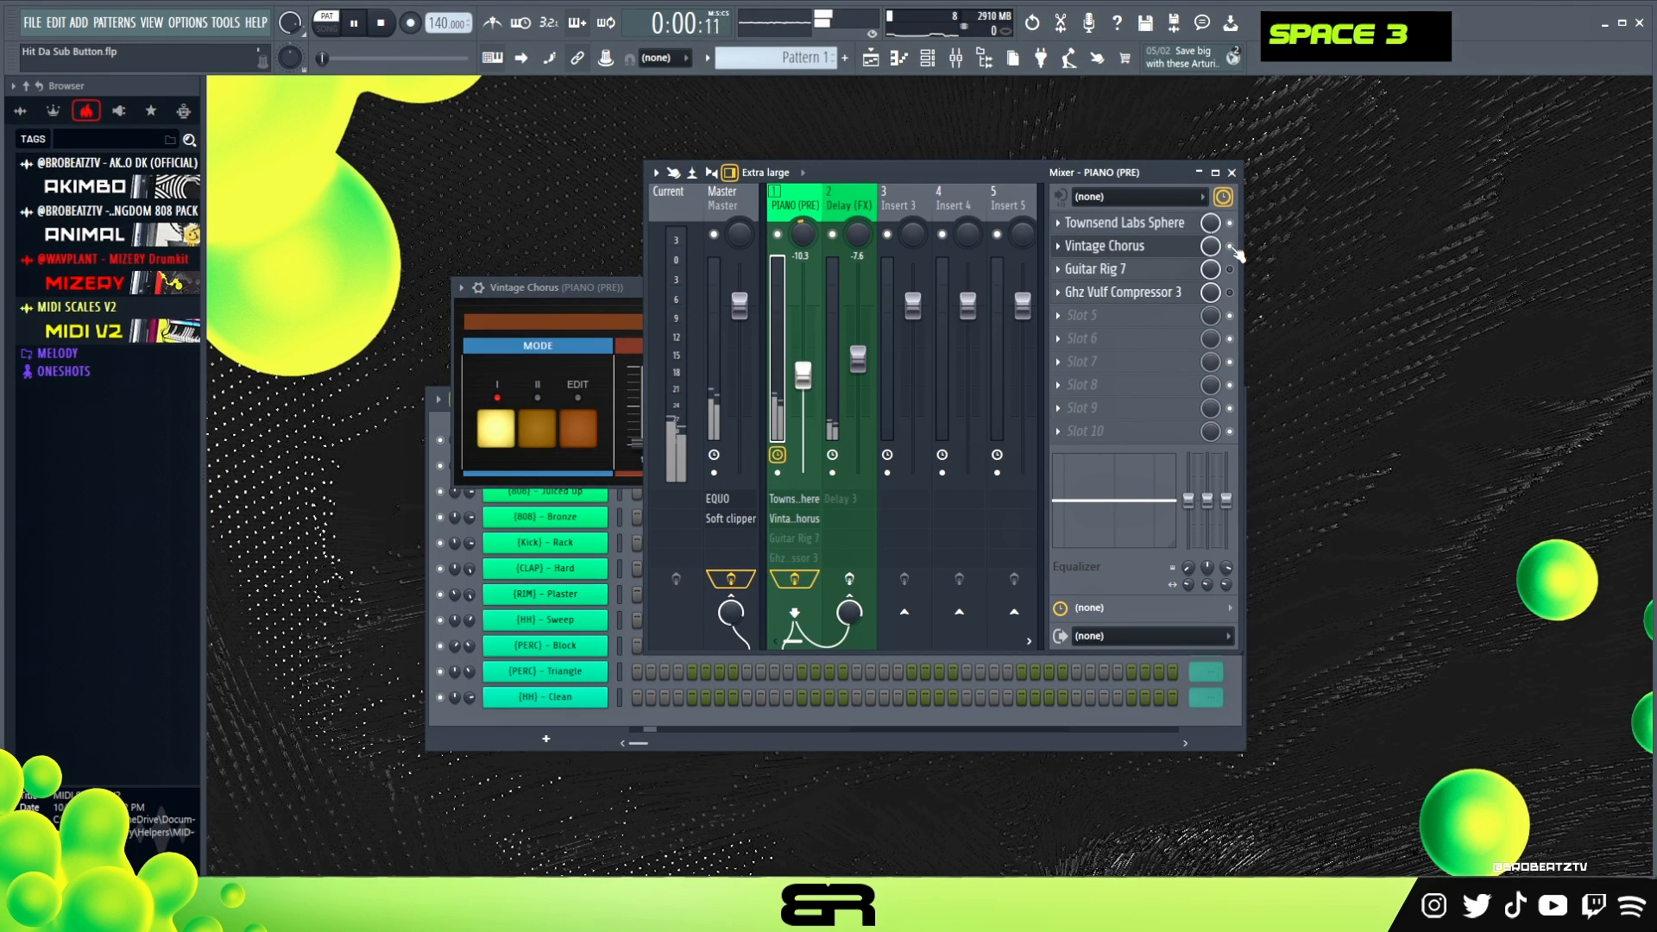
pyautogui.press('space')
pyautogui.press('space')
pyautogui.press('space')
pyautogui.press('space')
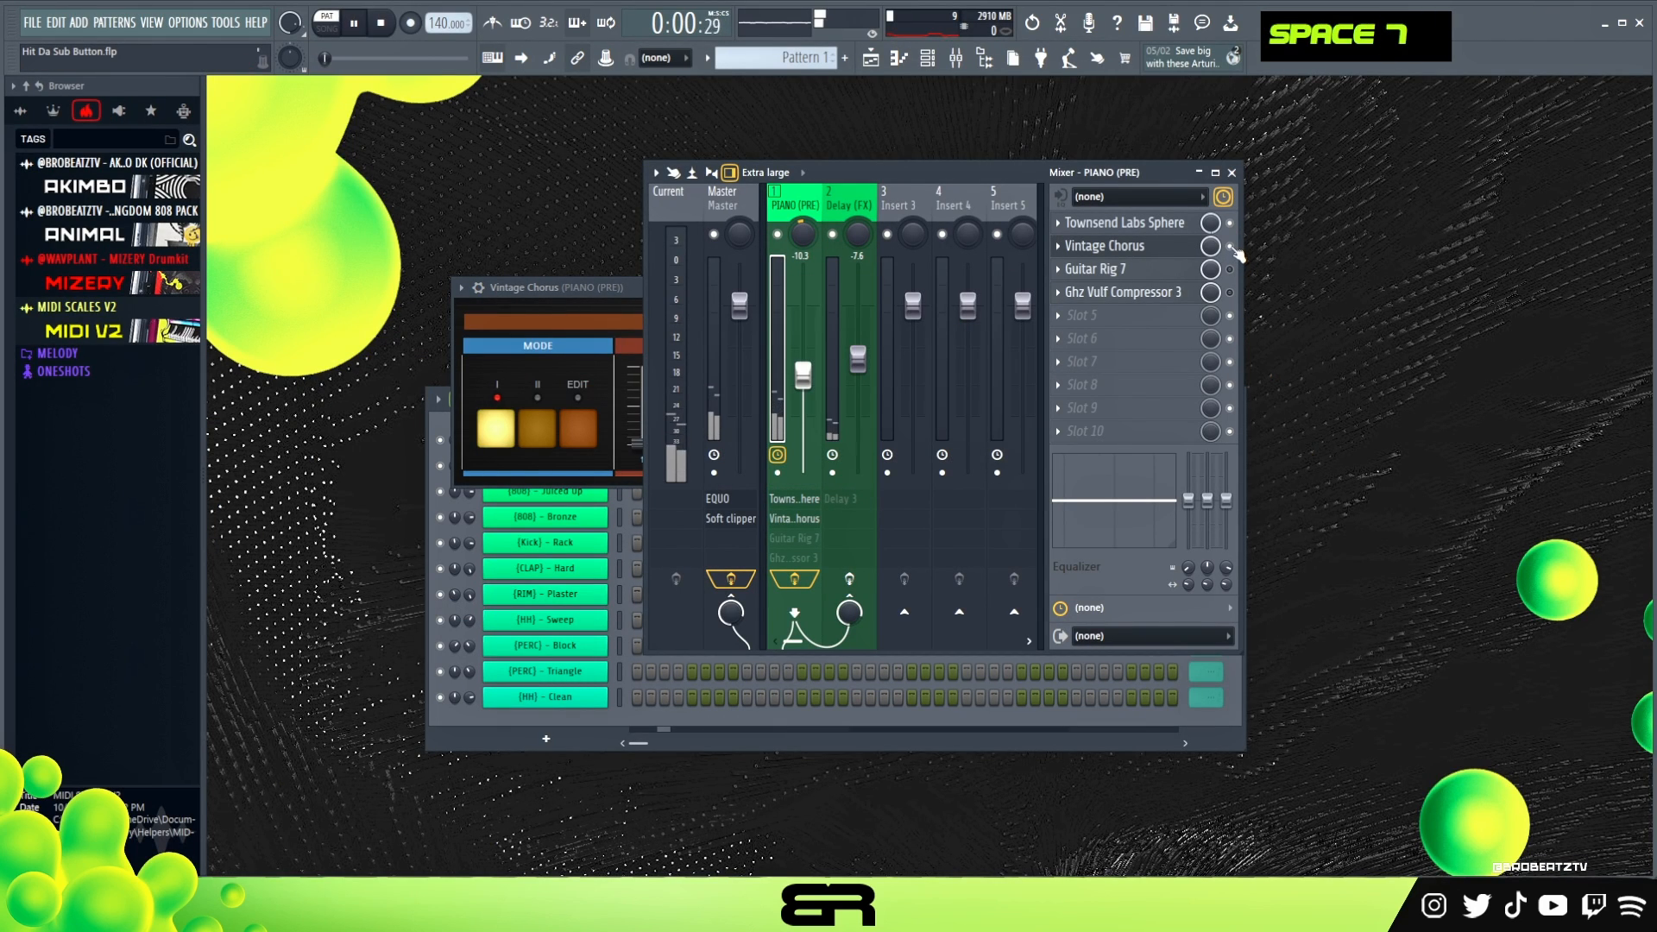
pyautogui.press('space')
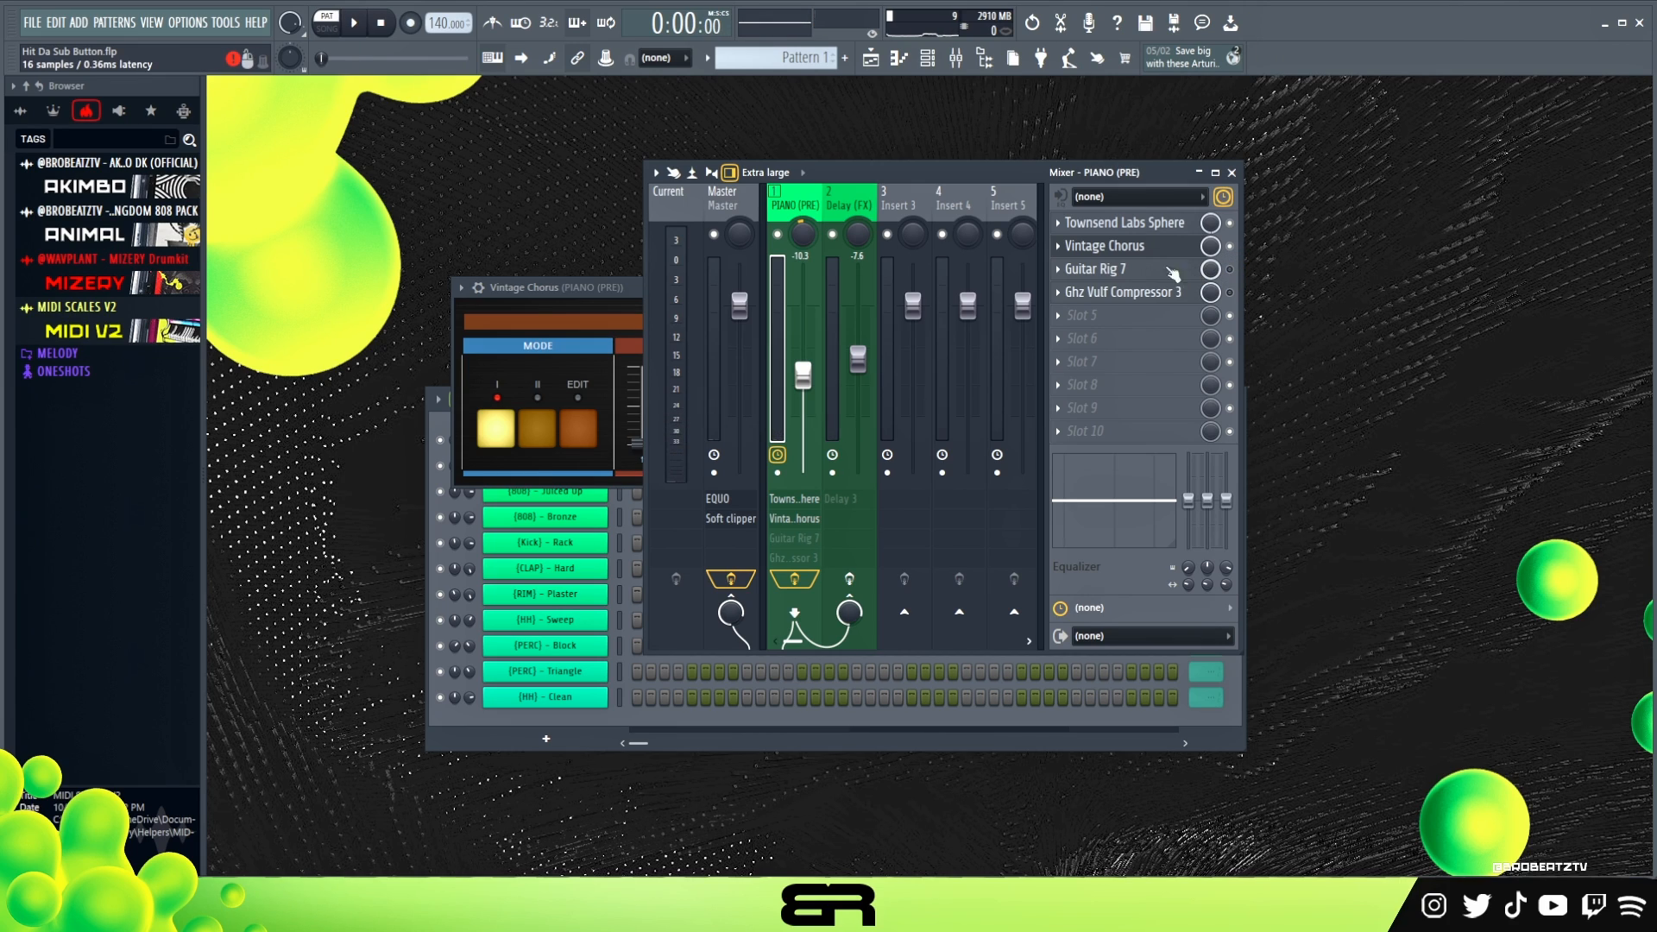
# - Switch on Guitar Rig 7 on PIANO (PRE), inspect its Old Guitar Tapes chain, and play the piano through it
pyautogui.click(1230, 270)
pyautogui.click(794, 538)
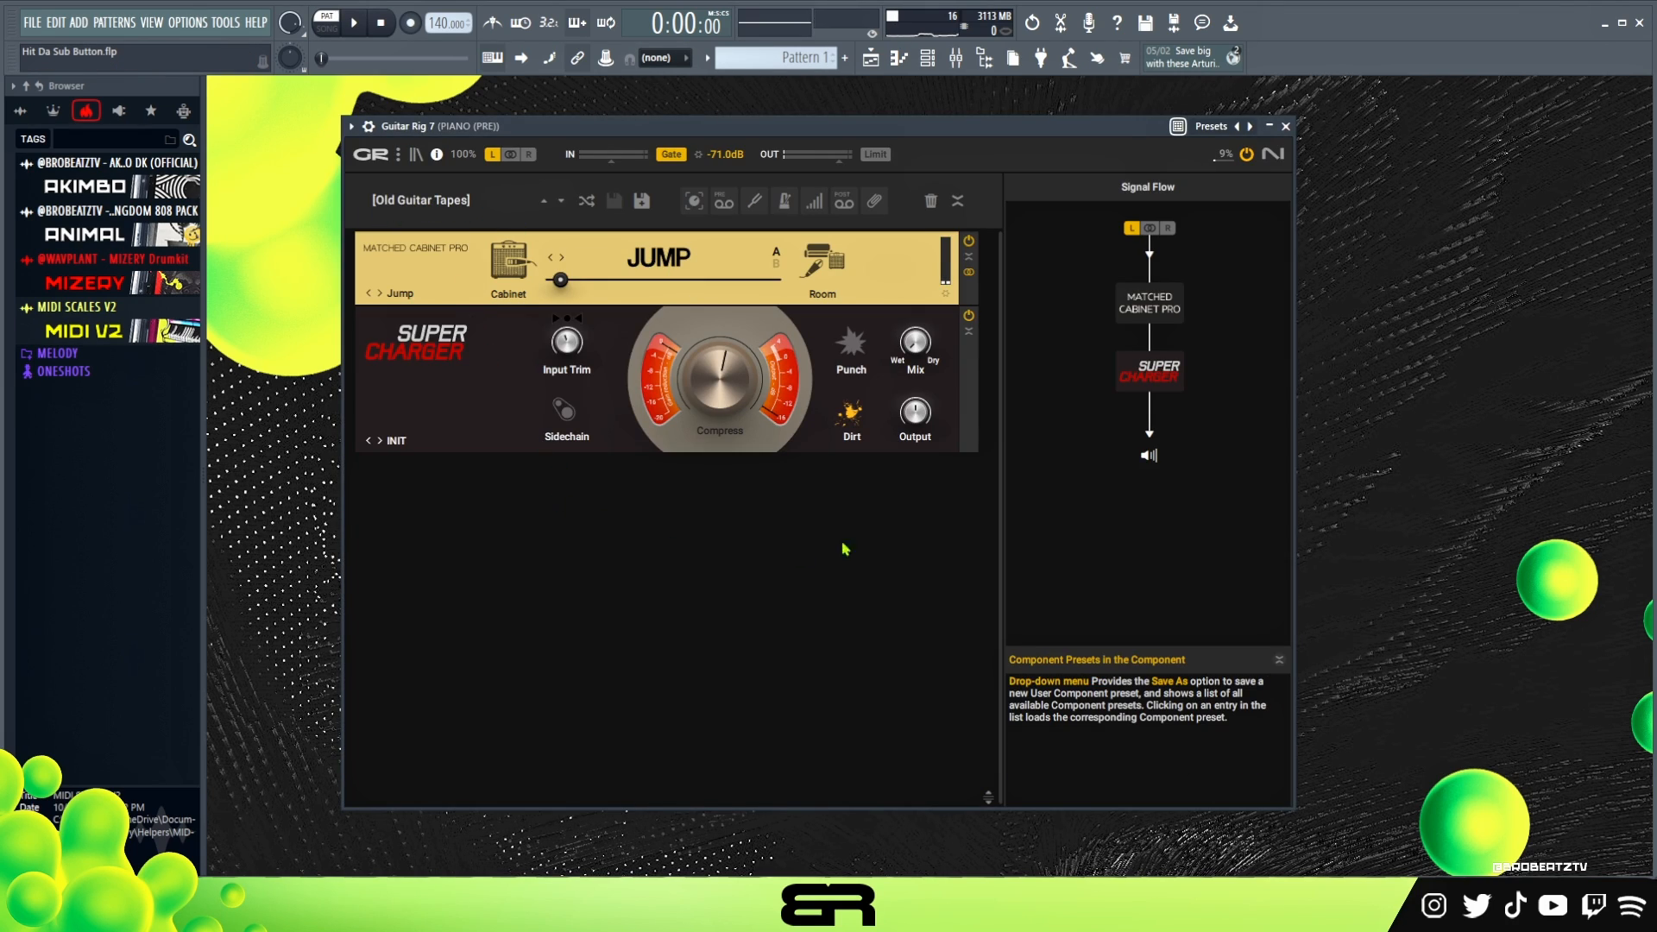
pyautogui.click(1288, 127)
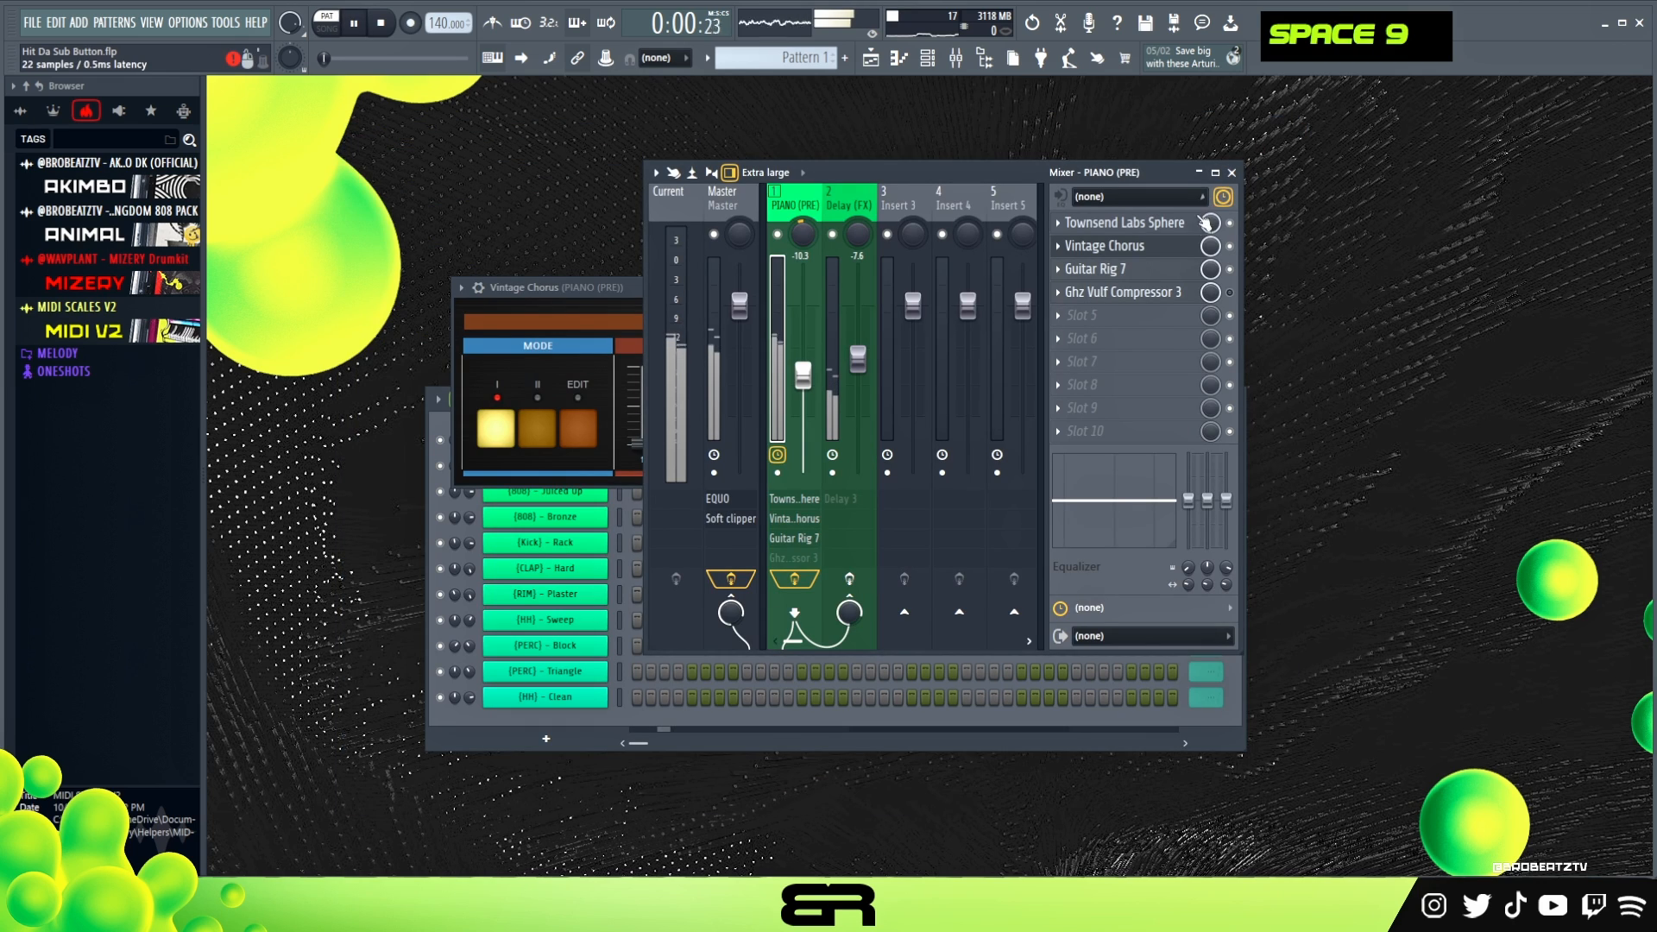
pyautogui.press('space')
pyautogui.press('space')
pyautogui.press('space')
pyautogui.press('space')
pyautogui.press('space')
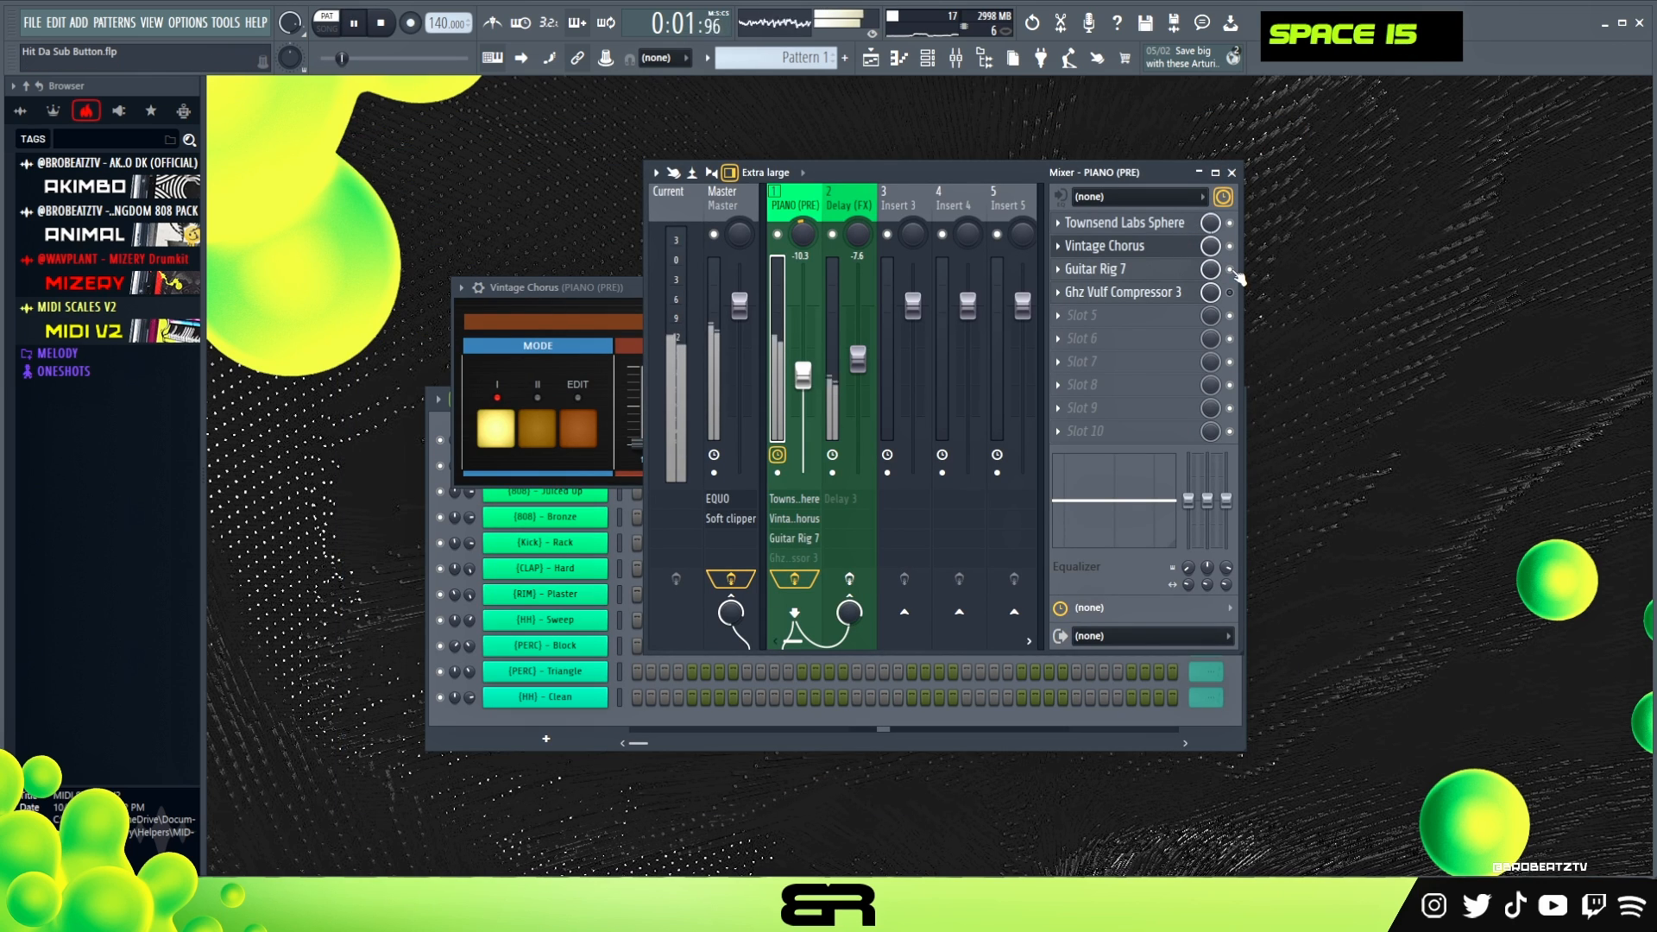
pyautogui.press('space')
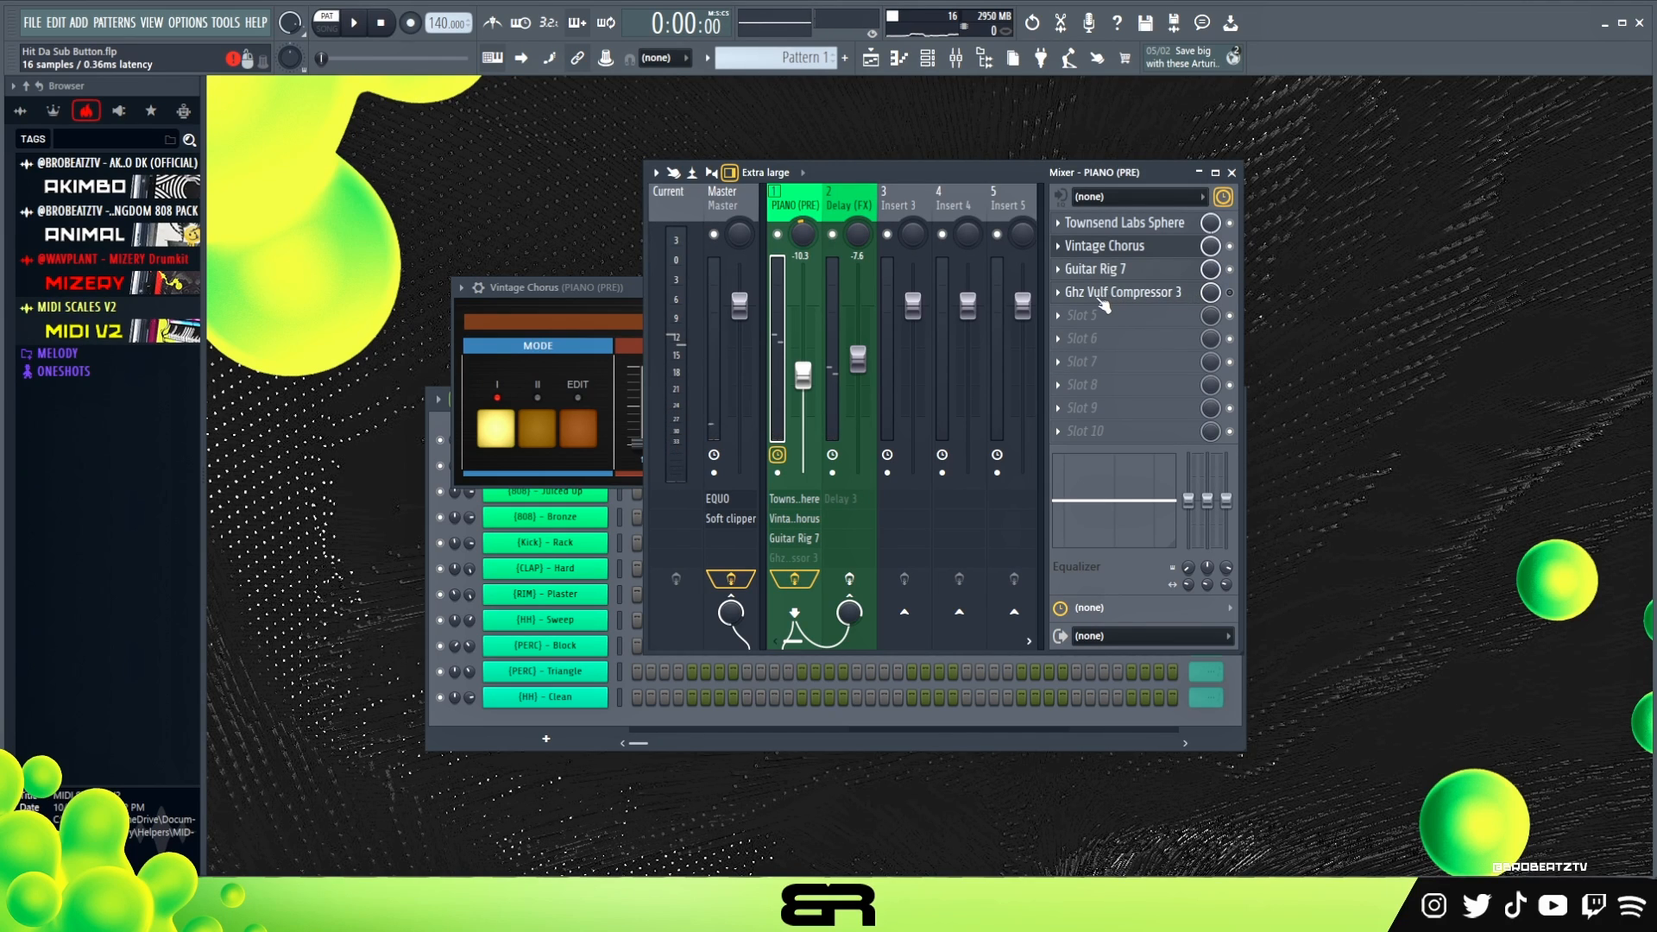
# - Switch on Ghz Vulf Compressor 3, show its settings, and play the piano through it
pyautogui.doubleClick(1161, 294)
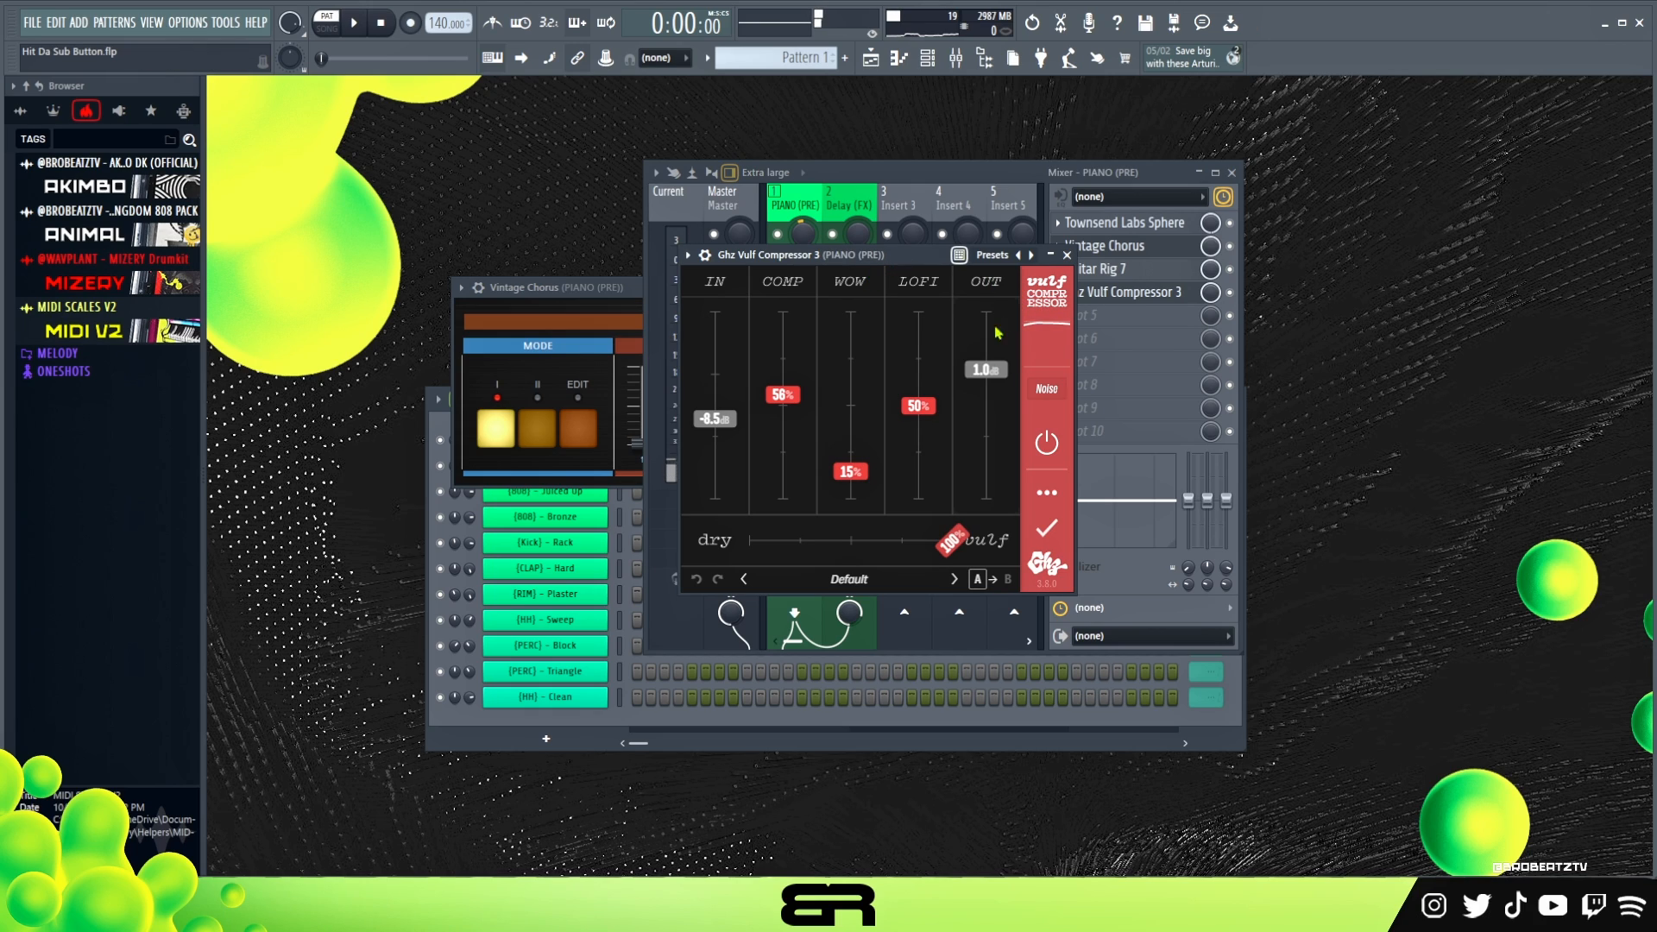
pyautogui.press('space')
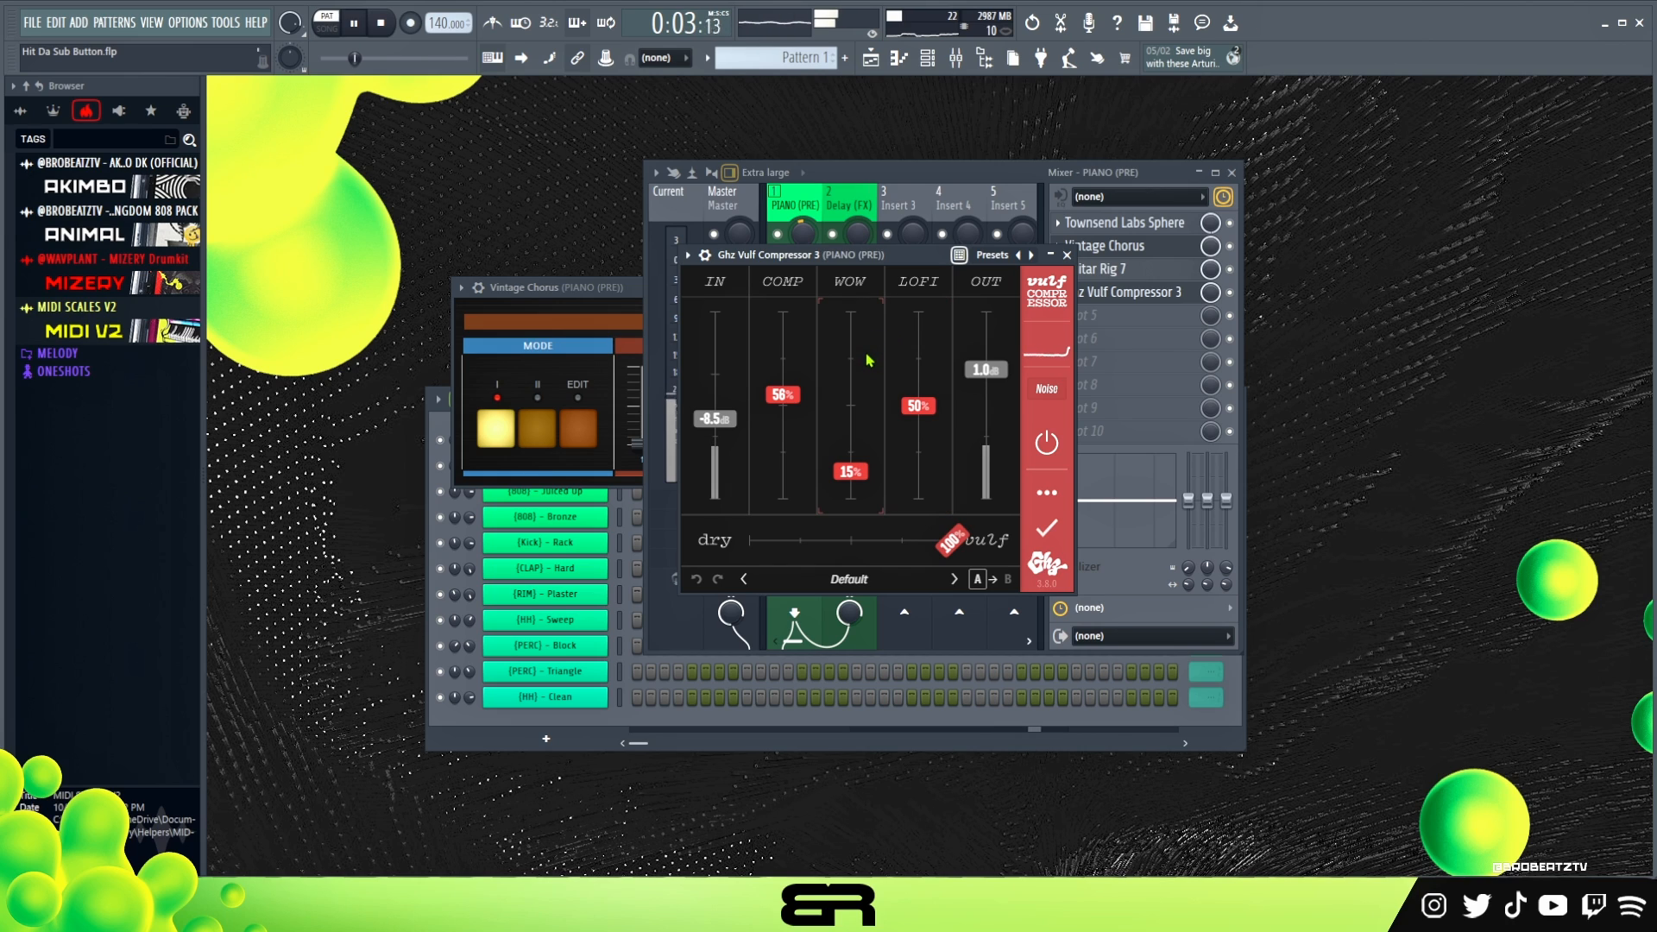
pyautogui.press('space')
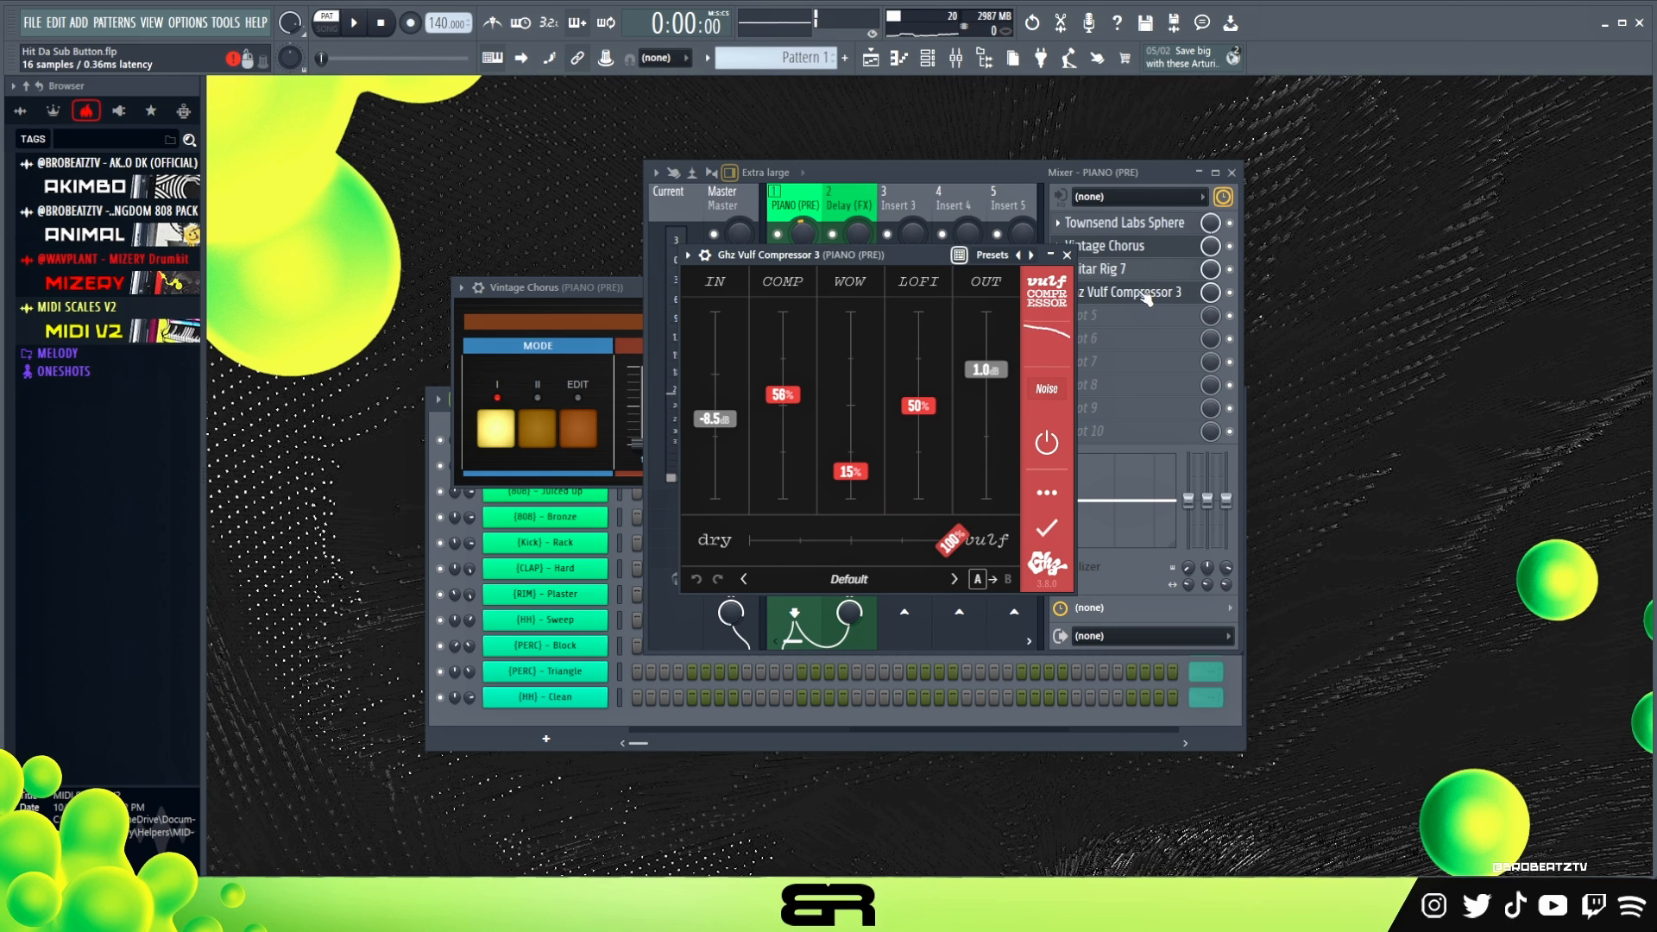
# - Set COMP to 58% in Ghz Vulf Compressor 3 while the pattern plays, and close the plugin
pyautogui.moveTo(1002, 262); pyautogui.dragTo(955, 311)
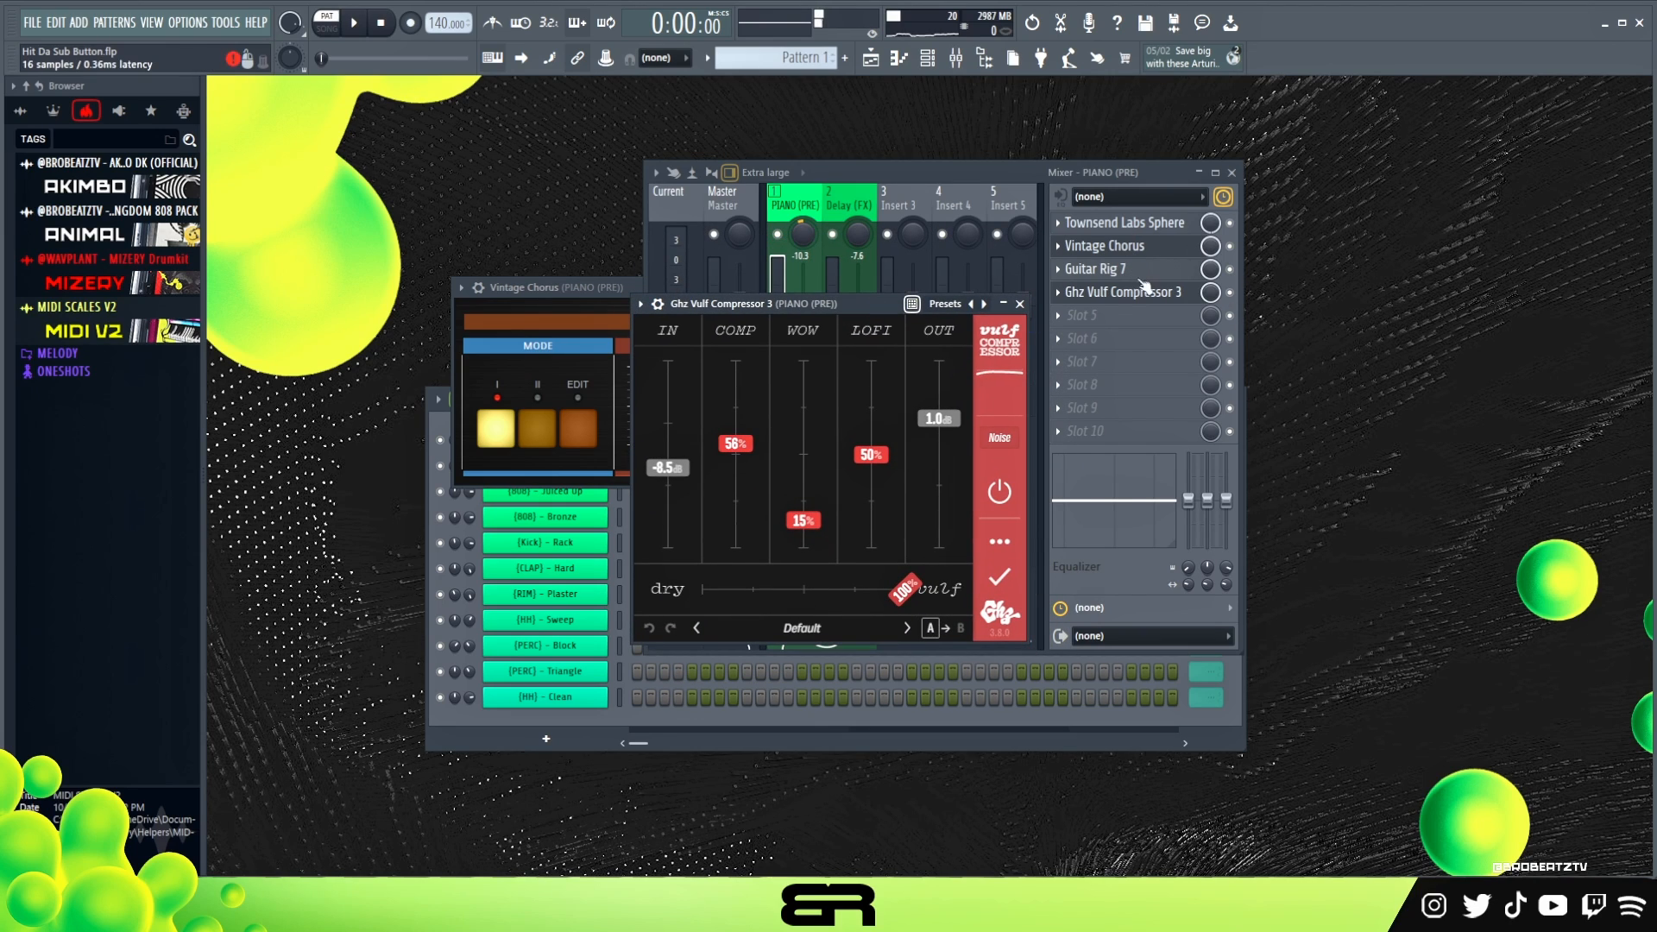
pyautogui.moveTo(823, 302); pyautogui.dragTo(851, 221)
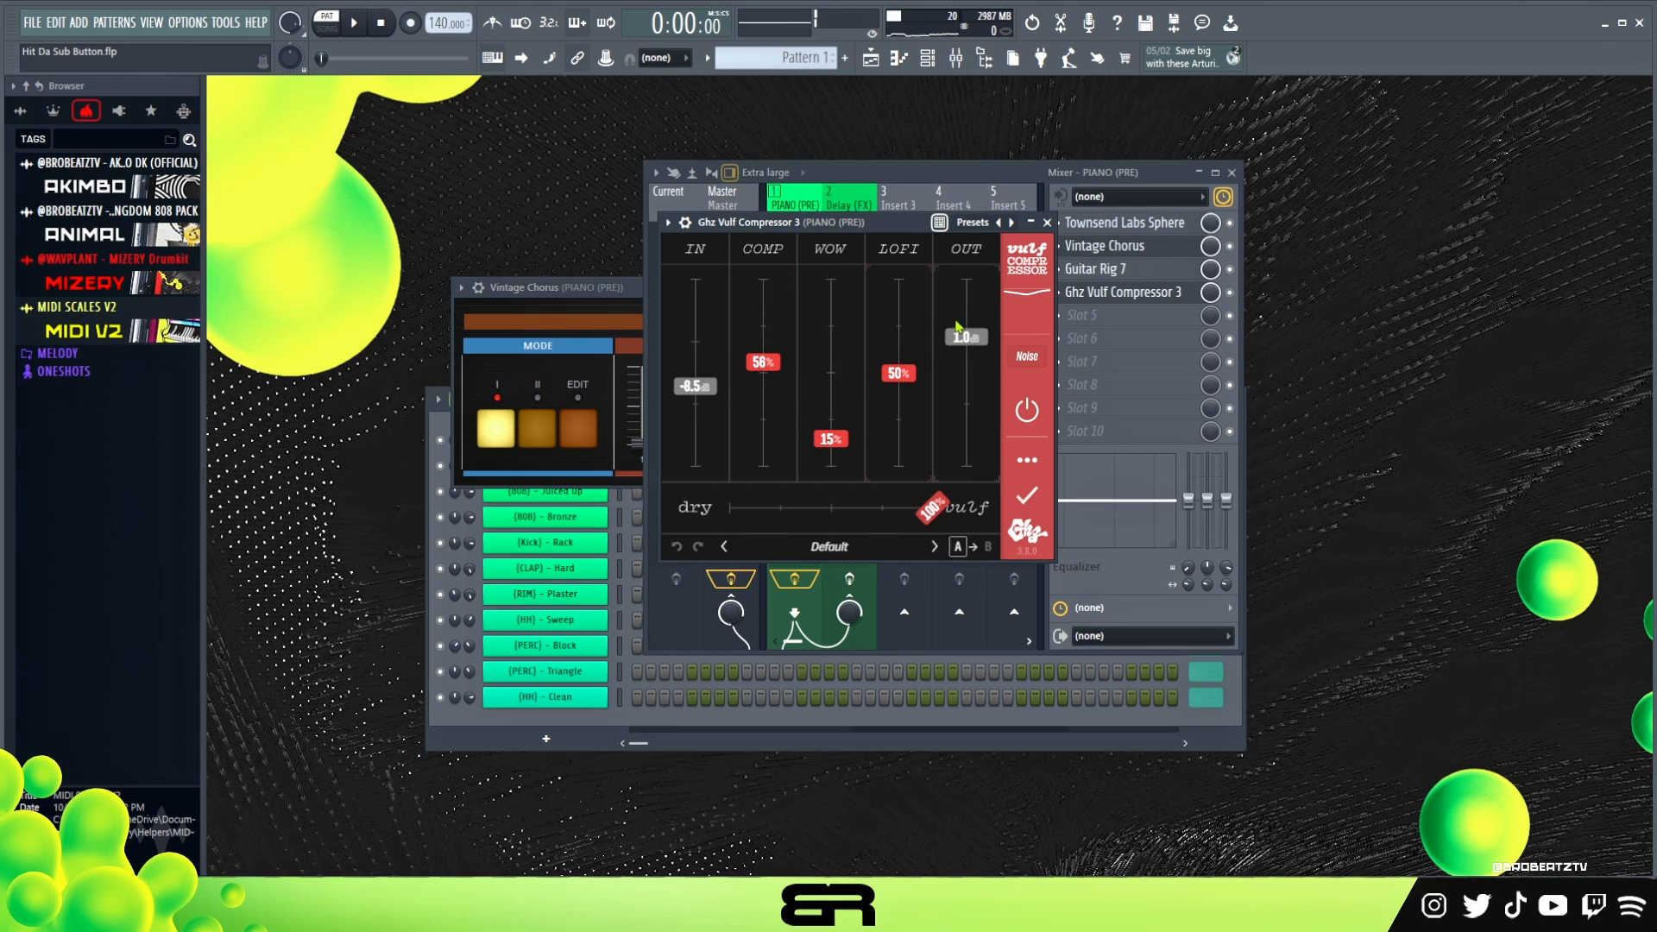
pyautogui.press('space')
pyautogui.moveTo(764, 362)
pyautogui.mouseDown()
pyautogui.moveTo(771, 261)
pyautogui.moveTo(766, 385)
pyautogui.moveTo(765, 359)
pyautogui.mouseUp()
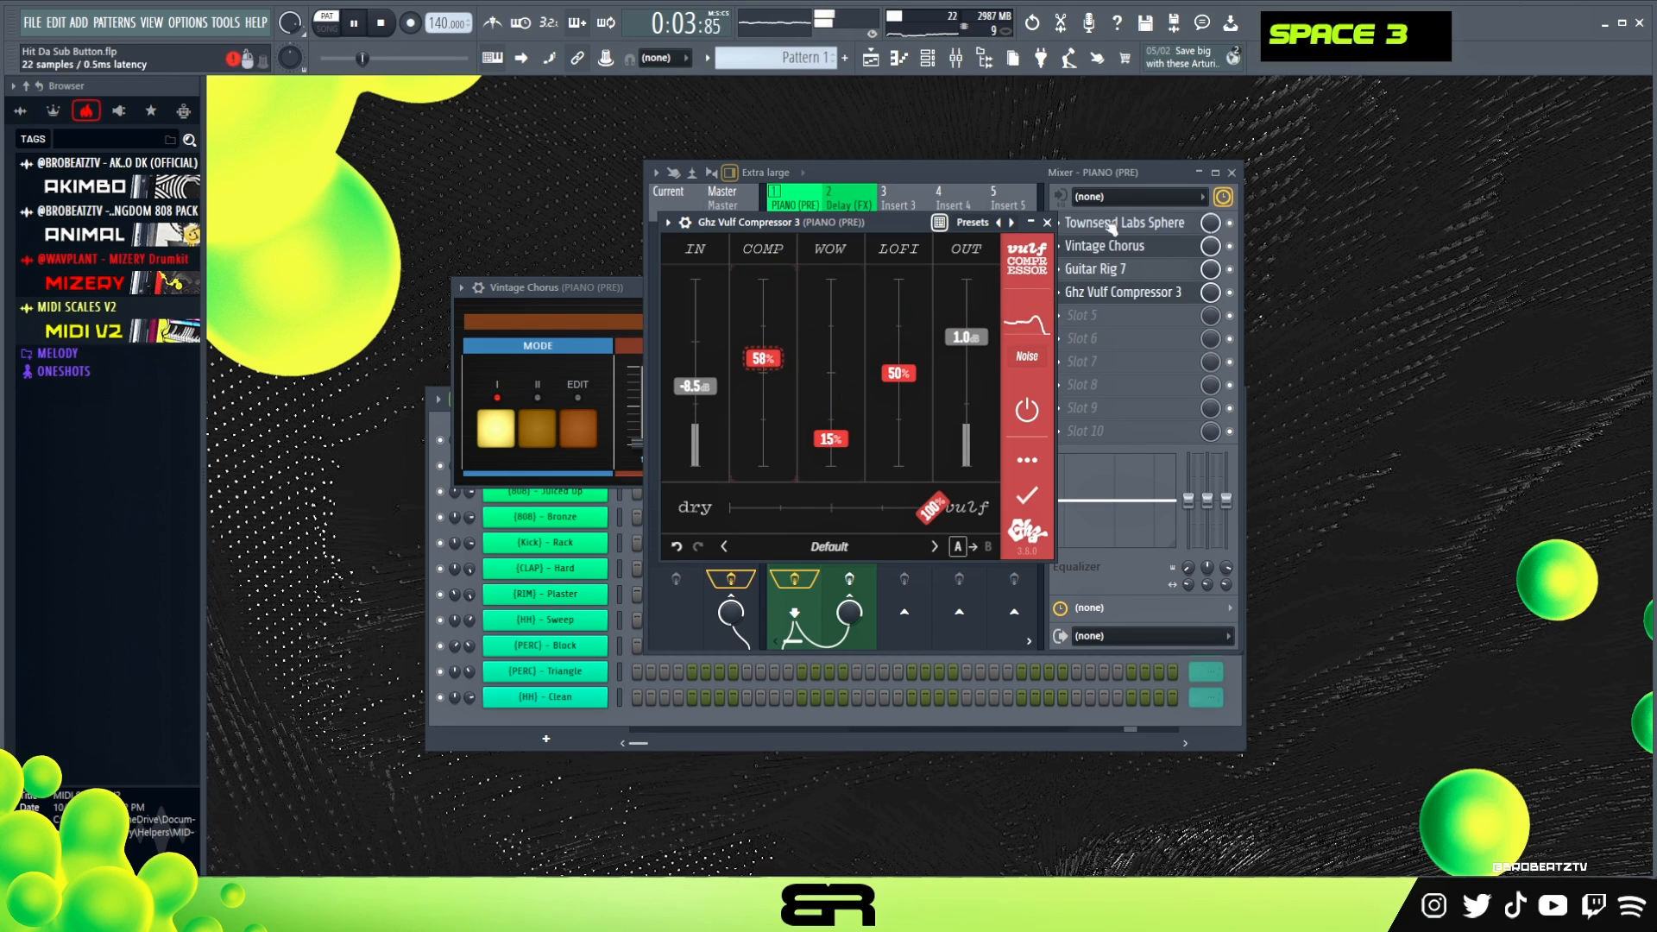
pyautogui.click(1052, 223)
pyautogui.press('space')
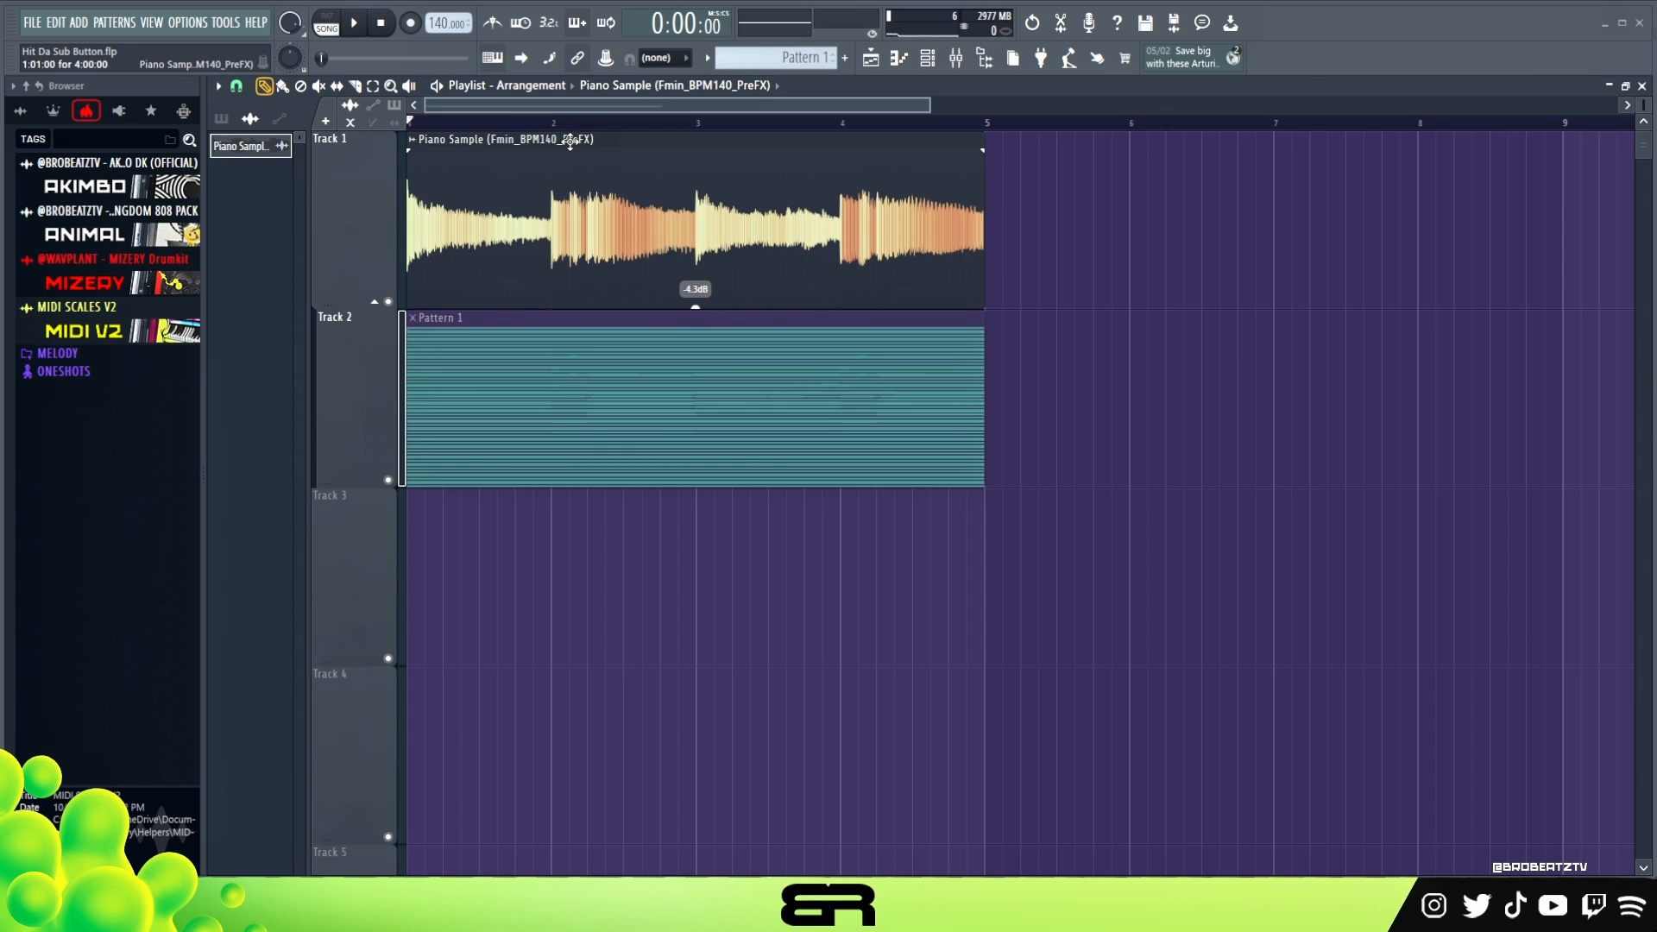
# - Review the PIANO (PRE) mixer track and play the rendered Piano Sample audio clip in the playlist
pyautogui.click(960, 60)
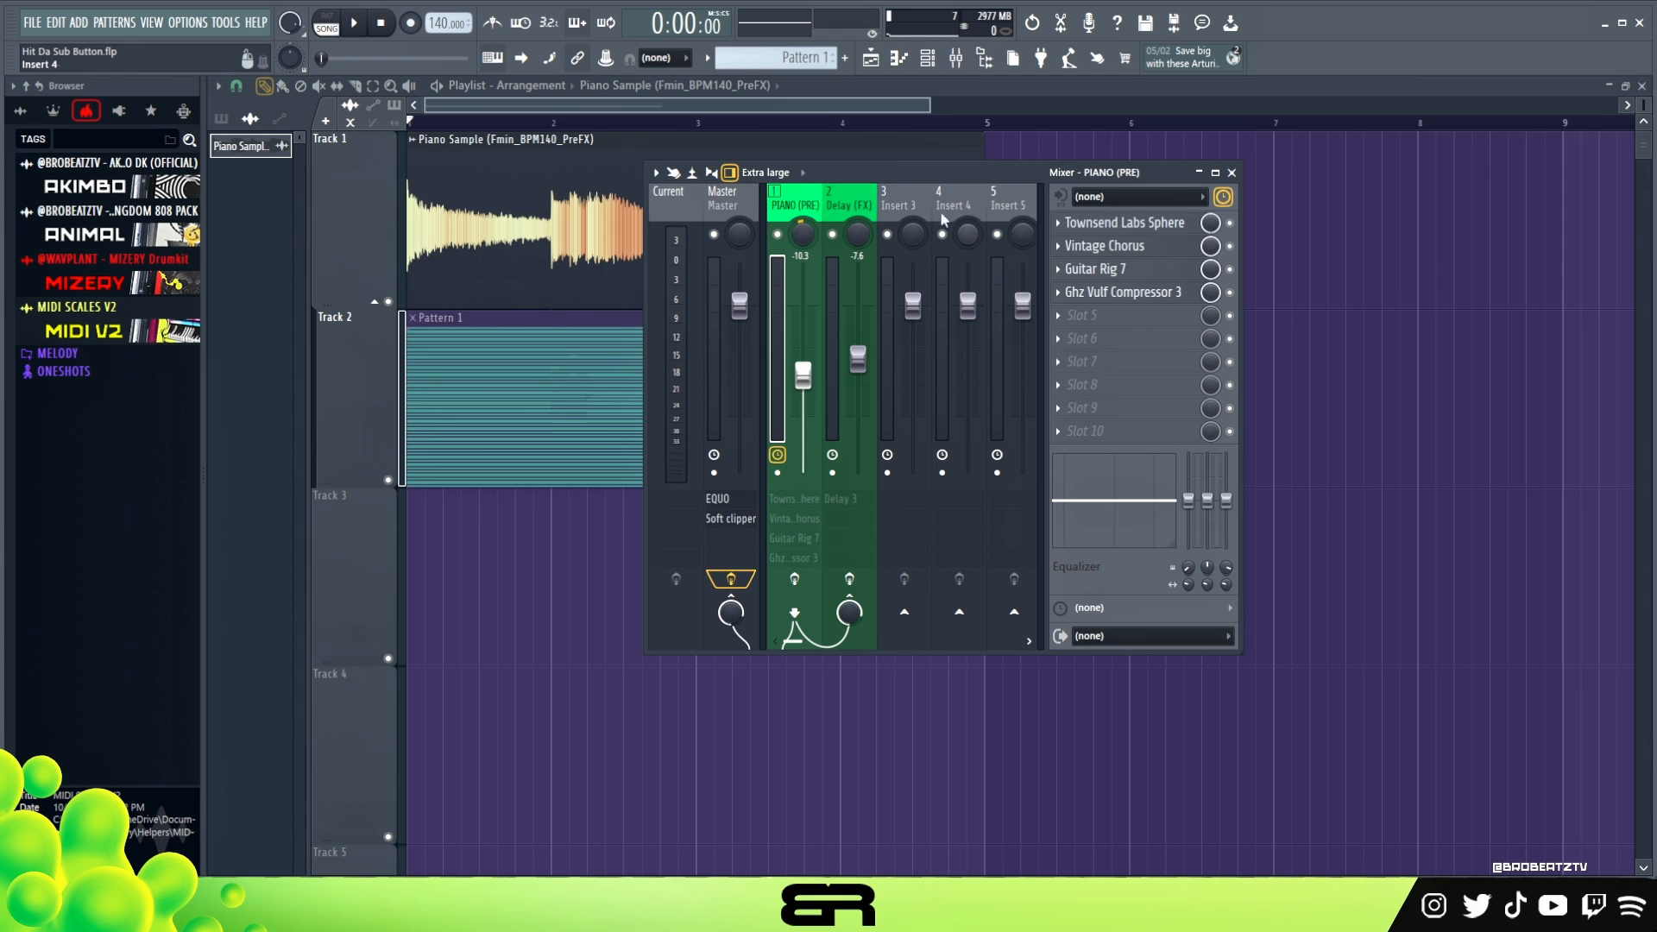
pyautogui.rightClick(1376, 296)
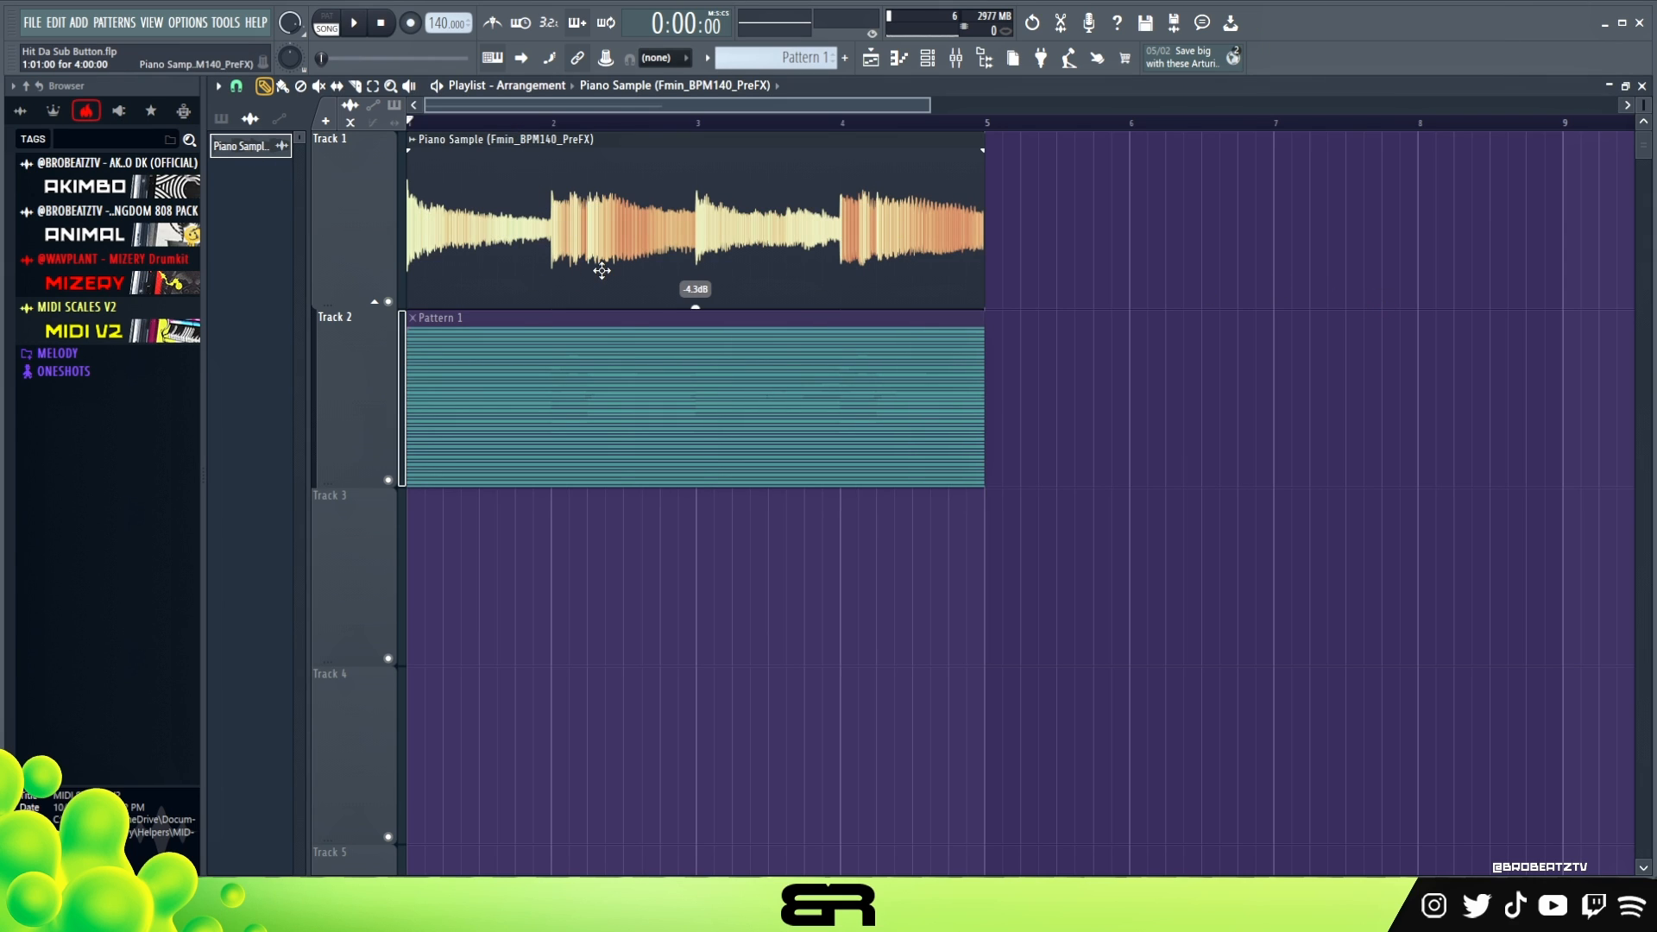
pyautogui.press('space')
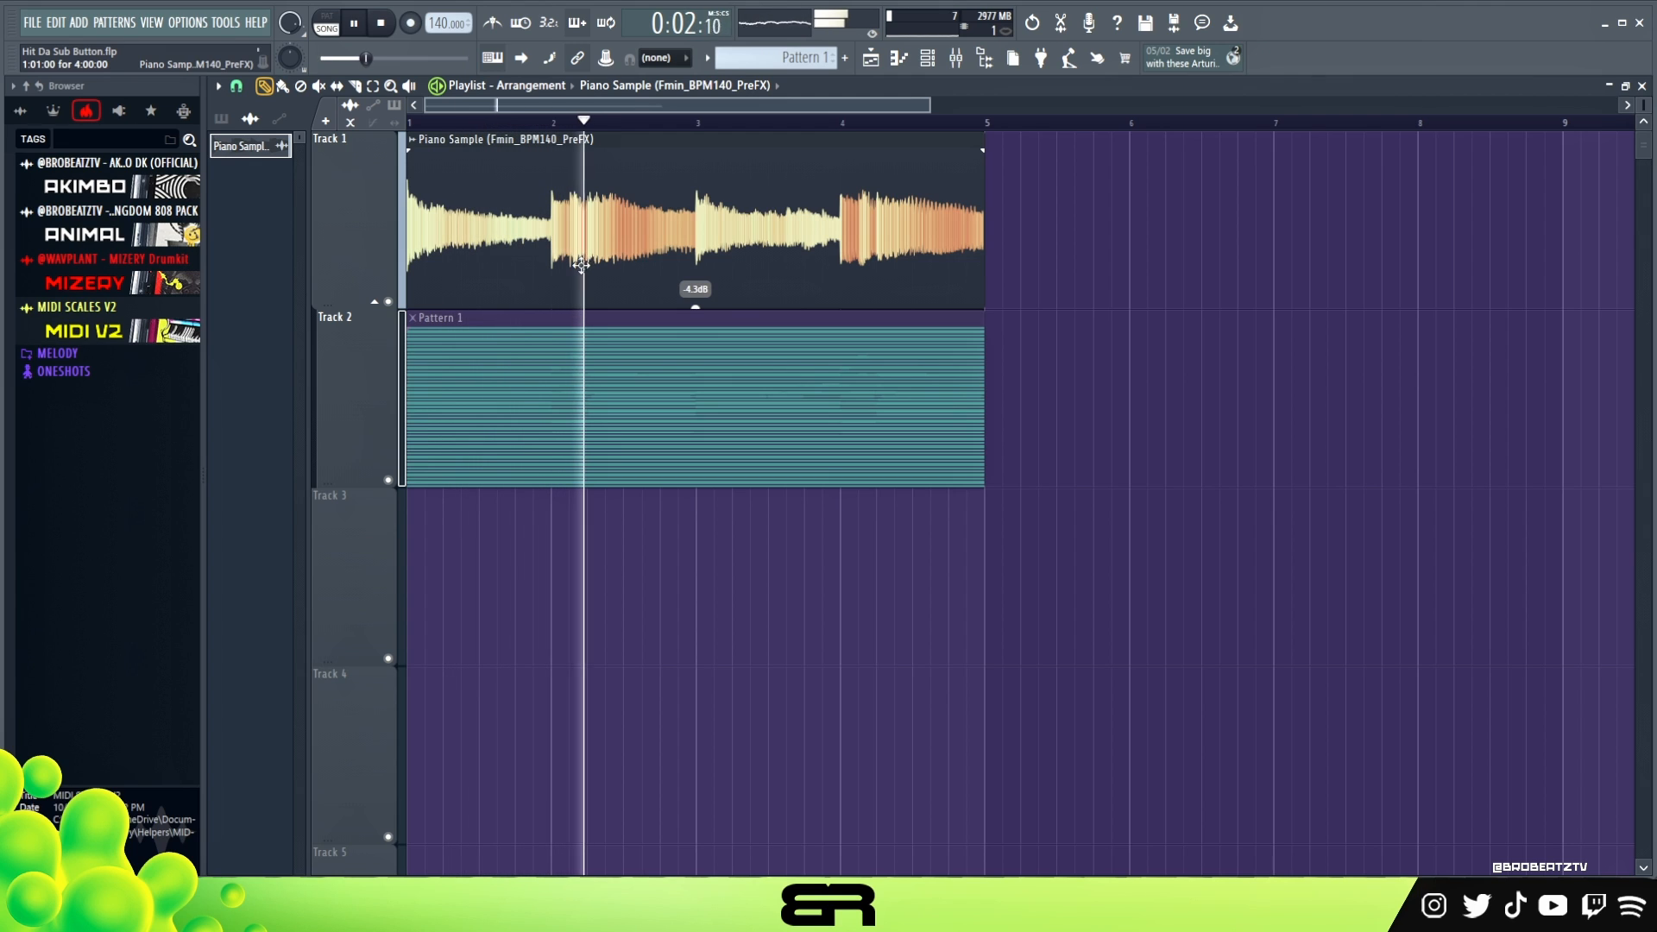
pyautogui.press('space')
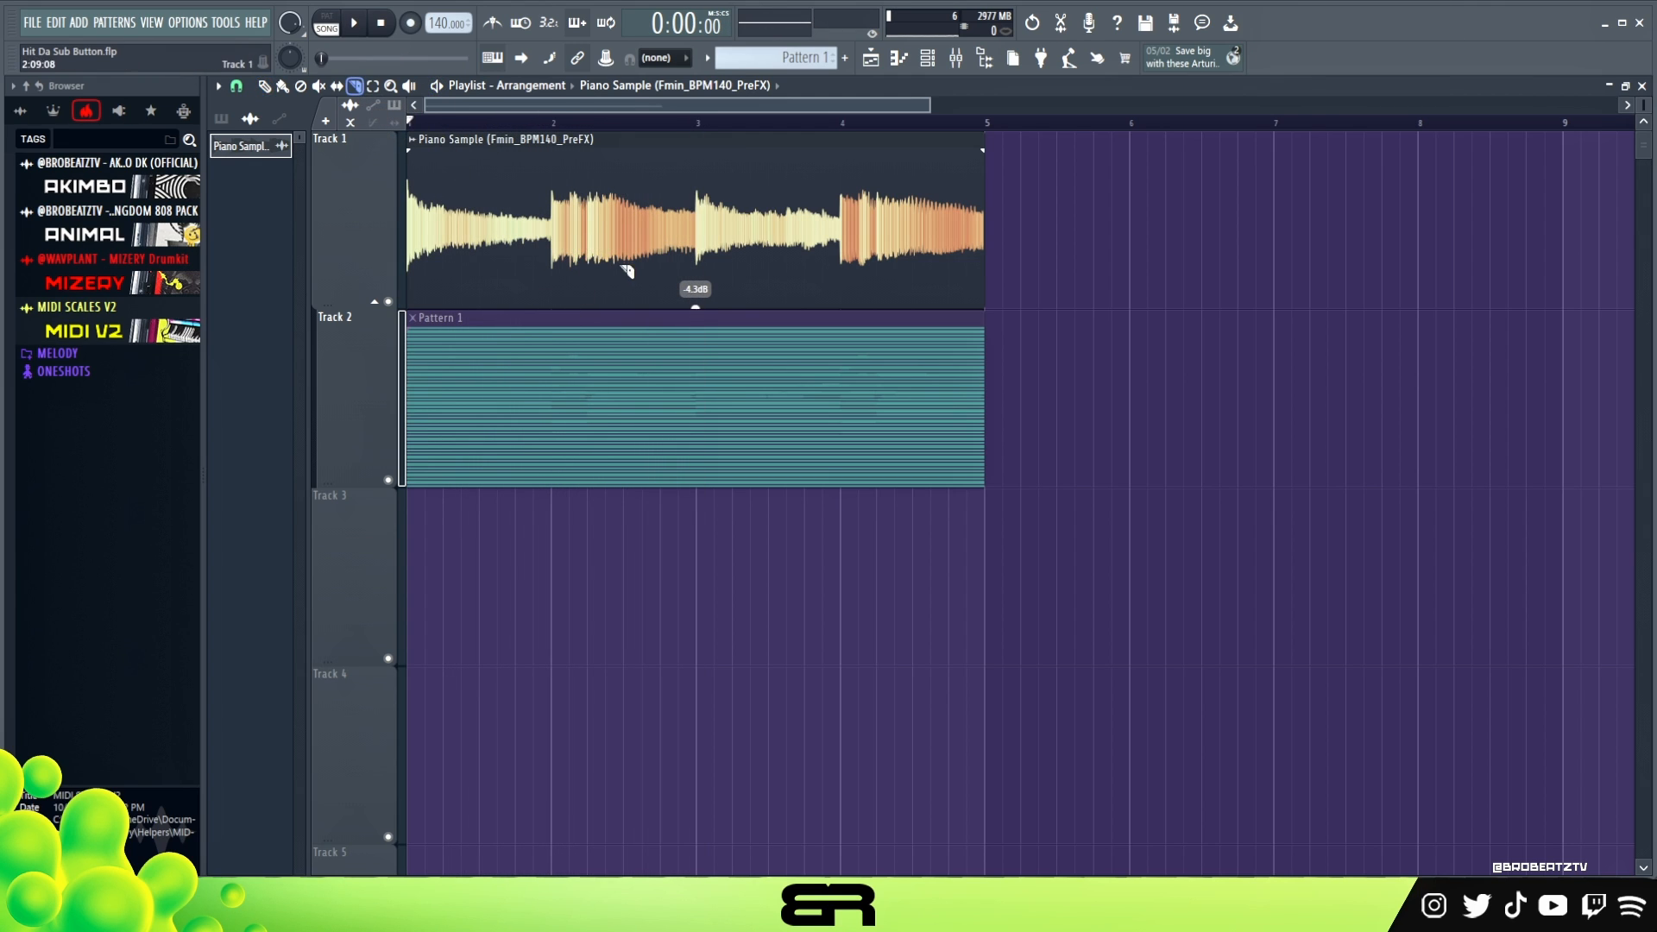
# - Slice the Piano Sample clip on Track 1 at the starts of bars 2, 3 and 4
pyautogui.keyDown('shift'); pyautogui.click(561, 246); pyautogui.keyUp('shift')
pyautogui.keyDown('shift'); pyautogui.click(701, 244); pyautogui.keyUp('shift')
pyautogui.keyDown('shift'); pyautogui.click(838, 252); pyautogui.keyUp('shift')
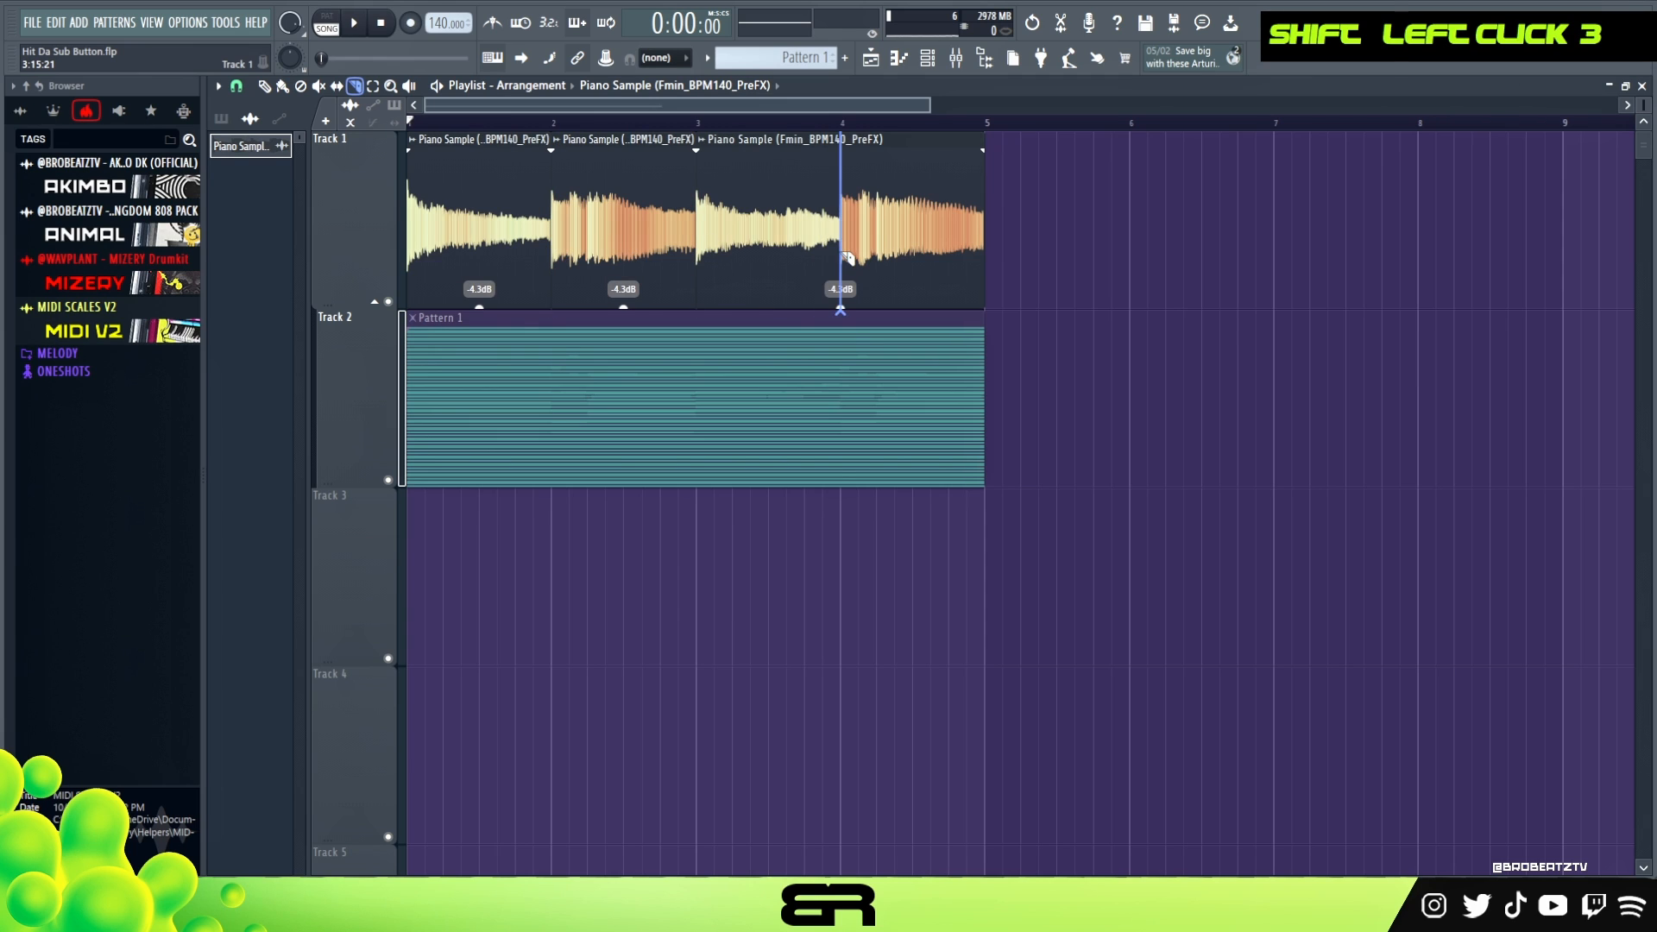
# - Reverse the Piano Sample audio in its clip settings and play the reversed slices in the playlist
pyautogui.click(265, 88)
pyautogui.doubleClick(470, 233)
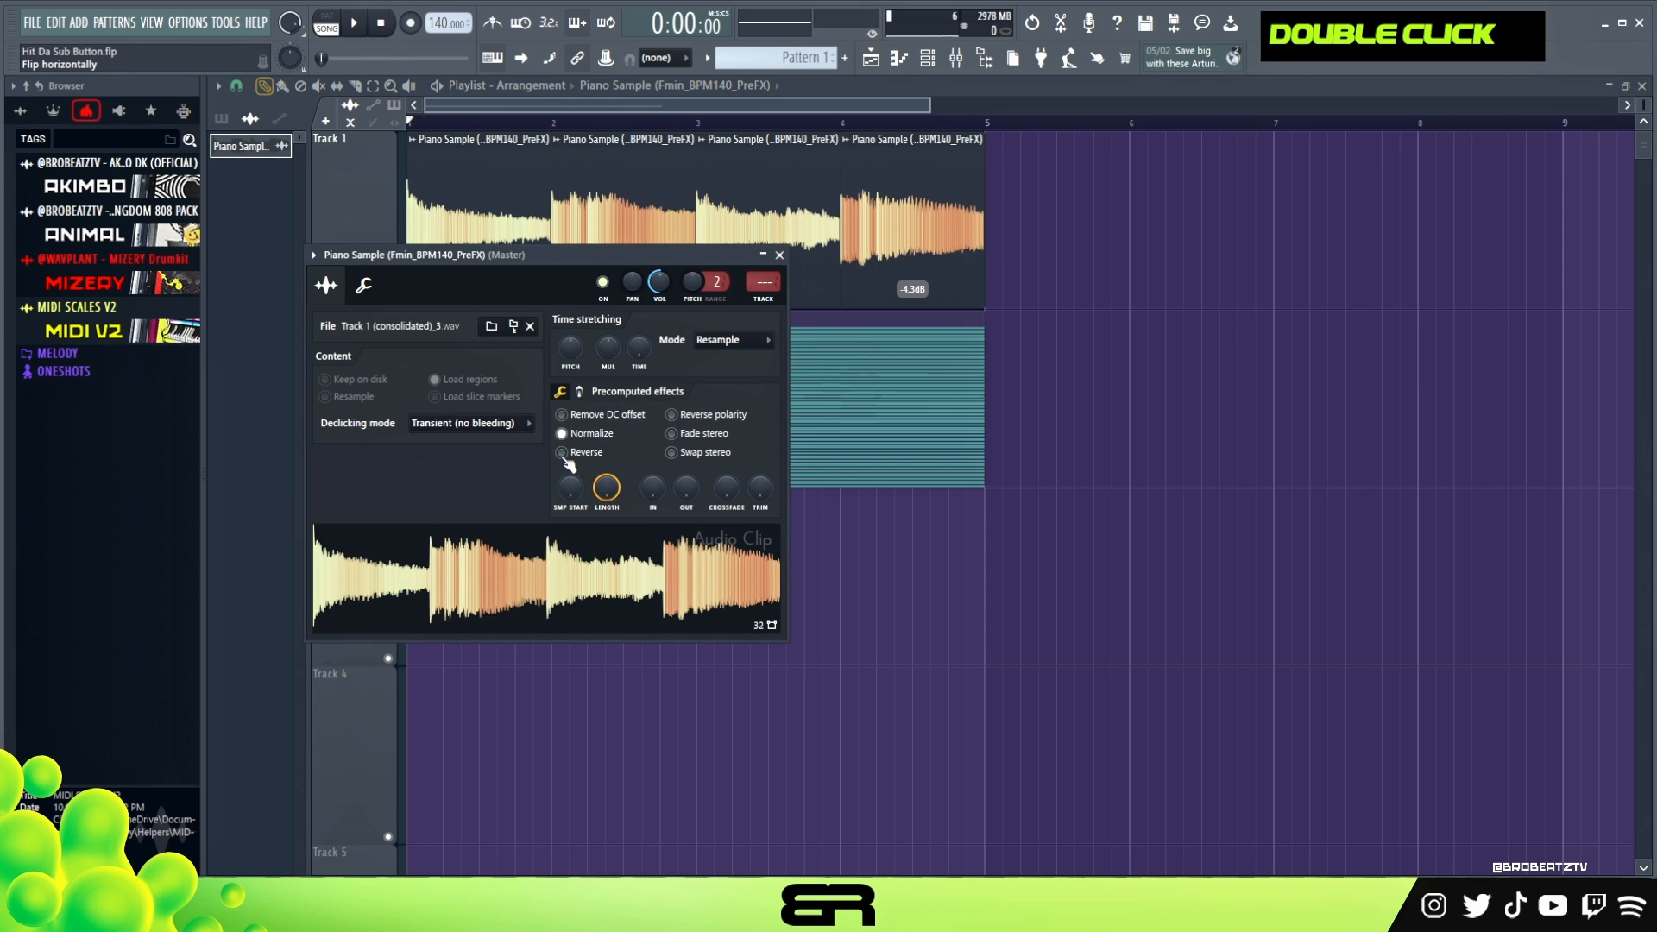
pyautogui.click(562, 452)
pyautogui.press('space')
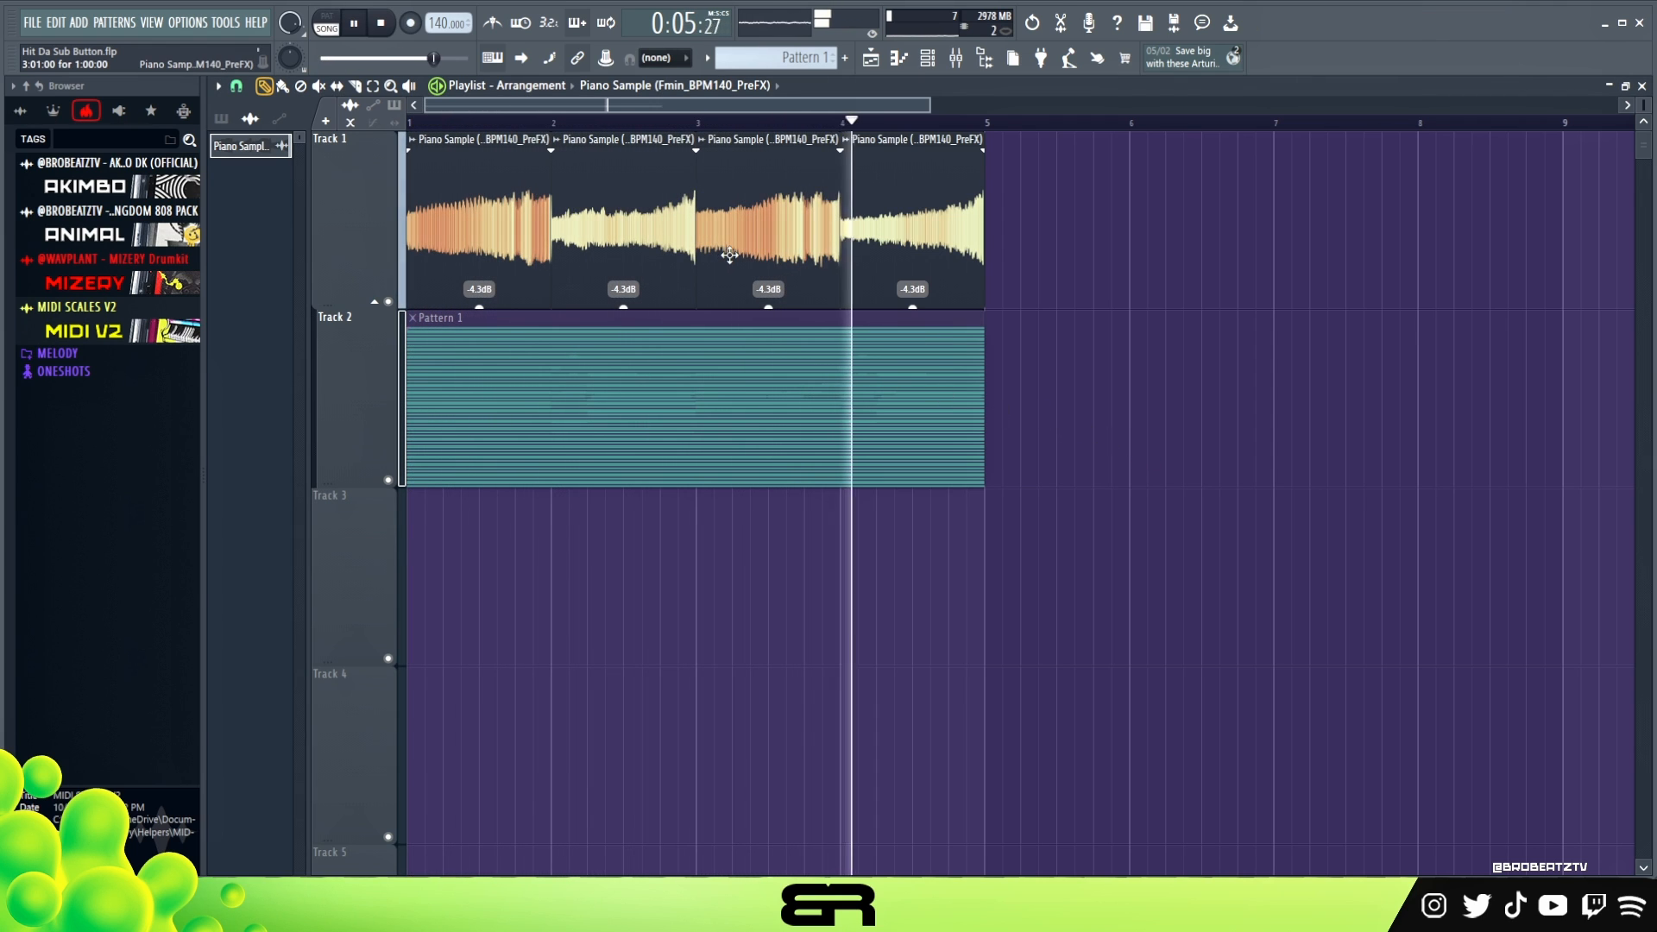
pyautogui.press('space')
pyautogui.press('space')
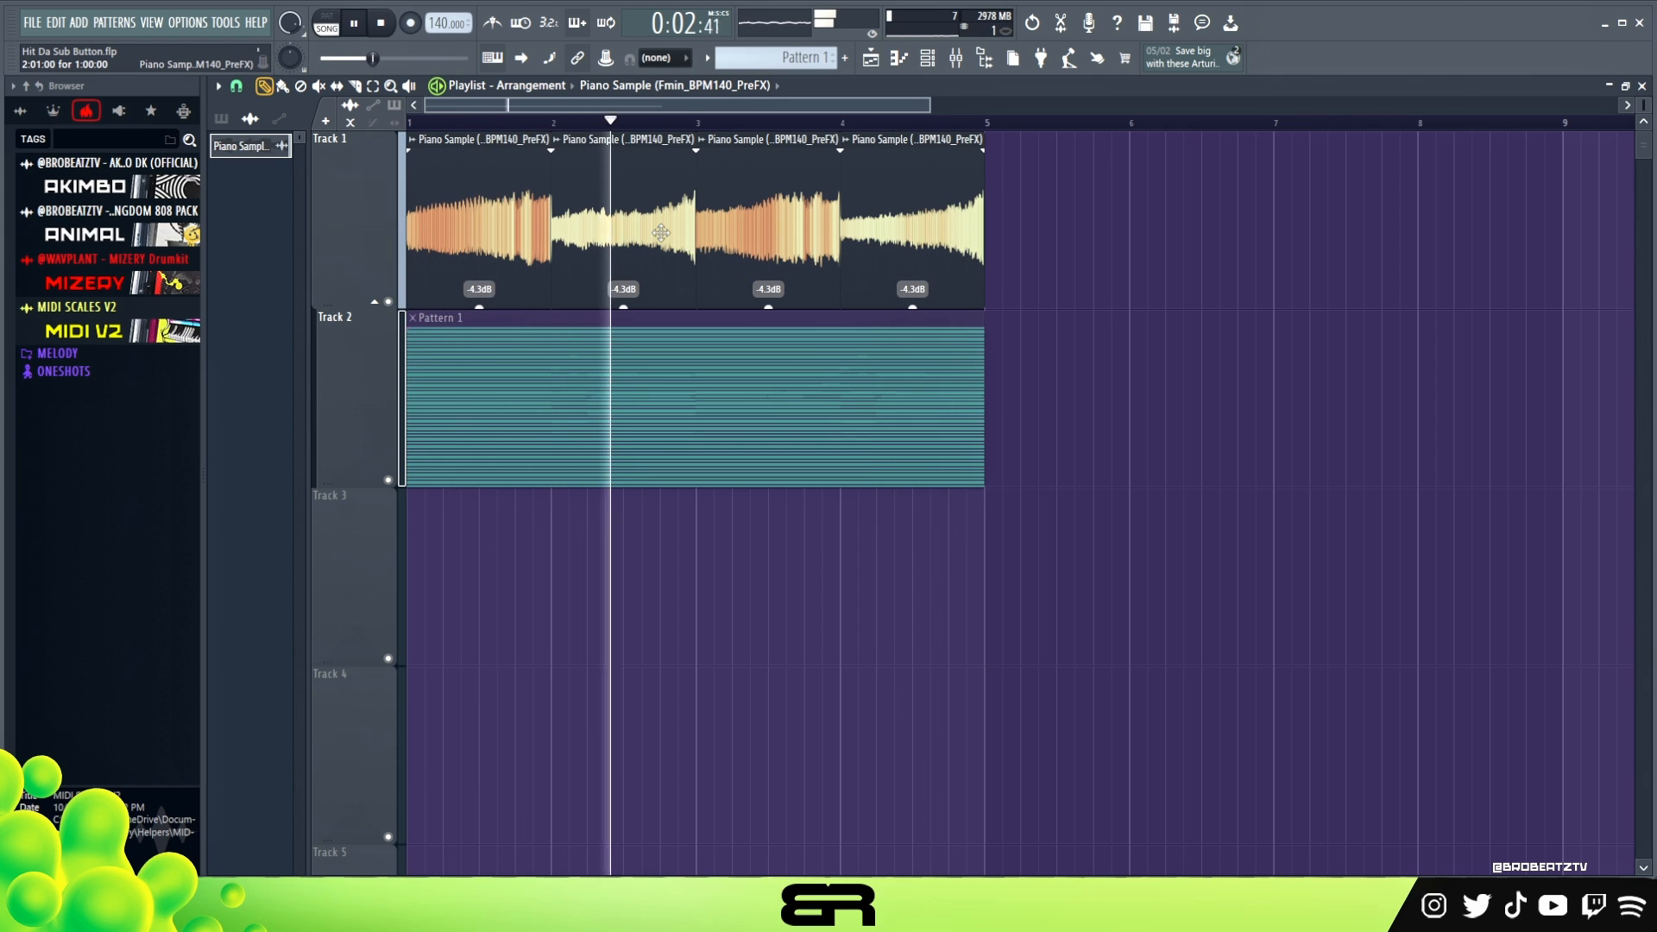
pyautogui.press('space')
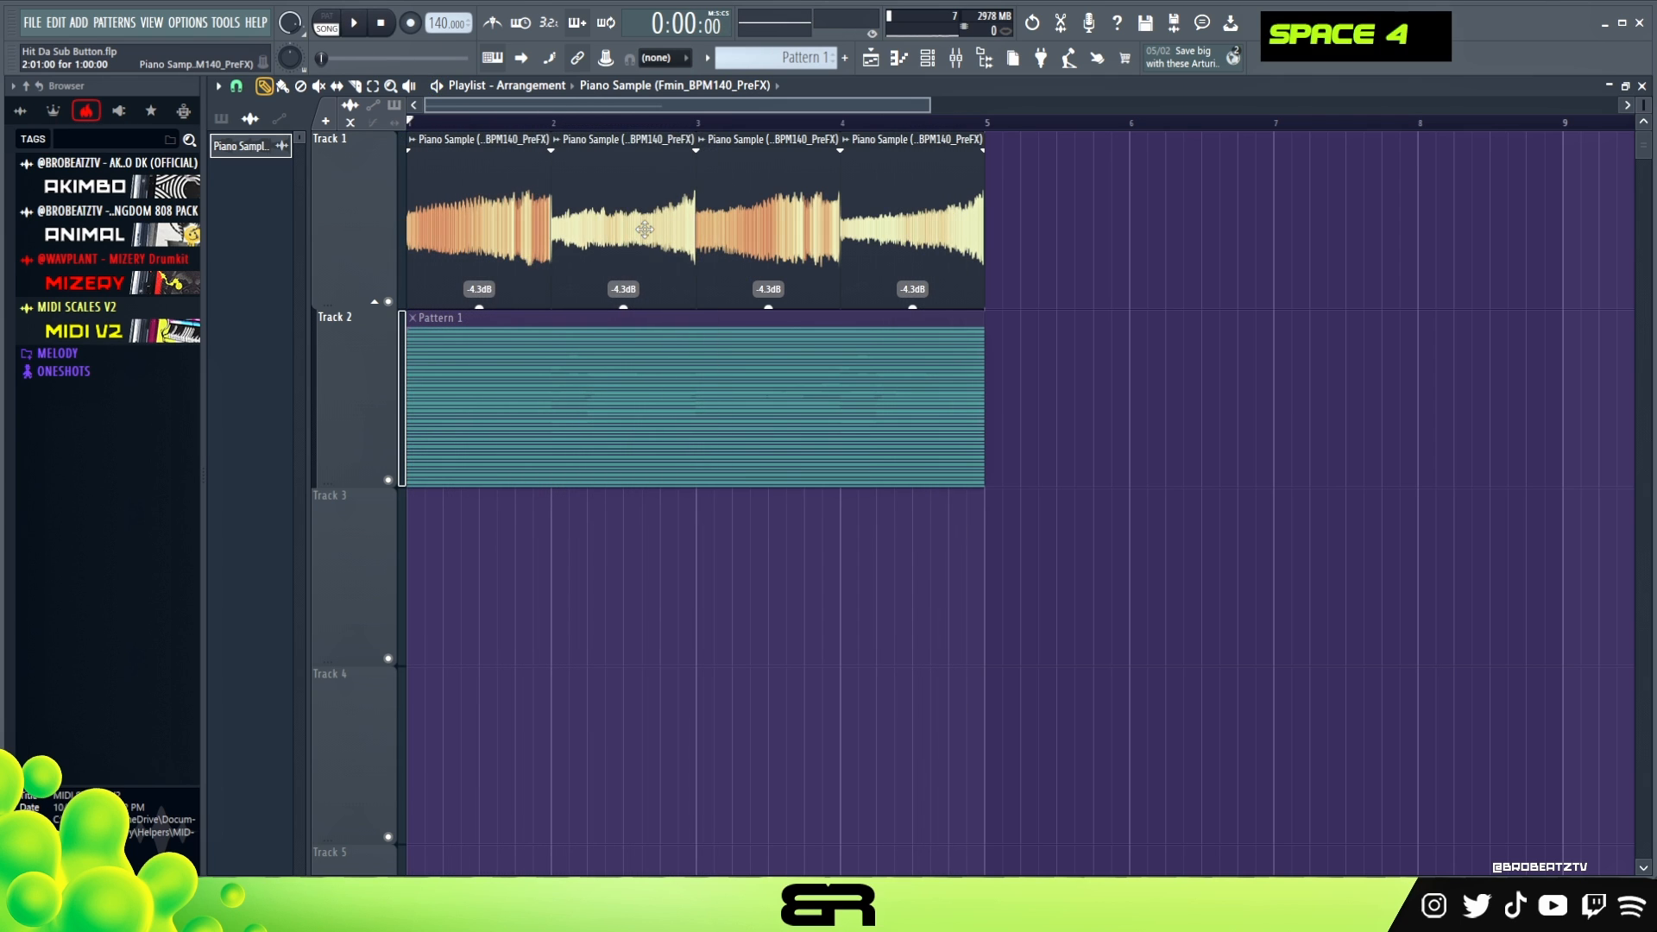
# - Set the Piano Sample's time-stretching mode to Auto and its pitch shift to +800 cents, auditioning the pitch changes in the playlist
pyautogui.doubleClick(644, 229)
pyautogui.moveTo(626, 251); pyautogui.dragTo(1144, 297)
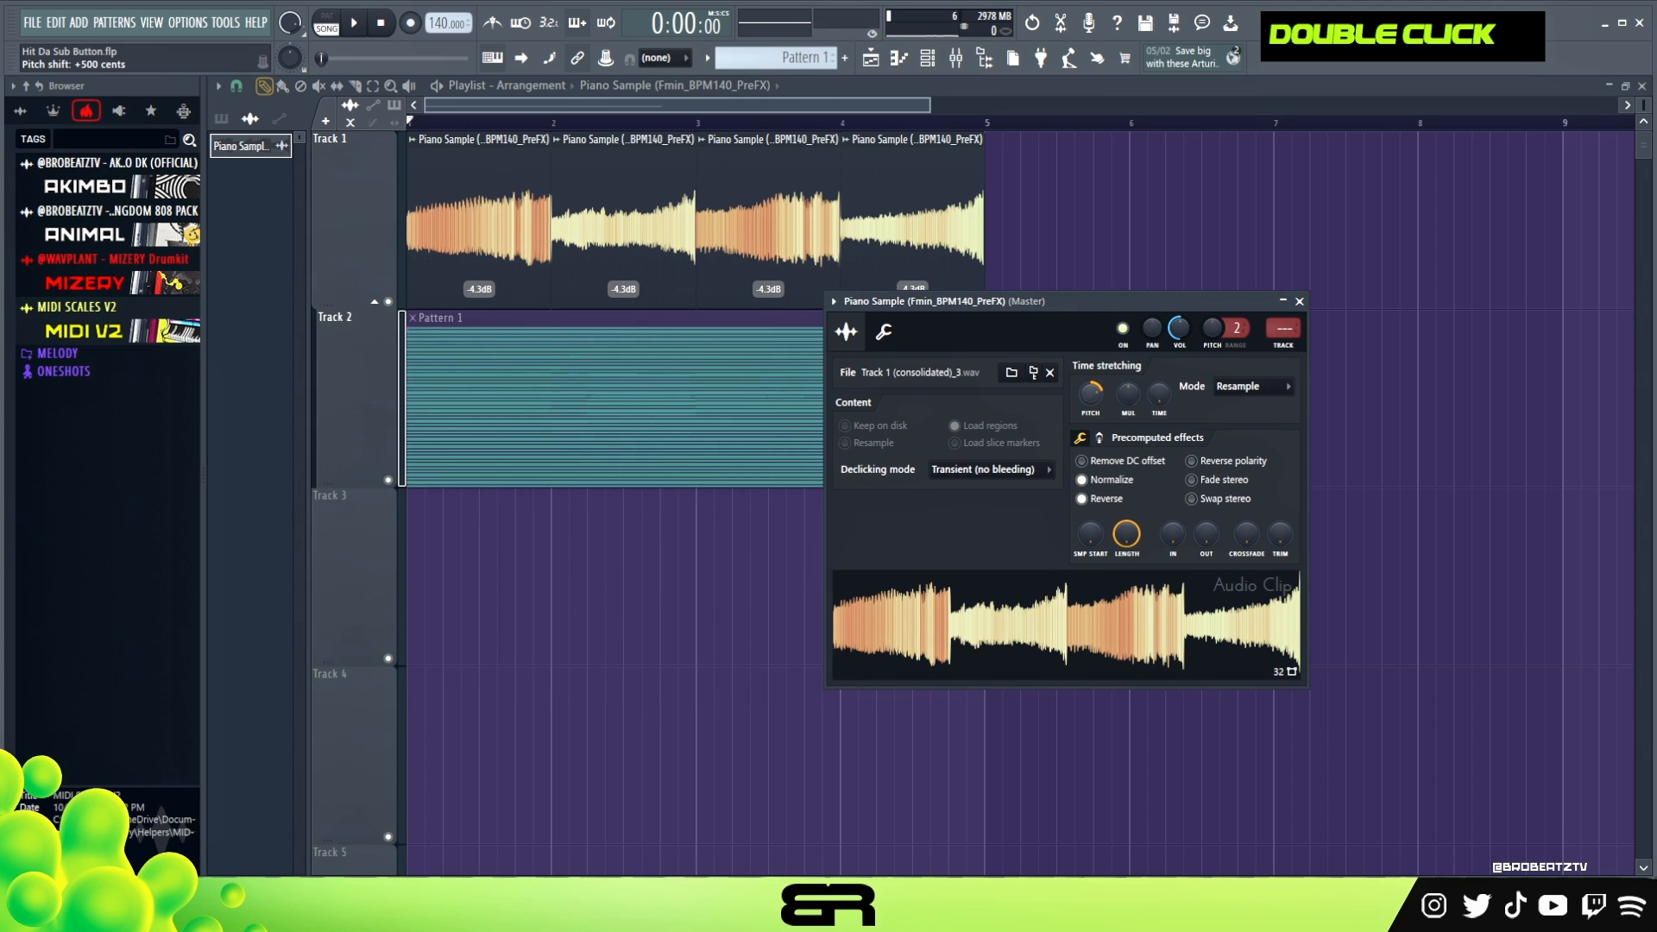
pyautogui.press('space')
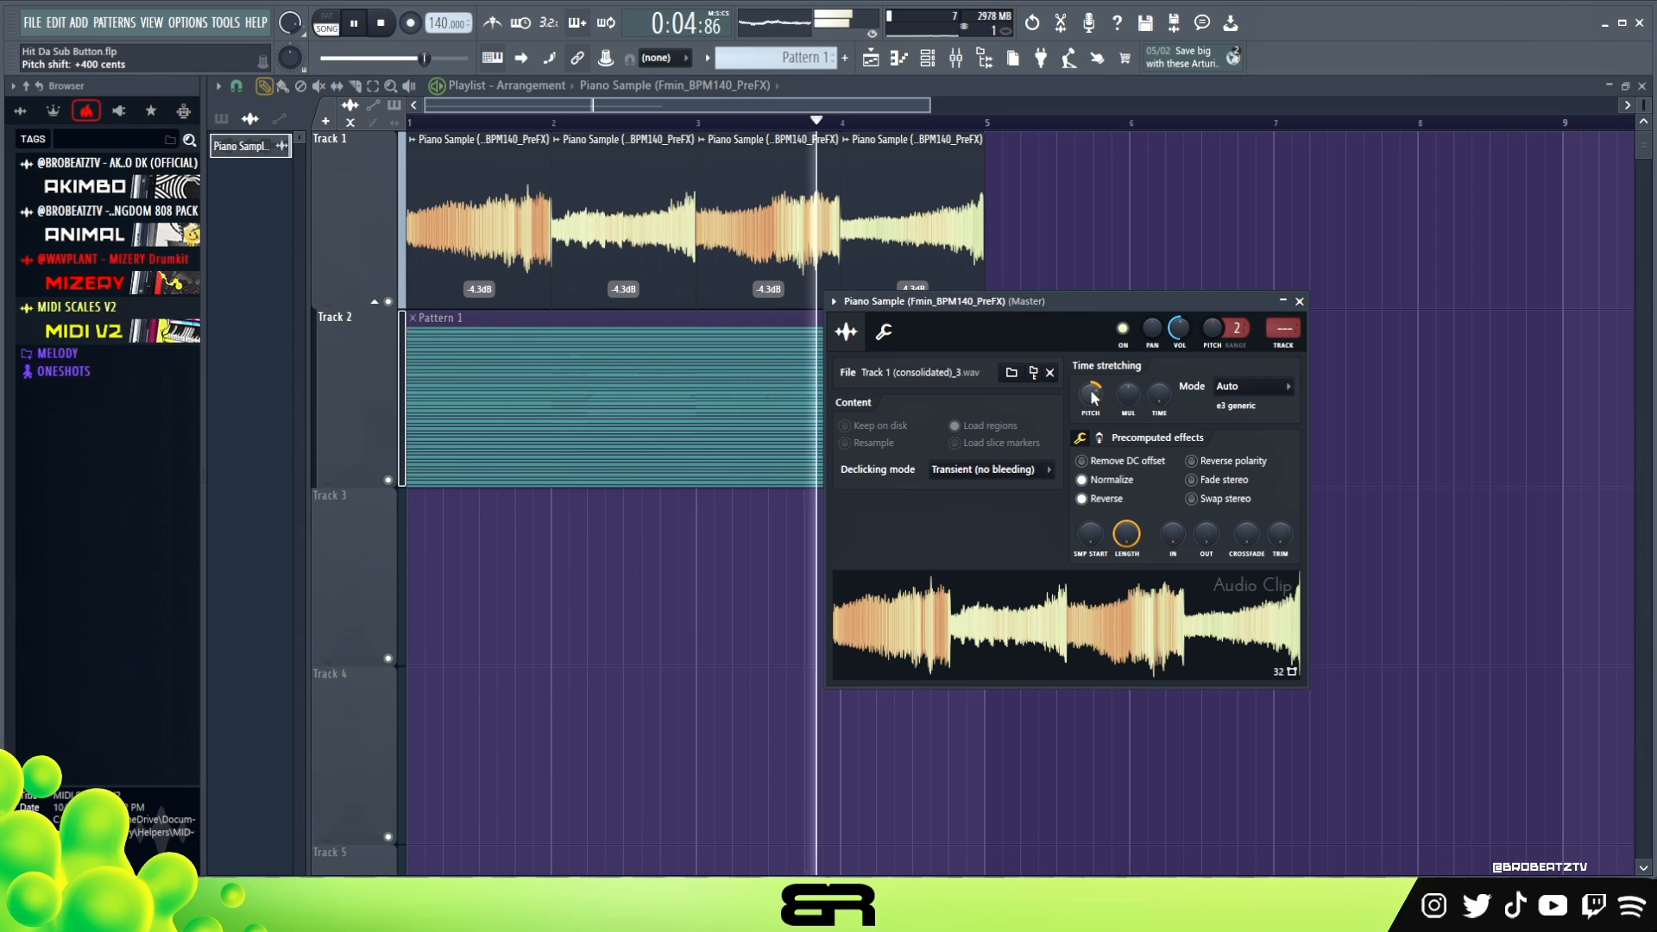
pyautogui.press('space')
pyautogui.press('space')
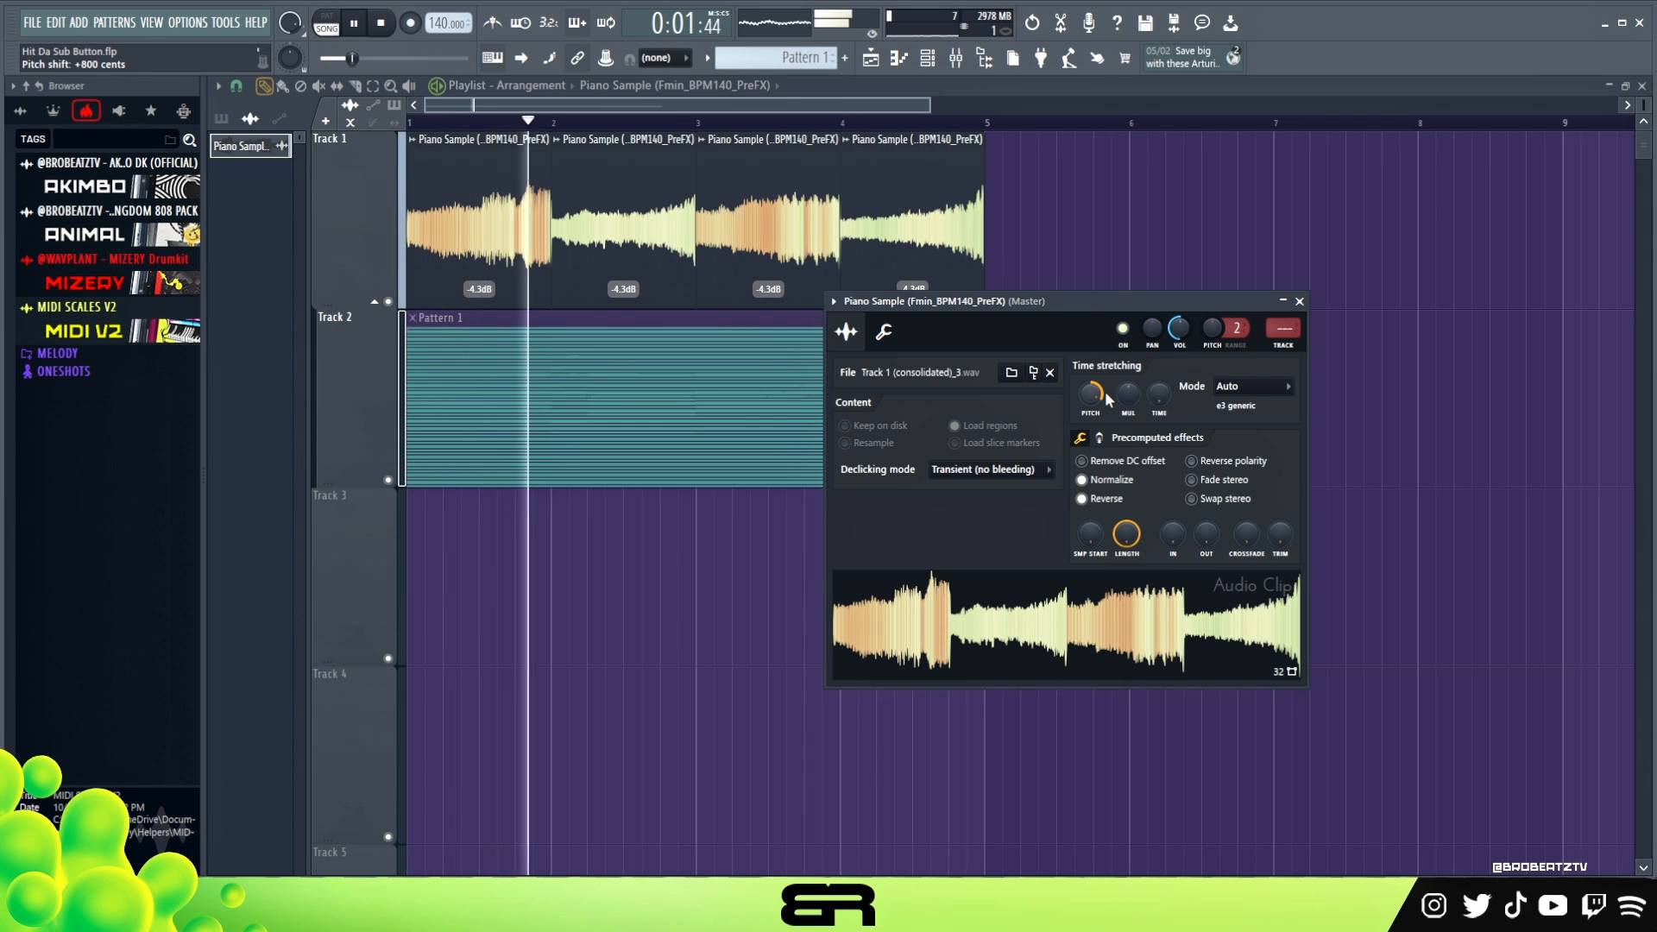
pyautogui.press('space')
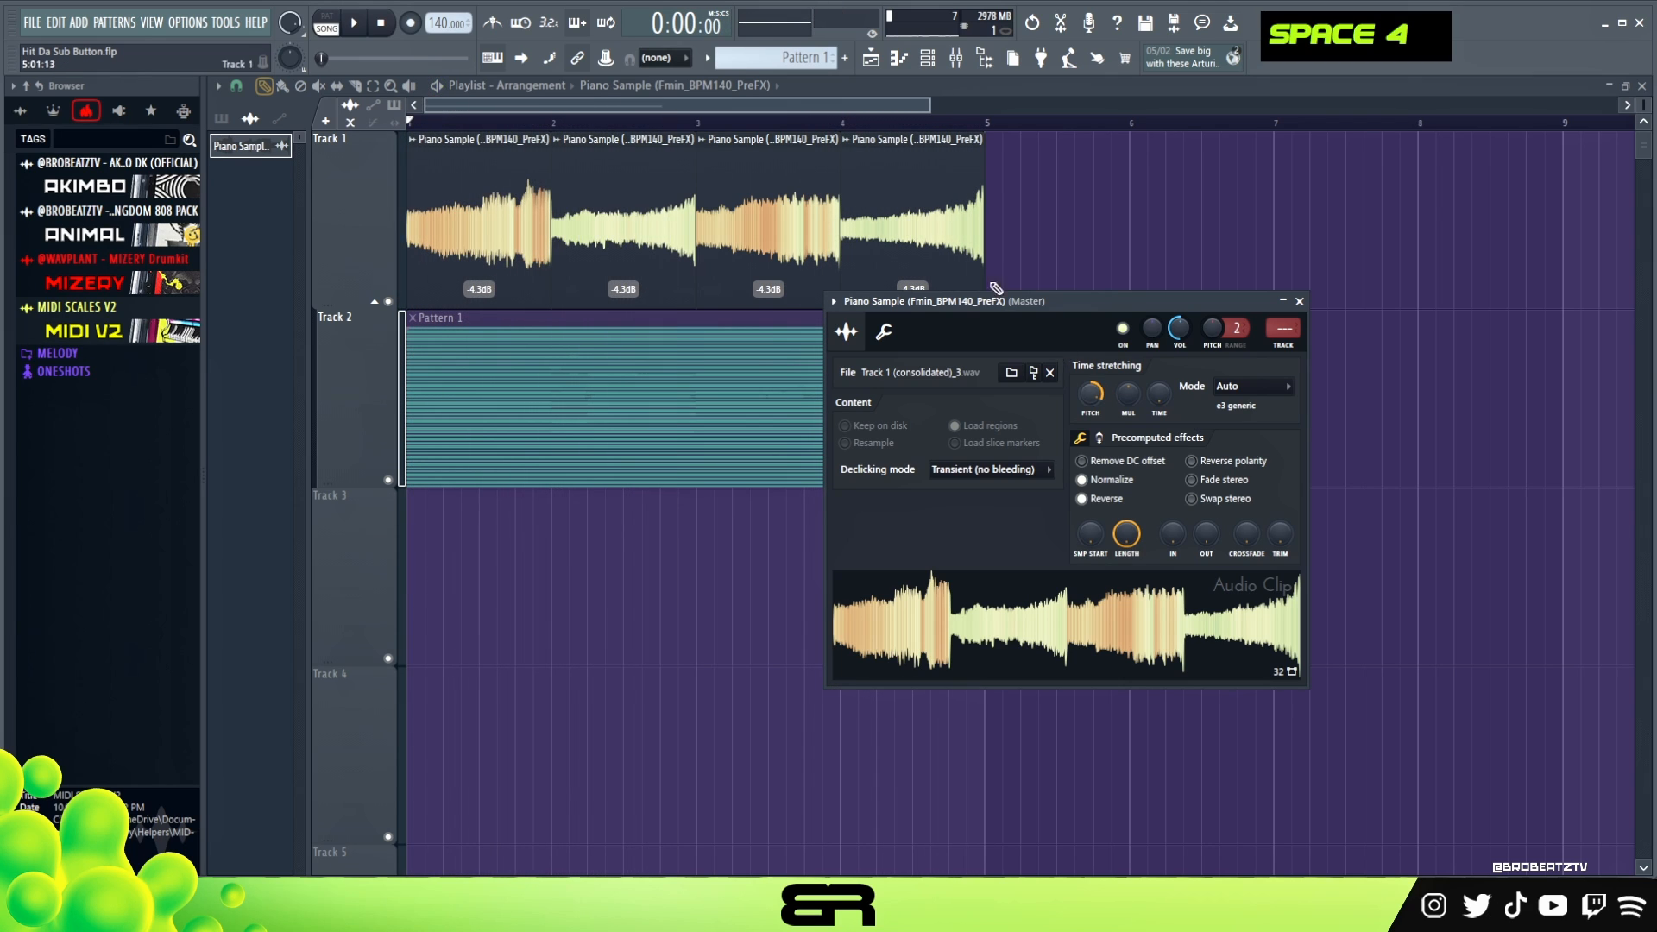
pyautogui.rightClick(1027, 266)
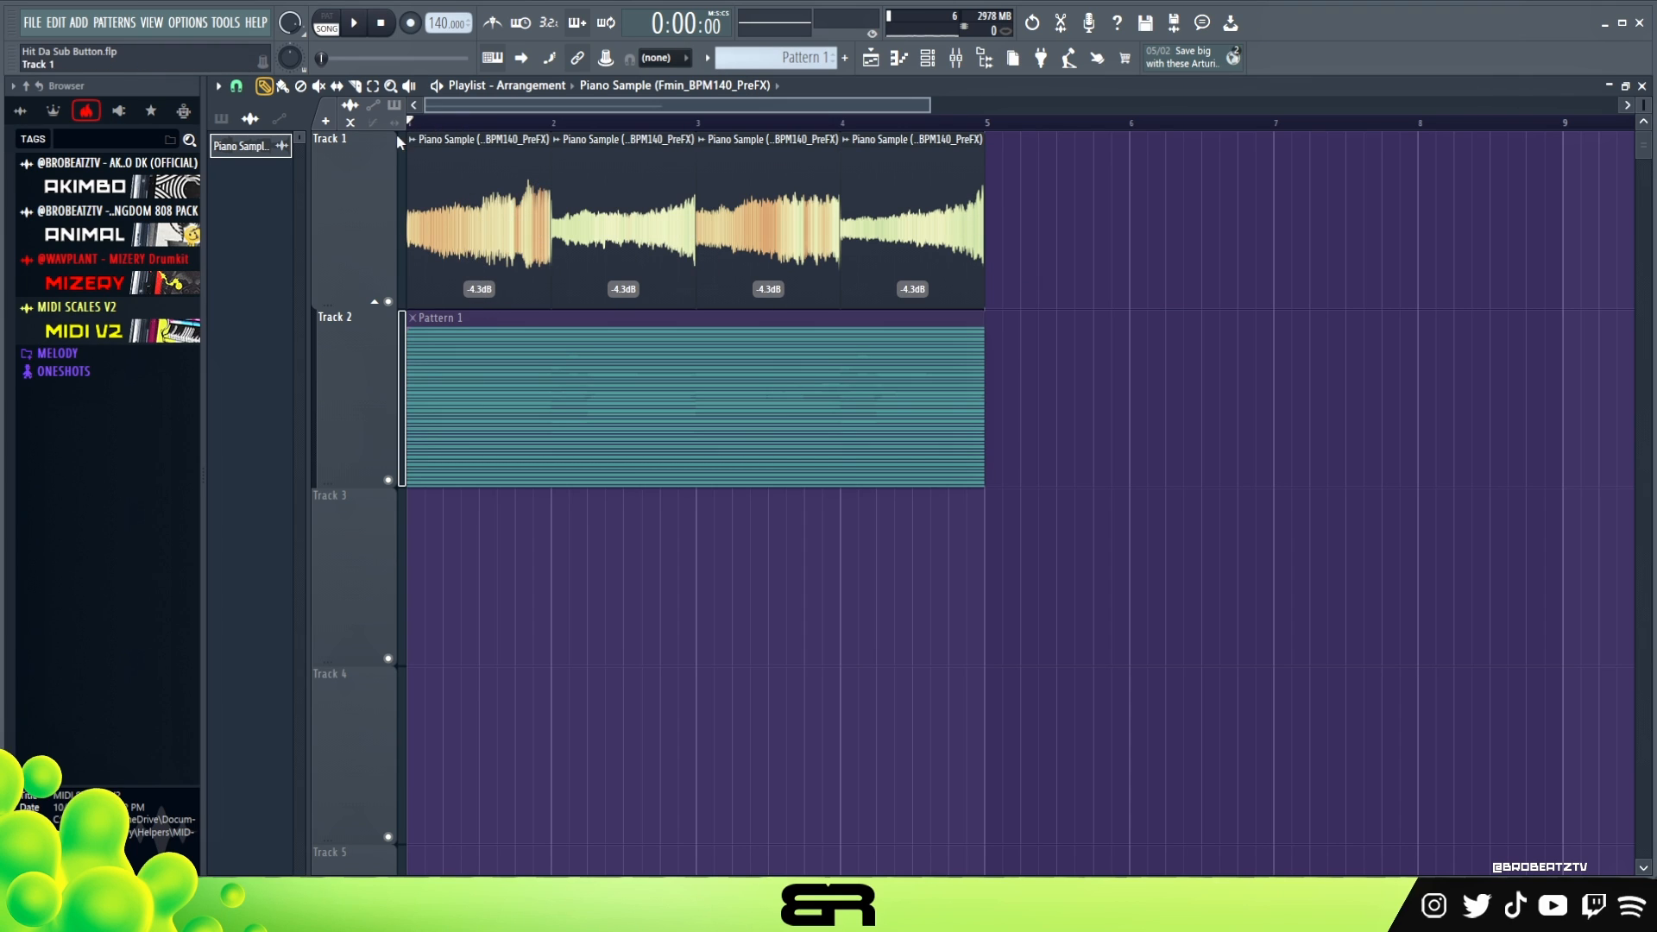
# - Slice the bar 1 sample at beats 2 and 3, replace its beat 2 slice with a copy of the first, and play it
pyautogui.scroll(3, 535, 192)
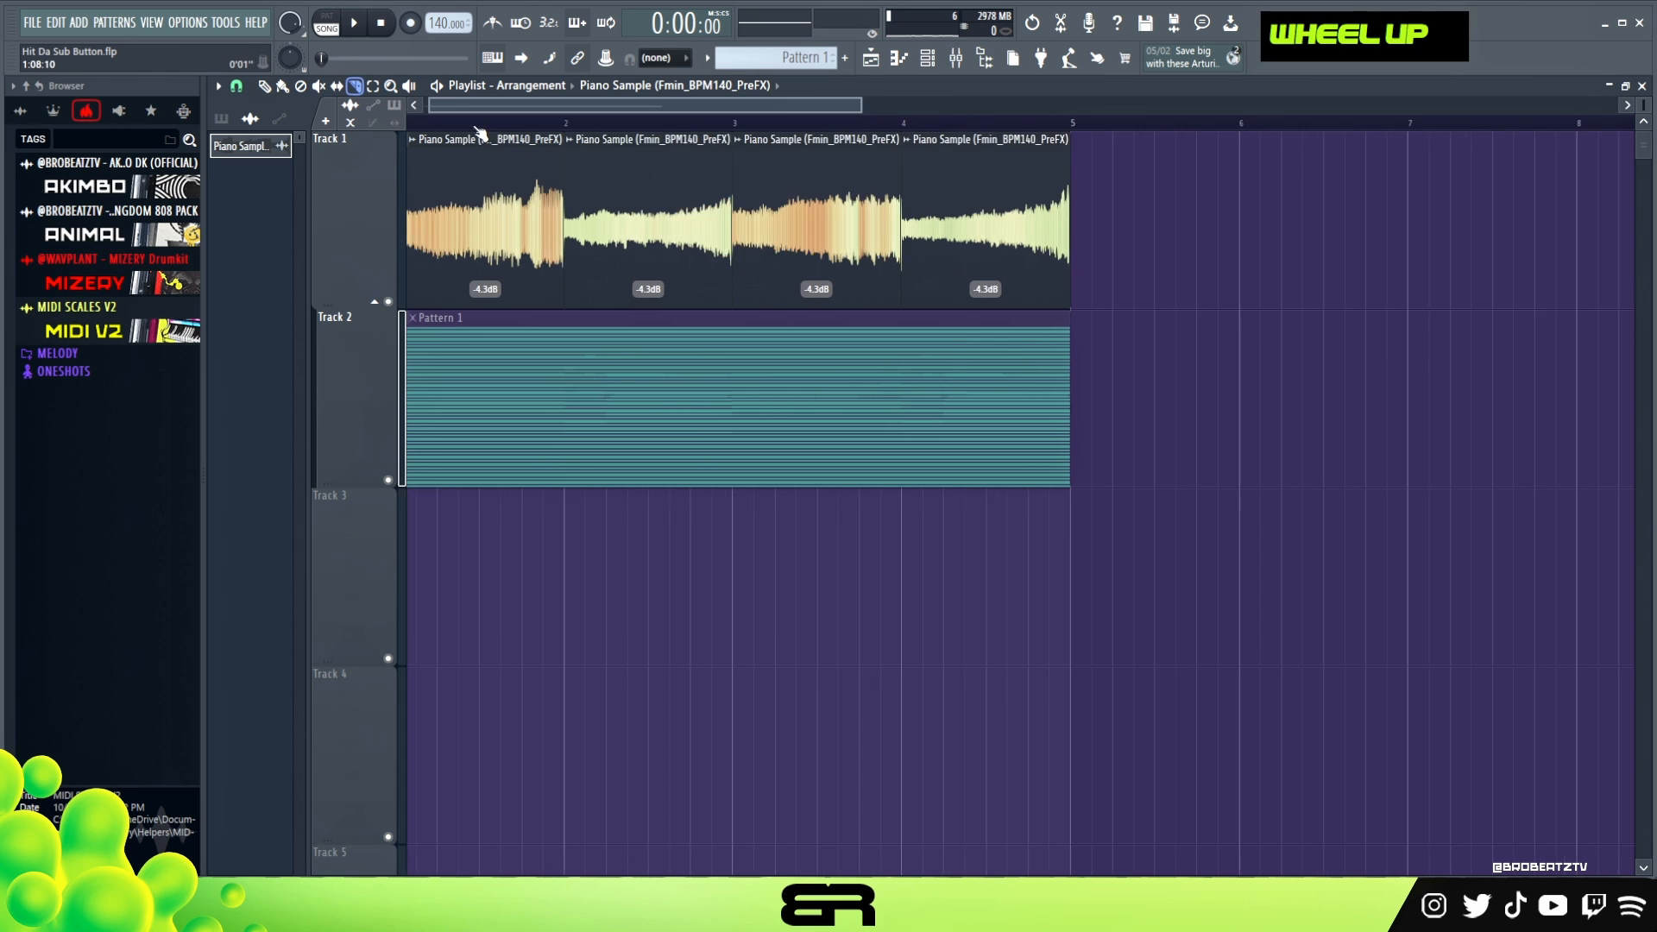
pyautogui.moveTo(454, 217); pyautogui.dragTo(548, 240)
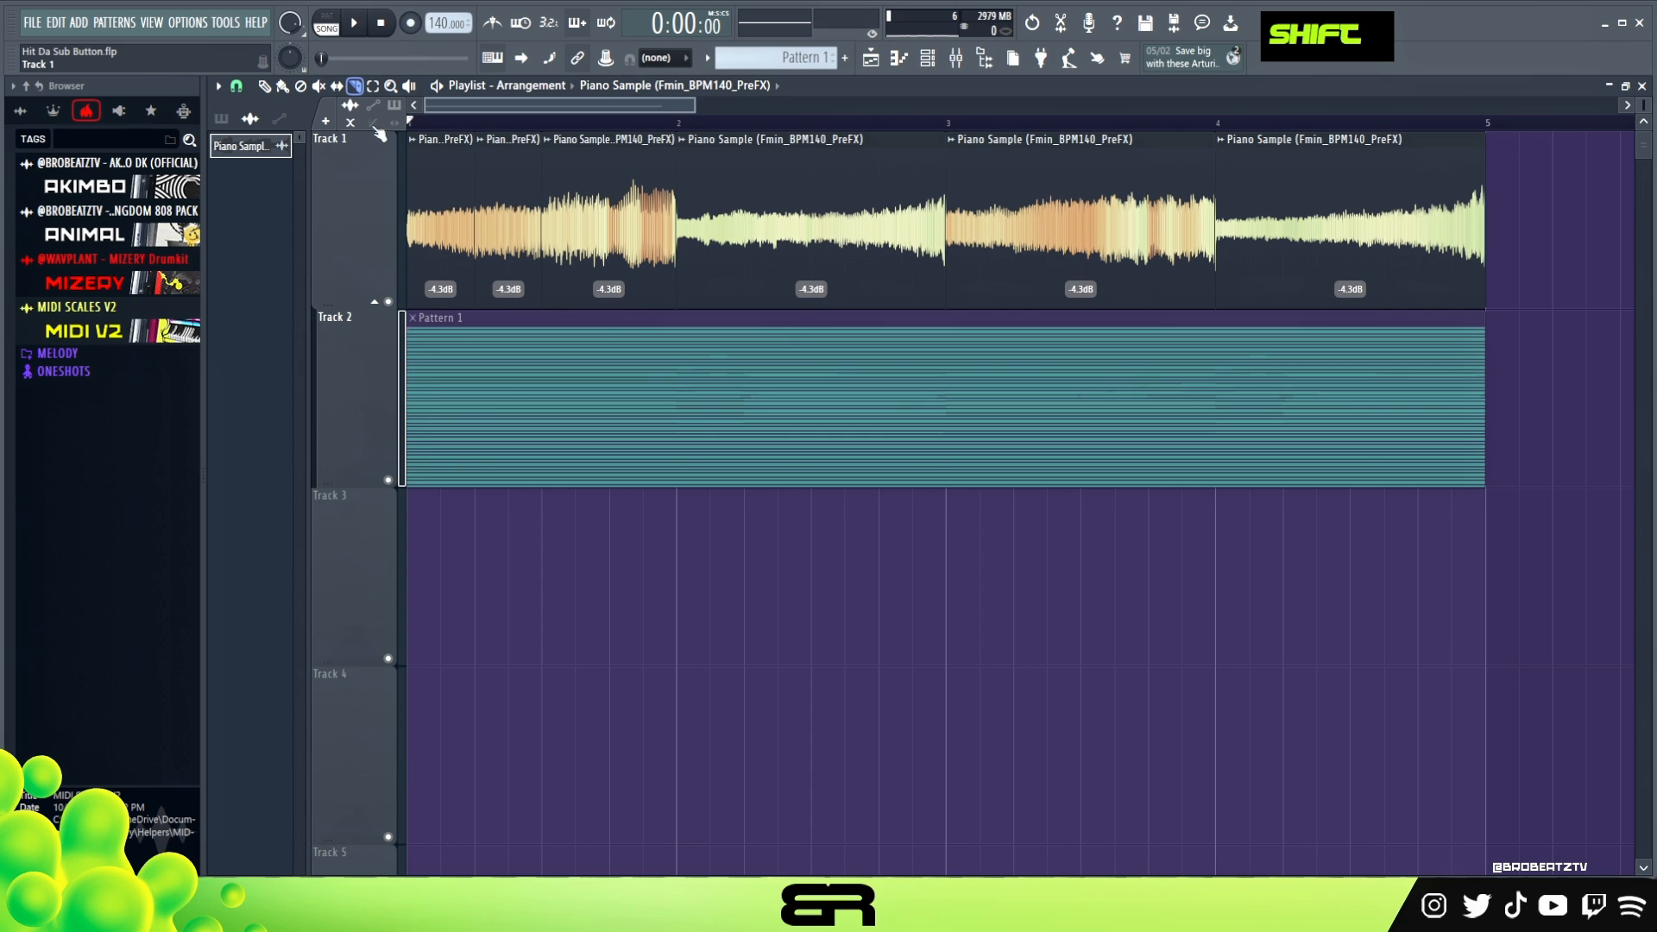
pyautogui.click(264, 86)
pyautogui.rightClick(520, 256)
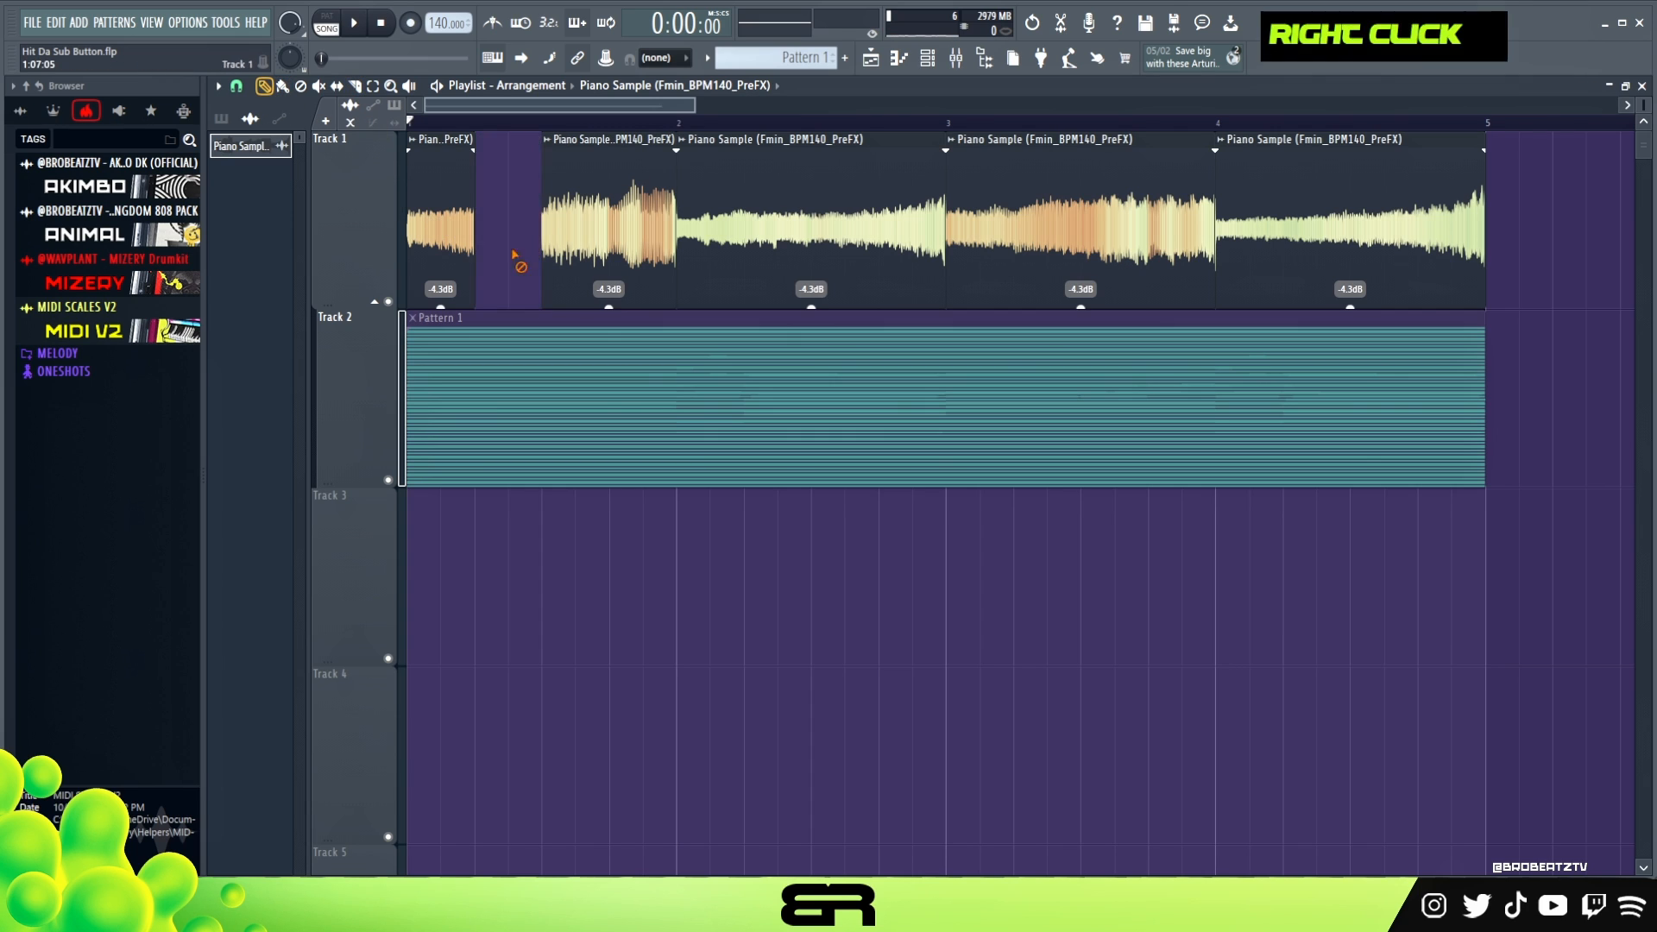
pyautogui.keyDown('ctrl'); pyautogui.click(458, 256); pyautogui.keyUp('ctrl')
pyautogui.moveTo(458, 257); pyautogui.dragTo(494, 240)
pyautogui.press('space')
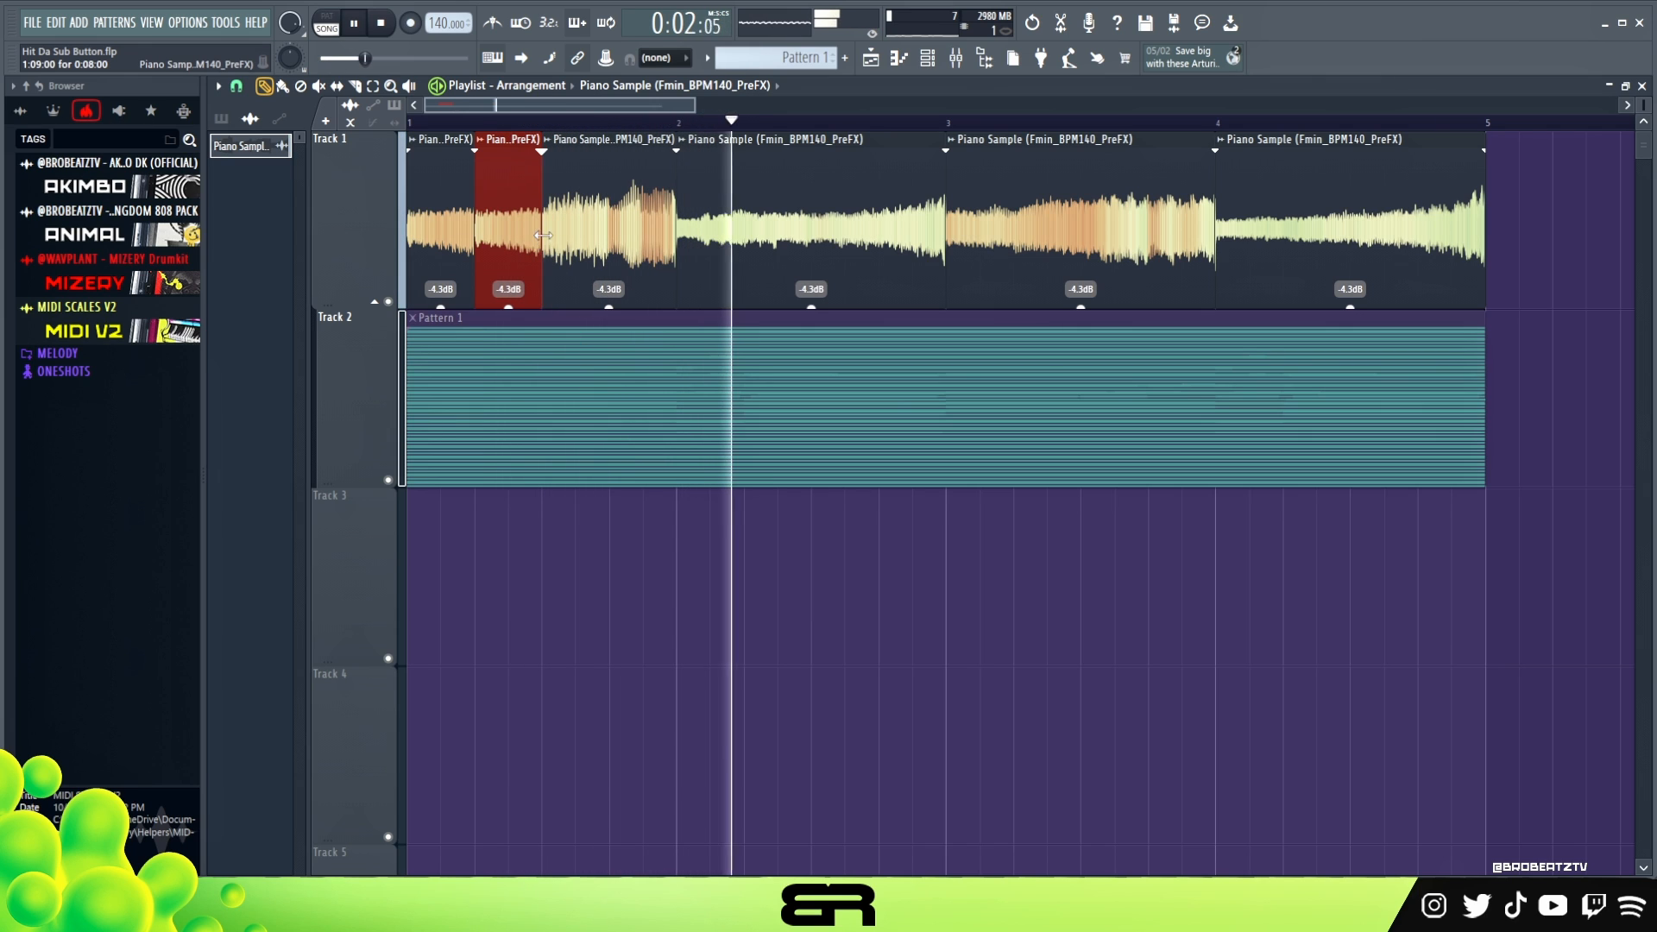
pyautogui.press('space')
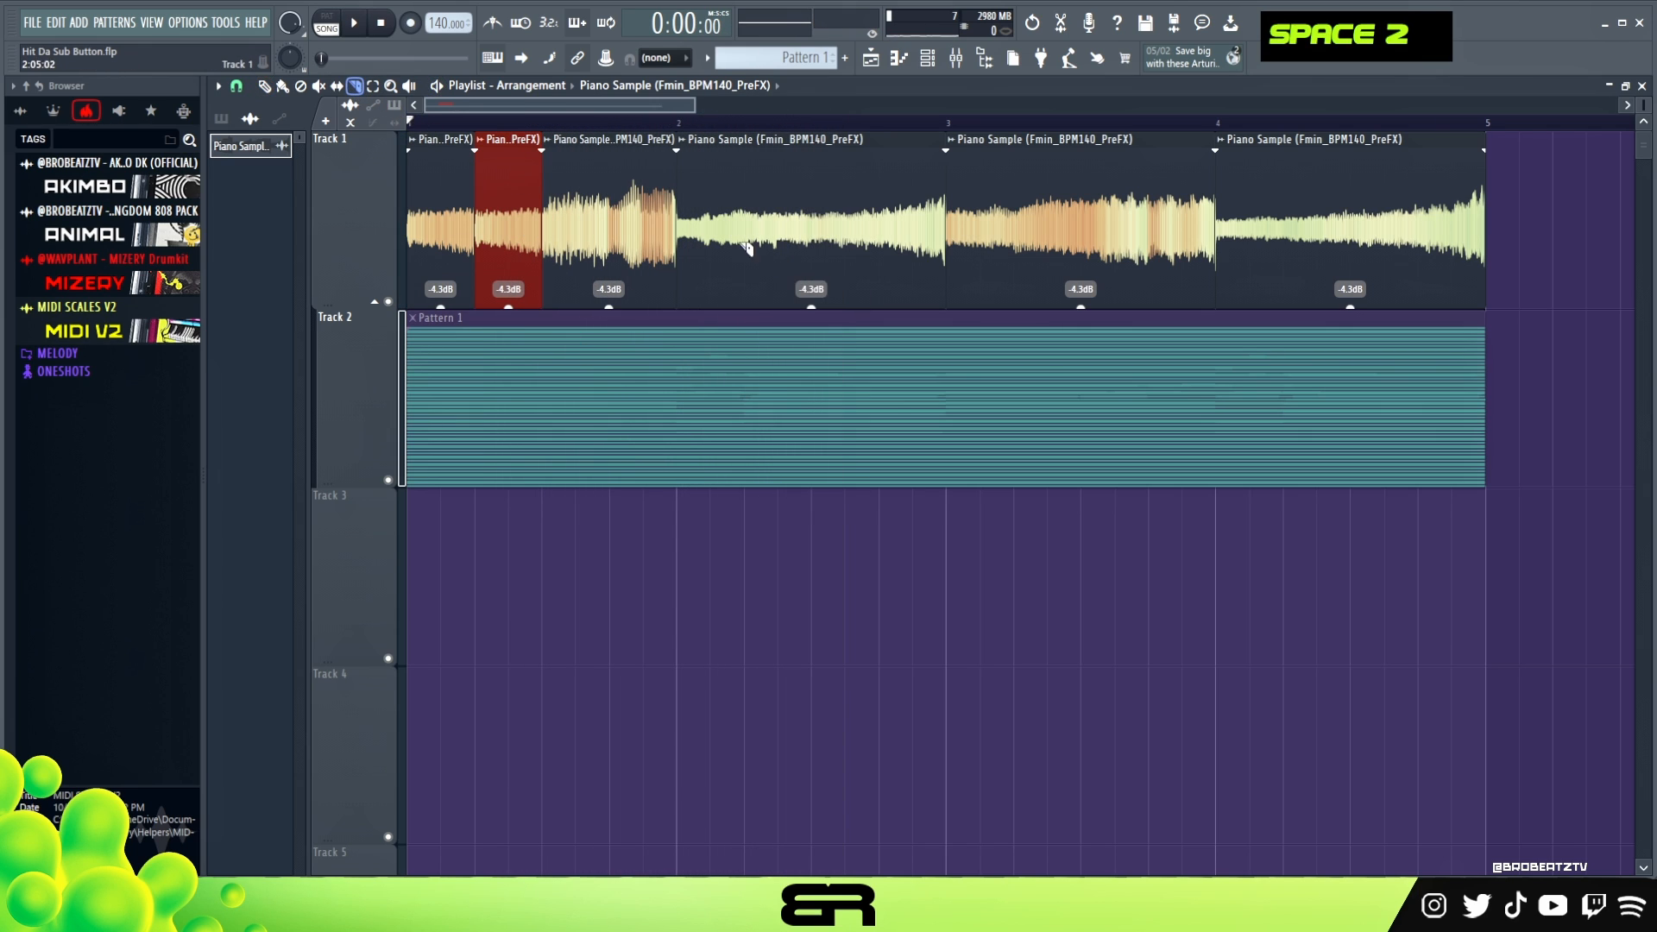
# - Slice the Piano Sample clips in bars 2, 3 and 4 at their second and third beats
pyautogui.keyDown('shift'); pyautogui.click(744, 250); pyautogui.keyUp('shift')
pyautogui.keyDown('shift'); pyautogui.click(812, 250); pyautogui.keyUp('shift')
pyautogui.keyDown('shift'); pyautogui.click(1014, 250); pyautogui.keyUp('shift')
pyautogui.keyDown('shift'); pyautogui.click(1080, 250); pyautogui.keyUp('shift')
pyautogui.moveTo(1258, 226); pyautogui.dragTo(1284, 229)
pyautogui.keyDown('shift'); pyautogui.click(1334, 229); pyautogui.keyUp('shift')
# - Replace the second-beat slice in bars 2, 3 and 4 with a copy of each bar's first slice
pyautogui.click(264, 87)
pyautogui.rightClick(781, 229)
pyautogui.rightClick(1047, 228)
pyautogui.rightClick(1305, 245)
pyautogui.moveTo(1305, 242); pyautogui.dragTo(1241, 257)
pyautogui.moveTo(1030, 235); pyautogui.dragTo(993, 232)
pyautogui.moveTo(774, 237)
pyautogui.mouseDown()
pyautogui.moveTo(706, 242)
pyautogui.moveTo(786, 250)
pyautogui.mouseUp()
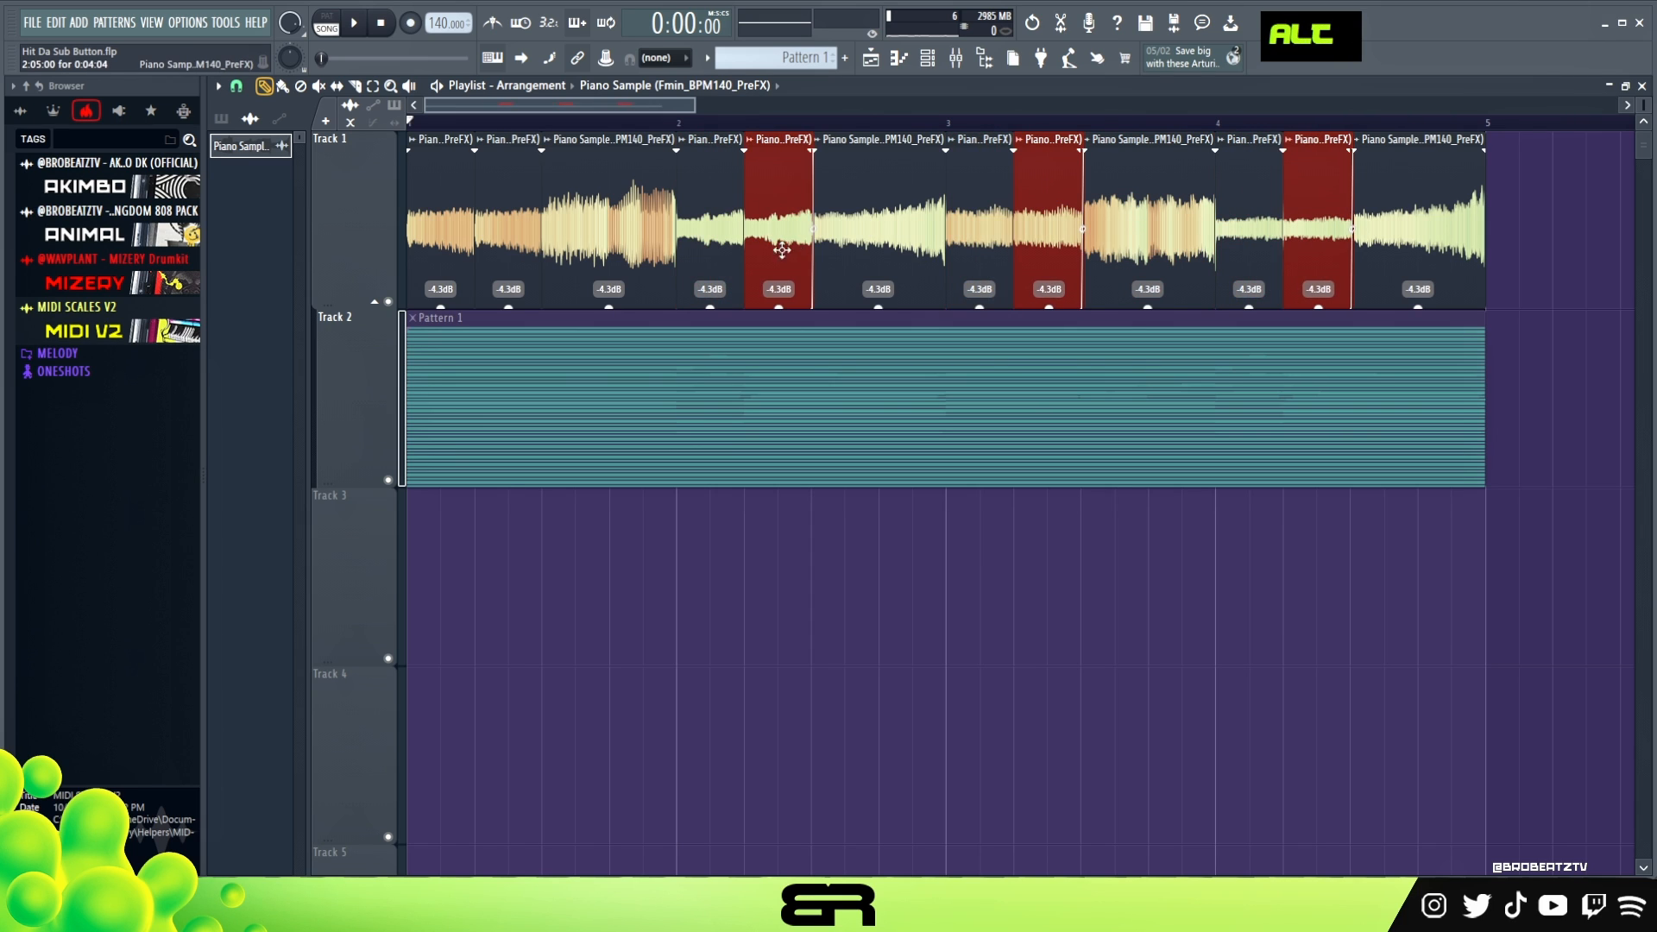
# - Extend the end of the first slice in all four bars slightly and play the chopped sample
pyautogui.keyDown('ctrl'); pyautogui.click(441, 235); pyautogui.keyUp('ctrl')
pyautogui.keyDown('ctrl'); pyautogui.keyDown('shift'); pyautogui.click(708, 232); pyautogui.keyUp('shift'); pyautogui.keyUp('ctrl')
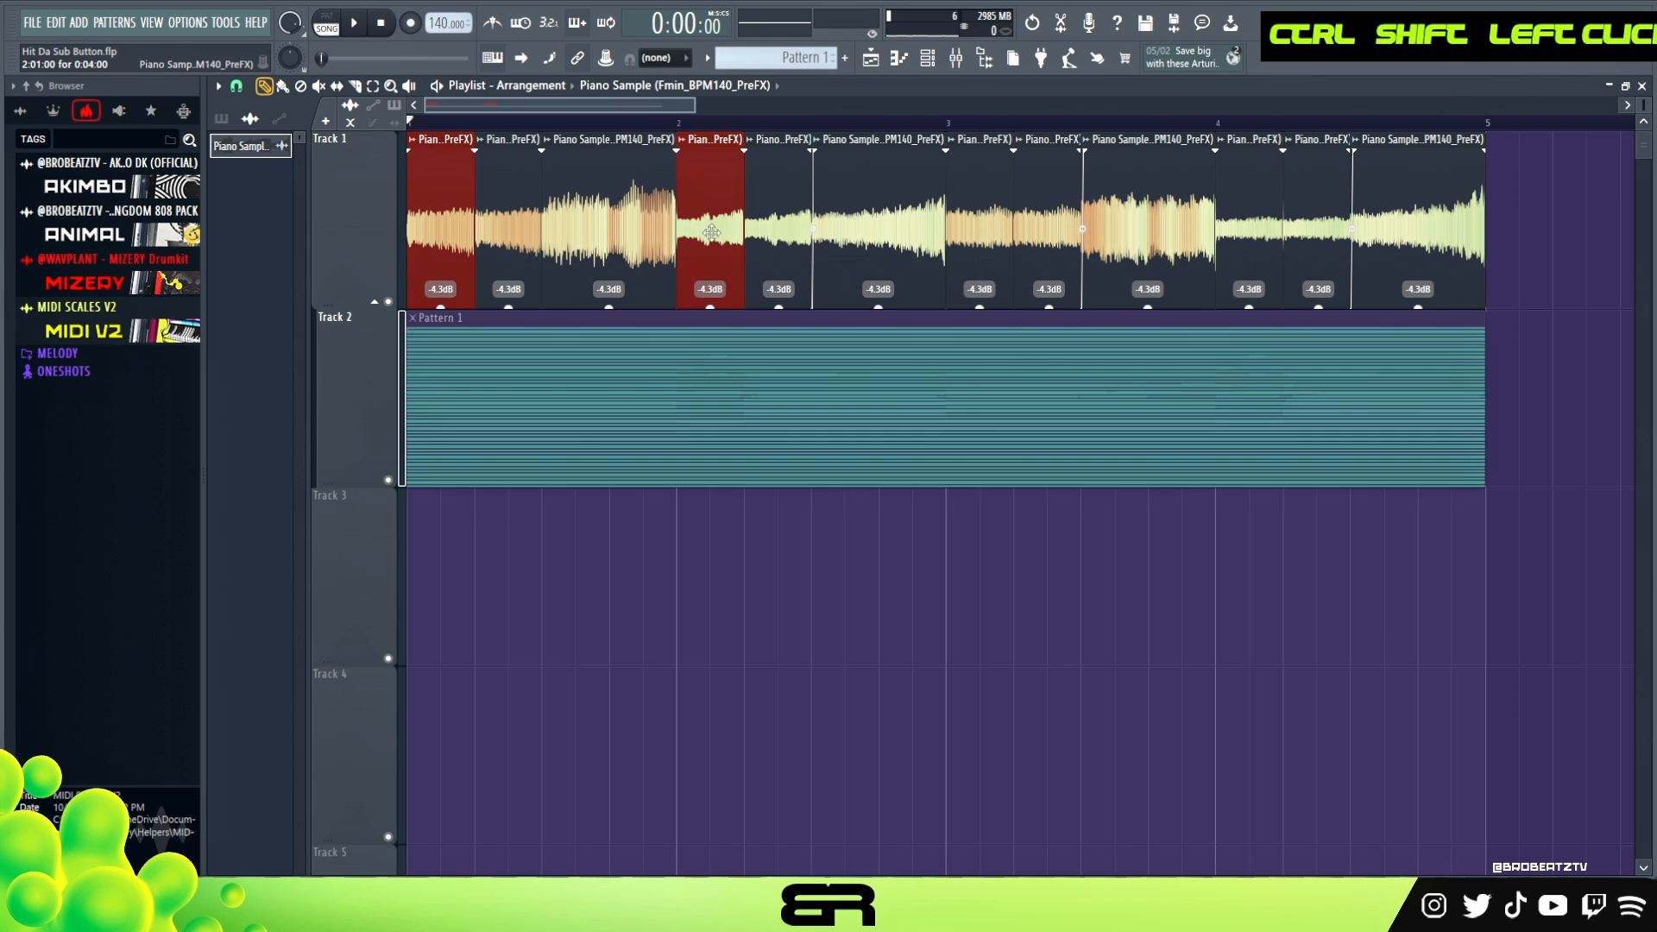
pyautogui.keyDown('ctrl'); pyautogui.keyDown('shift'); pyautogui.click(980, 231); pyautogui.keyUp('shift'); pyautogui.keyUp('ctrl')
pyautogui.keyDown('ctrl'); pyautogui.keyDown('shift'); pyautogui.click(1241, 225); pyautogui.keyUp('shift'); pyautogui.keyUp('ctrl')
pyautogui.moveTo(1278, 243); pyautogui.dragTo(1280, 242)
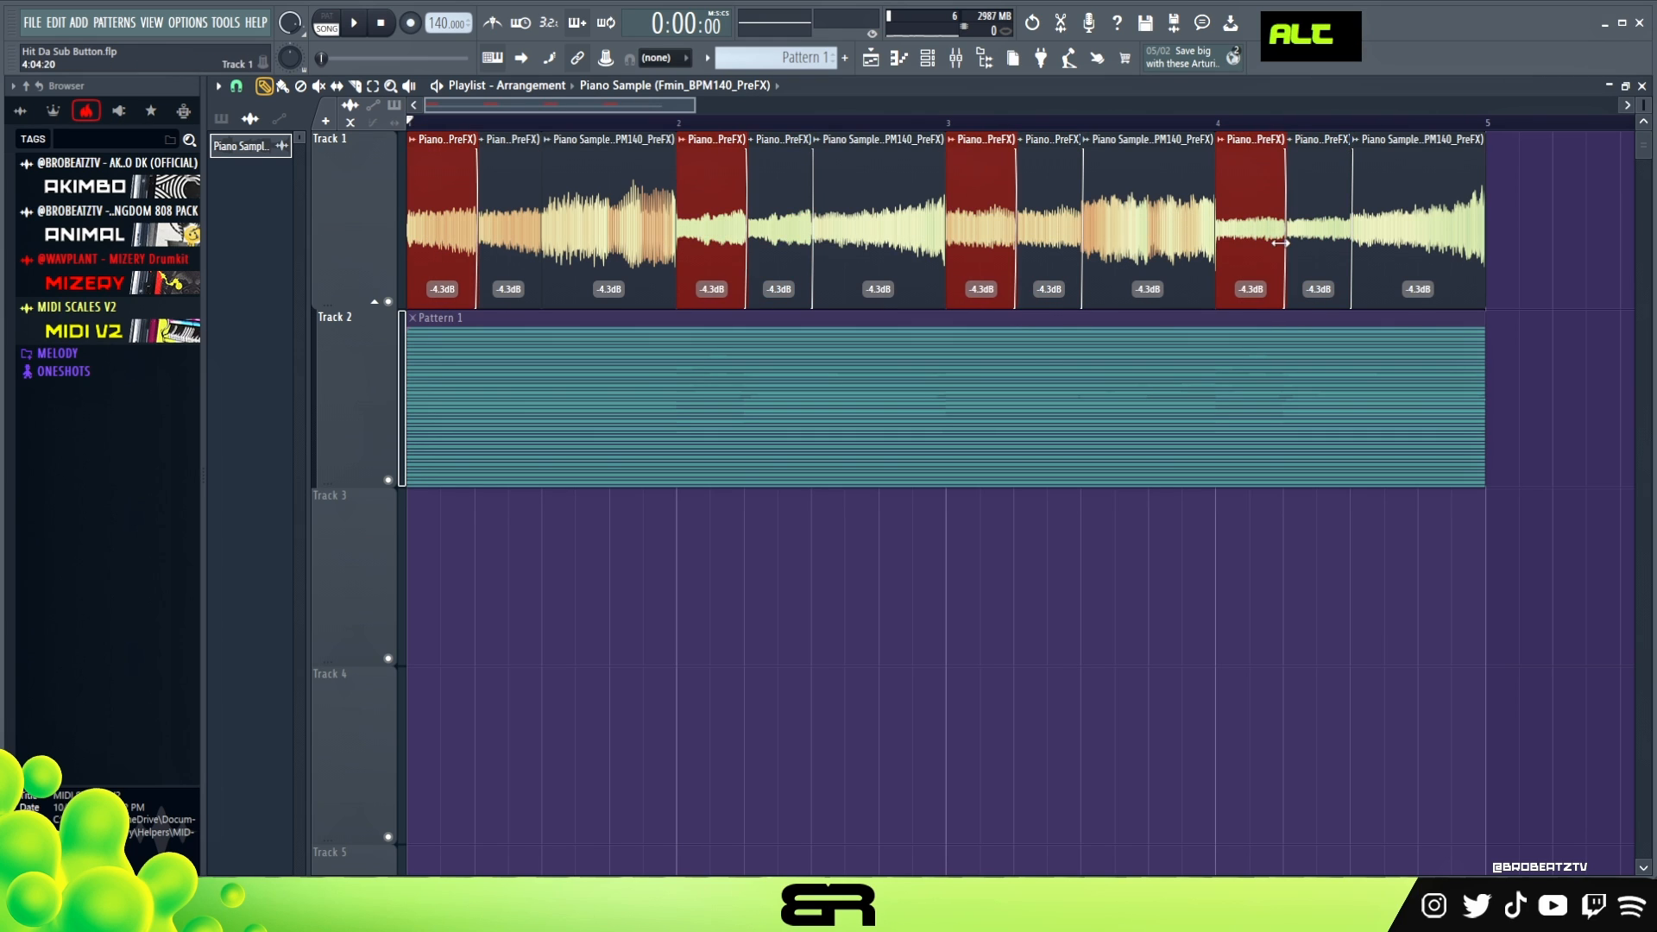
pyautogui.keyDown('ctrl'); pyautogui.click(1410, 529); pyautogui.keyUp('ctrl')
pyautogui.moveTo(1484, 154)
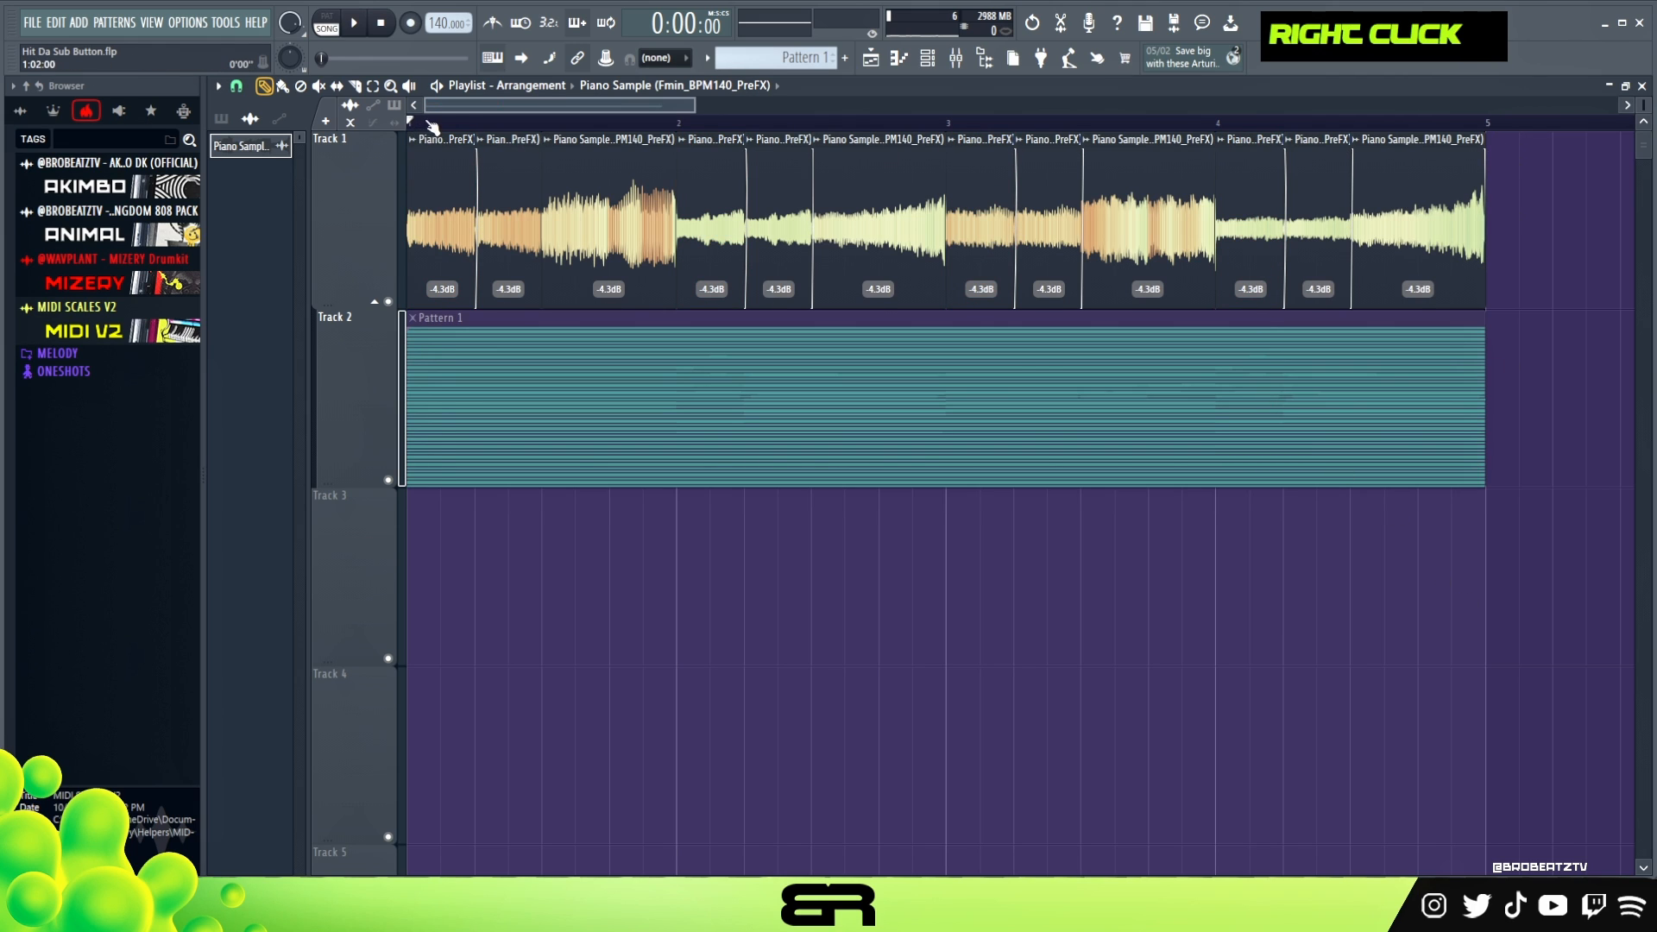
pyautogui.press('space')
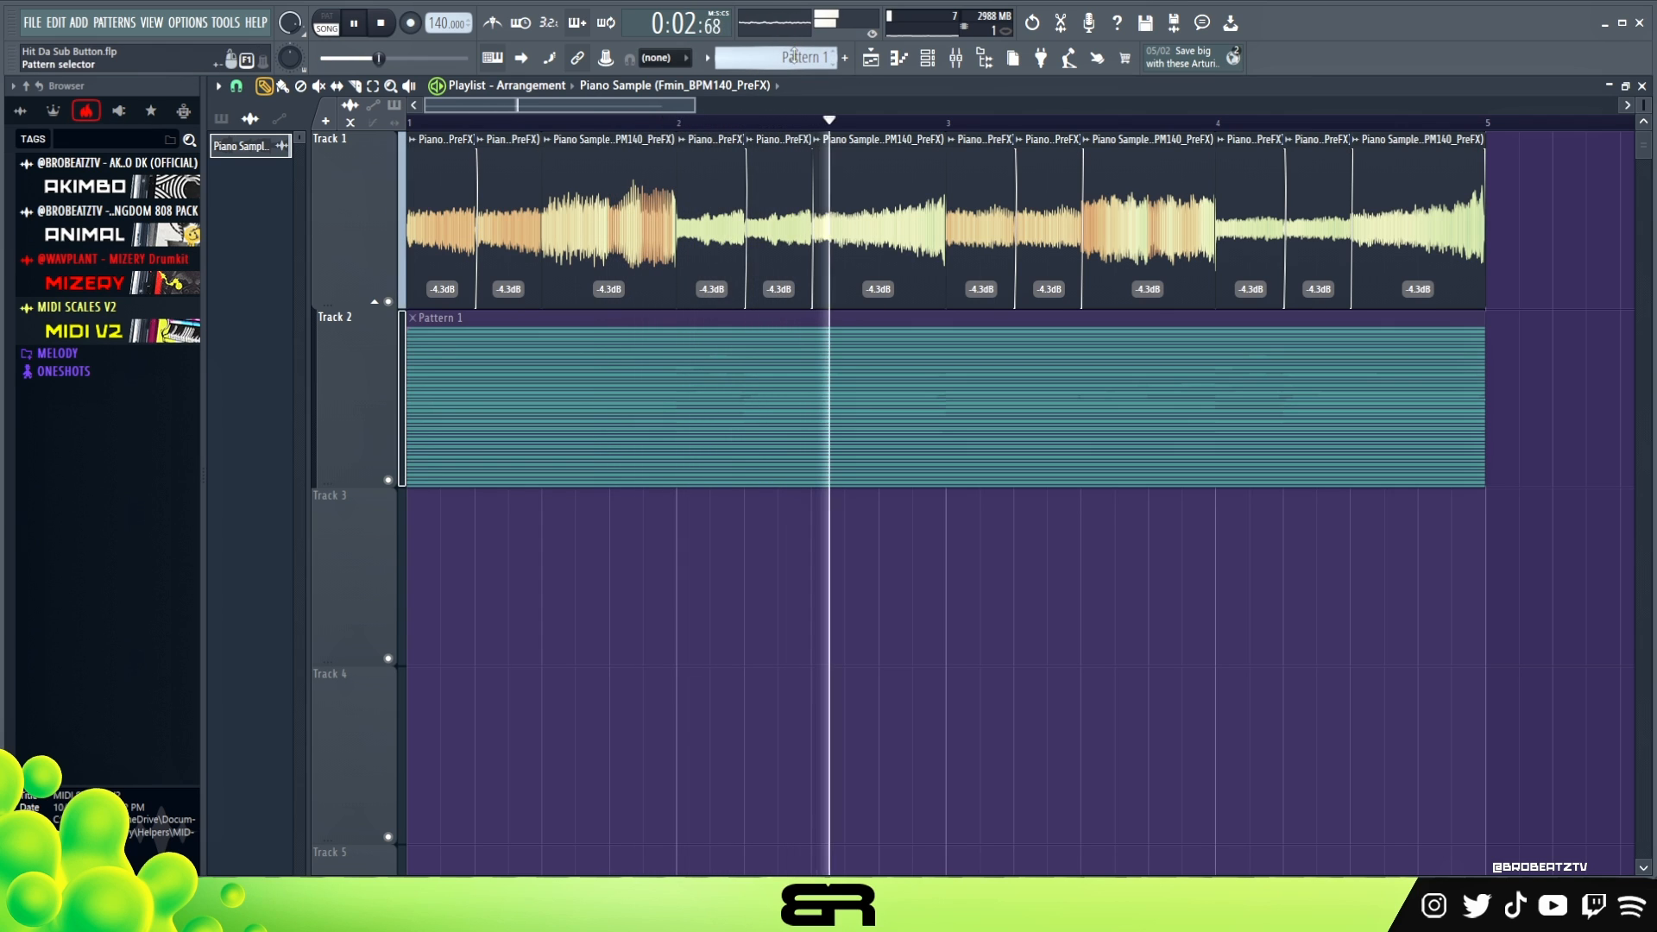
pyautogui.press('space')
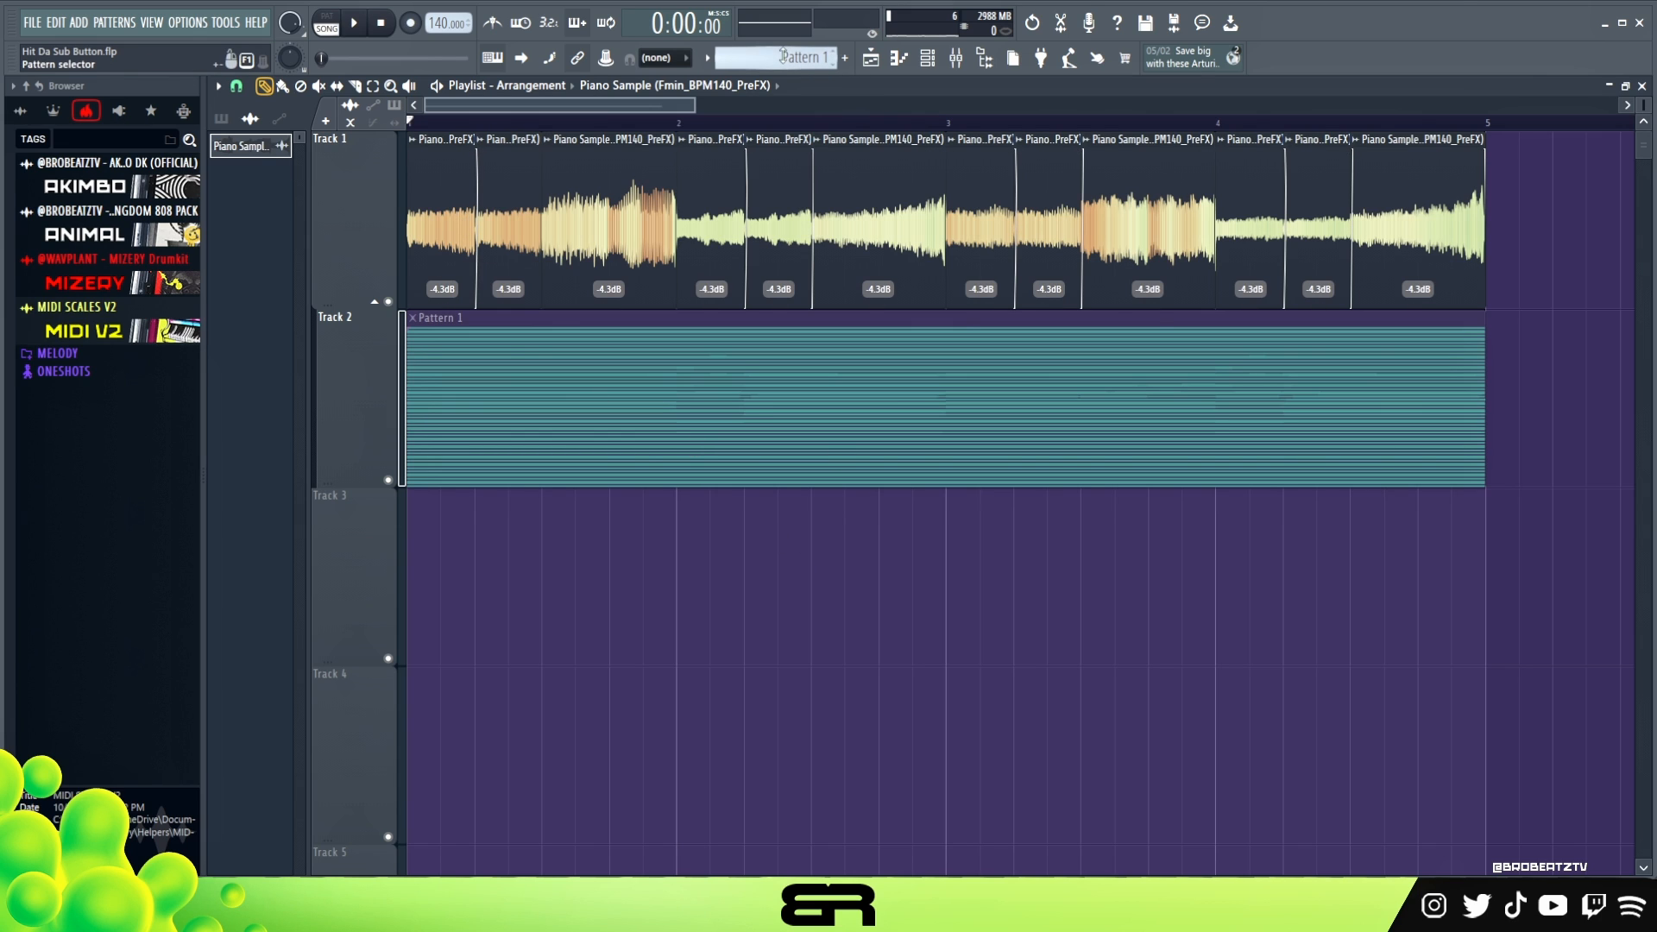
# - Place Pattern 2 on a new empty track inserted above the Piano Sample and extend it across all four bars
pyautogui.scroll(1, 782, 56)
pyautogui.click(651, 608)
pyautogui.moveTo(762, 581); pyautogui.dragTo(526, 581)
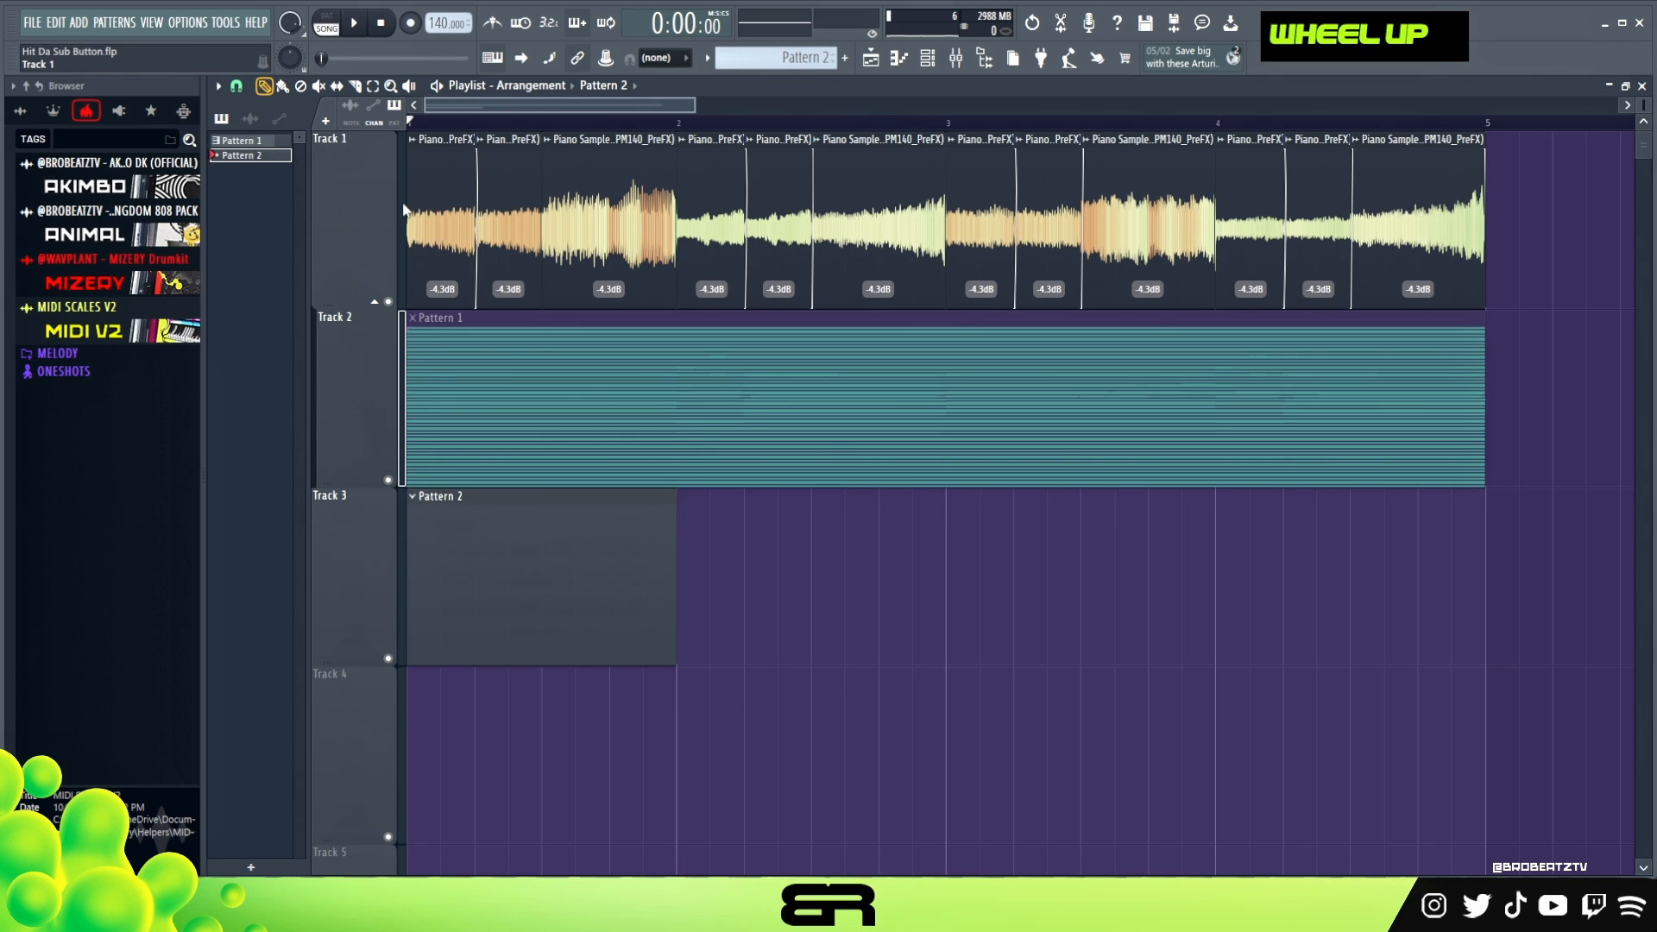
pyautogui.rightClick(370, 226)
pyautogui.click(391, 479)
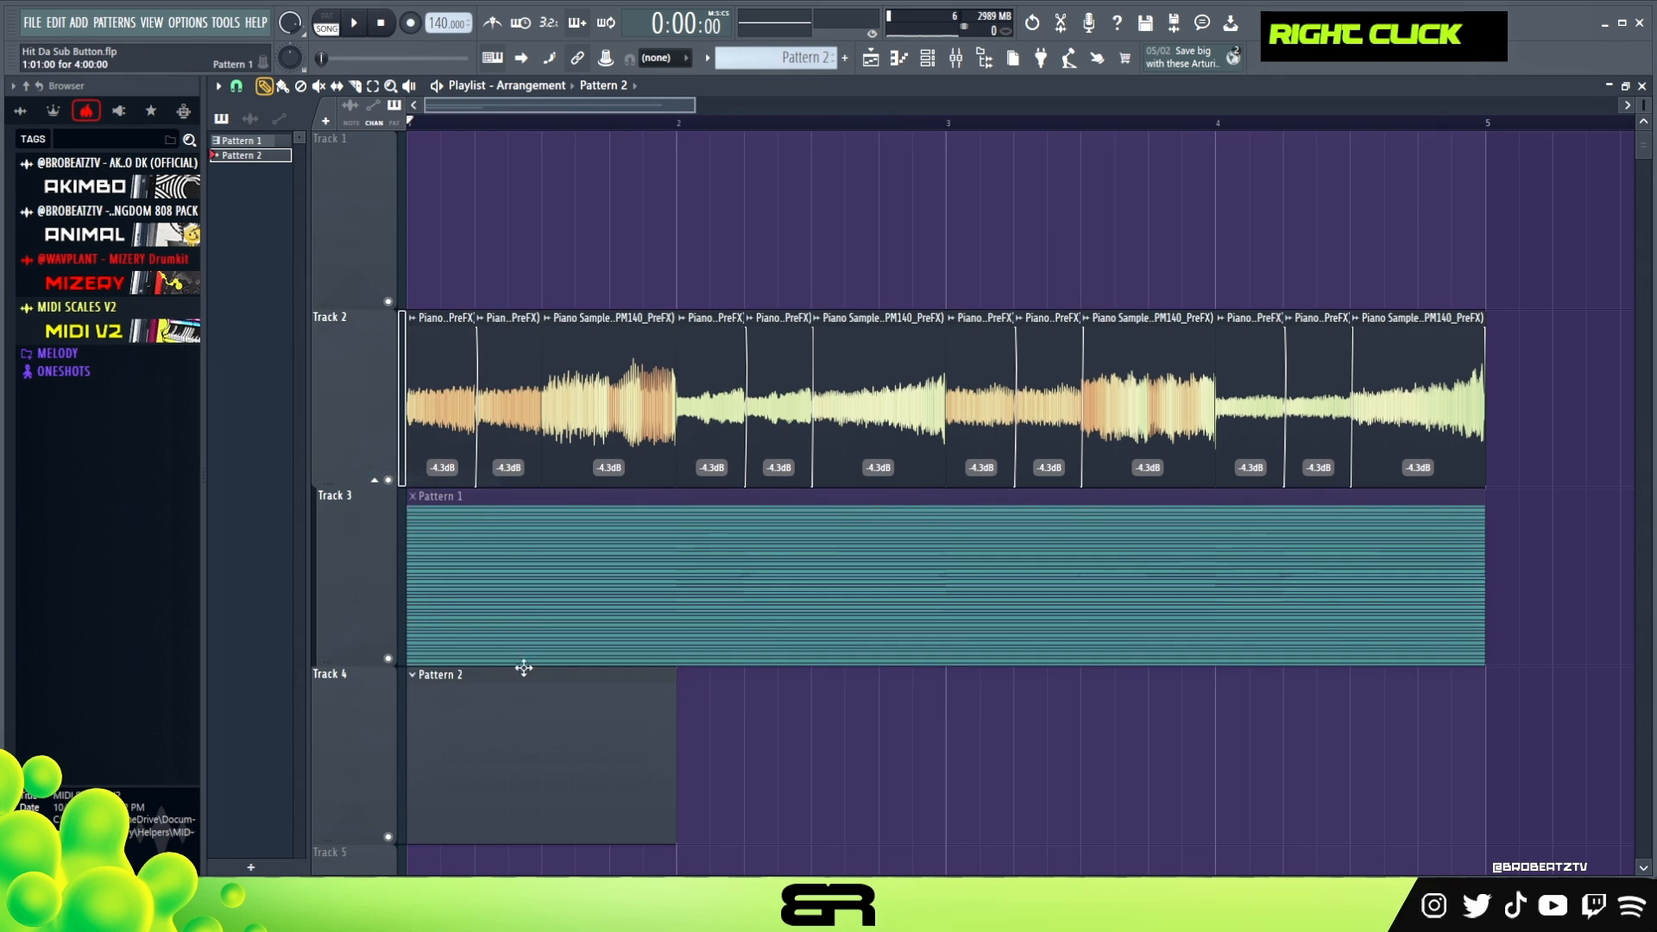
pyautogui.moveTo(521, 741); pyautogui.dragTo(521, 216)
pyautogui.moveTo(672, 202); pyautogui.dragTo(1481, 262)
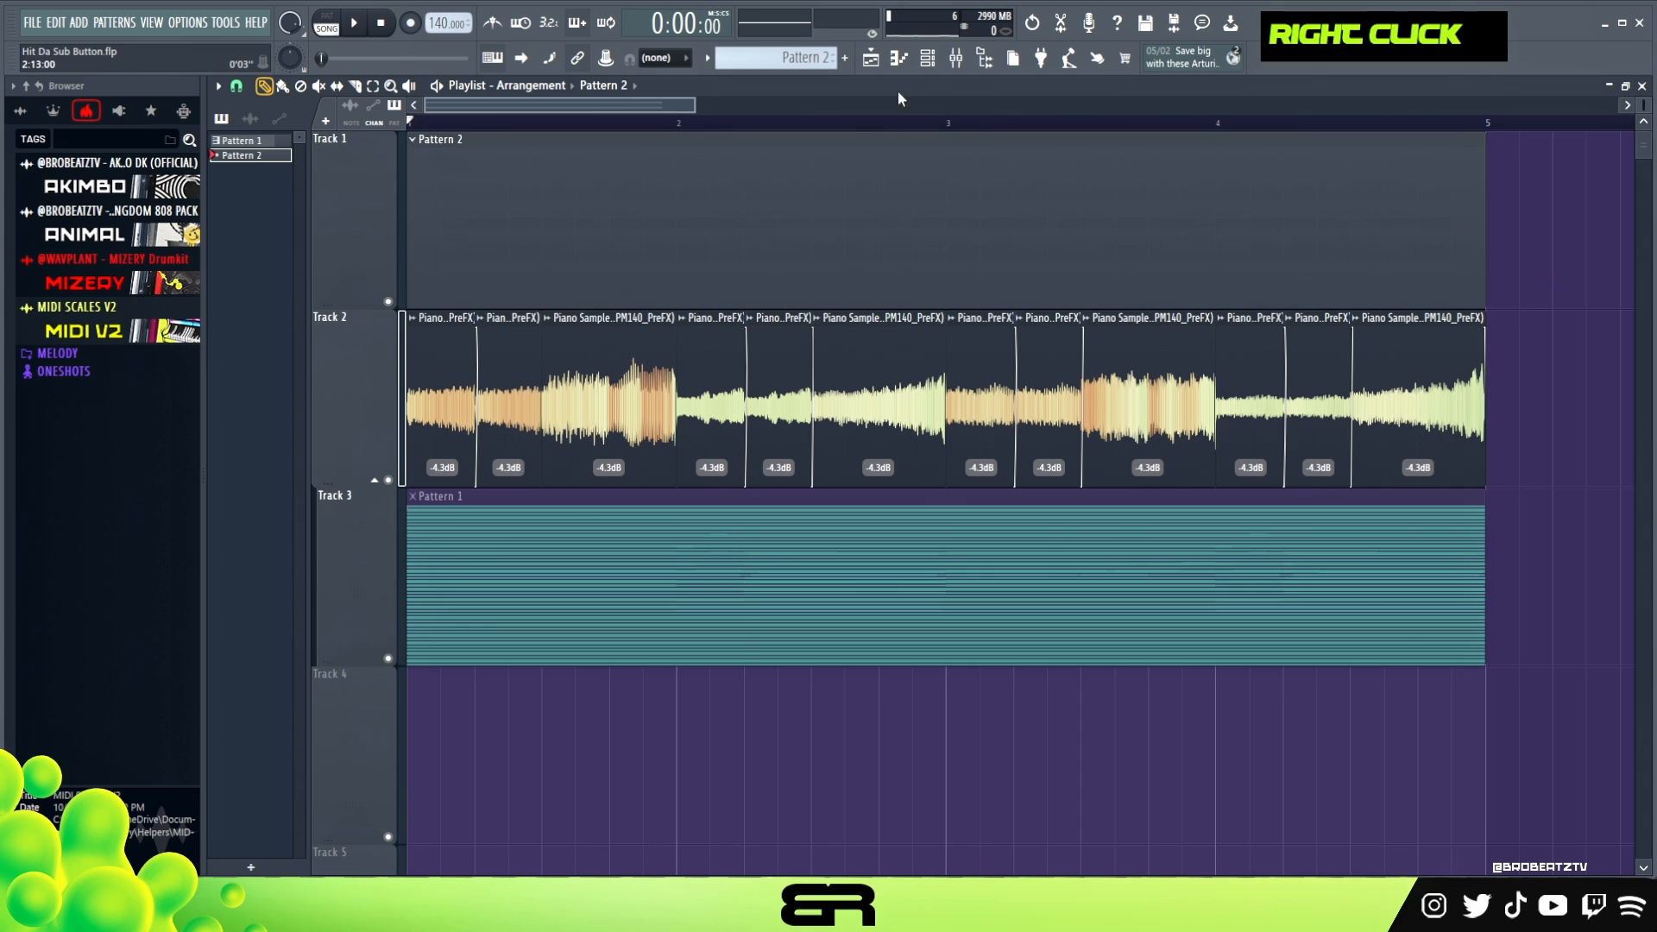
# - Review the EQUO graphic EQ curve on the SAMPLE (Post) mixer track
pyautogui.click(927, 59)
pyautogui.press('F6')
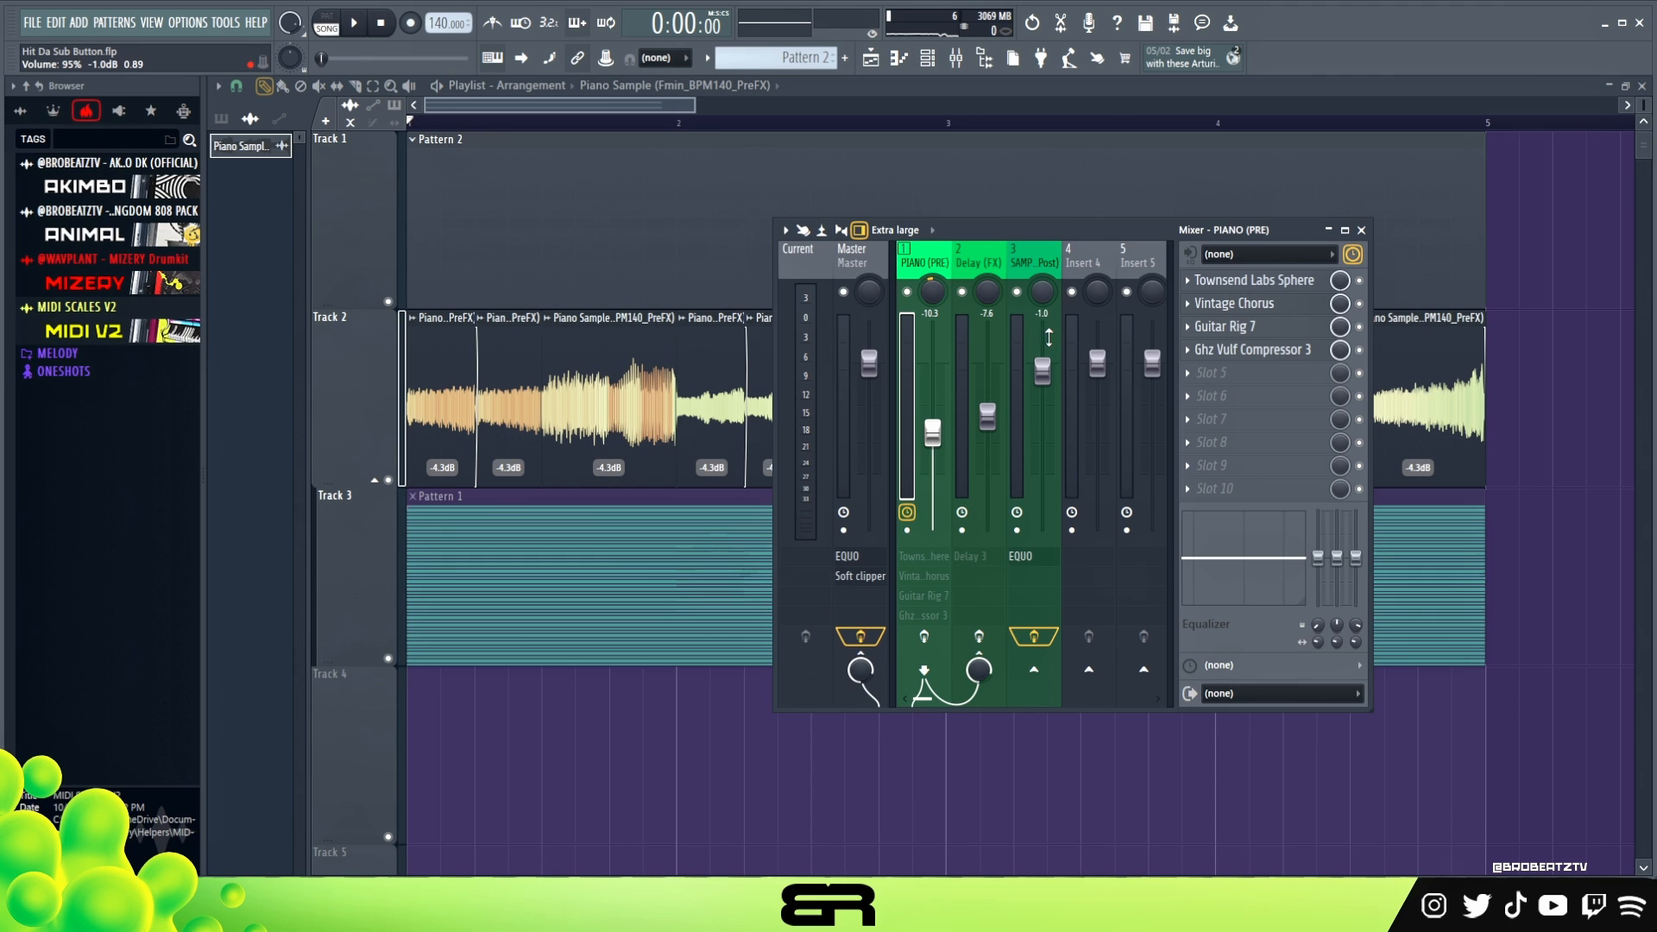
pyautogui.click(1041, 280)
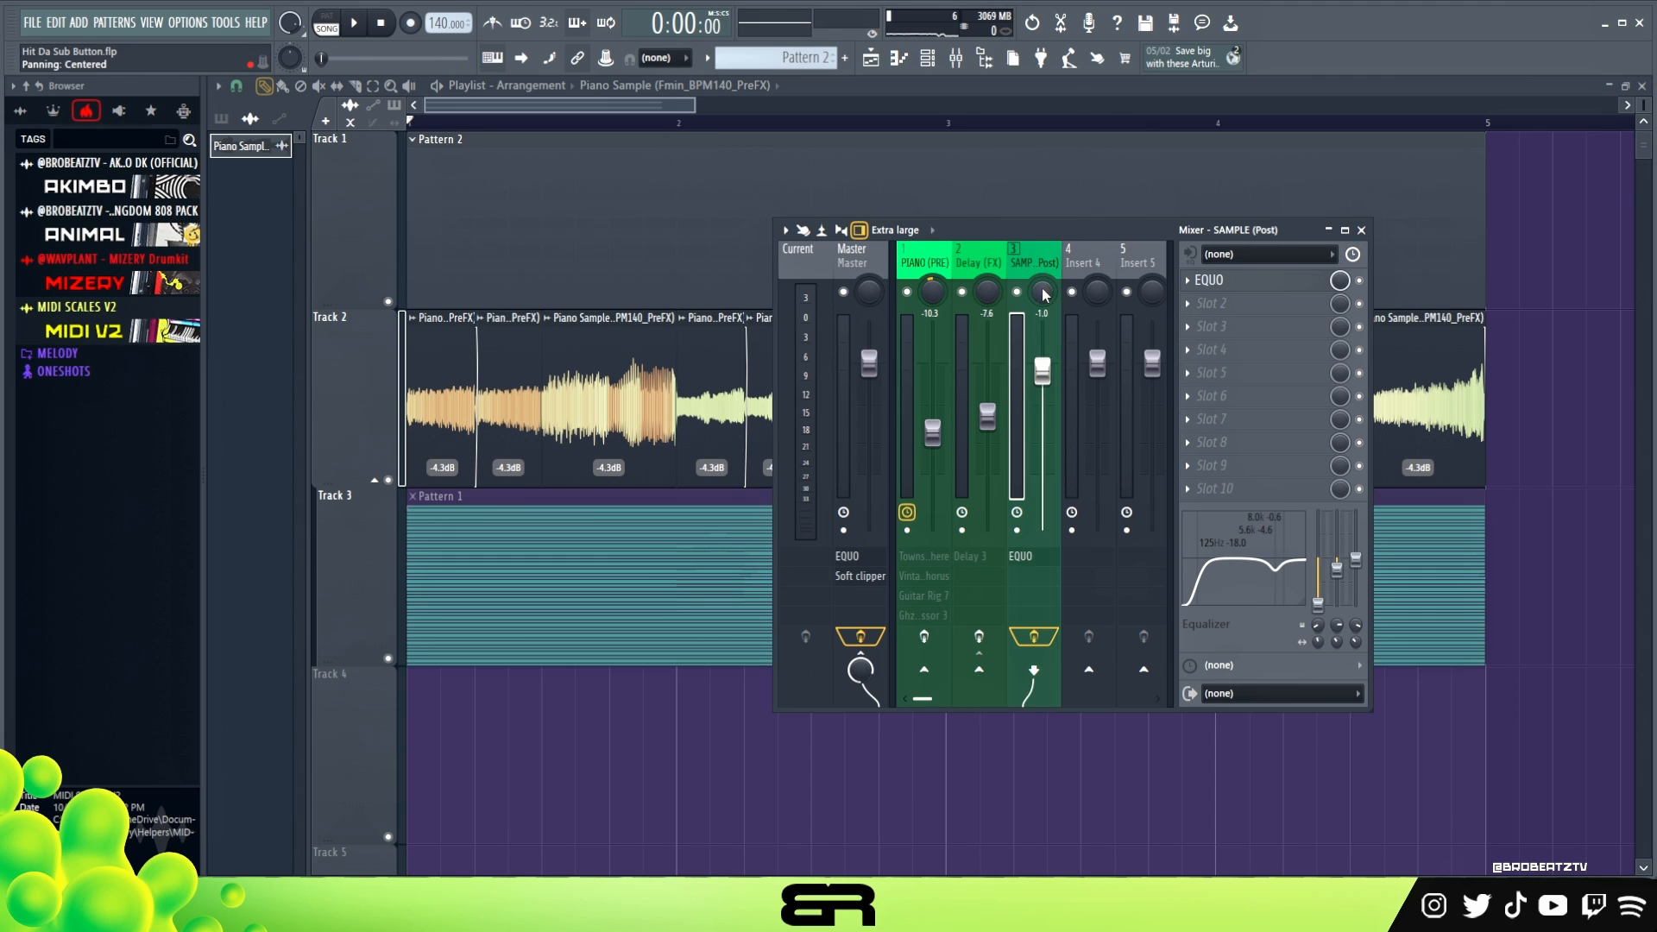
pyautogui.click(1243, 281)
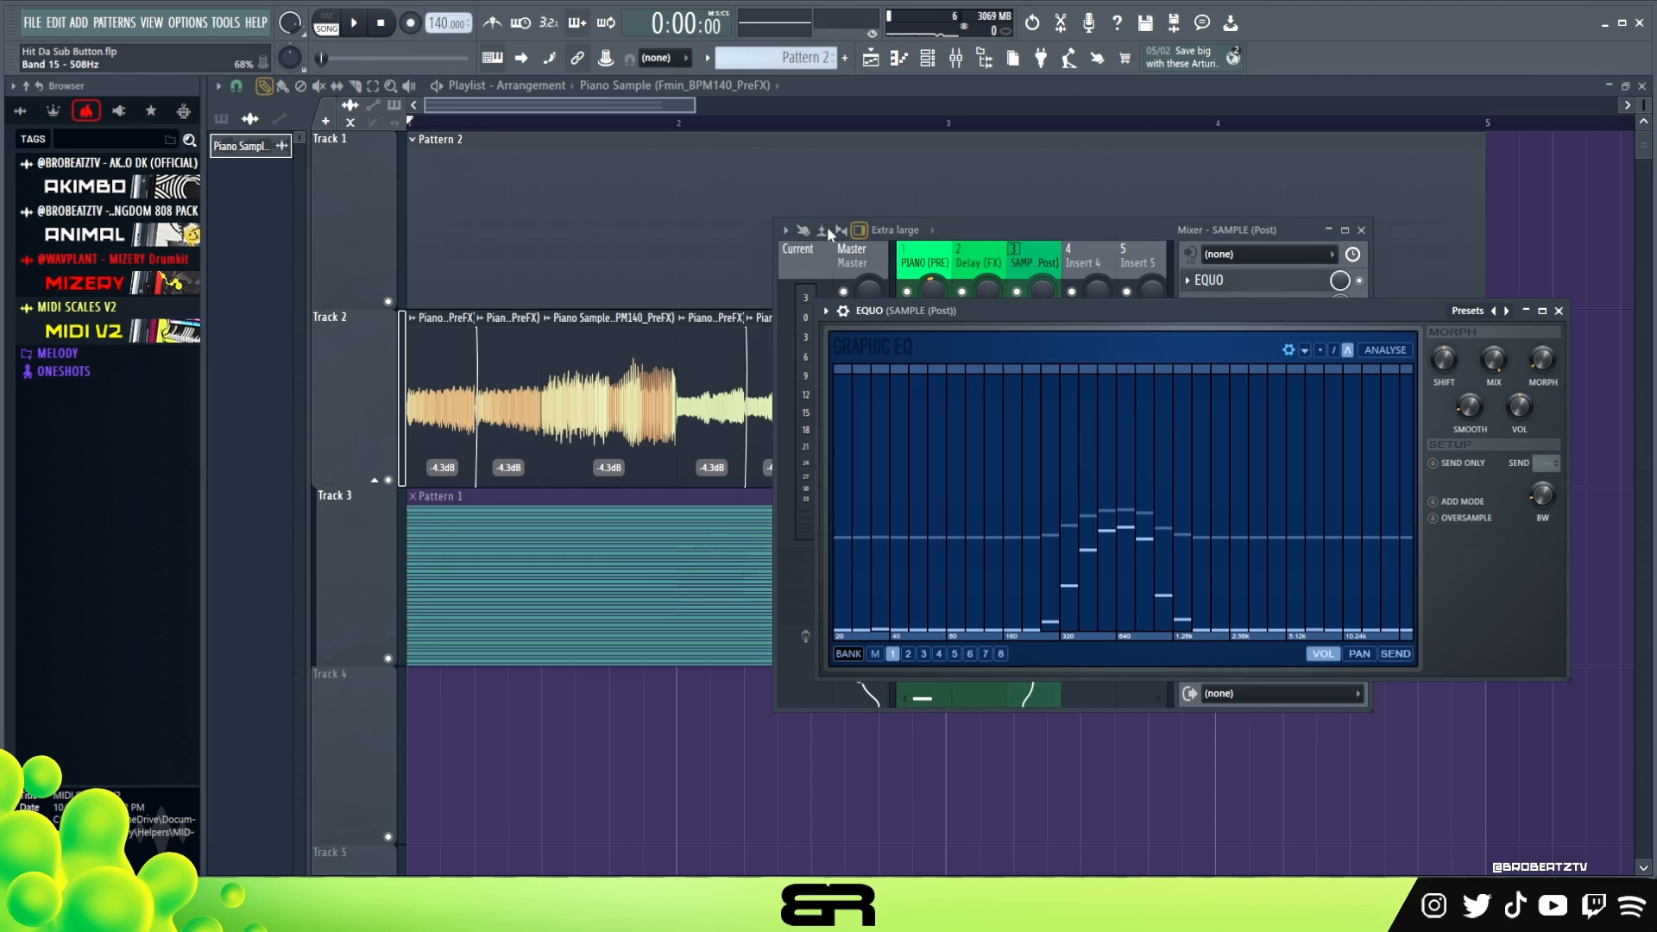
pyautogui.moveTo(1010, 304); pyautogui.dragTo(745, 264)
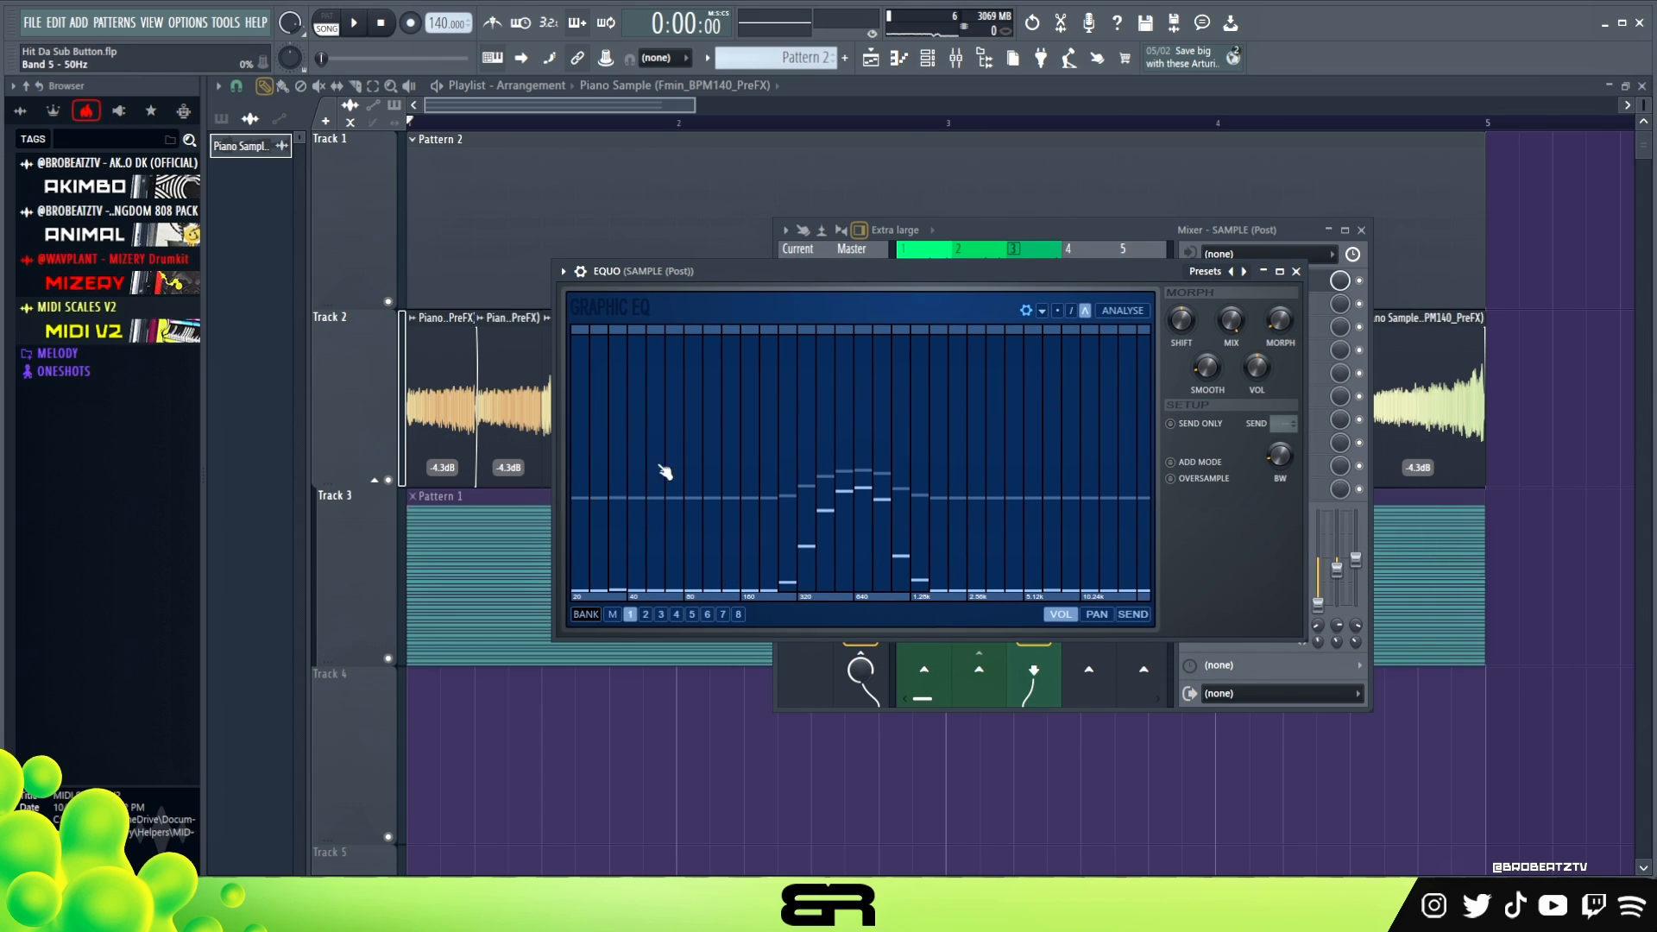
pyautogui.click(1297, 271)
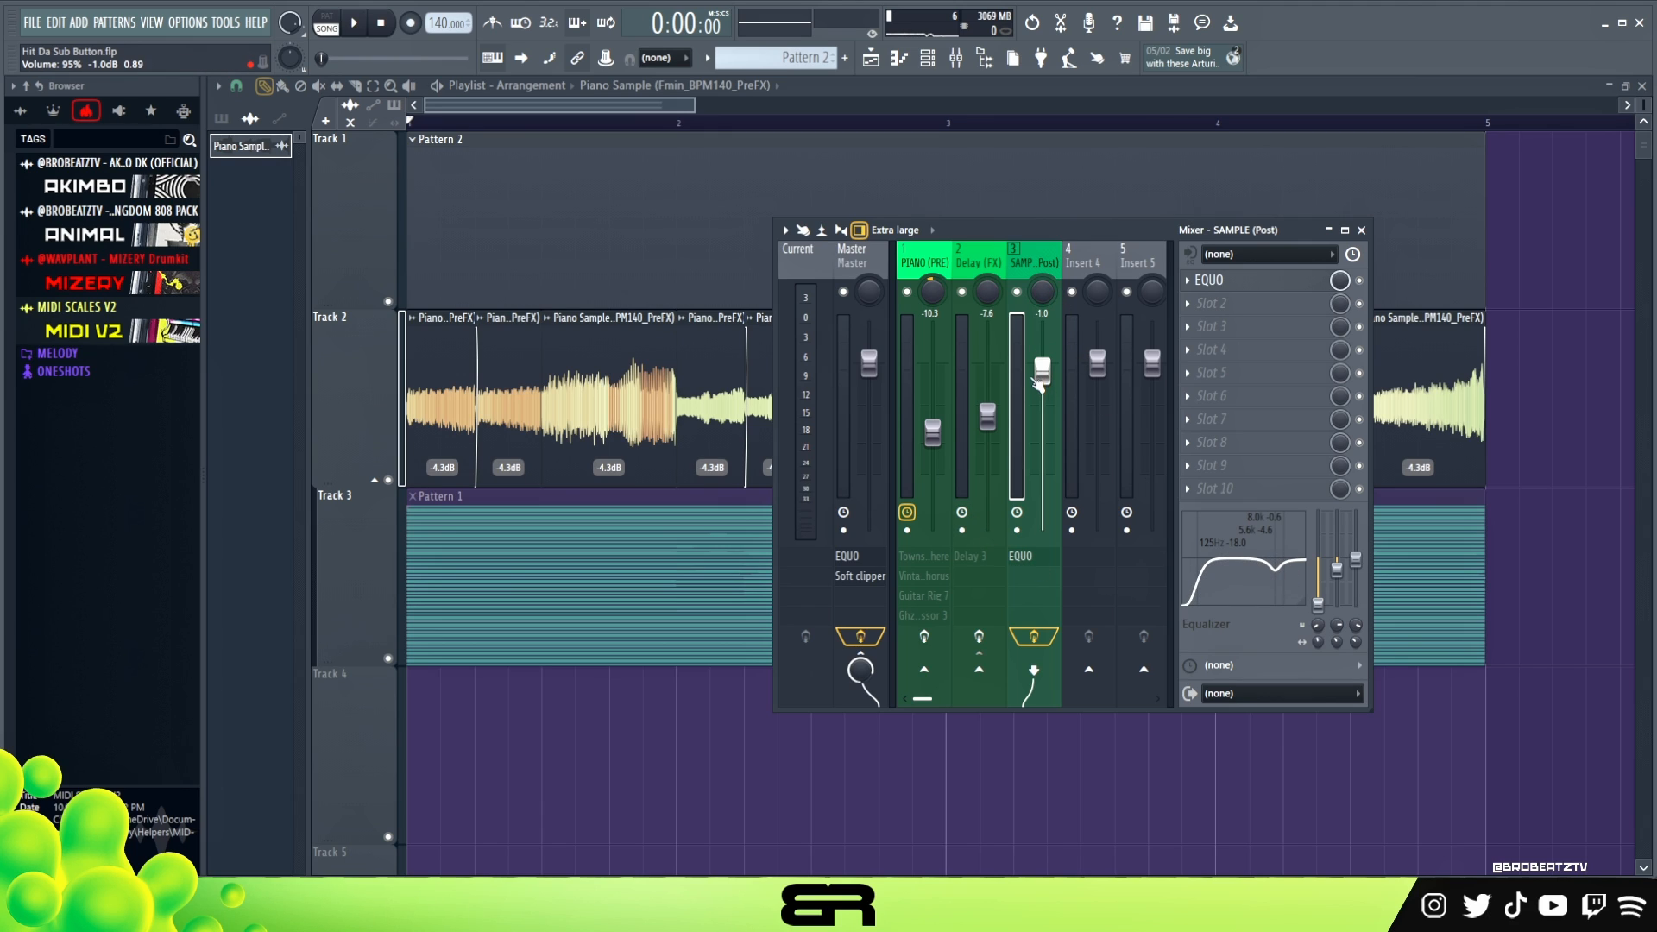
# - Play the sample and compare its sound with the SAMPLE (Post) track's effects bypassed and enabled
pyautogui.press('space')
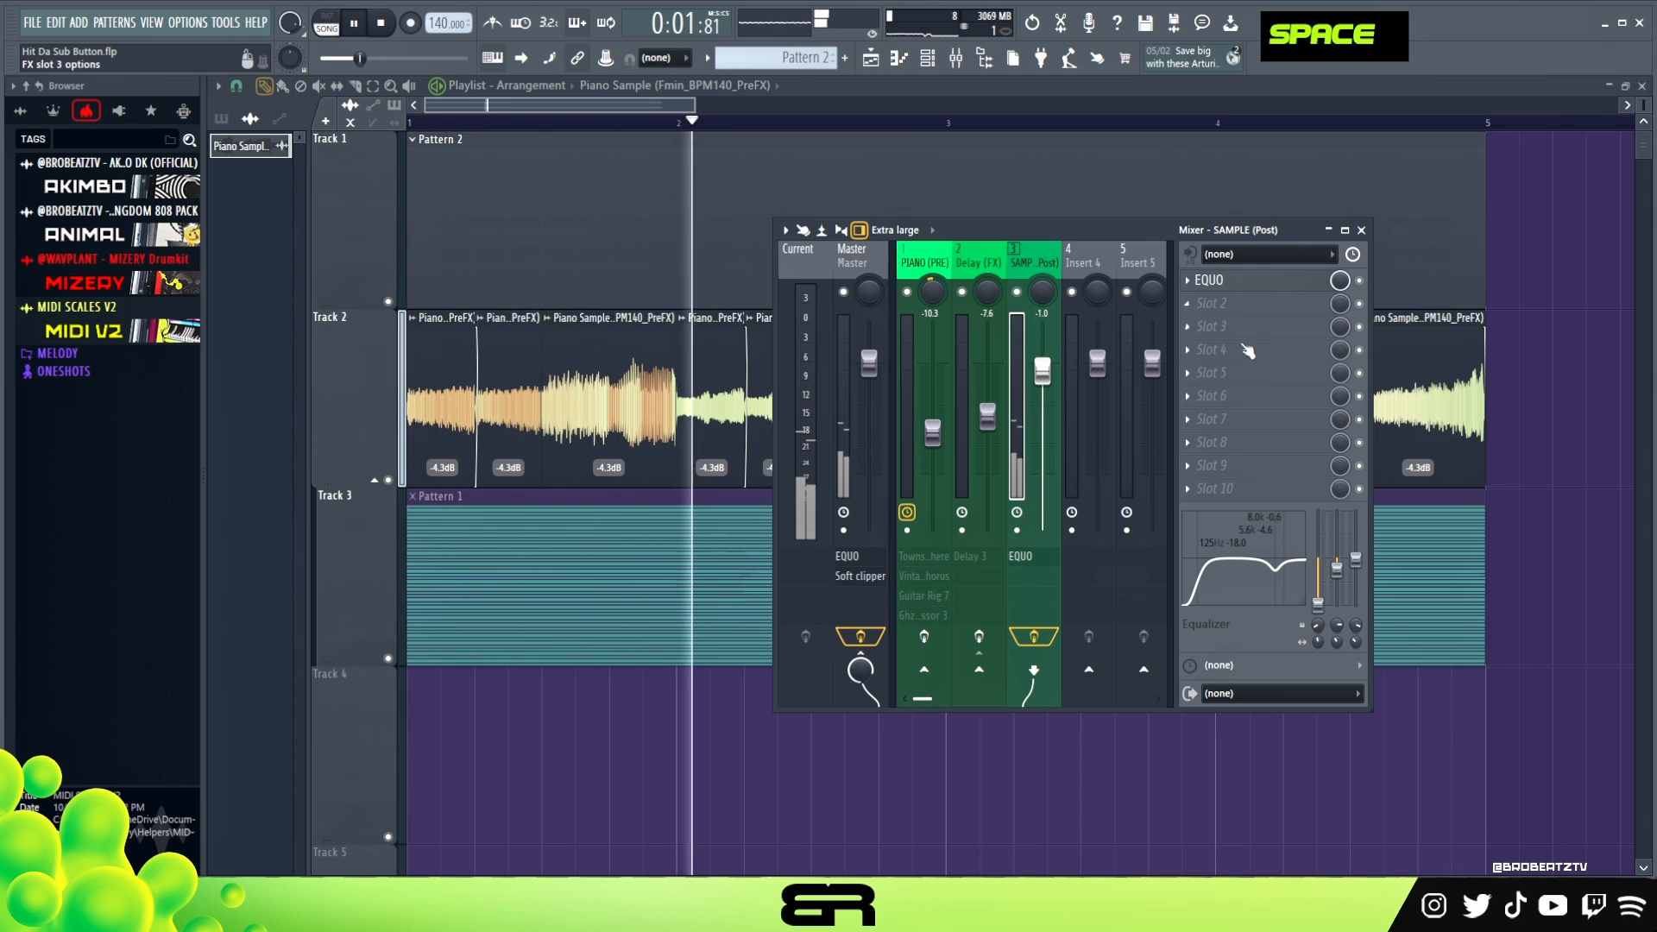
pyautogui.click(1034, 637)
pyautogui.click(1034, 637)
pyautogui.press('space')
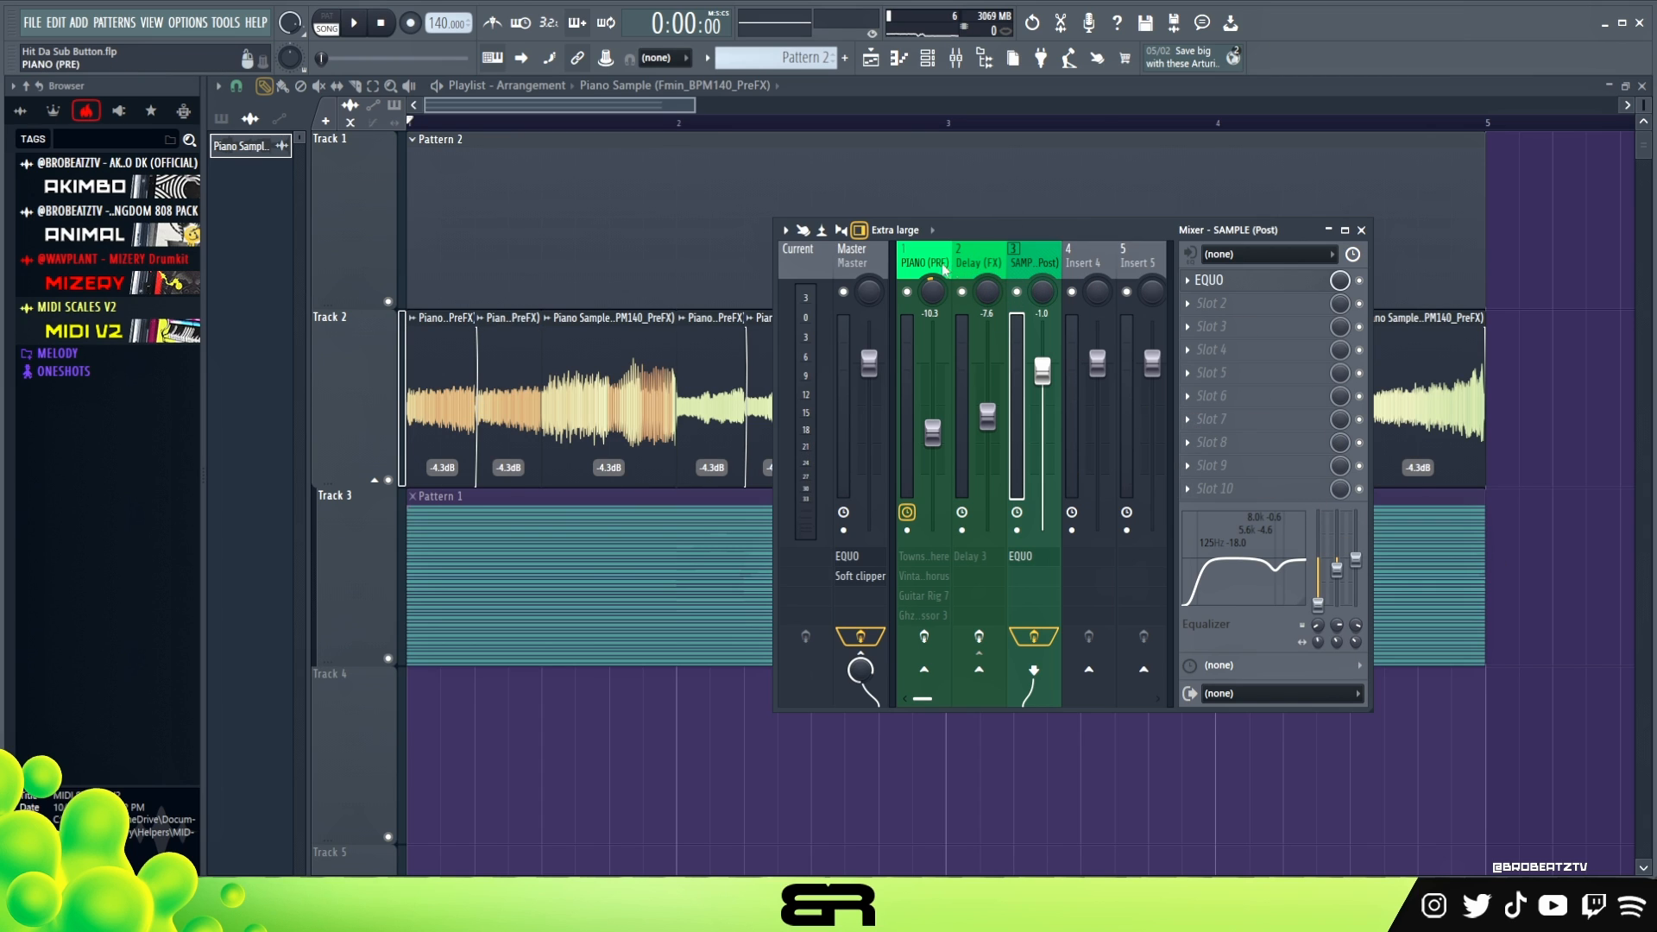
# - Re-enable the effects on the Delay (FX) and PIANO (PRE) mixer tracks
pyautogui.click(992, 276)
pyautogui.click(925, 268)
pyautogui.click(957, 261)
pyautogui.click(947, 259)
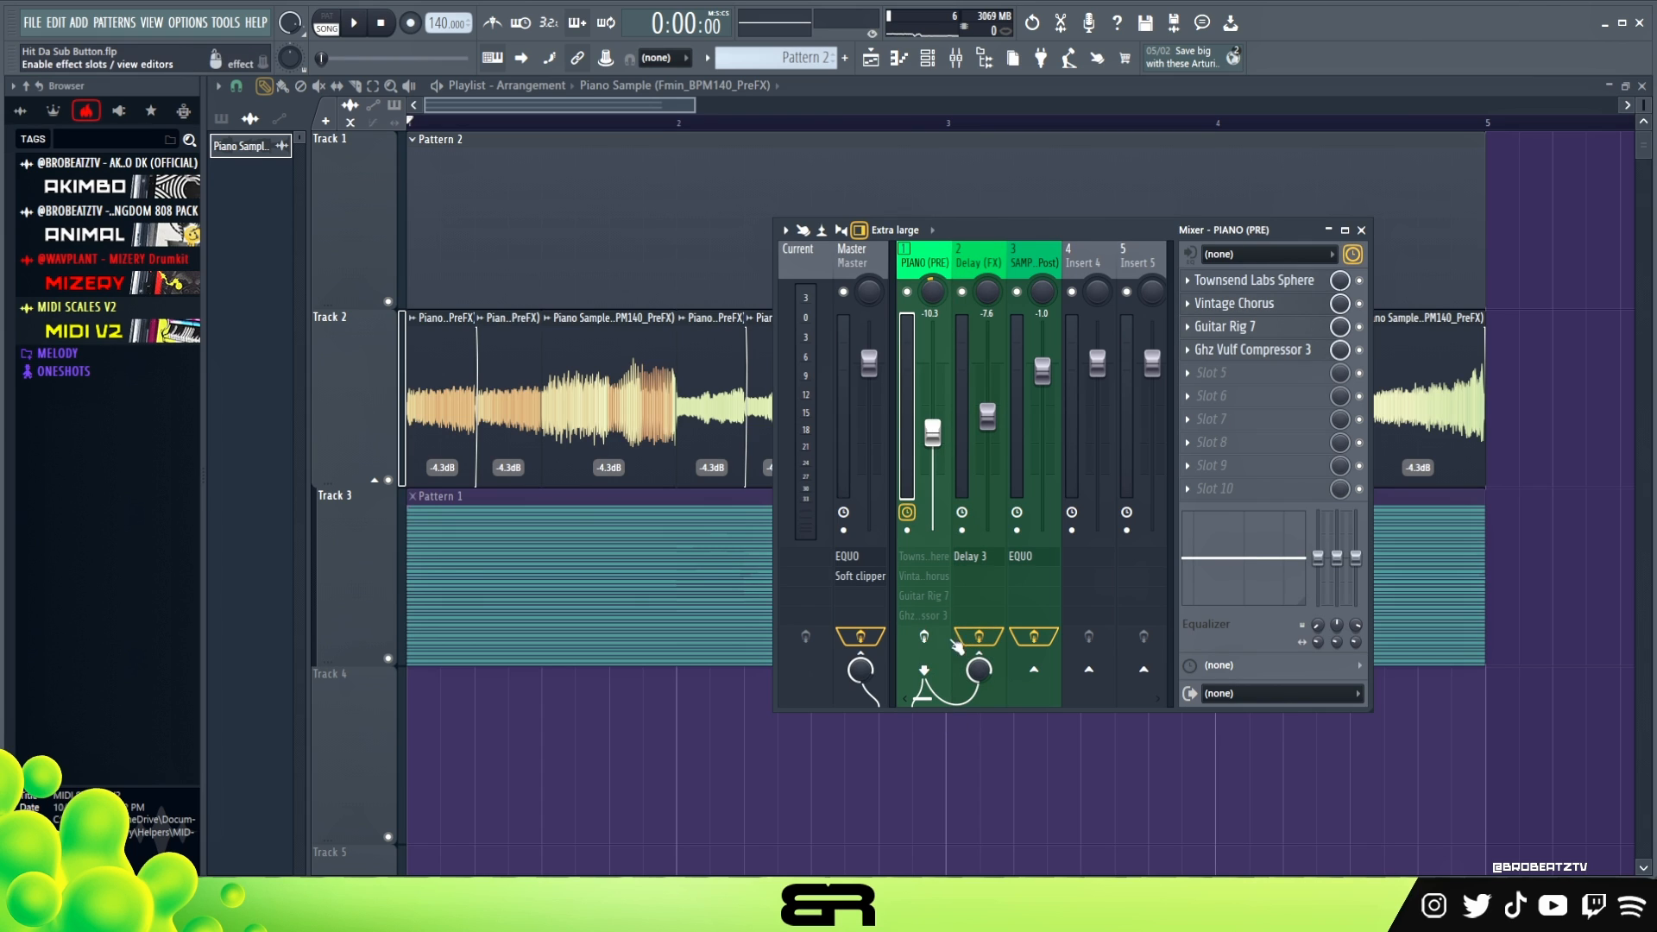
pyautogui.doubleClick(928, 637)
# - Check the audio clip settings of the Piano Sample
pyautogui.click(929, 62)
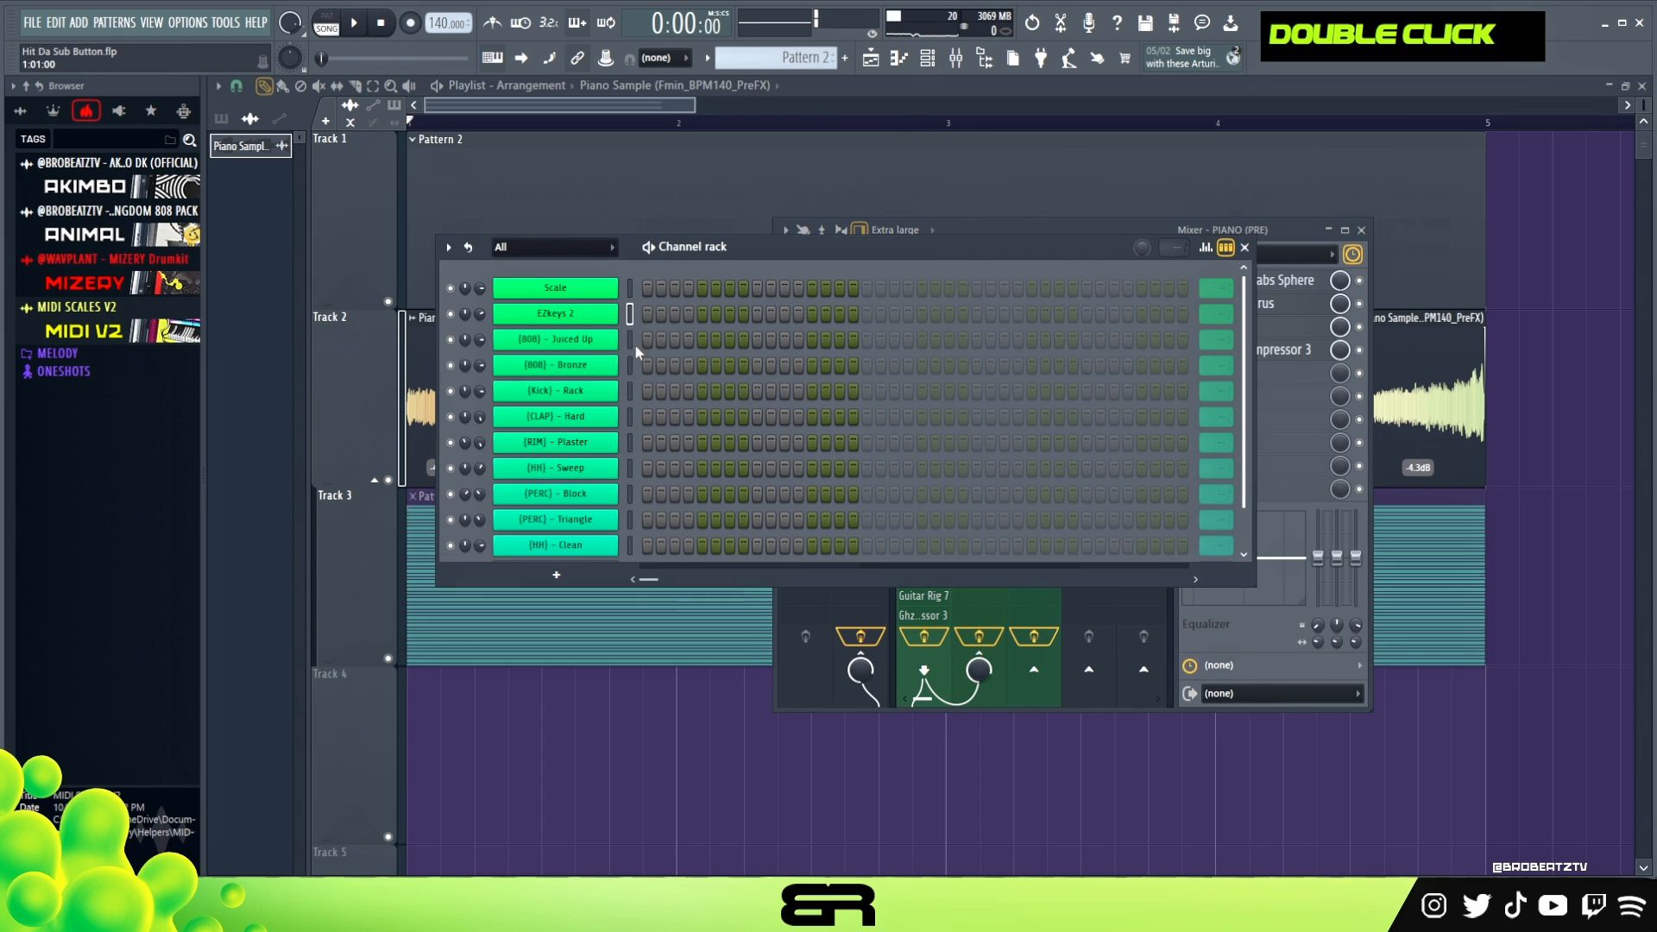
pyautogui.rightClick(595, 316)
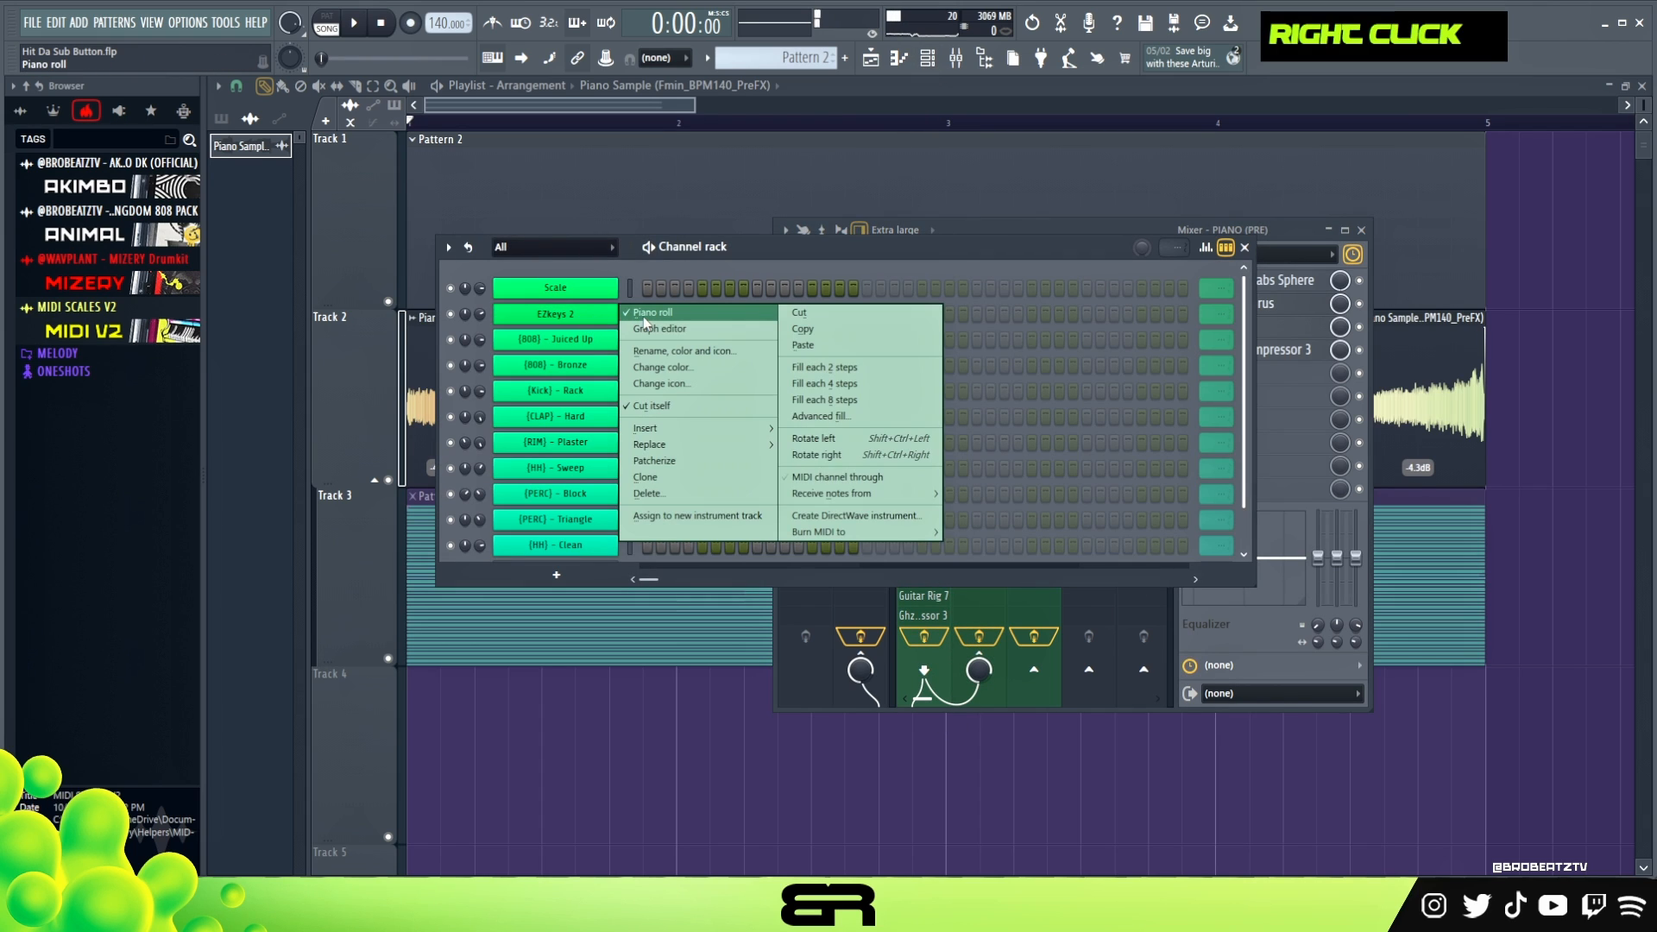
pyautogui.doubleClick(441, 410)
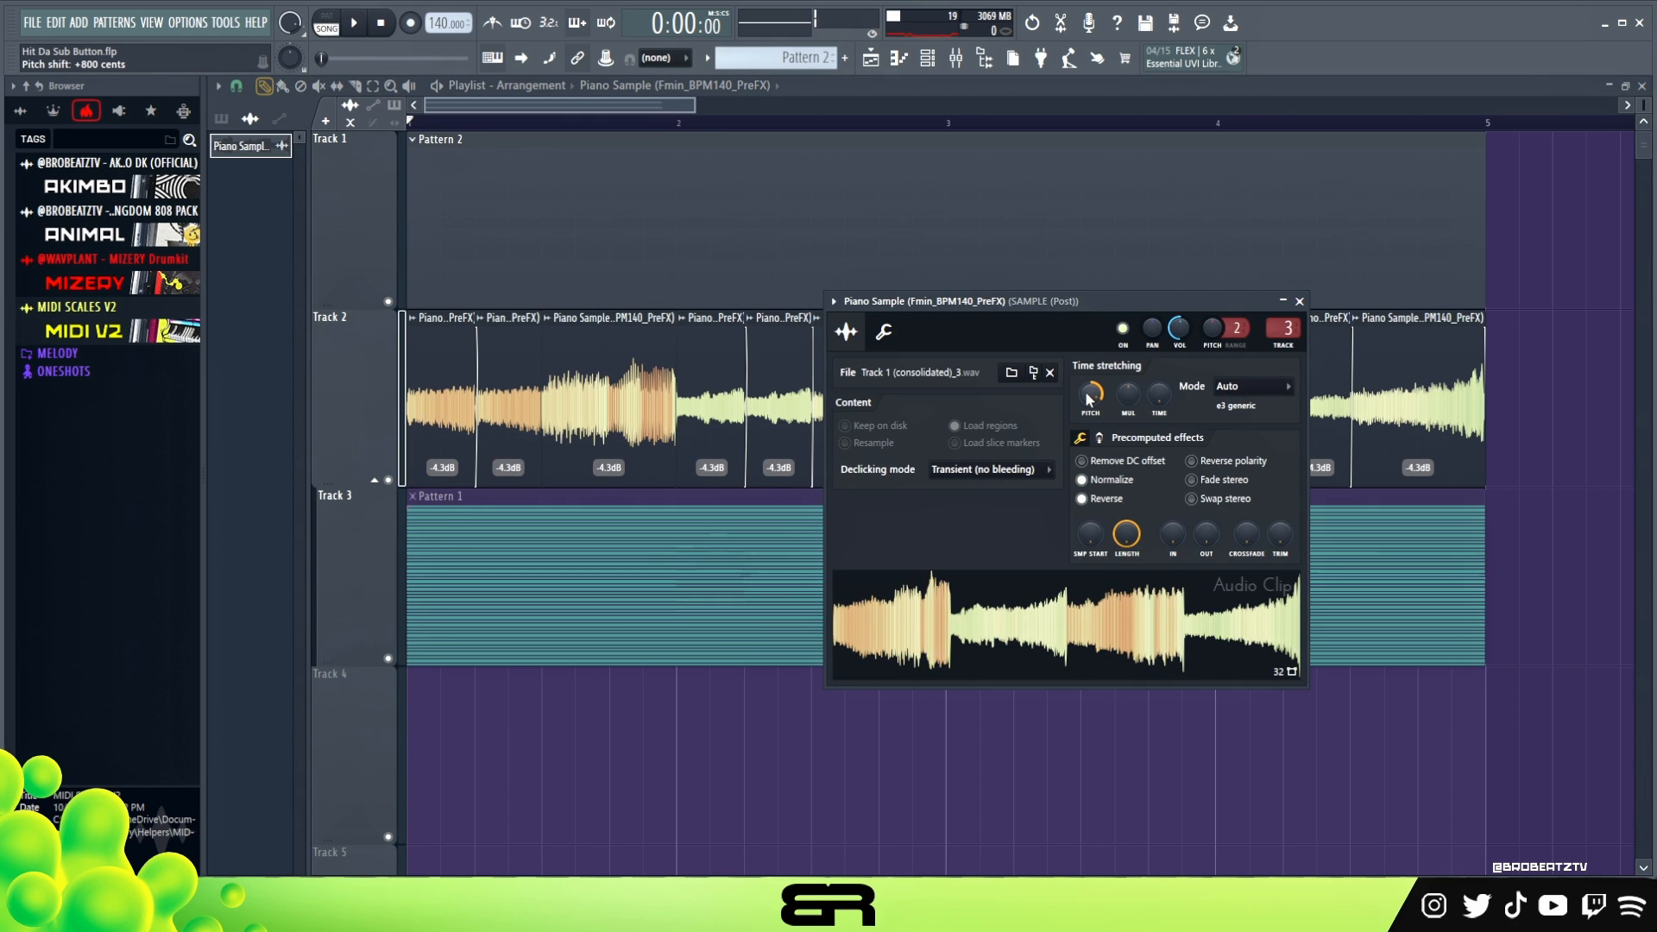
# - Open the EZkeys 2 piano roll for Pattern 2 and fit the four bars in view
pyautogui.click(936, 62)
pyautogui.rightClick(583, 318)
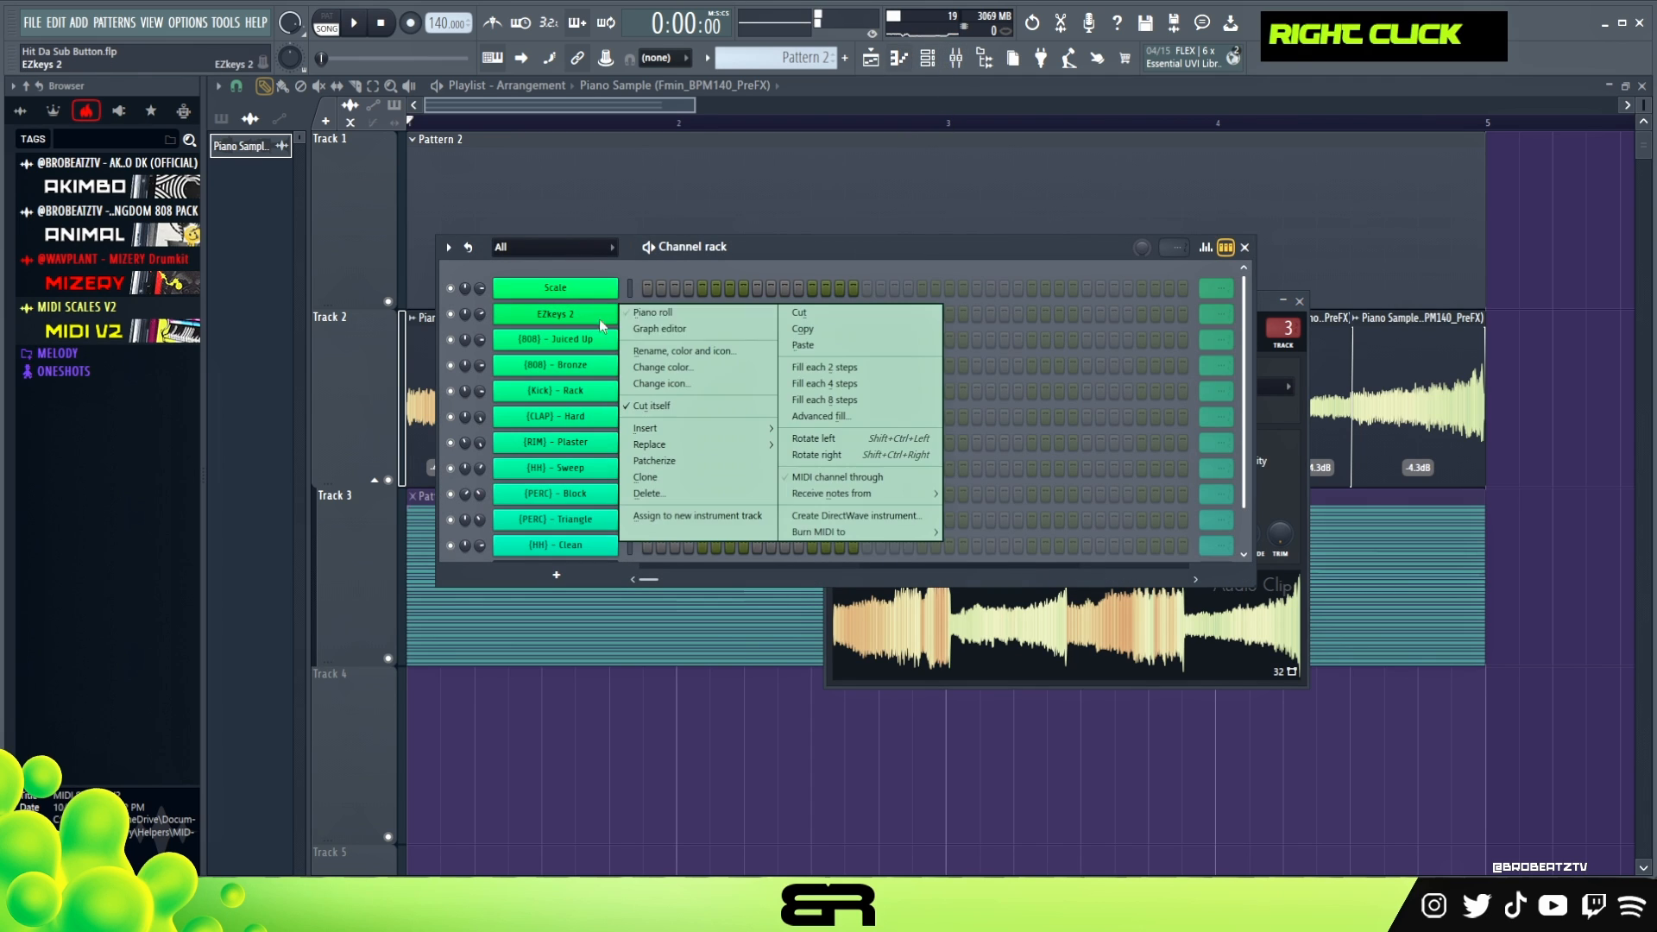
pyautogui.click(635, 317)
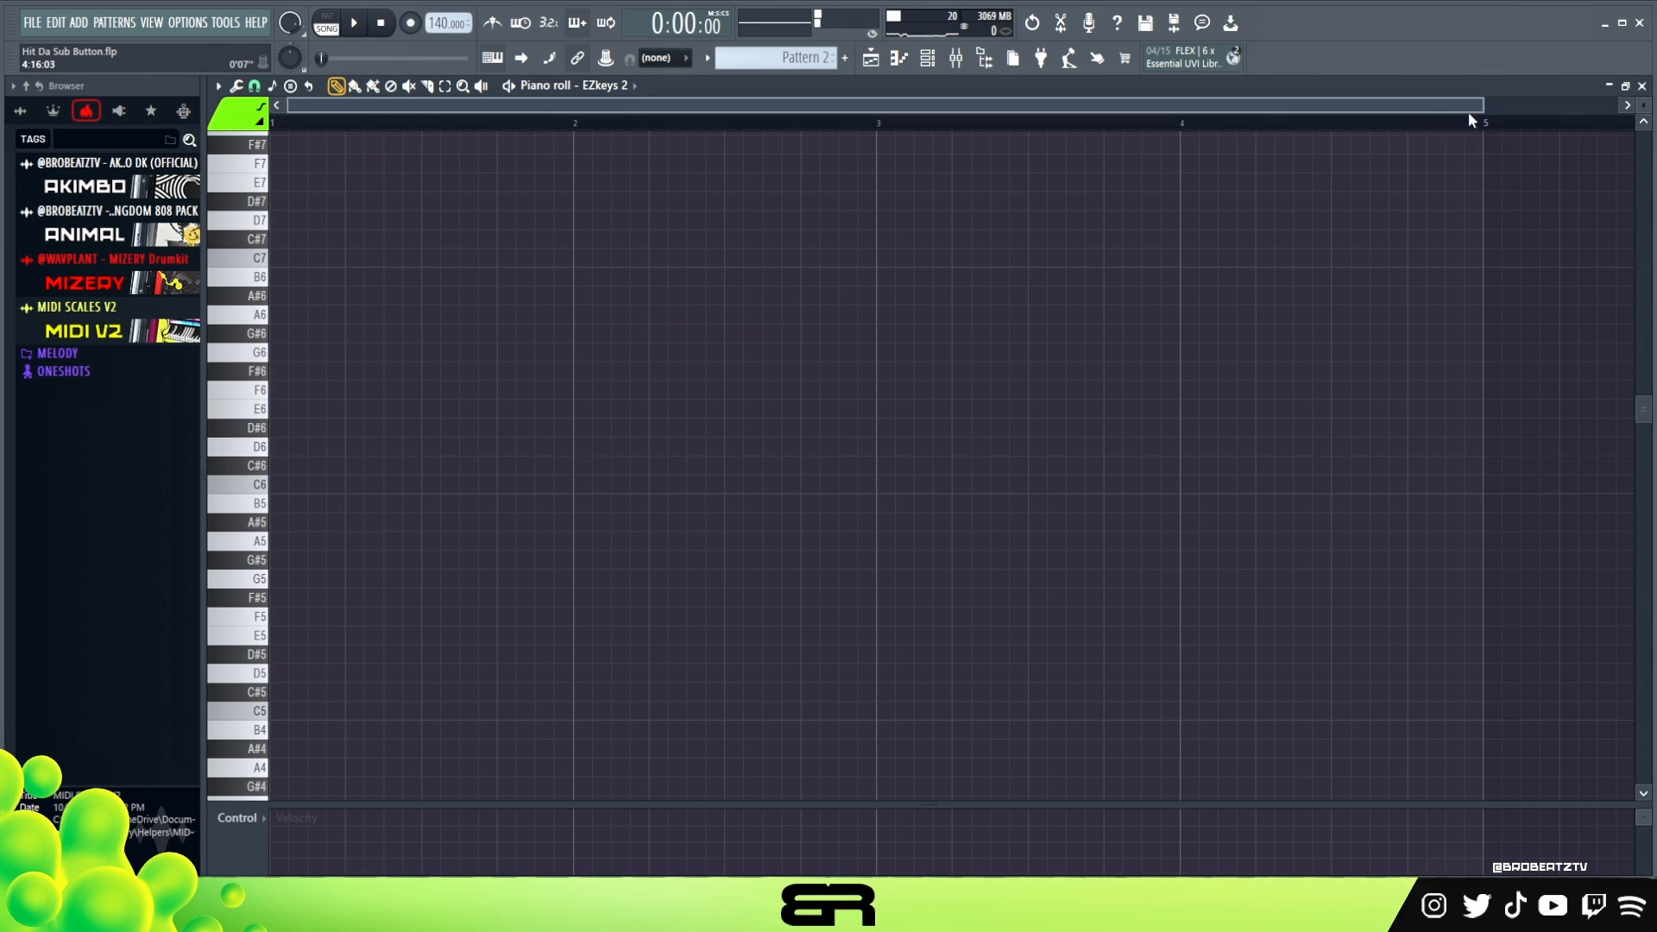
pyautogui.moveTo(1483, 104); pyautogui.dragTo(1367, 105)
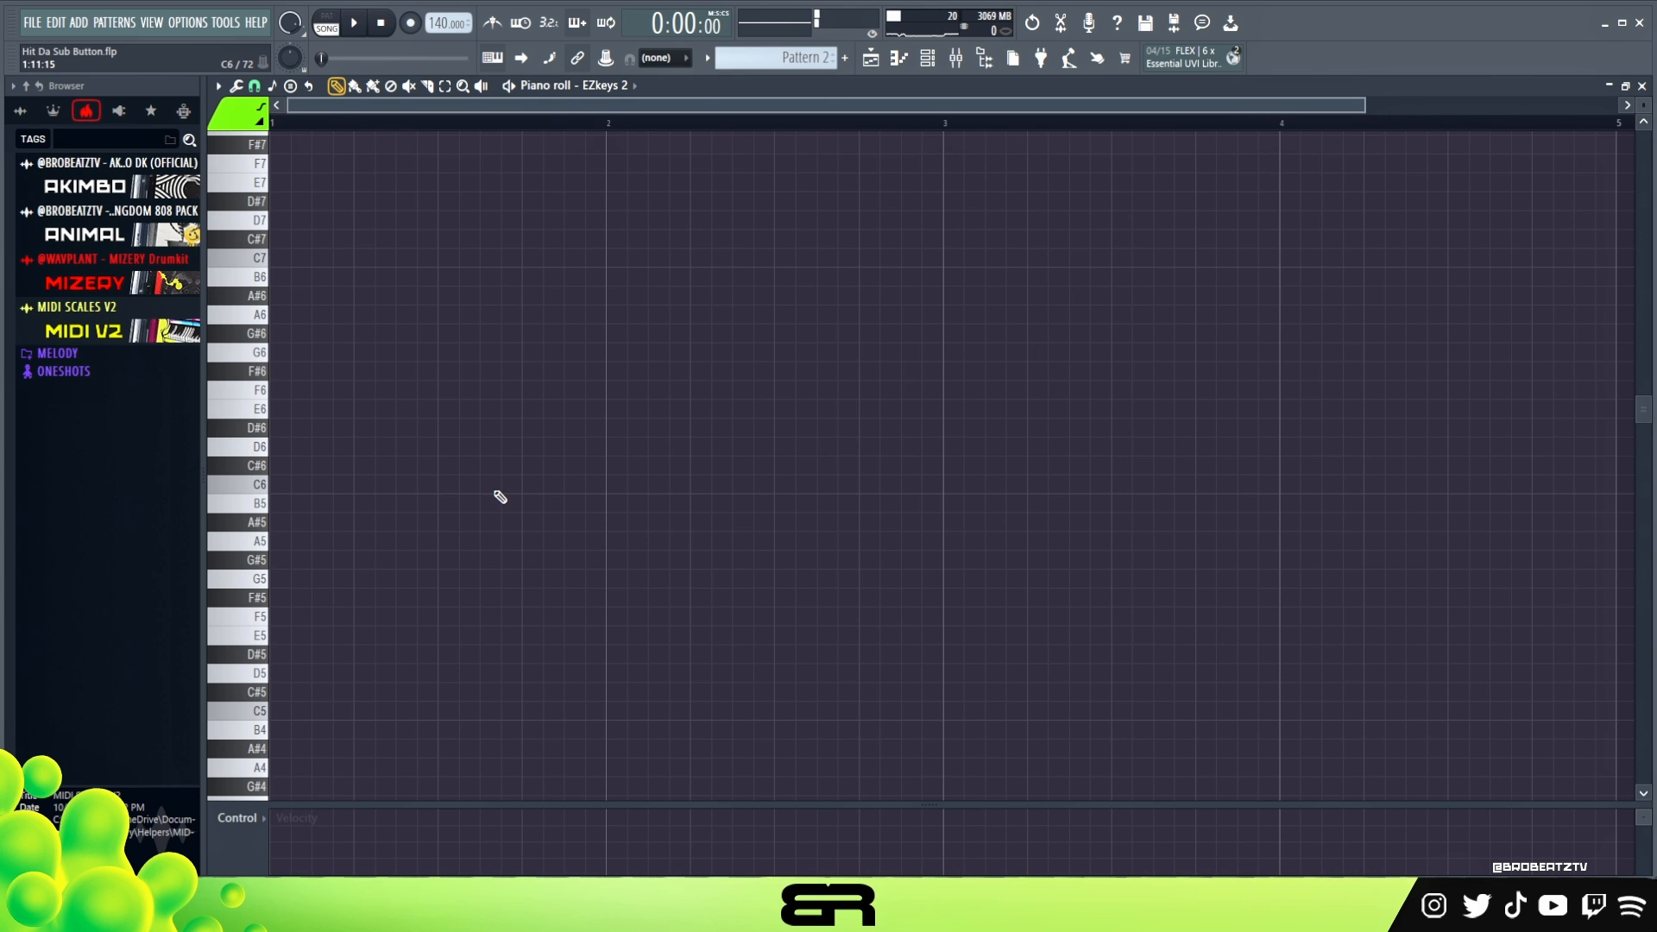
# - Play the chopped sample and audition EZkeys 2 notes around F6 to B6 against it
pyautogui.press('space')
pyautogui.doubleClick(256, 404)
pyautogui.press('space')
pyautogui.press('space')
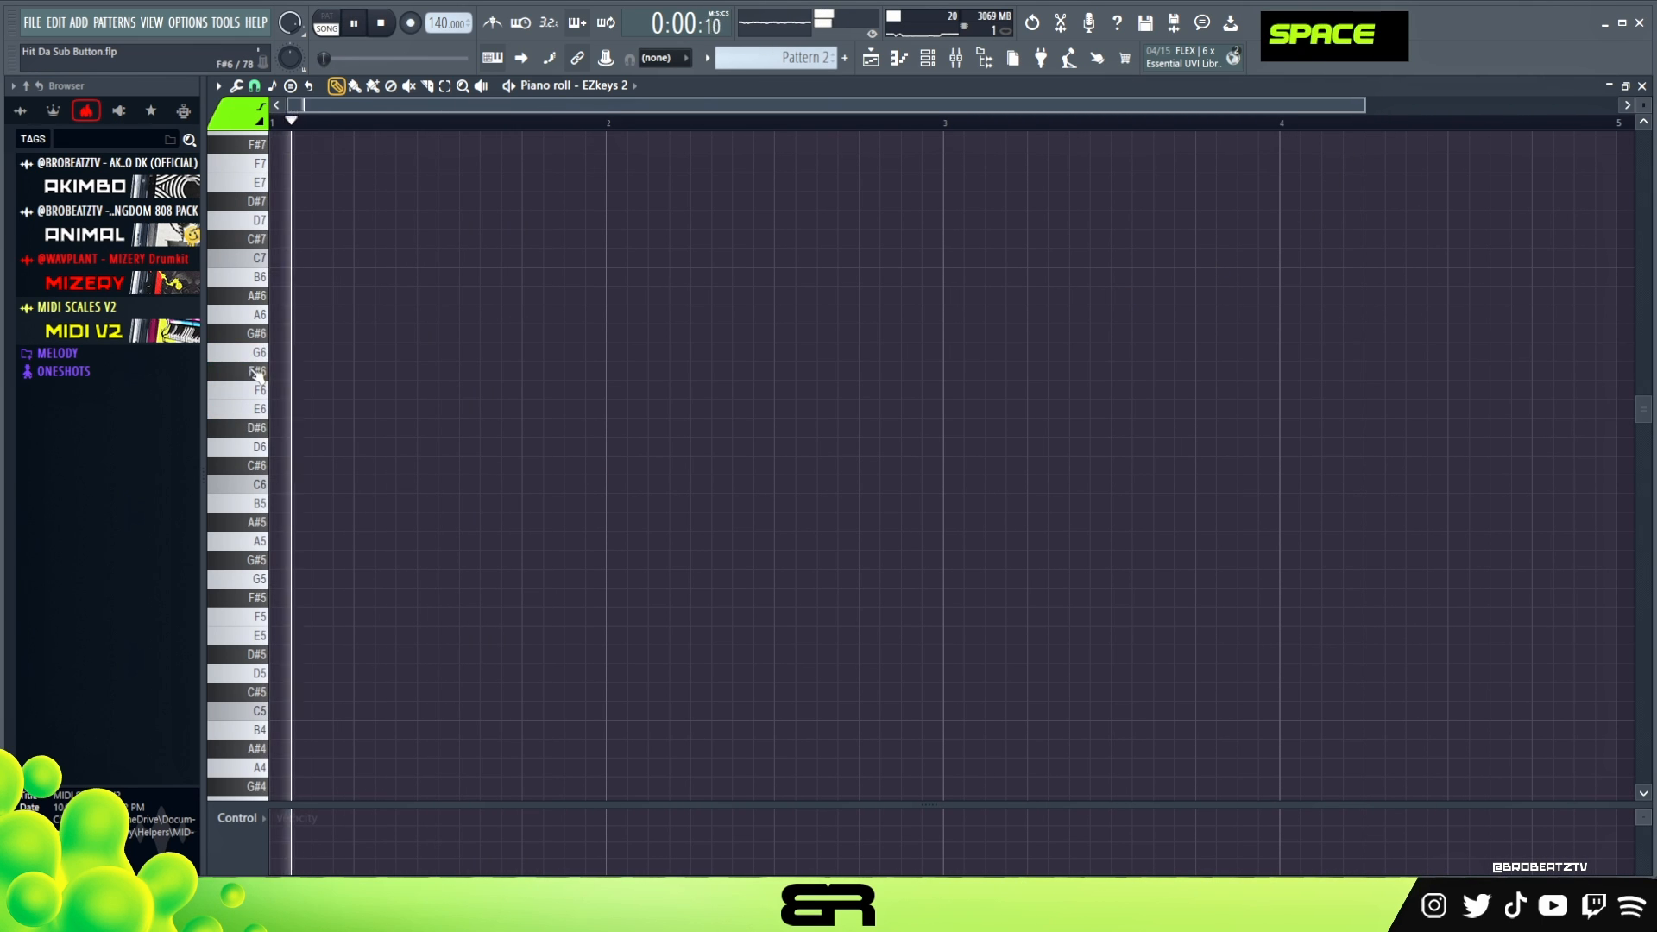
pyautogui.press('space')
pyautogui.press('space')
pyautogui.click(259, 321)
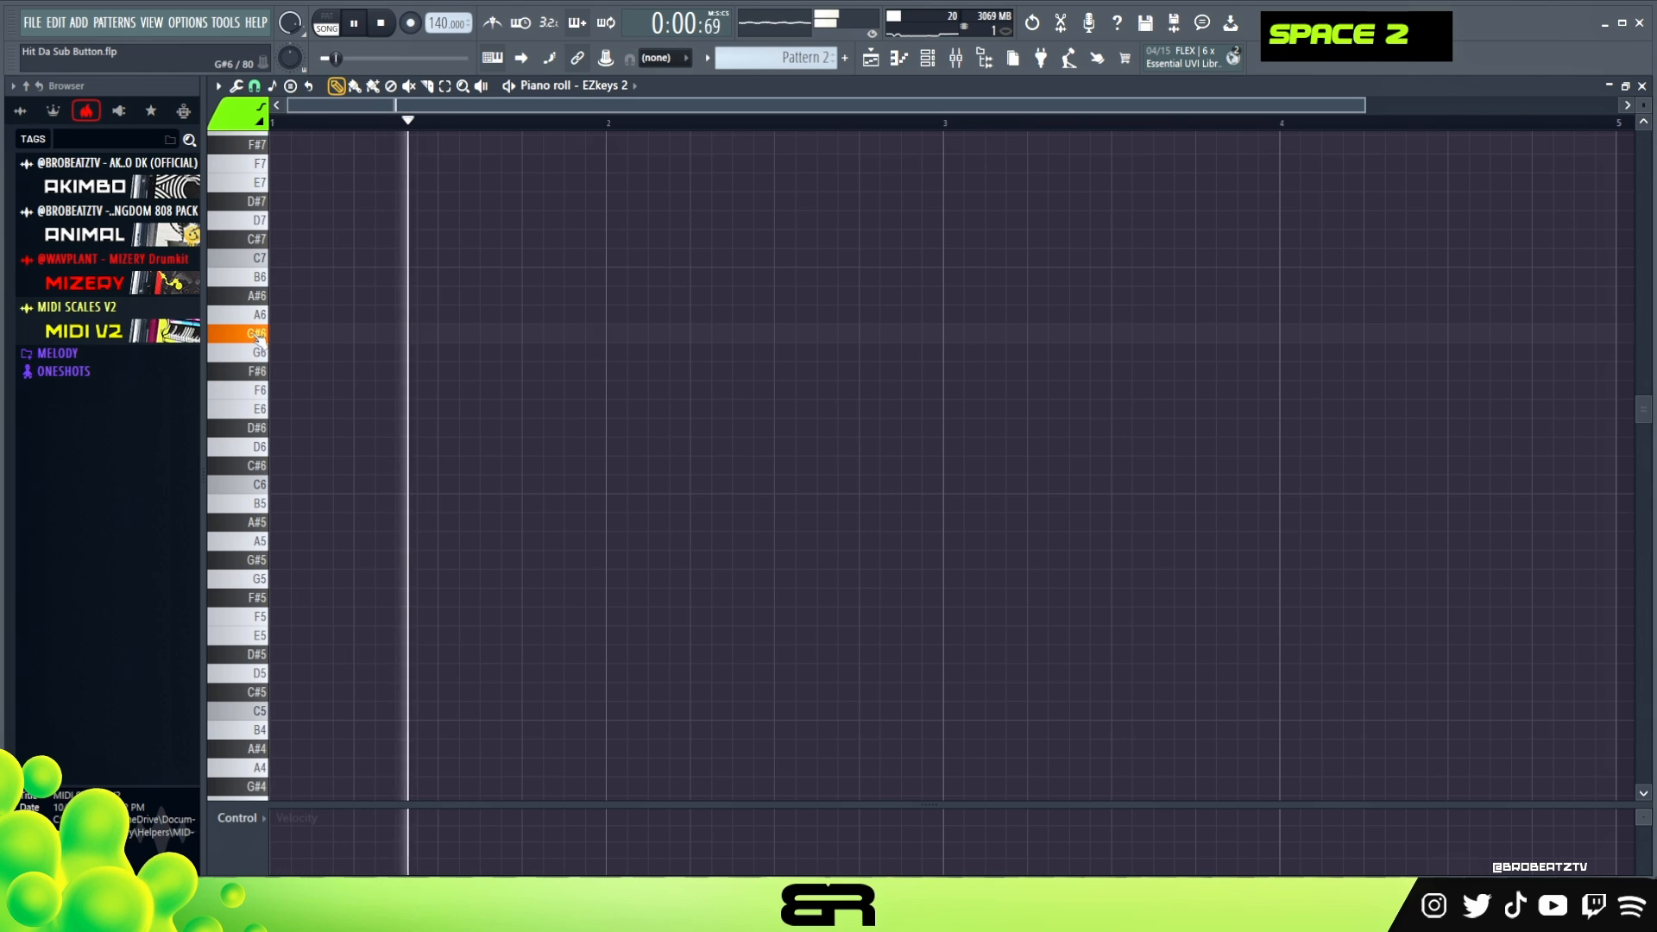
pyautogui.click(260, 277)
pyautogui.press('space')
pyautogui.press('space')
pyautogui.press('space')
# - Add a B6 note and a very short G#6 grace note at the start of bar 2
pyautogui.click(610, 277)
pyautogui.keyDown('alt'); pyautogui.click(606, 277); pyautogui.keyUp('alt')
pyautogui.click(613, 314)
pyautogui.click(613, 334)
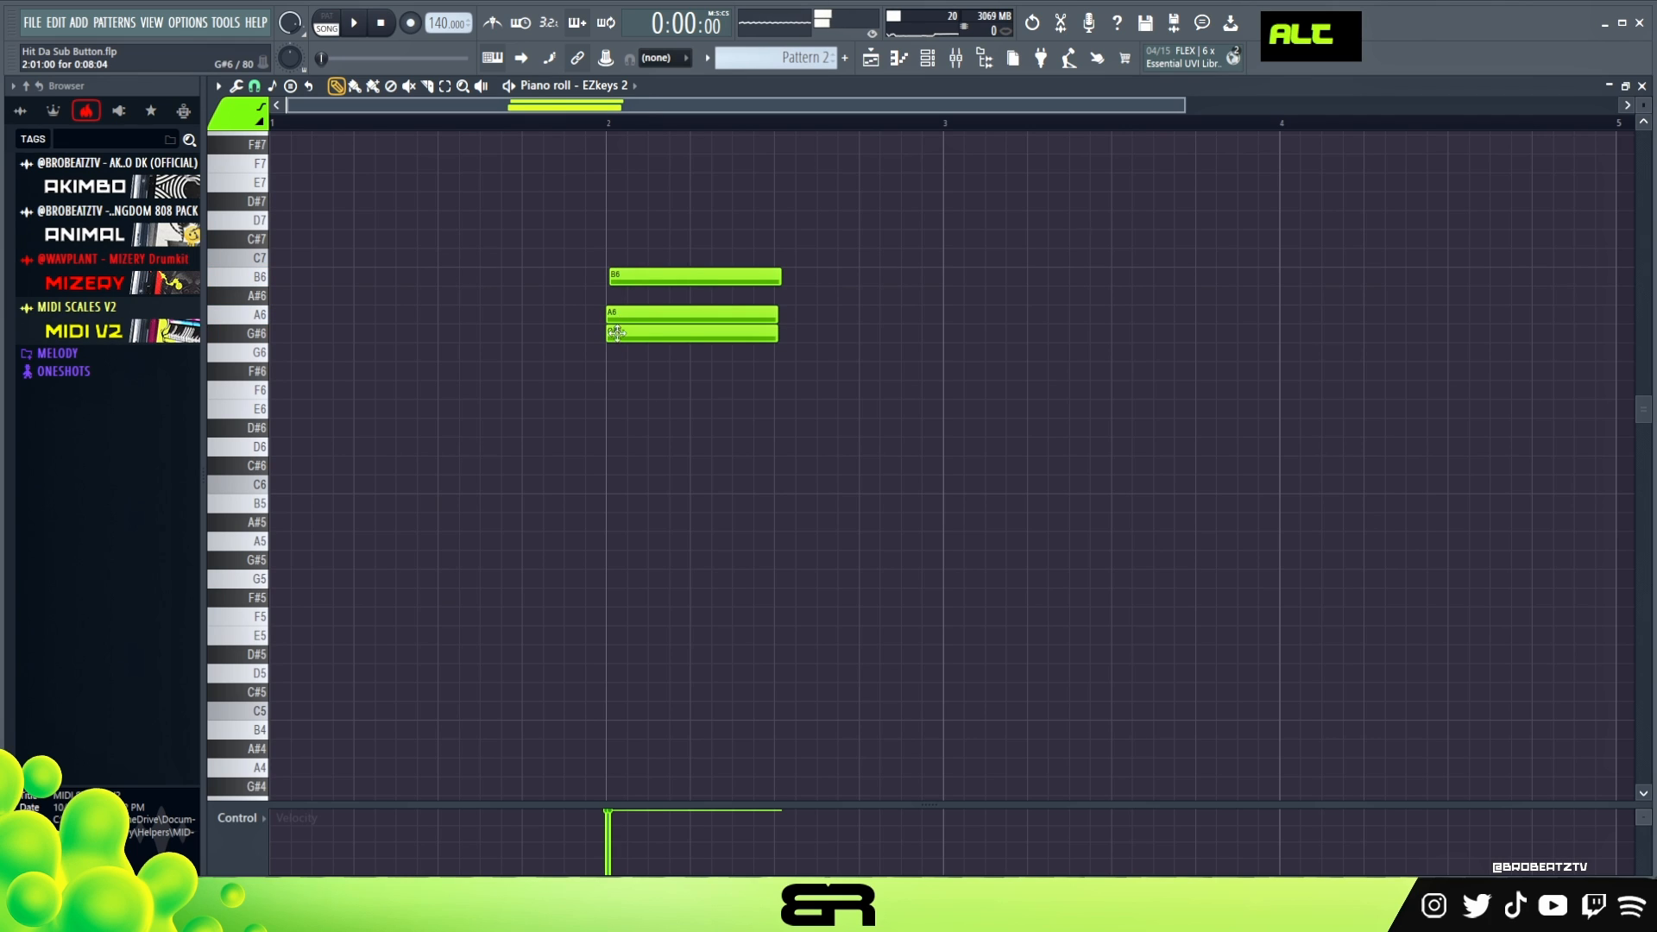
pyautogui.rightClick(682, 314)
pyautogui.moveTo(779, 335); pyautogui.dragTo(611, 356)
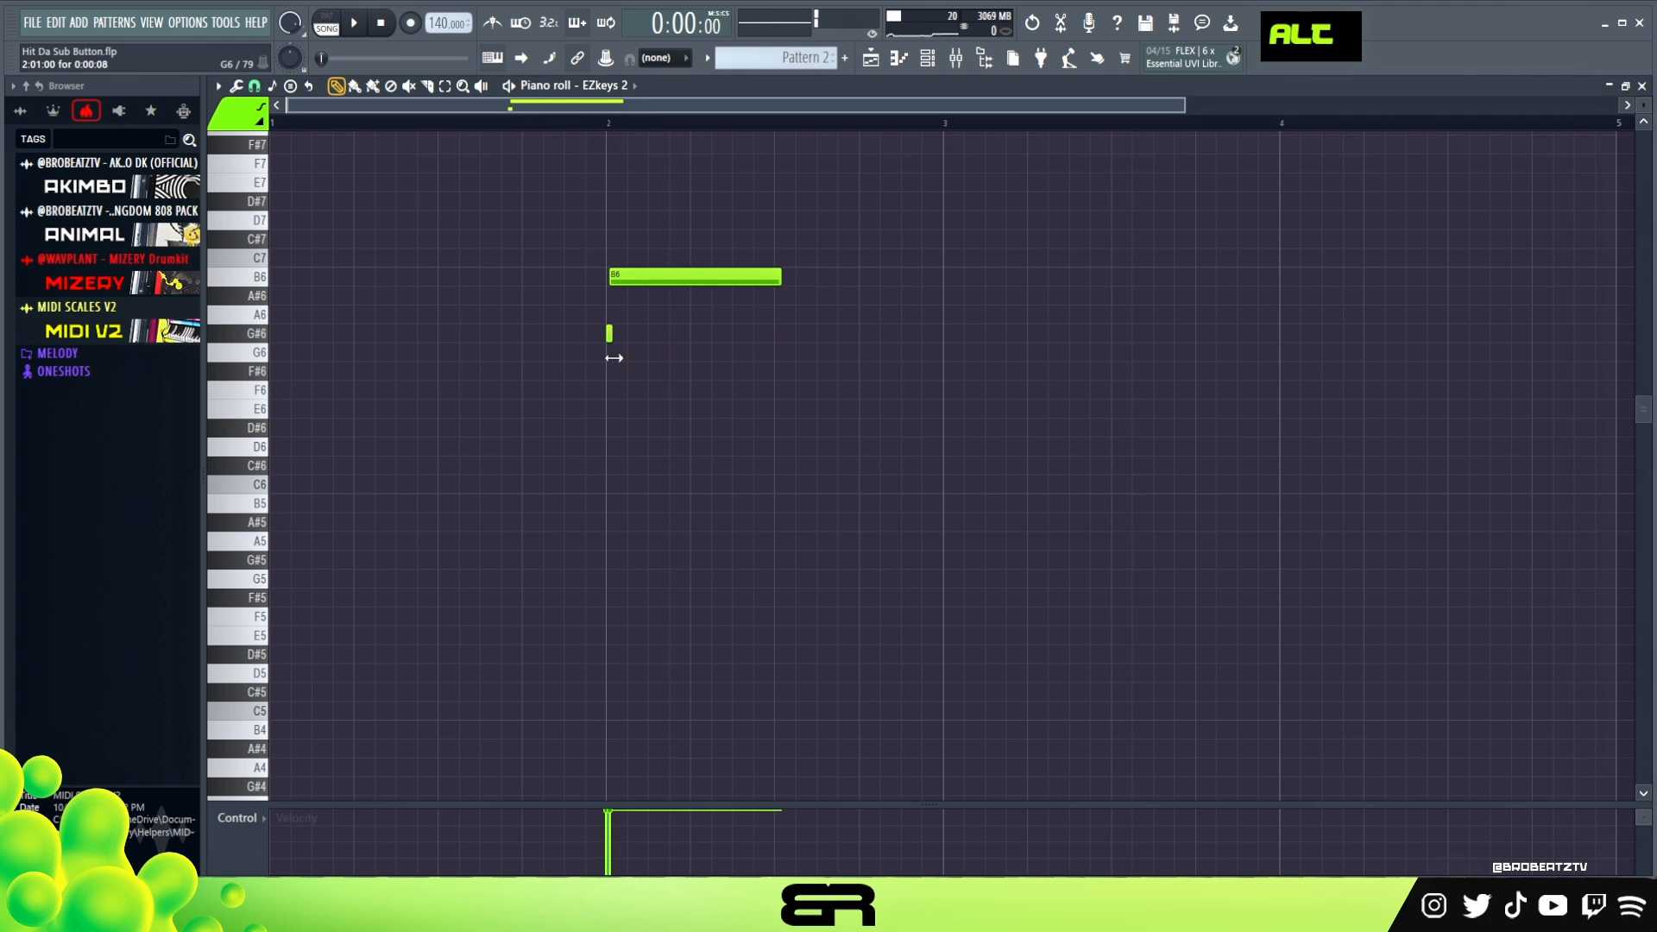
# - Lengthen the short G#6 grace note slightly and play the two notes against the sample
pyautogui.press('space')
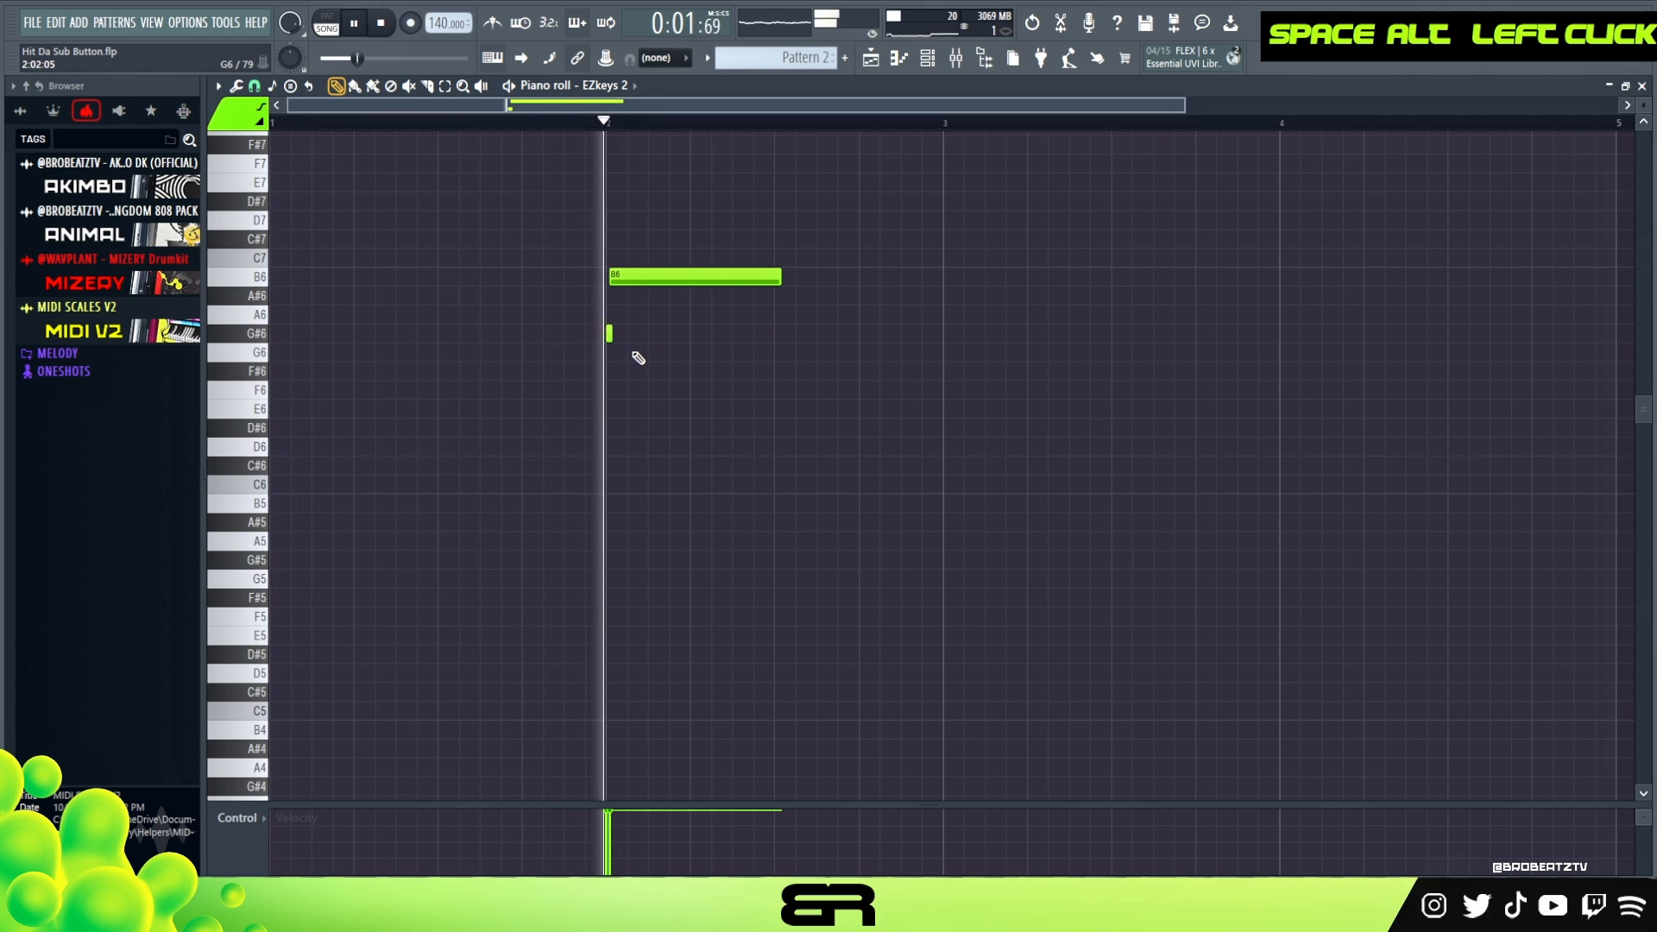
pyautogui.press('space')
pyautogui.keyDown('alt'); pyautogui.click(609, 333); pyautogui.keyUp('alt')
pyautogui.press('space')
pyautogui.scroll(-1, 649, 304)
pyautogui.rightClick(656, 313)
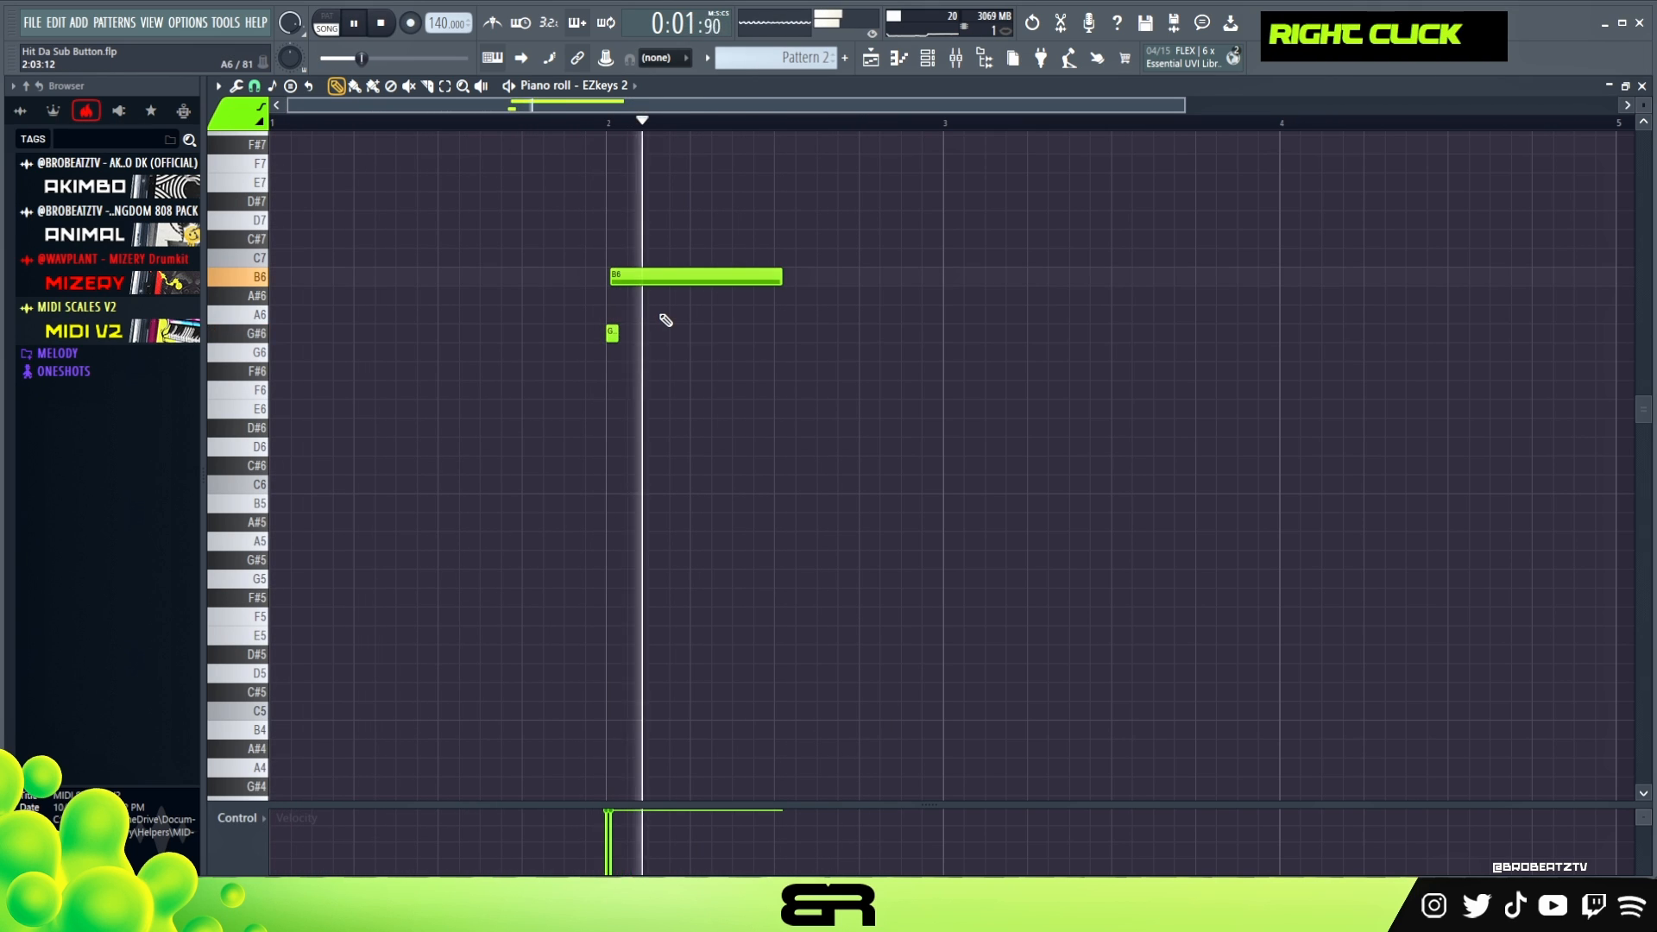
pyautogui.press('space')
pyautogui.press('space')
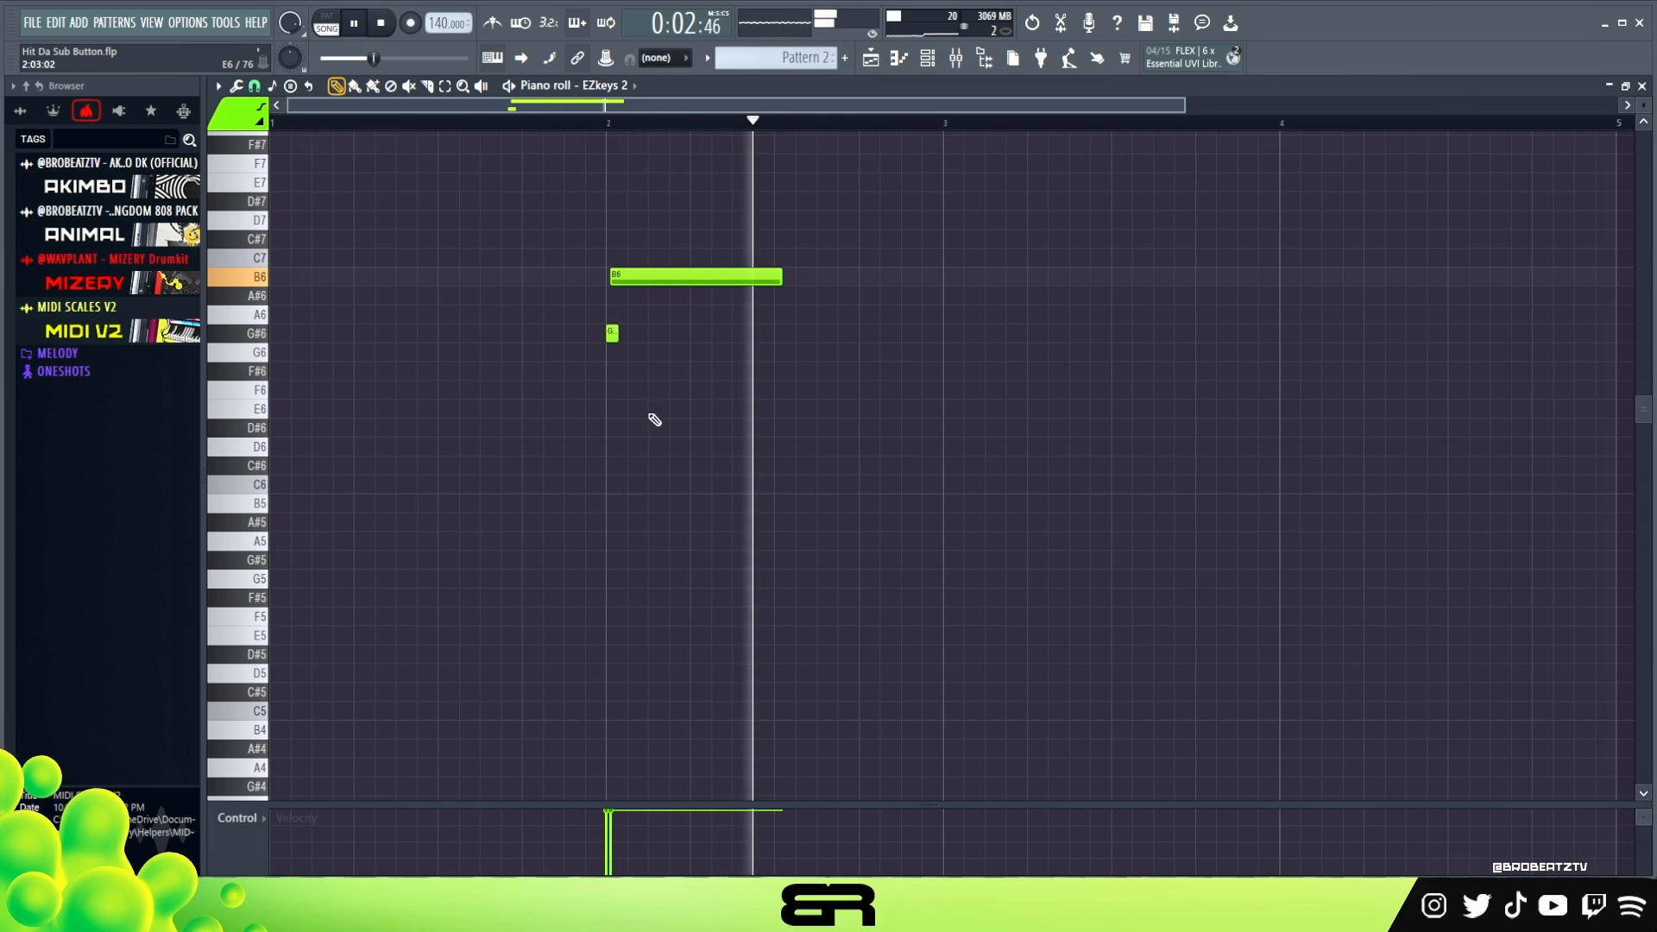
# - Stop playback and add a very short D#6, an E6 and another D#6 as pickup notes at the end of bar 1
pyautogui.press('space')
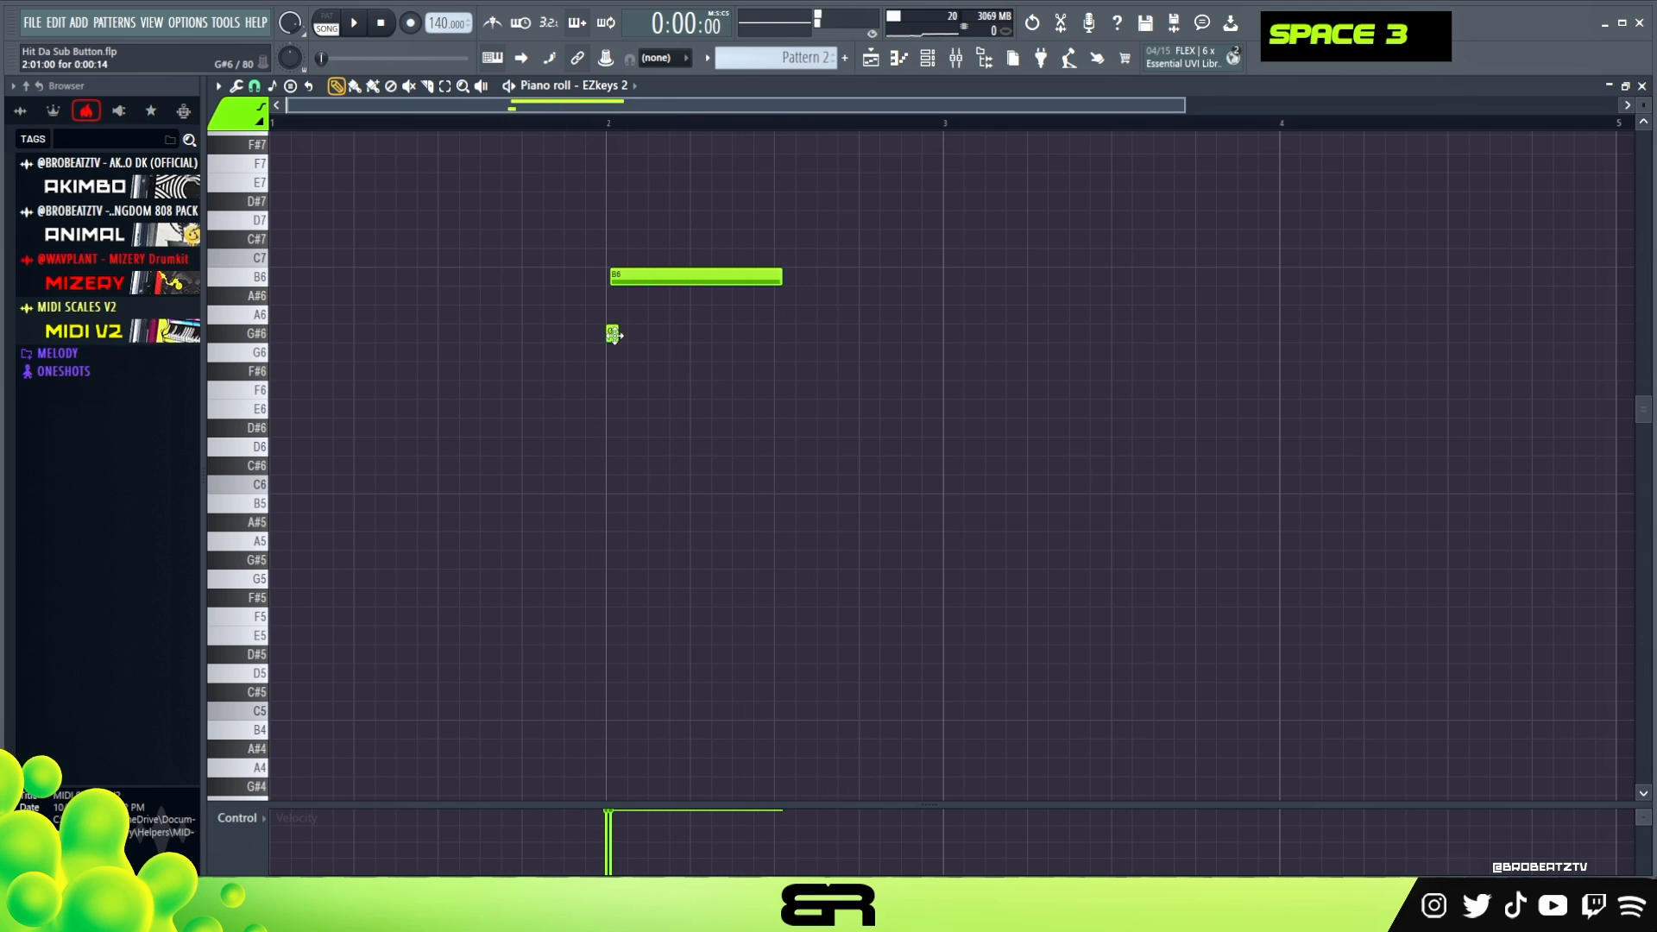
pyautogui.click(608, 409)
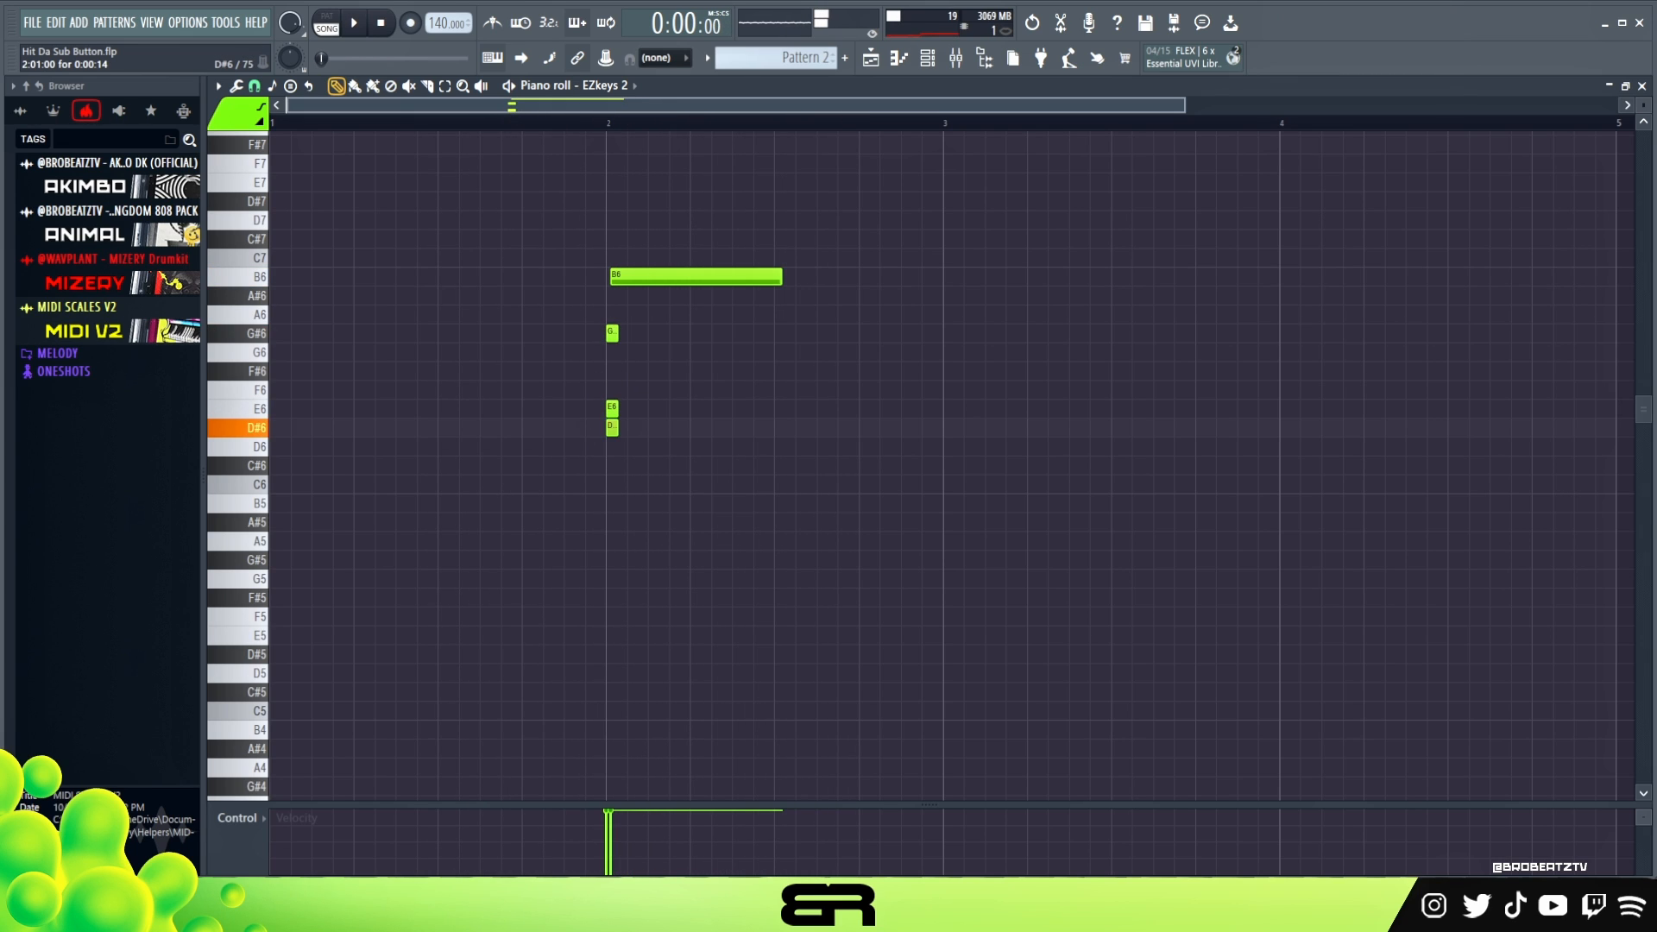
pyautogui.rightClick(546, 428)
pyautogui.click(529, 425)
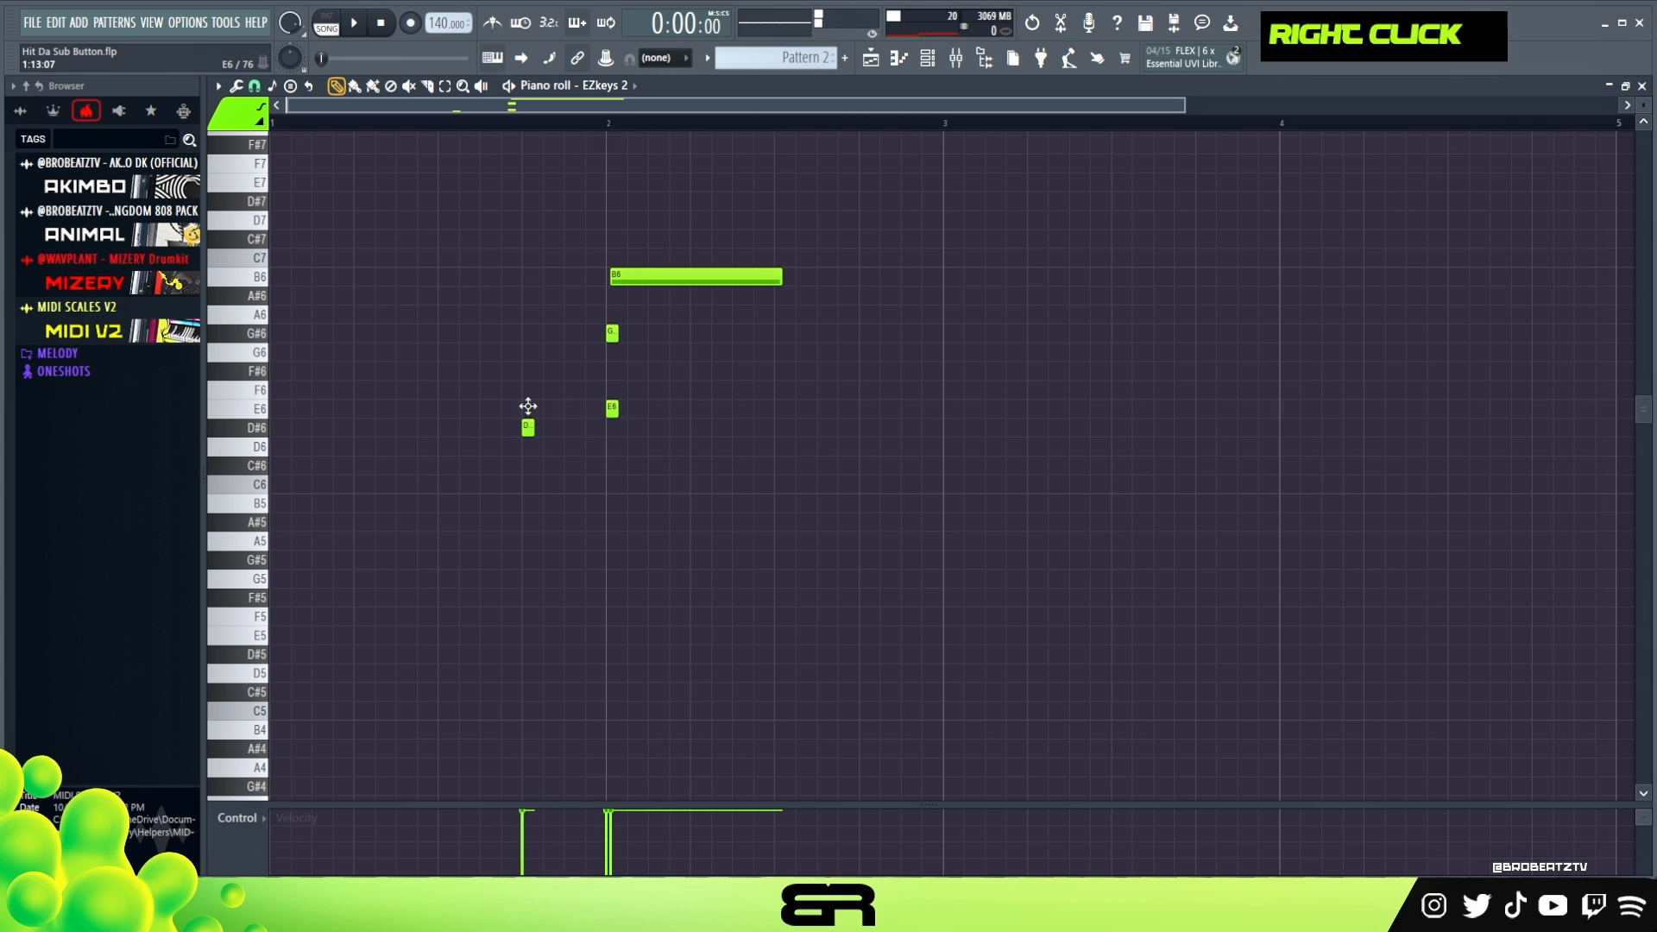
pyautogui.keyDown('alt'); pyautogui.click(533, 408); pyautogui.keyUp('alt')
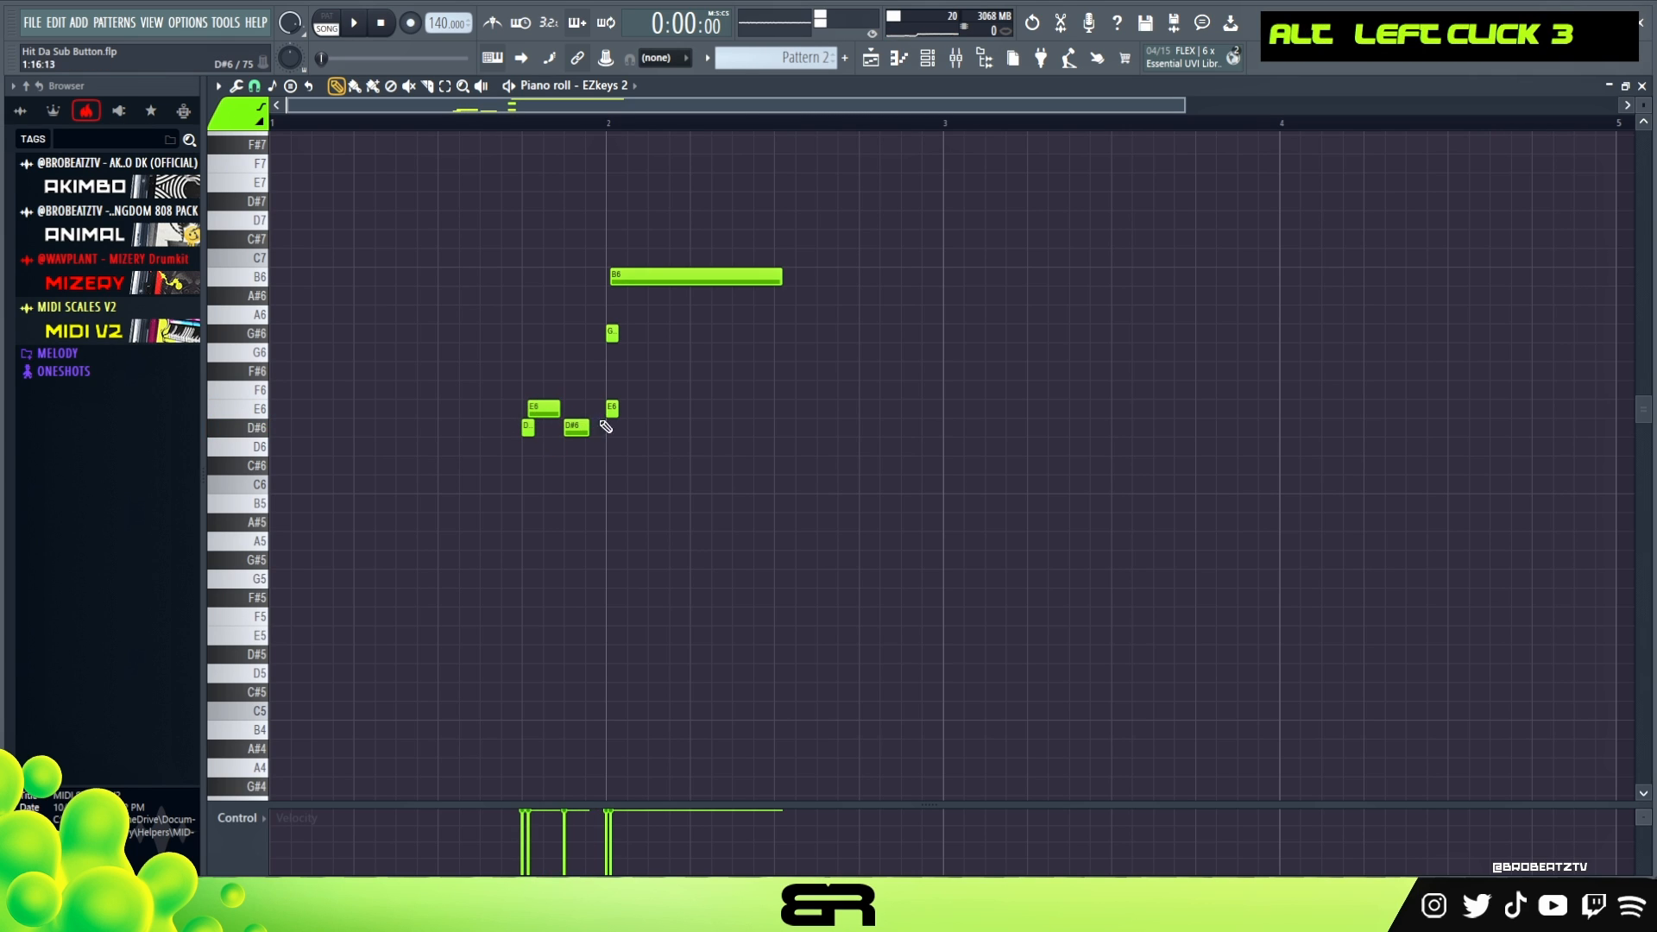
# - Shorten the E6 pickup note, delete the stray E6 at the start of bar 2 and replay the phrase
pyautogui.moveTo(553, 407); pyautogui.dragTo(551, 407)
pyautogui.keyDown('ctrl'); pyautogui.click(546, 410); pyautogui.keyUp('ctrl')
pyautogui.scroll(1, 547, 409)
pyautogui.press('space')
pyautogui.rightClick(596, 394)
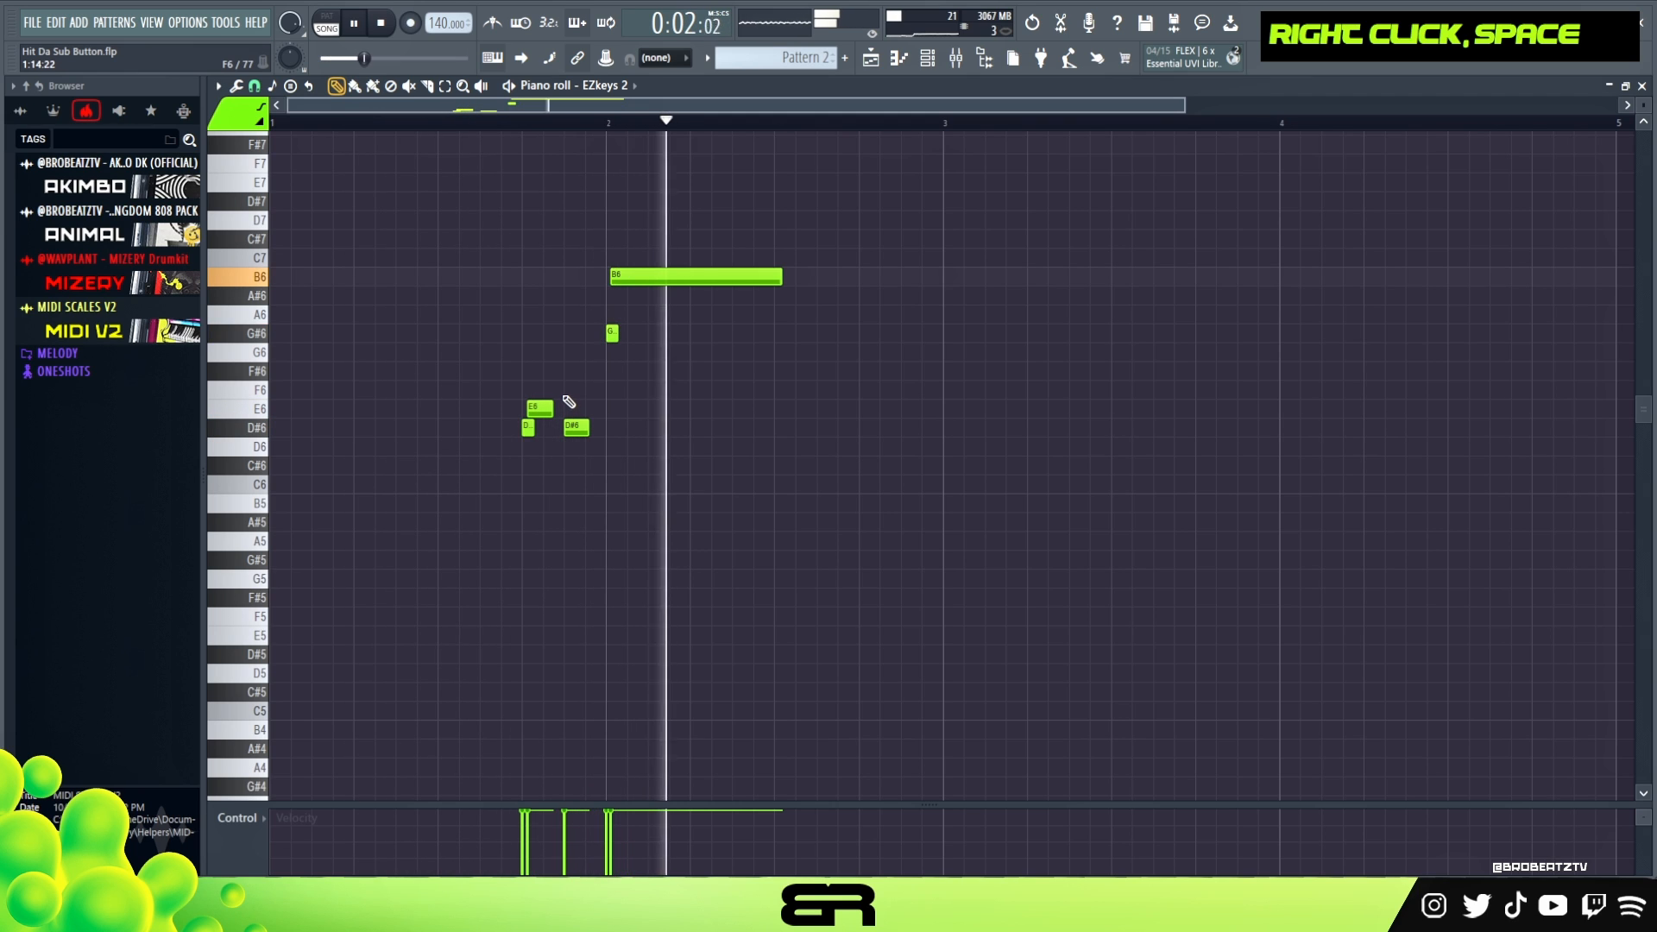
pyautogui.press('space')
pyautogui.press('space')
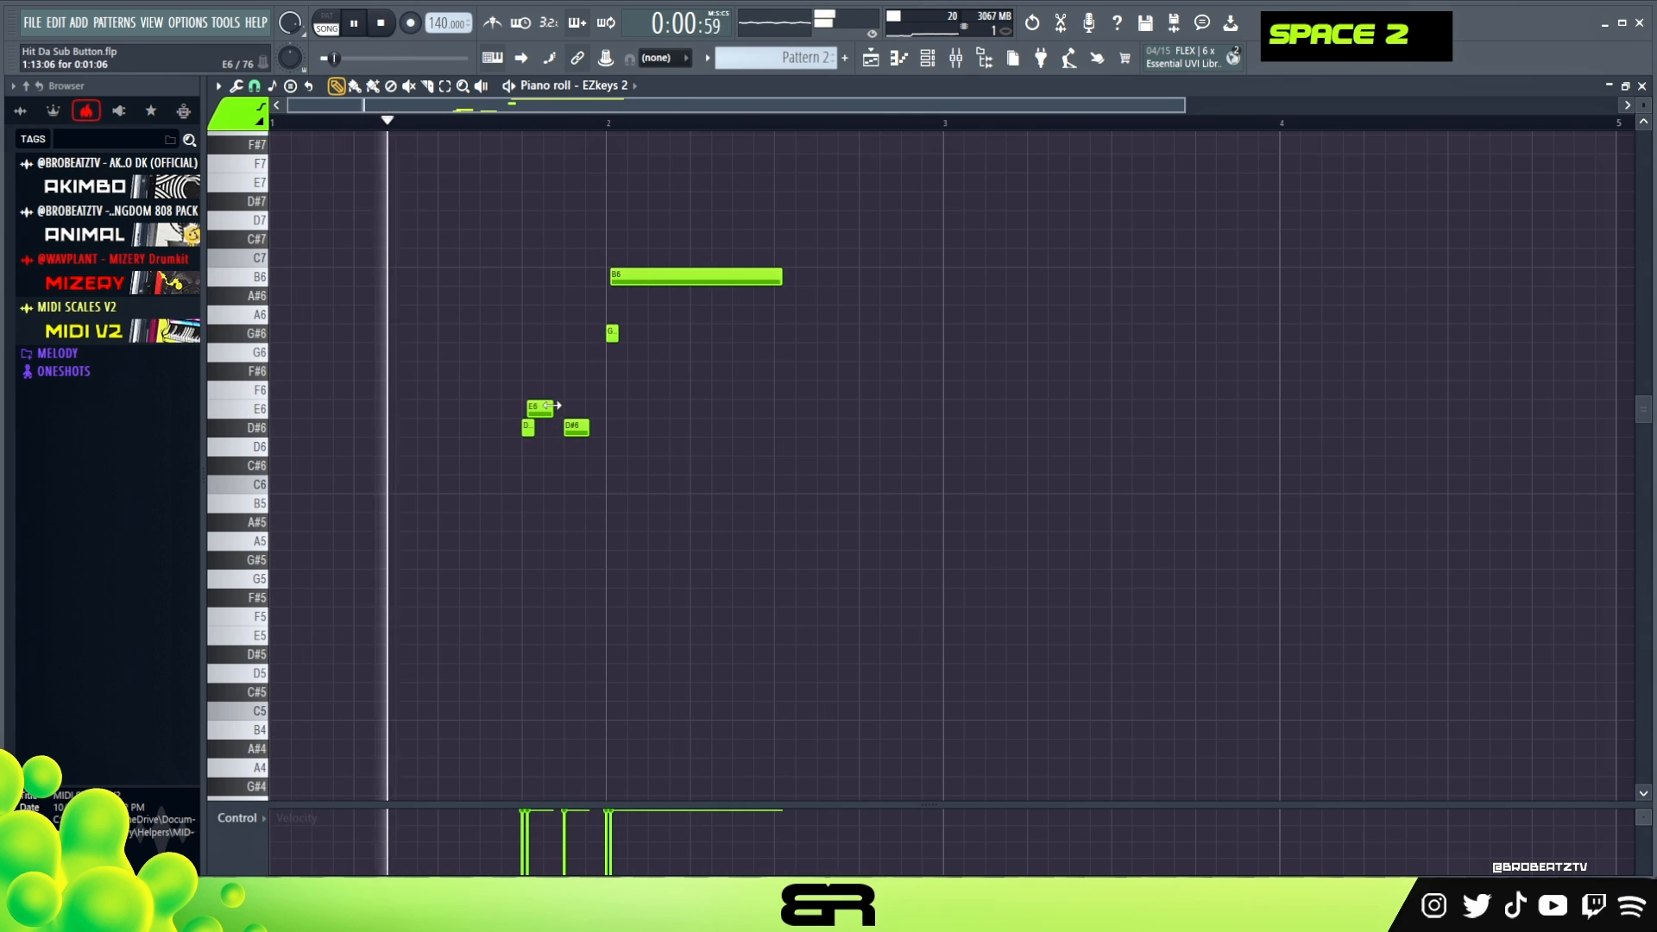
# - Nudge the E6 pickup note slightly earlier and listen to the phrase again
pyautogui.keyDown('ctrl'); pyautogui.click(544, 406); pyautogui.keyUp('ctrl')
pyautogui.scroll(1, 551, 402)
pyautogui.rightClick(618, 381)
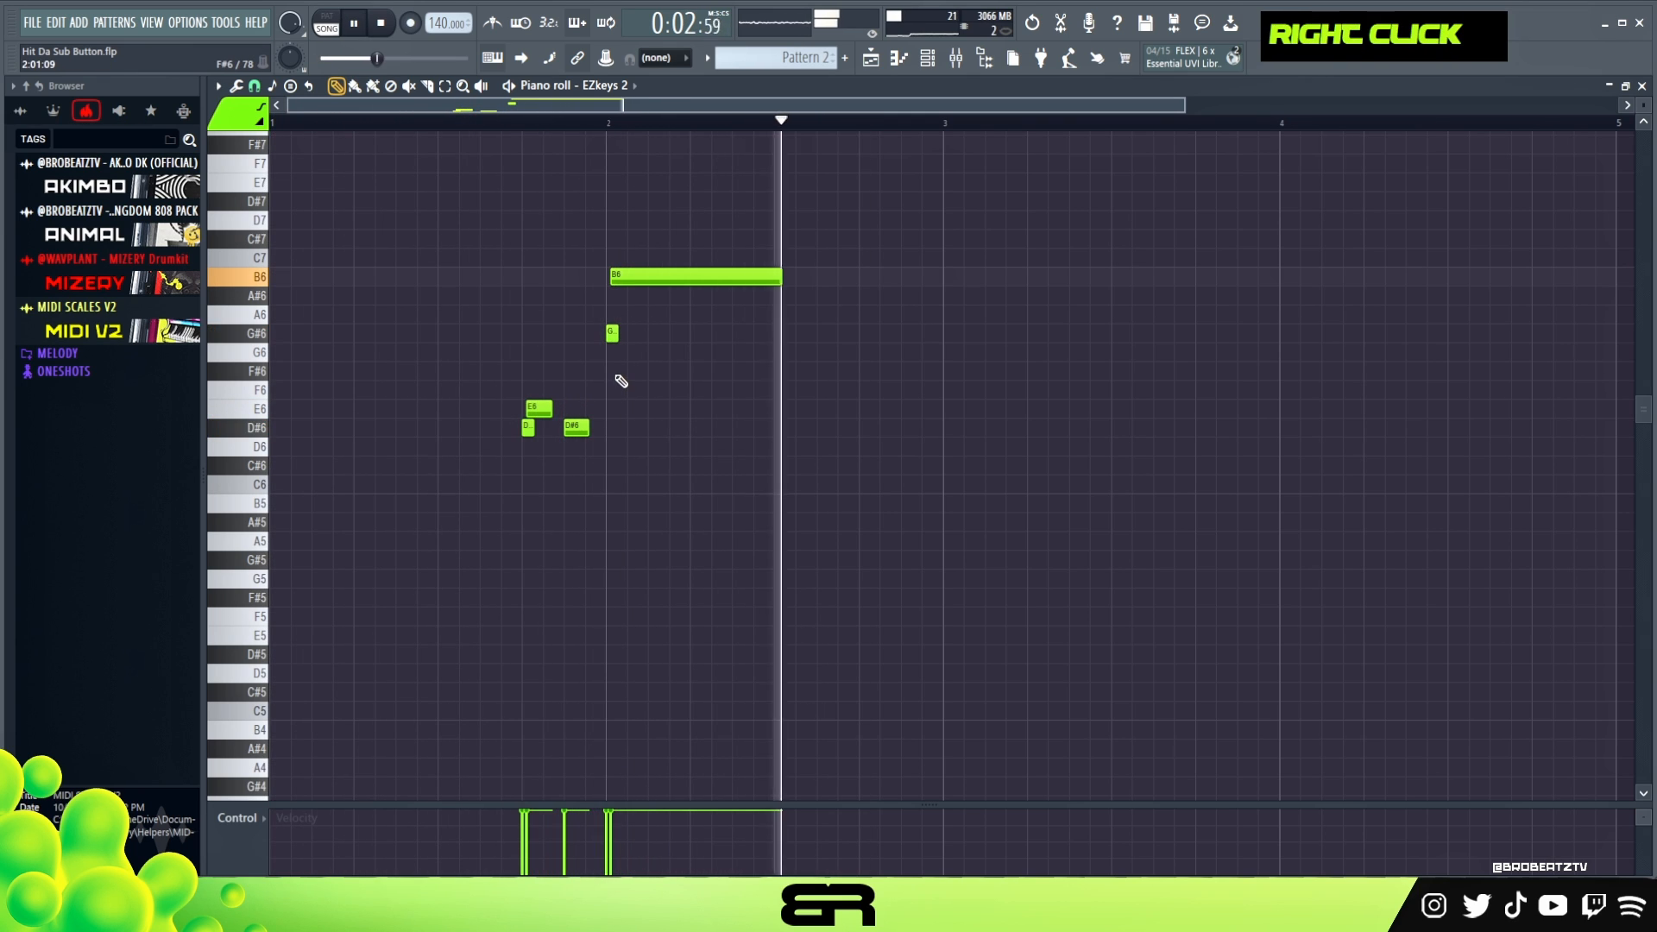
pyautogui.press('space')
pyautogui.press('space')
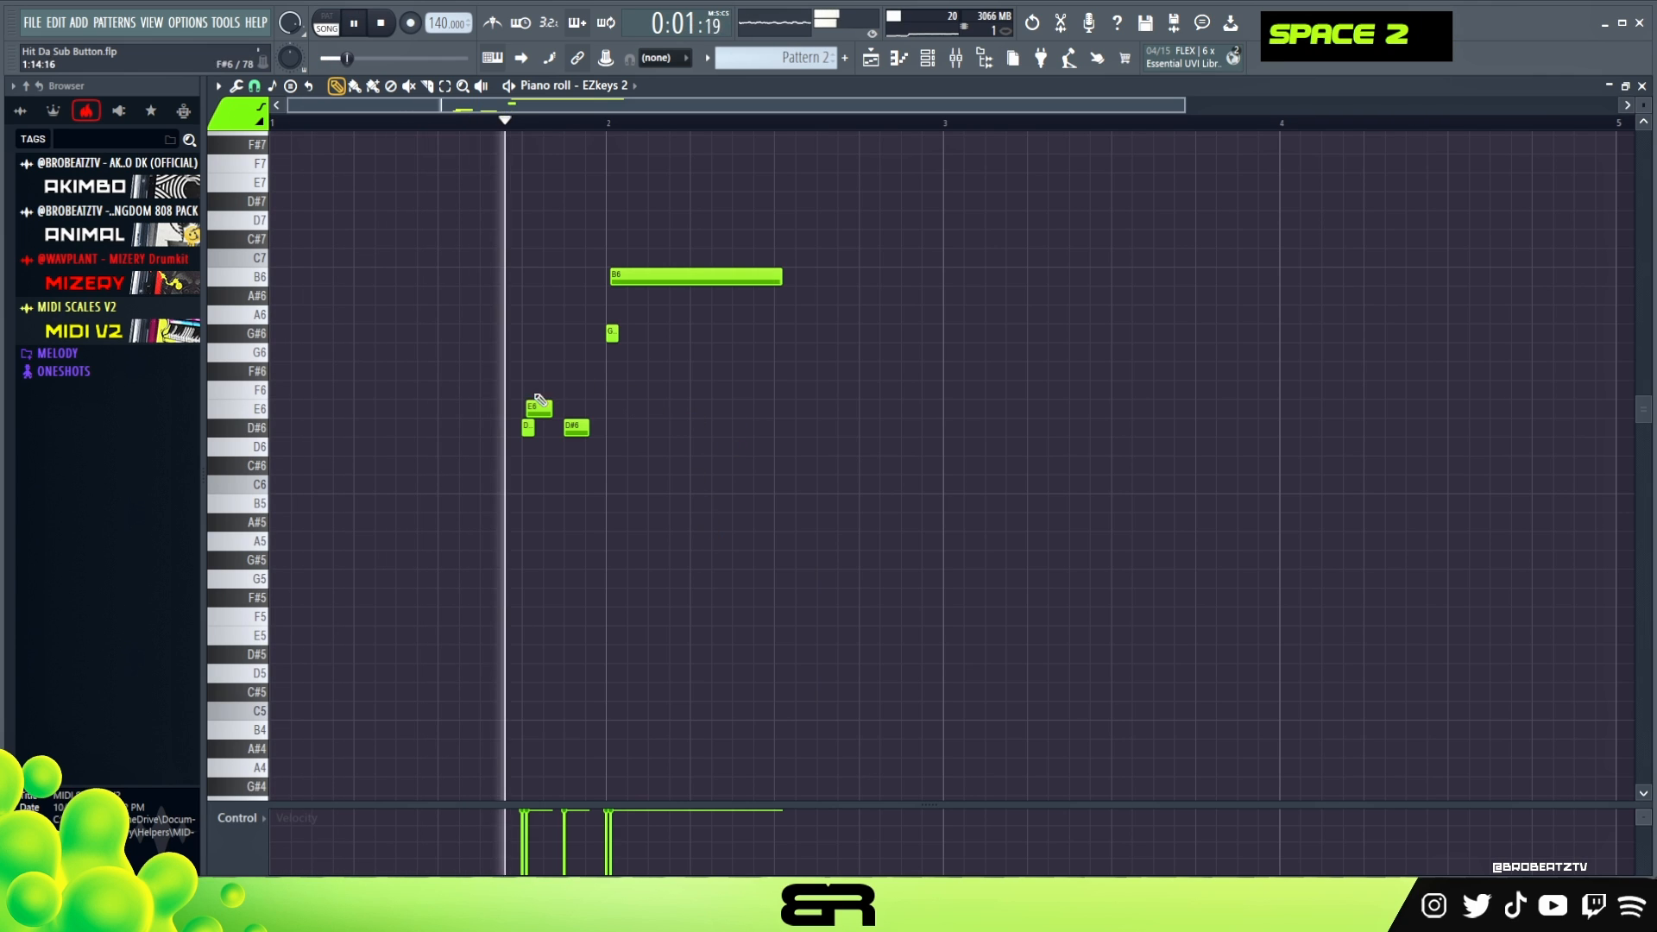
# - Place an E7 note on the last beat of bar 2 and transpose it down two octaves to E5
pyautogui.rightClick(393, 251)
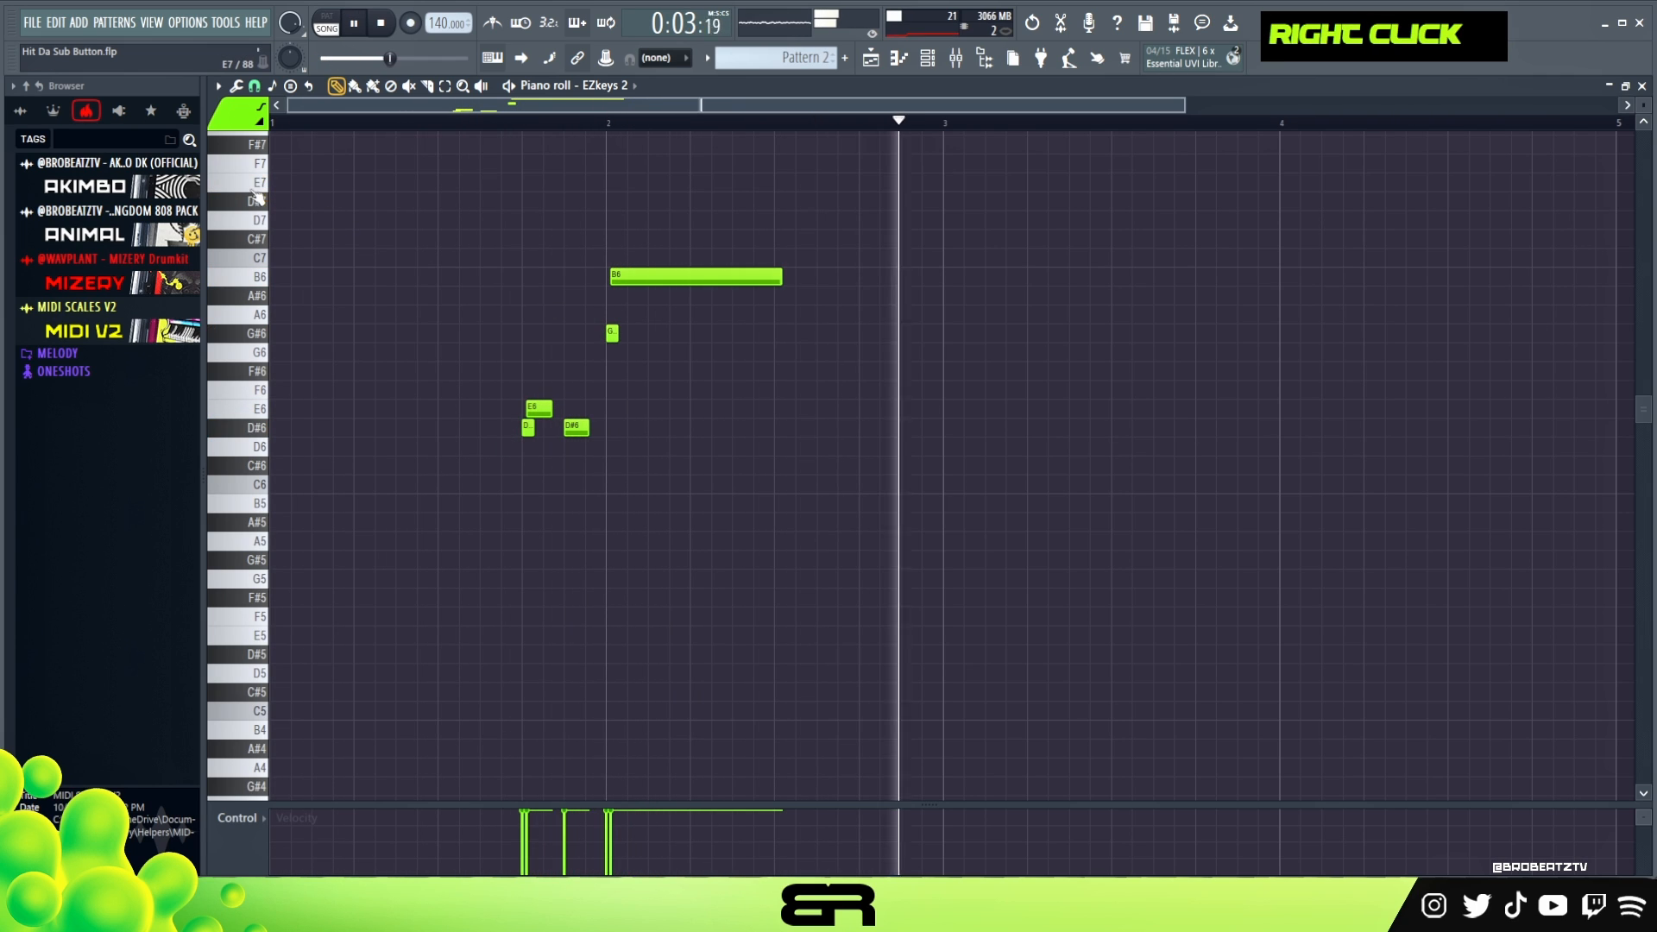
pyautogui.press('space')
pyautogui.press('space')
pyautogui.moveTo(777, 184); pyautogui.dragTo(944, 193)
pyautogui.keyDown('alt'); pyautogui.click(924, 188); pyautogui.keyUp('alt')
pyautogui.press('space')
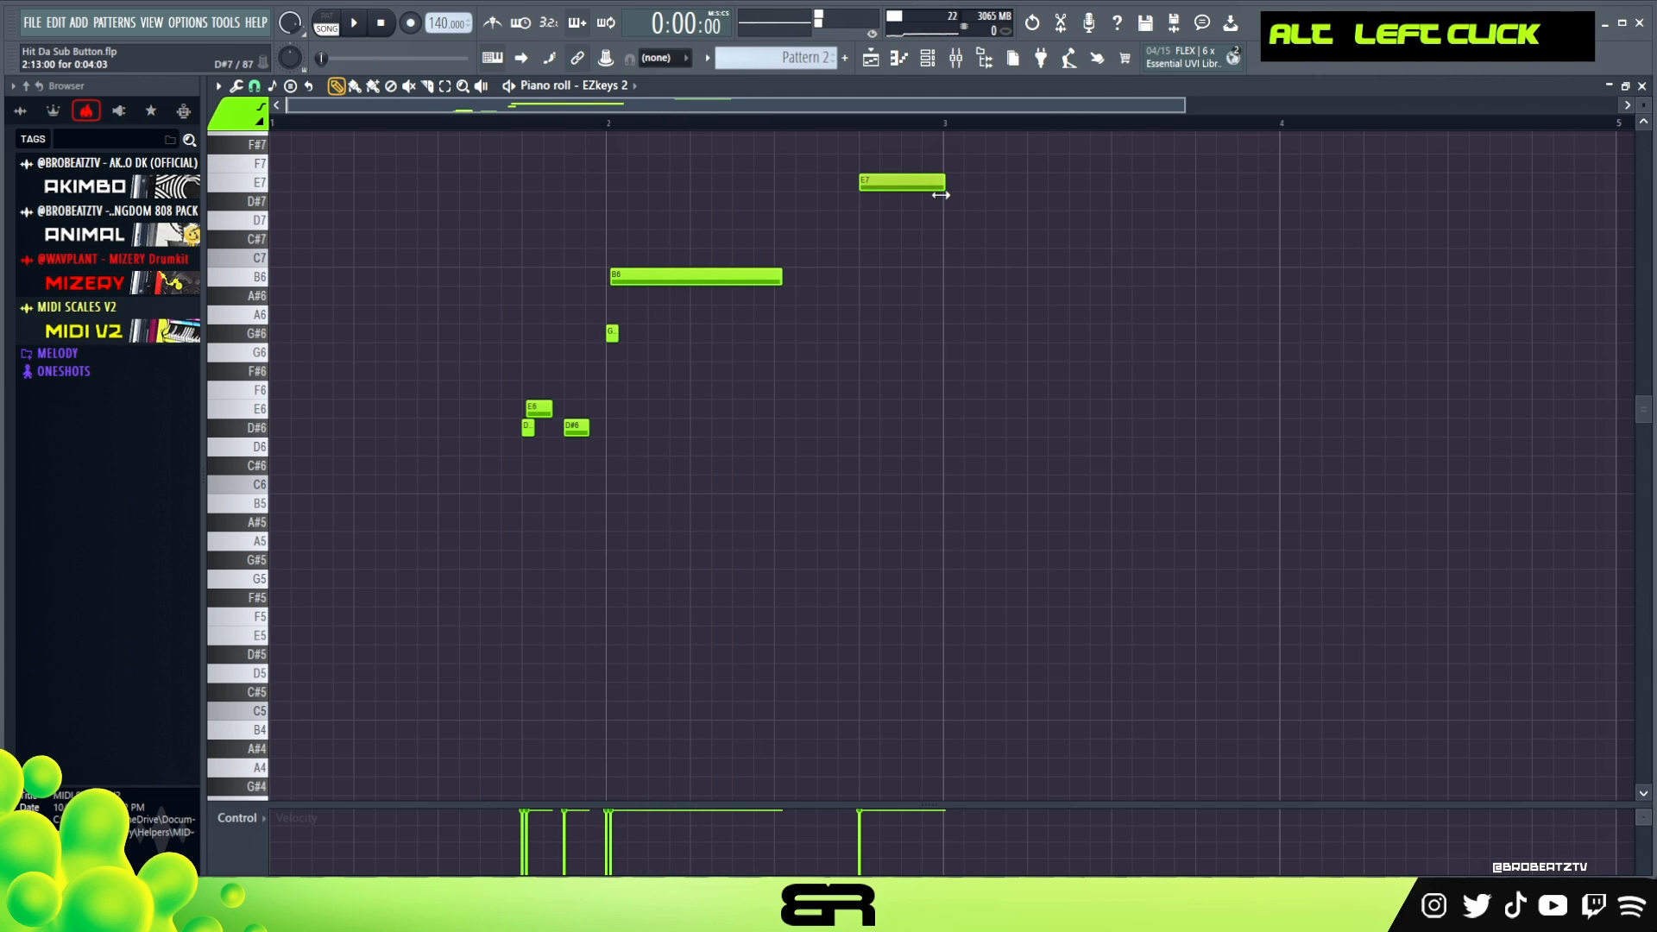
pyautogui.hotkey('ctrl', 'Down')
pyautogui.hotkey('ctrl', 'Down')
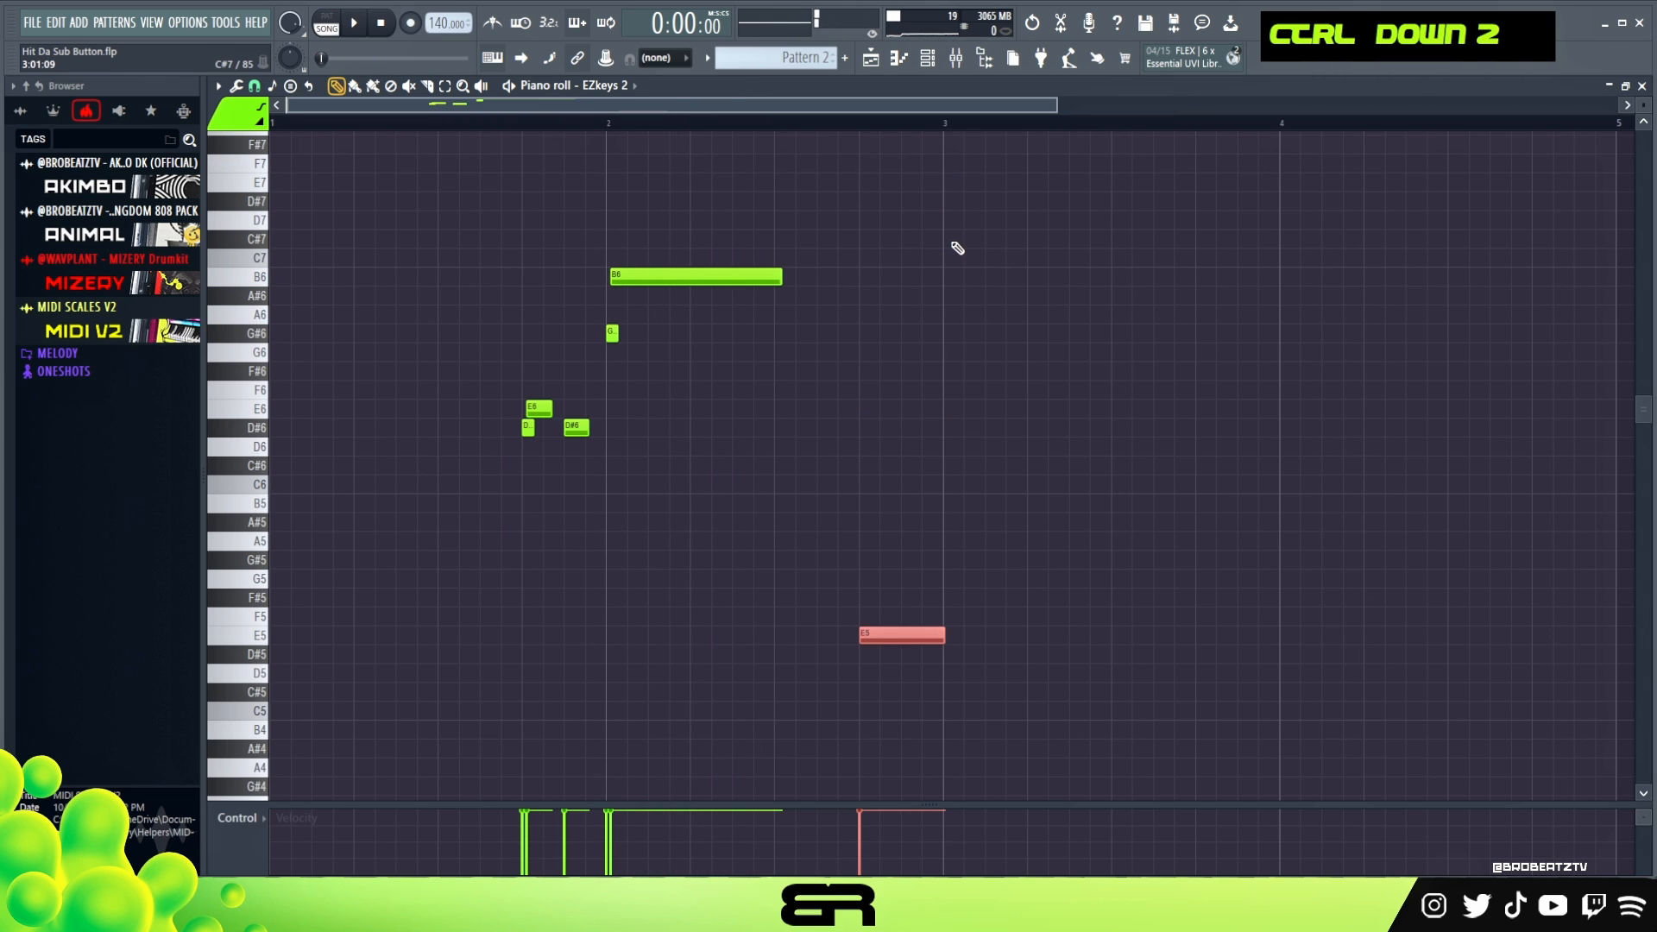
pyautogui.rightClick(962, 390)
# - Duplicate the E5 note half a beat earlier in bar 2, shorten the copy and raise it to G#5
pyautogui.keyDown('ctrl'); pyautogui.click(940, 637); pyautogui.keyUp('ctrl')
pyautogui.moveTo(941, 639); pyautogui.dragTo(892, 590)
pyautogui.keyDown('ctrl'); pyautogui.click(899, 636); pyautogui.keyUp('ctrl')
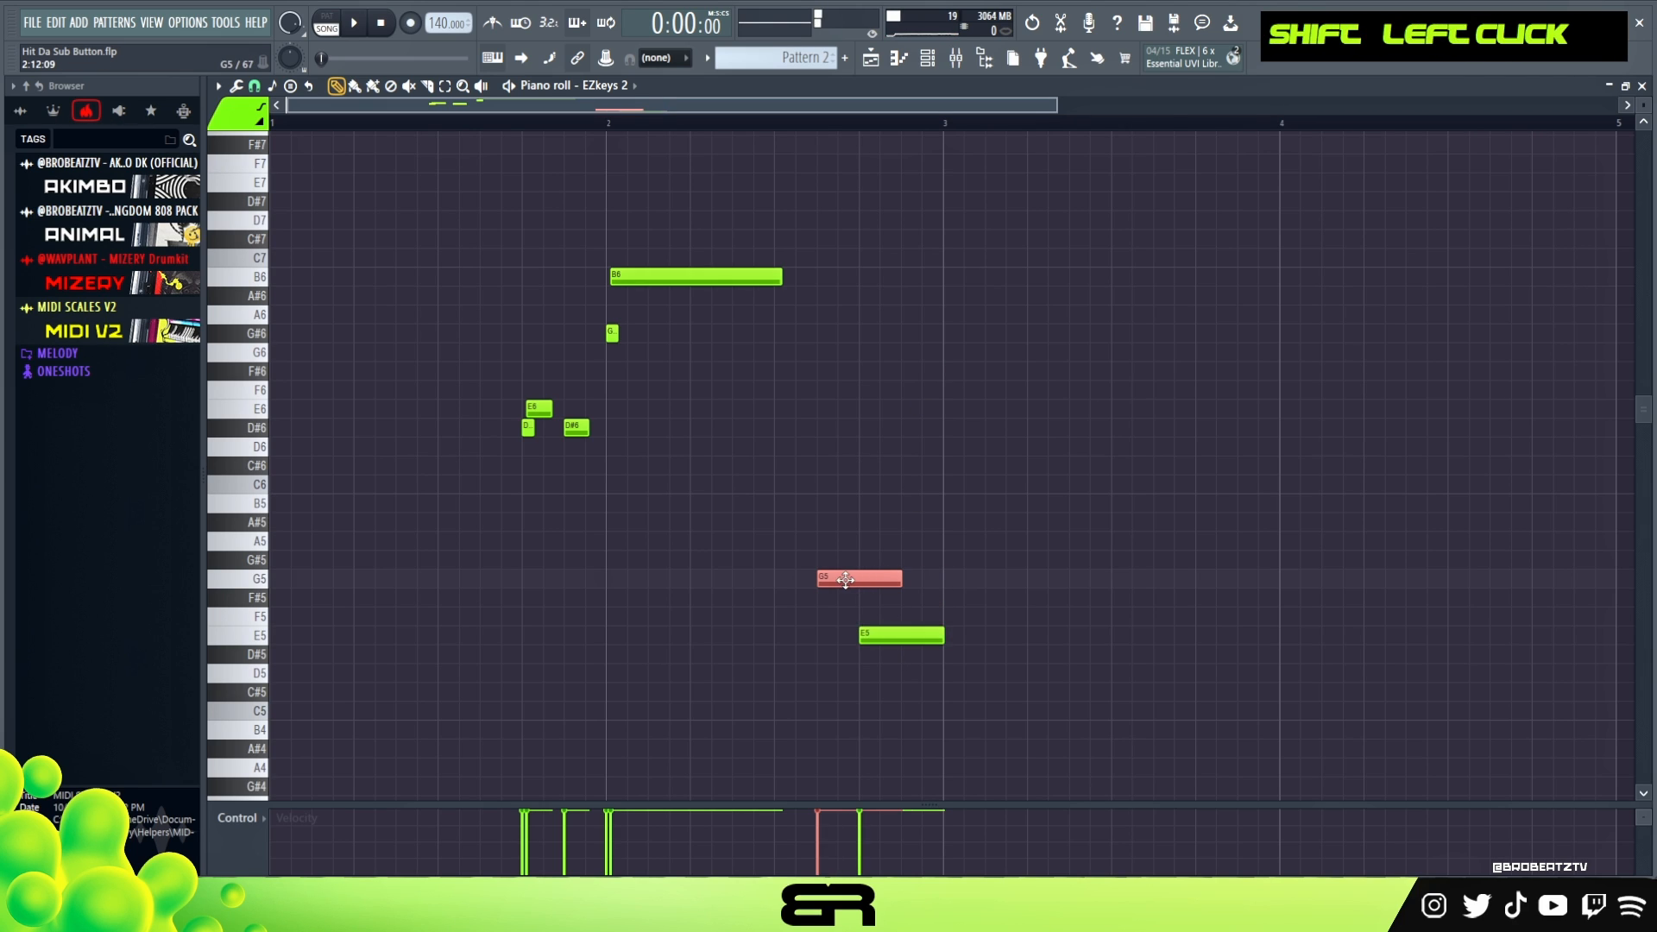
pyautogui.rightClick(893, 594)
pyautogui.moveTo(900, 579); pyautogui.dragTo(840, 586)
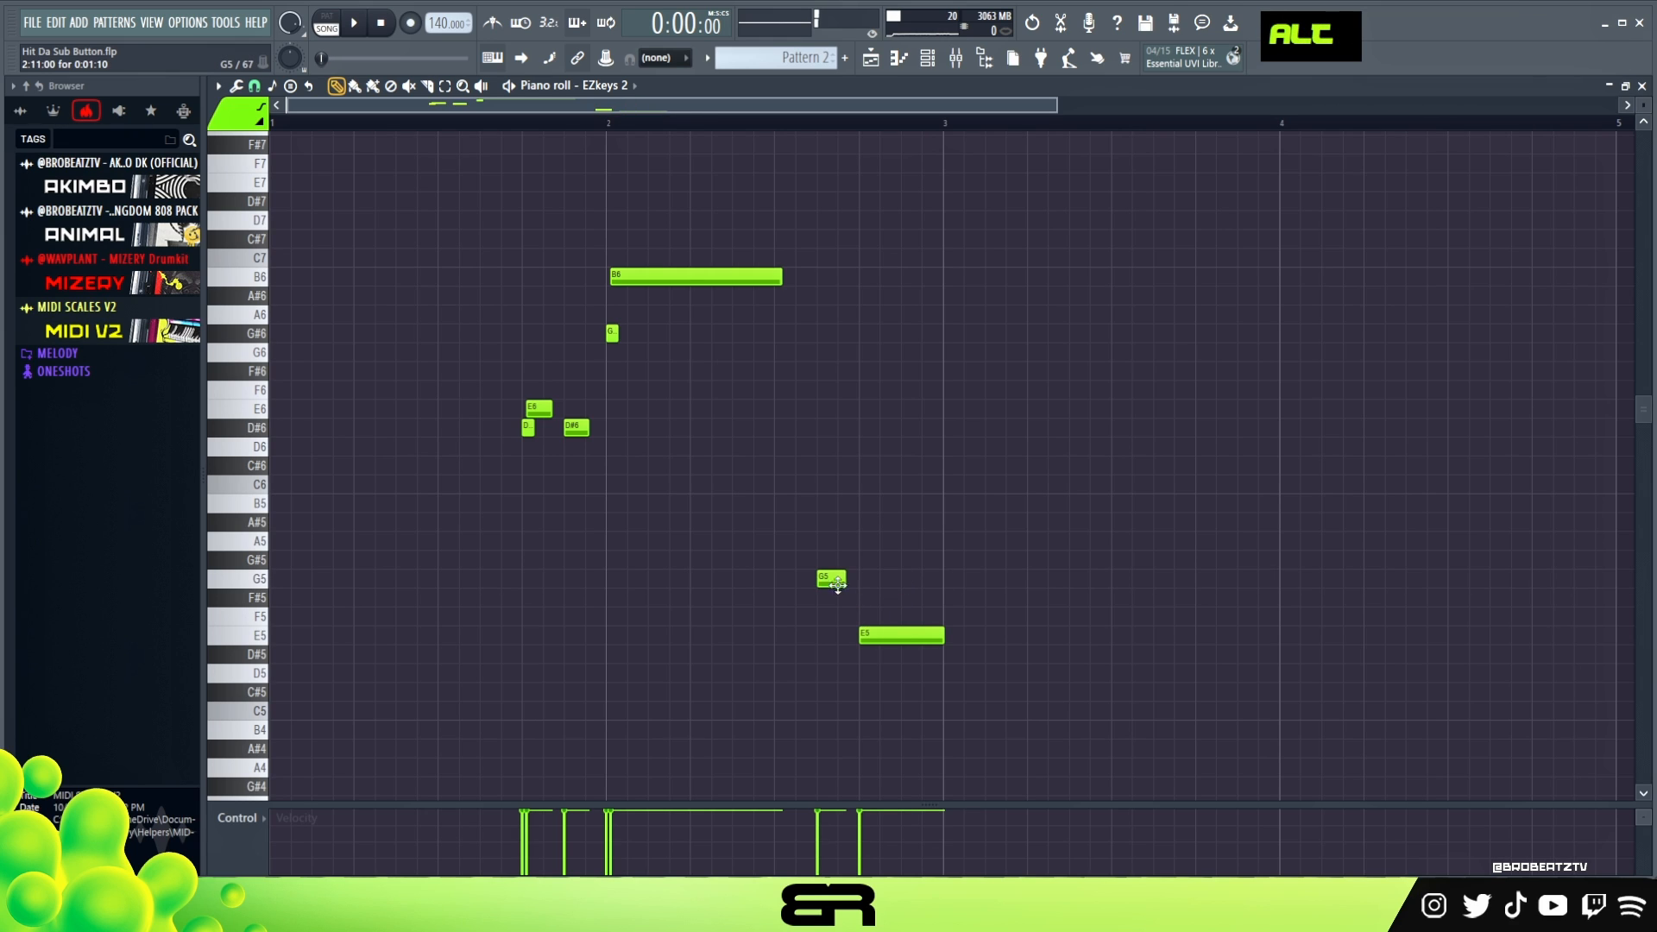
pyautogui.rightClick(830, 579)
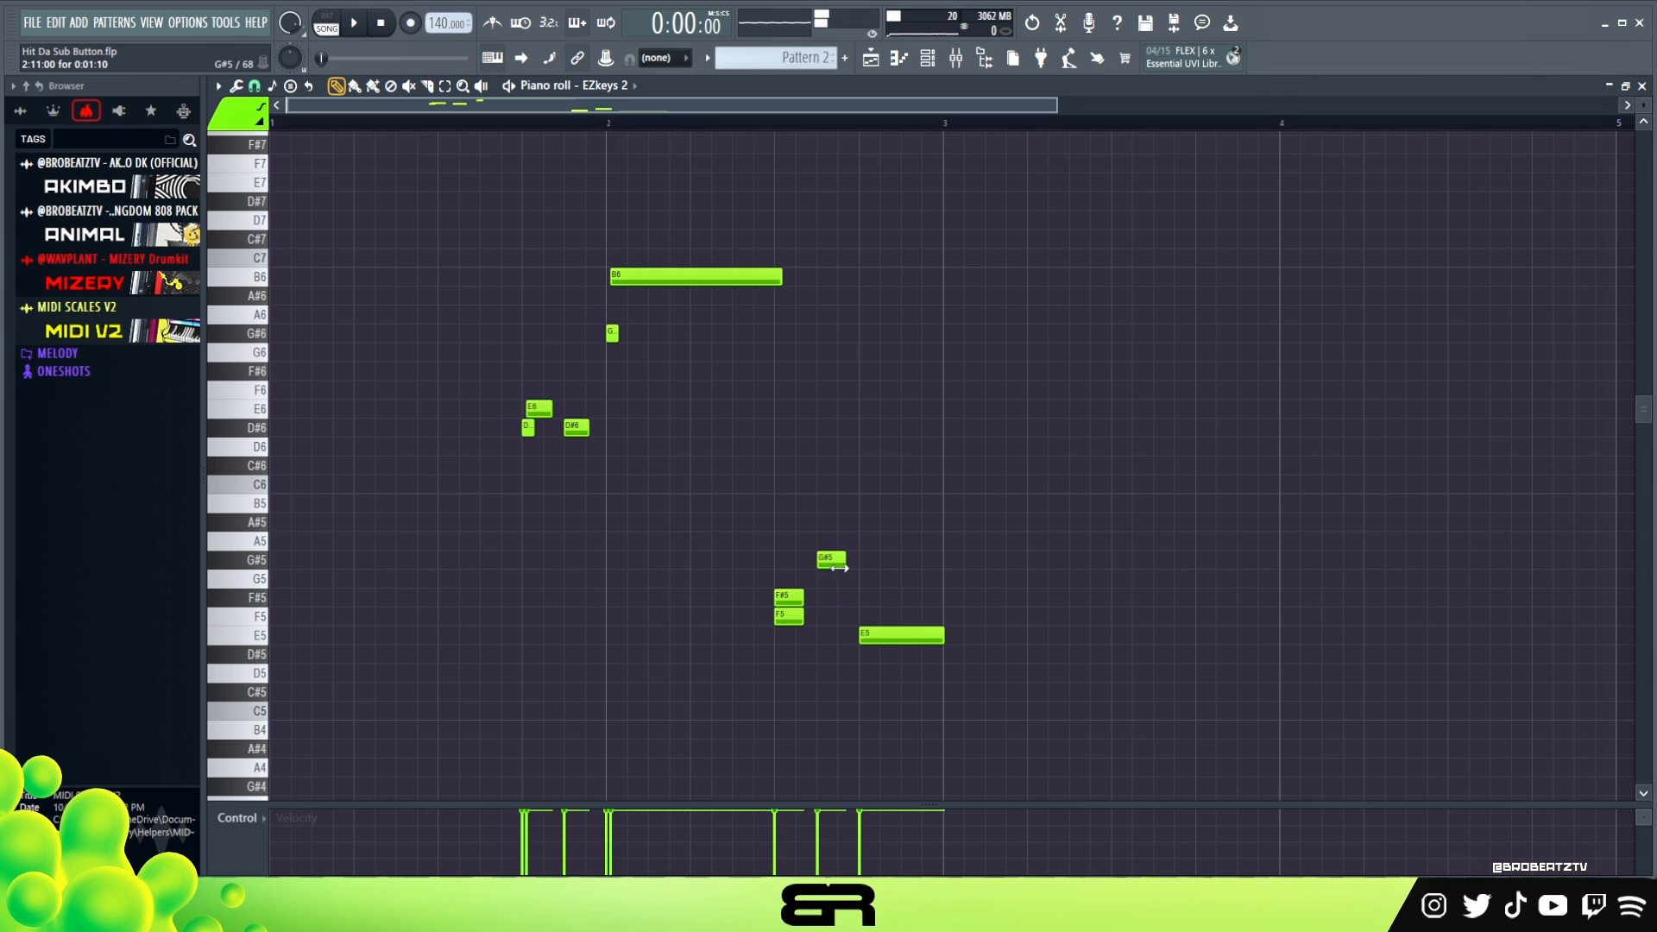
# - Build a rising run of short D#5, E5 and F#5 notes leading into the G#5 in bar 2, and play it
pyautogui.press('space')
pyautogui.rightClick(798, 599)
pyautogui.rightClick(787, 617)
pyautogui.press('space')
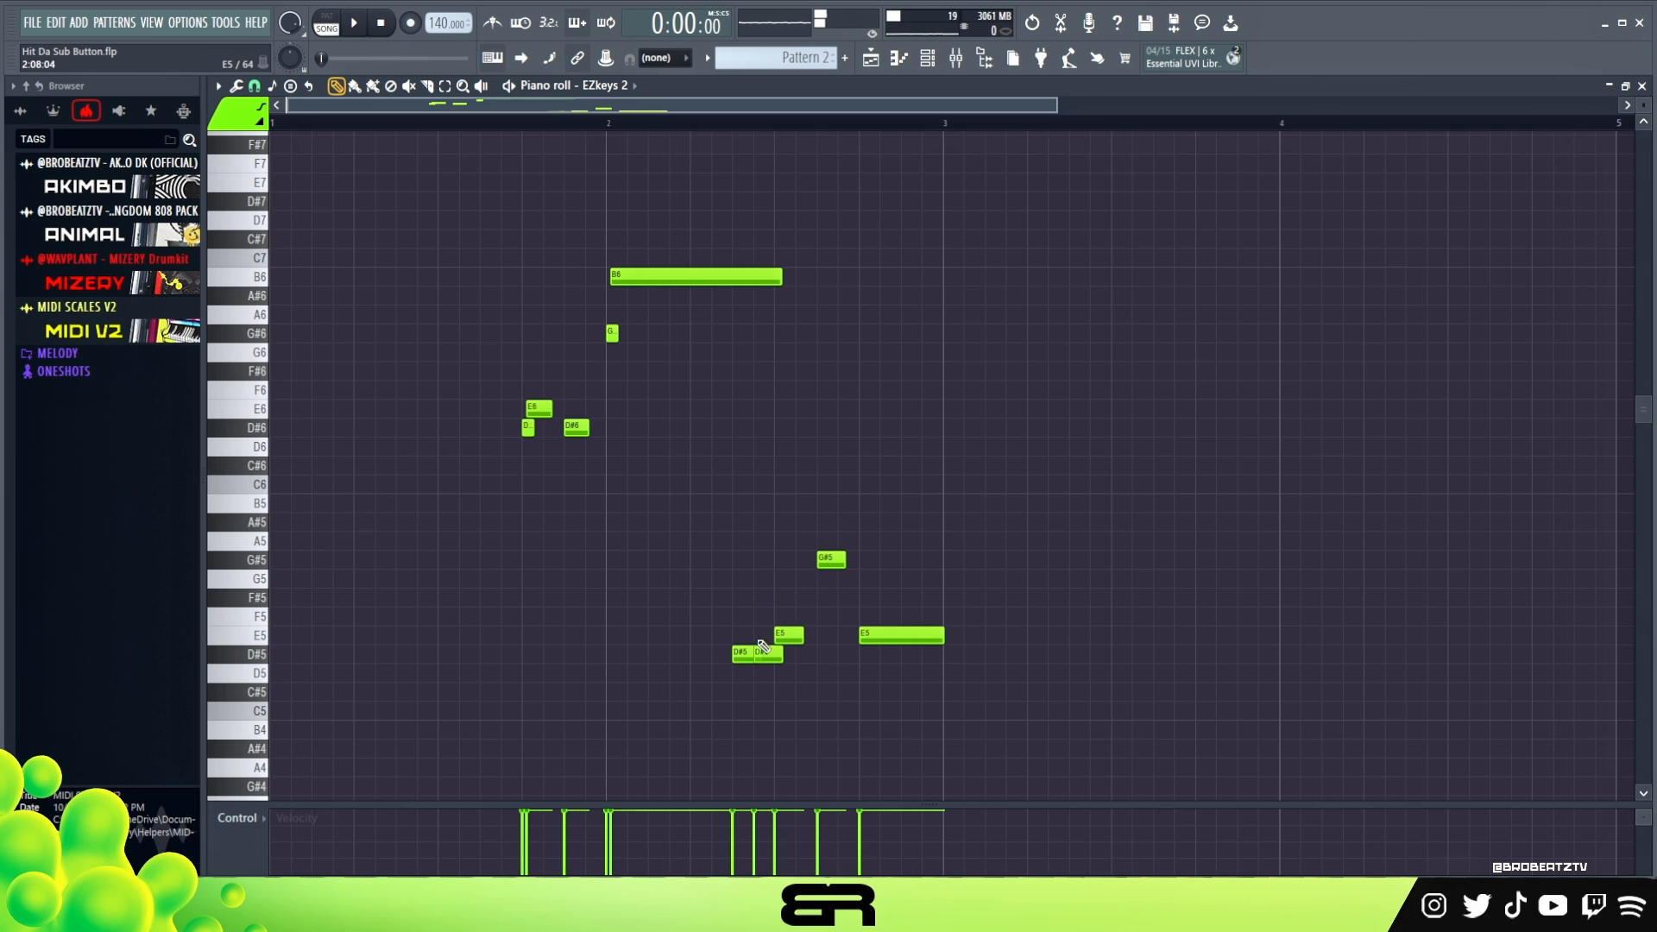
pyautogui.moveTo(763, 652); pyautogui.dragTo(763, 638)
pyautogui.rightClick(791, 641)
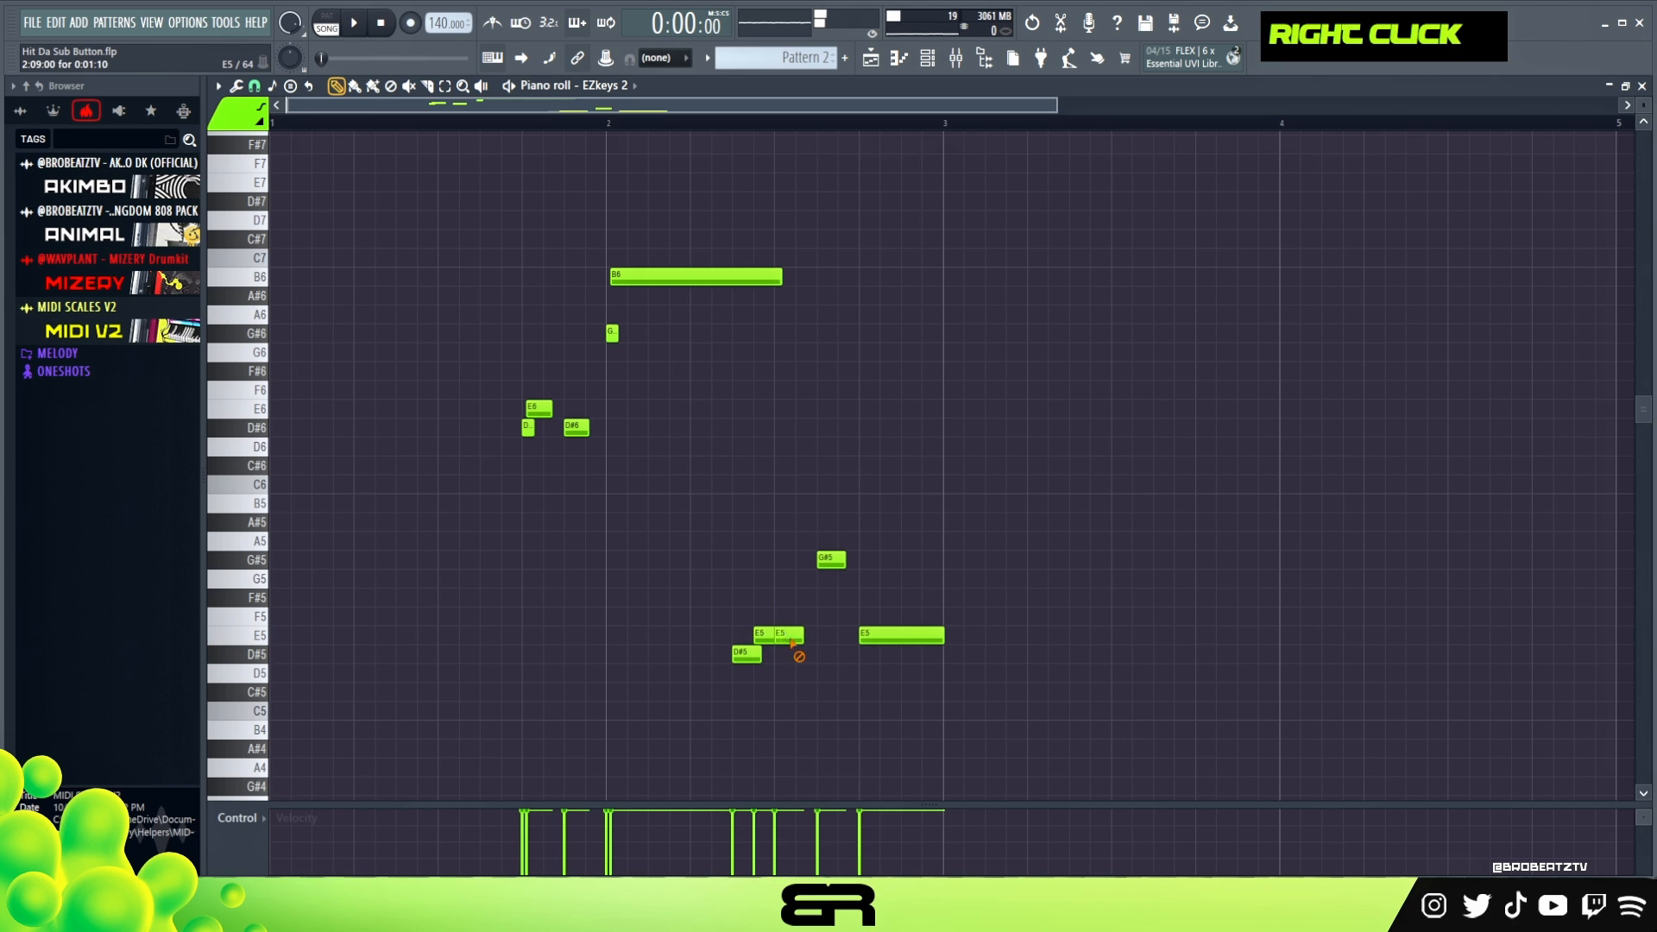
pyautogui.click(827, 560)
pyautogui.press('space')
# - Select the four notes of the rising run from D#5 to G#5 and shorten them slightly together
pyautogui.moveTo(736, 658); pyautogui.dragTo(851, 536)
pyautogui.rightClick(780, 658)
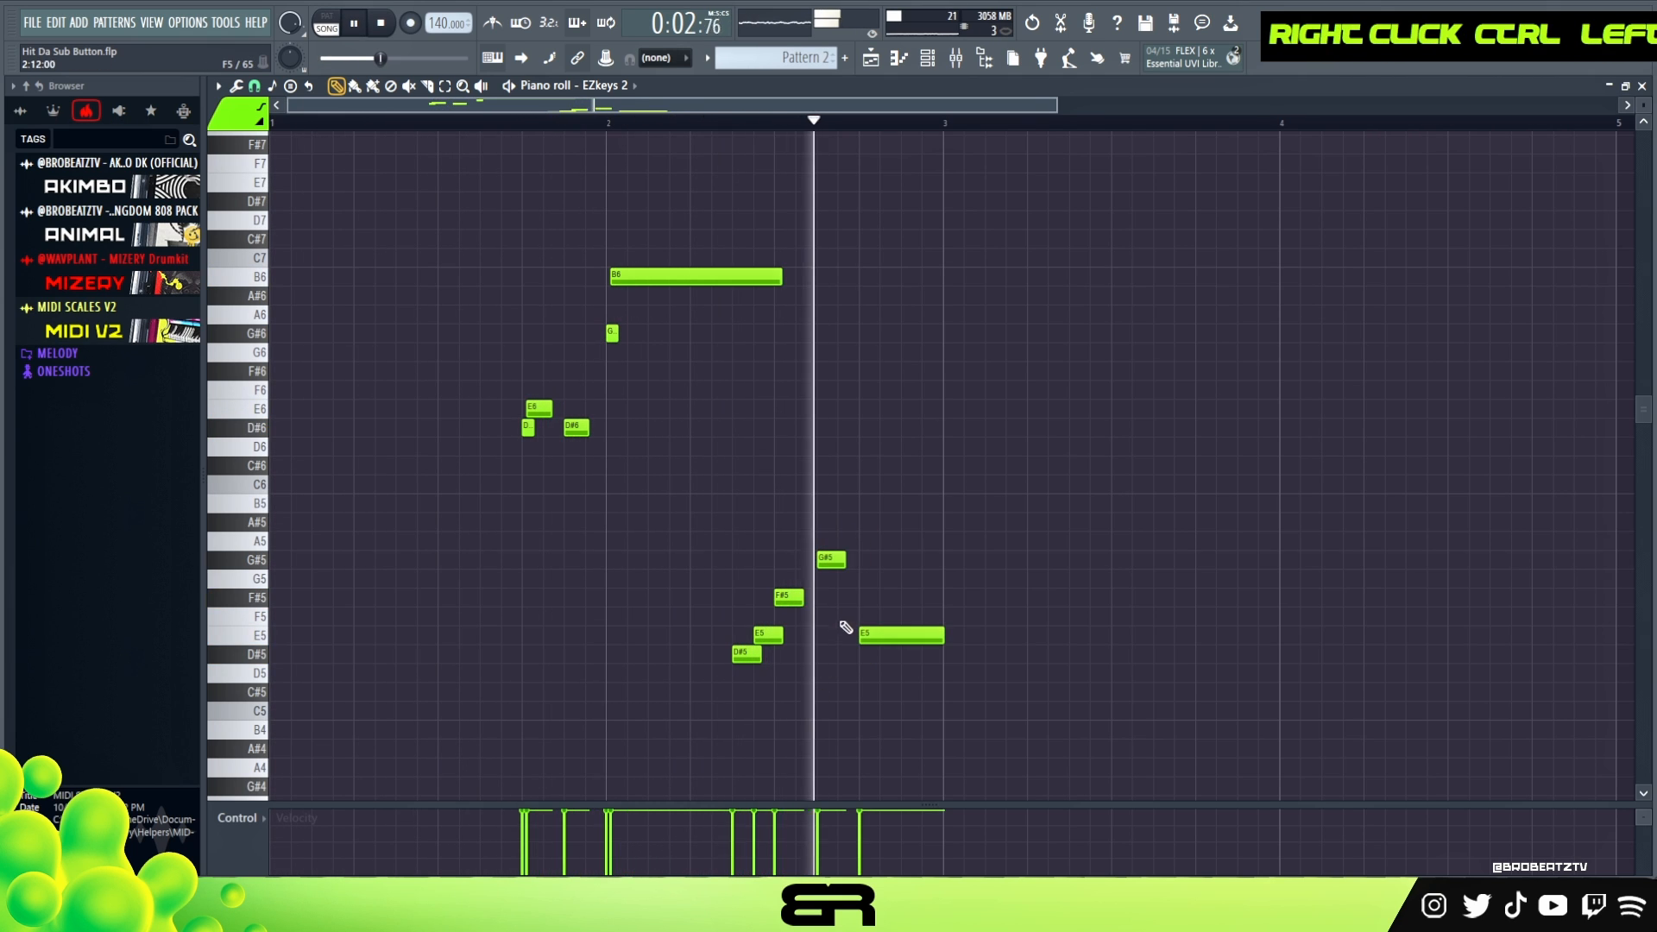
pyautogui.moveTo(850, 542); pyautogui.dragTo(730, 662)
pyautogui.press('space')
pyautogui.moveTo(846, 561); pyautogui.dragTo(839, 562)
# - Lower the velocity of the rising run and the E5 note that follows it
pyautogui.moveTo(673, 534); pyautogui.dragTo(863, 663)
pyautogui.scroll(-8, 982, 660)
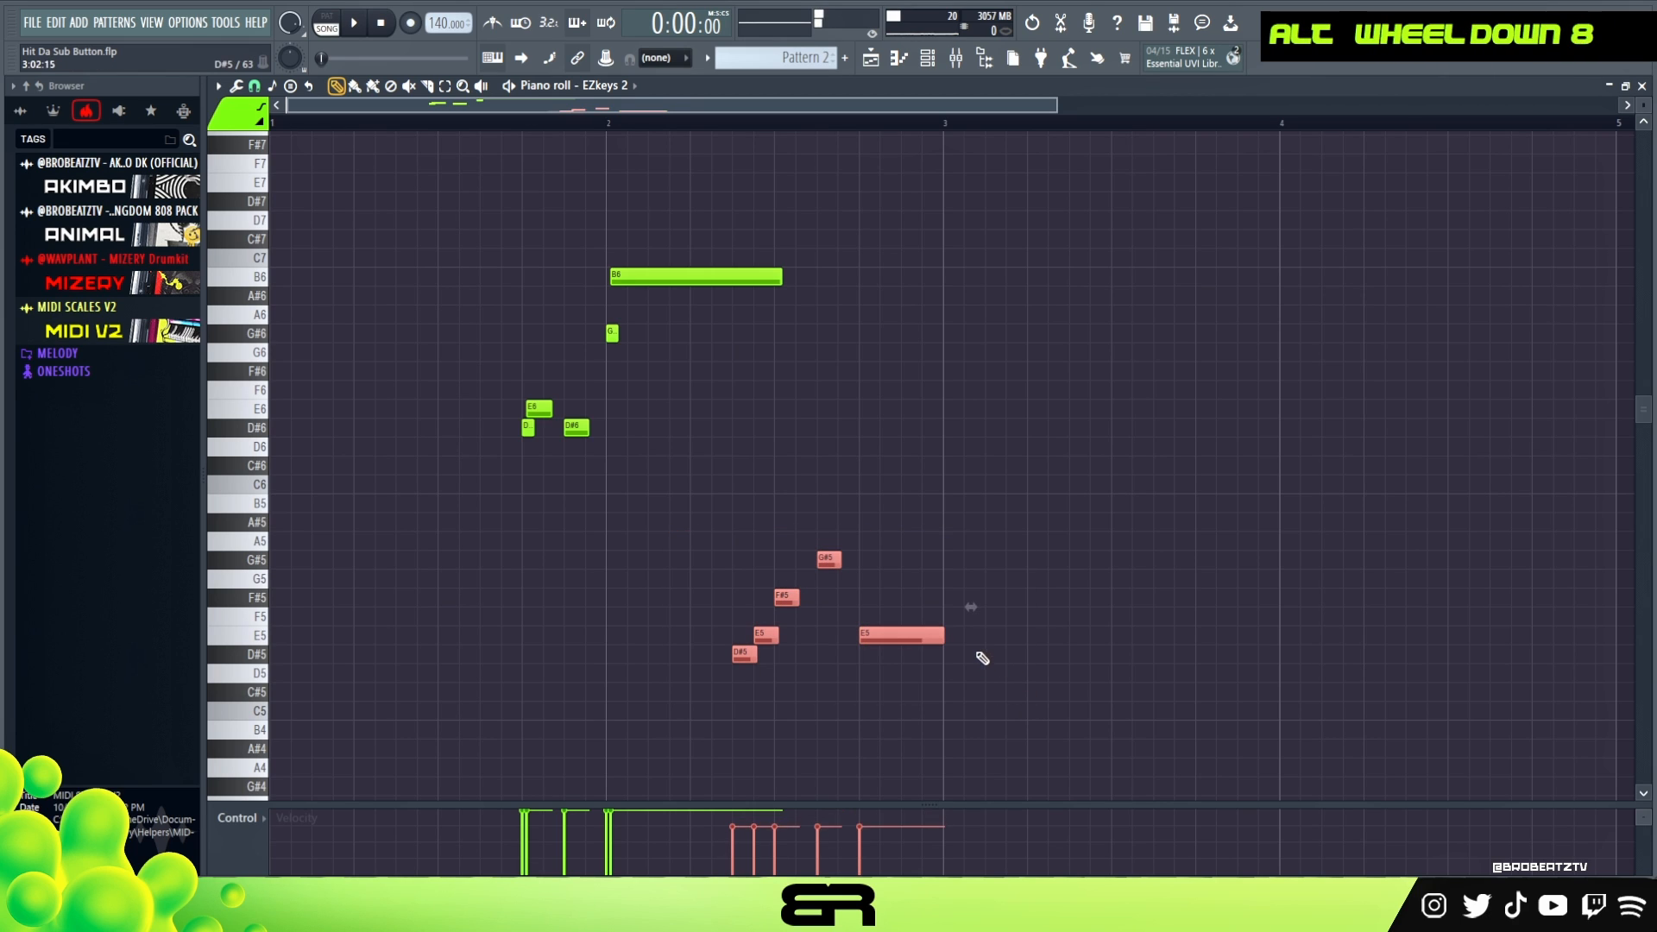
pyautogui.rightClick(953, 527)
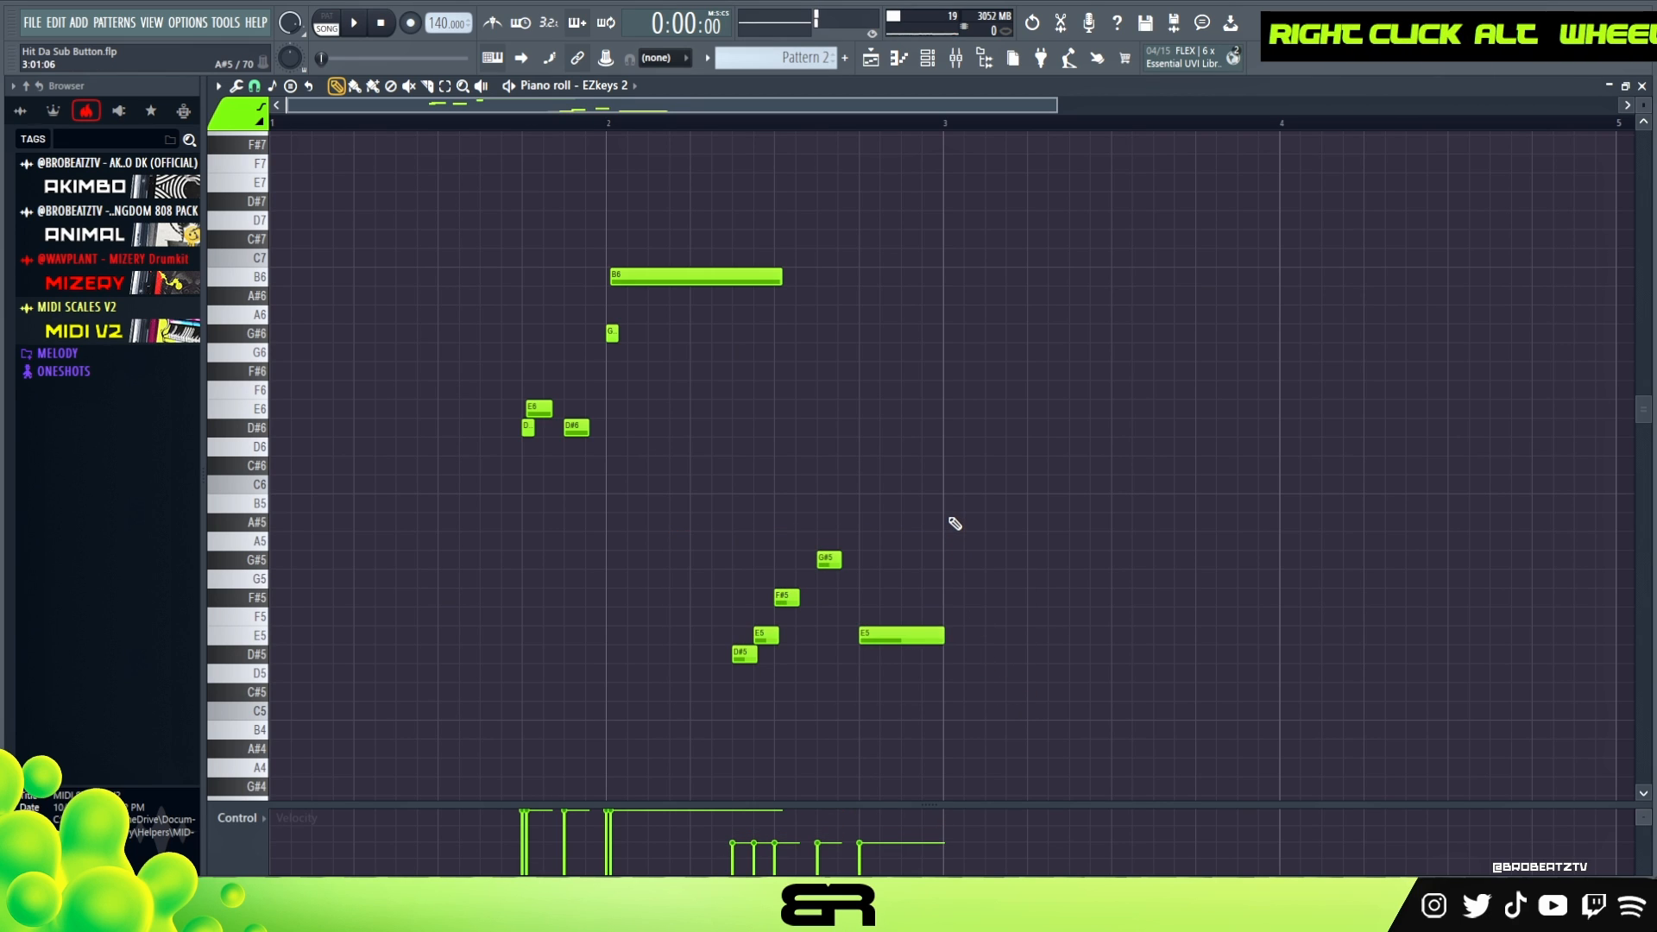
# - Copy the opening five-note phrase two bars later and transpose the copy down one octave
pyautogui.moveTo(732, 212); pyautogui.dragTo(461, 469)
pyautogui.moveTo(560, 406); pyautogui.dragTo(1226, 408)
pyautogui.hotkey('ctrl', 'Down')
pyautogui.rightClick(1148, 345)
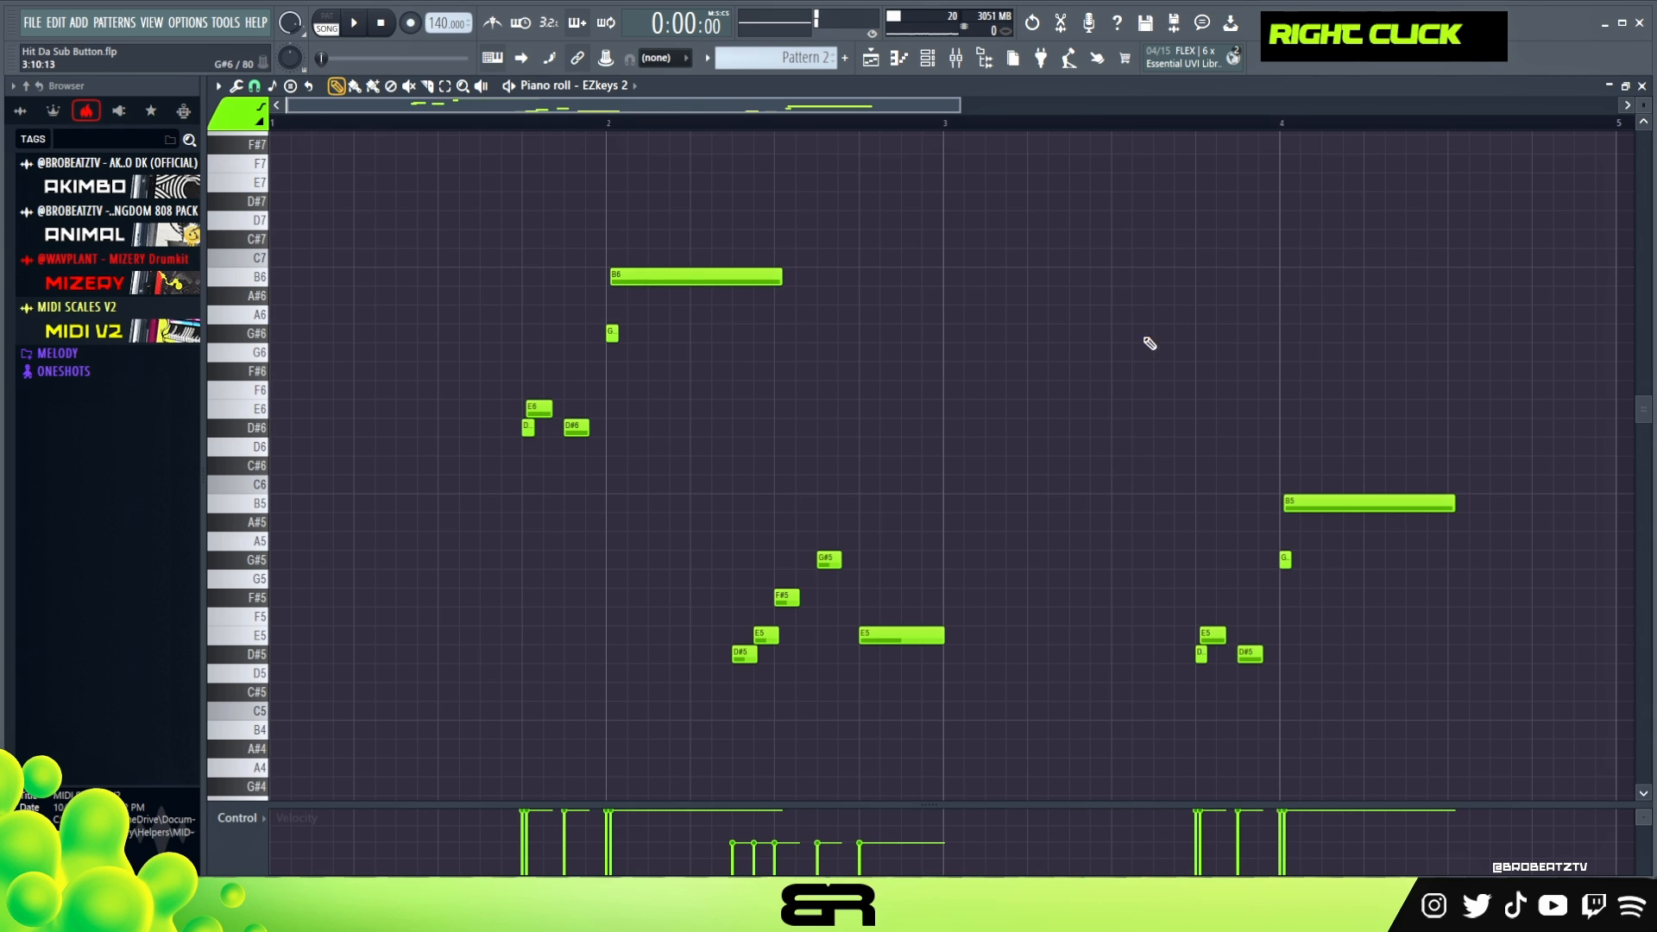
pyautogui.scroll(-2, 1123, 371)
pyautogui.scroll(5, 1104, 393)
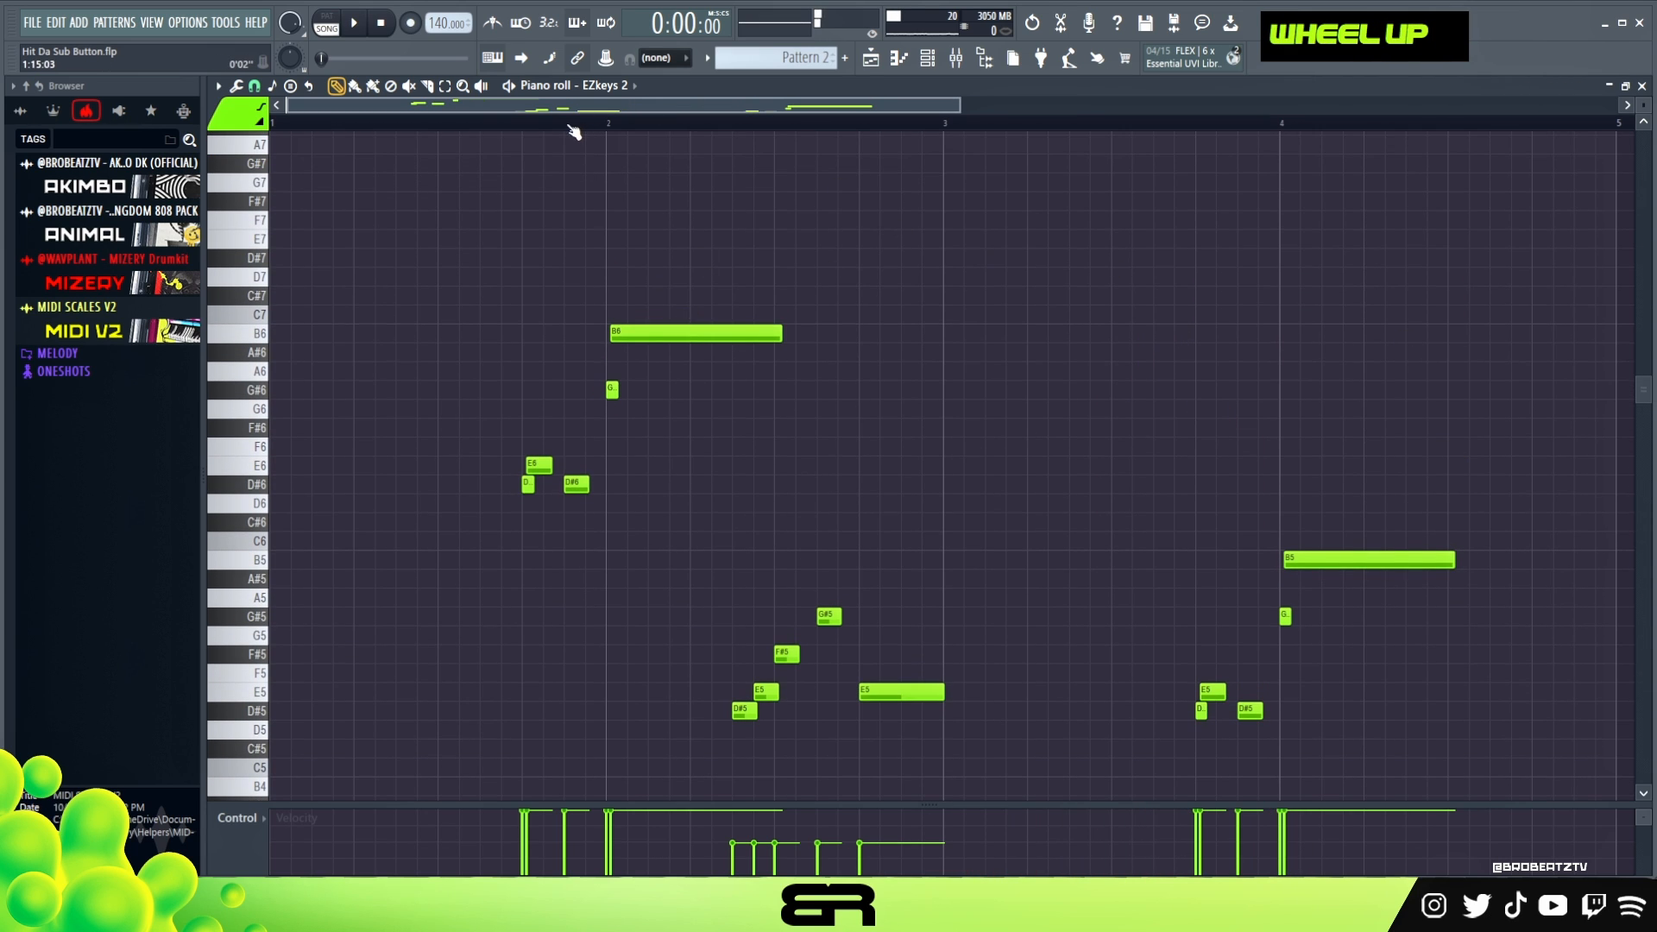
# - Play the melody and slightly raise the velocity of the five low notes in bar 2
pyautogui.press('space')
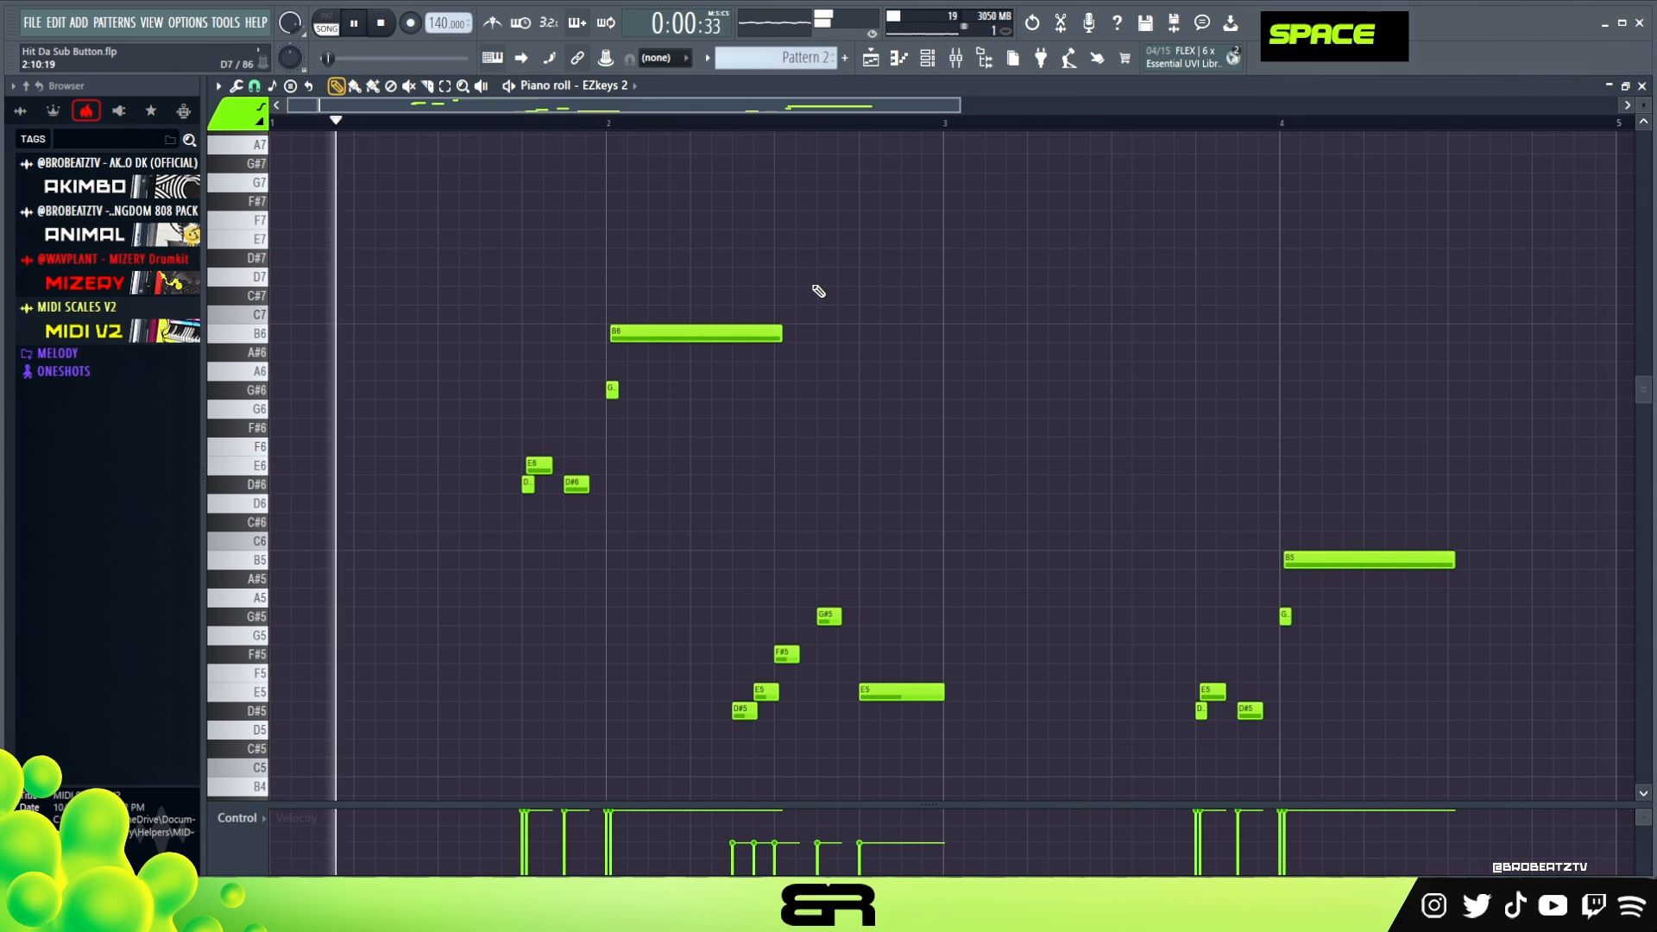
pyautogui.press('ctrl')
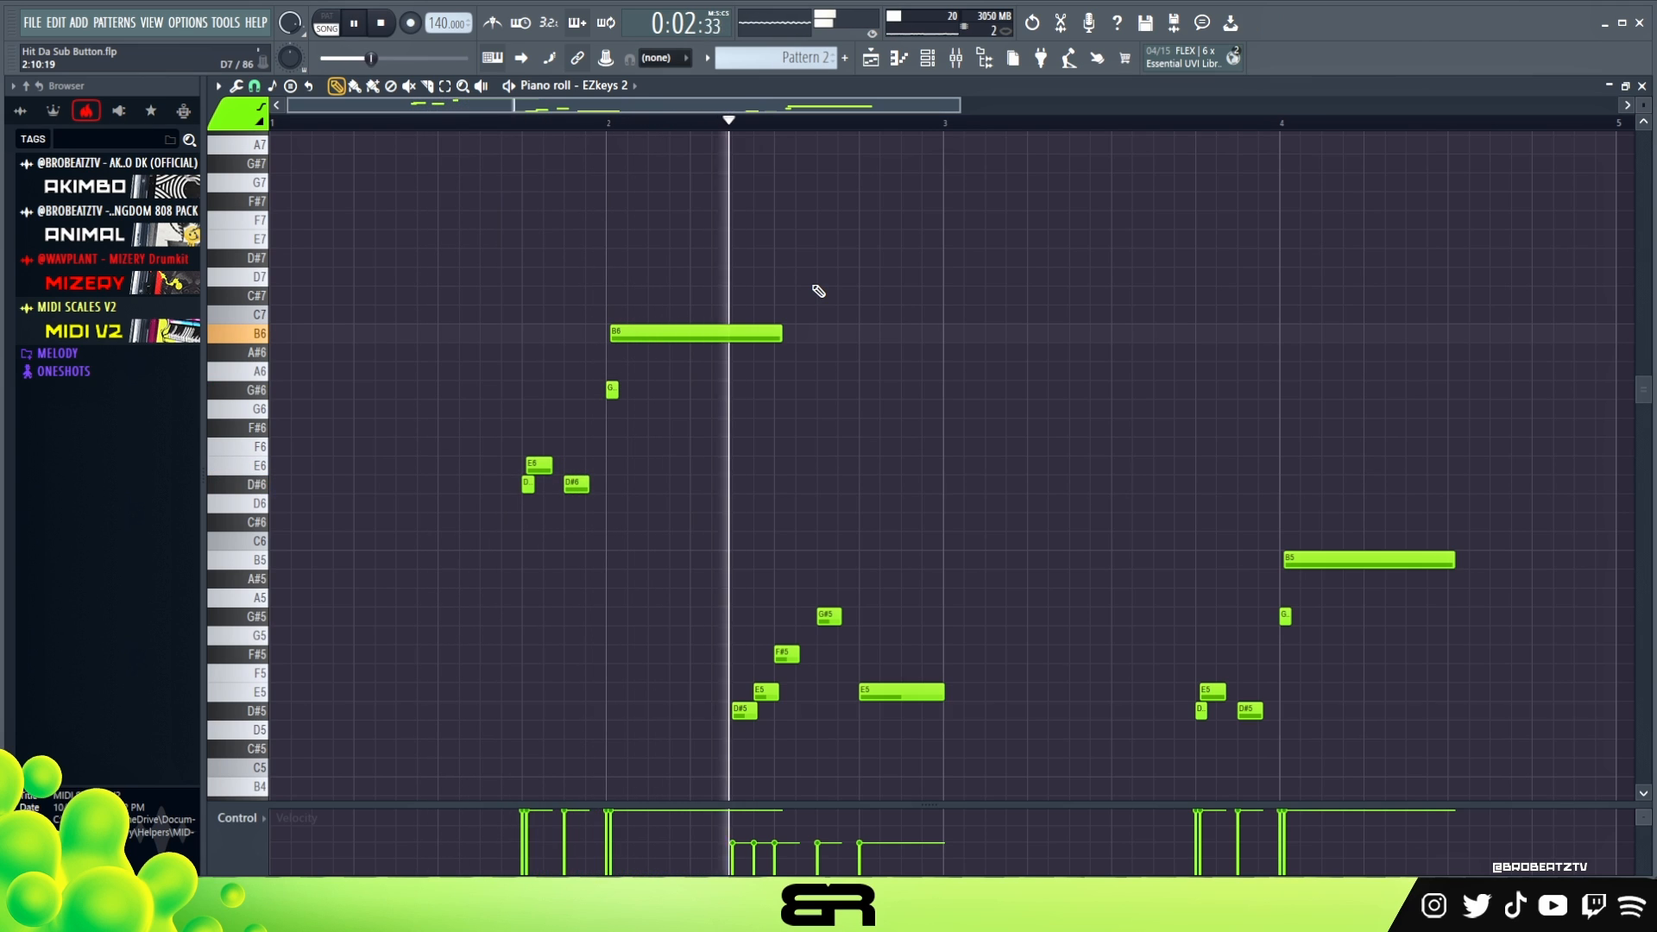
pyautogui.moveTo(723, 564); pyautogui.dragTo(950, 712)
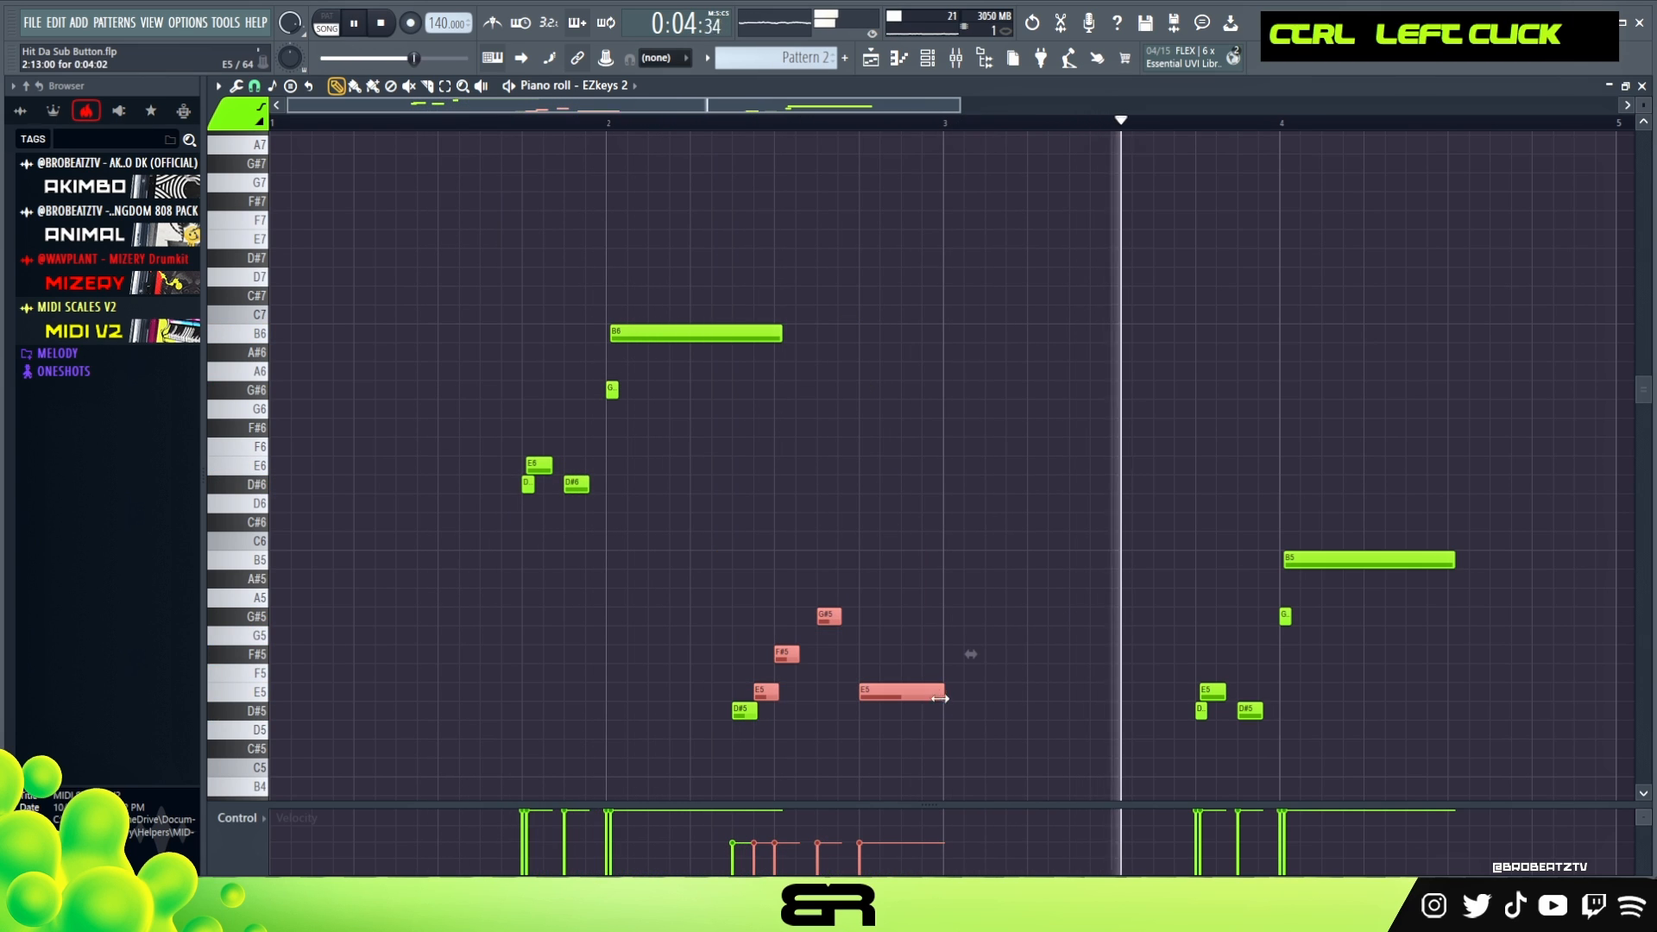
pyautogui.keyDown('ctrl'); pyautogui.keyDown('shift'); pyautogui.click(751, 701); pyautogui.keyUp('shift'); pyautogui.keyUp('ctrl')
pyautogui.scroll(2, 762, 699)
pyautogui.rightClick(872, 721)
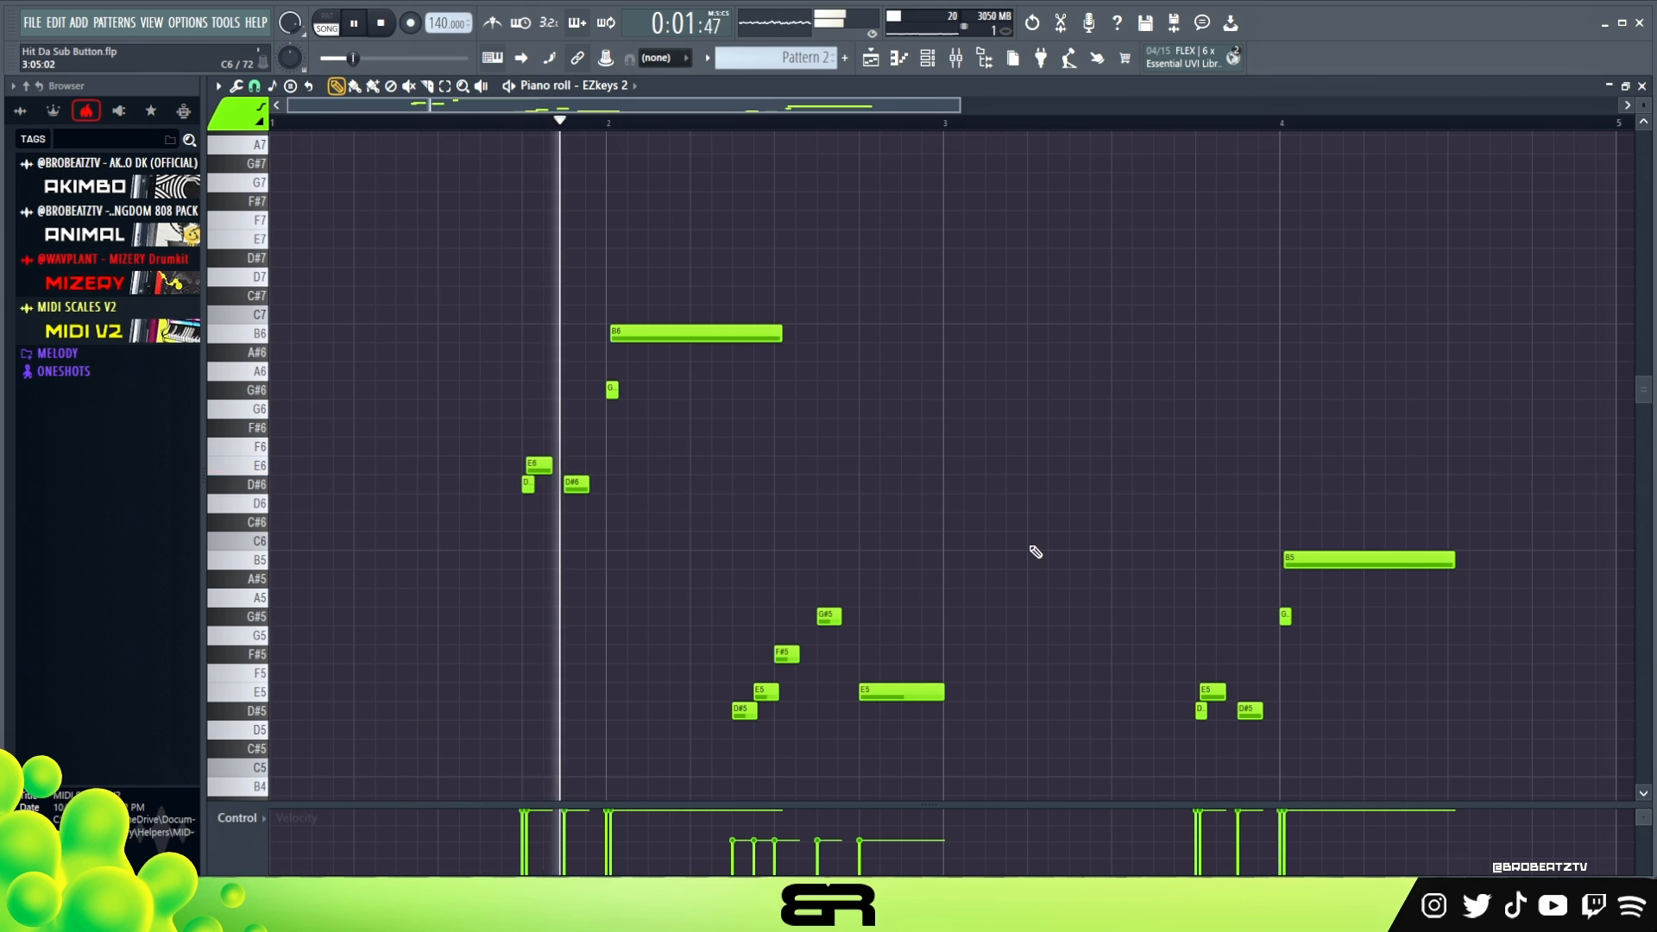
# - Audition D#7 against the loop, then add a short E7 late in bar 2 and a D#7 at the start of bar 3
pyautogui.doubleClick(260, 258)
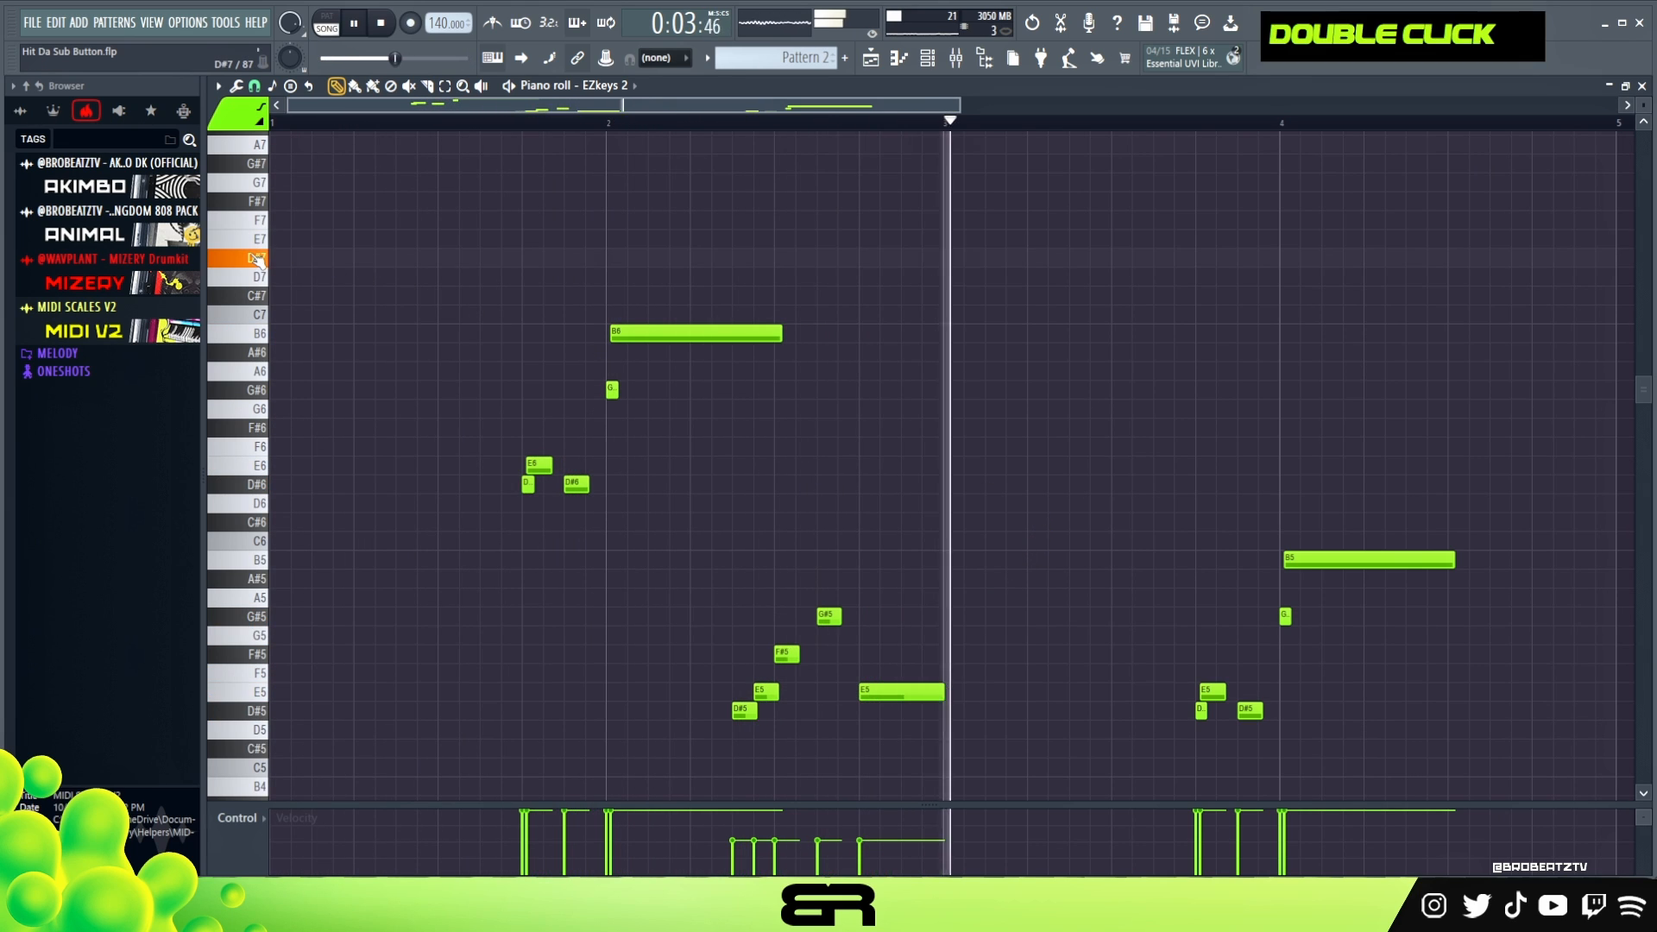
pyautogui.press('space')
pyautogui.press('space')
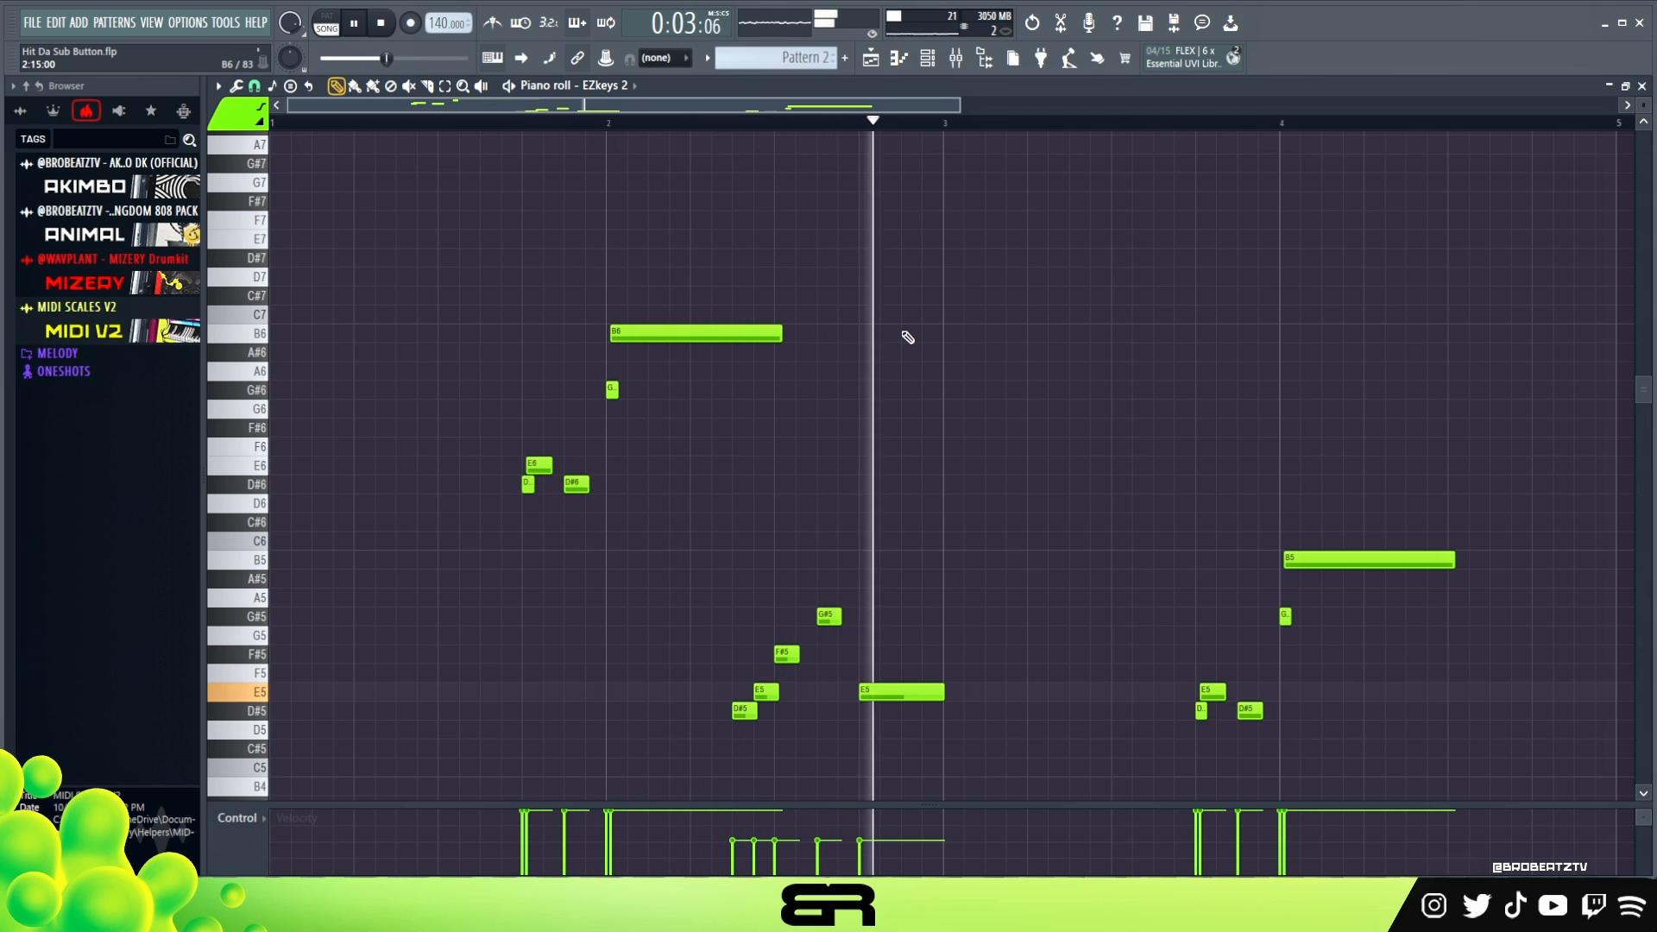
pyautogui.press('space')
pyautogui.click(900, 246)
pyautogui.rightClick(906, 261)
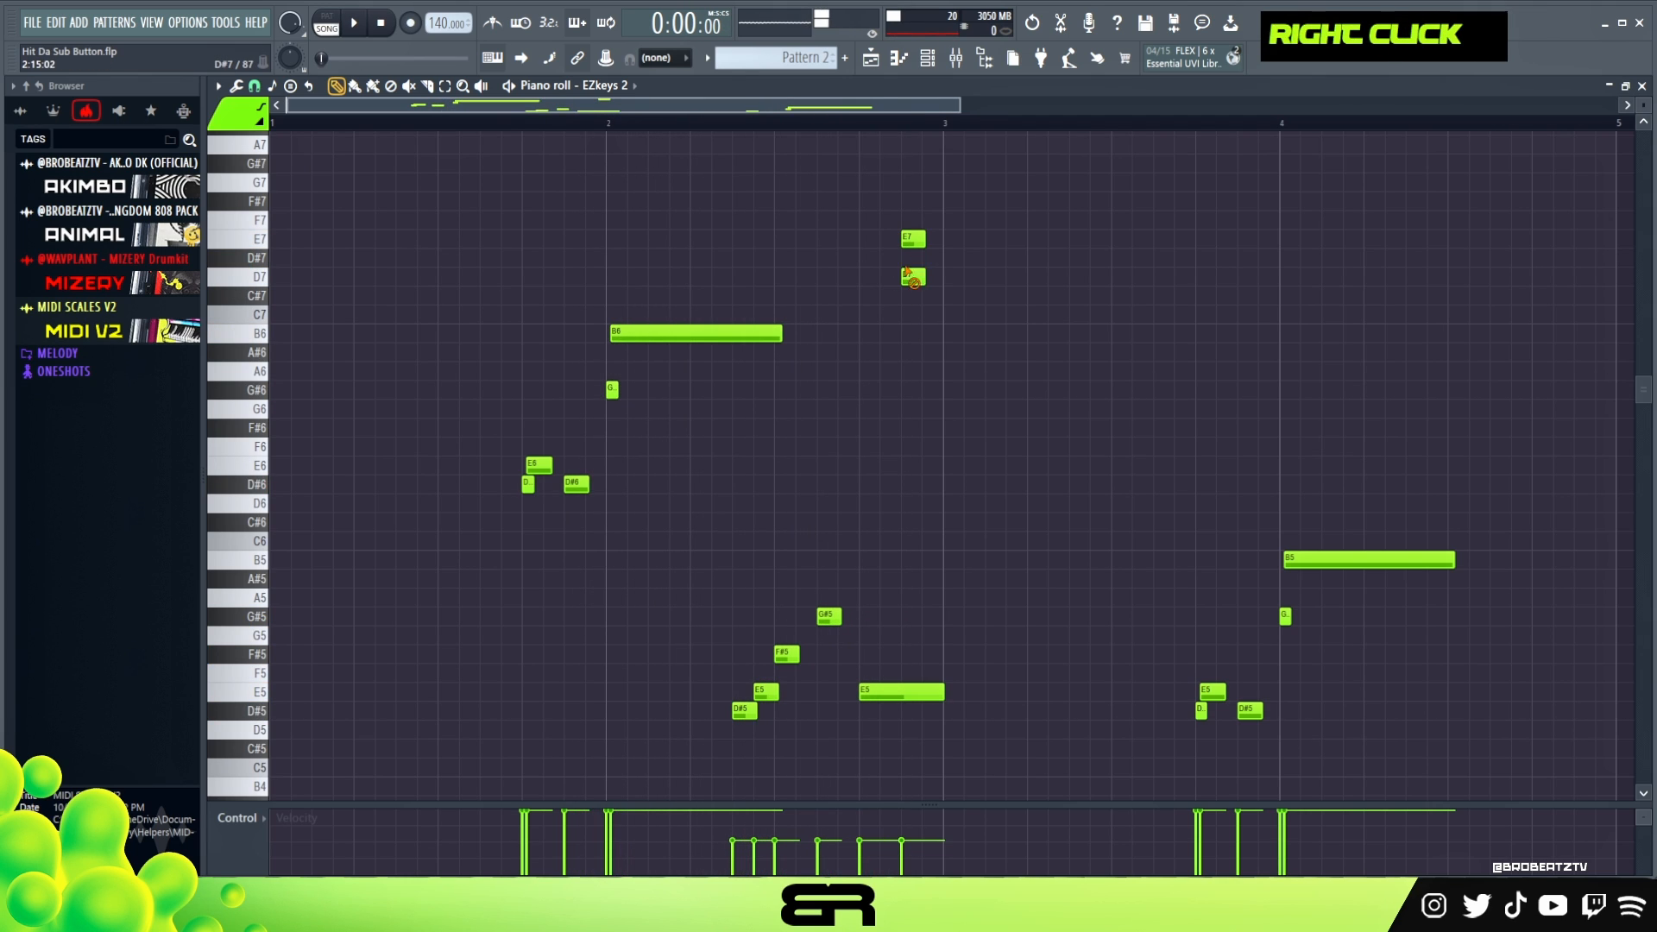
pyautogui.press('space')
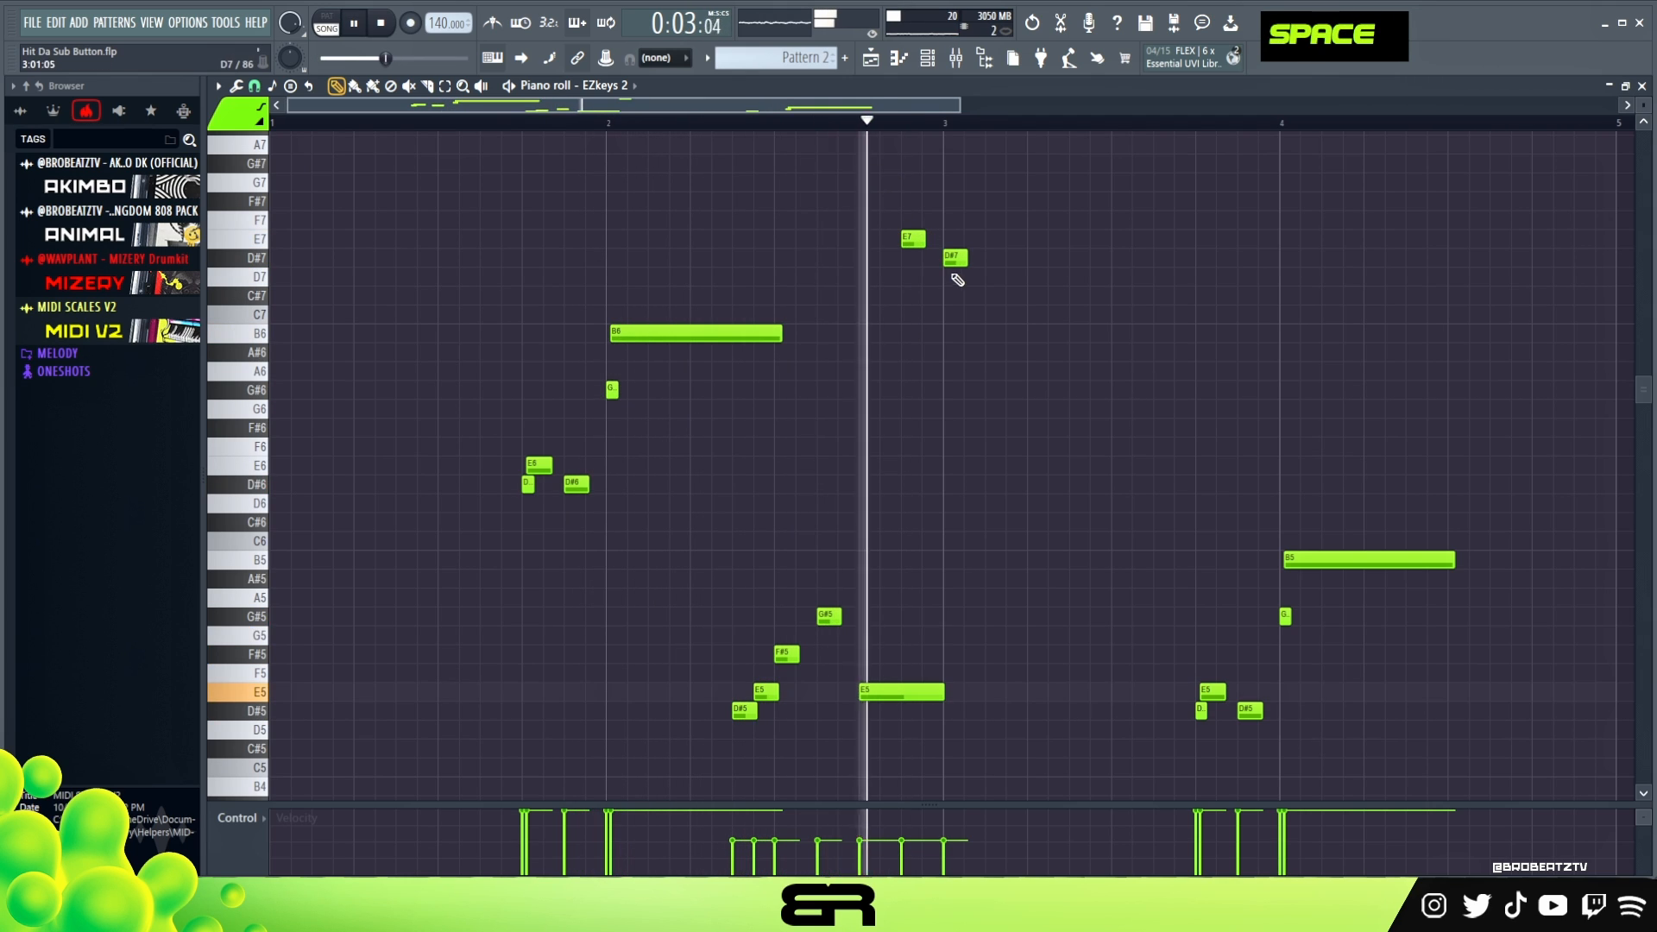
# - Shorten the E7 note late in bar 2, nudge the D#7 slightly earlier and replay the melody
pyautogui.press('space')
pyautogui.press('space')
pyautogui.press('space')
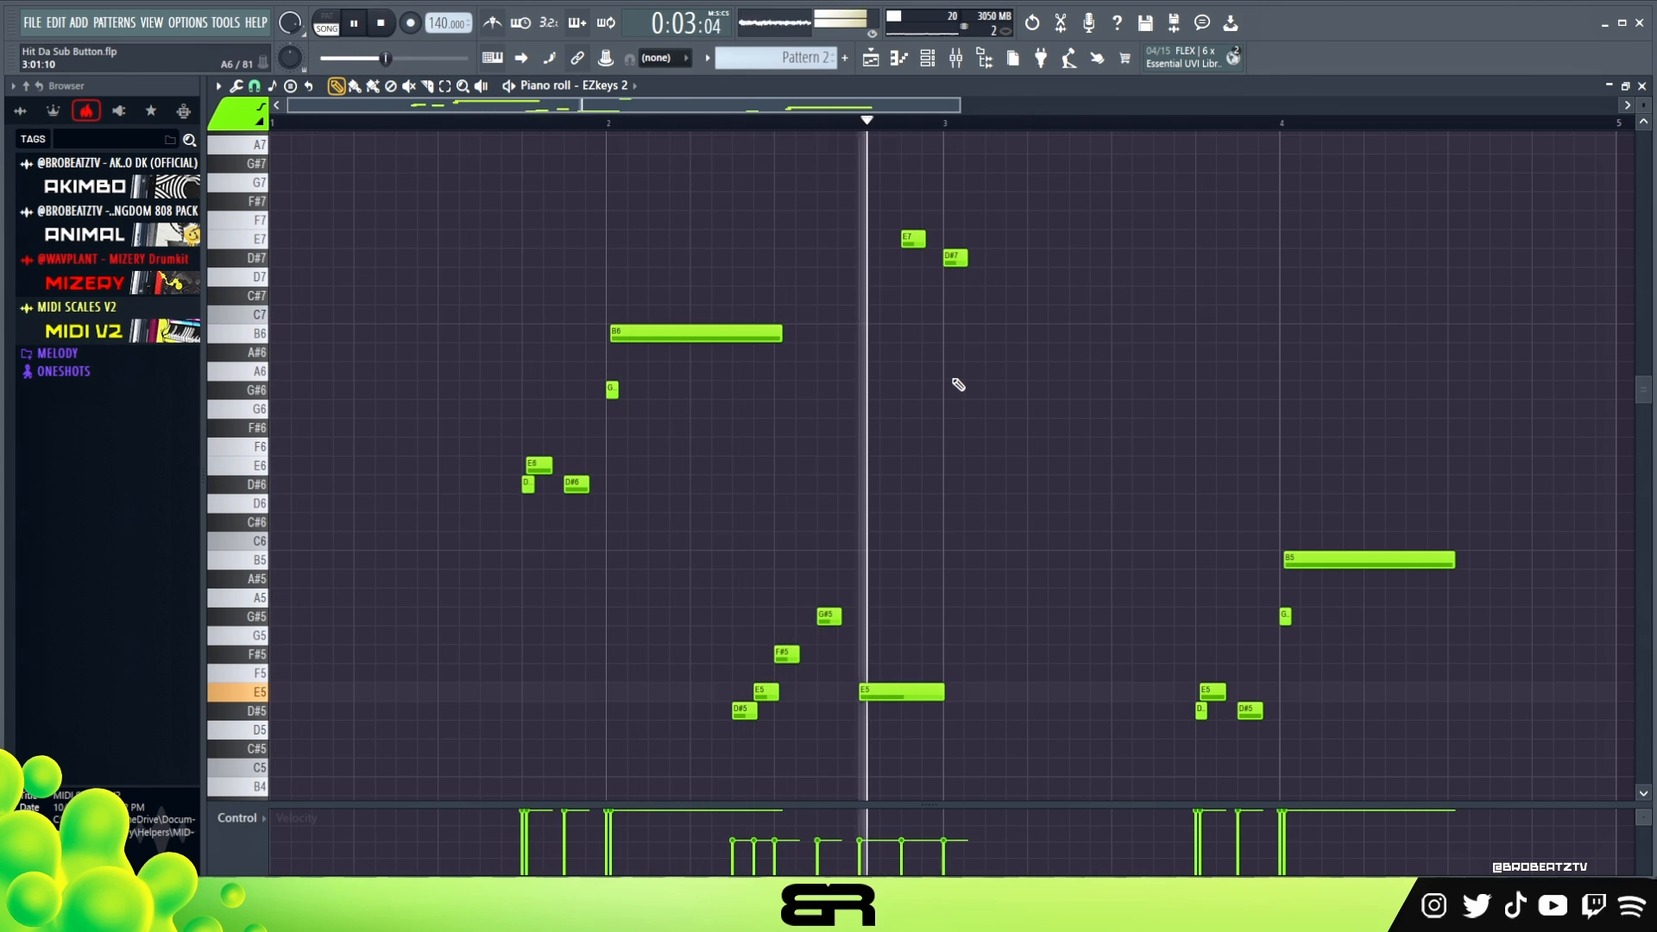
pyautogui.press('space')
pyautogui.keyDown('alt'); pyautogui.moveTo(925, 240); pyautogui.dragTo(918, 246); pyautogui.keyUp('alt')
pyautogui.keyDown('shift'); pyautogui.scroll(3, 960, 275); pyautogui.keyUp('shift')
pyautogui.press('space')
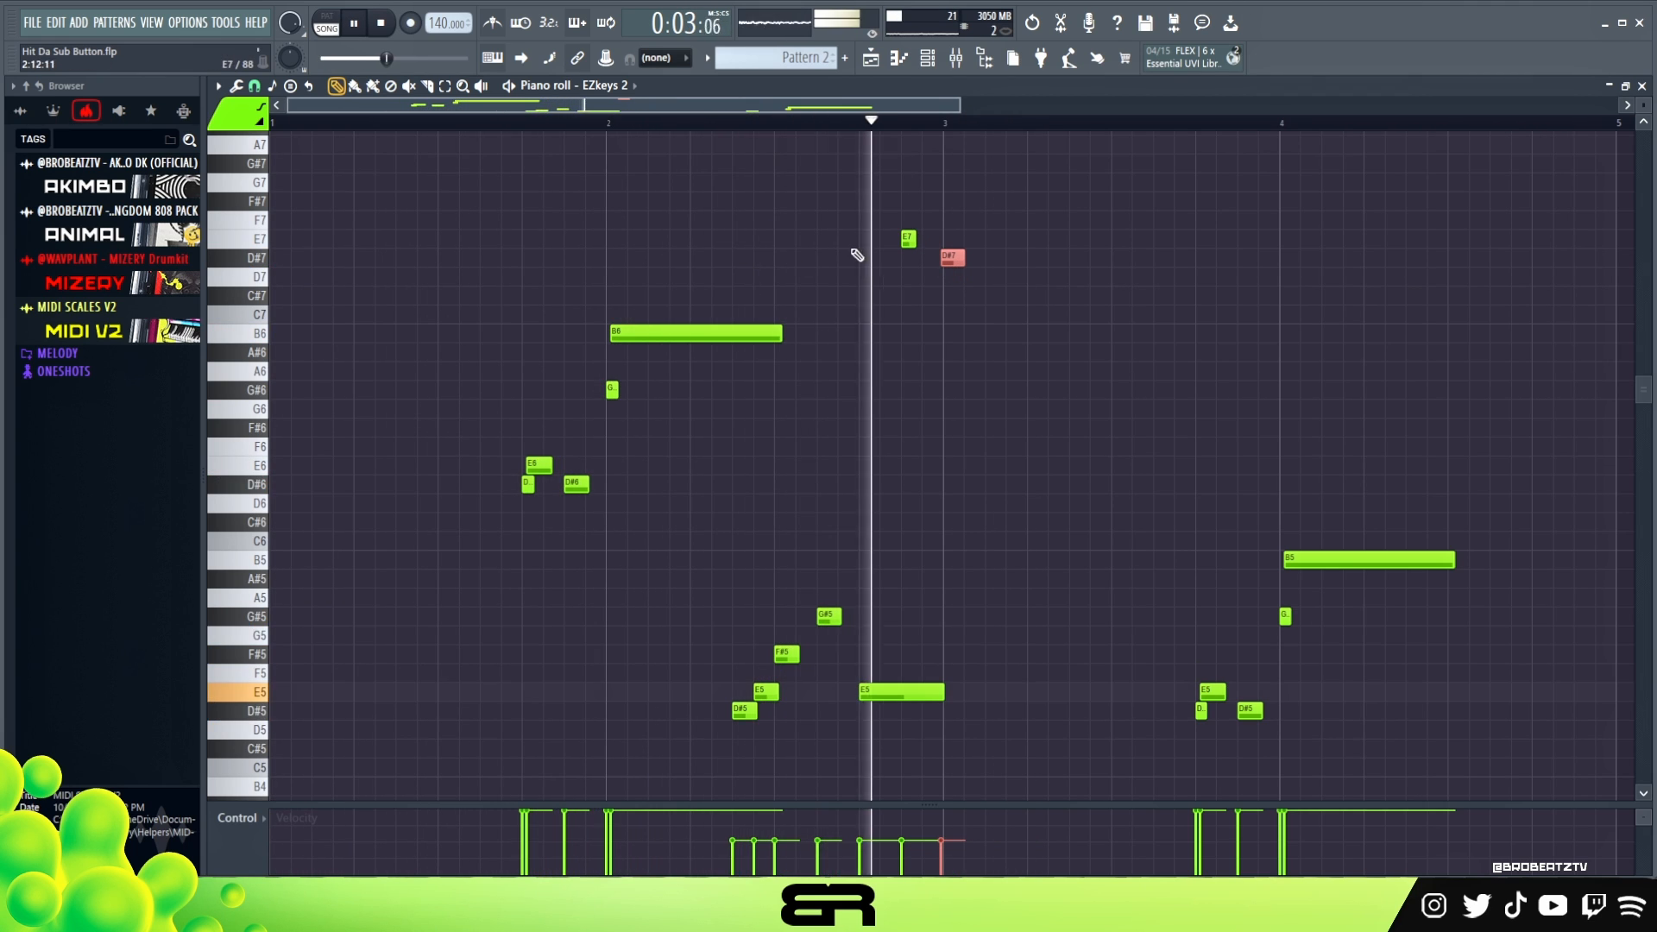
# - Nudge the D#7 and E7 notes slightly later off the grid
pyautogui.keyDown('alt'); pyautogui.moveTo(955, 257); pyautogui.dragTo(961, 258); pyautogui.keyUp('alt')
pyautogui.press('space')
pyautogui.keyDown('alt'); pyautogui.click(915, 243); pyautogui.keyUp('alt')
pyautogui.keyDown('alt'); pyautogui.click(904, 245); pyautogui.keyUp('alt')
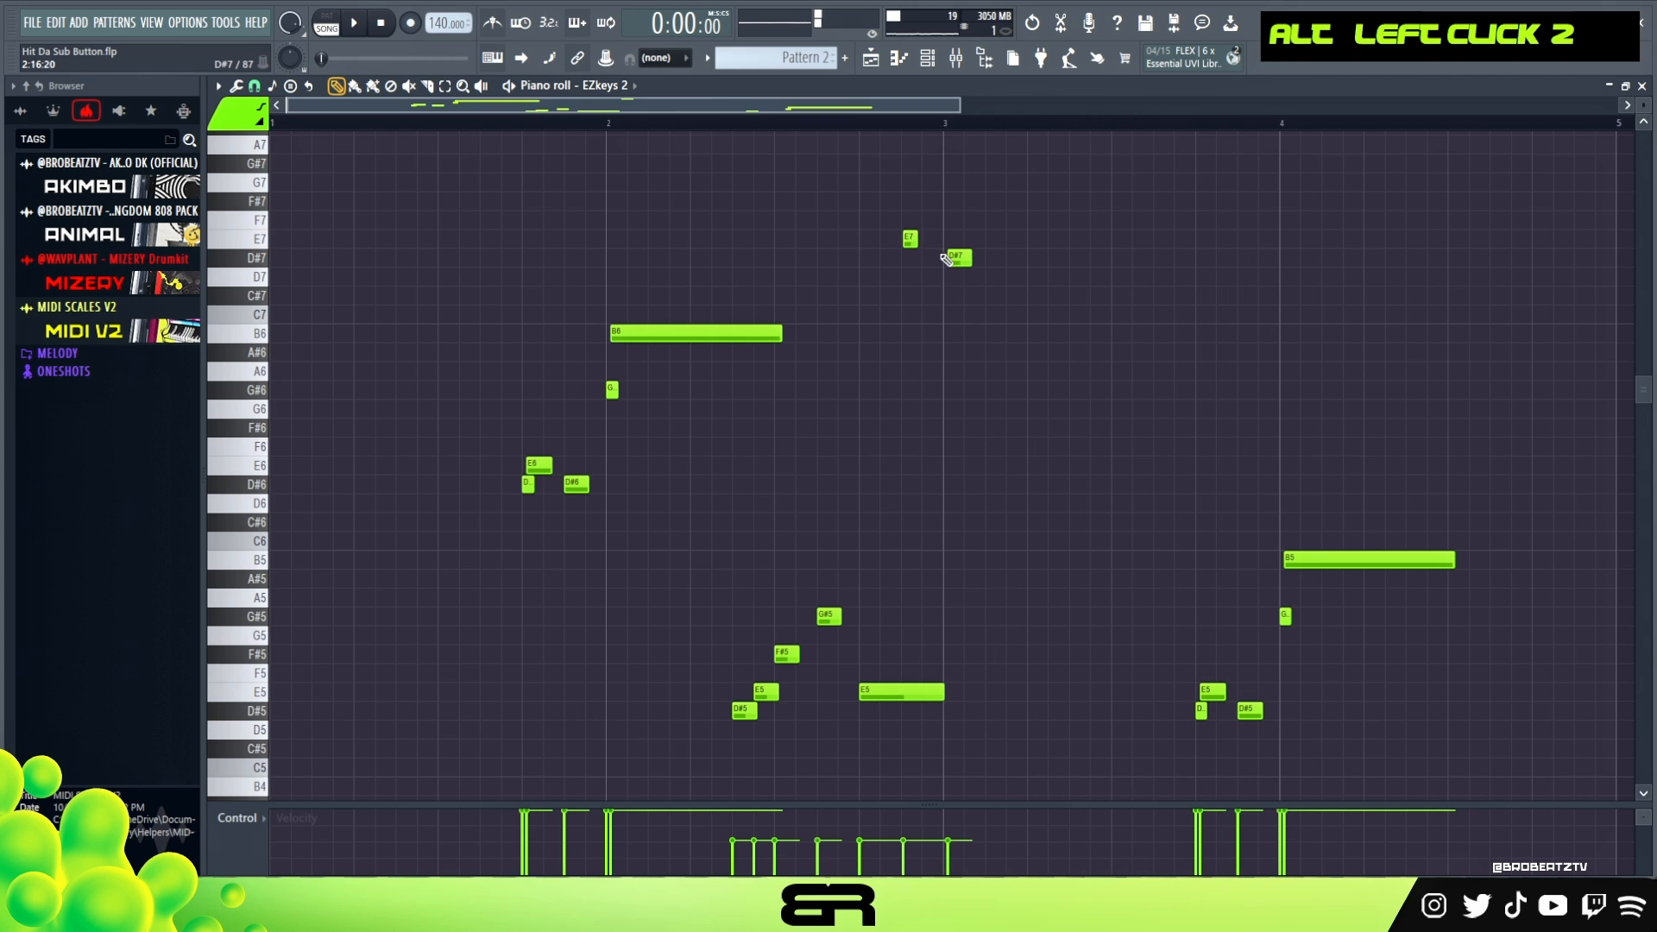
# - Lengthen the D#7 note at the start of bar 3 and play the melody through
pyautogui.press('space')
pyautogui.moveTo(957, 259); pyautogui.dragTo(979, 259)
pyautogui.rightClick(993, 399)
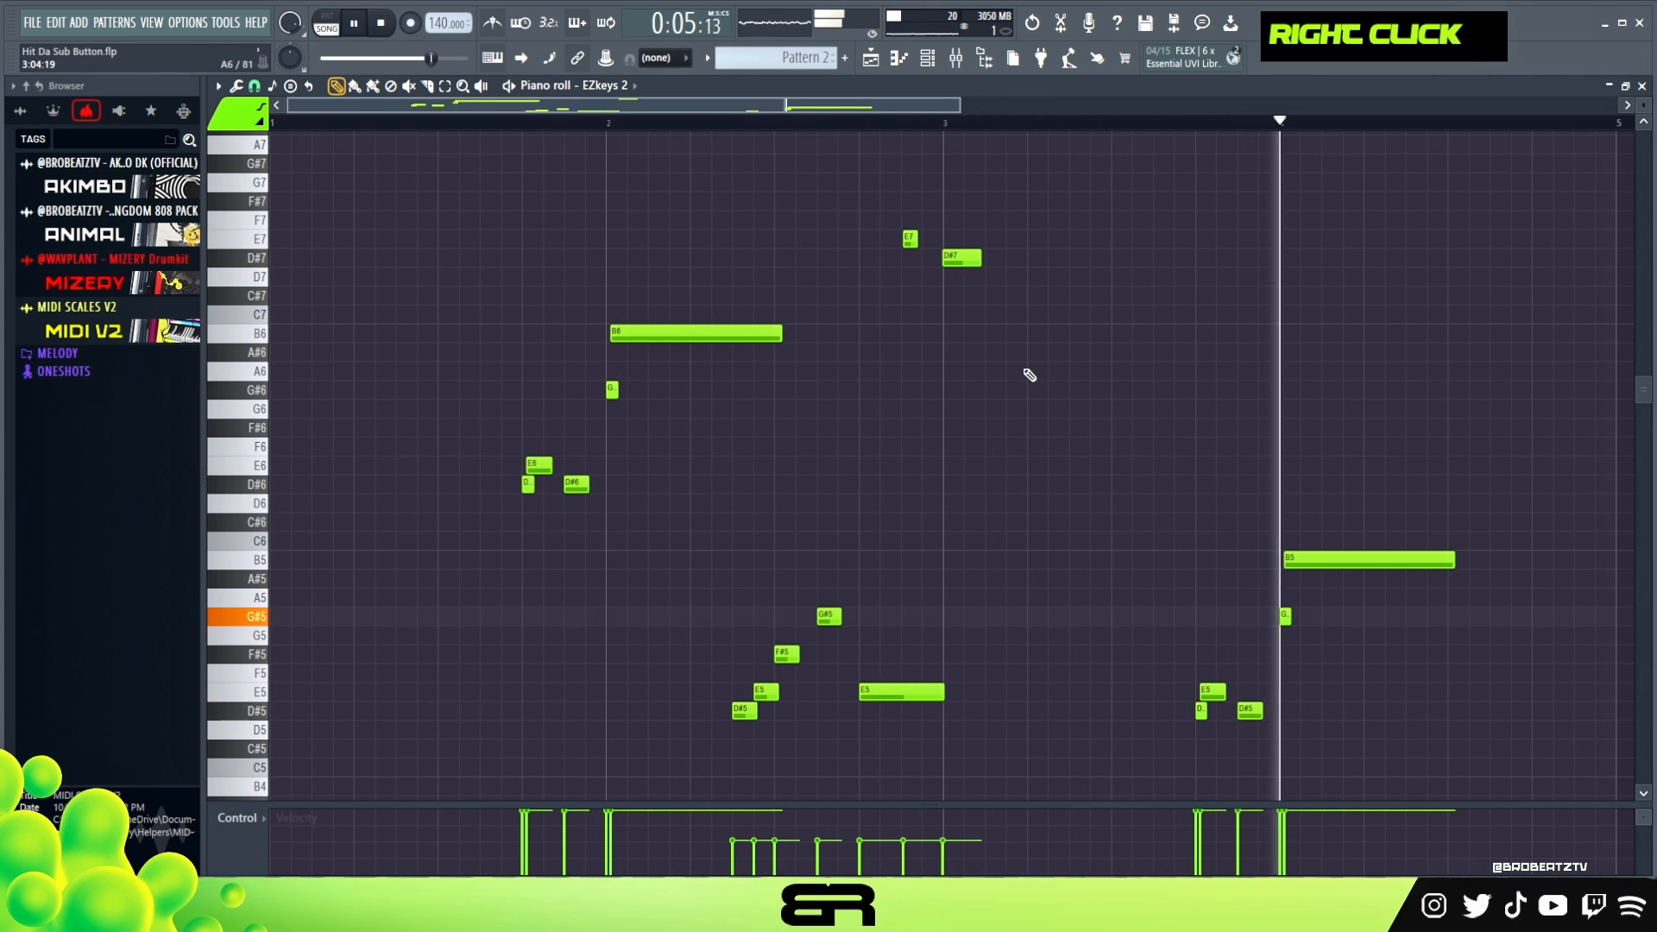
pyautogui.press('space')
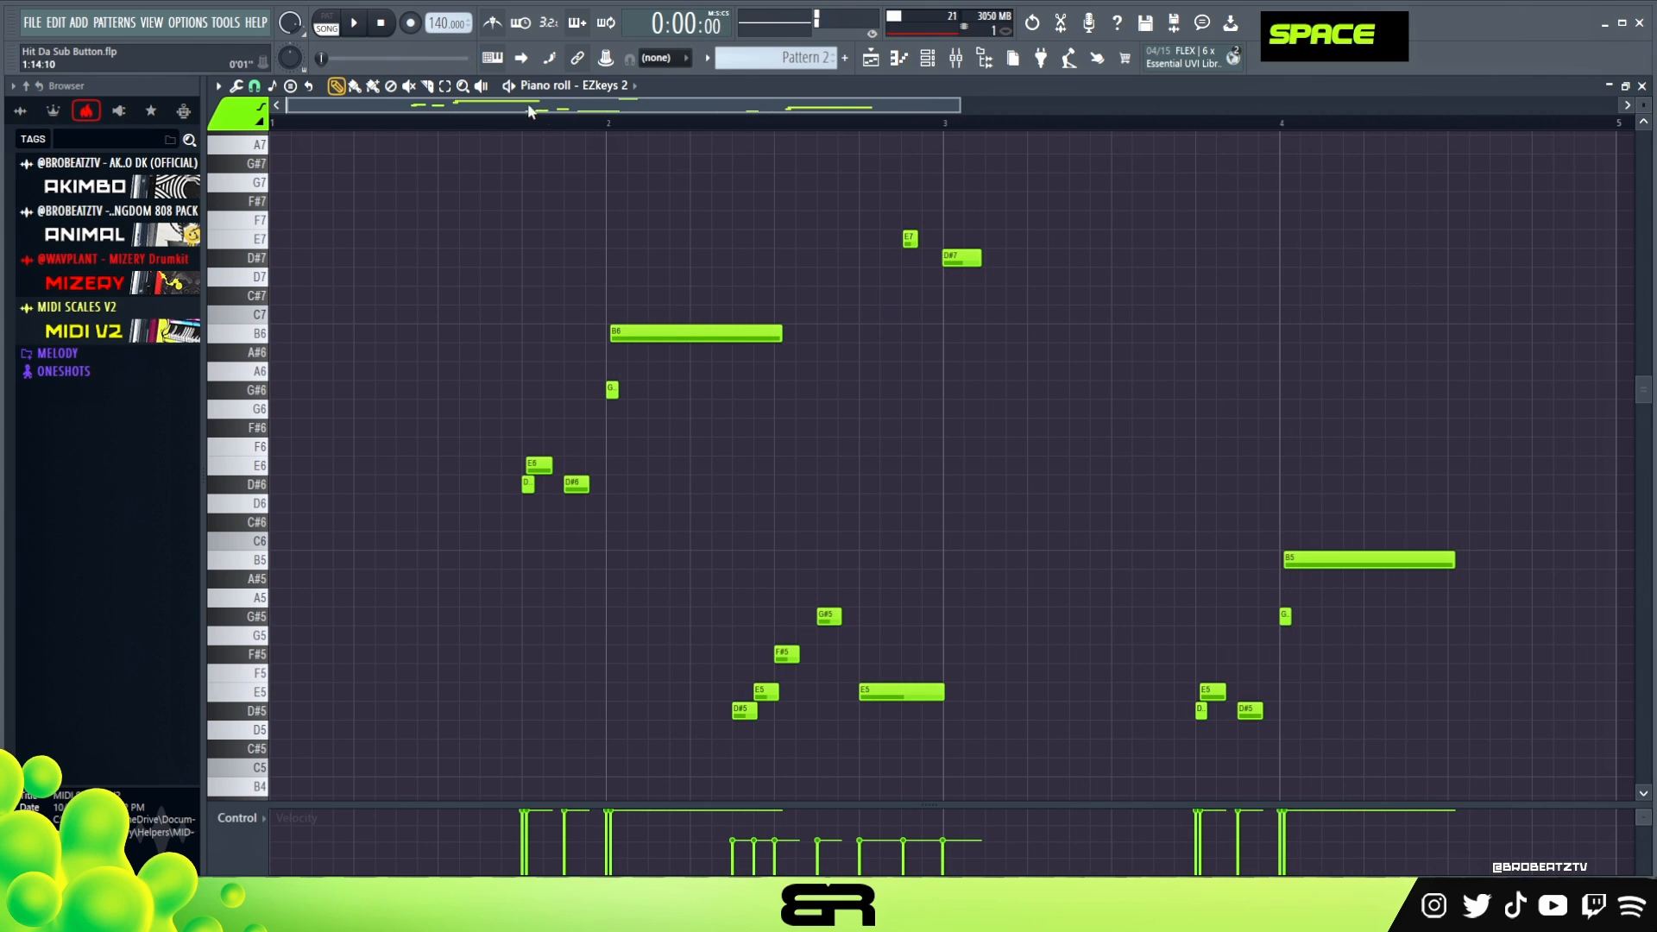
pyautogui.rightClick(728, 270)
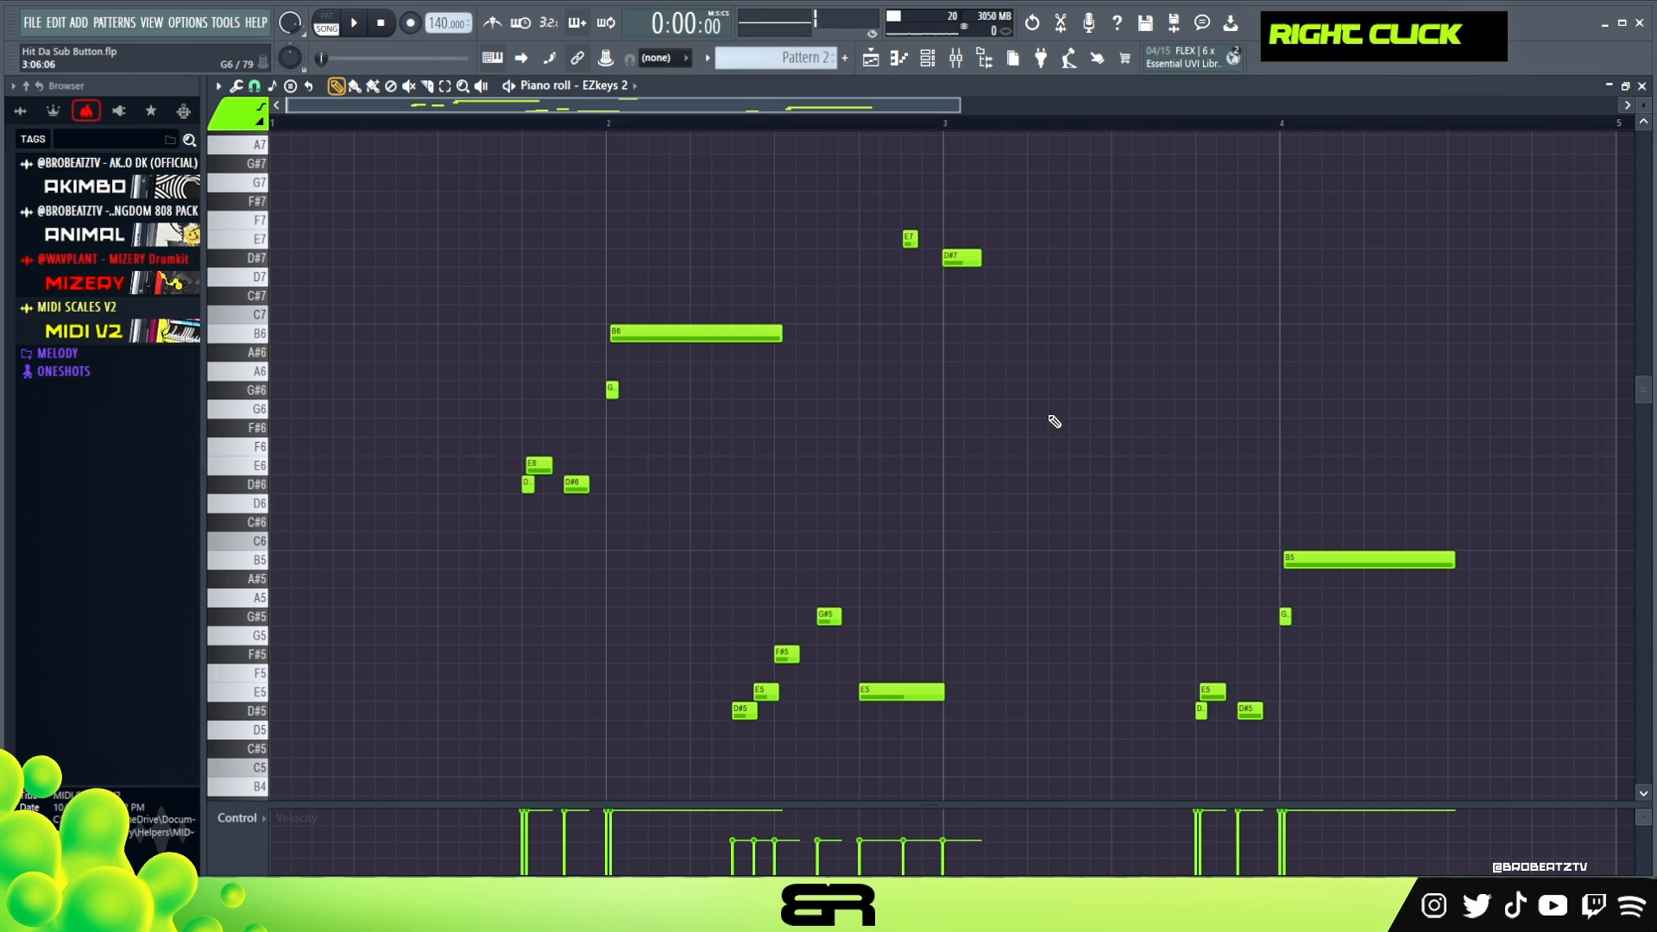
# - Save the project and bring up the channel rack, repositioning it lower over the playlist
pyautogui.press('ctrl')
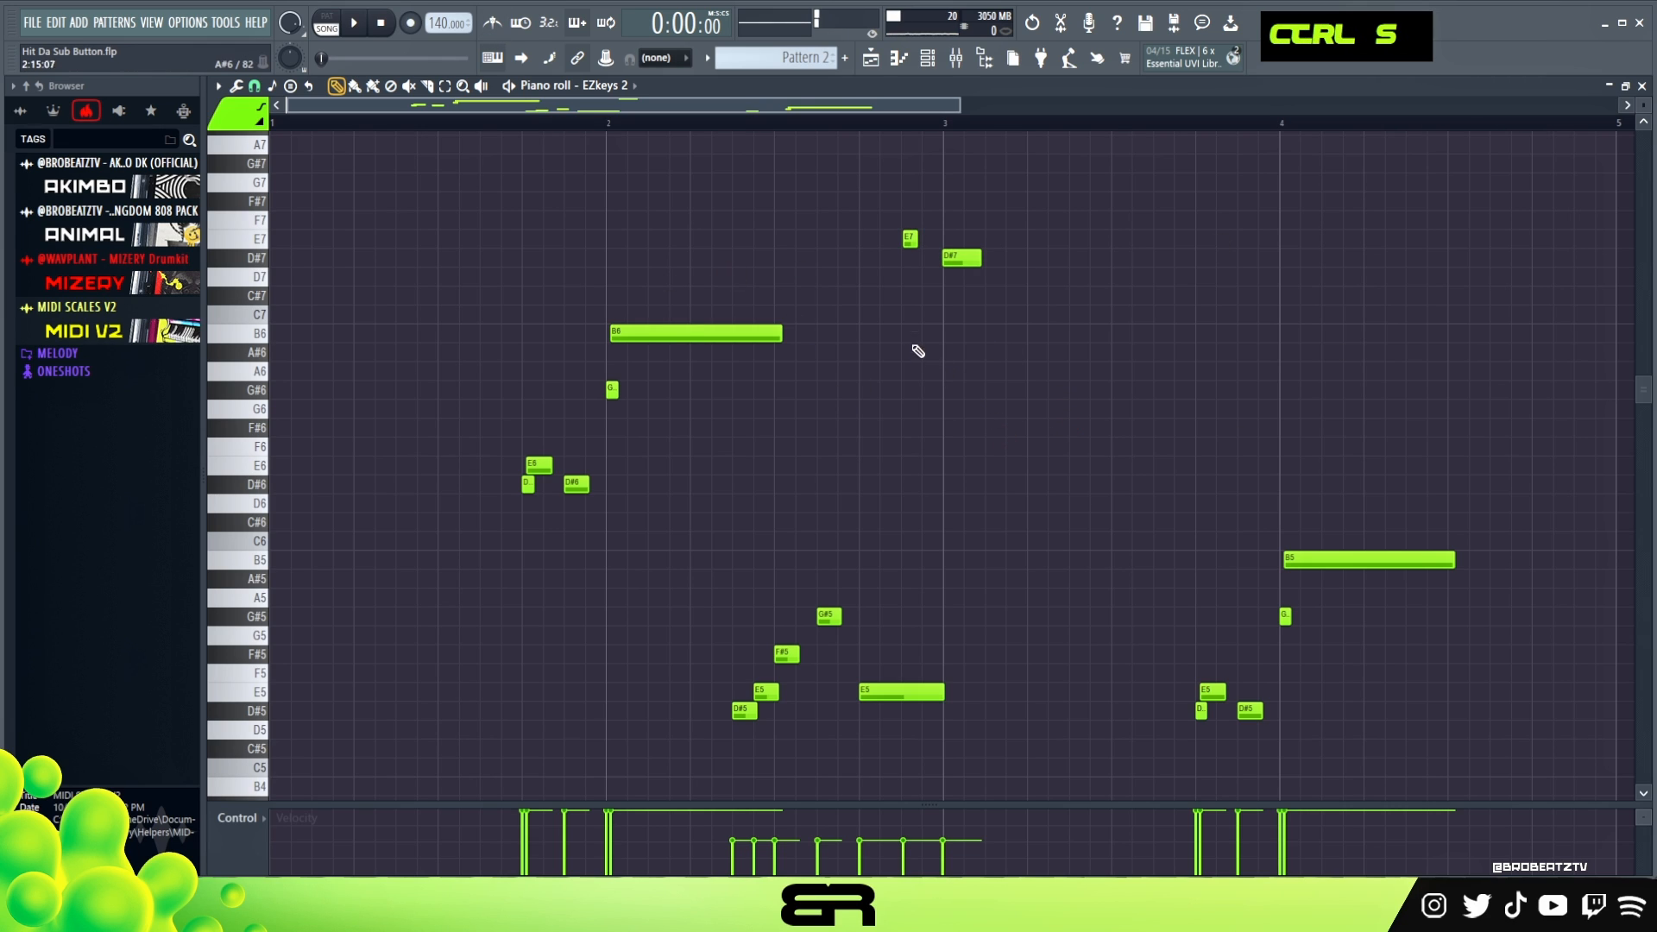
pyautogui.click(920, 62)
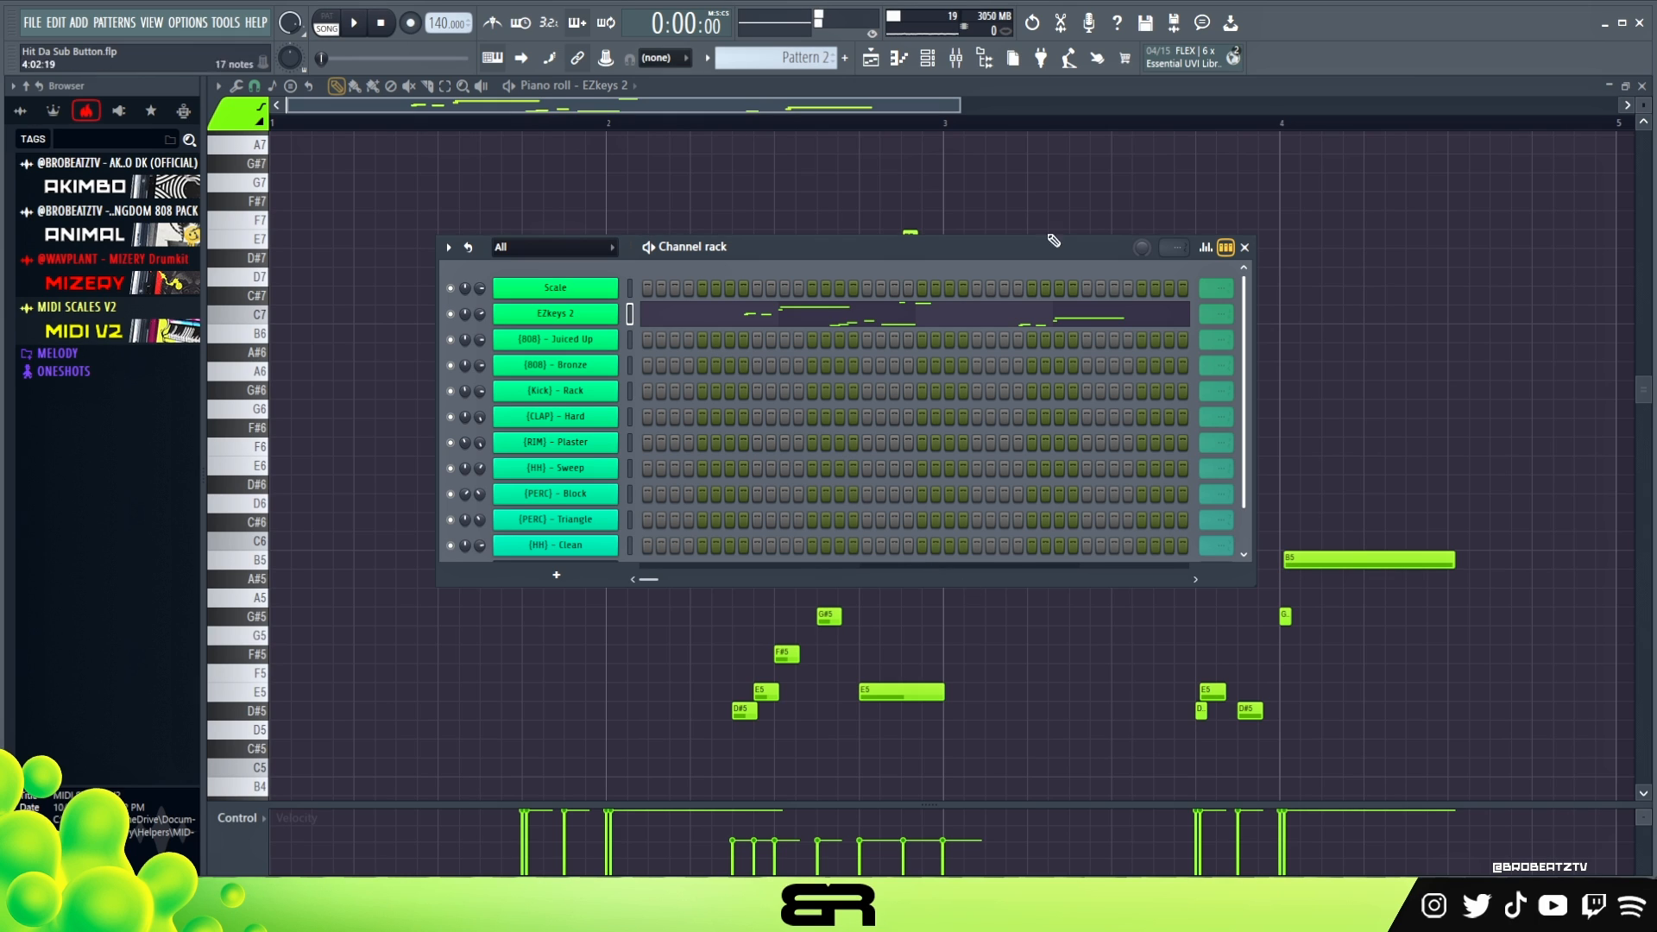
pyautogui.click(958, 62)
pyautogui.click(957, 62)
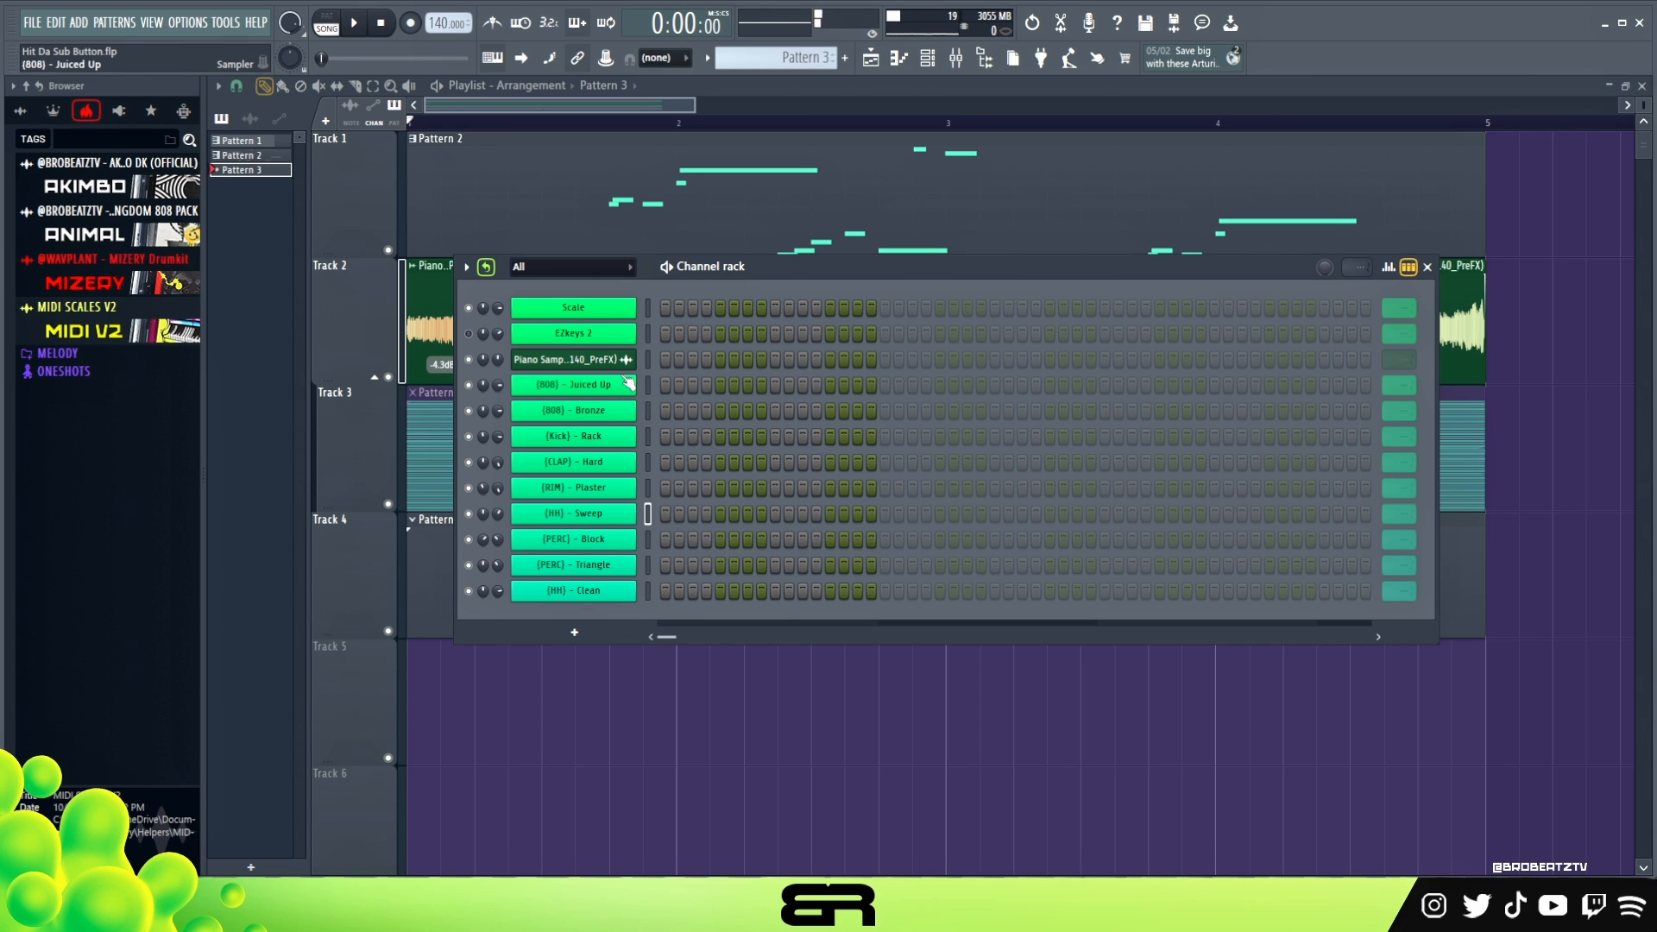
pyautogui.moveTo(850, 263); pyautogui.dragTo(832, 302)
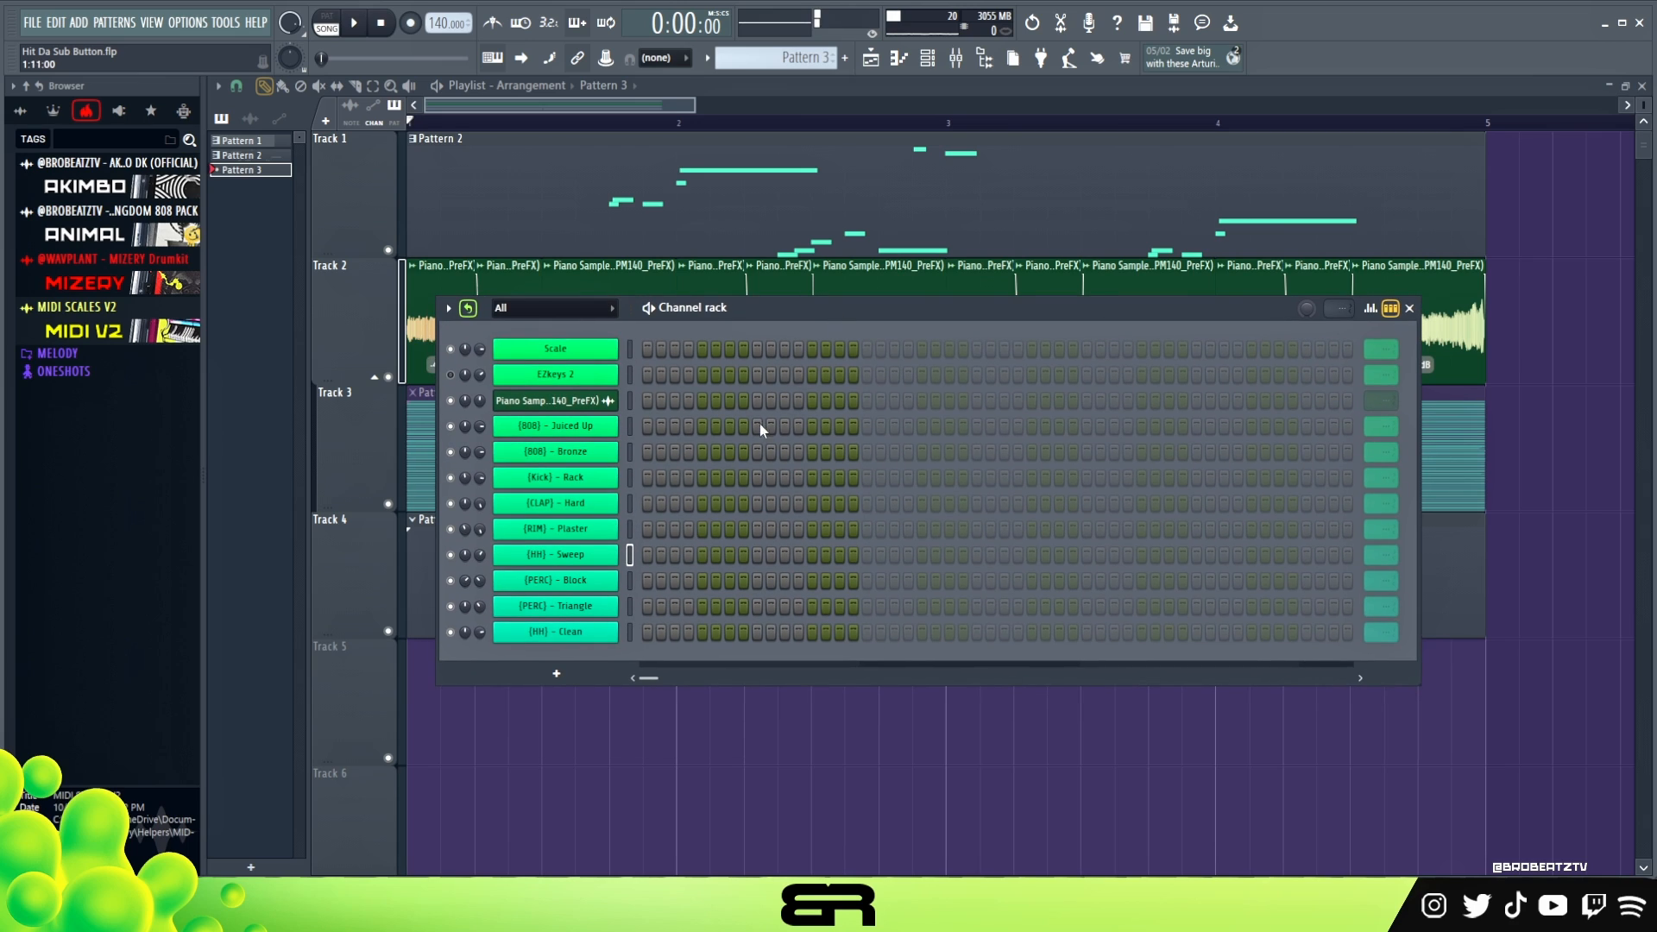
# - Place [CLAP] - Hard and [RIM] - Plaster hits on steps 9 and 33 and play the loop
pyautogui.click(758, 503)
pyautogui.click(757, 529)
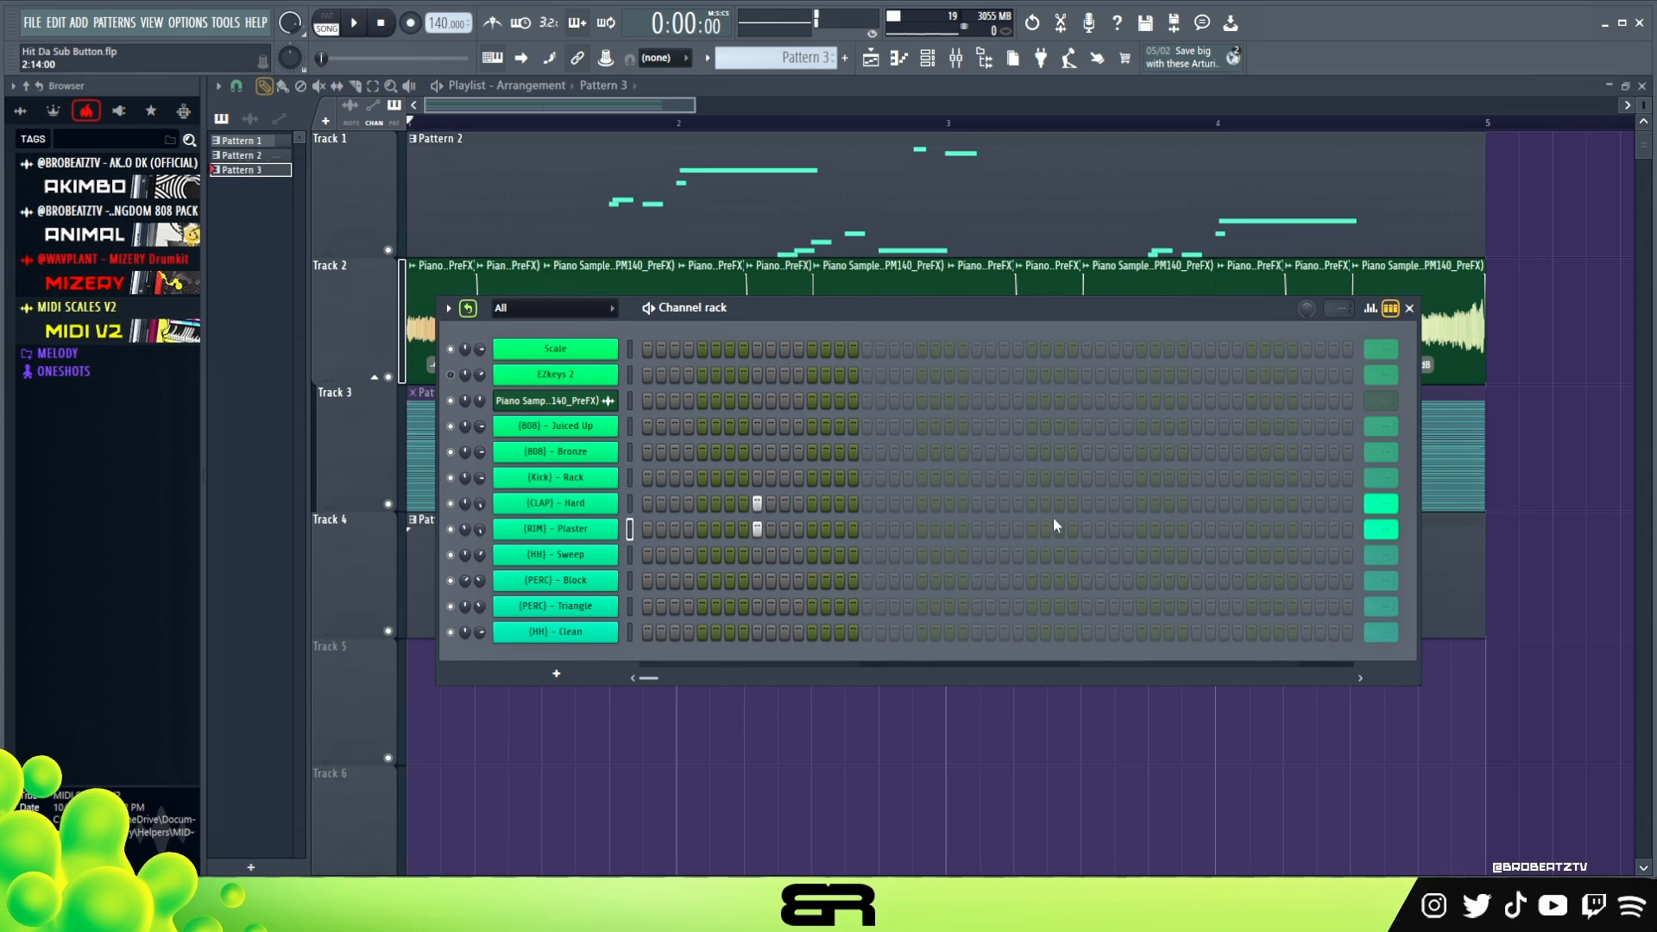
pyautogui.click(1086, 504)
pyautogui.click(1087, 529)
pyautogui.rightClick(757, 504)
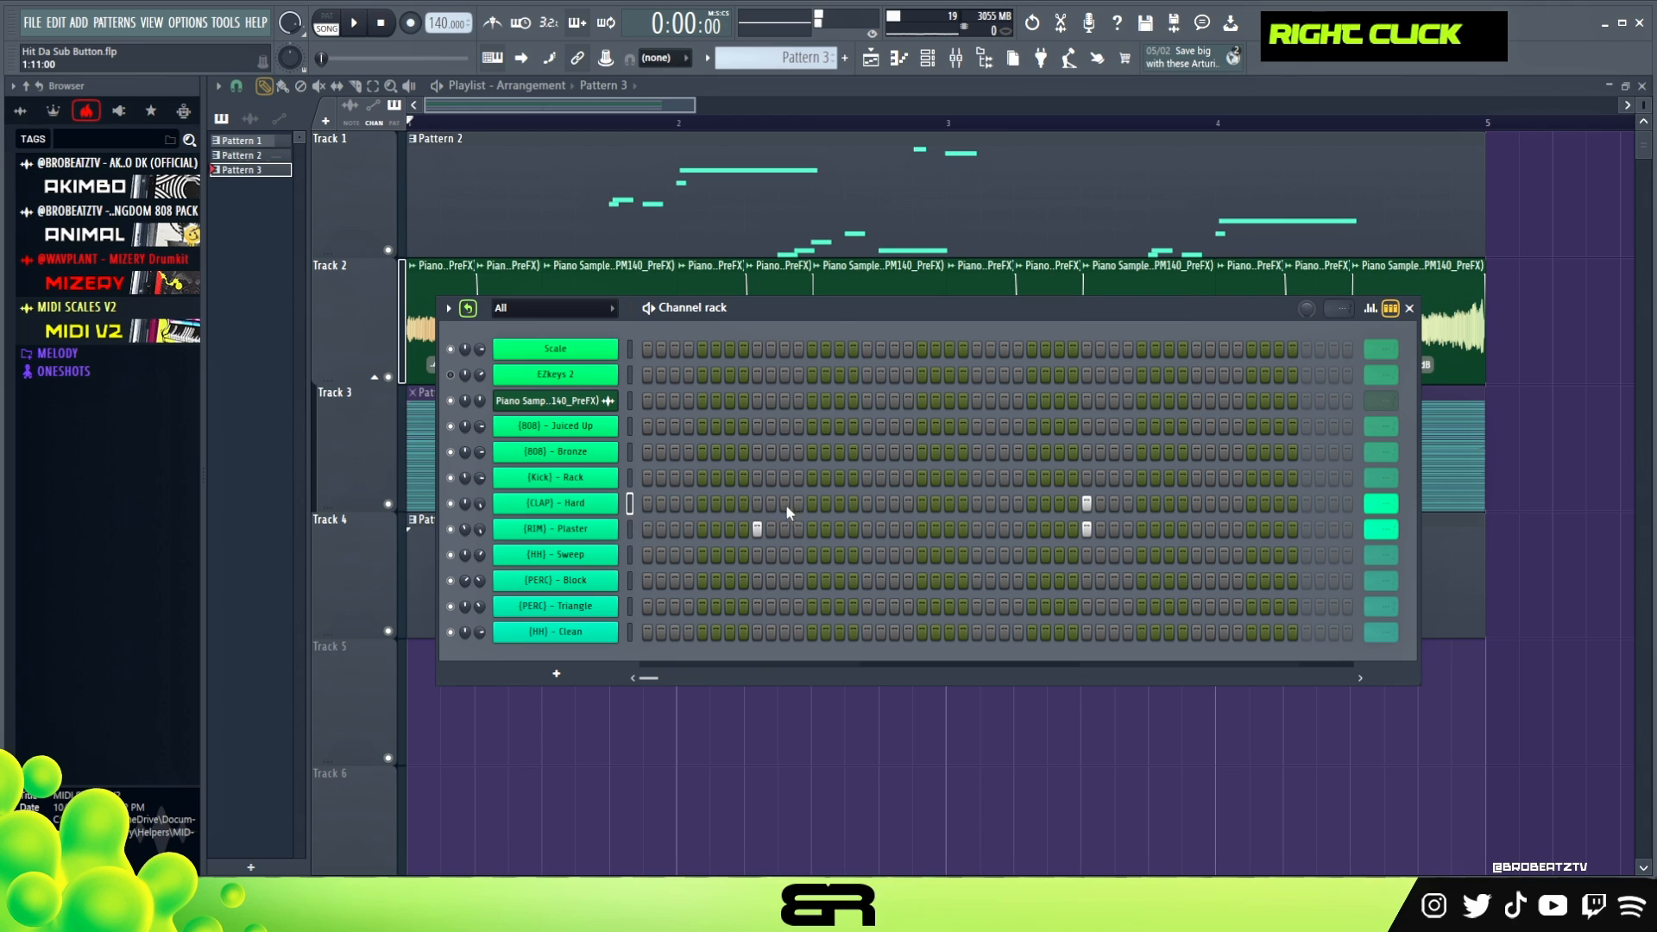
pyautogui.press('space')
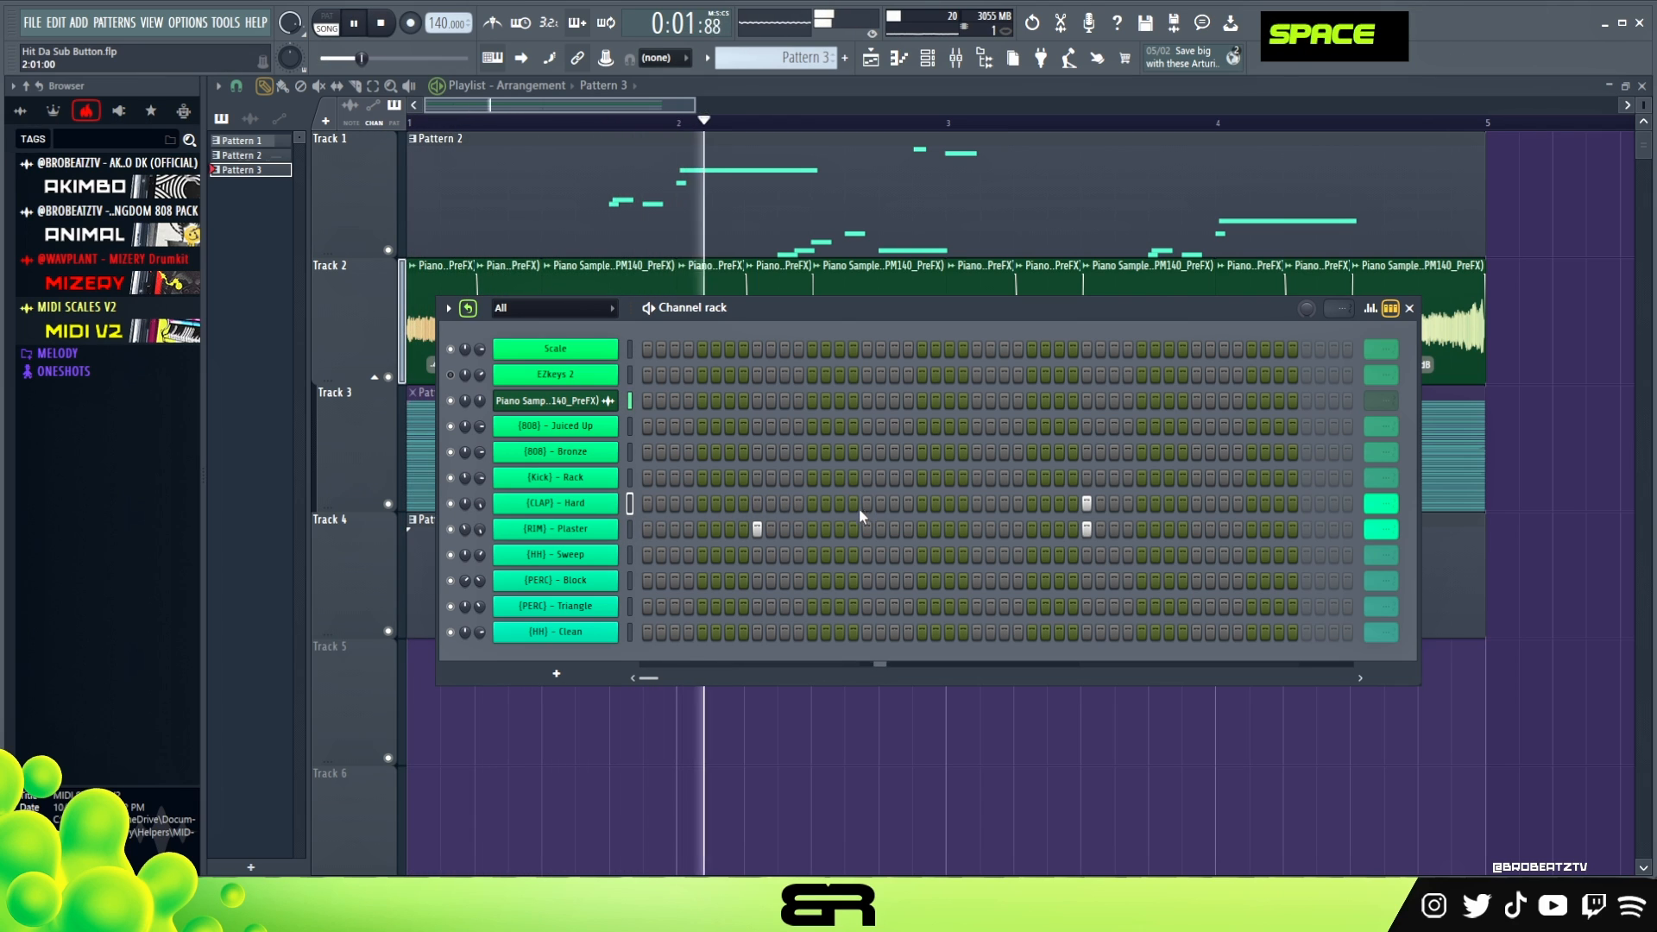
pyautogui.click(757, 503)
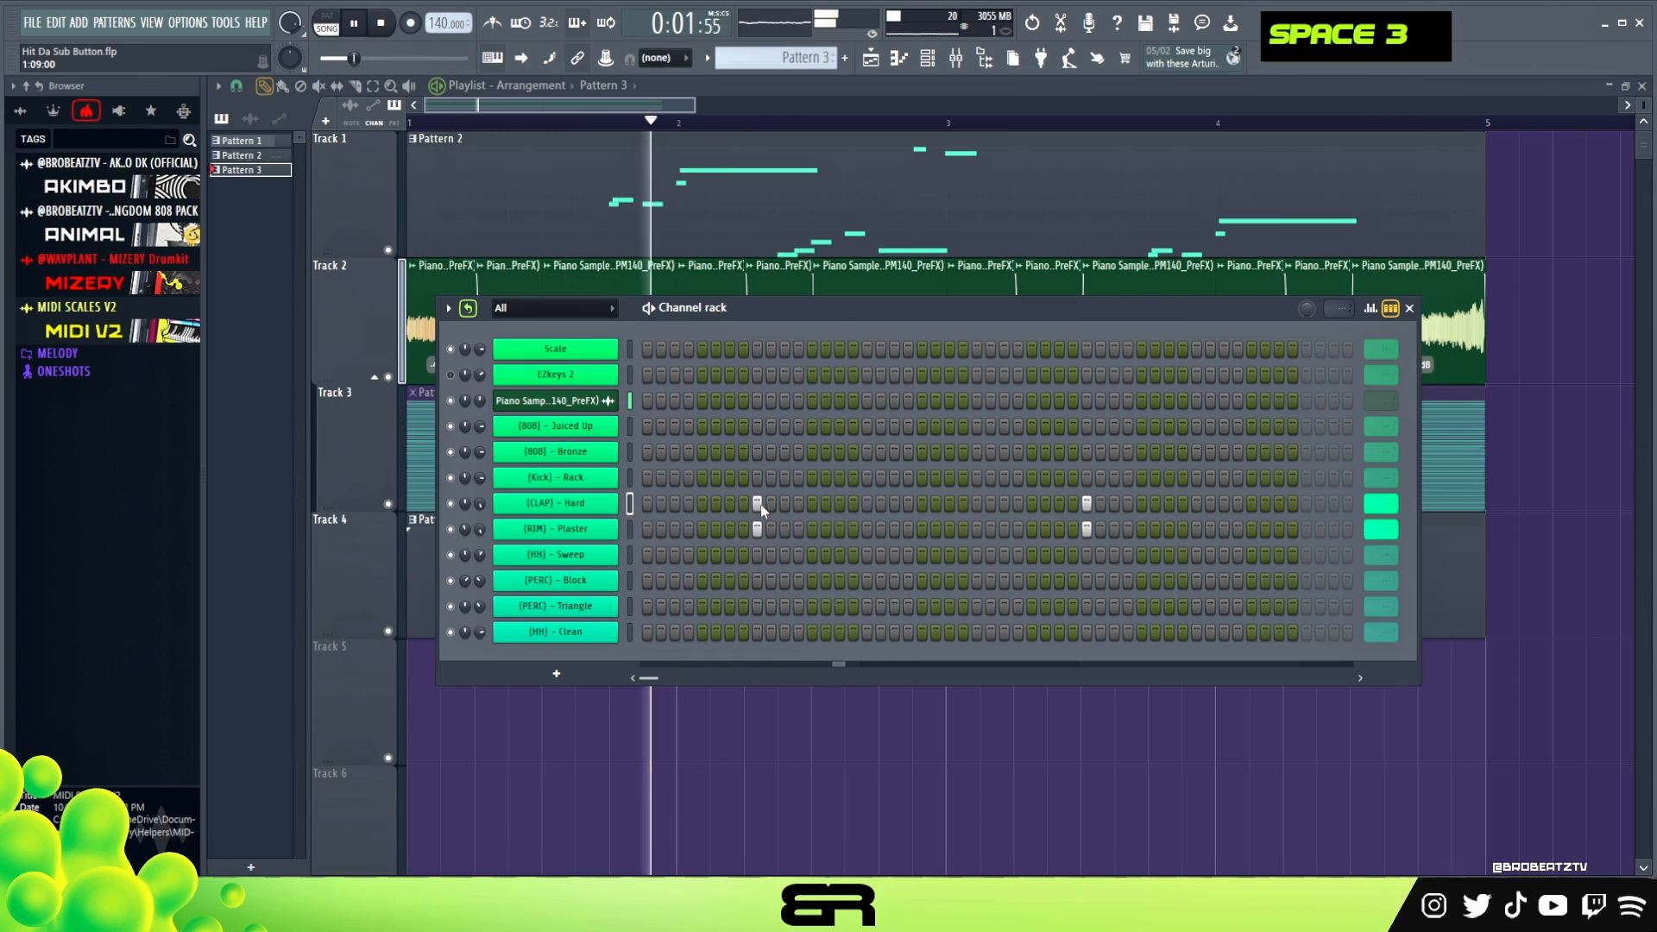
# - Replace the clap and rim hits on step 33 with hits on step 25 and set both channels' loop point to Bar
pyautogui.press('space')
pyautogui.press('space')
pyautogui.press('space')
pyautogui.doubleClick(977, 503)
pyautogui.rightClick(1088, 529)
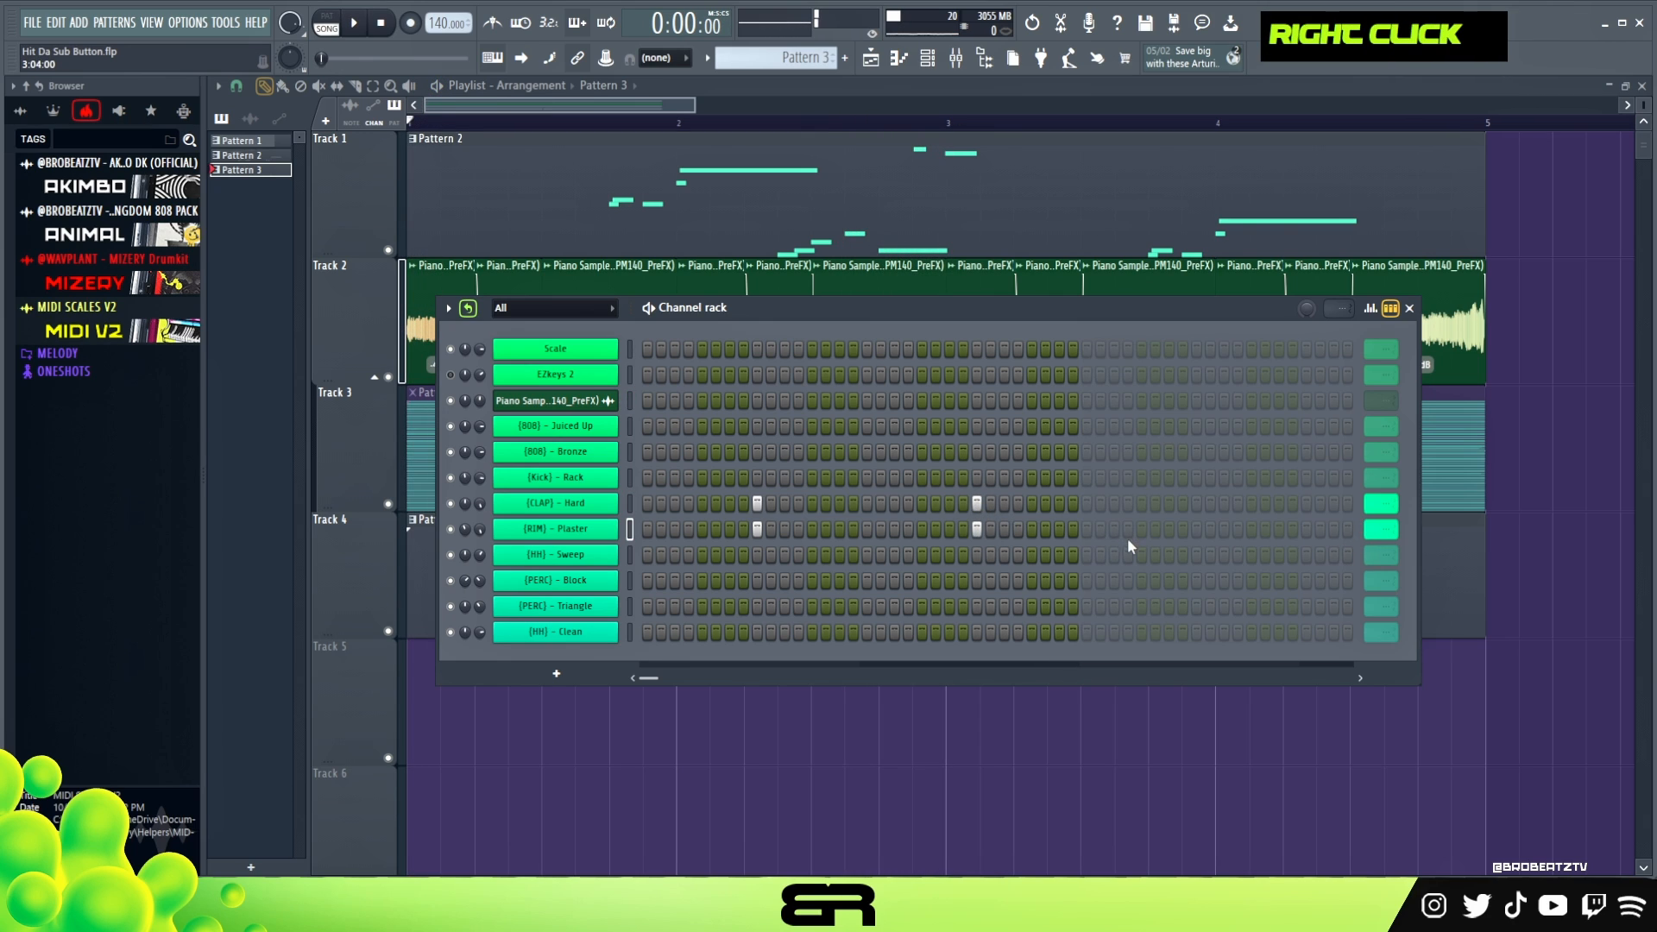
pyautogui.scroll(-1, 1390, 526)
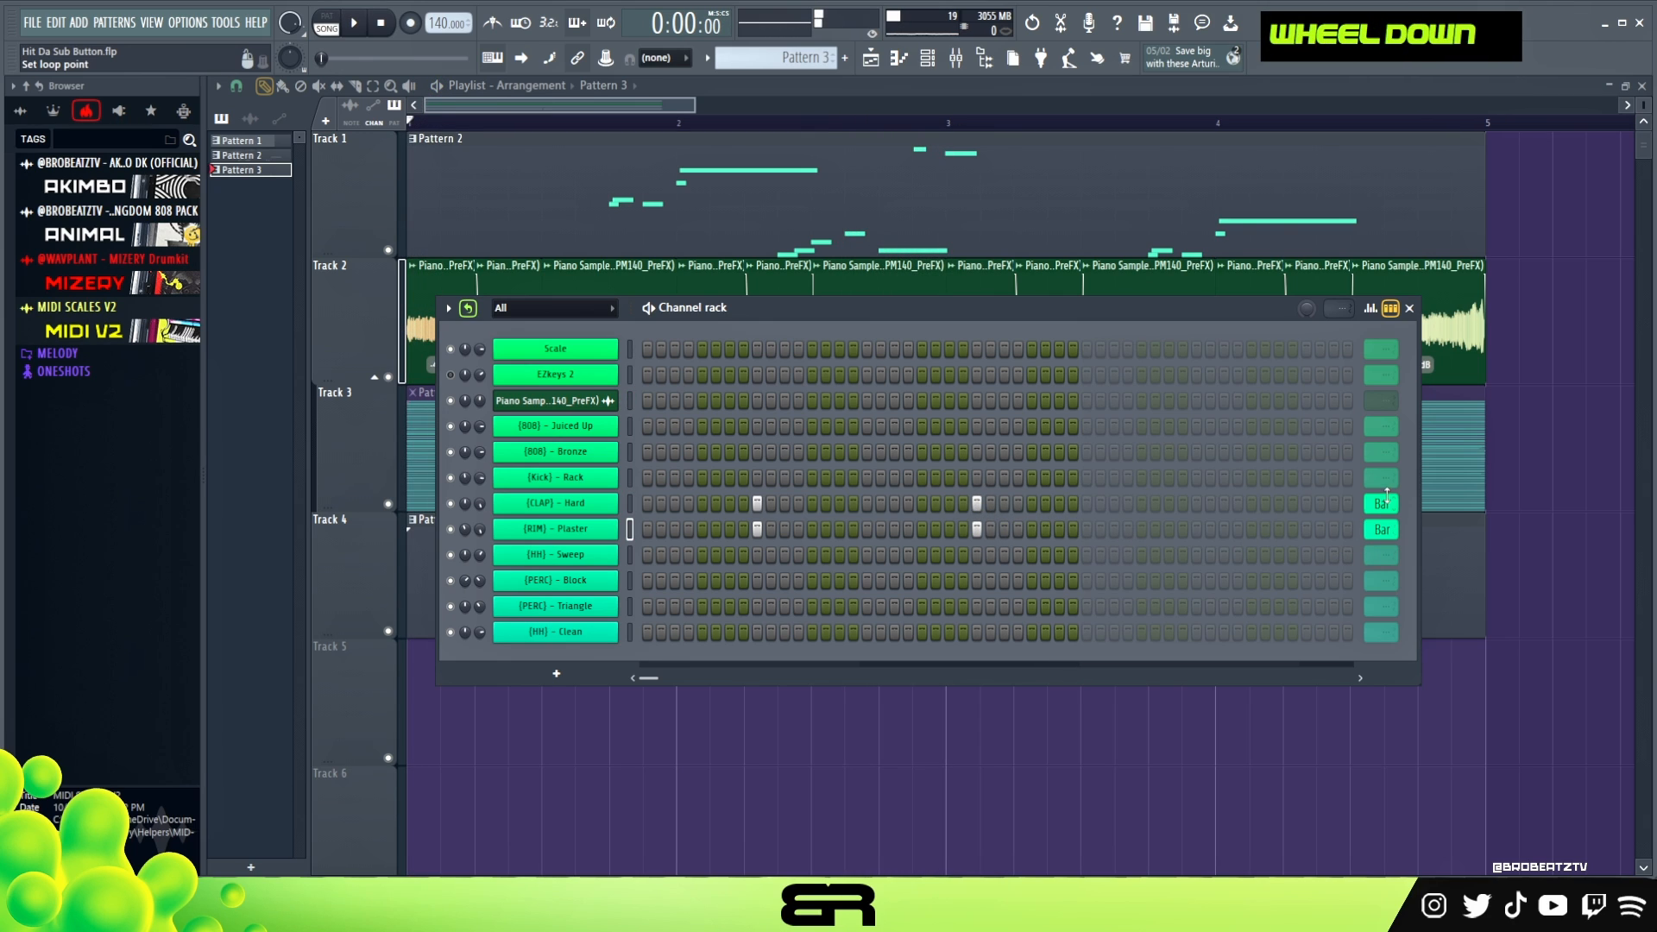
# - Add [HH] - Sweep hits on steps 1, 25, 27, 29 and 31 and set the channel's loop point to Bar
pyautogui.press('space')
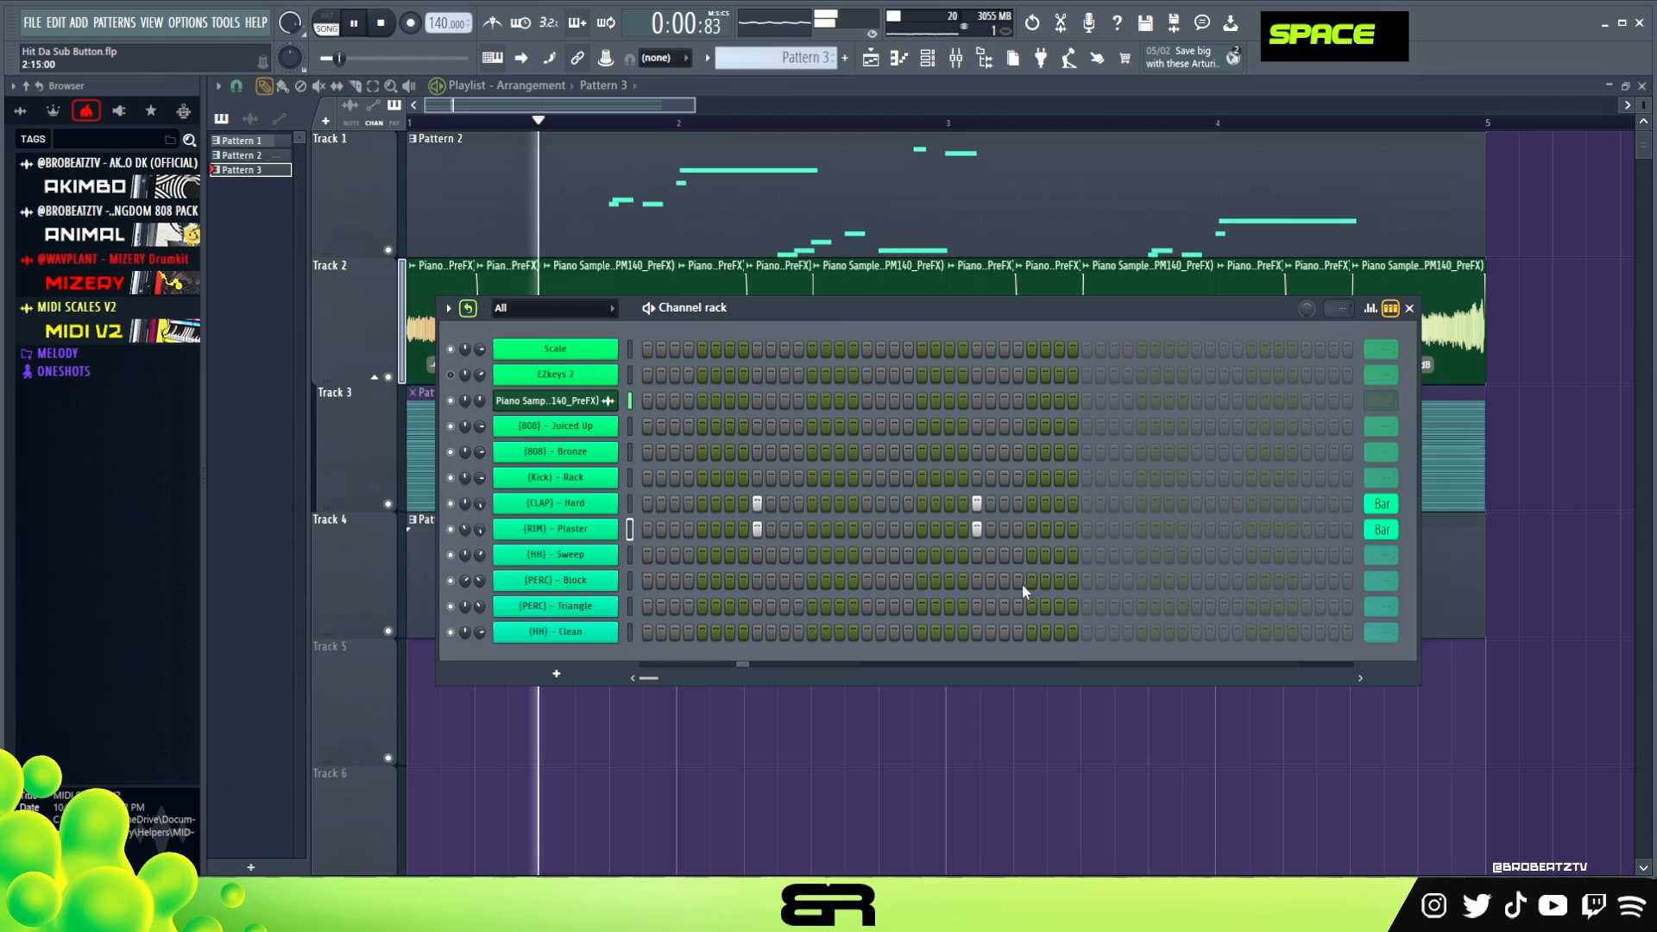
pyautogui.press('space')
pyautogui.press('space')
pyautogui.click(976, 556)
pyautogui.click(1004, 557)
pyautogui.click(1033, 556)
pyautogui.click(1060, 556)
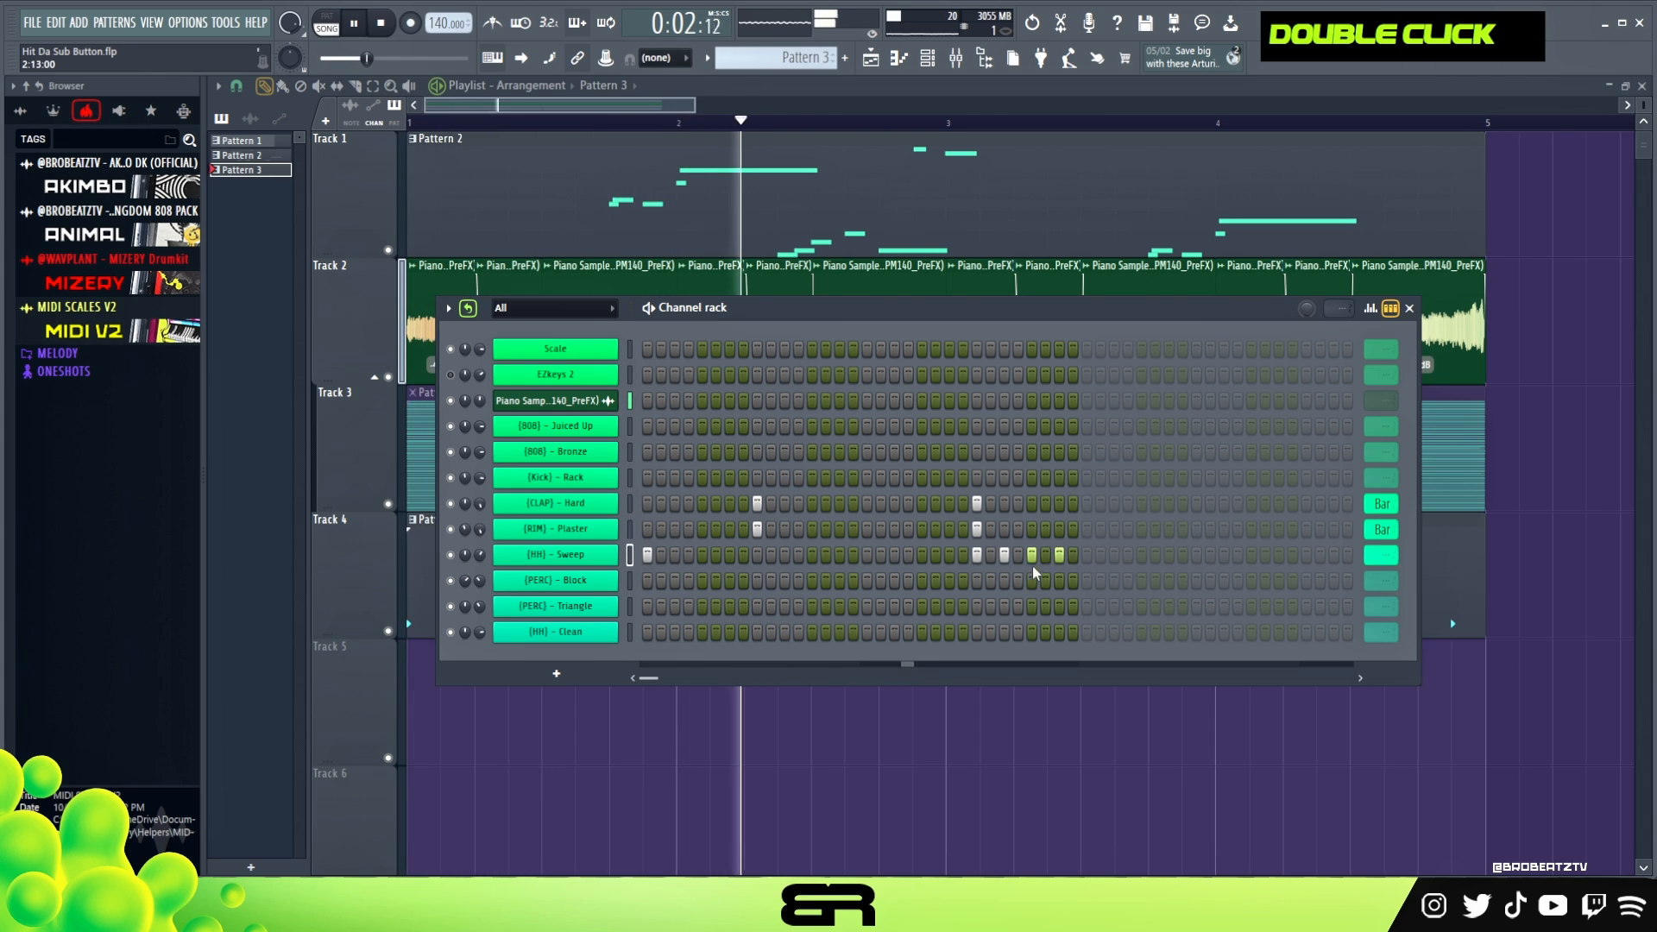
pyautogui.scroll(-1, 1374, 562)
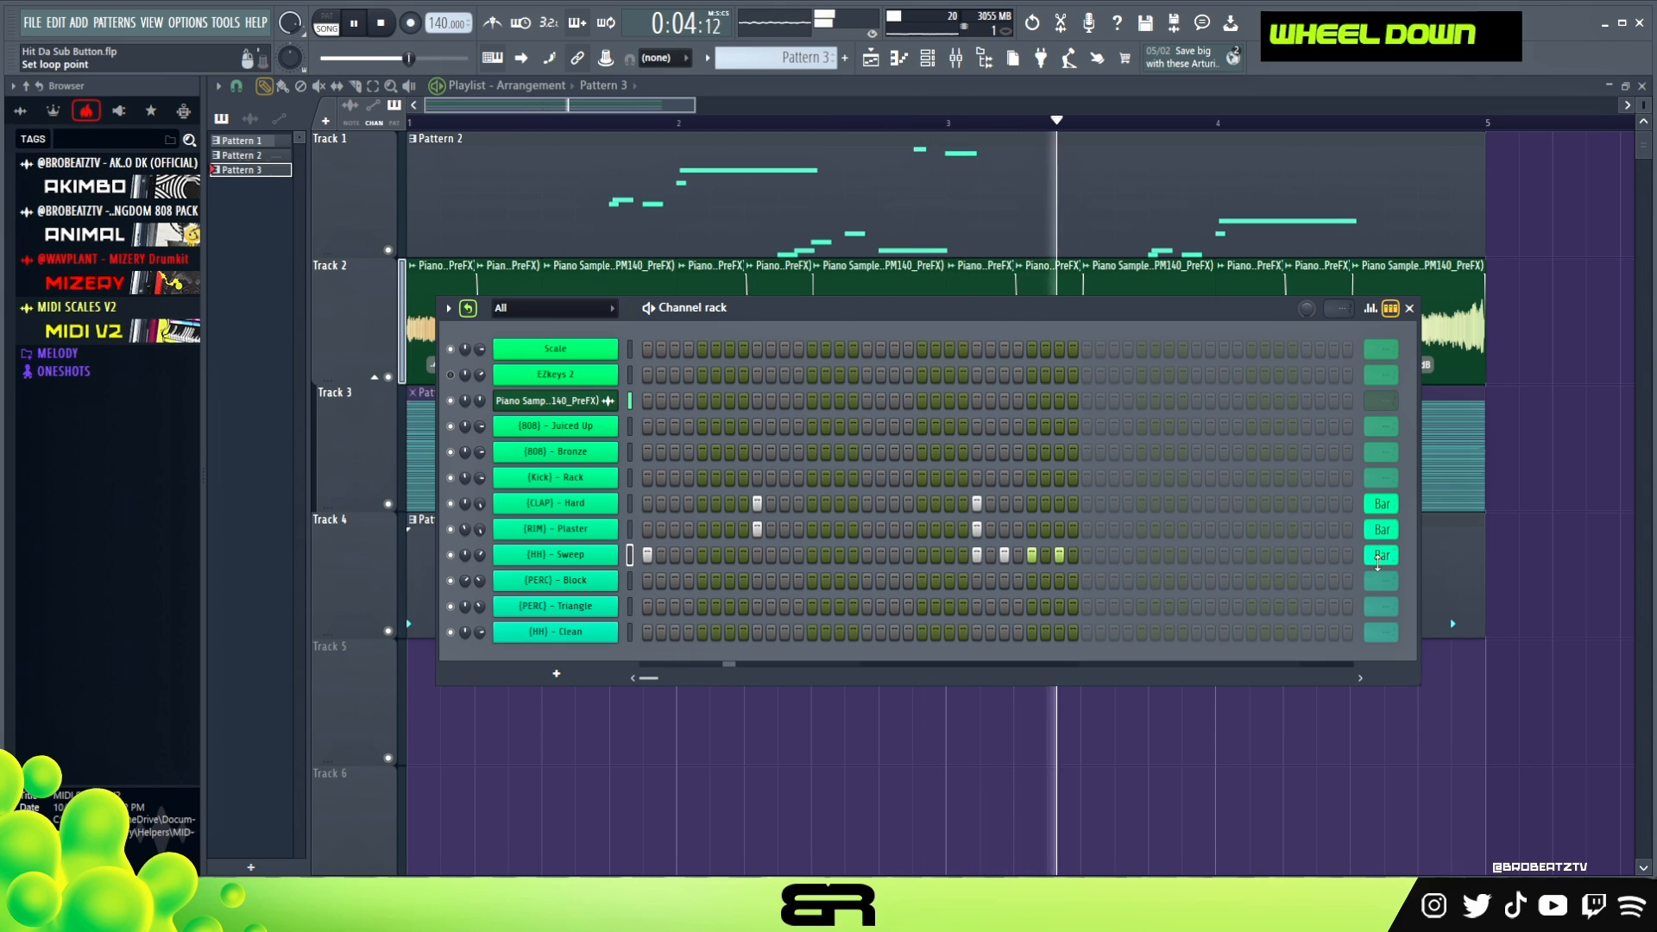
# - Play the arrangement with the new drums and check the channel rack's loop mode
pyautogui.rightClick(1114, 765)
pyautogui.rightClick(1084, 592)
pyautogui.press('space')
pyautogui.press('space')
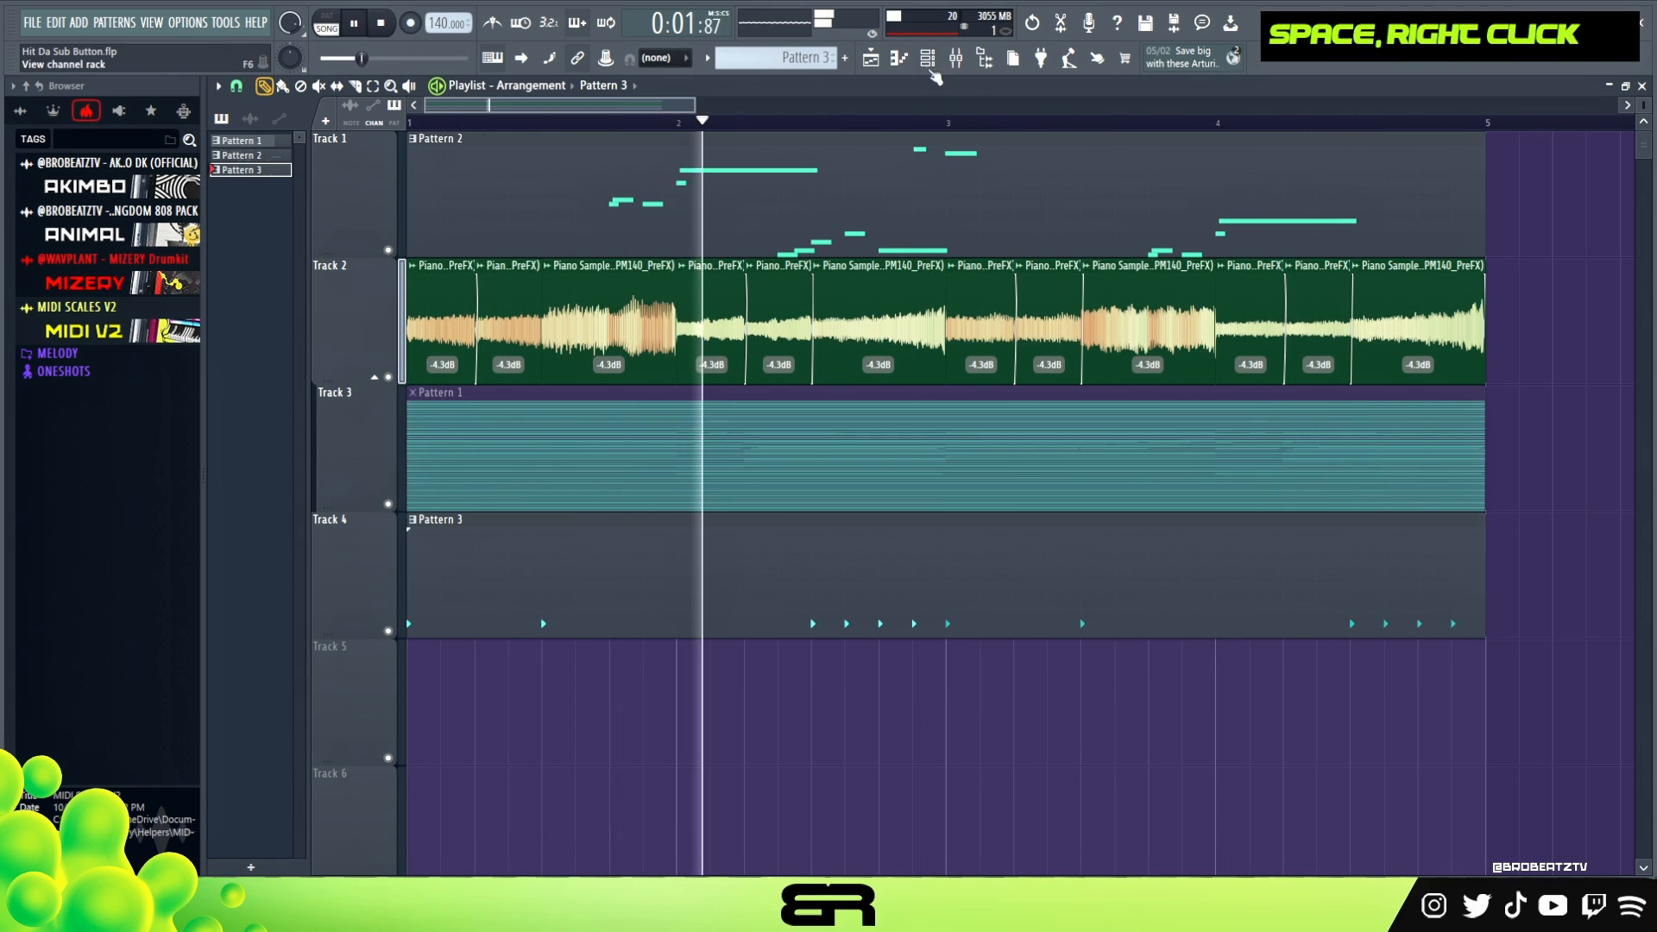
pyautogui.press('F6')
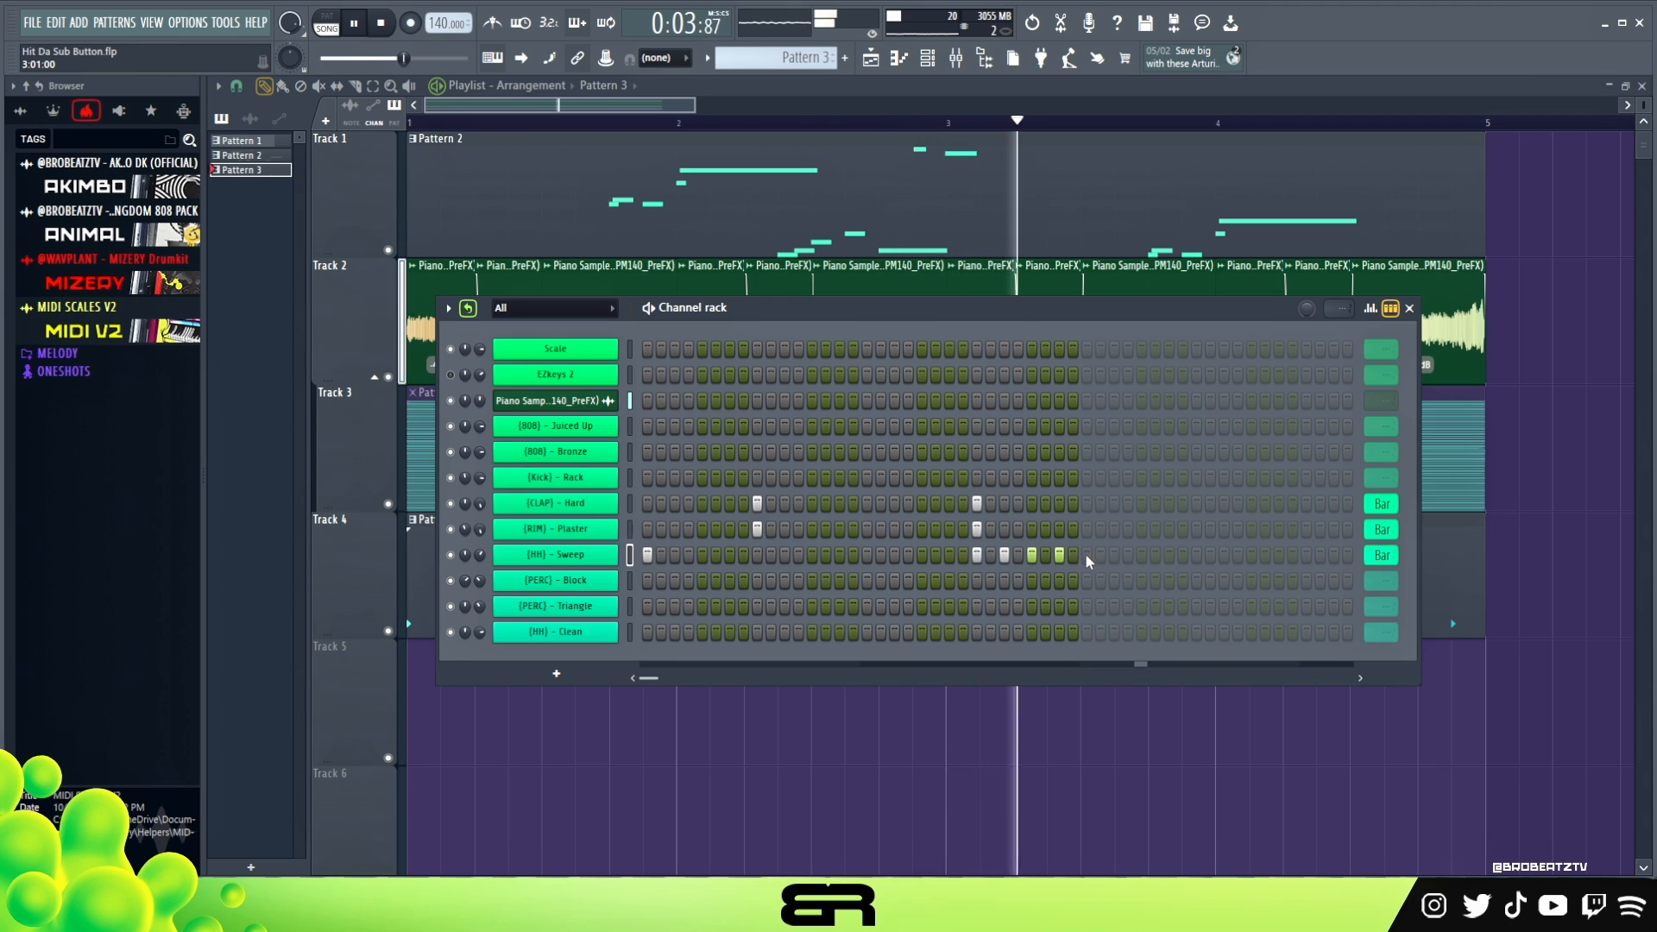
pyautogui.press('space')
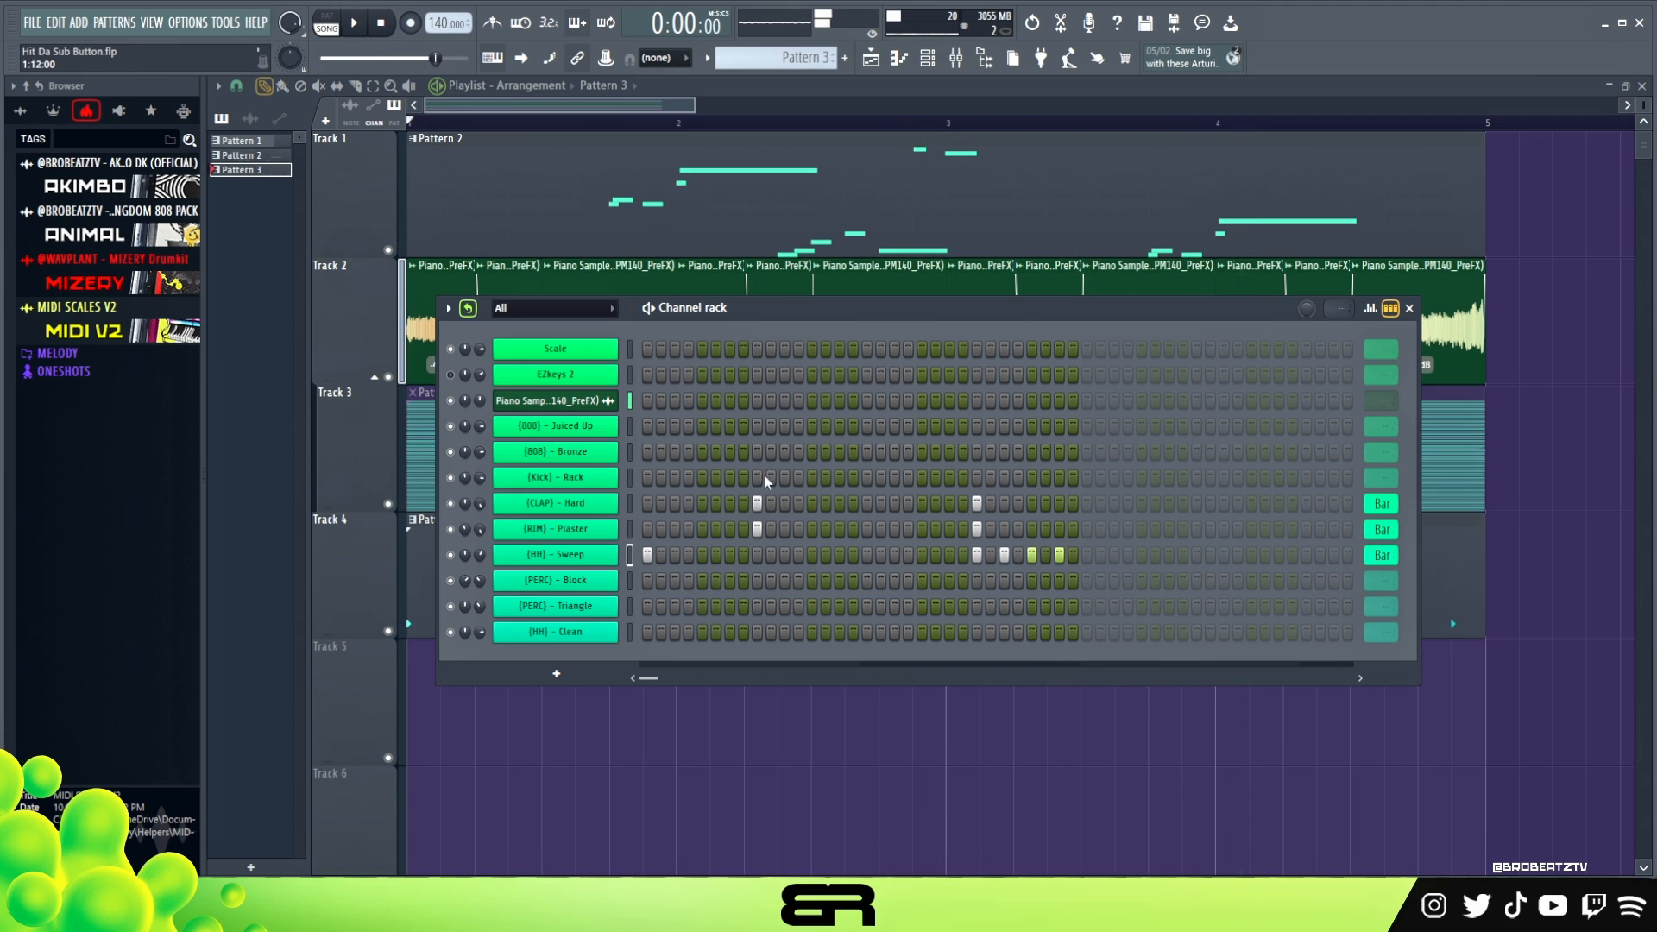
pyautogui.doubleClick(471, 308)
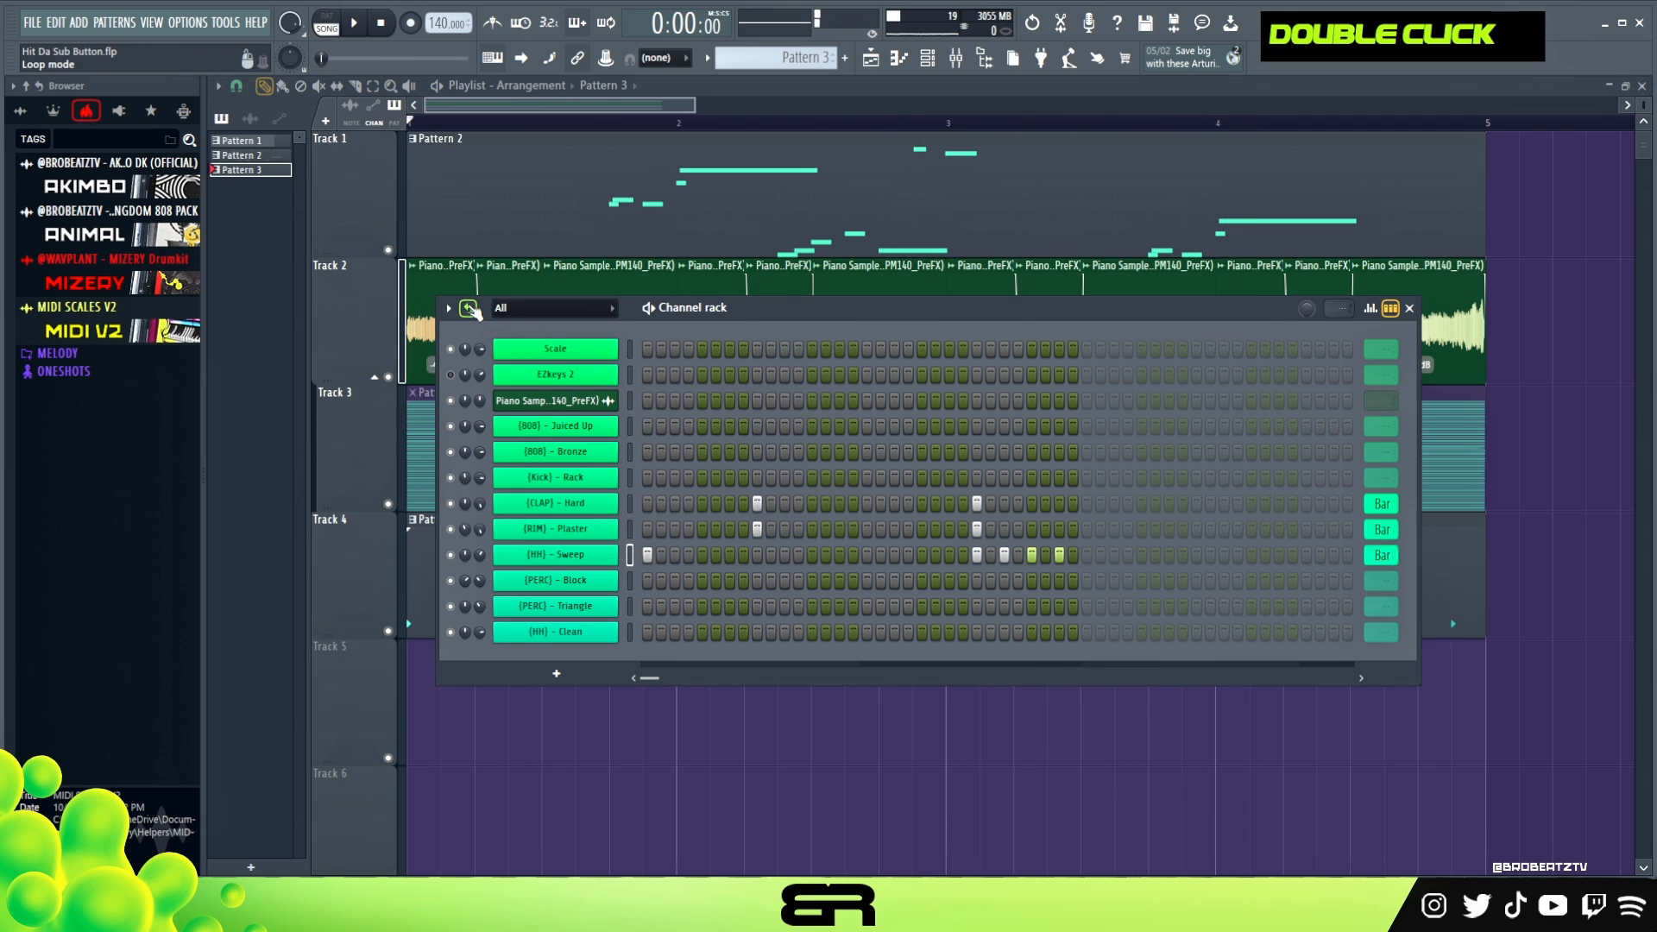
pyautogui.doubleClick(471, 308)
# - Add [PERC] - Block hits on steps 15, 16, 17, 19, 20, 21 and 23 while replaying the beat
pyautogui.press('space')
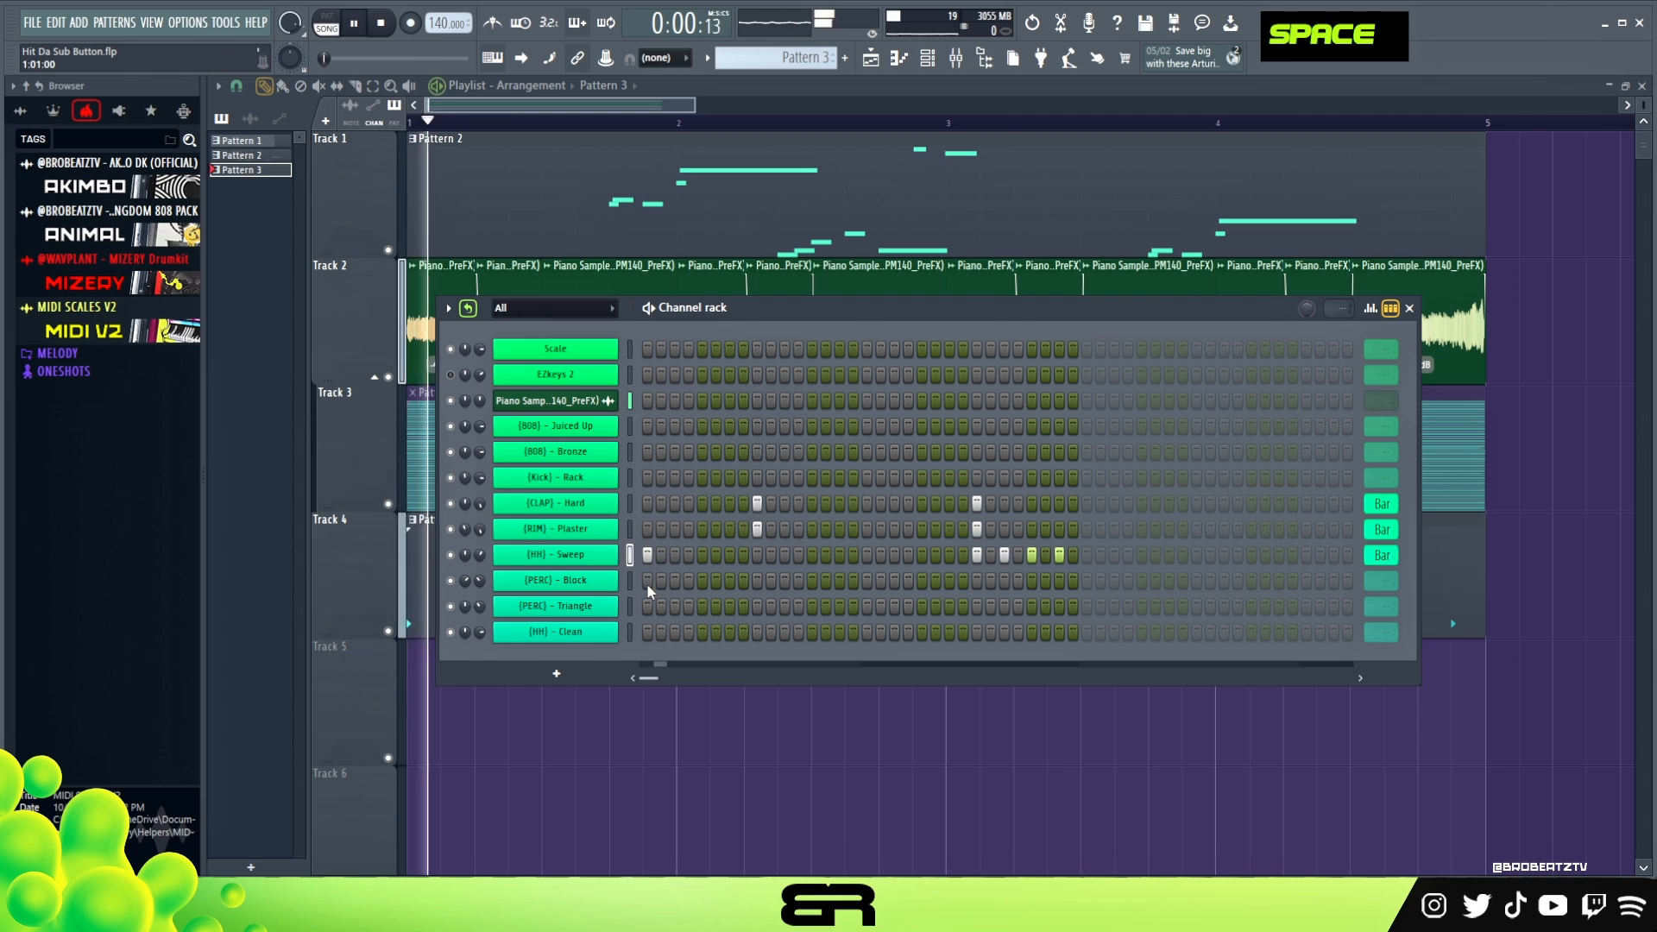
pyautogui.press('space')
pyautogui.press('space')
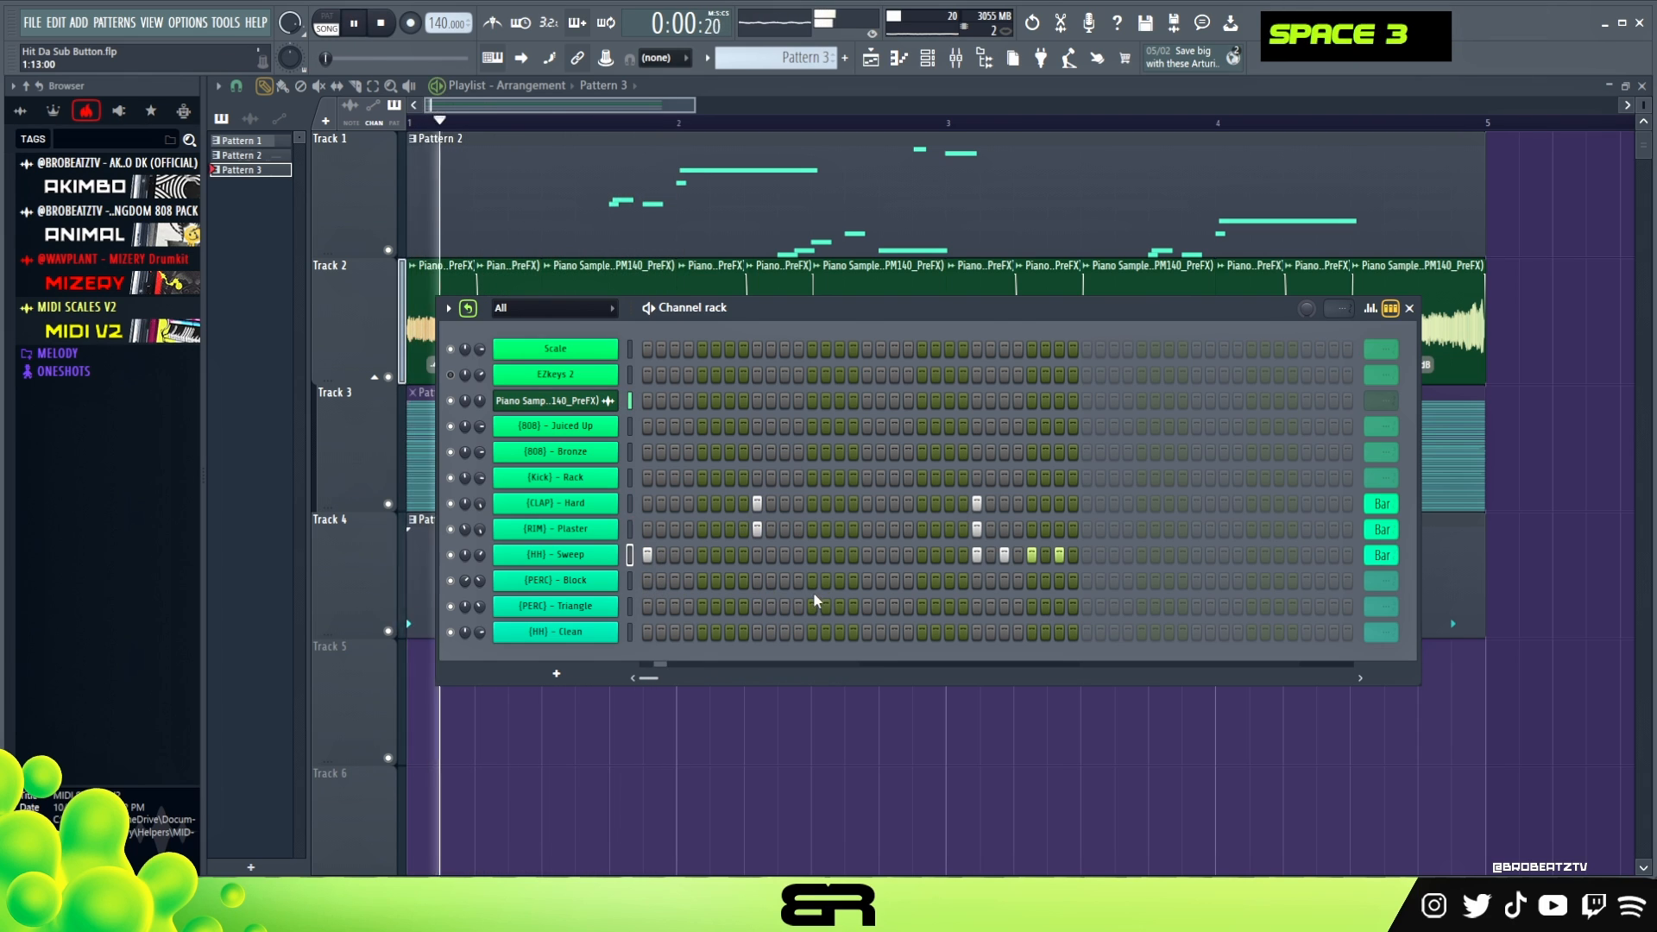
pyautogui.moveTo(841, 579); pyautogui.dragTo(923, 585)
pyautogui.press('space')
pyautogui.press('space')
pyautogui.click(950, 581)
pyautogui.press('space')
pyautogui.press('space')
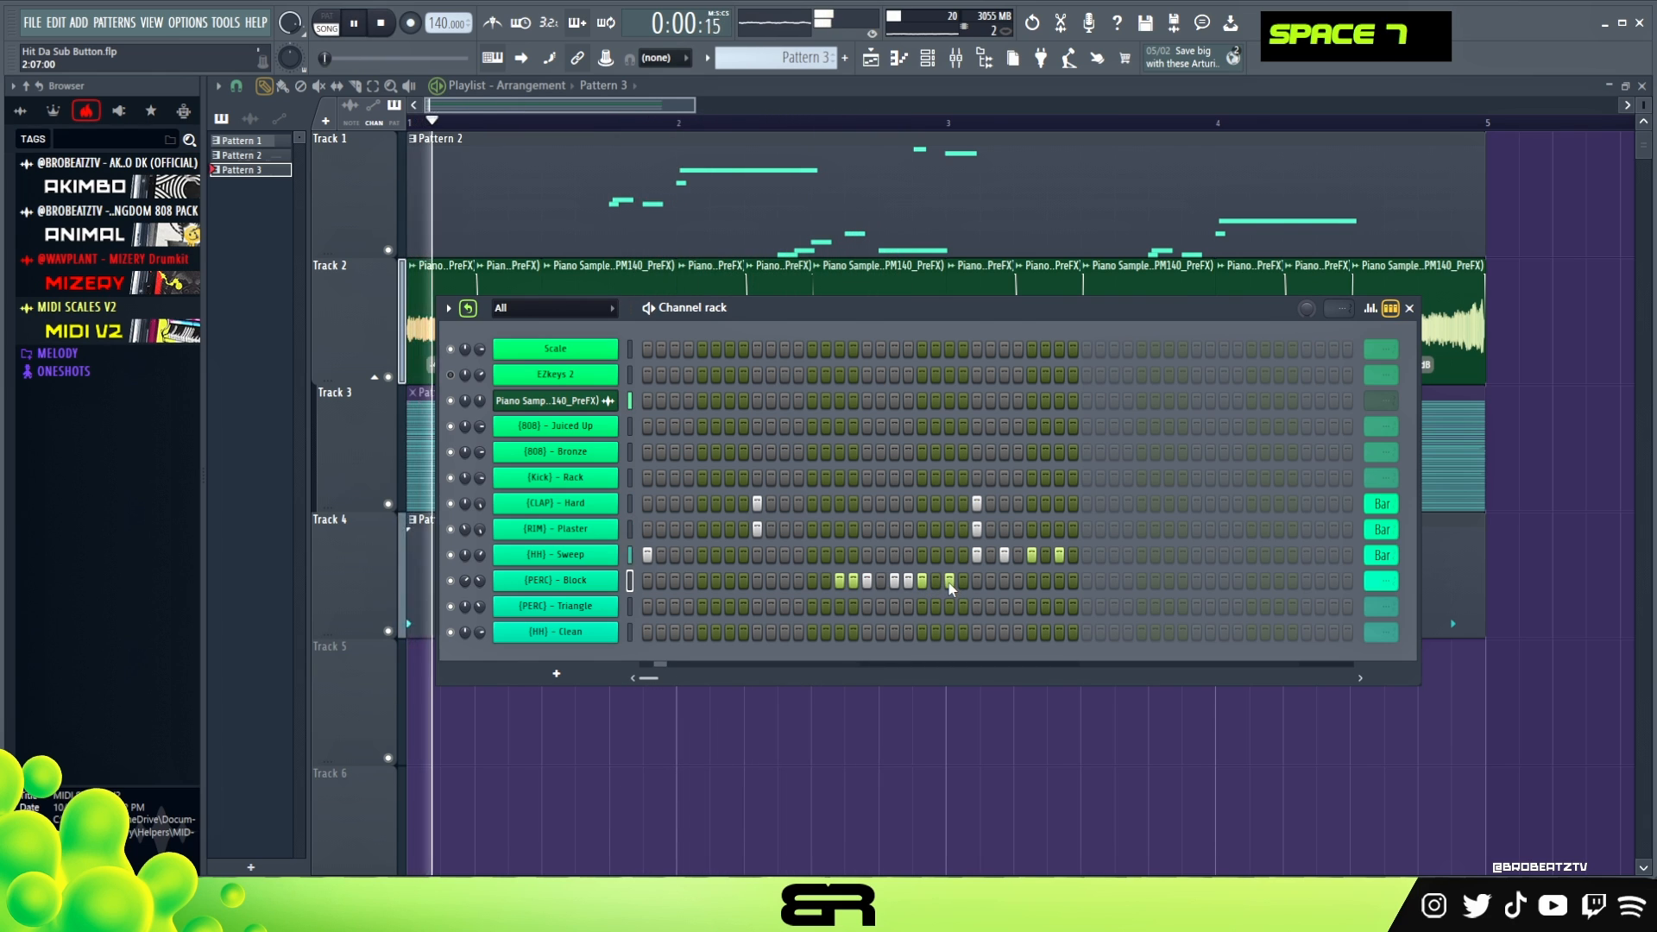
# - Add an extra [RIM] - Plaster hit on step 19 and replay the beat
pyautogui.click(895, 529)
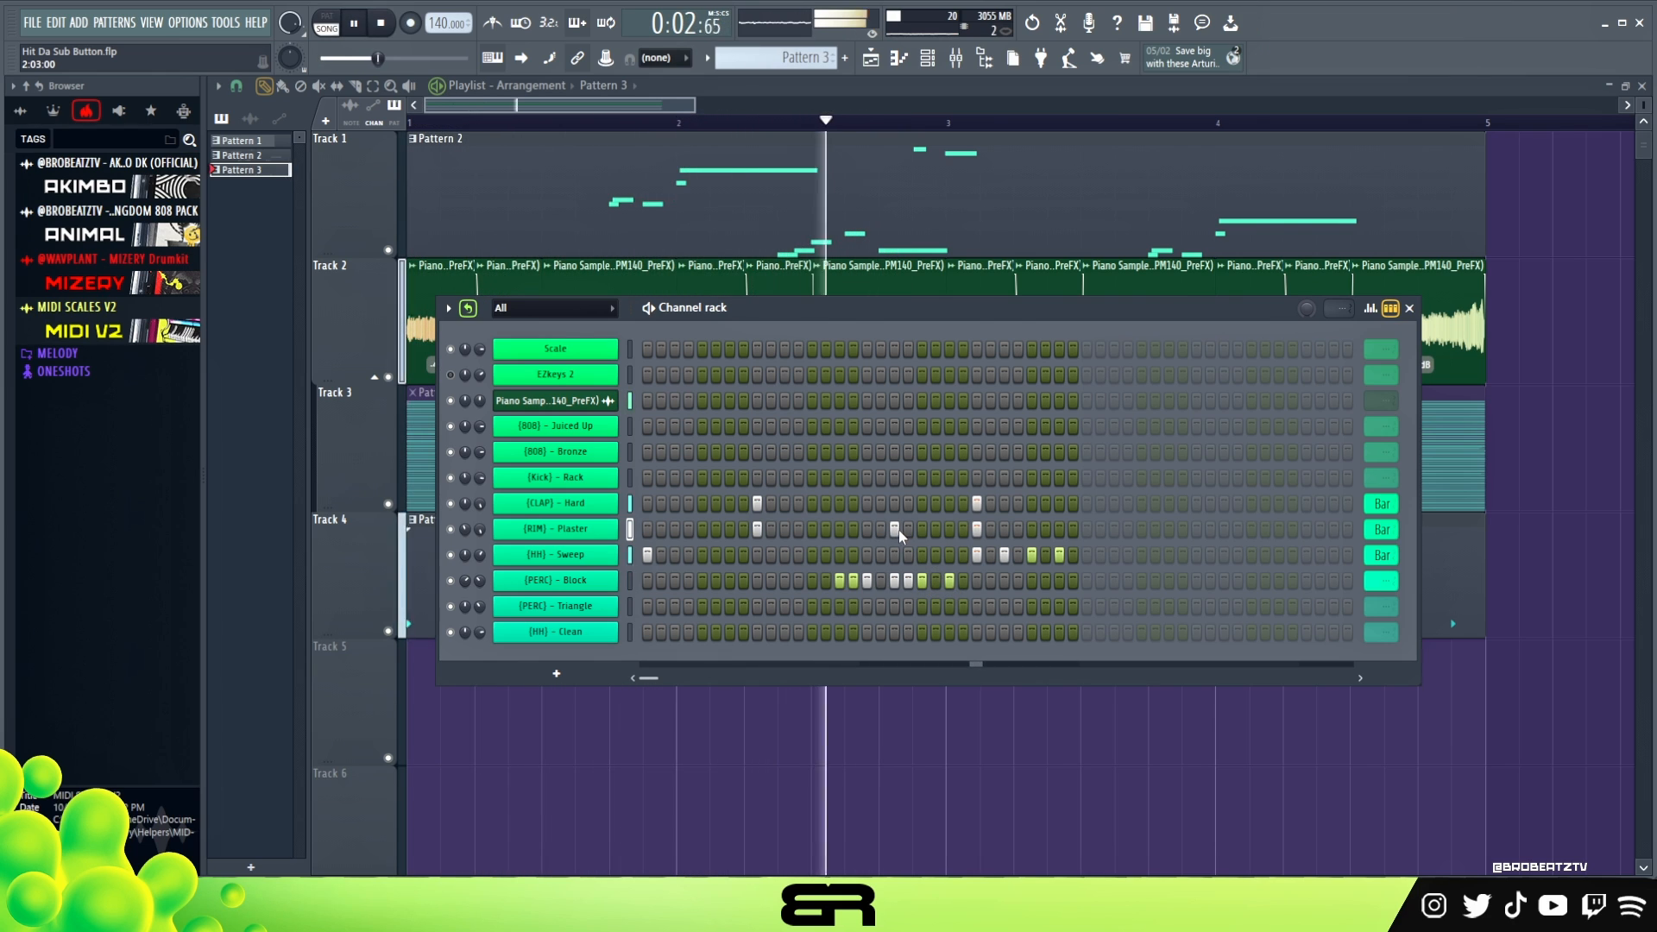
pyautogui.press('space')
pyautogui.press('space')
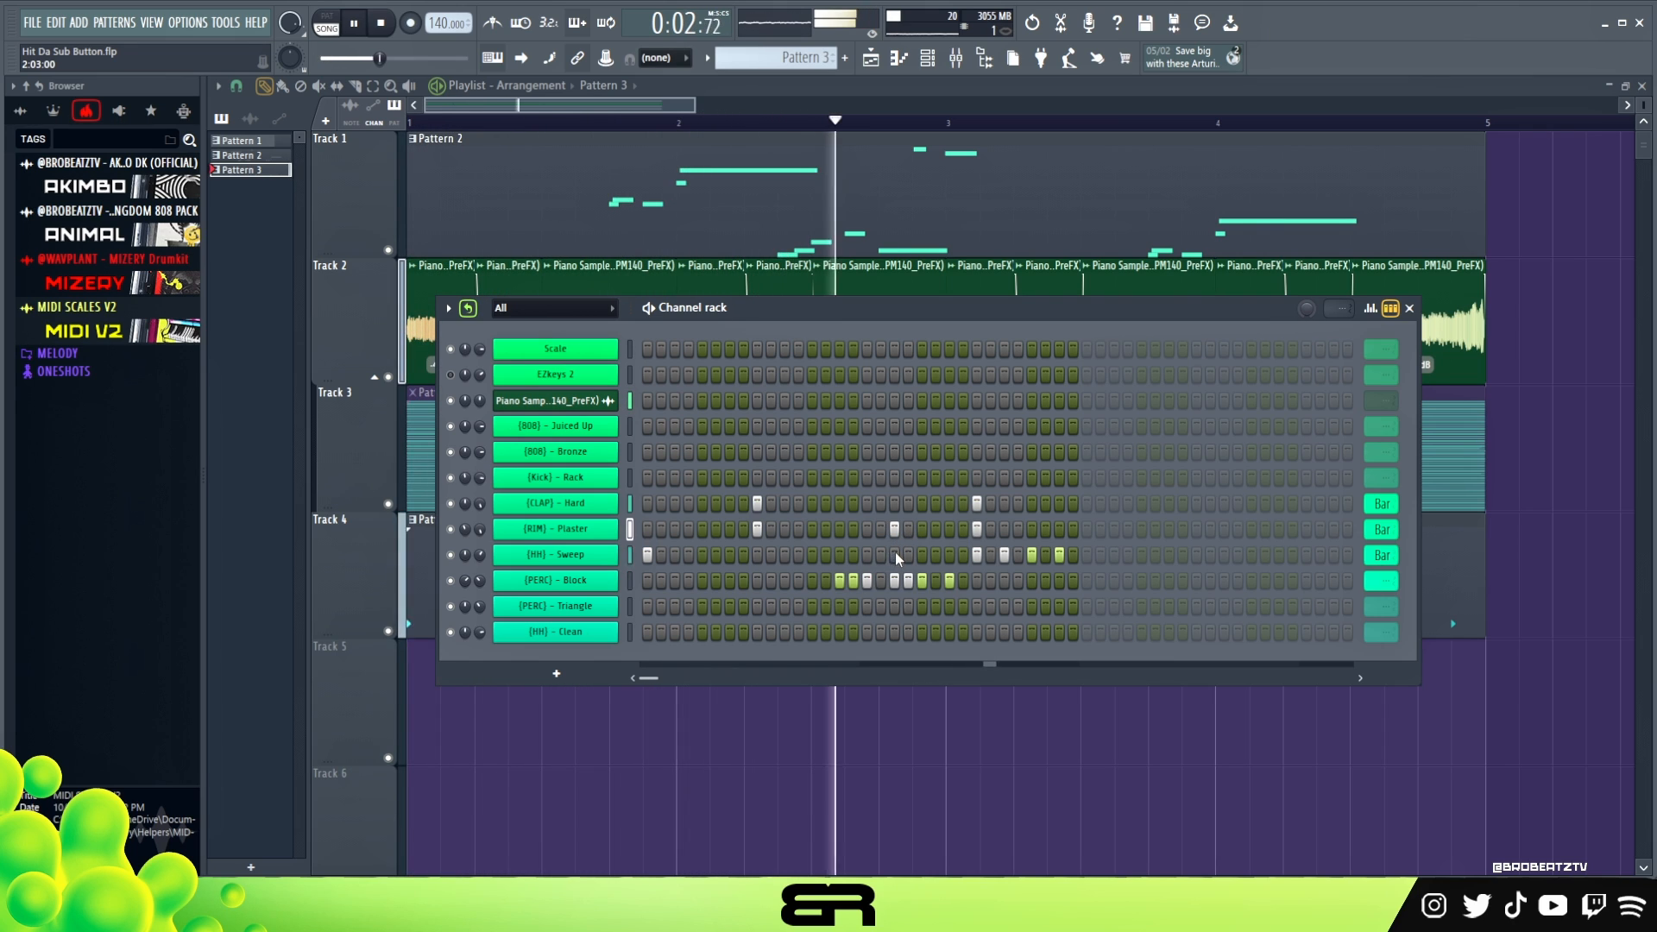
pyautogui.press('space')
pyautogui.press('space')
pyautogui.press('space')
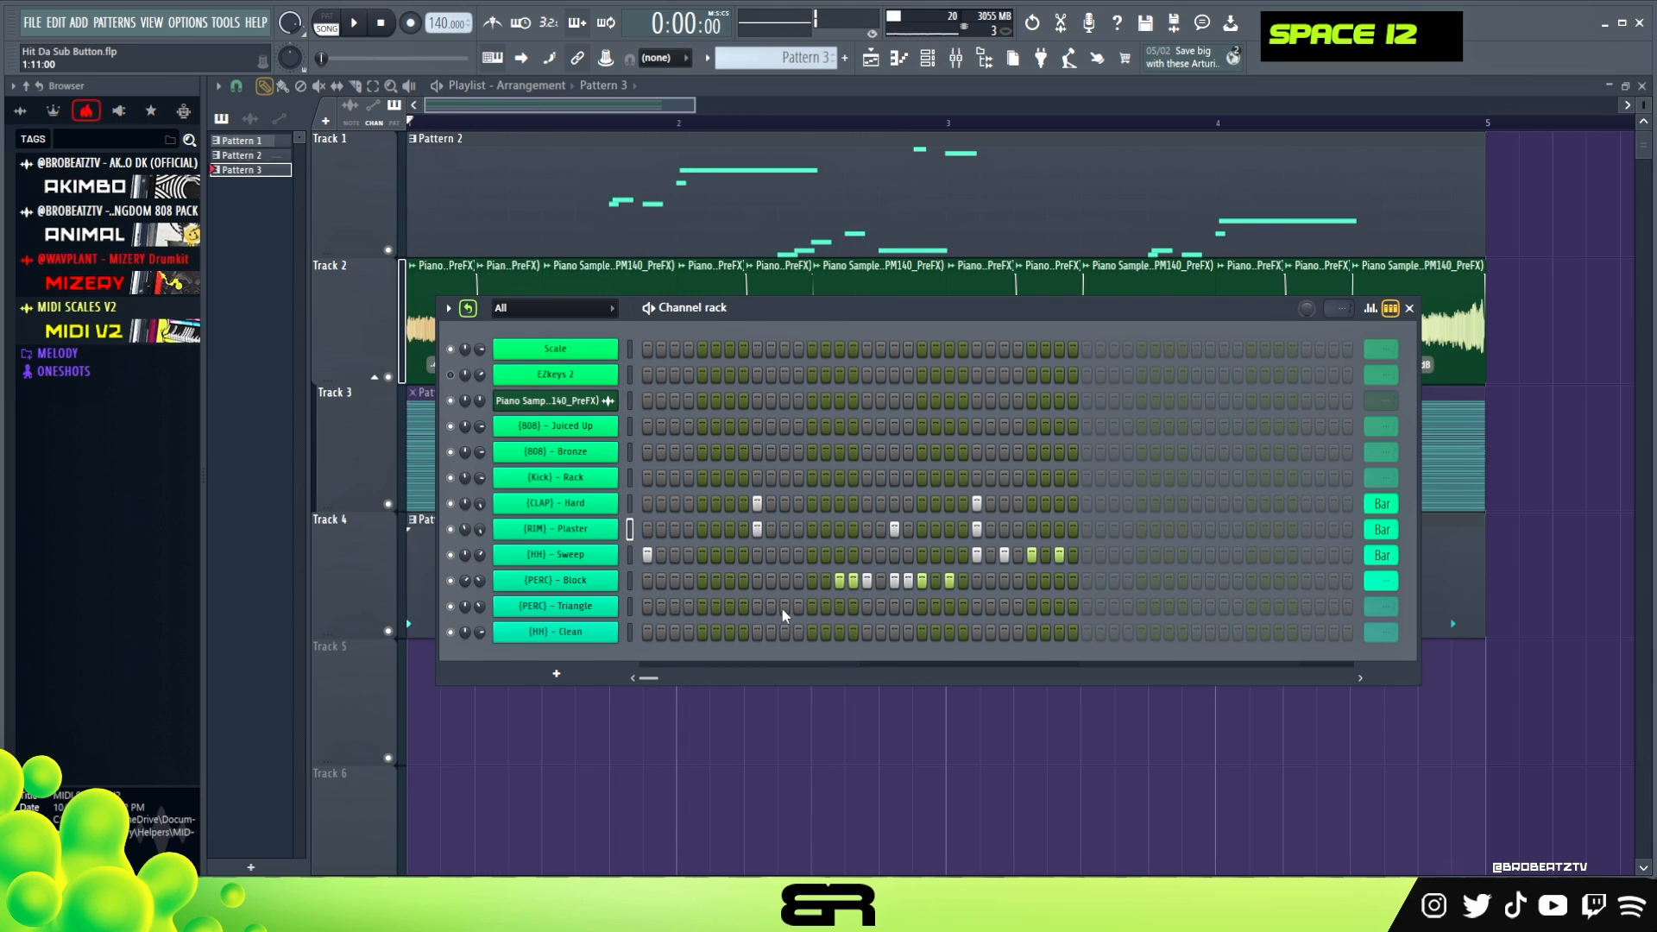
# - Place [PERC] - Triangle hits on steps 11 and 13, lower the step 11 hit's panning below centre and play the beat
pyautogui.click(812, 606)
pyautogui.click(1365, 313)
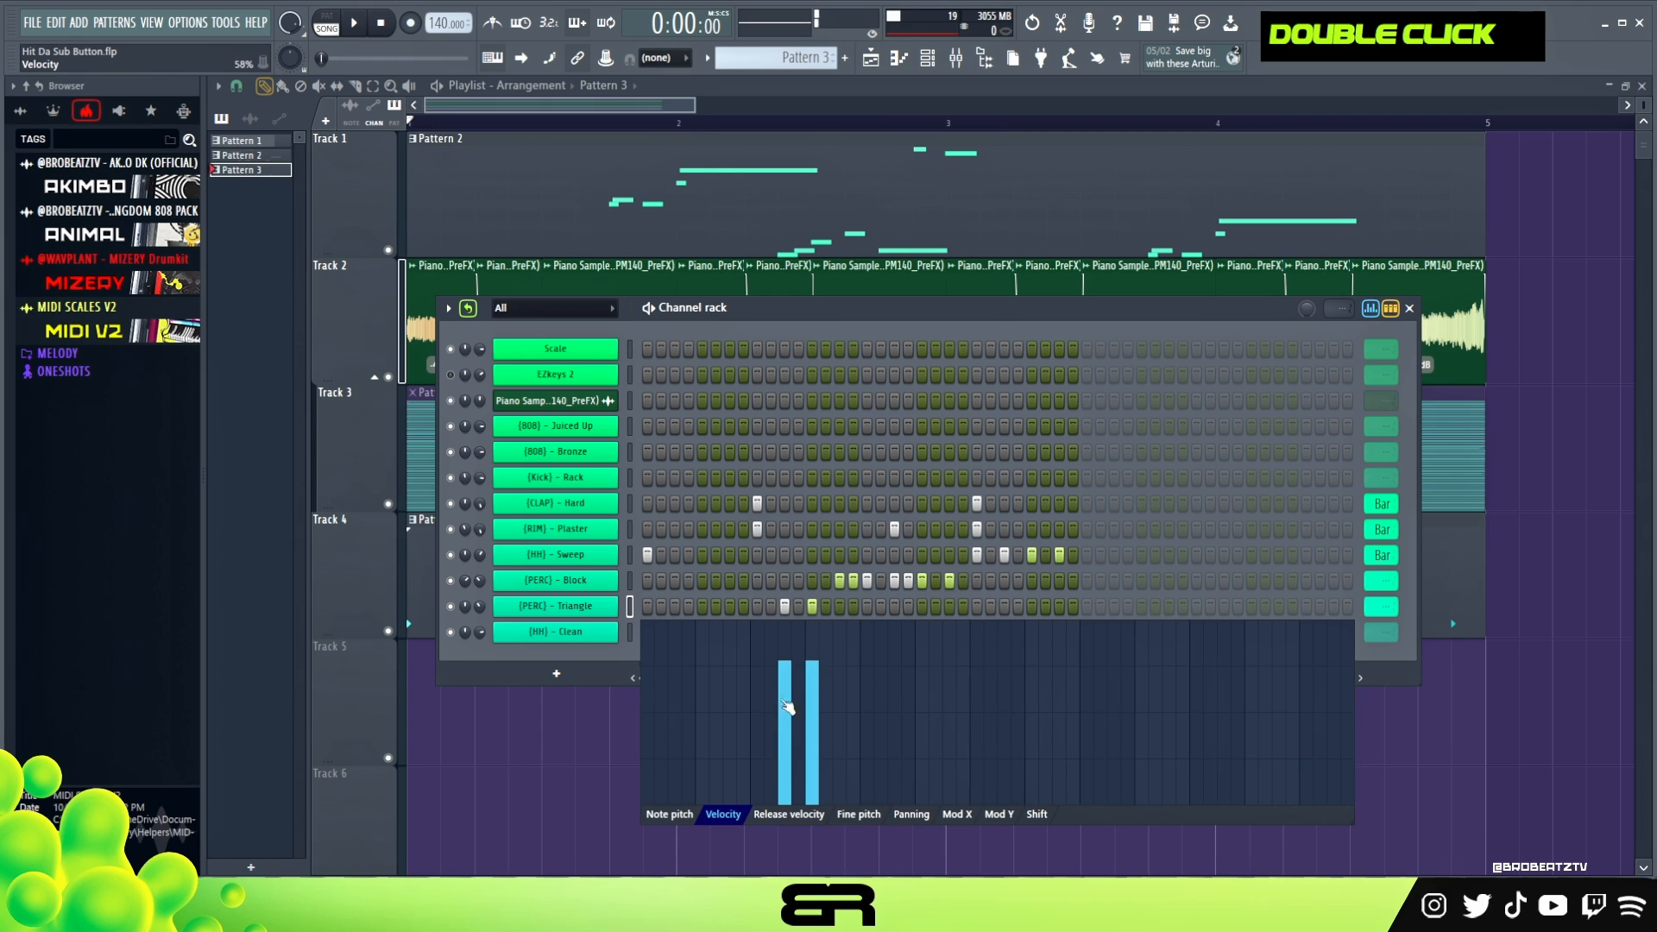
pyautogui.click(917, 816)
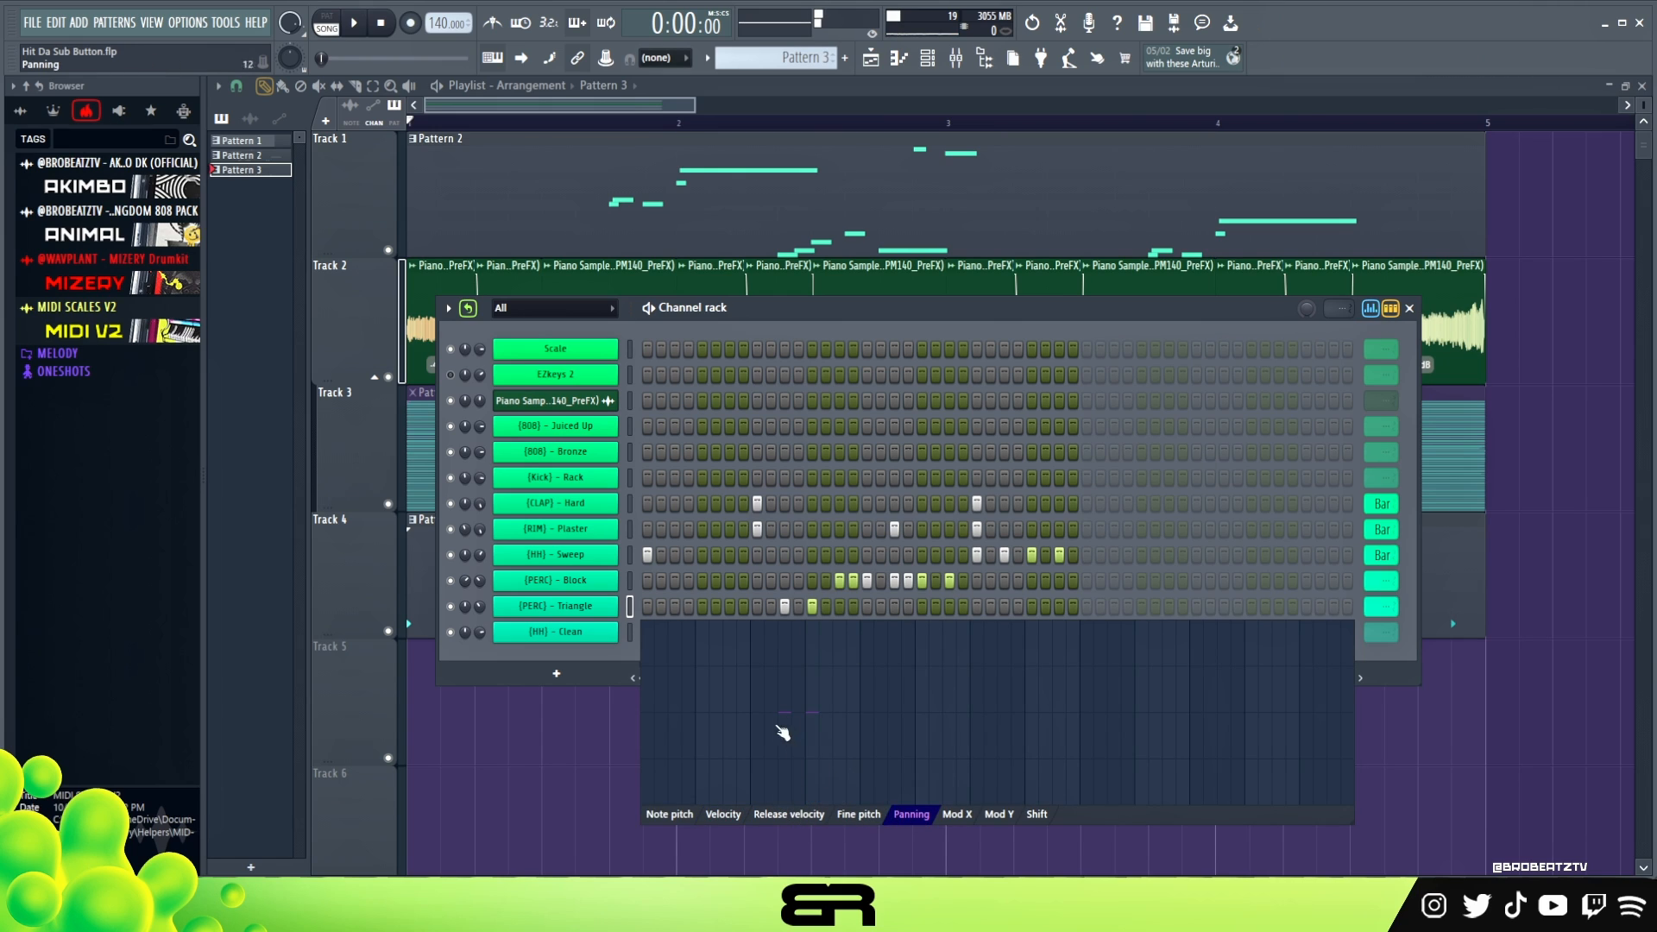
pyautogui.moveTo(779, 725); pyautogui.dragTo(793, 765)
pyautogui.click(1370, 308)
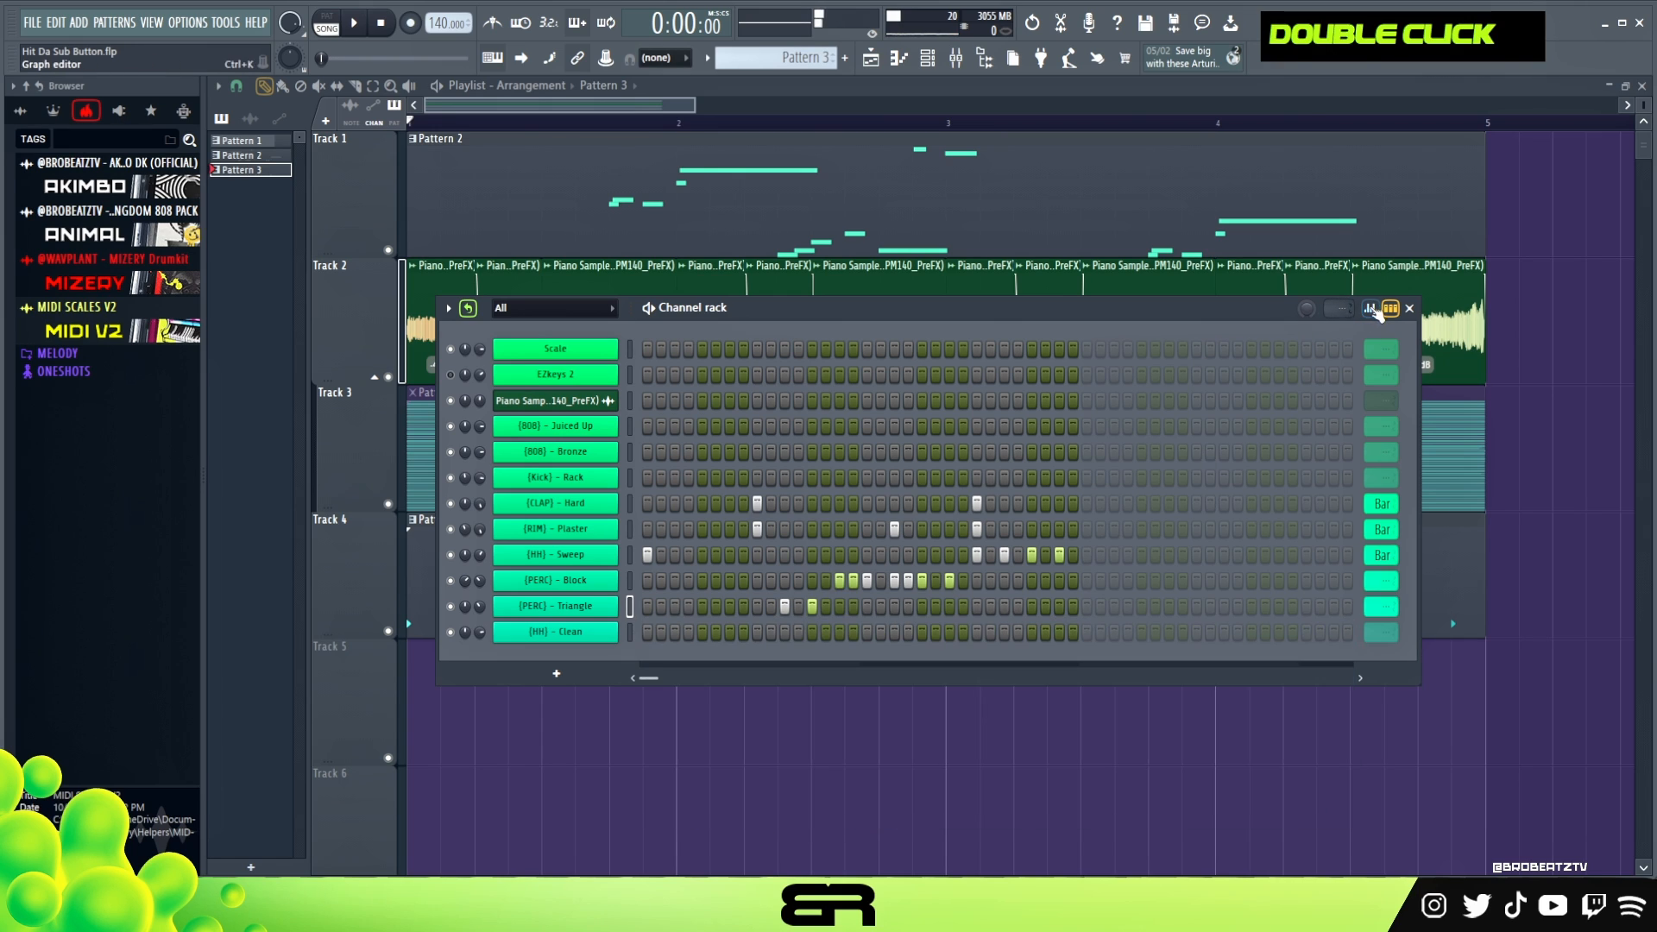
pyautogui.press('space')
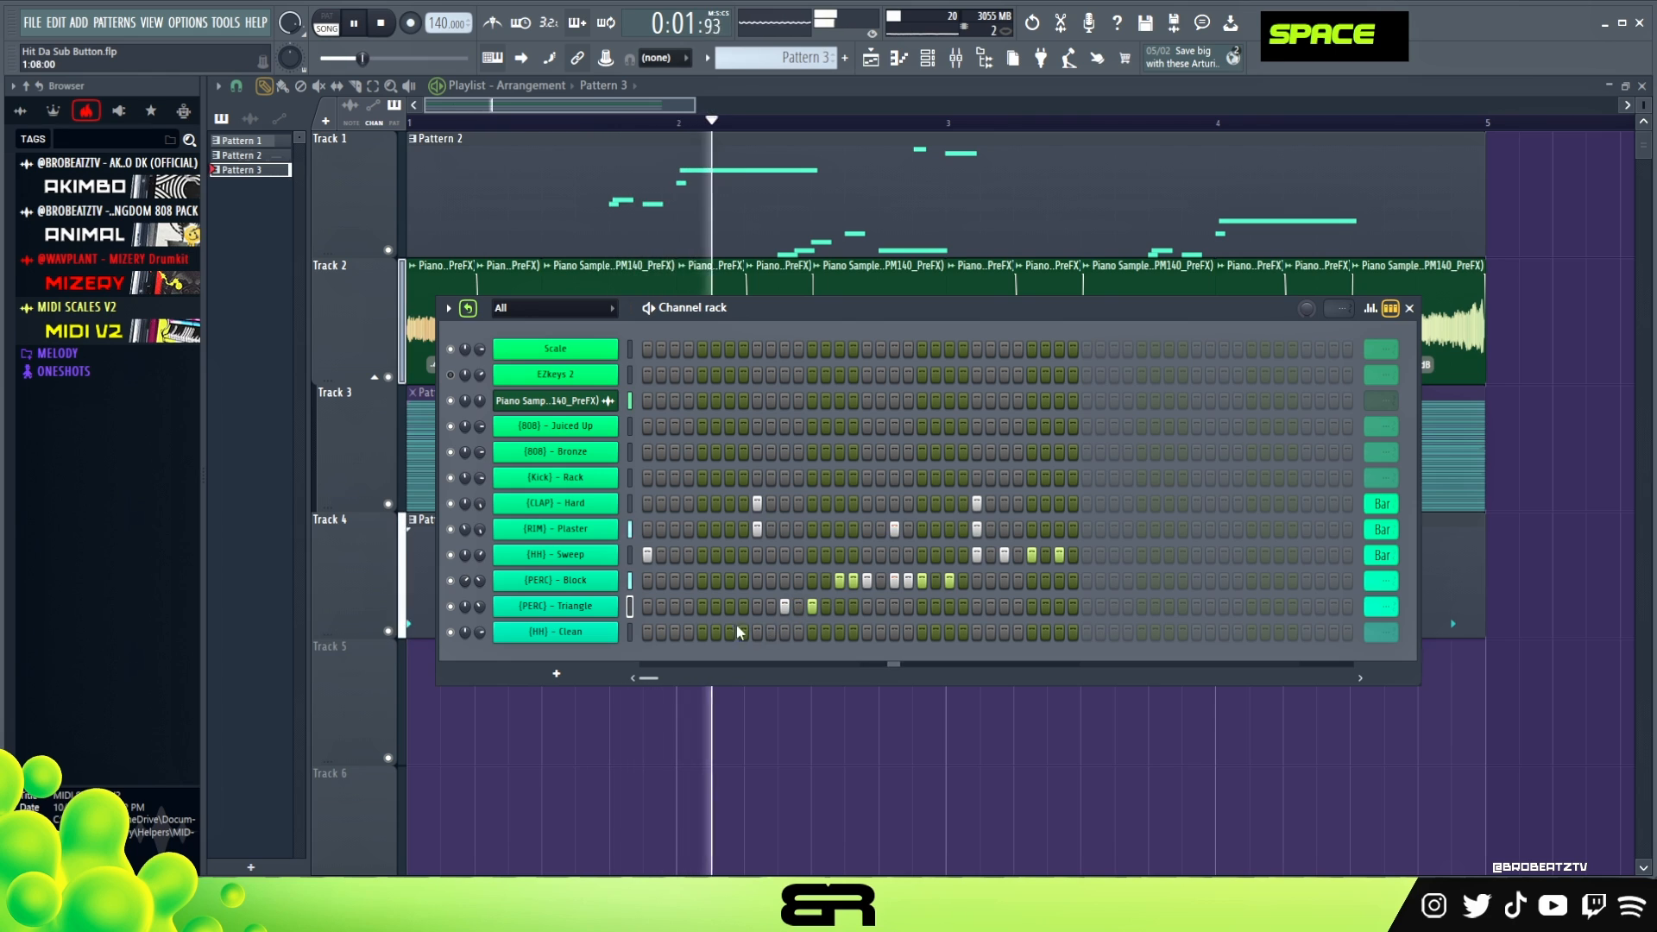
pyautogui.press('space')
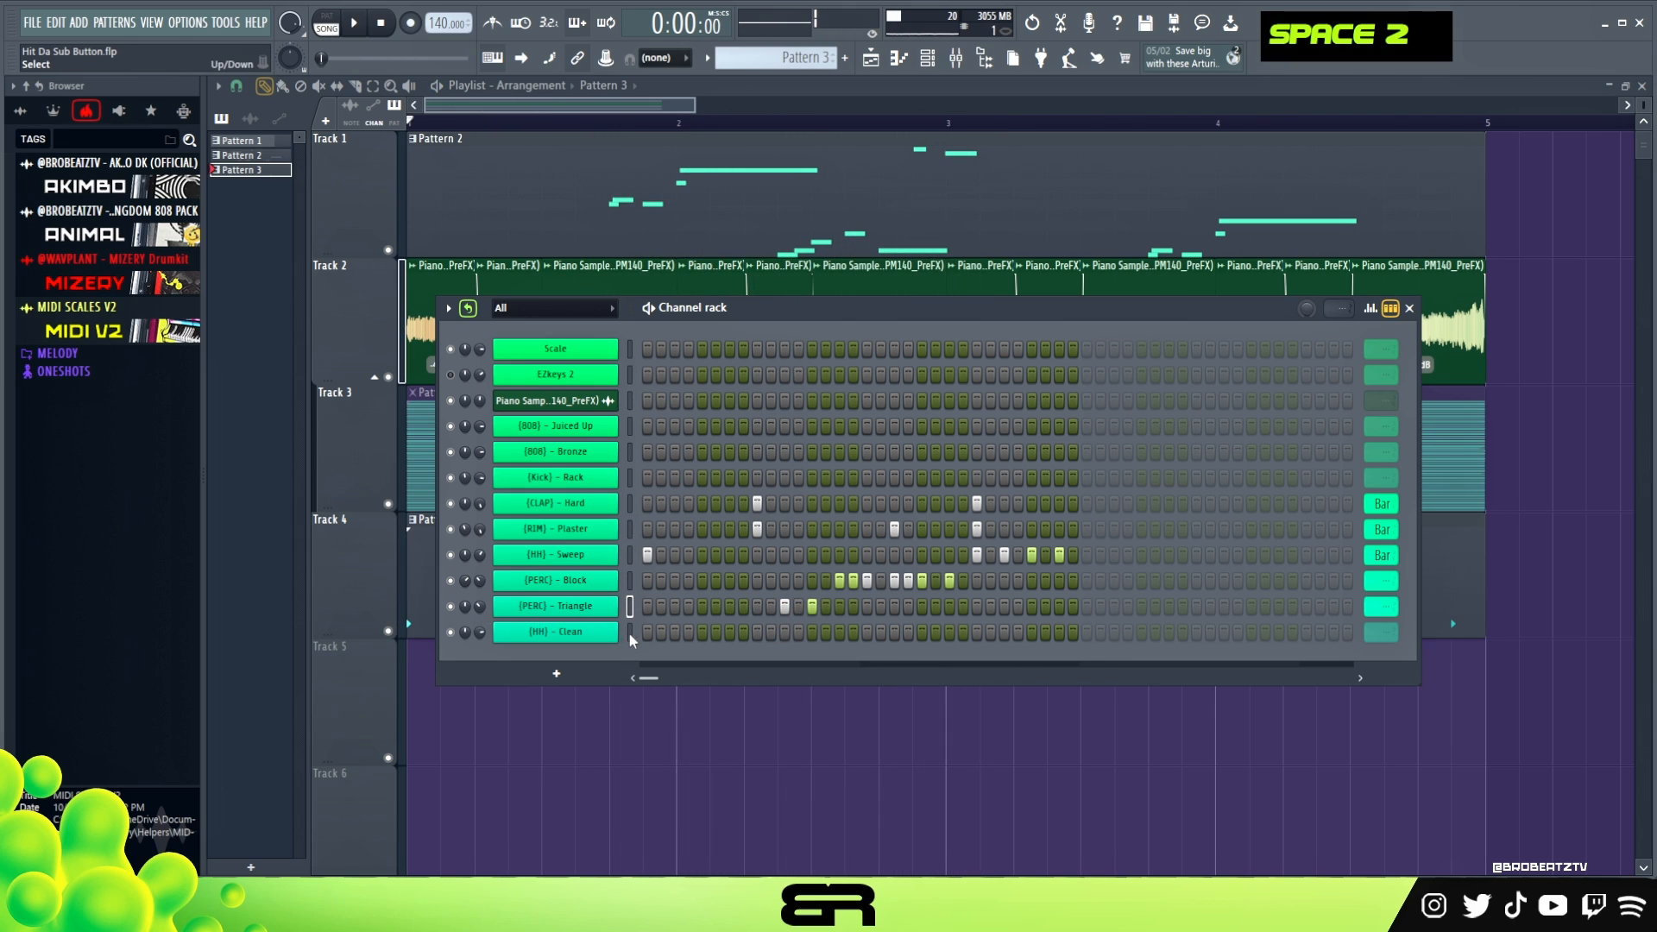
# - Place [HH] - Clean hits on steps 1, 2 and 3, leaving step 4 empty, while replaying the beat
pyautogui.press('space')
pyautogui.click(688, 633)
pyautogui.press('space')
pyautogui.press('space')
pyautogui.press('space')
pyautogui.press('space')
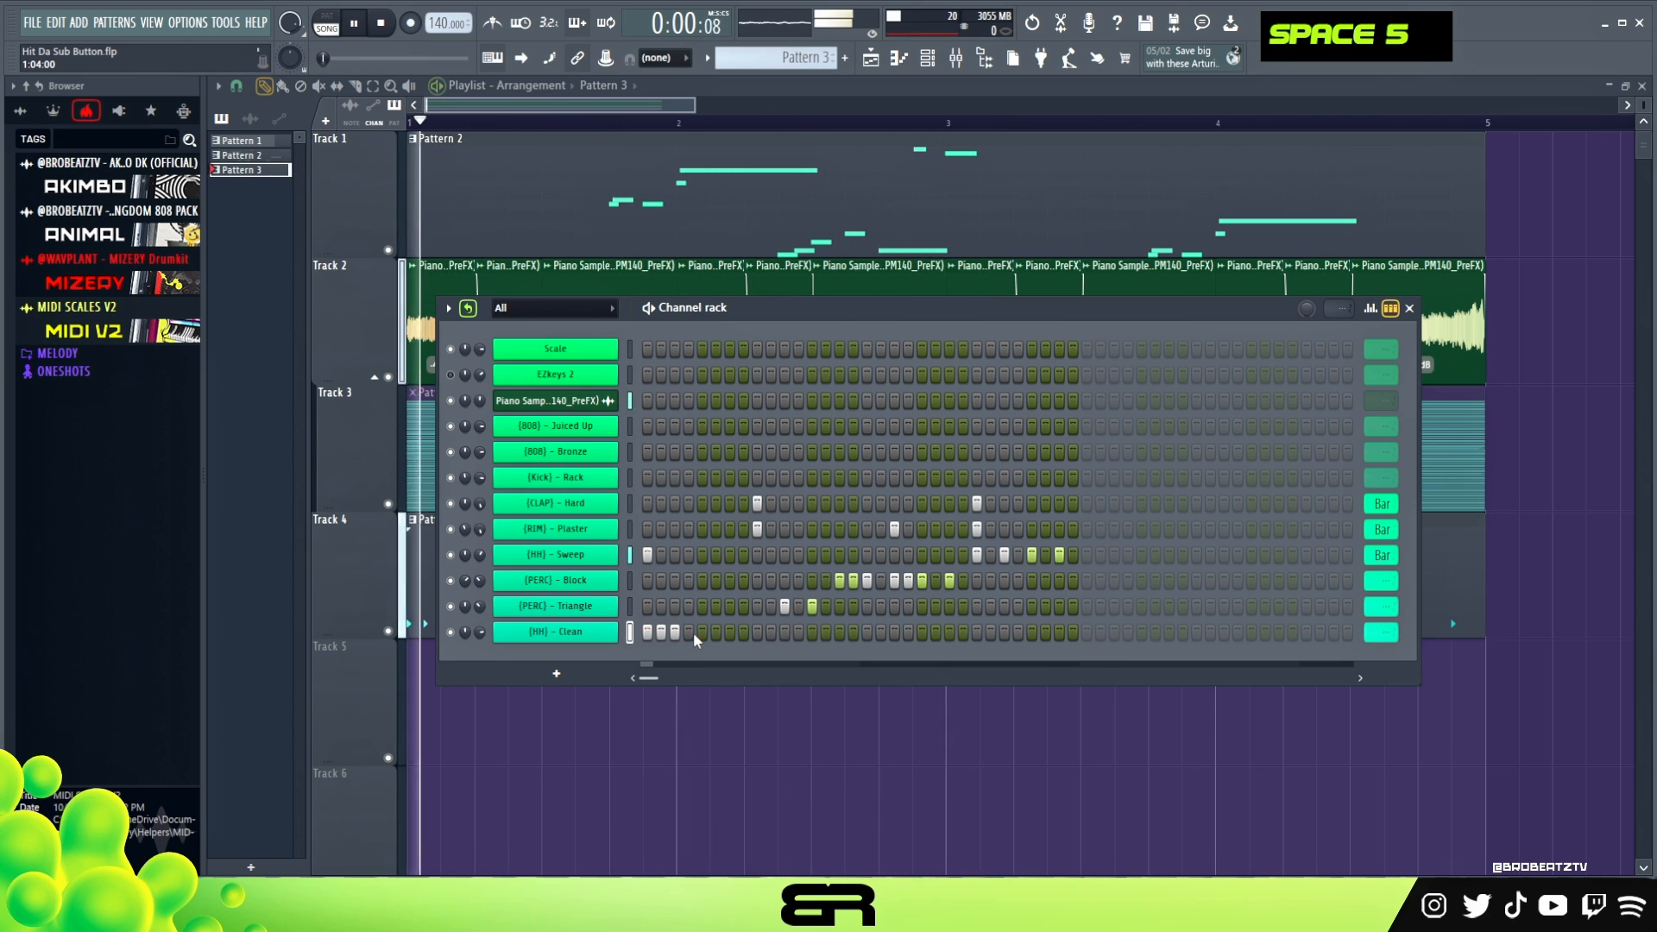
pyautogui.rightClick(688, 633)
# - Add [HH] - Clean hits on steps 5, 7 and 9 and replay the beat
pyautogui.press('space')
pyautogui.press('space')
pyautogui.doubleClick(757, 633)
pyautogui.press('space')
# - Add [HH] - Clean hits on steps 13, 14 and 15 and replay the beat
pyautogui.press('space')
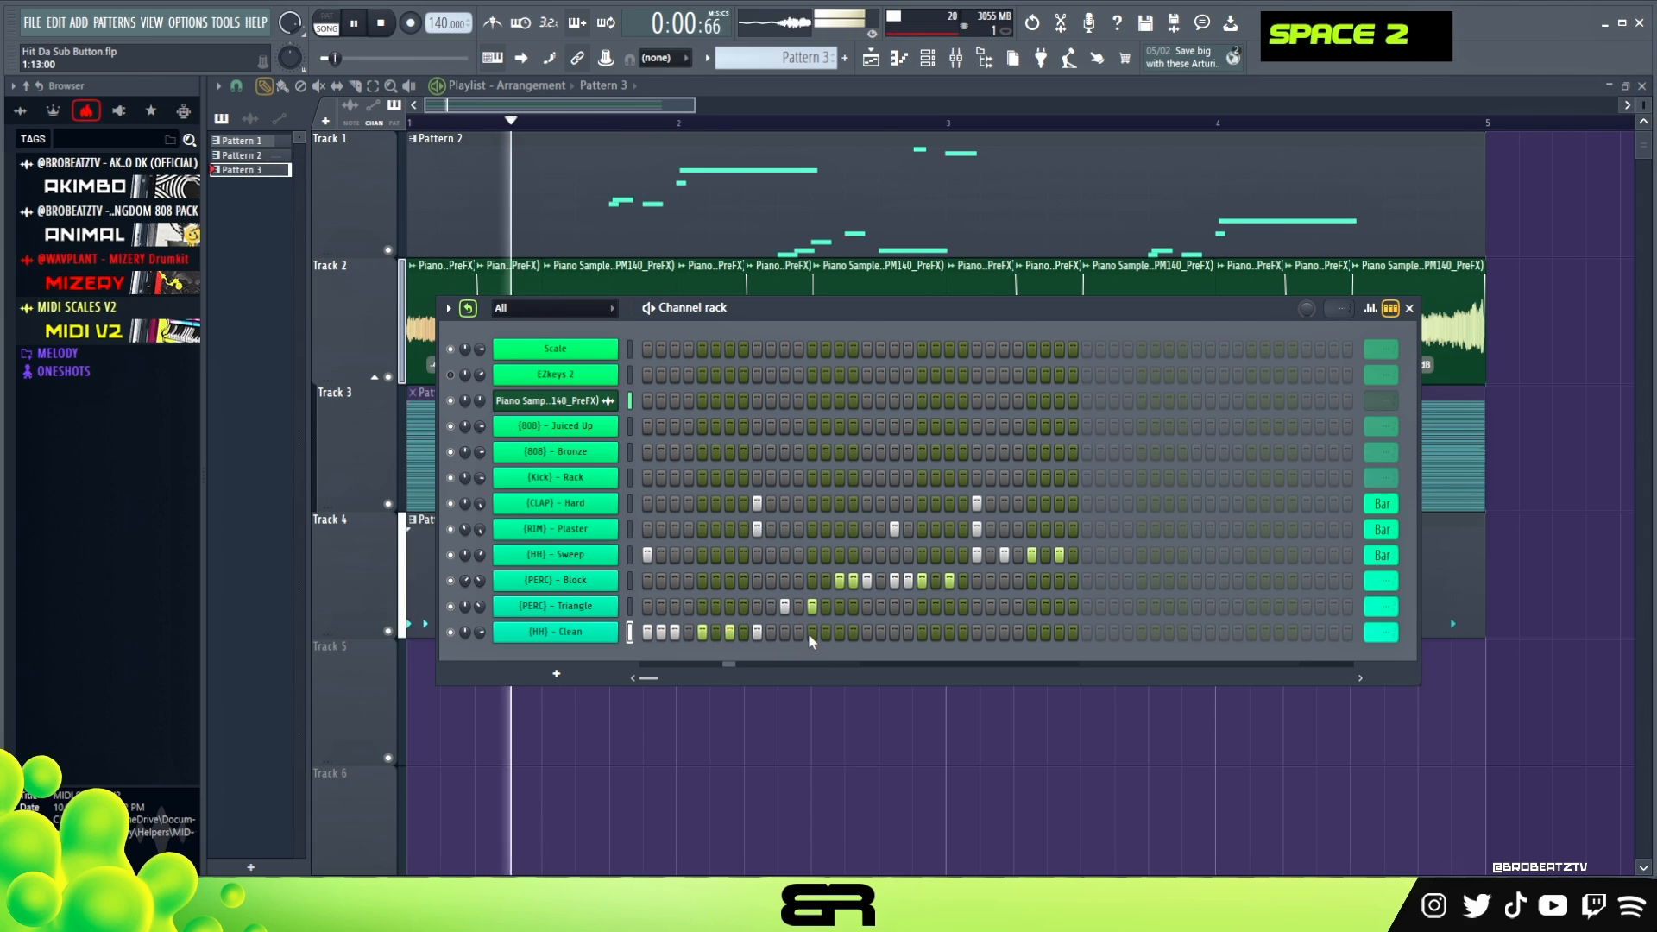
pyautogui.click(812, 633)
pyautogui.doubleClick(837, 633)
pyautogui.press('space')
pyautogui.press('space')
pyautogui.click(825, 632)
pyautogui.press('space')
pyautogui.press('space')
# - Continue the [HH] - Clean rhythm with hits on steps 17, 19, 21 and 23 and play it back
pyautogui.click(868, 633)
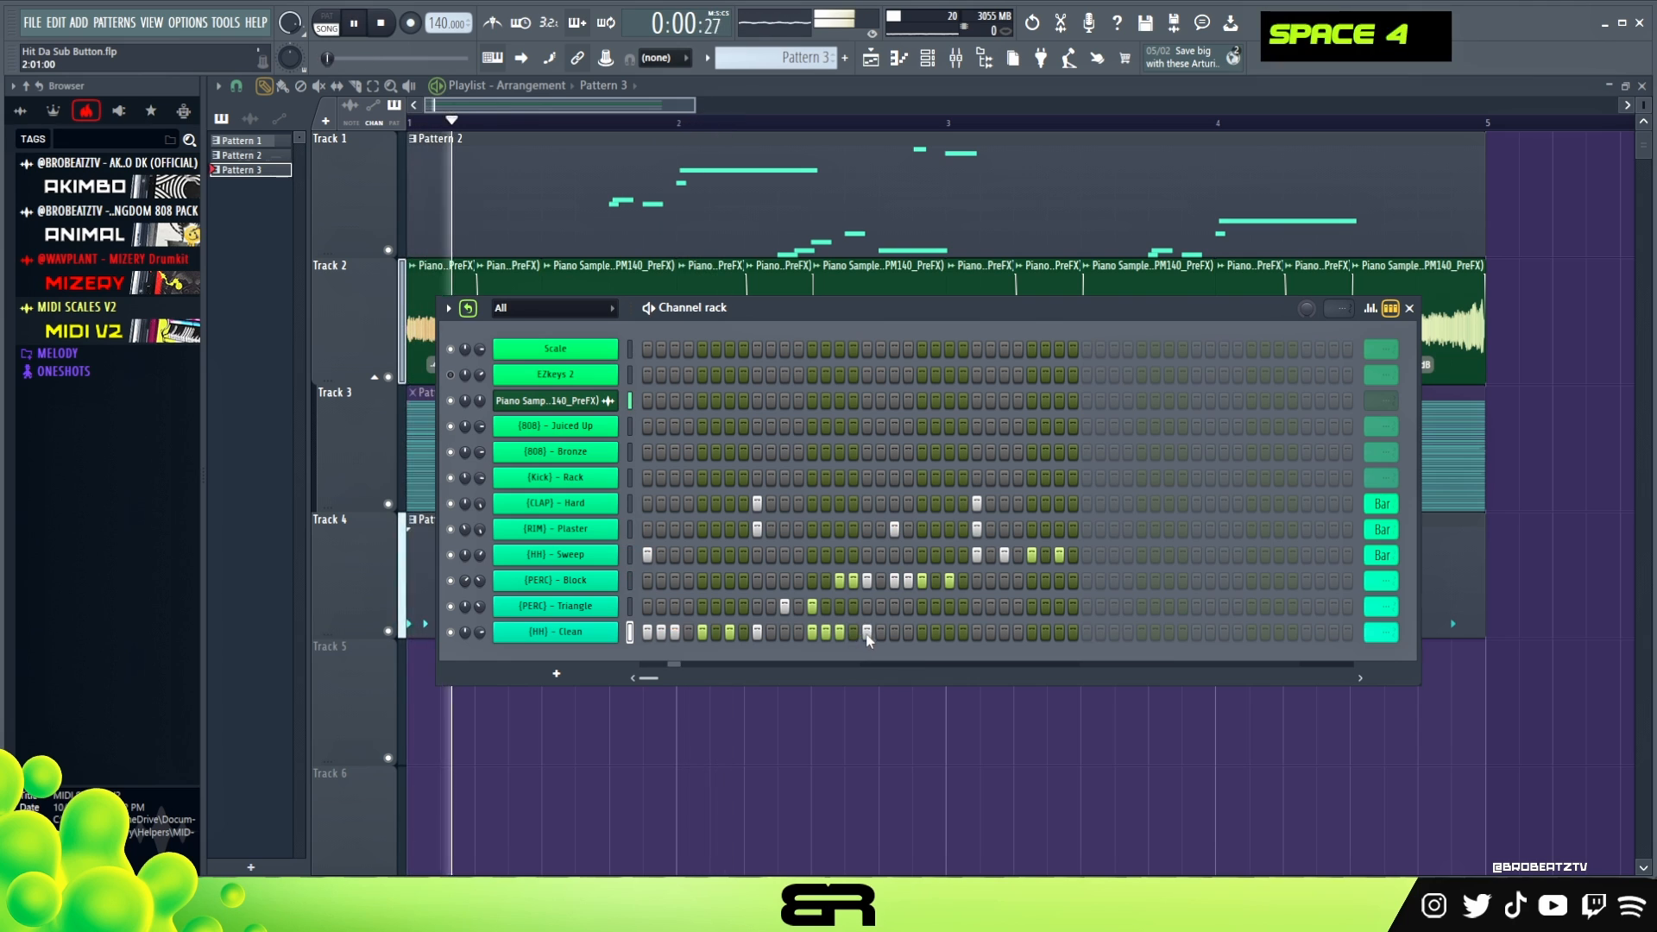
pyautogui.click(895, 633)
pyautogui.click(922, 633)
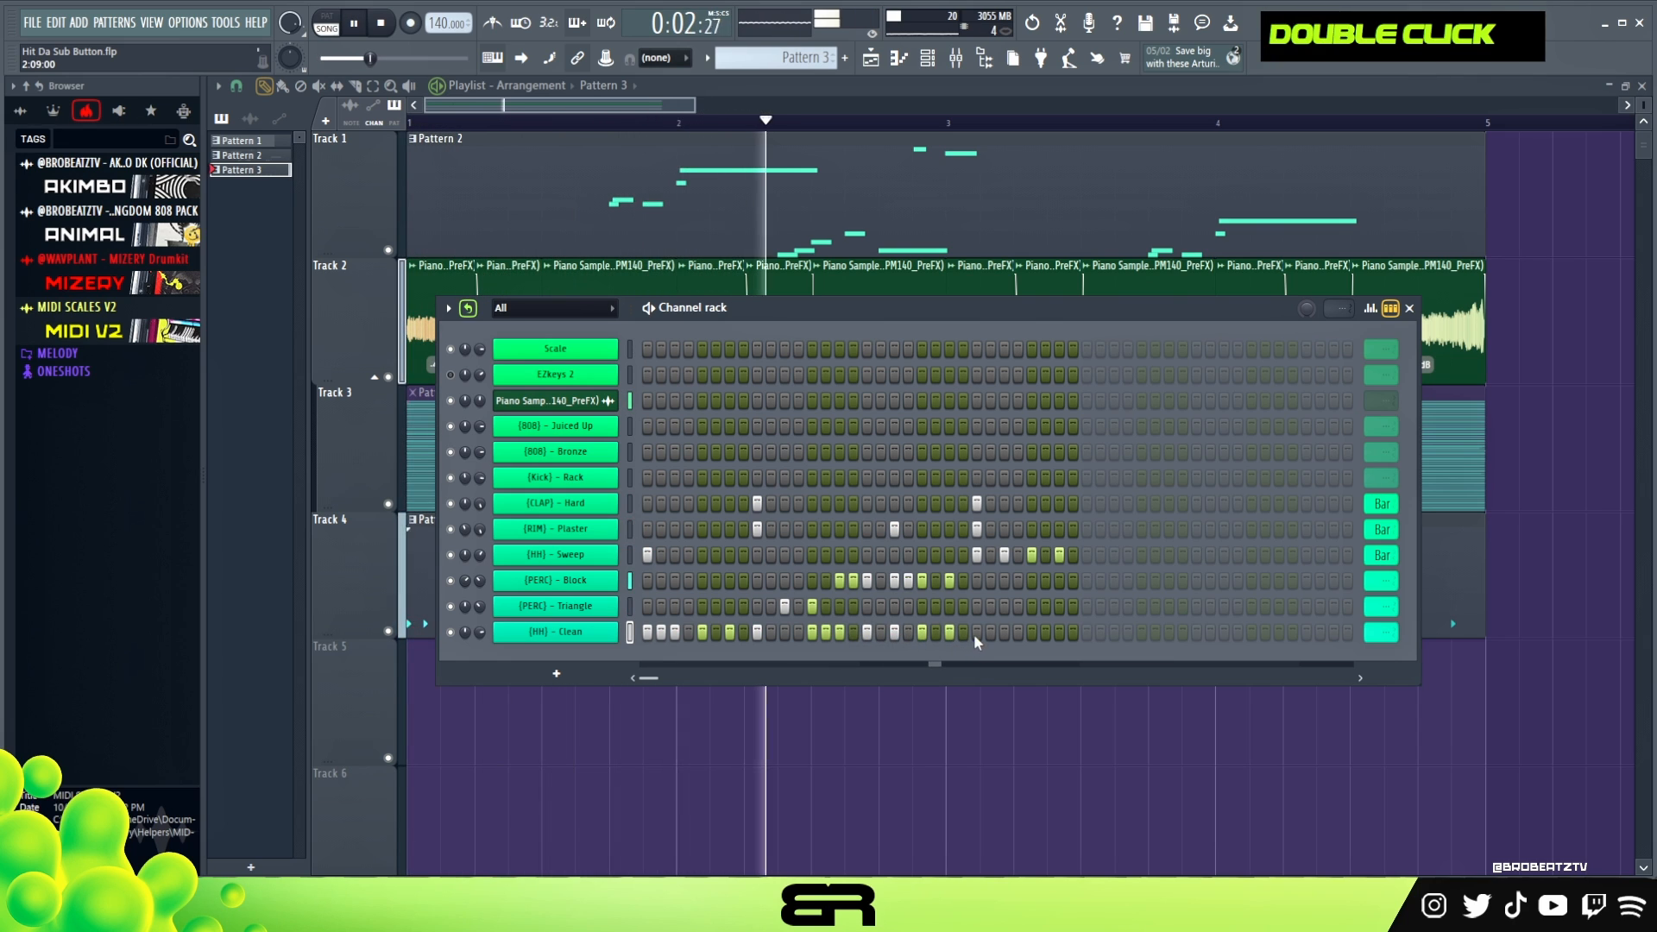
pyautogui.press('space')
pyautogui.press('space')
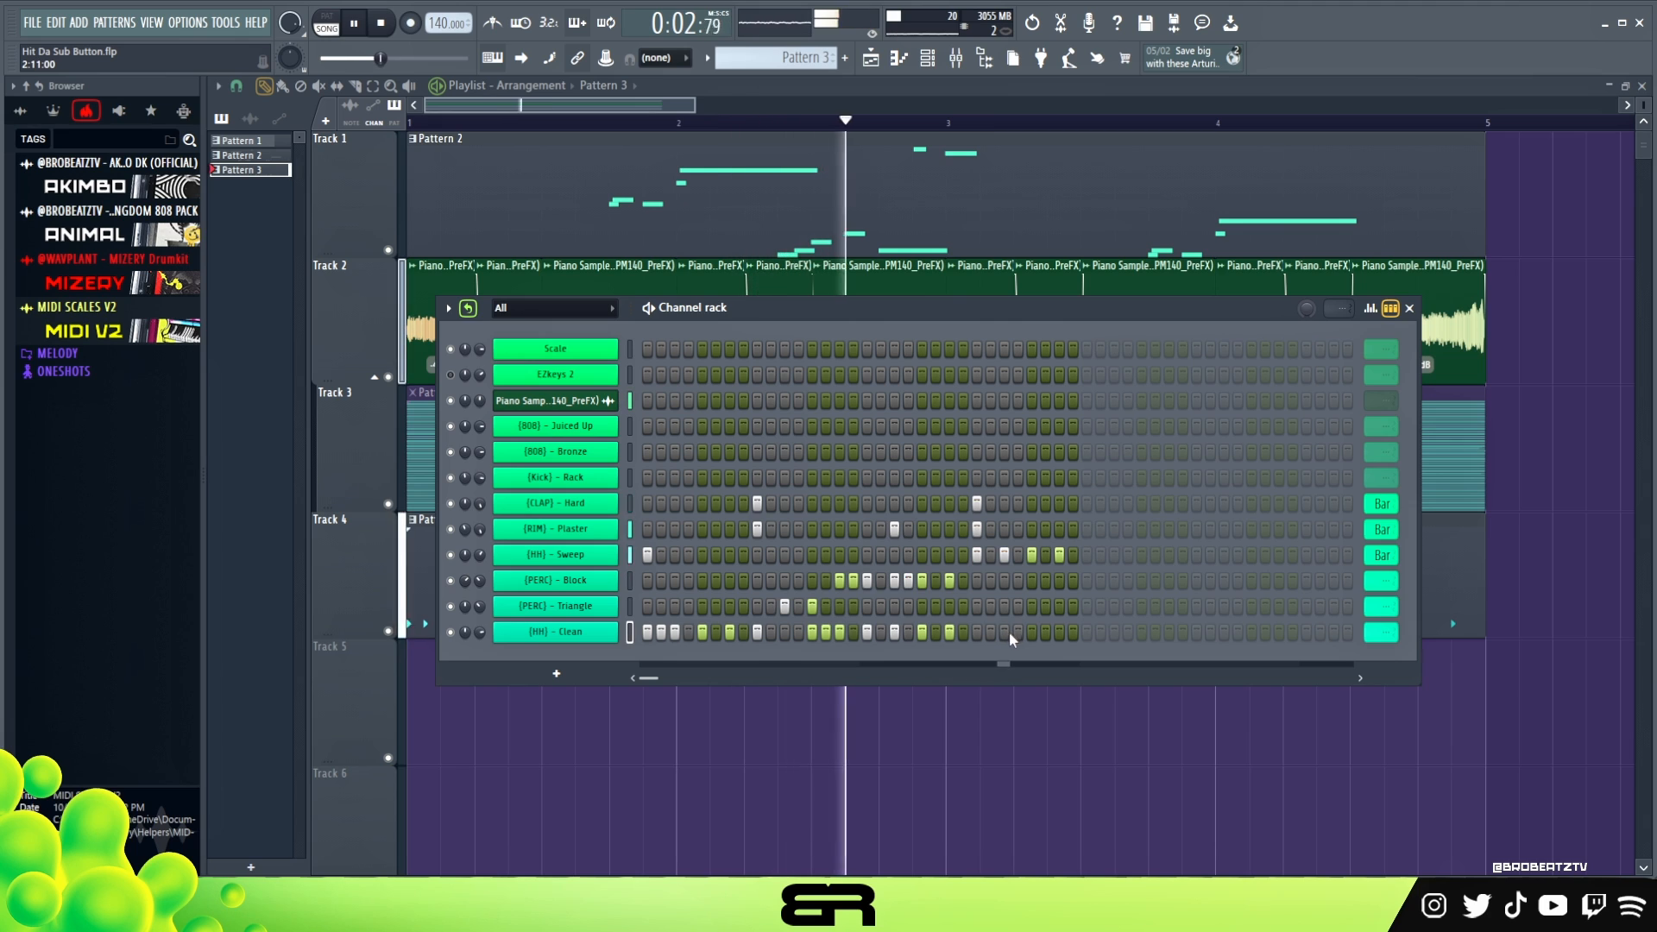
# - Replay the beat and place [HH] - Clean hits on steps 33, 34 and 35
pyautogui.press('space')
pyautogui.press('space')
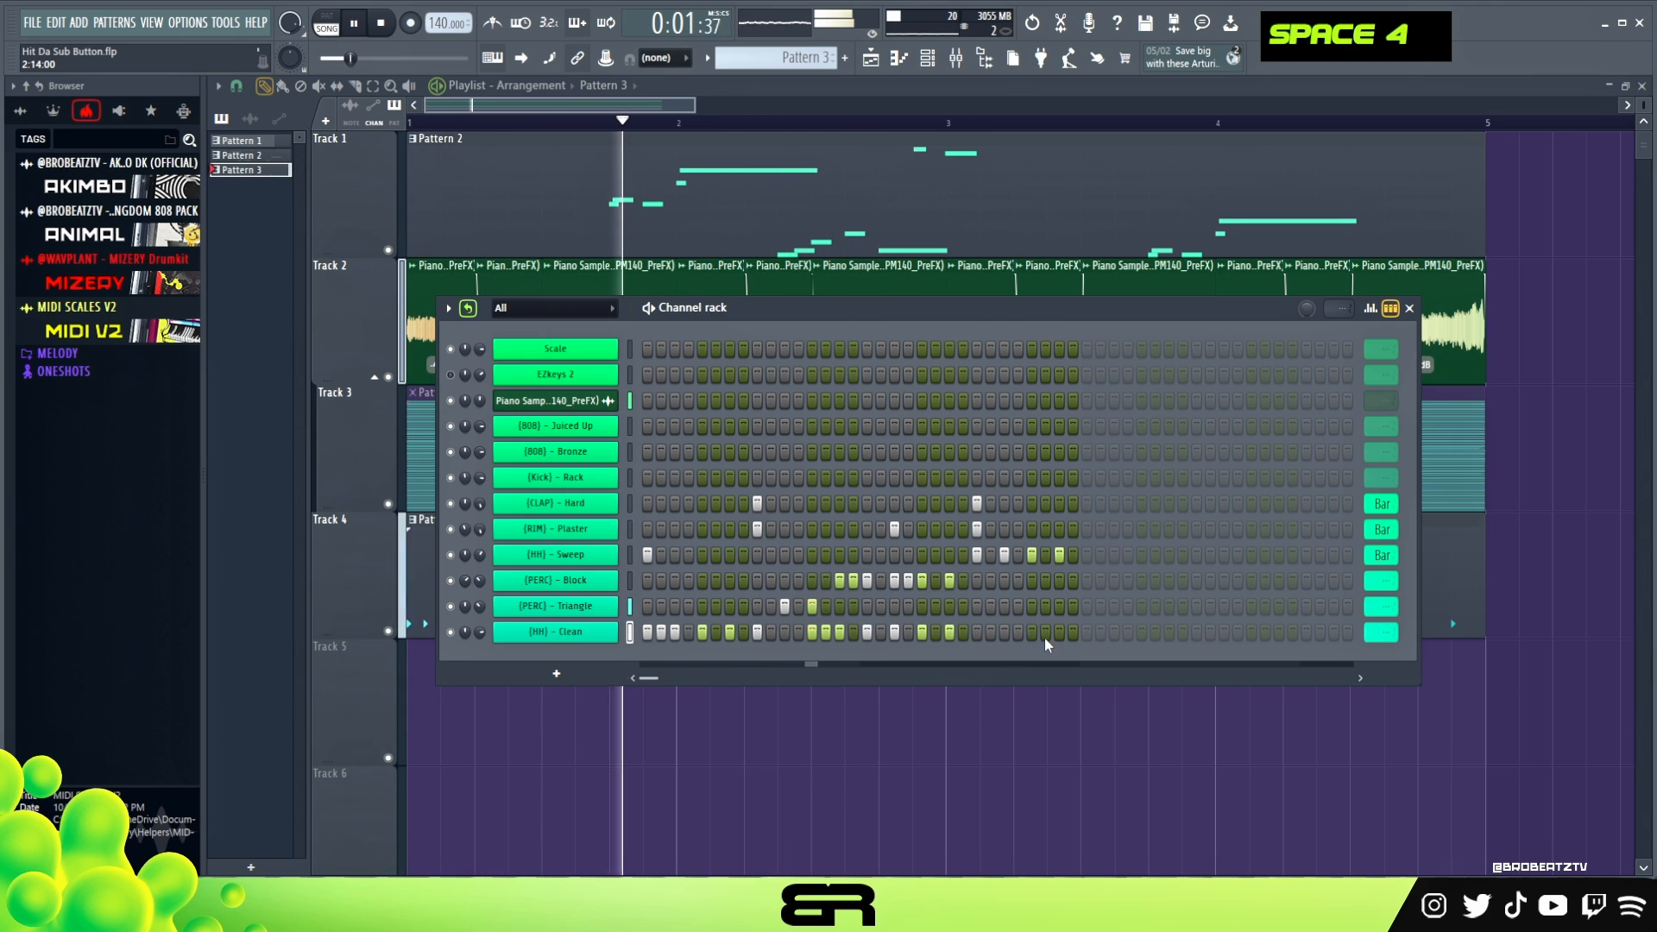
pyautogui.moveTo(1088, 633); pyautogui.dragTo(1115, 632)
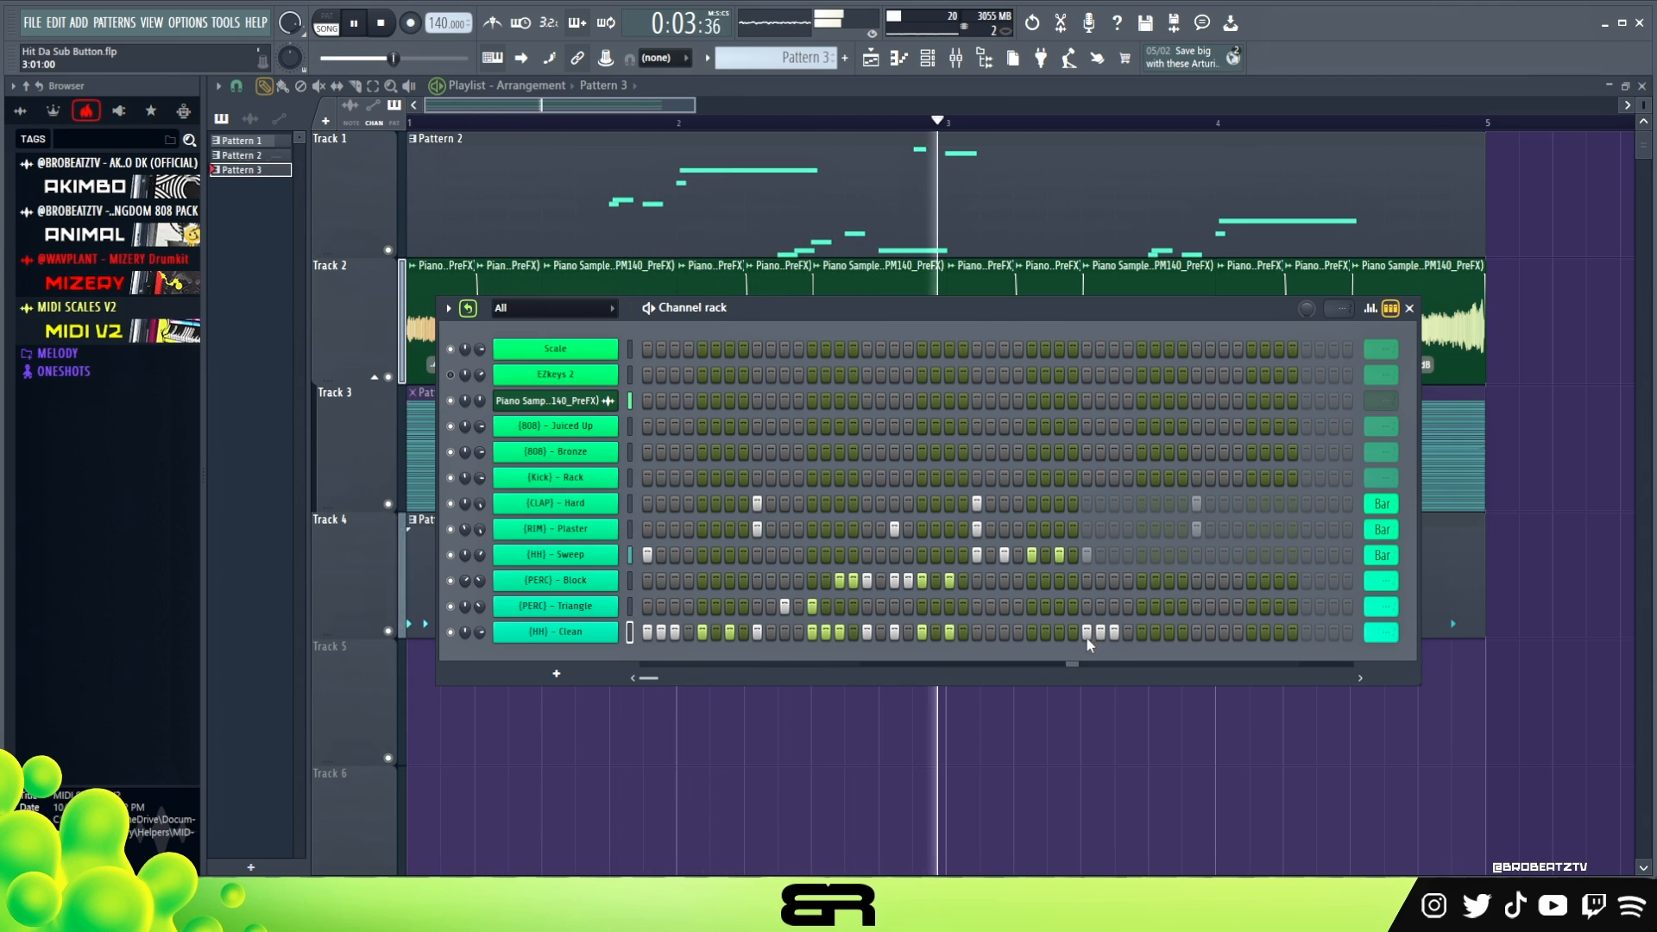
# - Add [HH] - Clean hits on steps 29 and 31 and replay the beat
pyautogui.click(1033, 635)
pyautogui.press('space')
pyautogui.click(1059, 637)
pyautogui.press('space')
pyautogui.press('space')
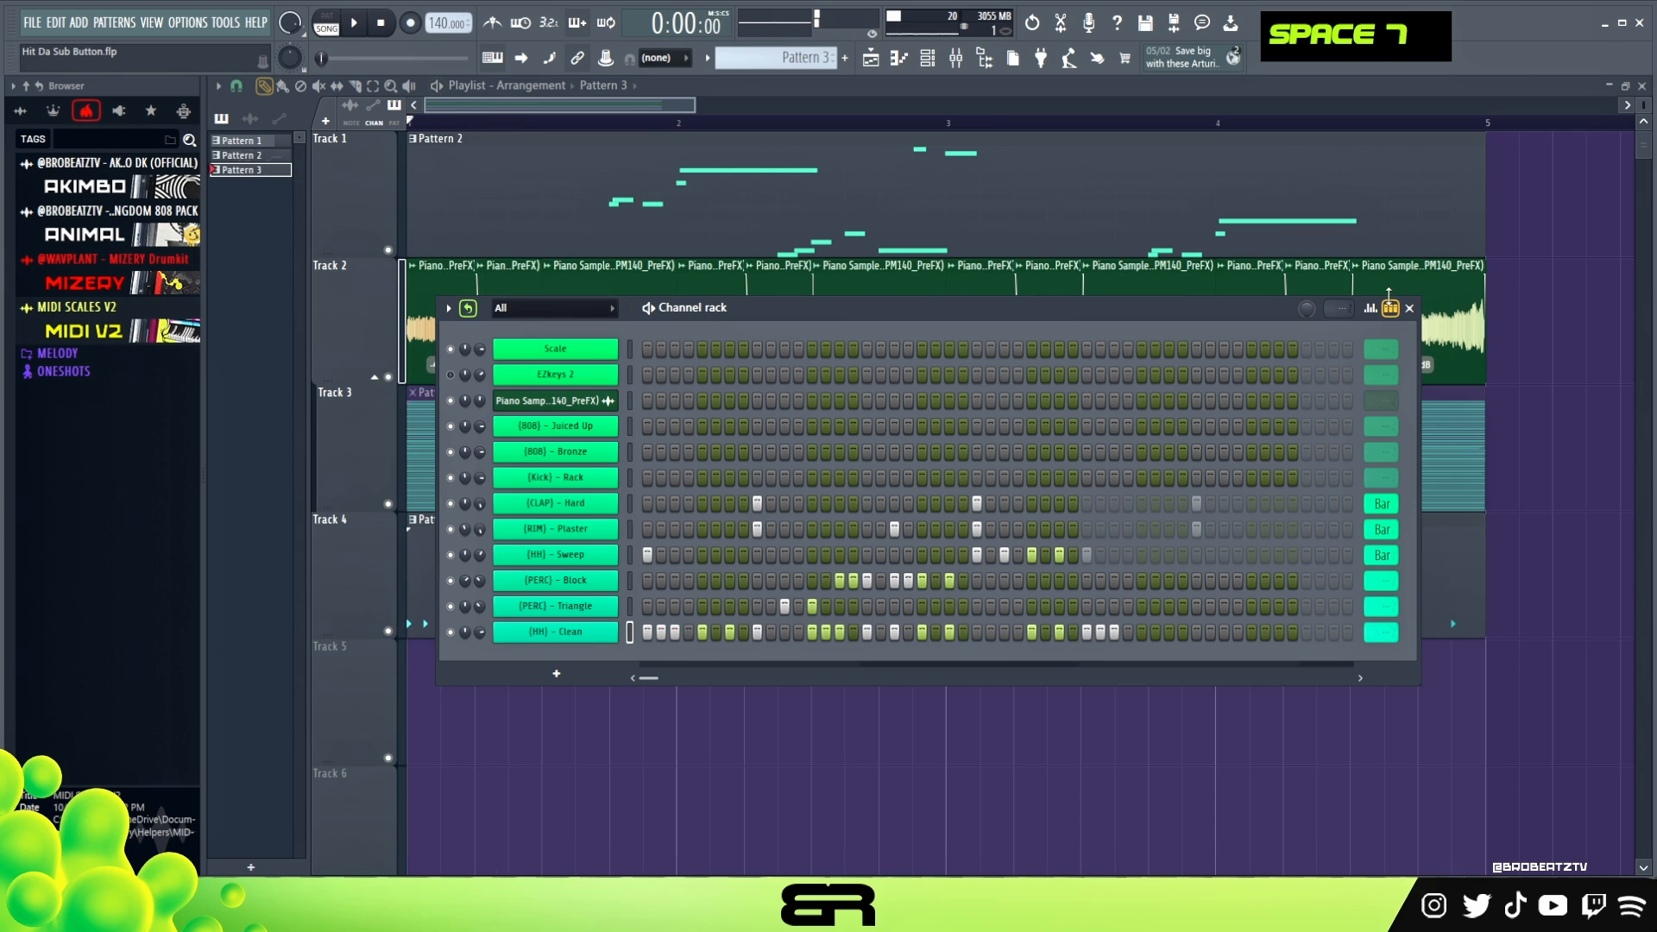
# - Lower the velocities of the [HH] - Clean hits on steps 29 and 31, making step 29 the quieter one
pyautogui.click(1372, 308)
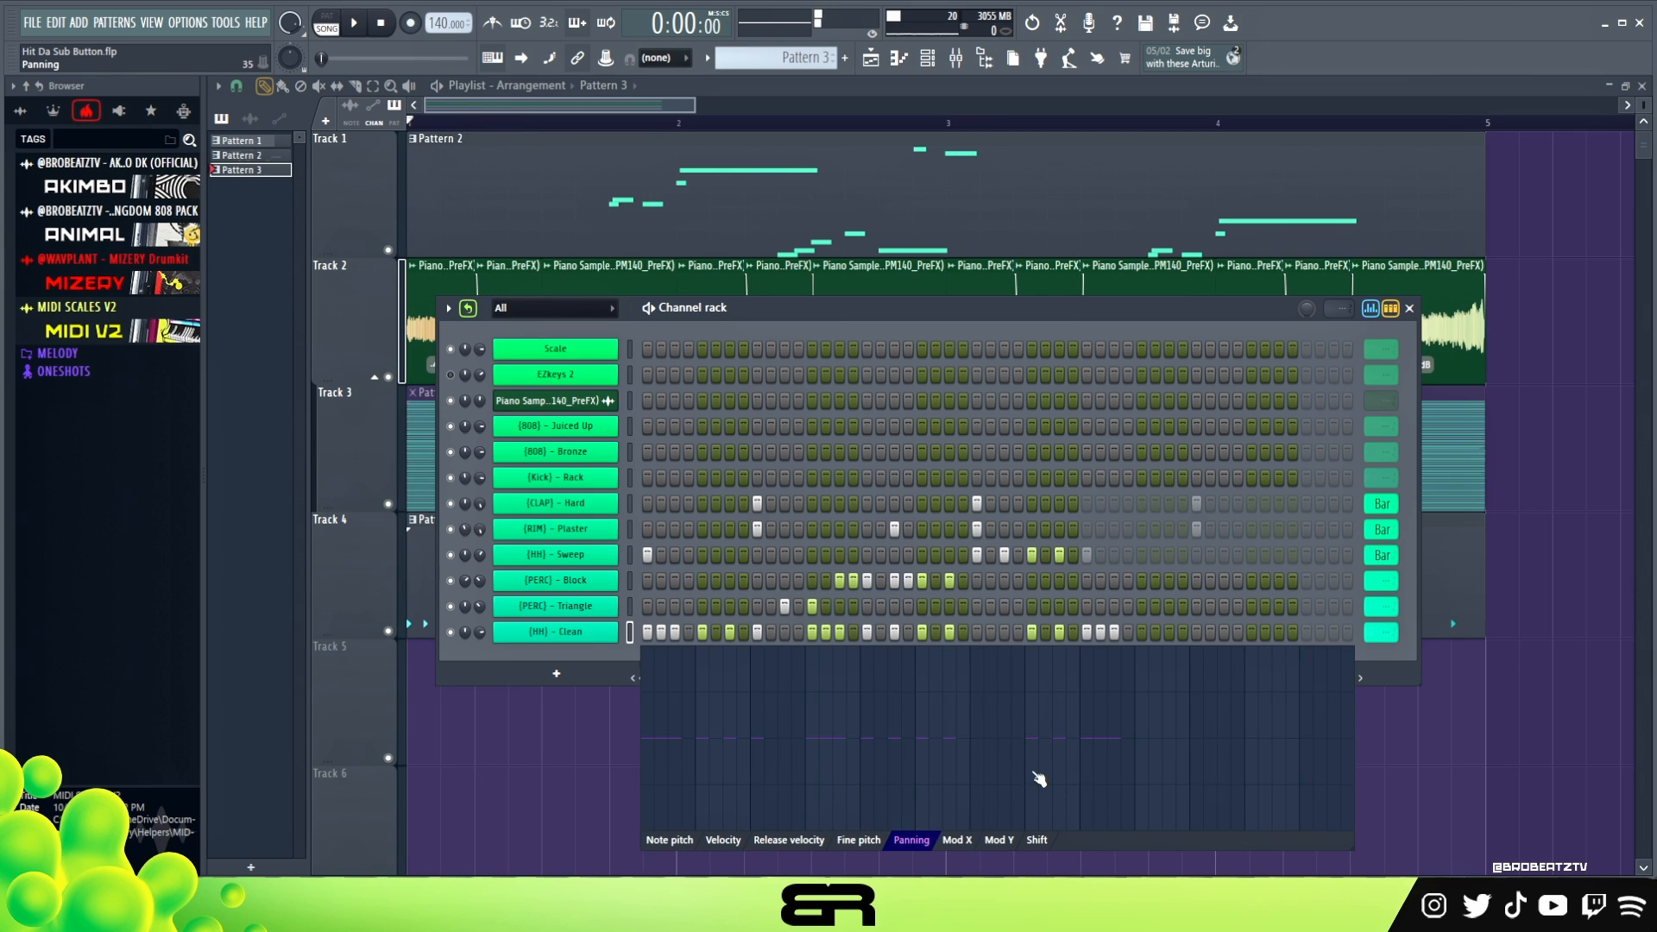
pyautogui.click(725, 840)
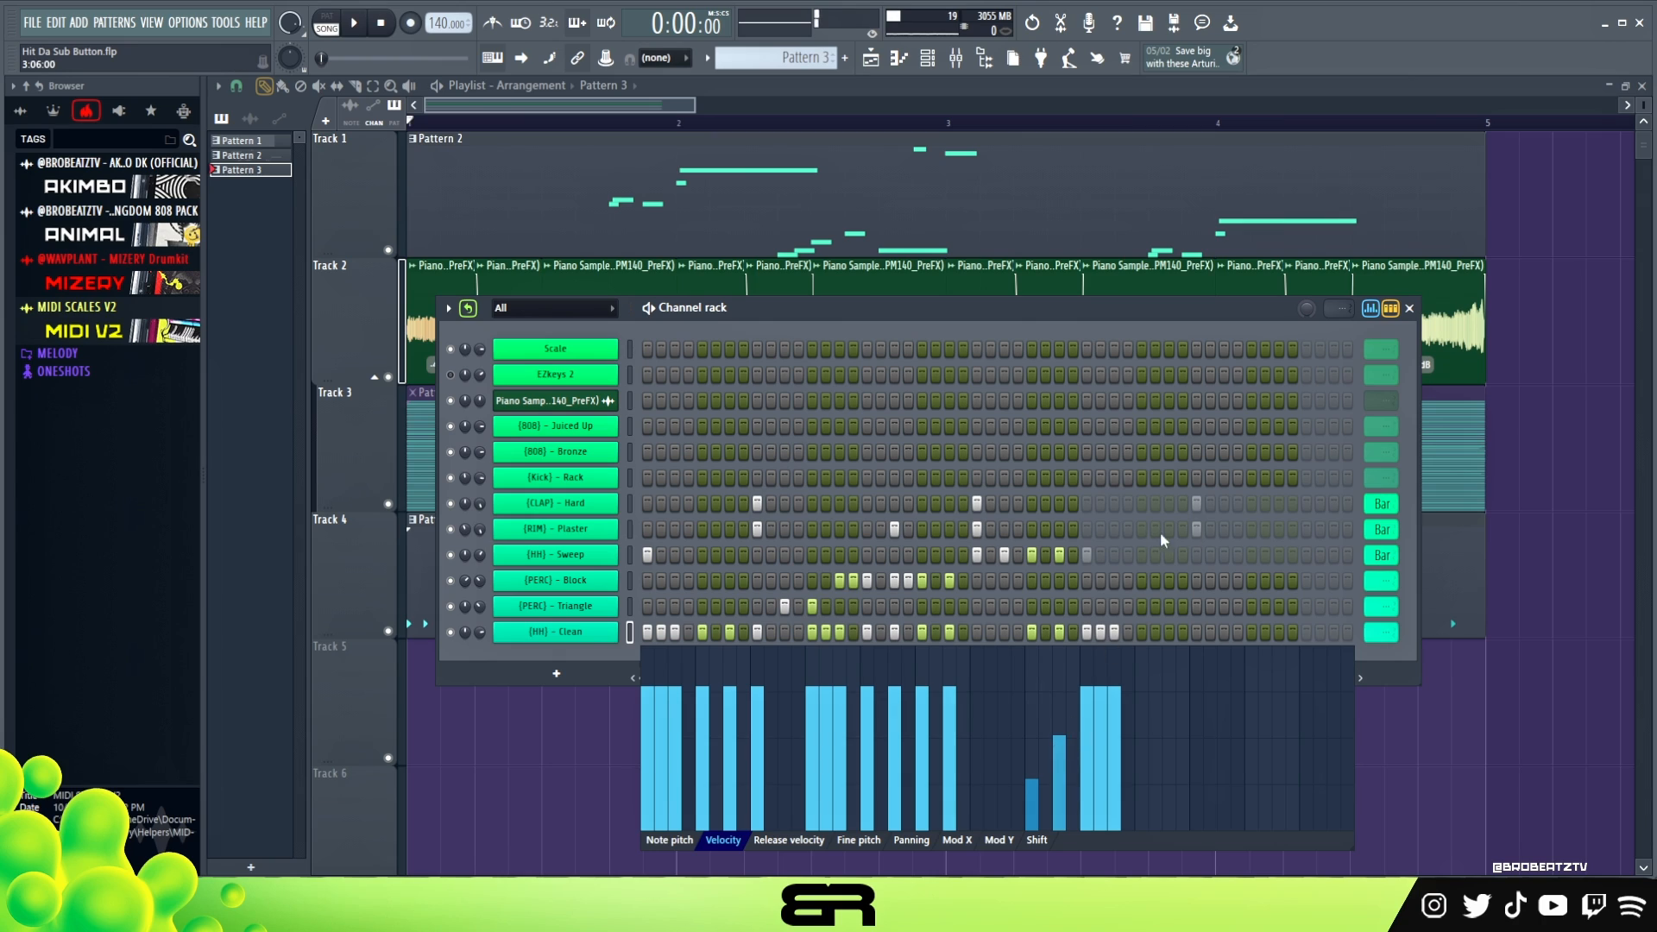
pyautogui.click(1371, 308)
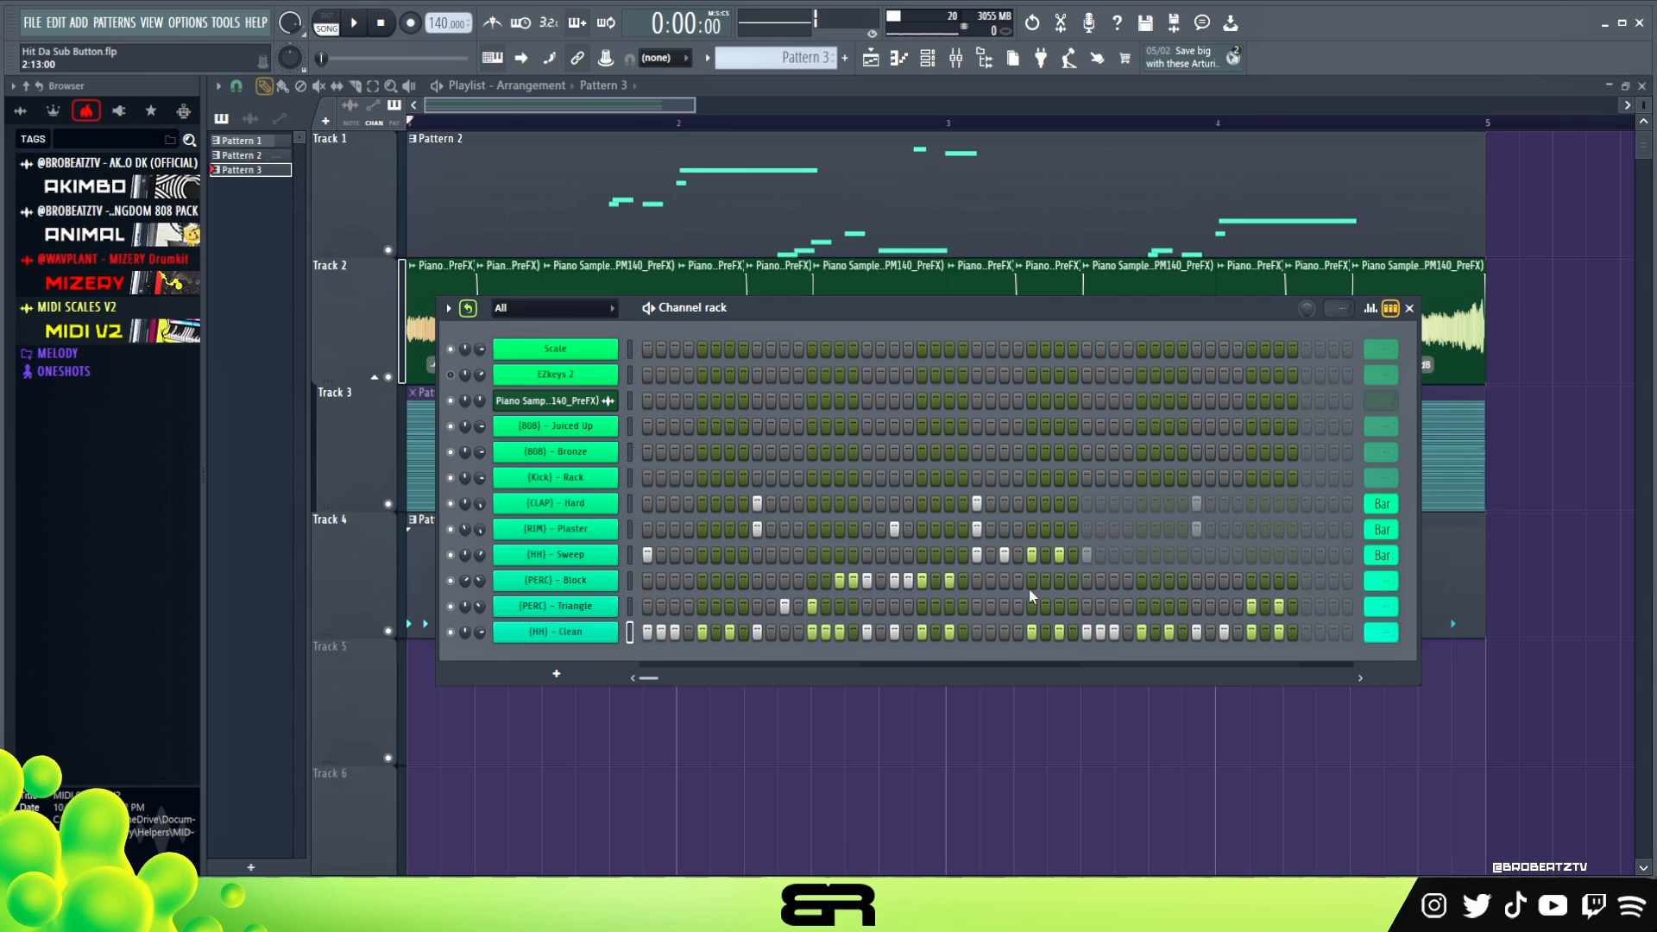
# - Play the beat and set the loop lengths of [PERC] - Block, [PERC] - Triangle and [HH] - Clean to Bar
pyautogui.press('space')
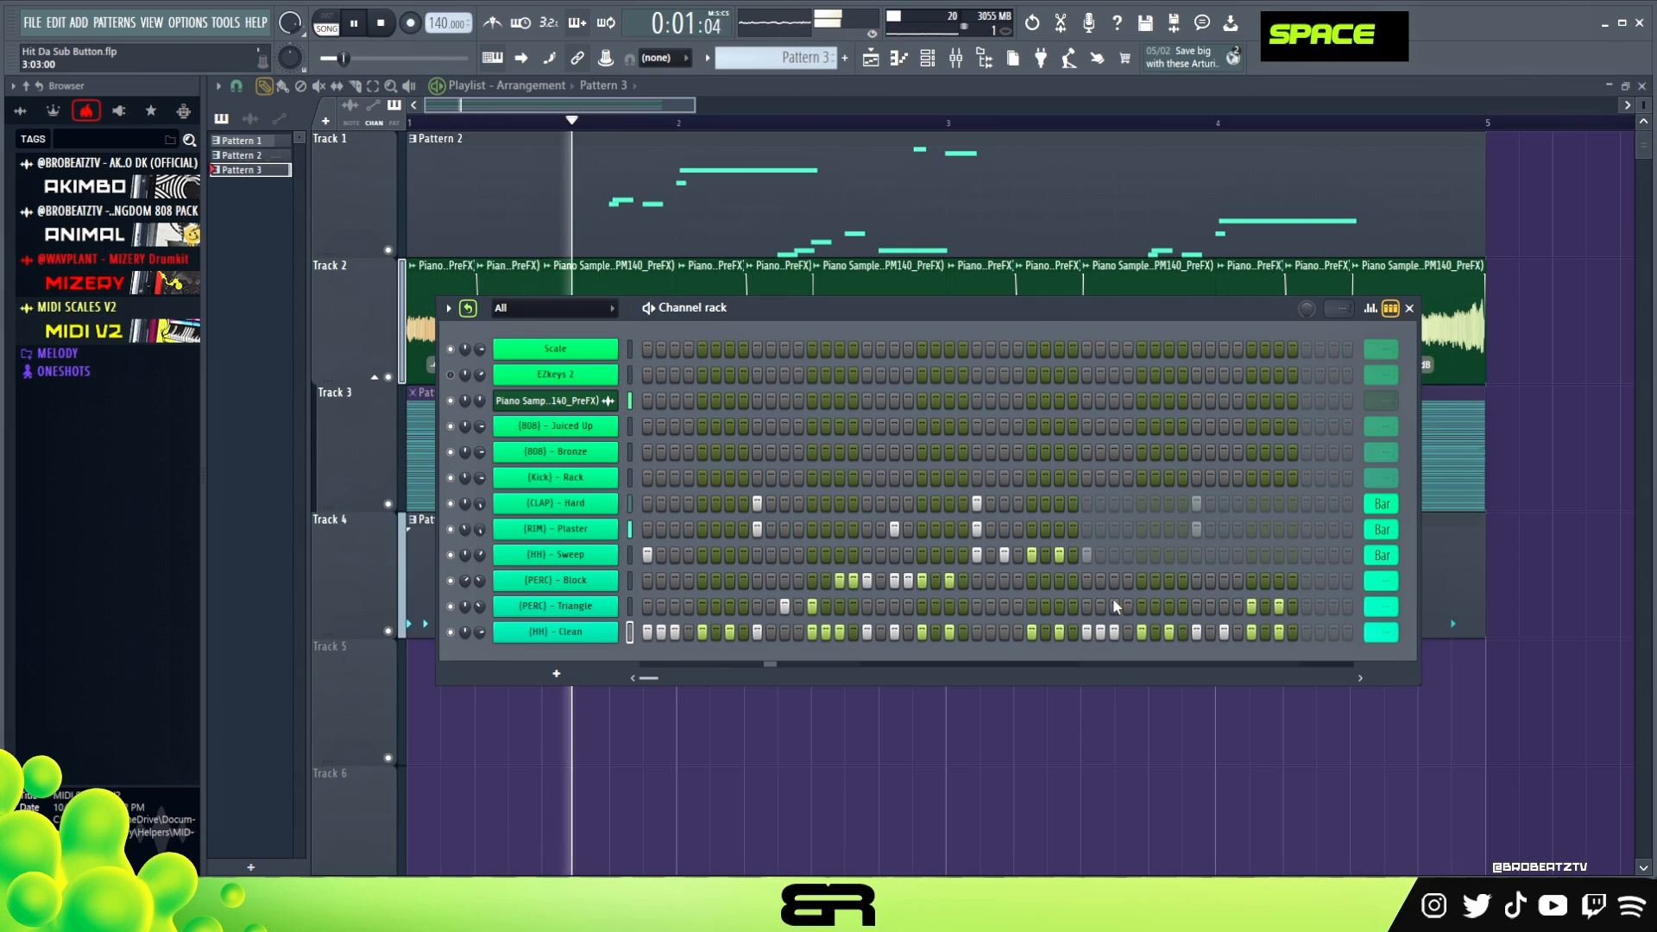
pyautogui.scroll(-2, 1340, 583)
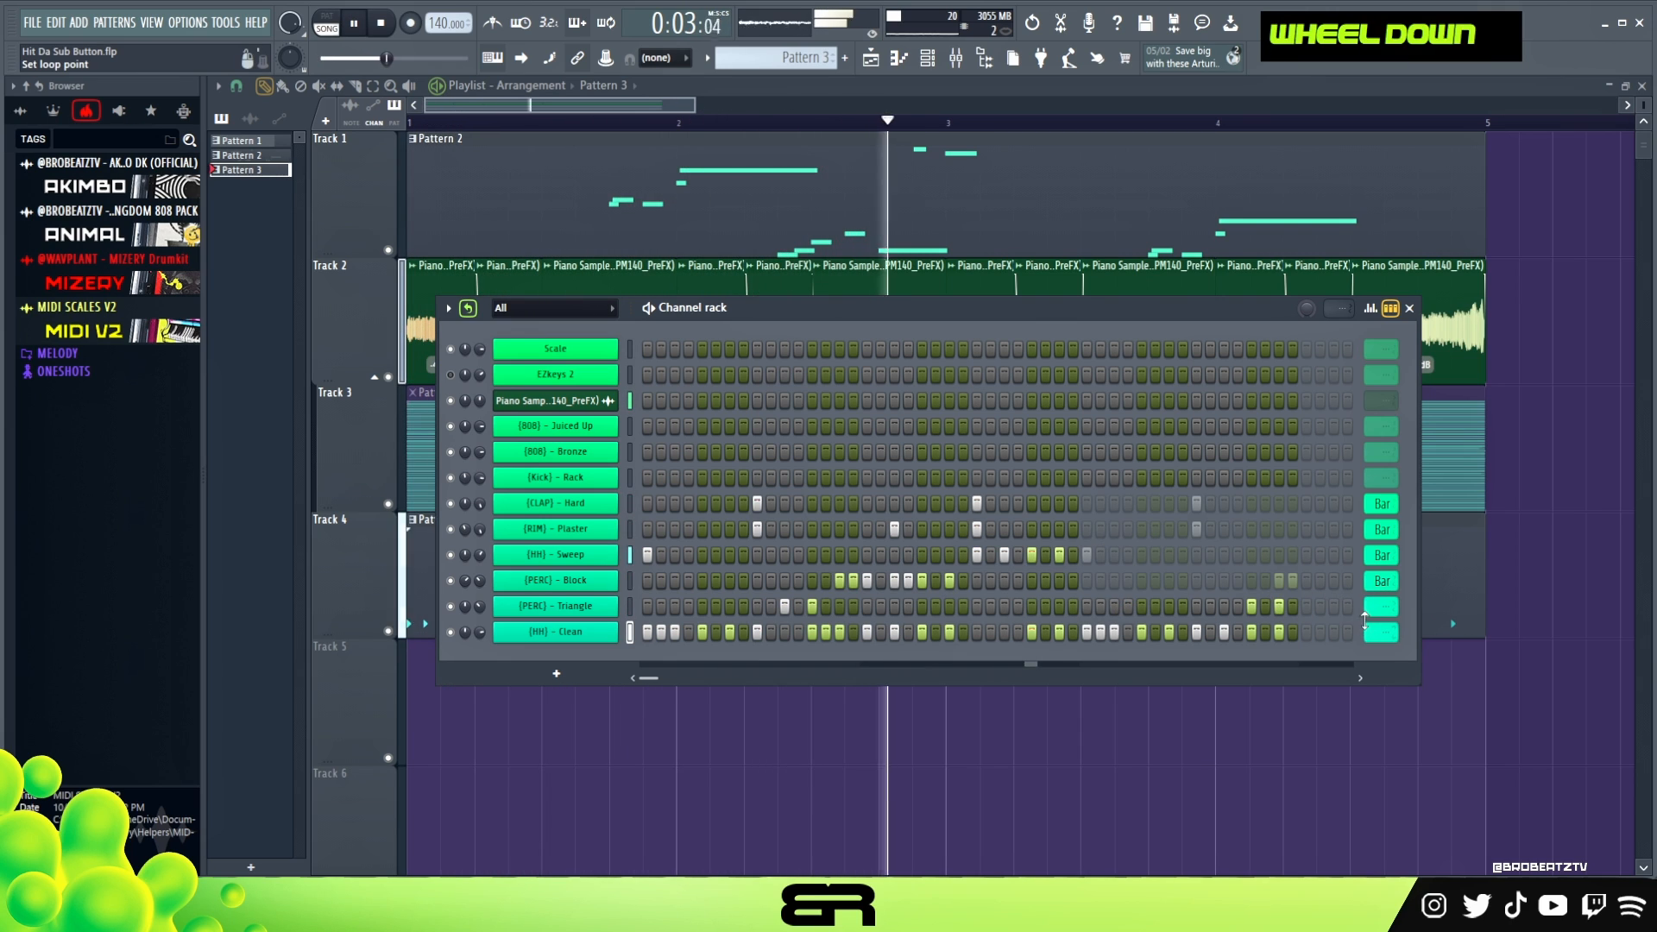
pyautogui.scroll(-1, 1372, 607)
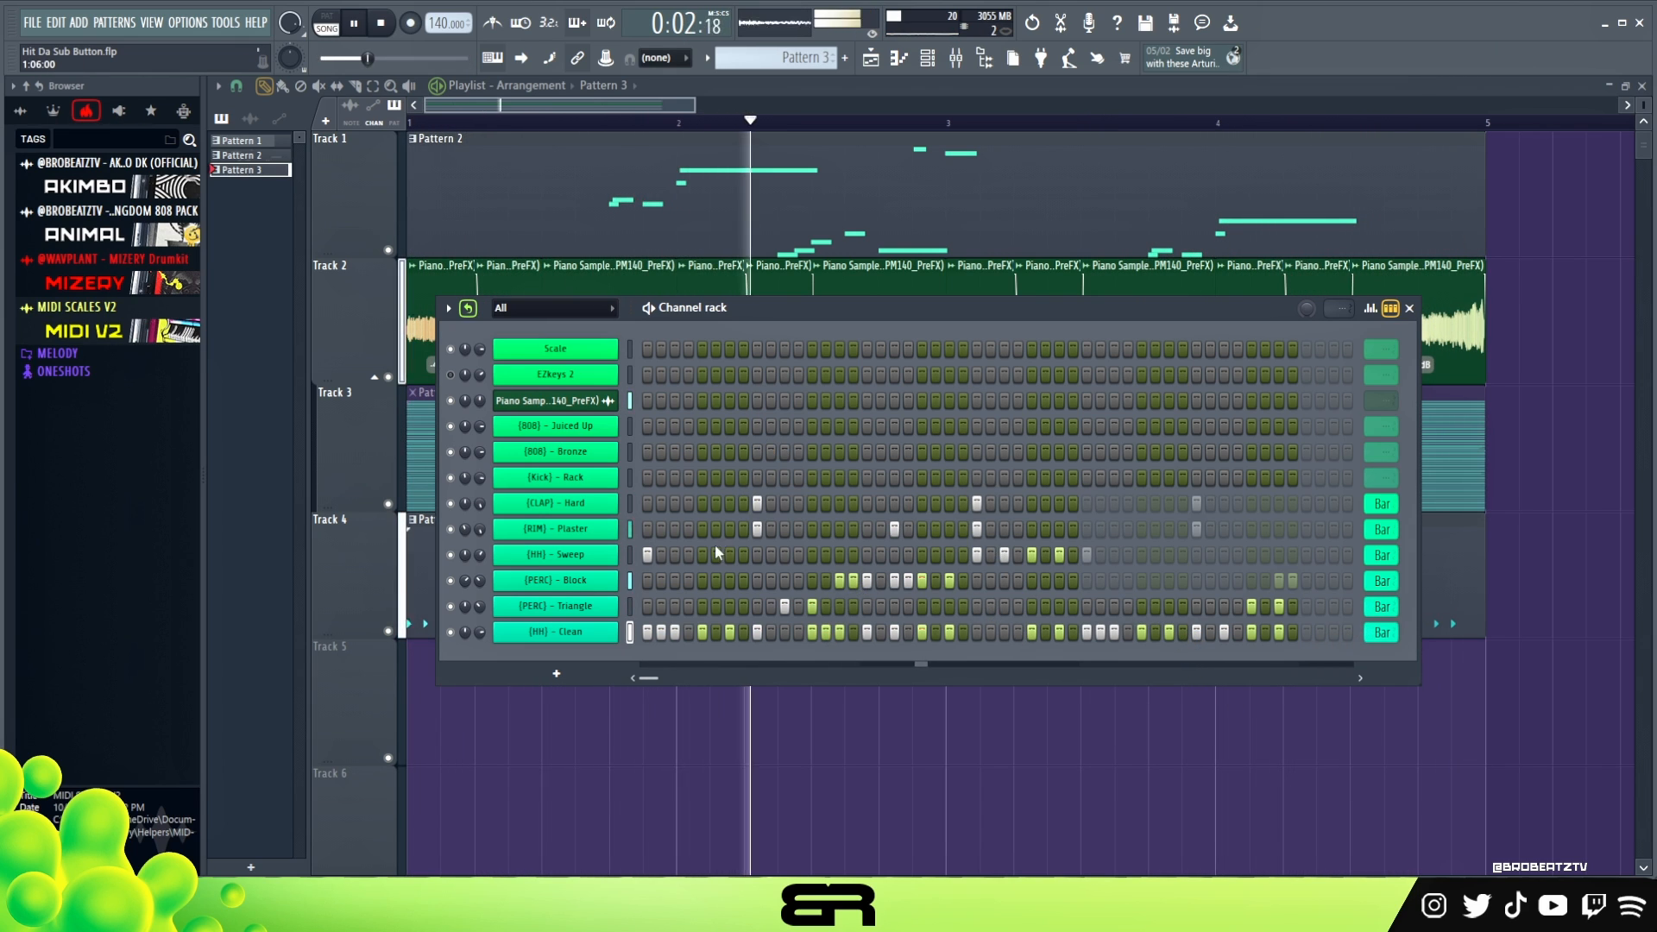
# - Try [Kick] - Rack hits on steps 1, 7 and 13 against the playing beat, and clear them
pyautogui.click(648, 477)
pyautogui.press('space')
pyautogui.press('space')
pyautogui.click(731, 477)
pyautogui.click(812, 478)
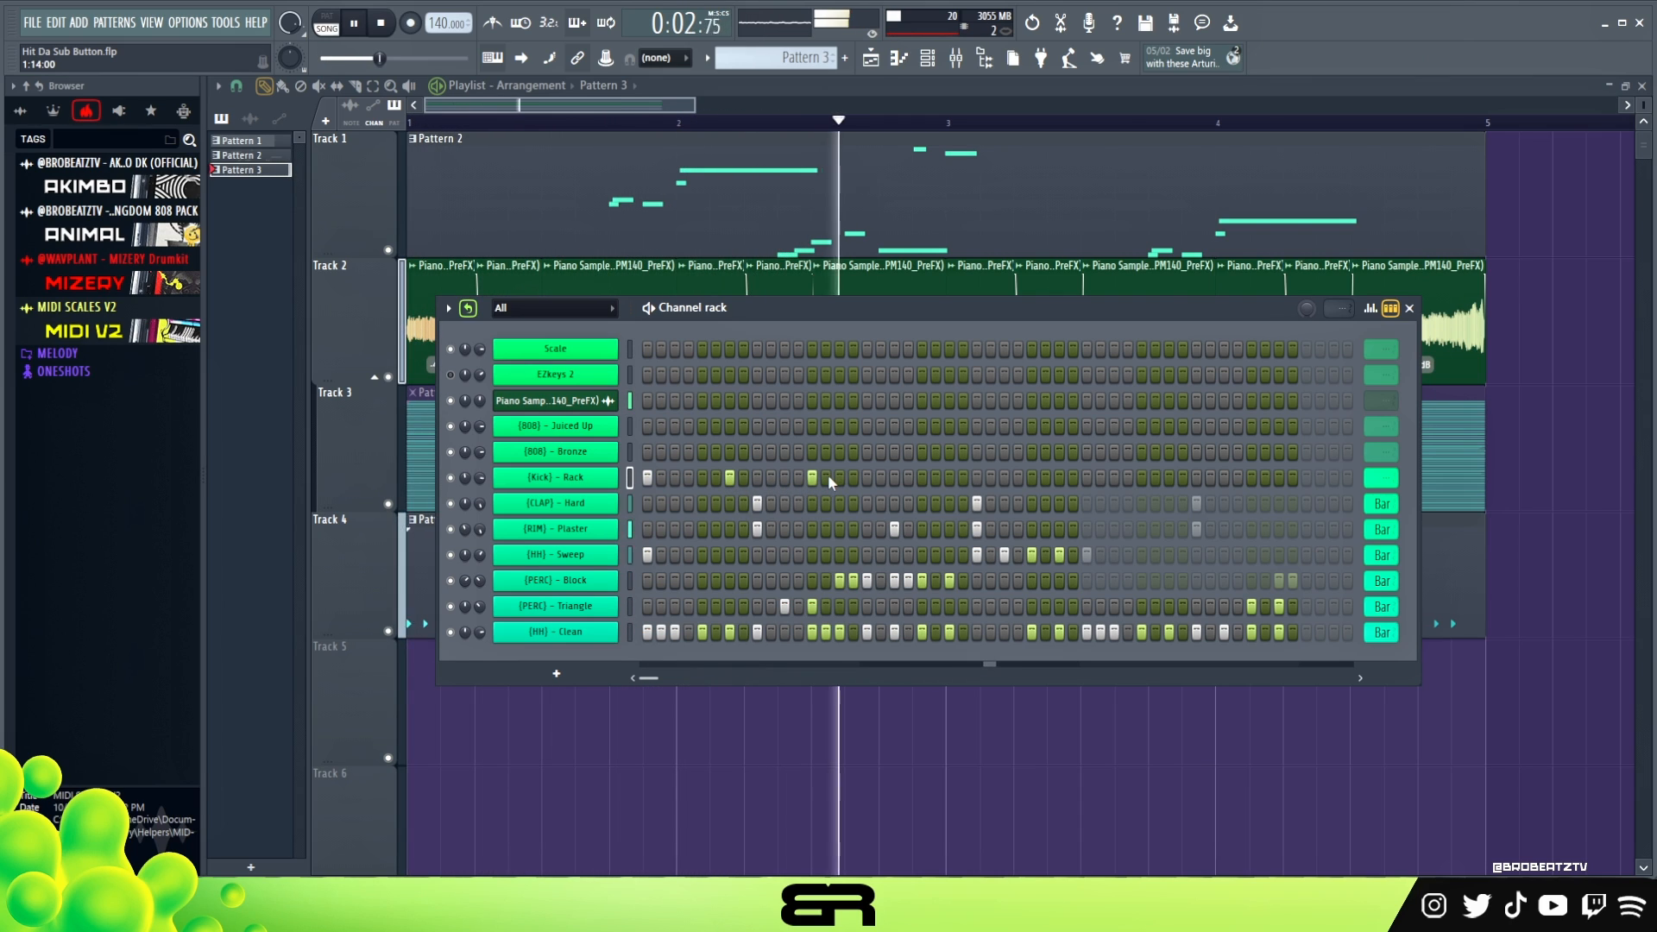
pyautogui.press('space')
pyautogui.rightClick(826, 475)
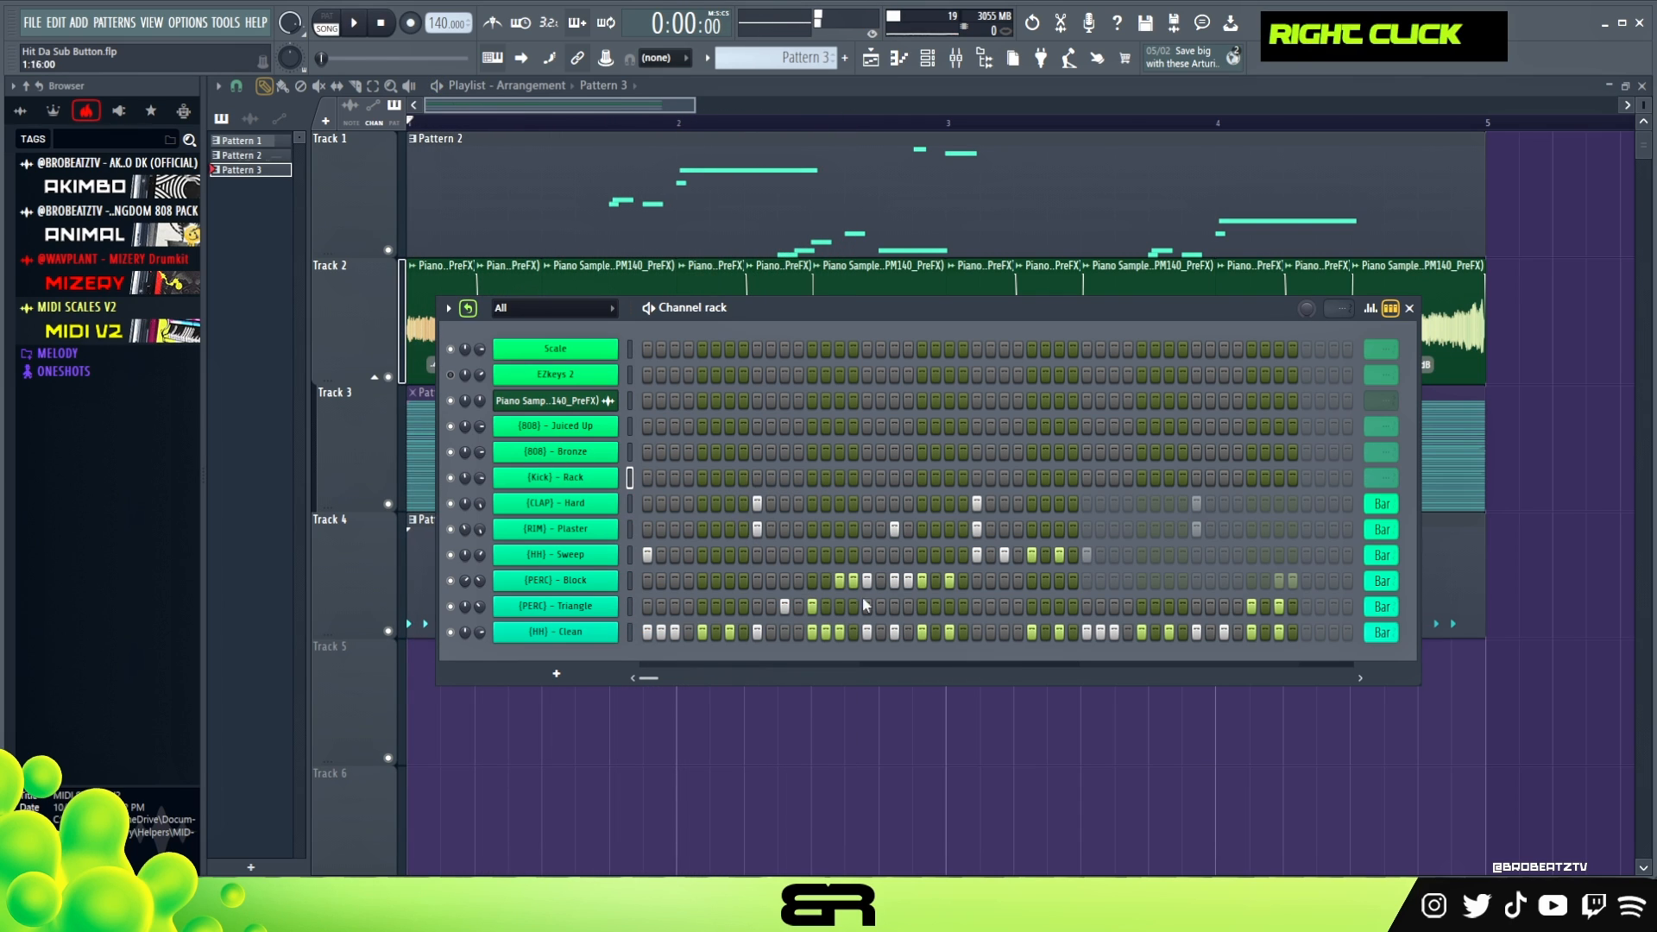
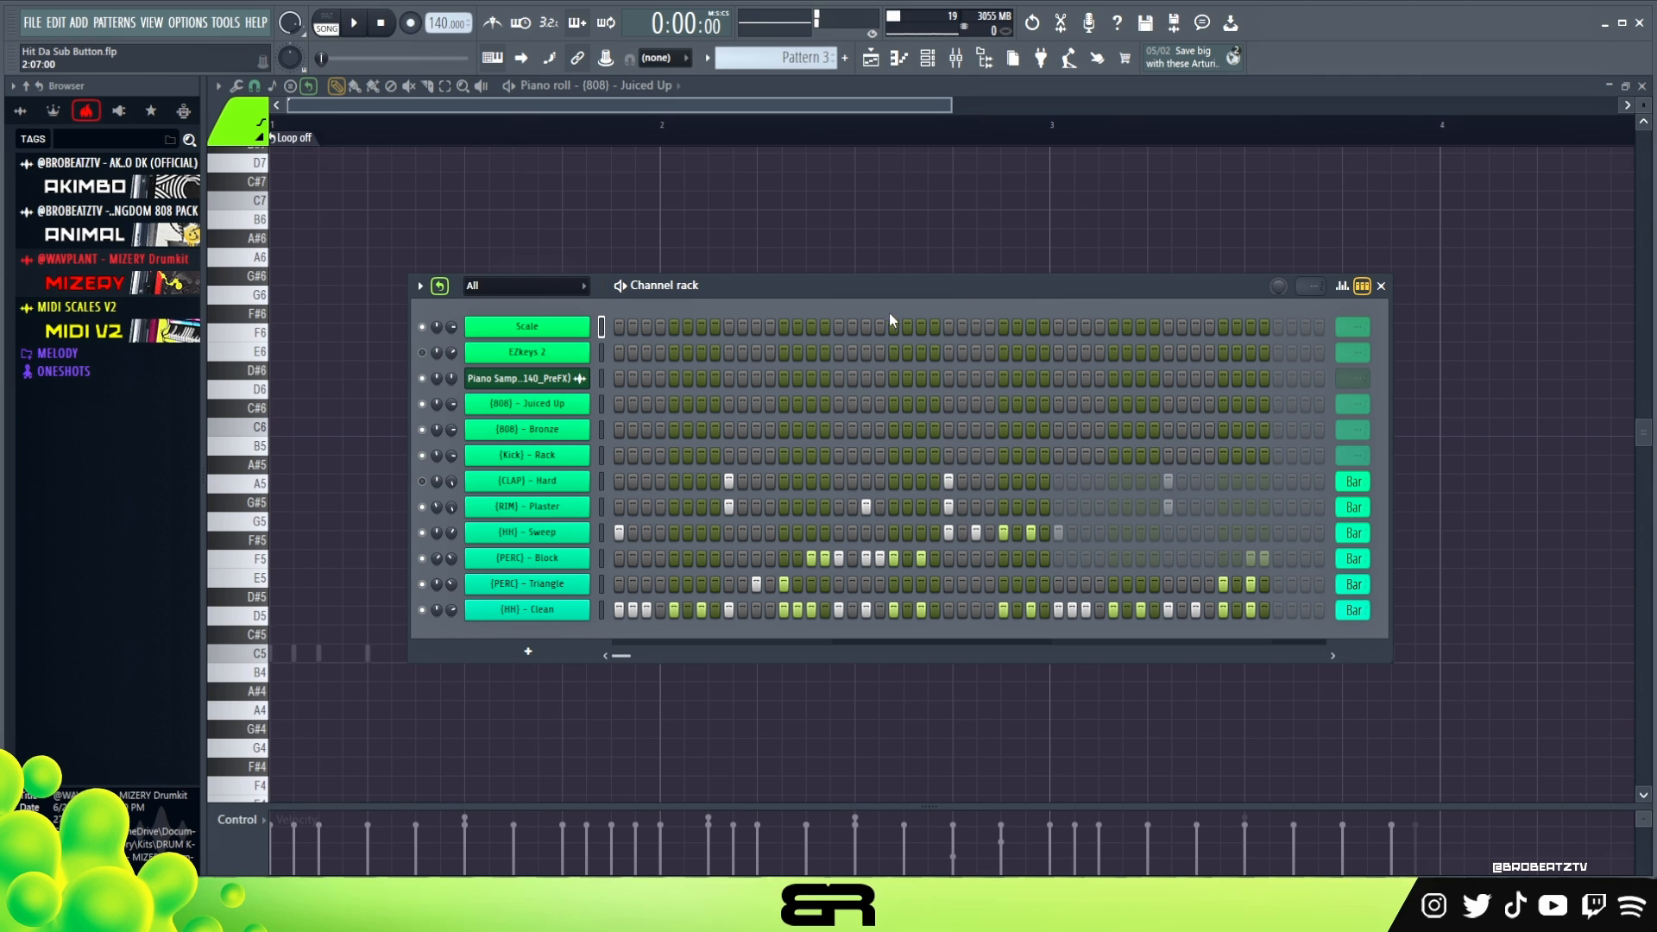
# - Try a short F5 note in the {808} - Juiced Up piano roll, transpose it up to C#6 and delete it
pyautogui.doubleClick(537, 378)
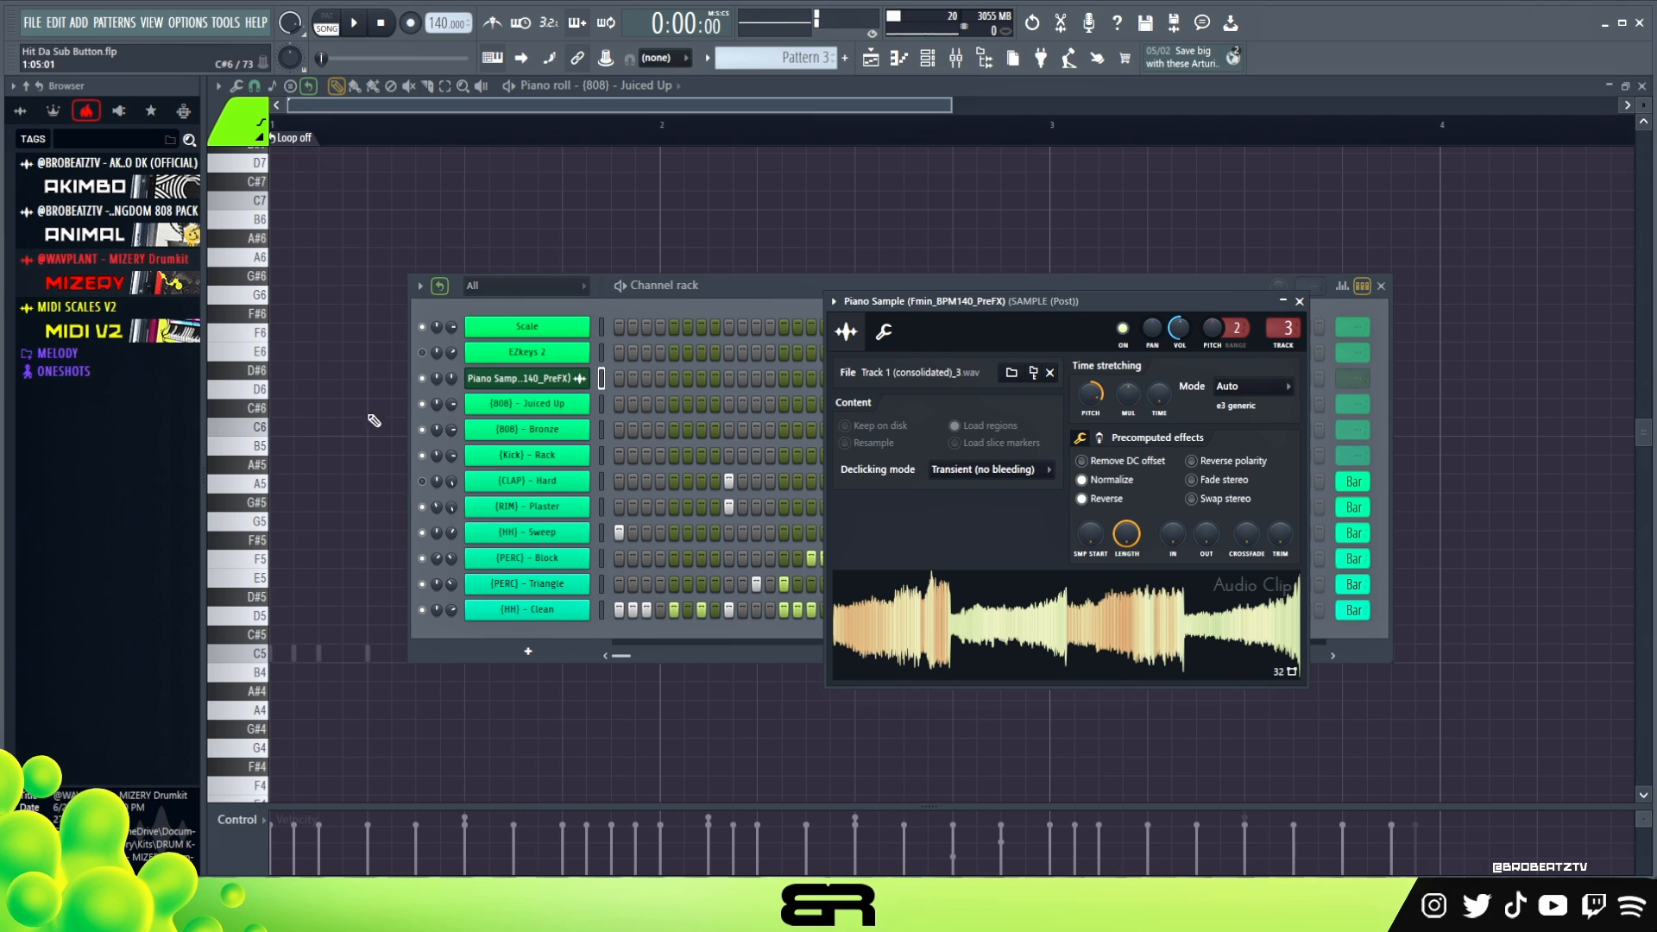
pyautogui.rightClick(323, 522)
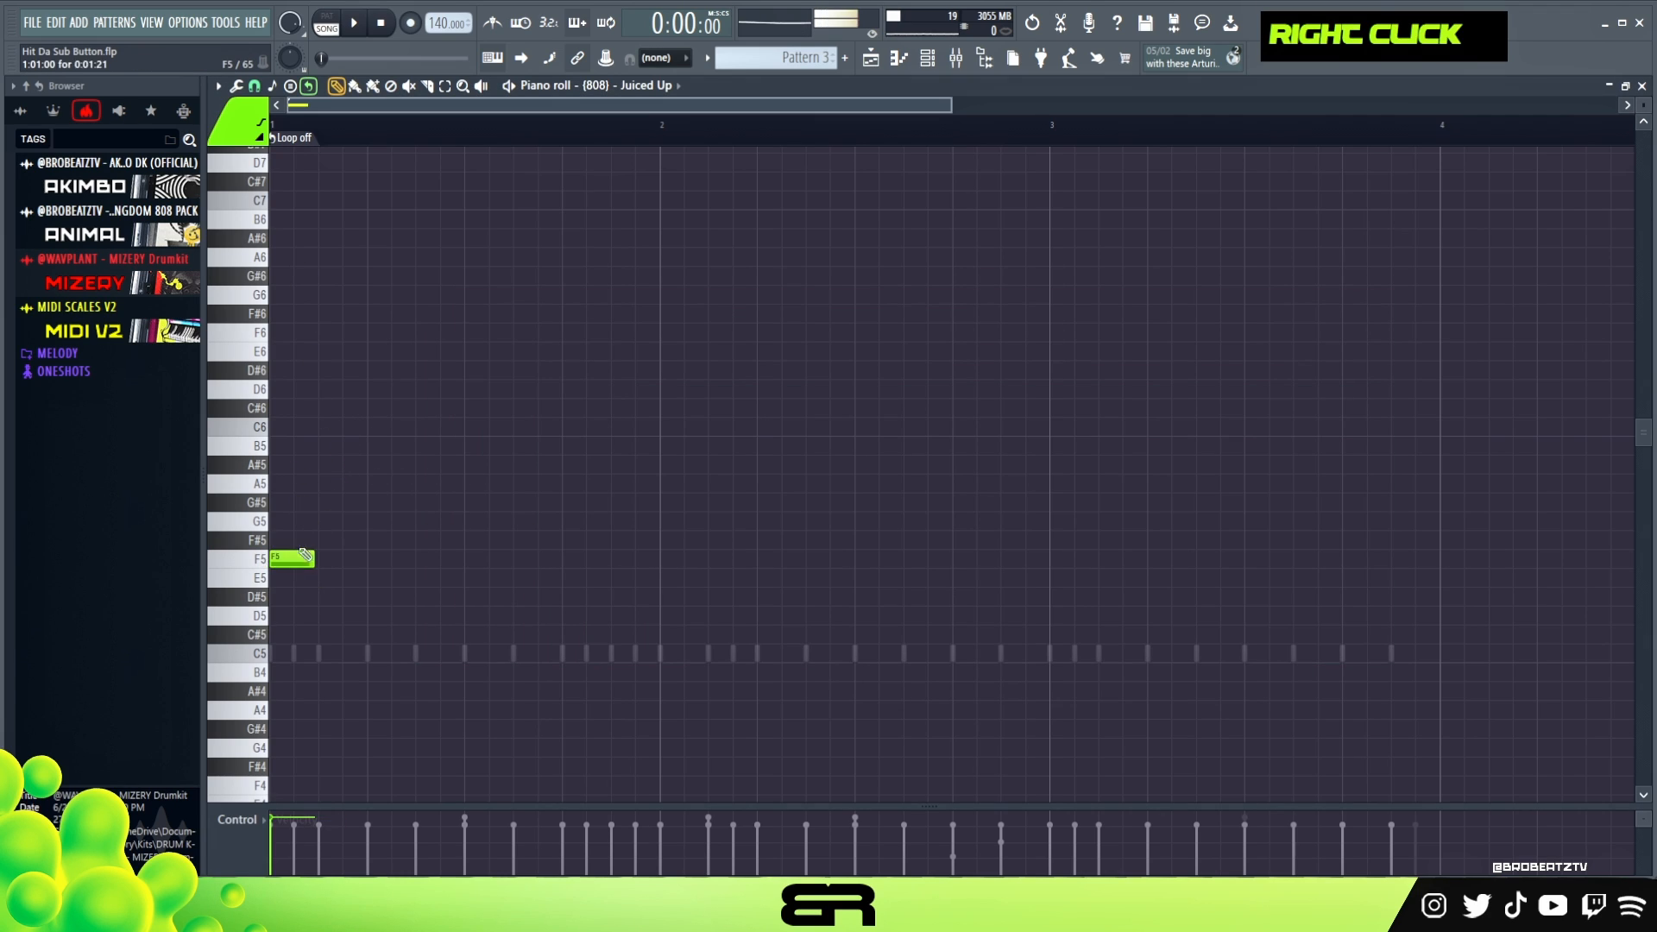
pyautogui.keyDown('ctrl'); pyautogui.click(295, 557); pyautogui.keyUp('ctrl')
pyautogui.hotkey('shift', 'Up')
pyautogui.hotkey('shift', 'Up')
pyautogui.hotkey('shift', 'Up')
pyautogui.hotkey('shift', 'Up')
pyautogui.hotkey('shift', 'Up')
pyautogui.hotkey('shift', 'Up')
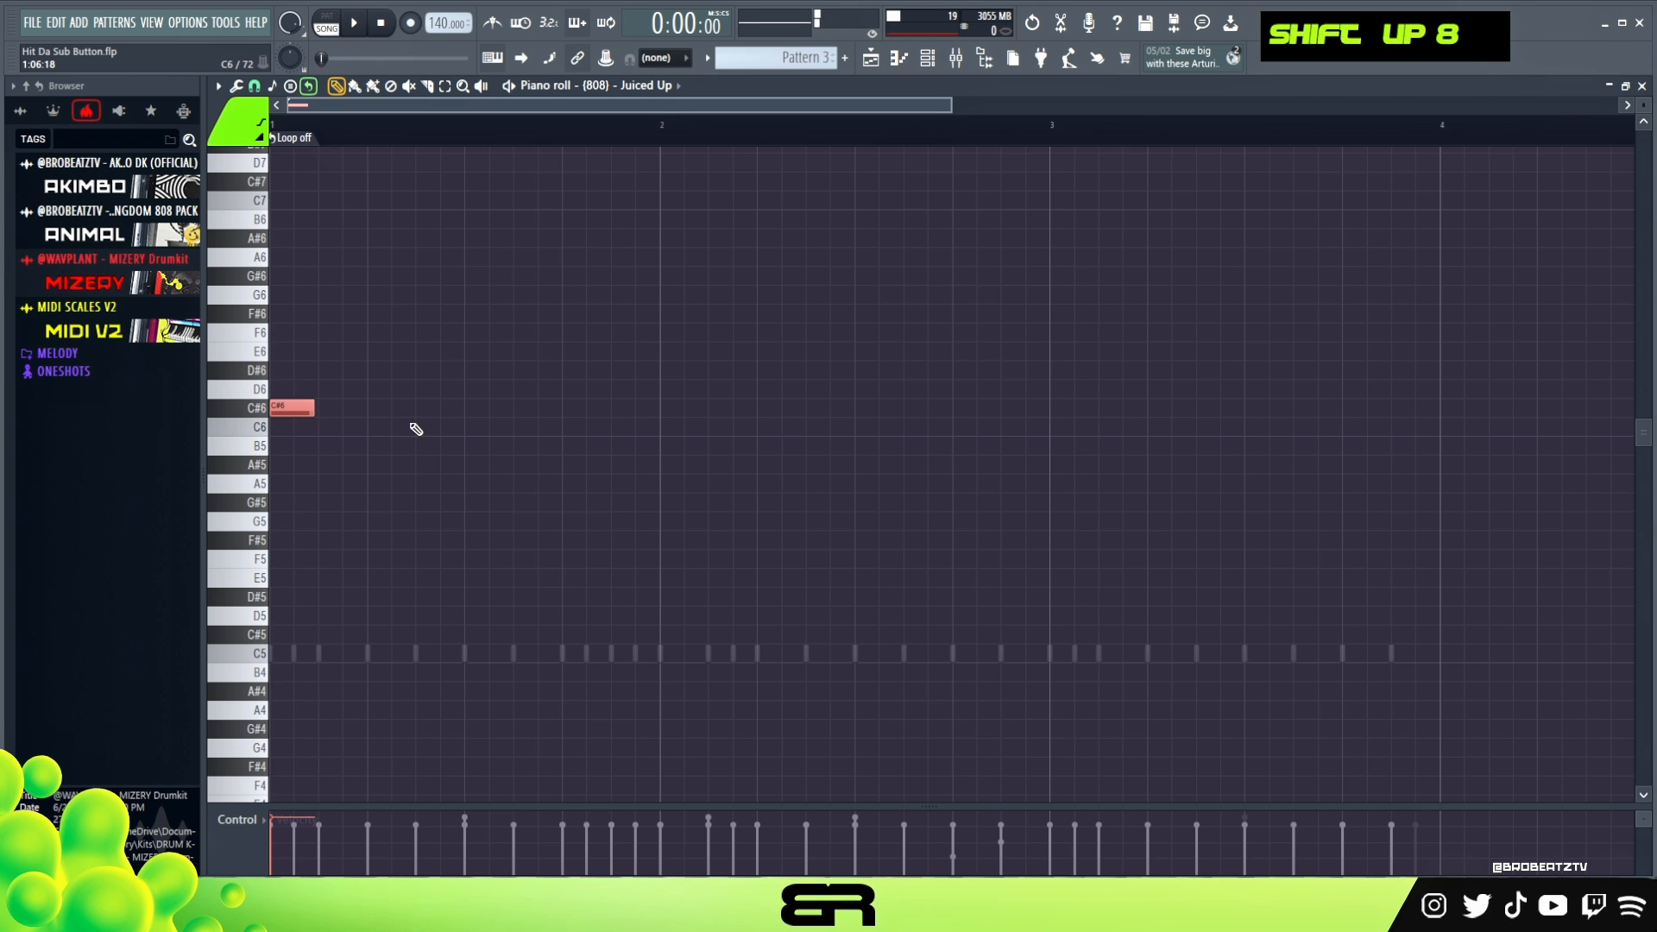
pyautogui.rightClick(290, 407)
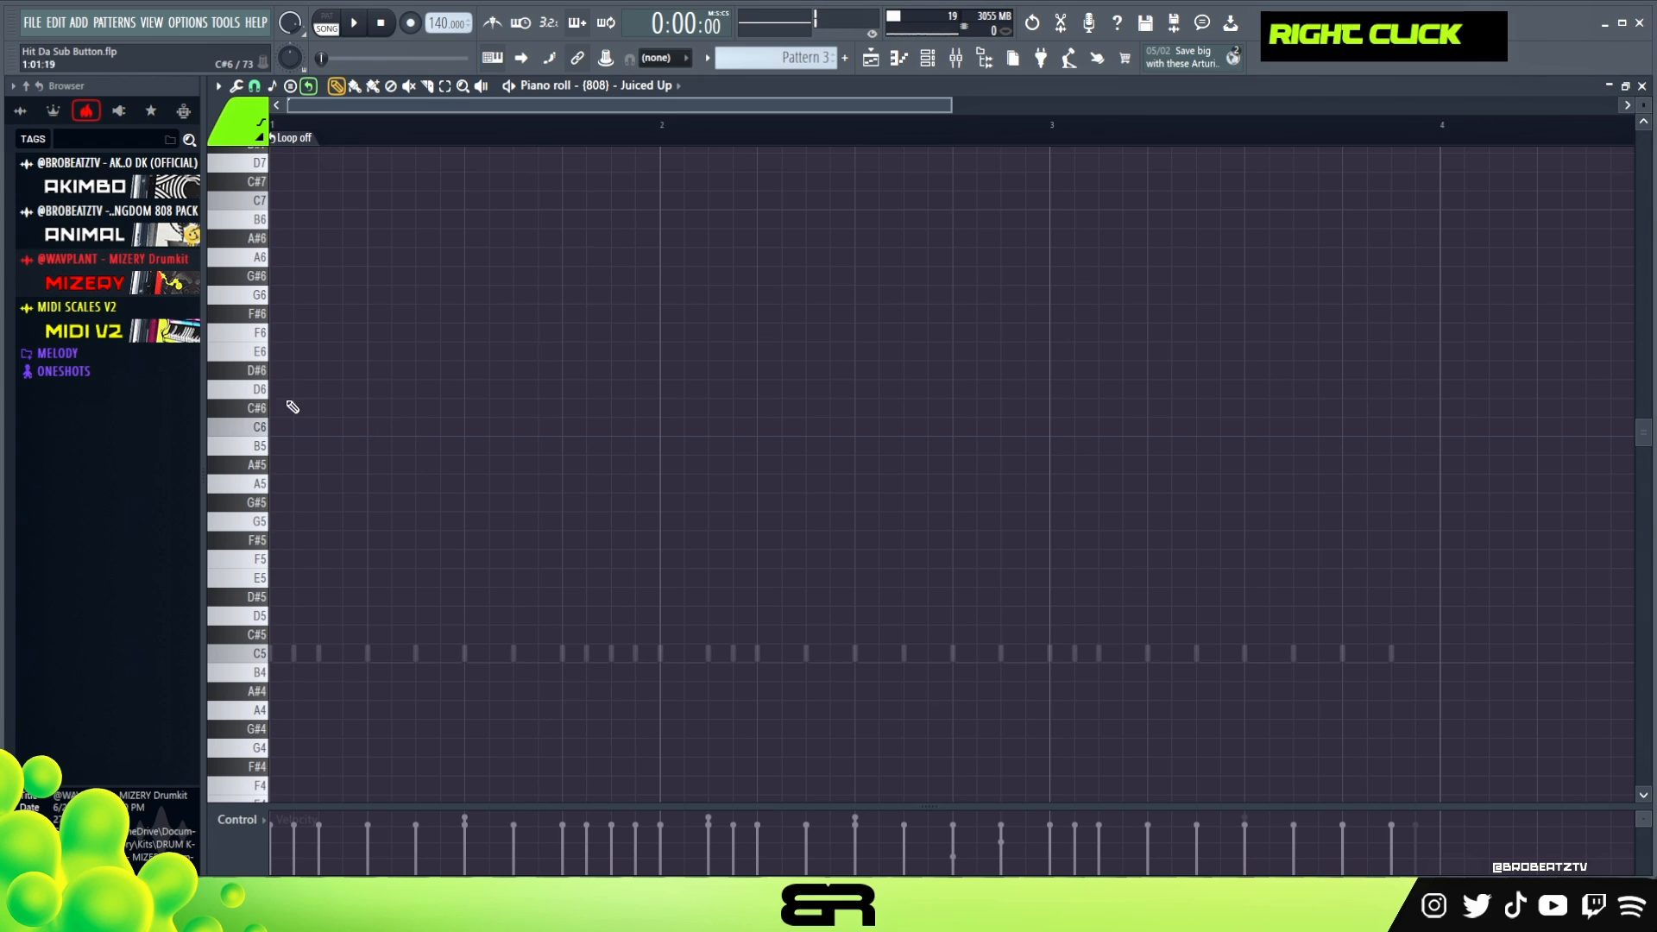
# - Load the C# Minor (Aeo) scale from the MIDI Scales V2 Major folder onto the Scale channel
pyautogui.click(76, 307)
pyautogui.click(71, 372)
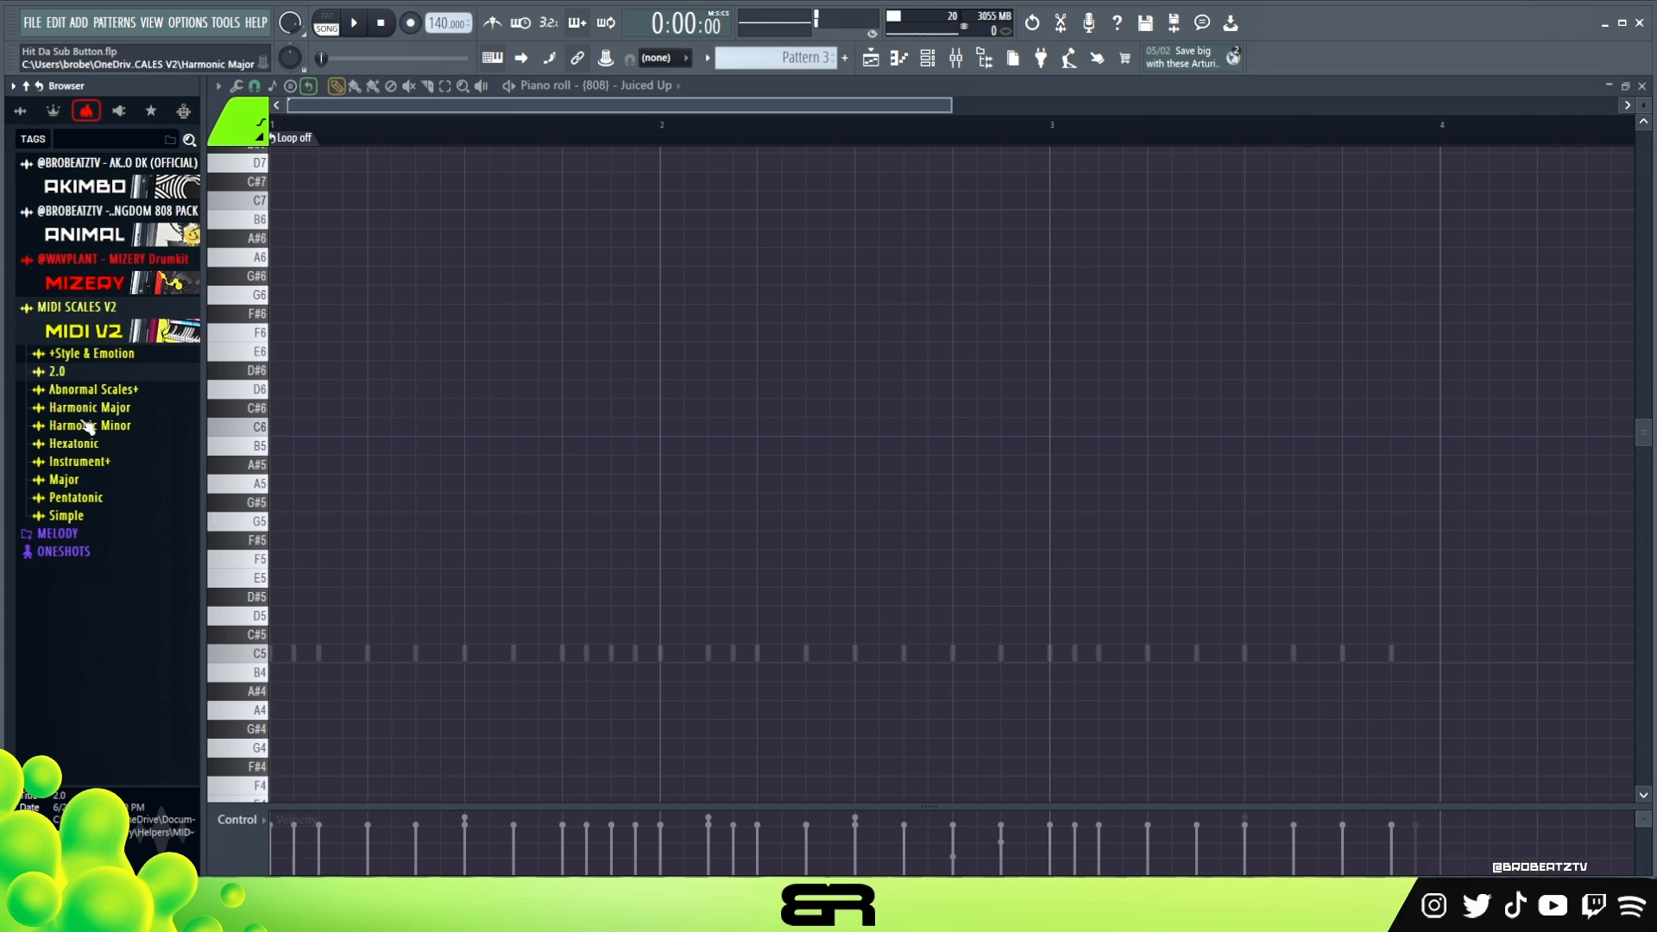
pyautogui.click(64, 480)
pyautogui.click(930, 59)
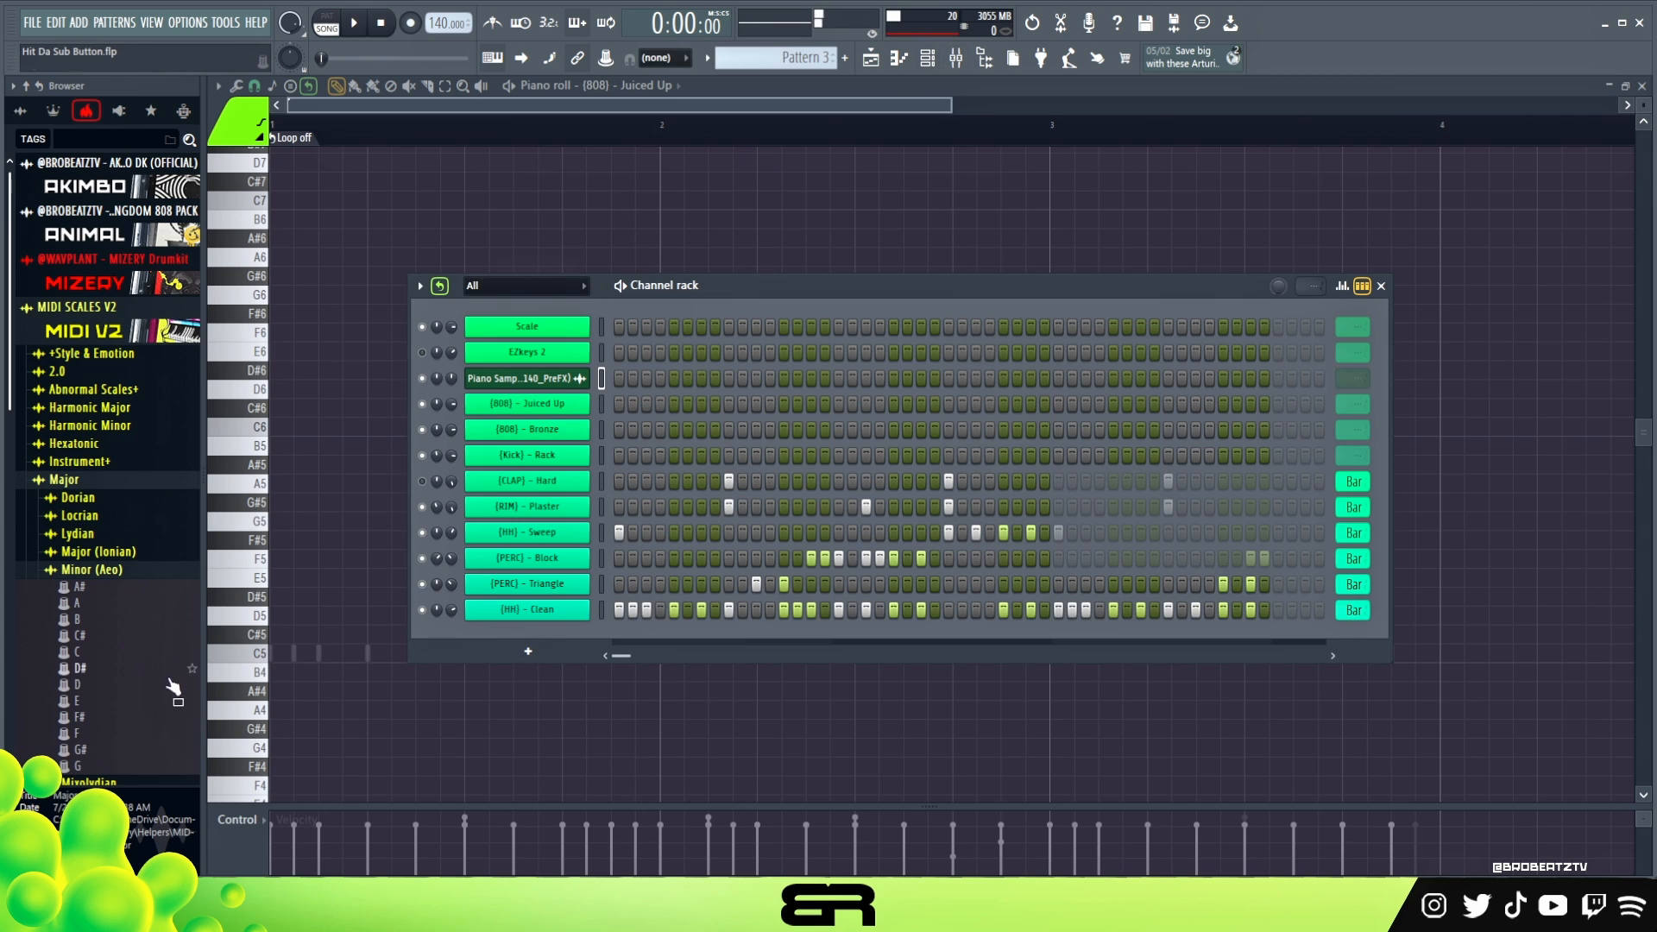
pyautogui.scroll(-2, 79, 565)
pyautogui.moveTo(73, 540); pyautogui.dragTo(104, 544)
pyautogui.moveTo(377, 383); pyautogui.dragTo(535, 337)
pyautogui.click(954, 529)
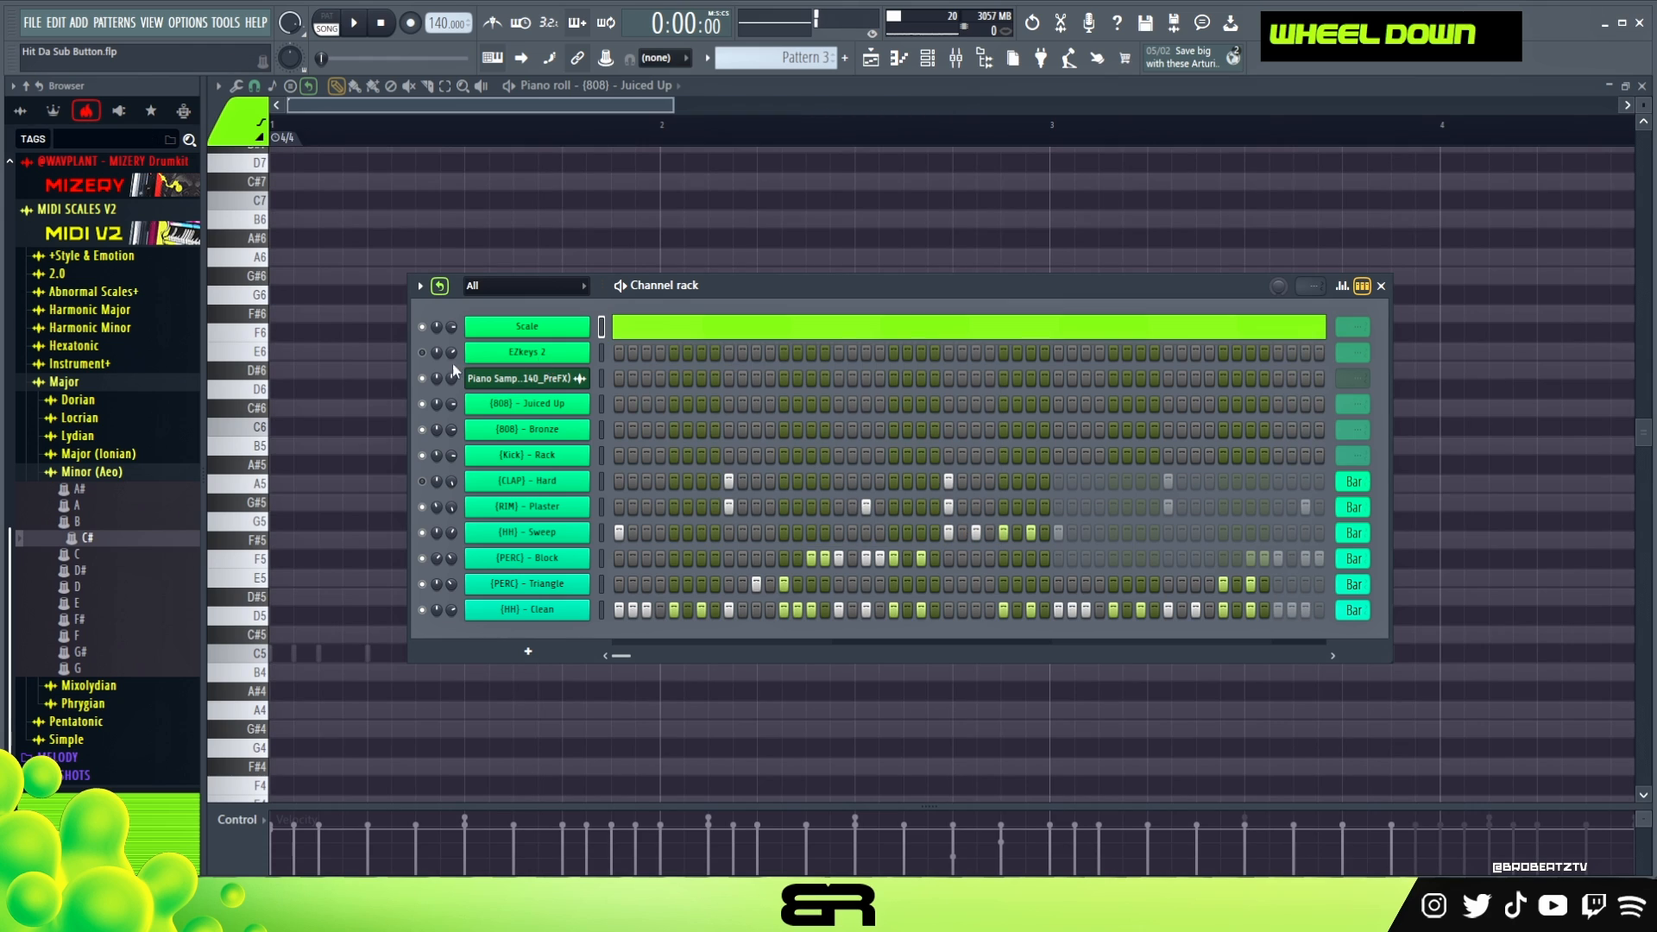
# - In the {808} - Juiced Up piano roll, audition pitches against the beat and place F#6 on step 1 and C#6 on step 13 of bar 1
pyautogui.rightClick(501, 403)
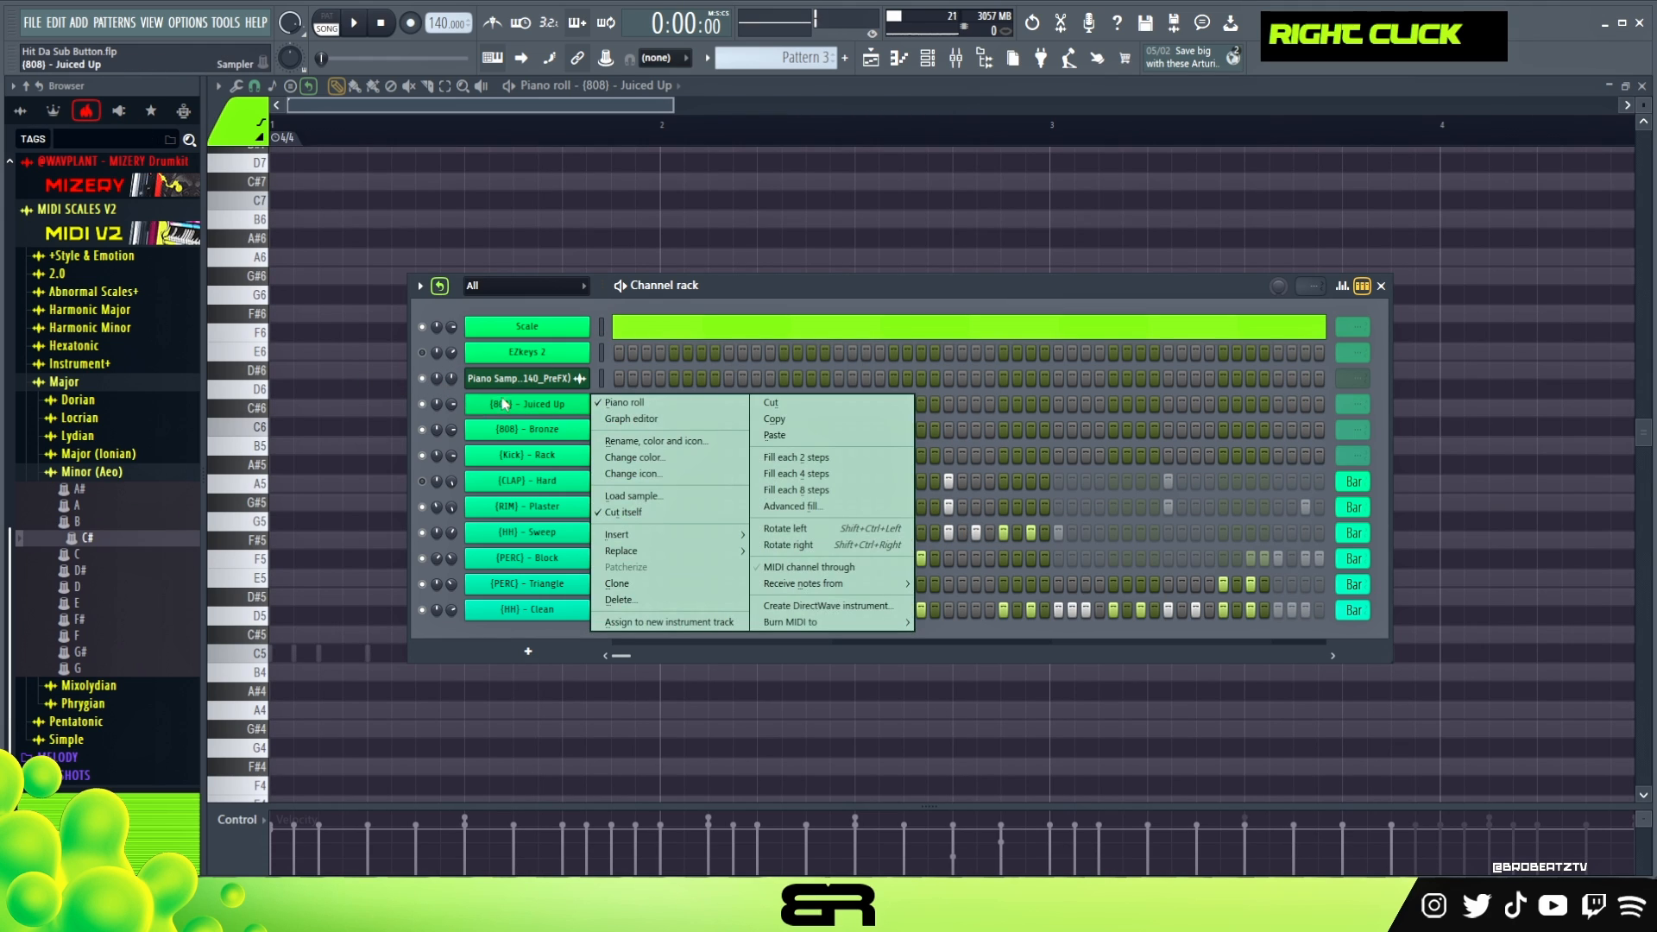
pyautogui.click(627, 404)
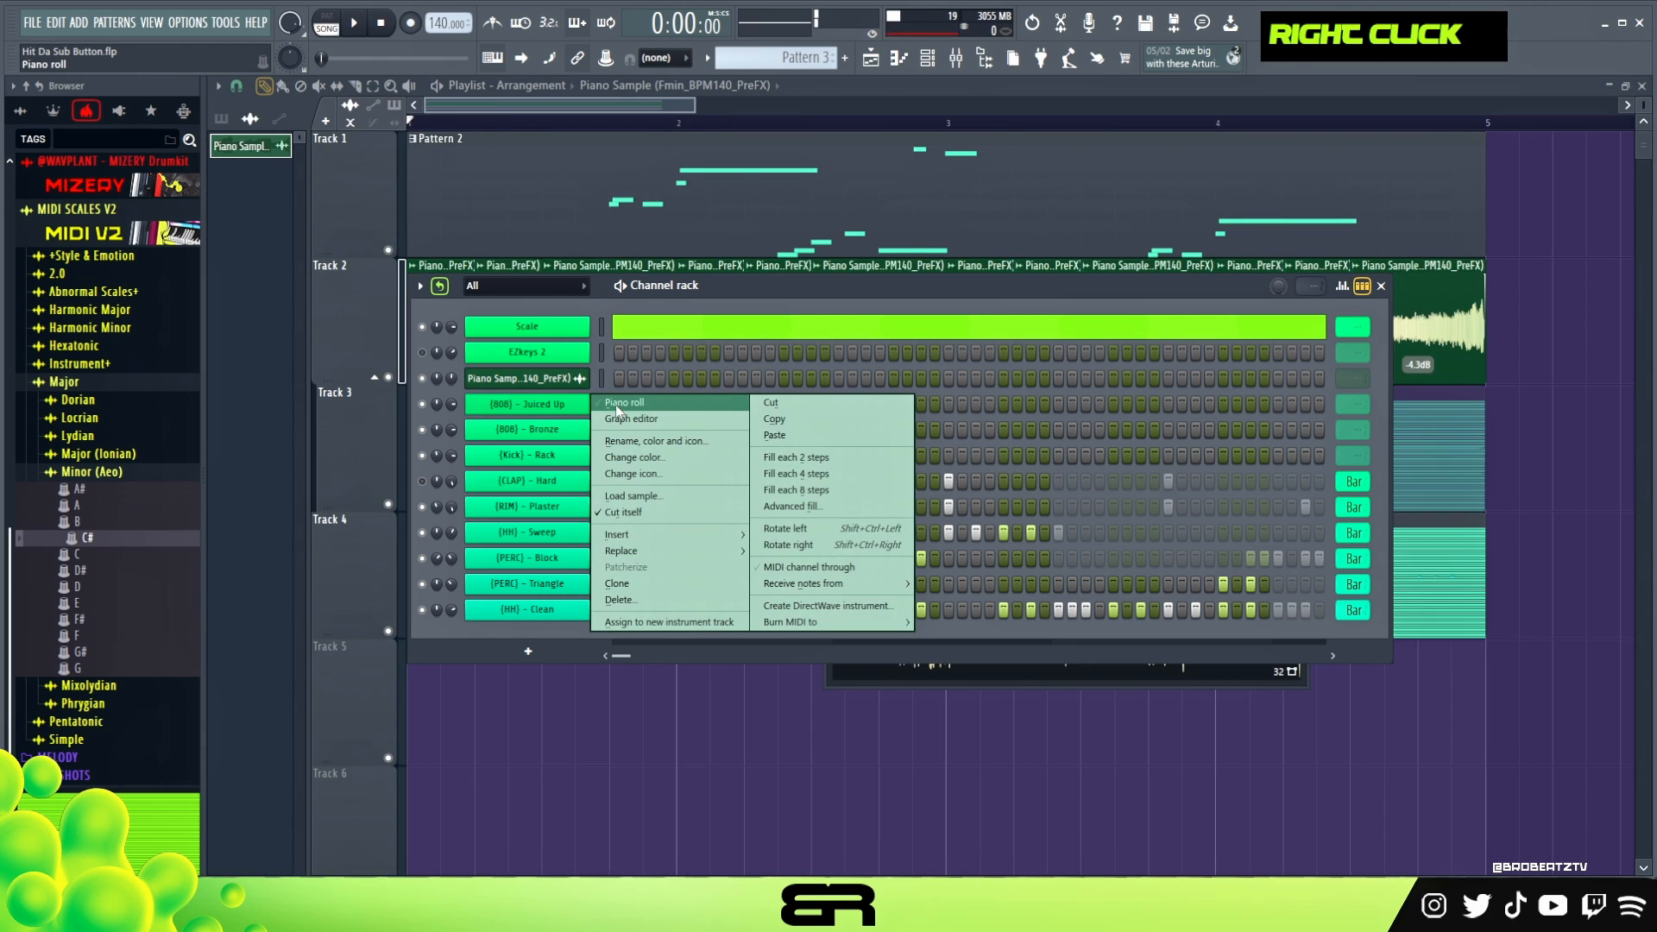
pyautogui.click(618, 404)
pyautogui.press('space')
pyautogui.press('space')
pyautogui.press('space')
pyautogui.press('space')
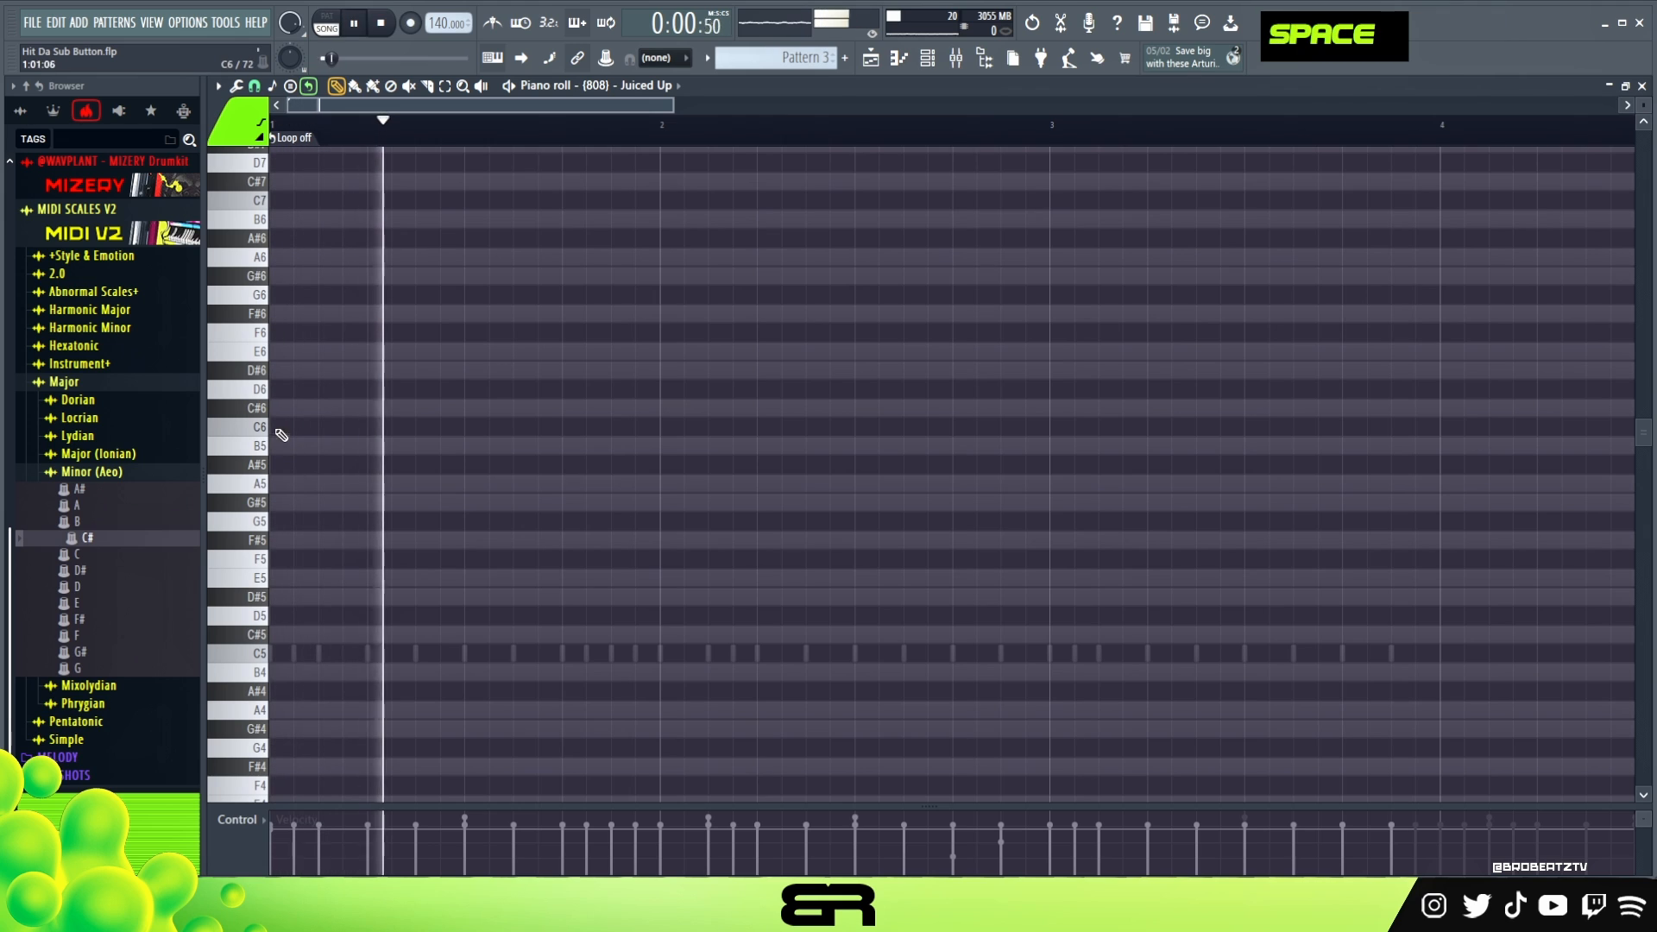
pyautogui.press('space')
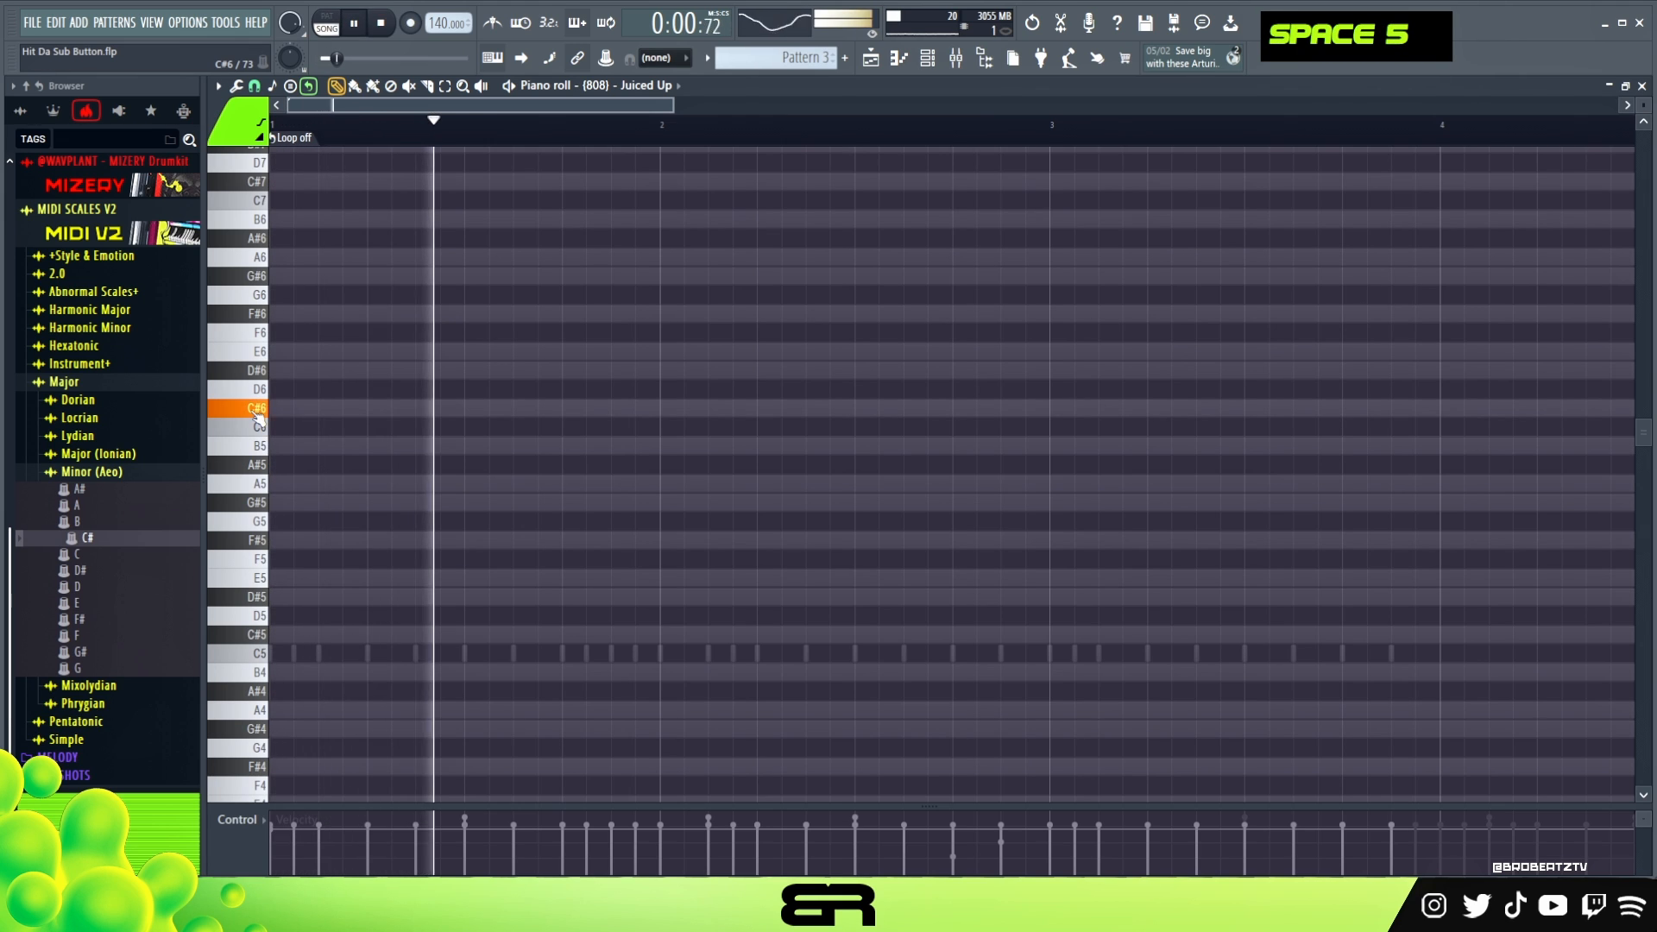
pyautogui.press('space')
pyautogui.press('space')
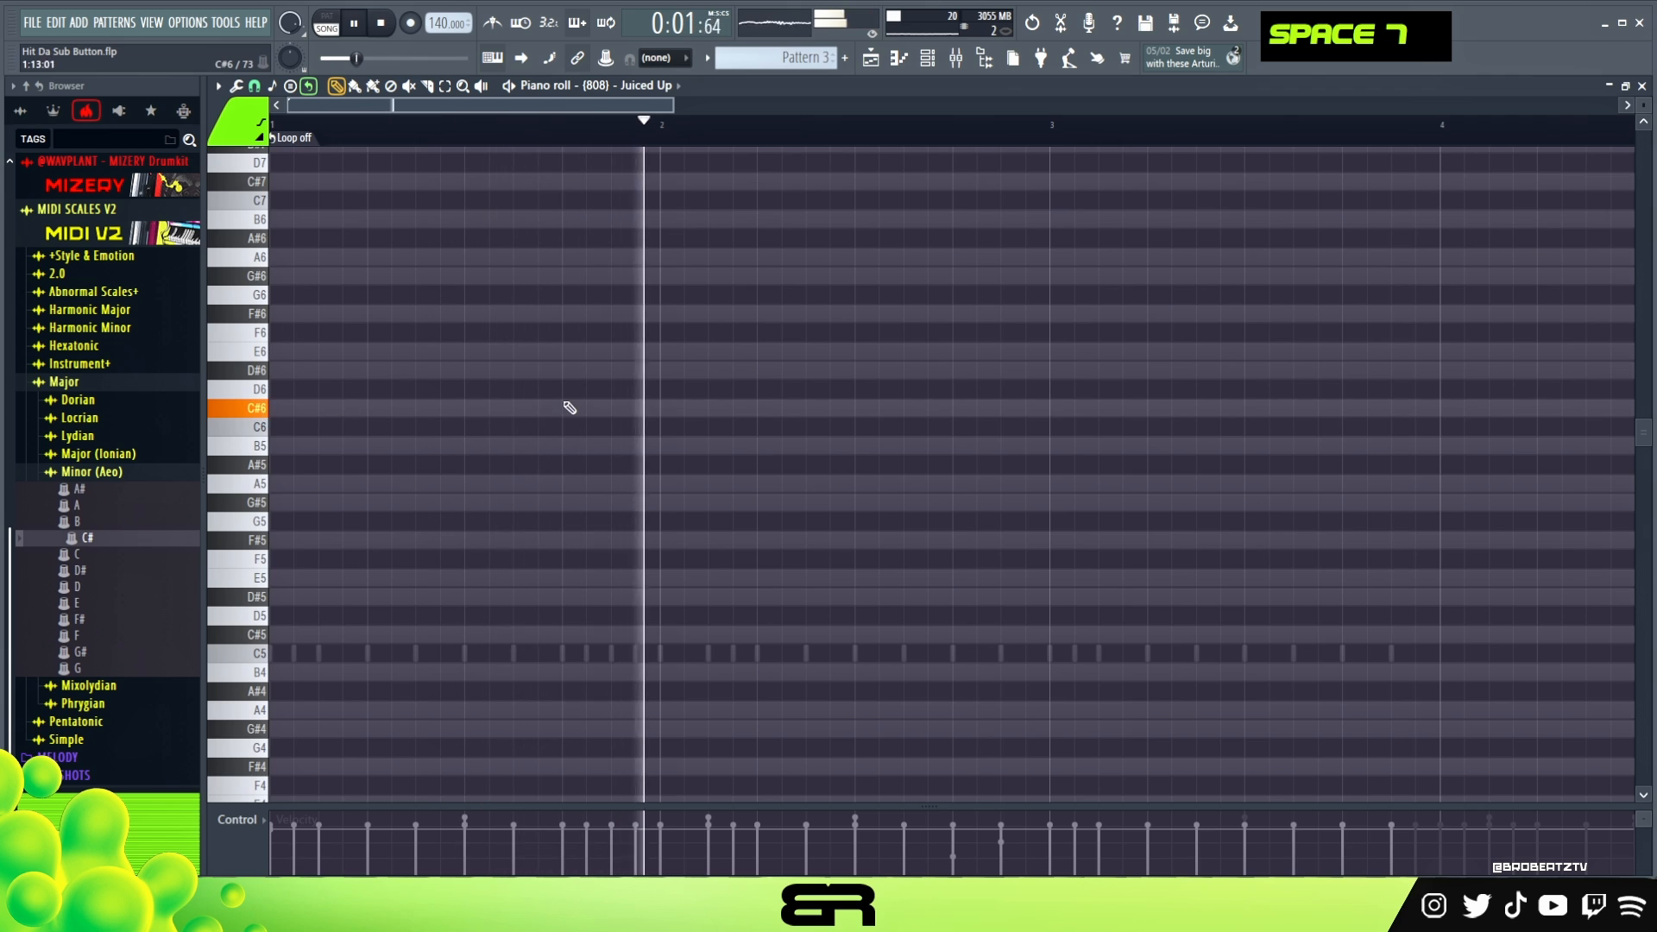
pyautogui.click(291, 313)
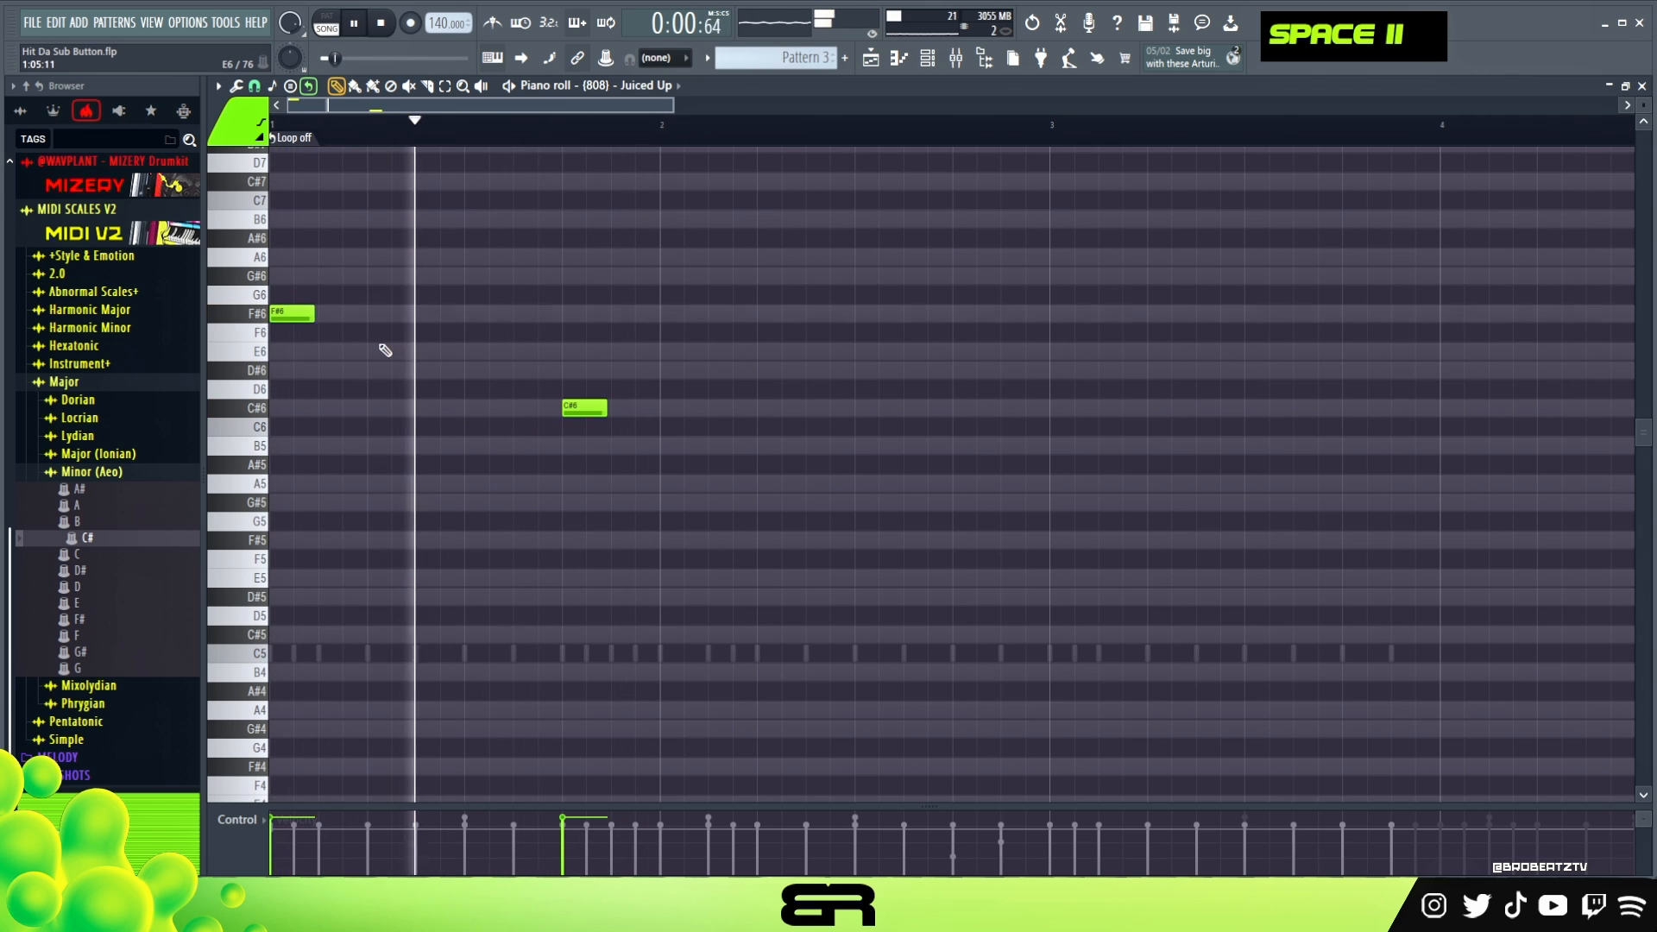
pyautogui.press('space')
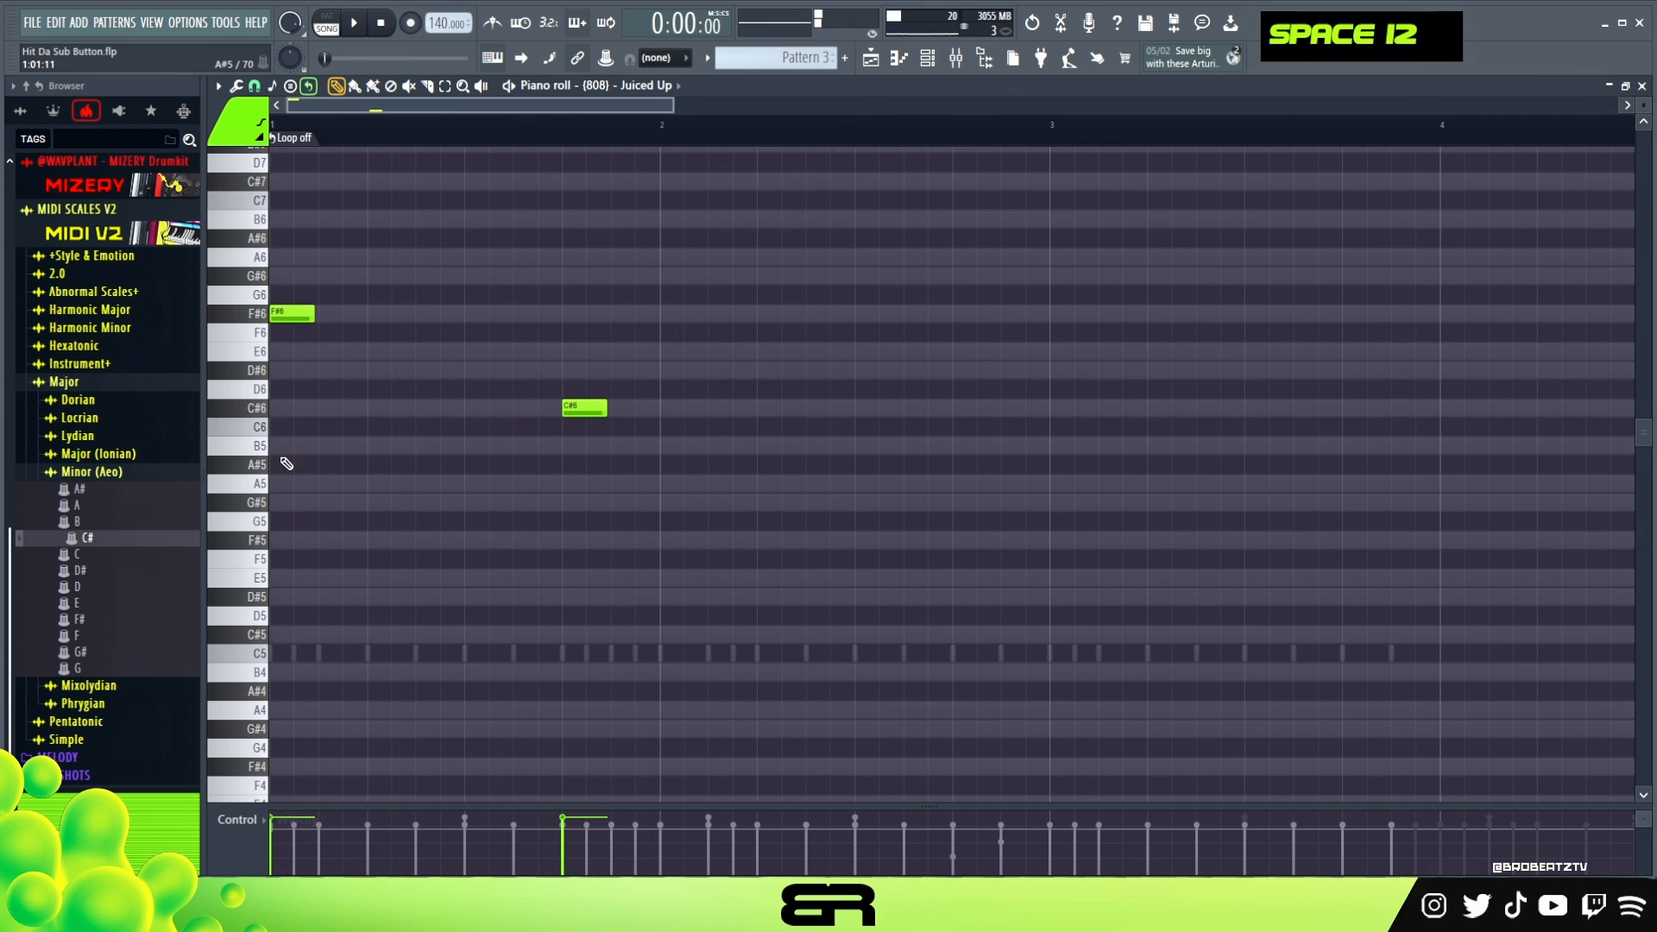
# - Add a B5 note on step 9 of bar 2 and replay the pattern
pyautogui.click(881, 447)
pyautogui.moveTo(880, 448); pyautogui.dragTo(856, 447)
pyautogui.rightClick(857, 447)
pyautogui.click(857, 447)
pyautogui.press('space')
pyautogui.press('space')
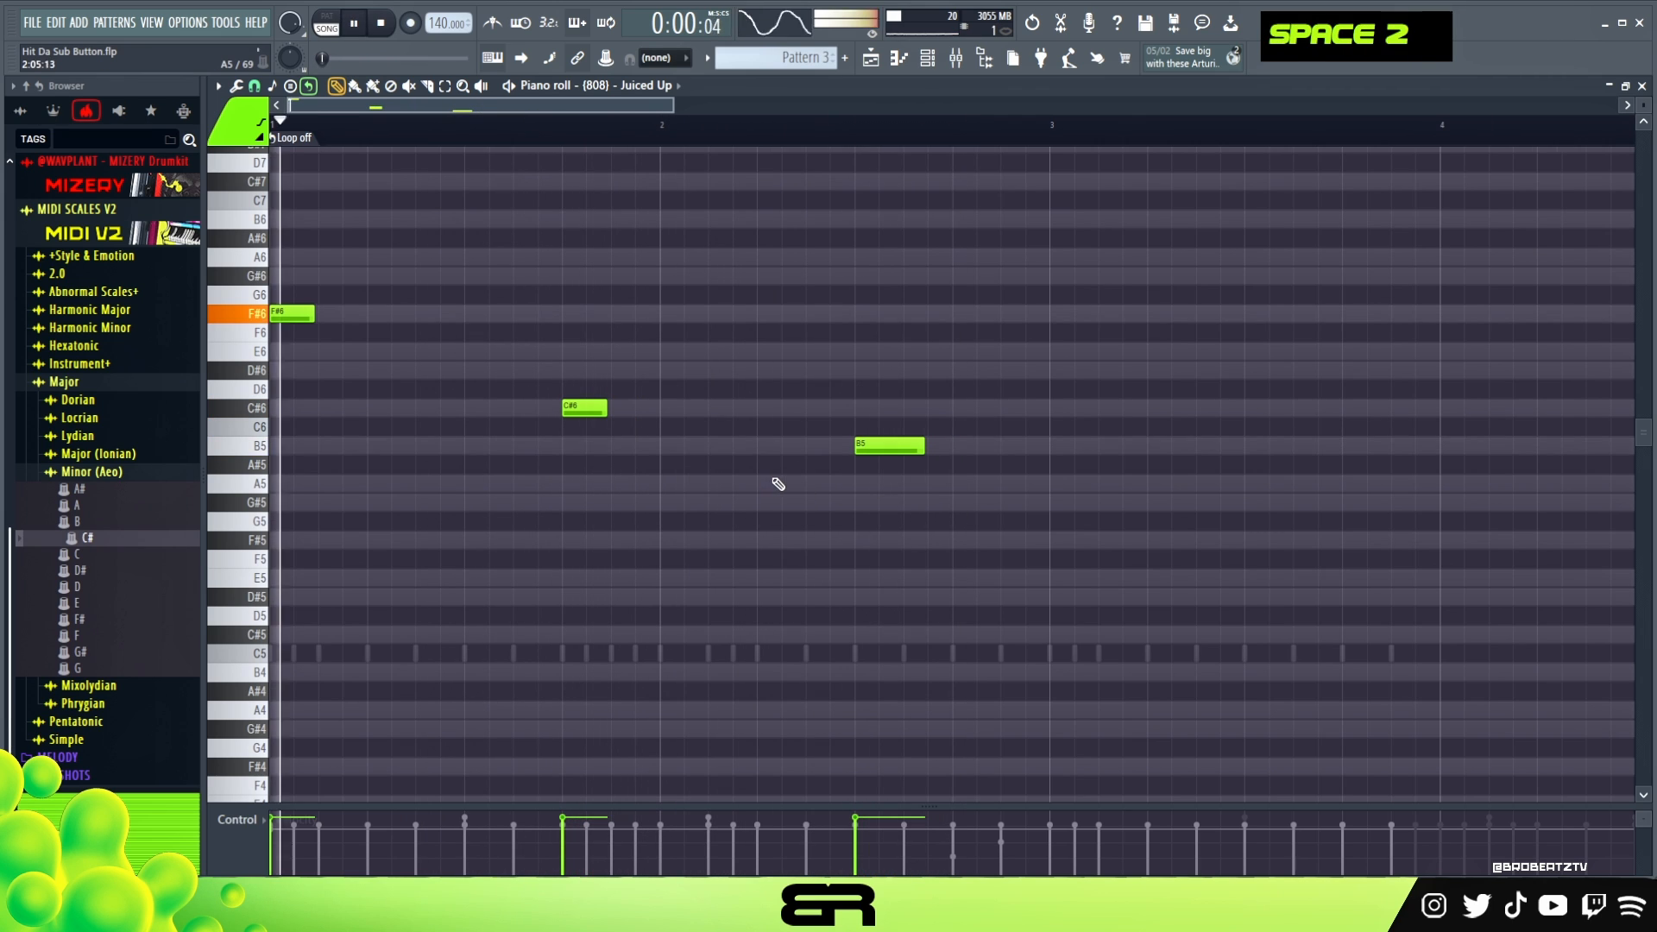
pyautogui.press('space')
# - Shorten all three 808 notes to one step each, raise their velocities and deselect them
pyautogui.hotkey('ctrl', 'a')
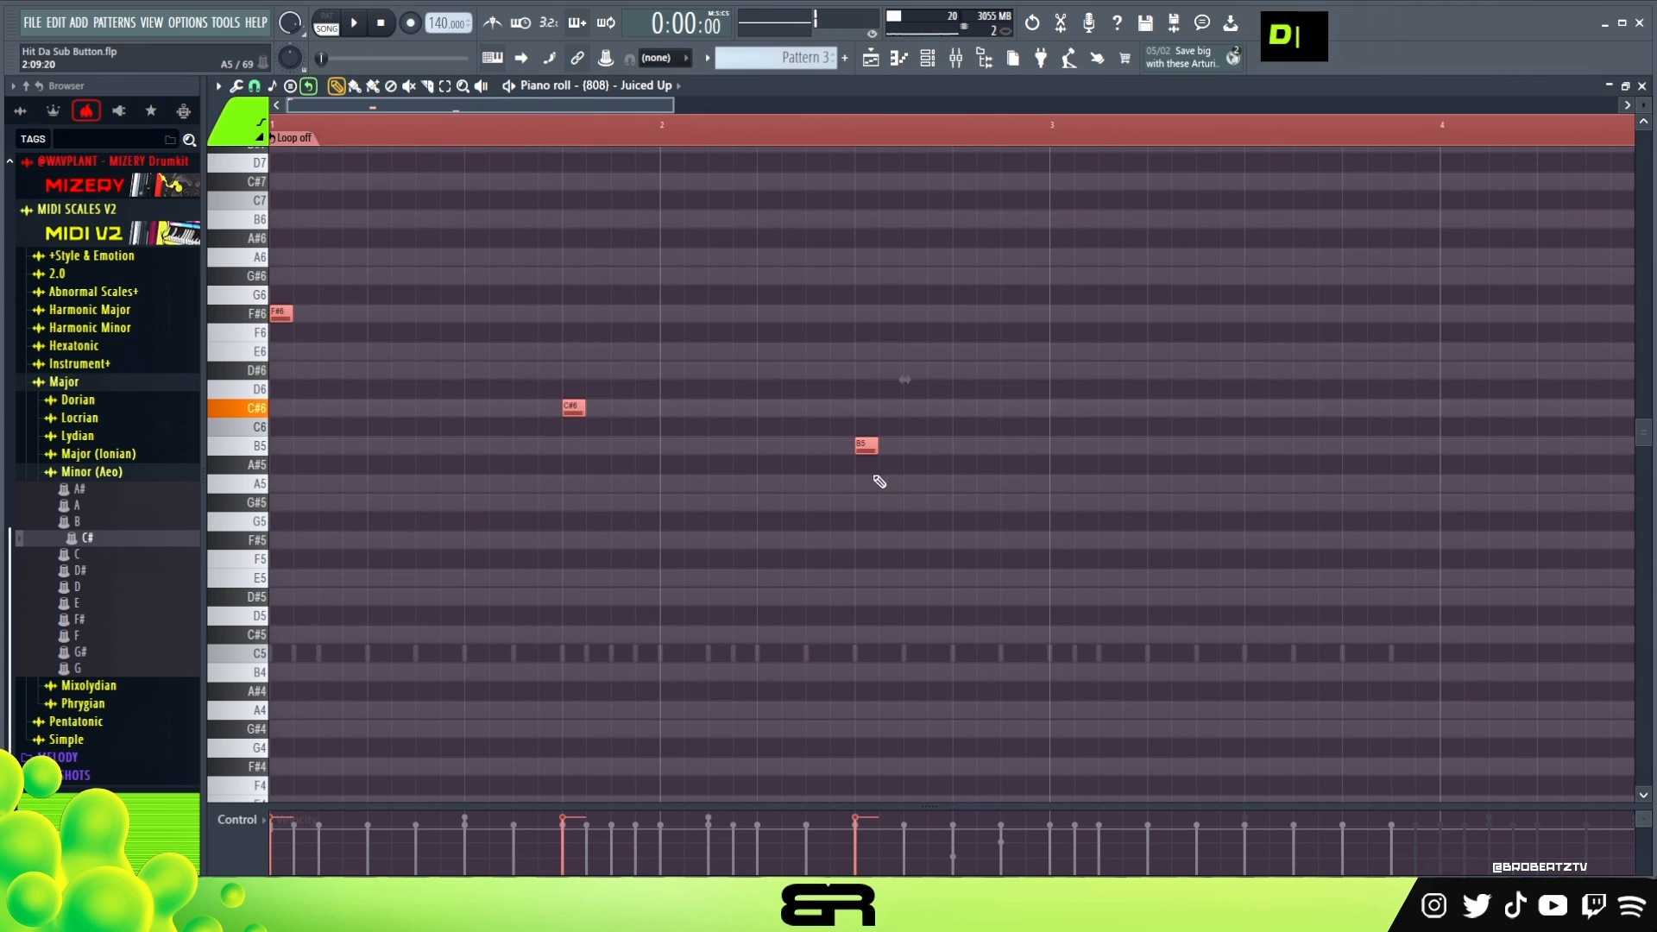
pyautogui.rightClick(827, 485)
pyautogui.keyDown('alt'); pyautogui.scroll(6, 831, 493); pyautogui.keyUp('alt')
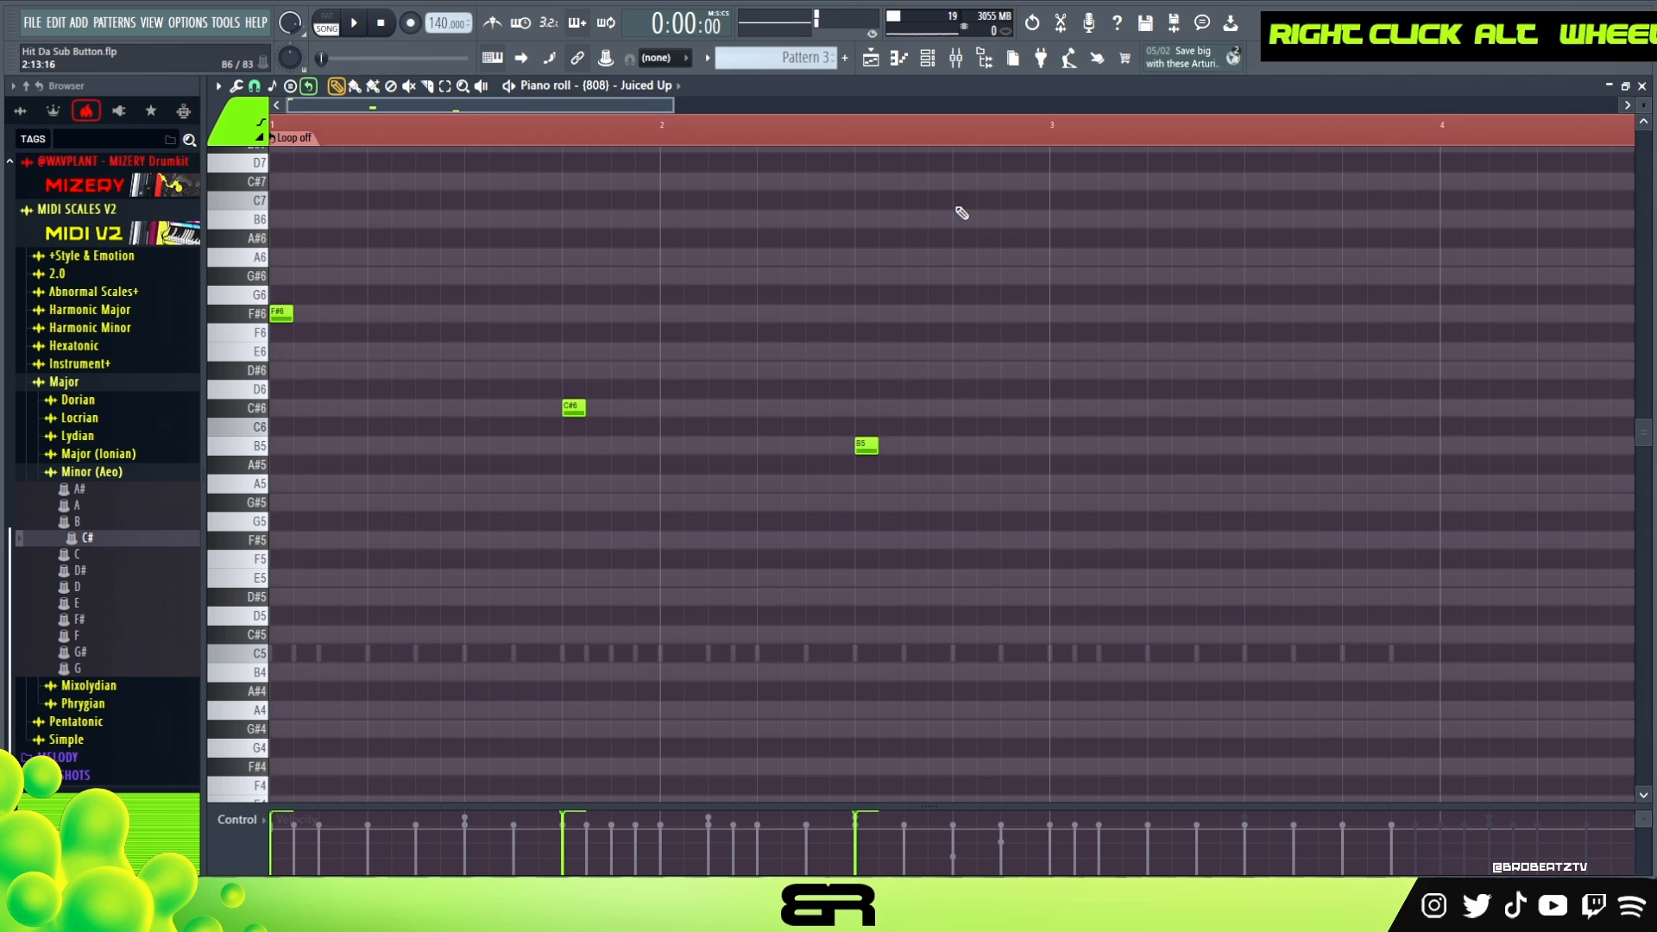
pyautogui.doubleClick(609, 143)
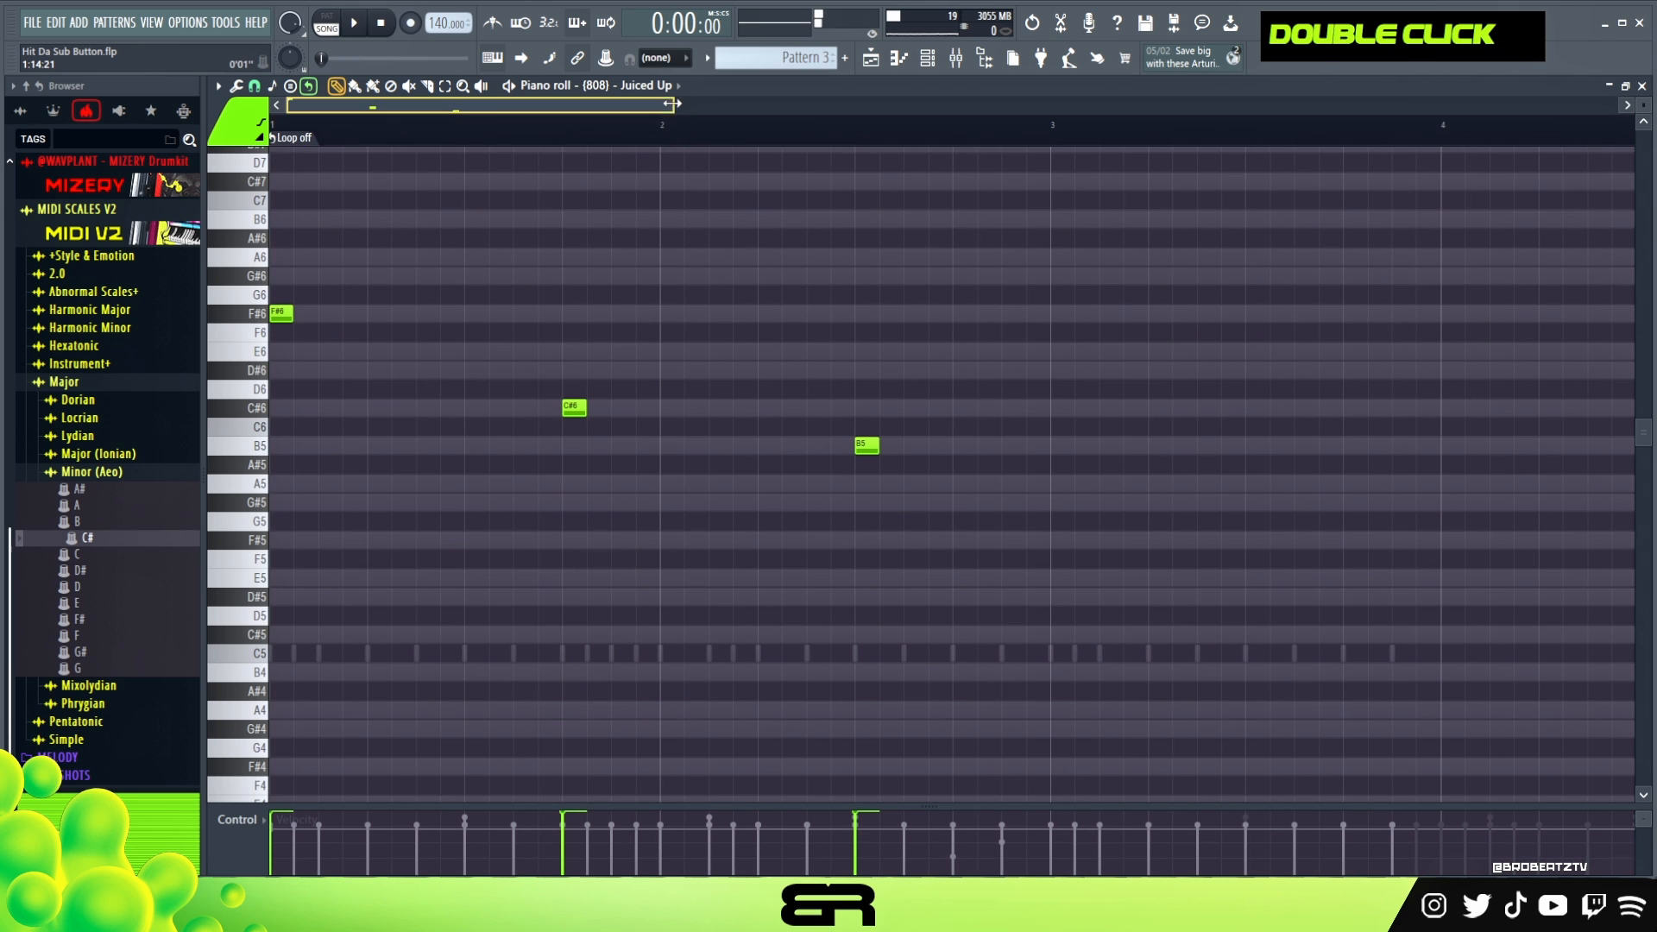
# - Look over the mixer tracks and return to the {808} - Juiced Up piano roll
pyautogui.moveTo(672, 104); pyautogui.dragTo(866, 104)
pyautogui.click(928, 58)
pyautogui.click(928, 59)
pyautogui.click(956, 59)
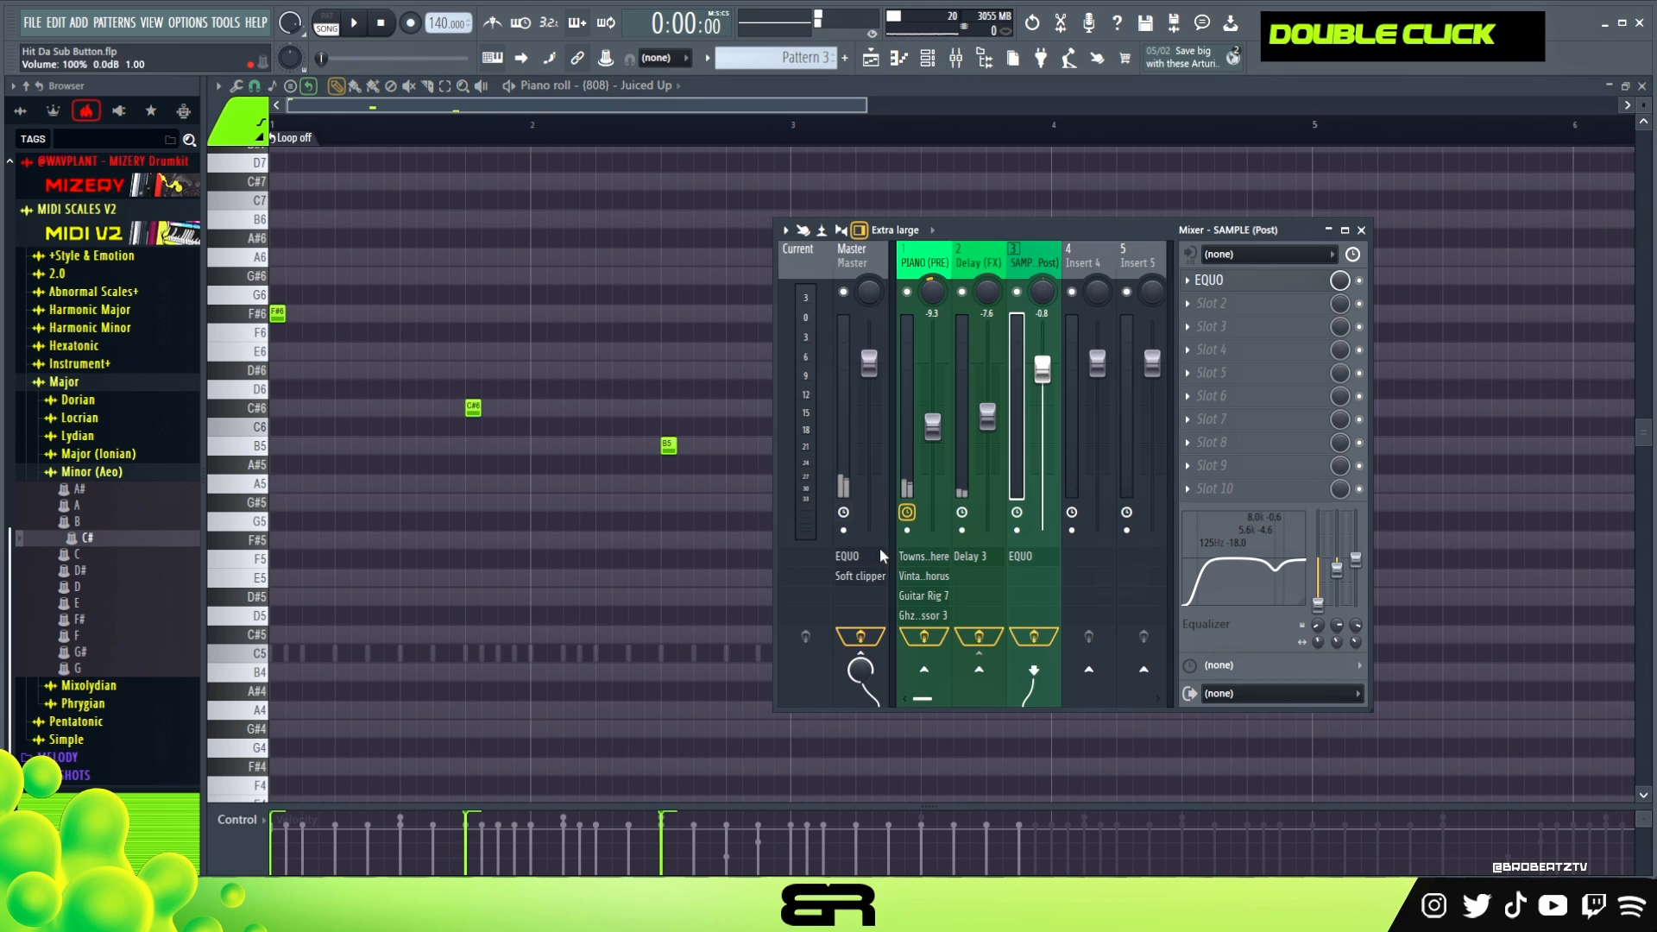
pyautogui.rightClick(580, 243)
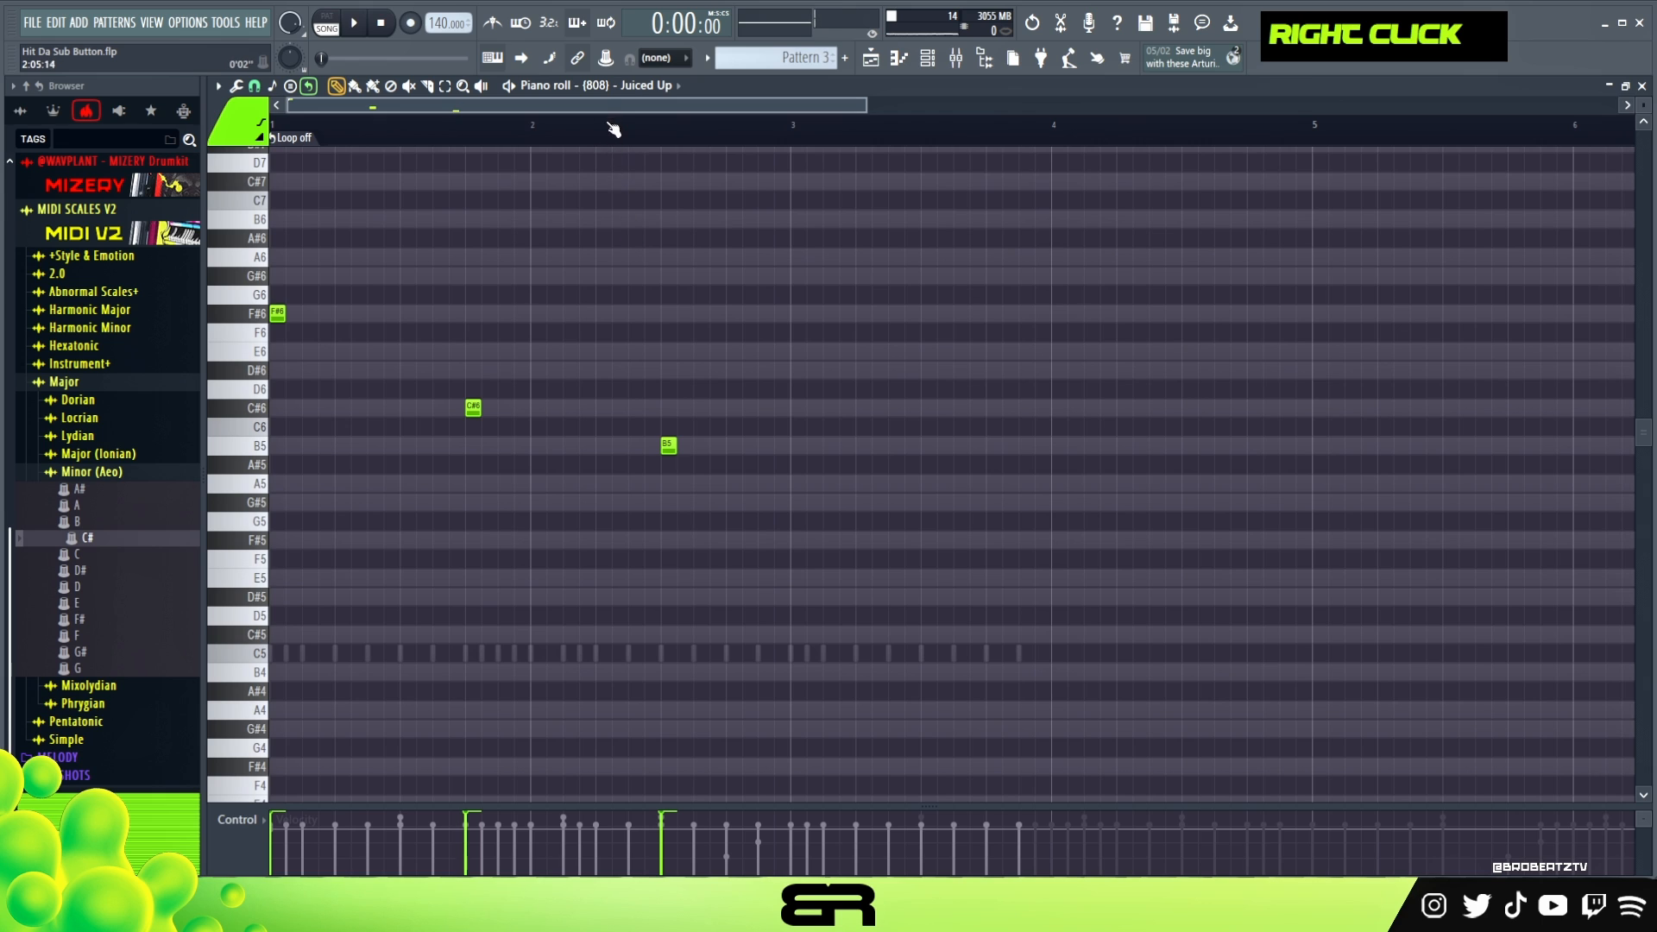
# - Play the pattern and add a one-step C#6 note on step 13 of bar 3
pyautogui.press('space')
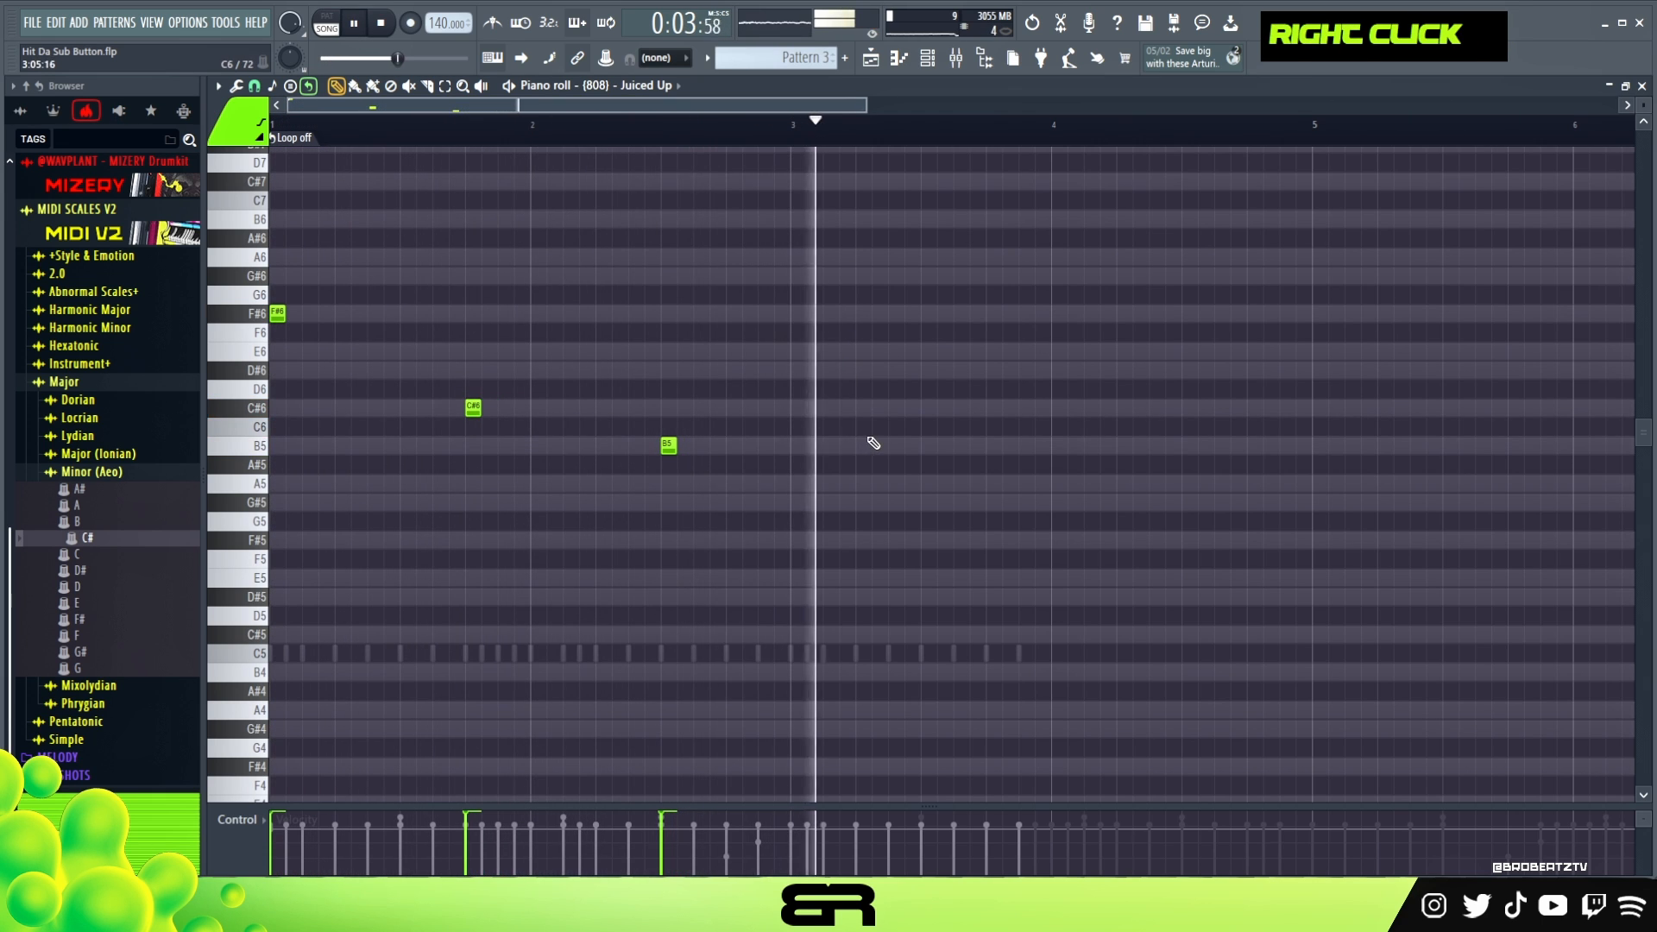
pyautogui.press('space')
pyautogui.click(995, 408)
pyautogui.press('space')
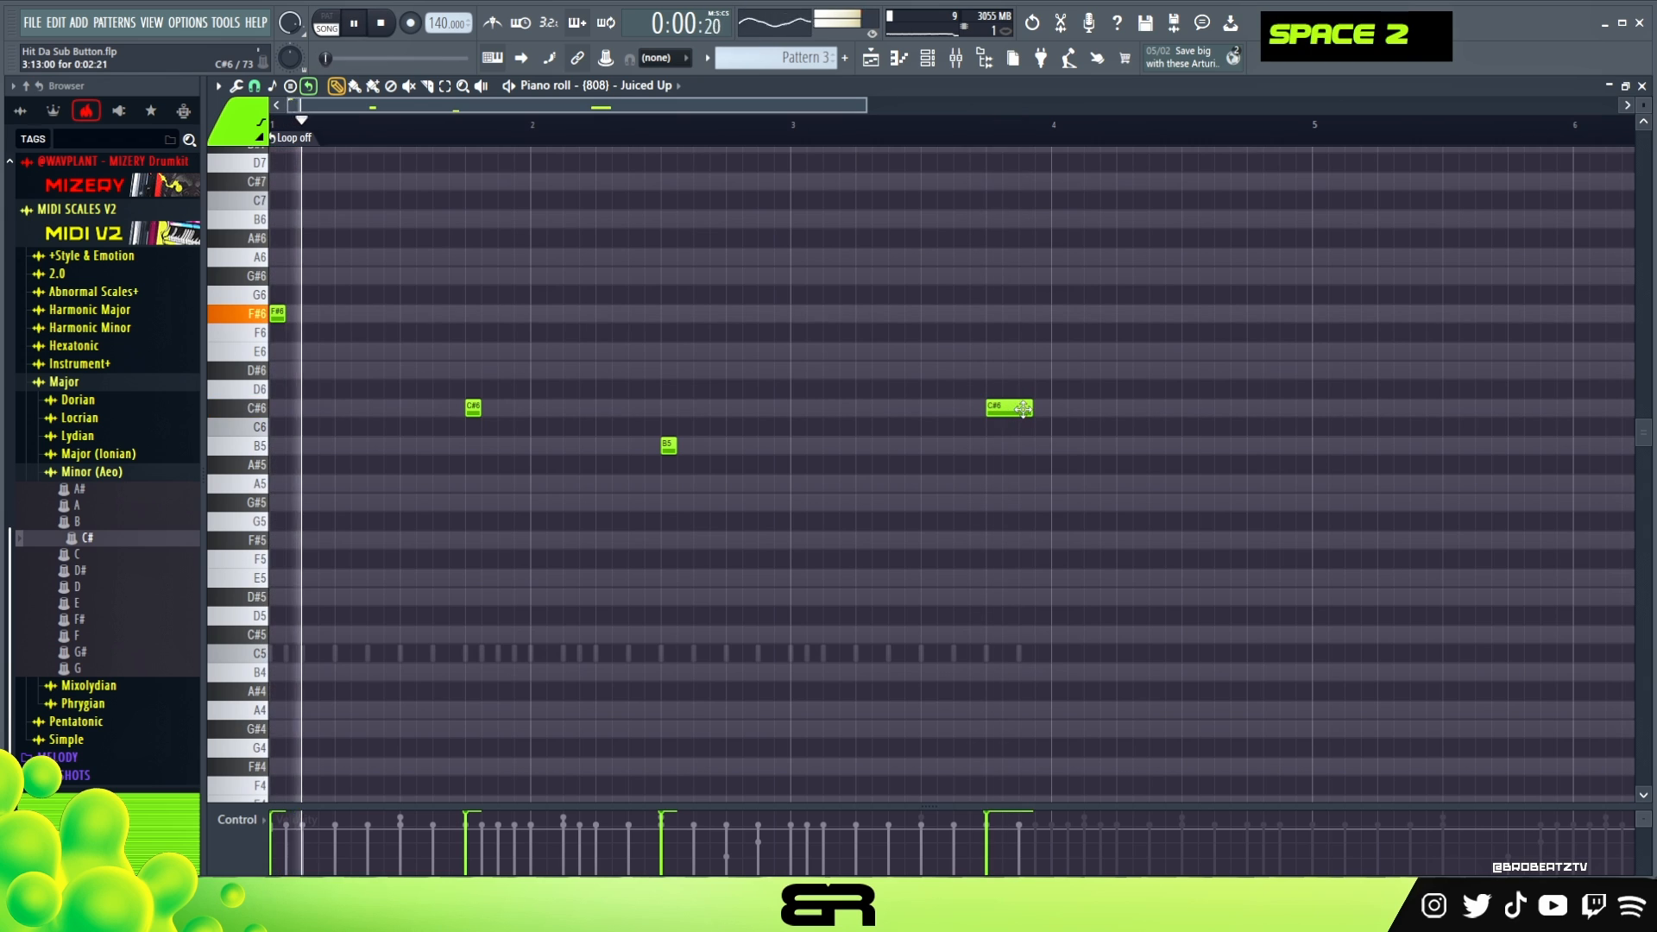
pyautogui.rightClick(1024, 409)
pyautogui.click(668, 448)
pyautogui.click(995, 409)
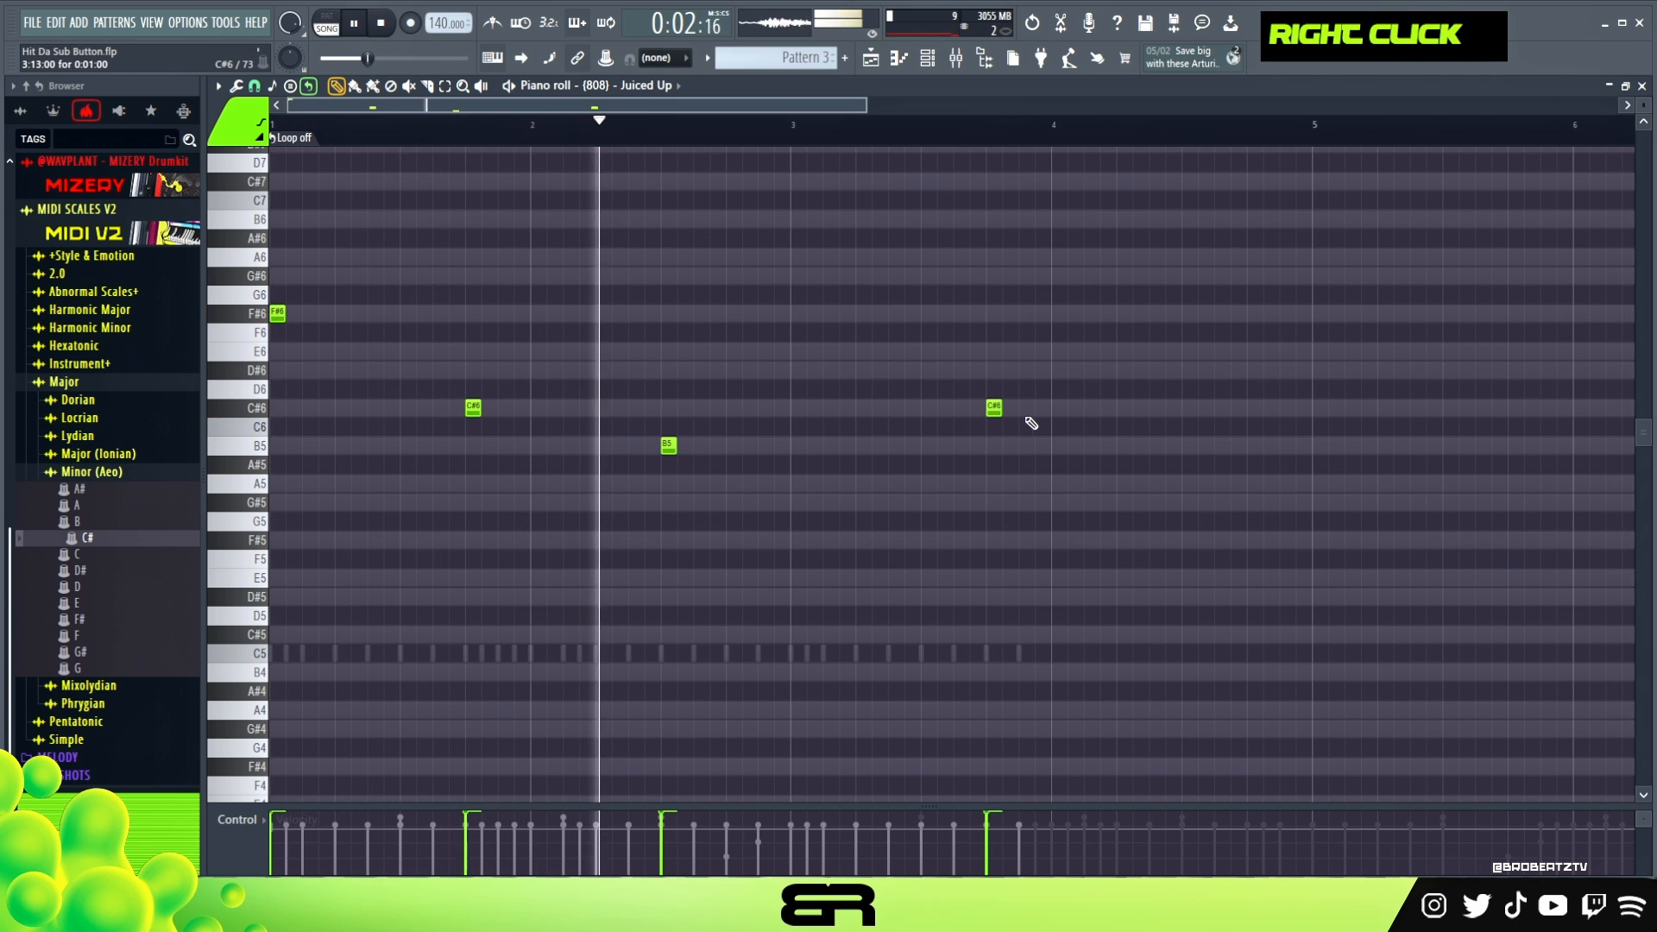
# - Add one-step notes C#6 on step 15 of bar 3 and C#7 on step 1 of bar 4
pyautogui.click(1026, 409)
pyautogui.click(1060, 409)
pyautogui.hotkey('ctrl', 'Up')
pyautogui.rightClick(1093, 452)
pyautogui.press('space')
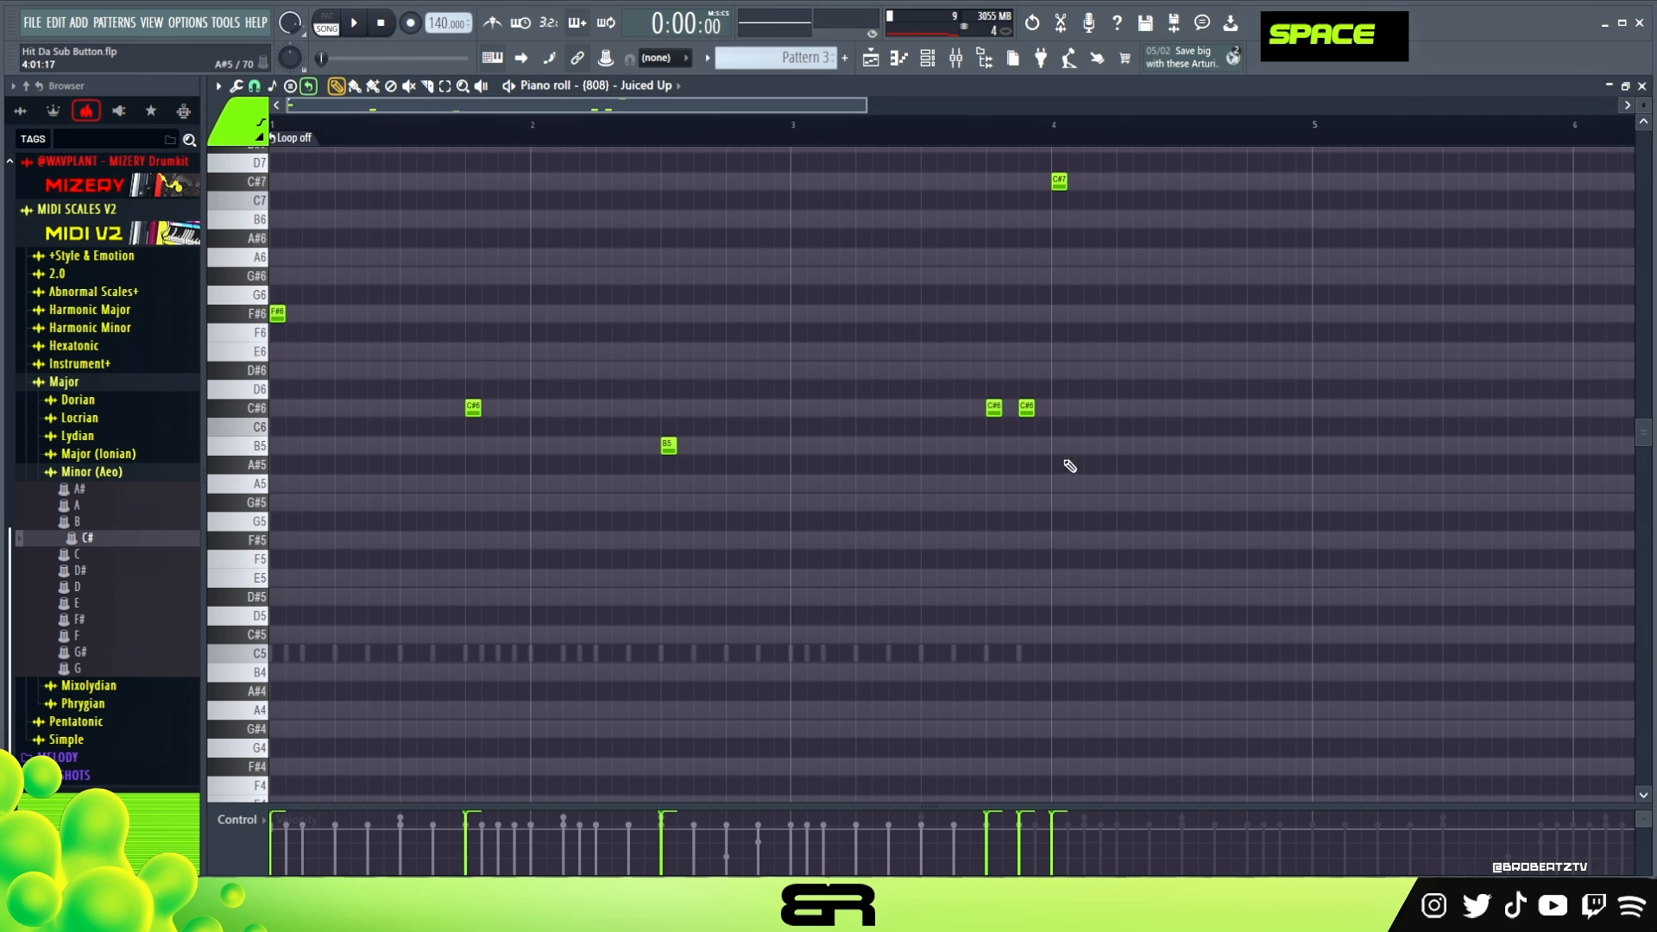
# - Lower the velocity of the C#7 note, and copy C#6 to step 5 and C#7 to step 11 of bar 4
pyautogui.keyDown('ctrl'); pyautogui.click(1062, 181); pyautogui.keyUp('ctrl')
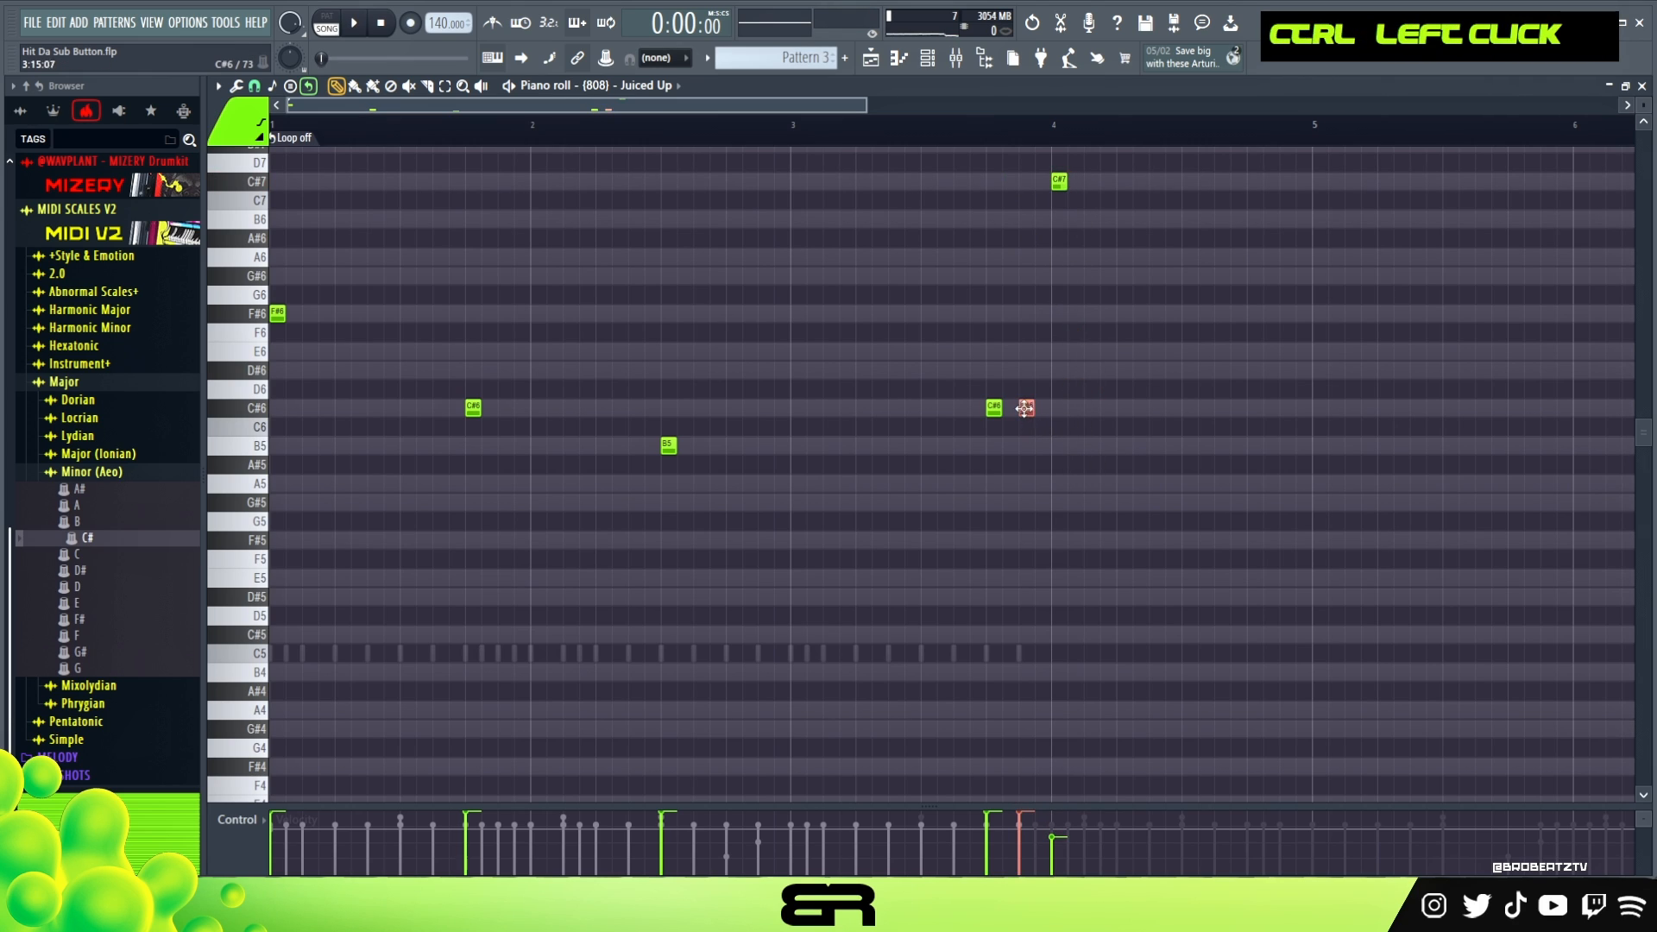
pyautogui.moveTo(1136, 407); pyautogui.dragTo(1122, 409)
pyautogui.keyDown('ctrl'); pyautogui.click(1054, 181); pyautogui.keyUp('ctrl')
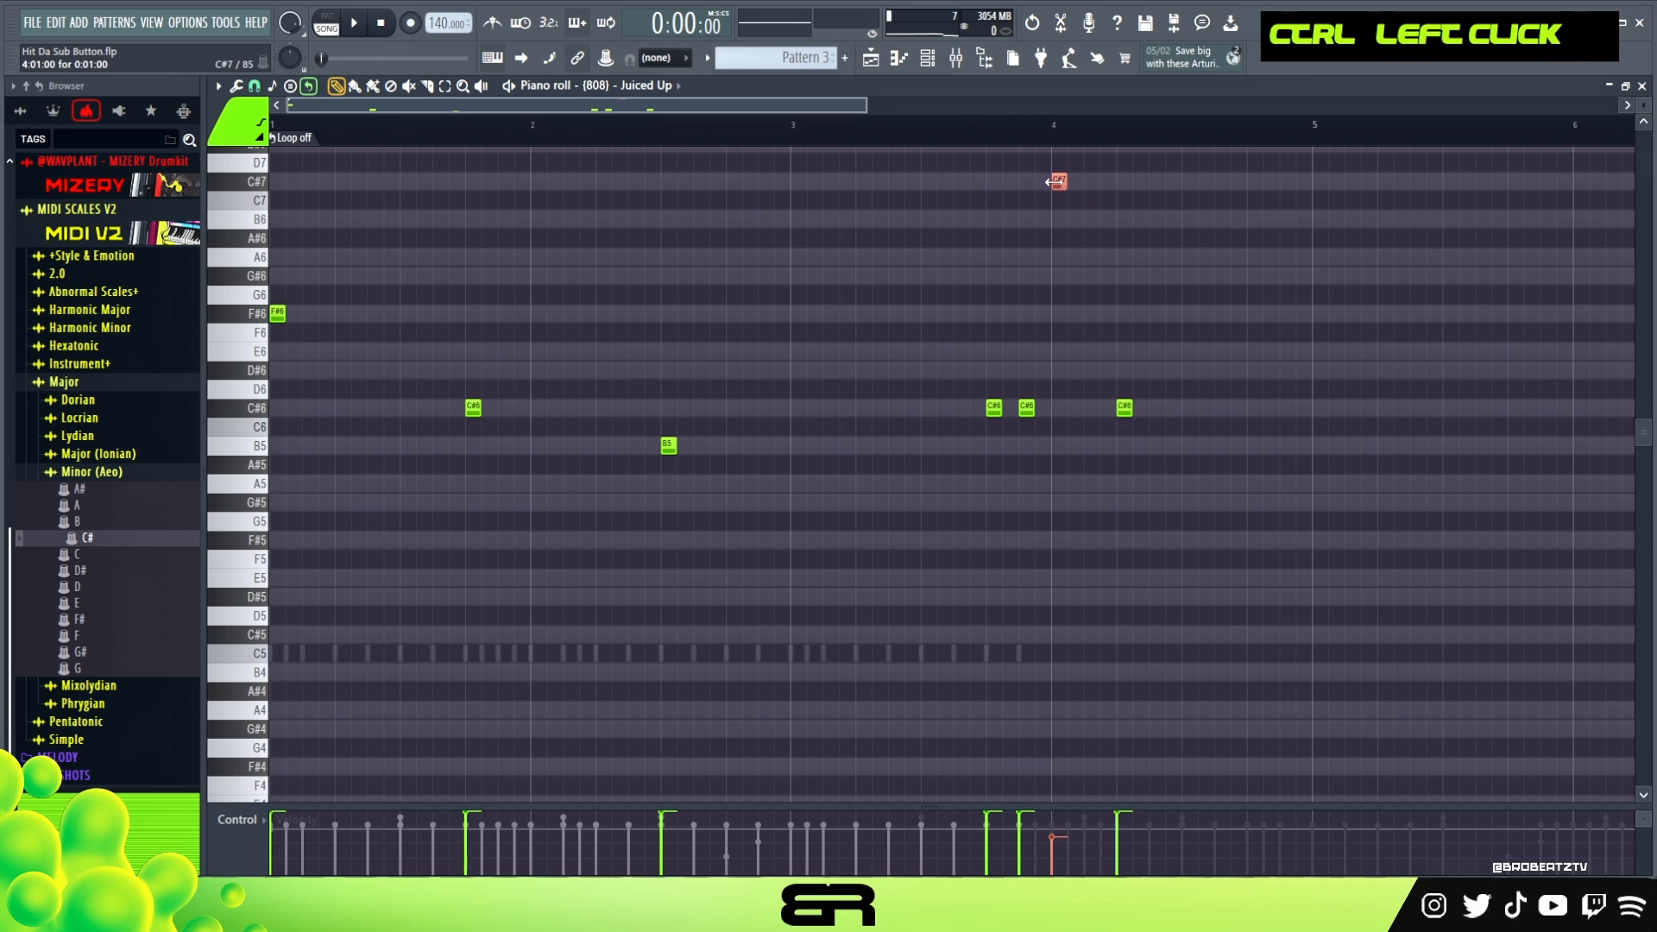
pyautogui.moveTo(1216, 199)
pyautogui.mouseDown()
pyautogui.moveTo(1200, 198)
pyautogui.moveTo(1246, 188)
pyautogui.mouseUp()
pyautogui.rightClick(1241, 184)
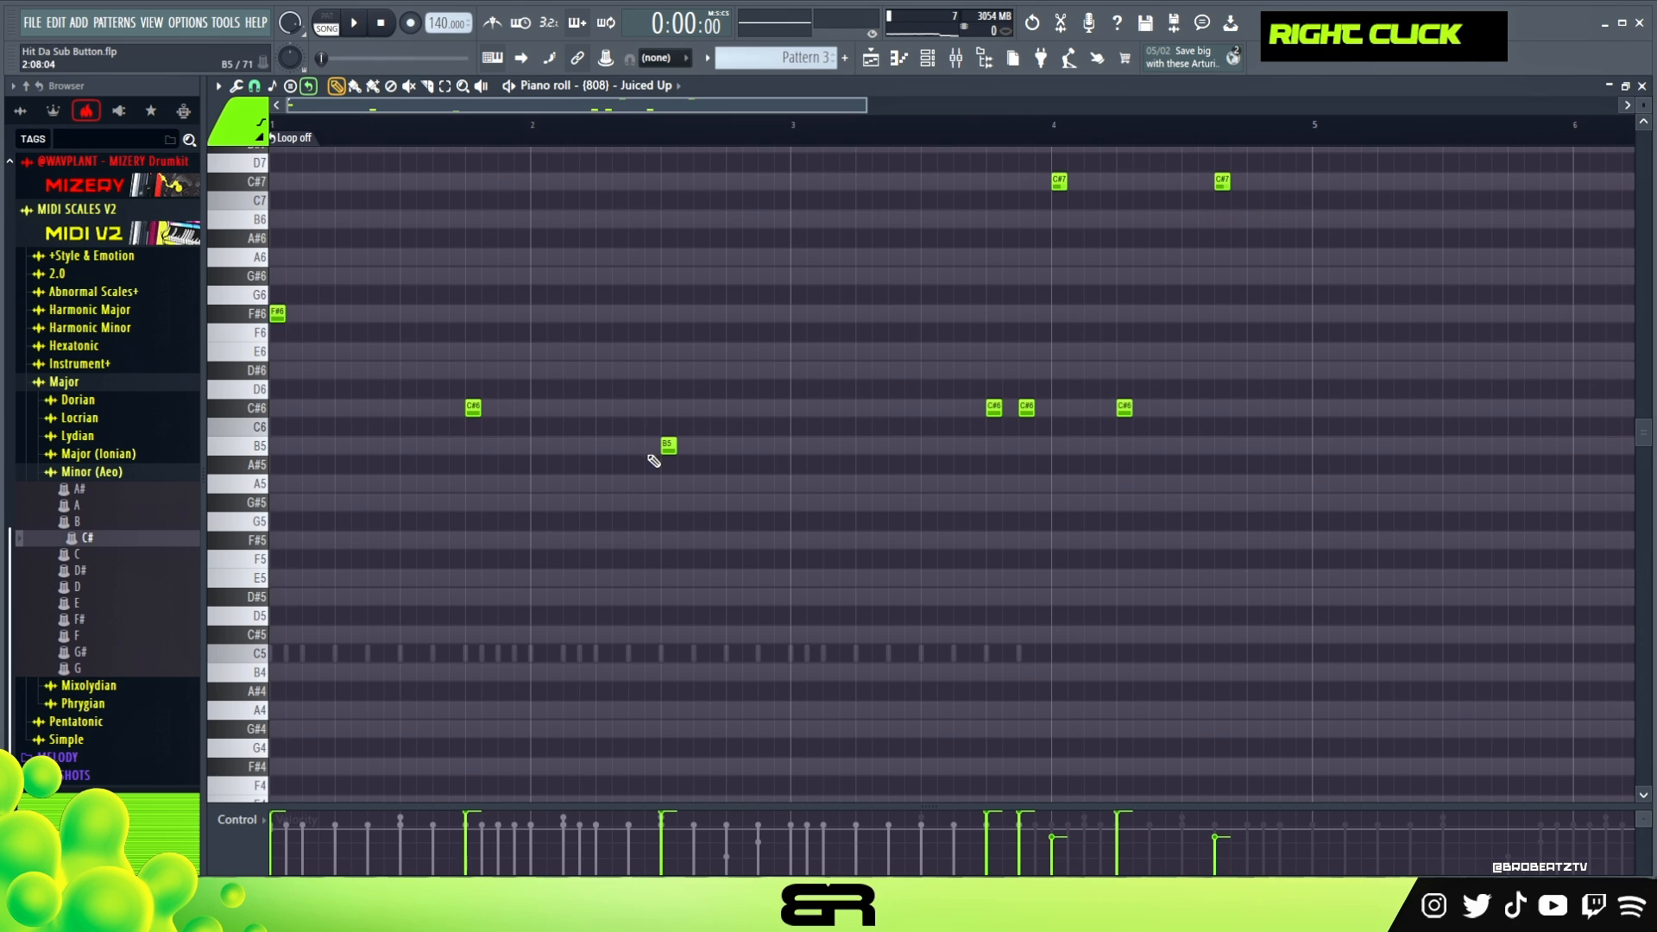
# - Arrange C#6 on step 3, C#7 on step 7 and a copied B5 on step 9 of bar 4, and replay
pyautogui.keyDown('shift'); pyautogui.moveTo(1191, 449); pyautogui.dragTo(1237, 450); pyautogui.keyUp('shift')
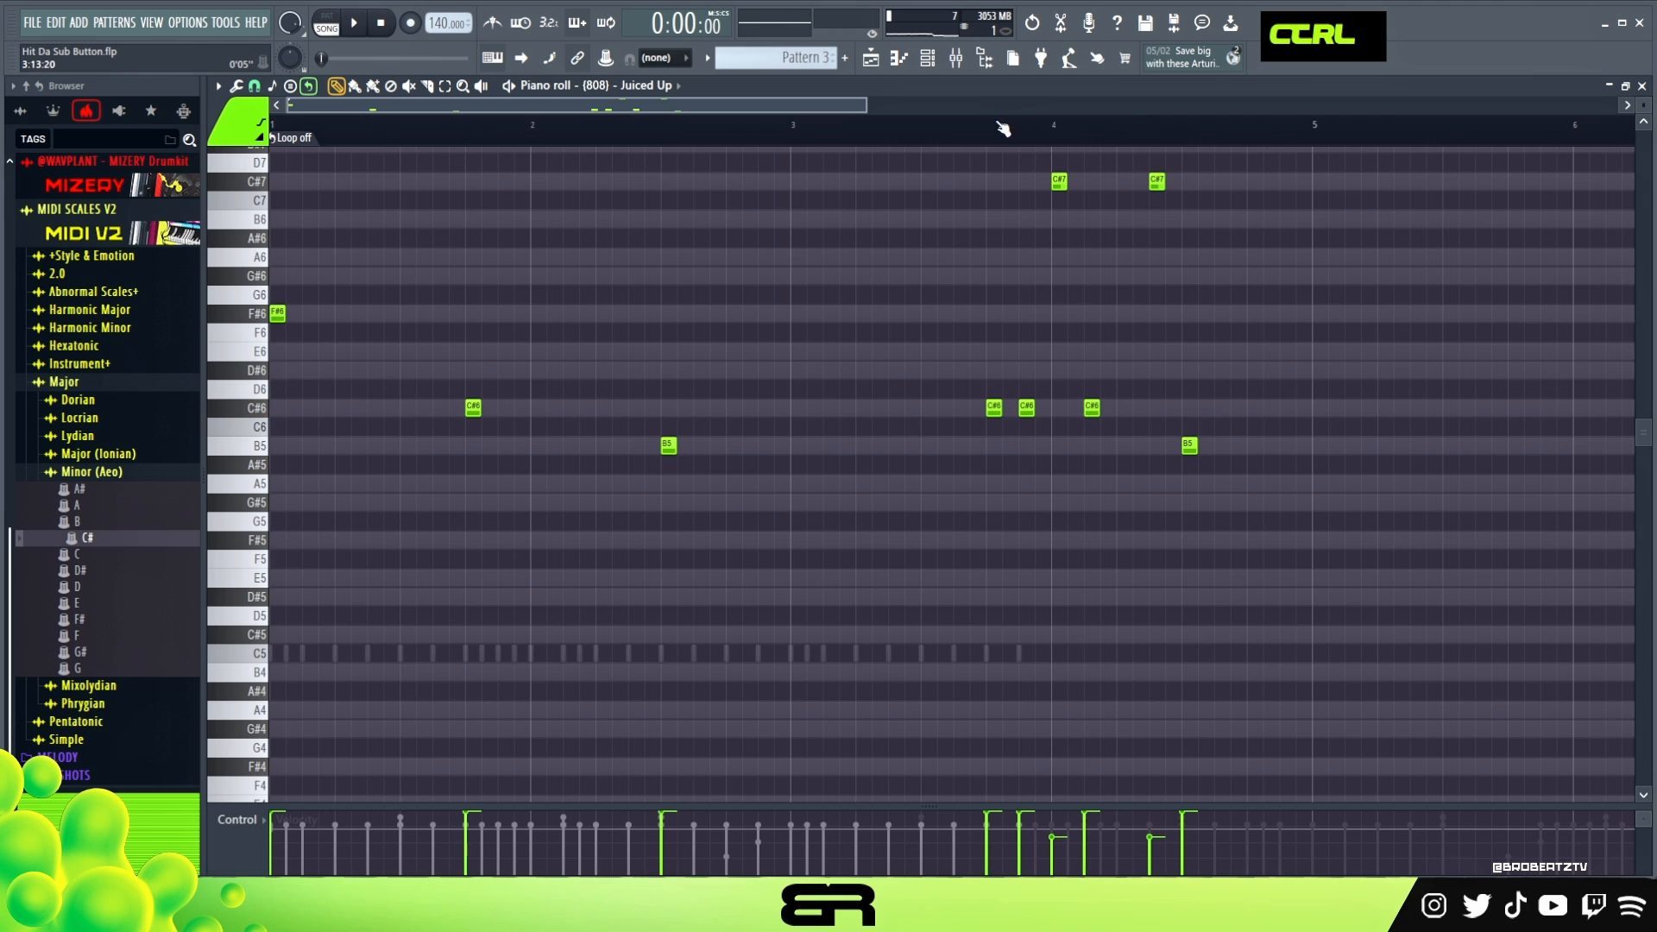
pyautogui.press('space')
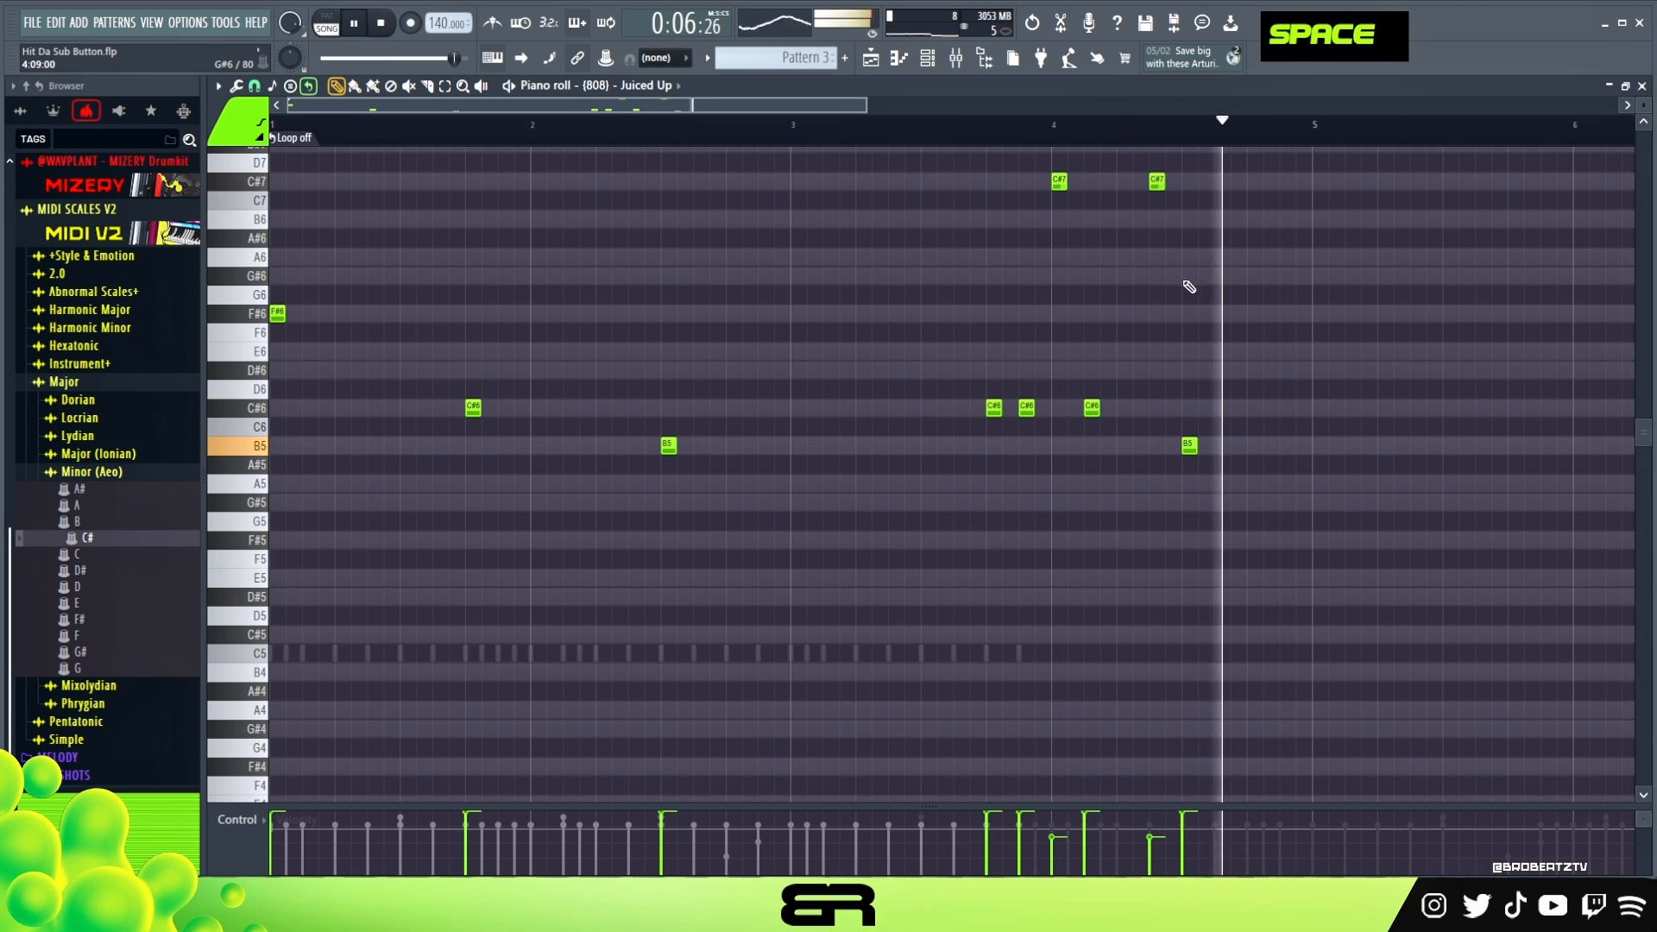
pyautogui.press('space')
# - Lower the velocity of the first C#7 note in bar 4 further while replaying that section
pyautogui.press('space')
pyautogui.moveTo(1044, 156); pyautogui.dragTo(1072, 206)
pyautogui.scroll(-3, 1095, 246)
pyautogui.press('space')
pyautogui.press('space')
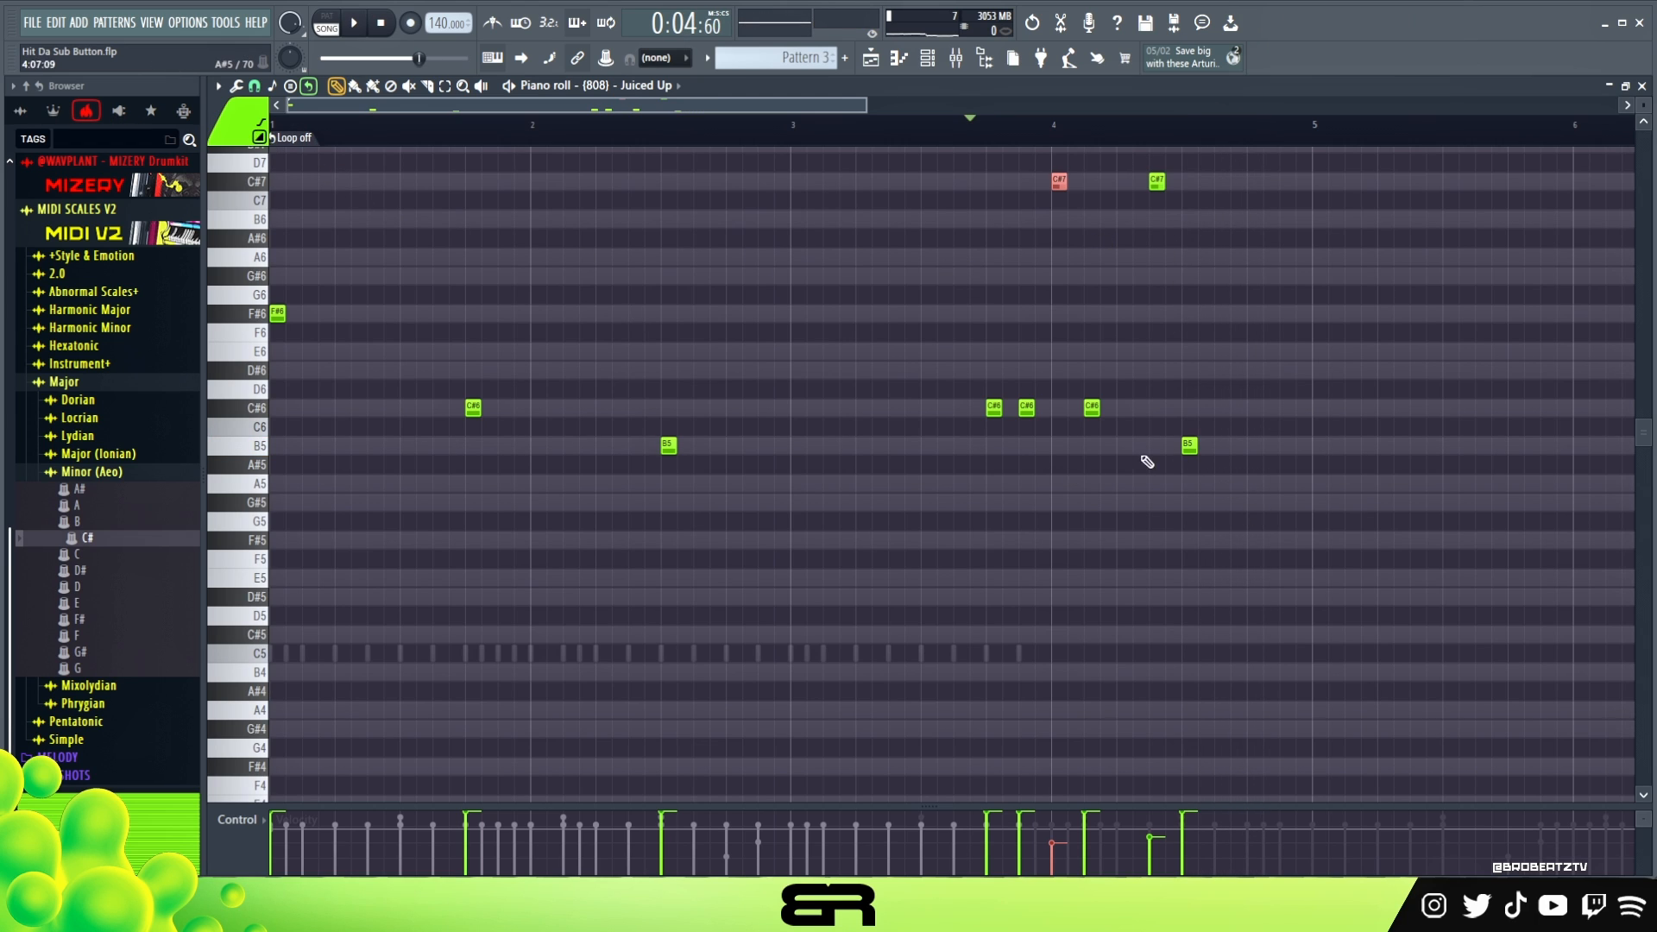
# - Add C#6 slide notes on steps 2 and 8 of bar 4 and audition the slides
pyautogui.press('space')
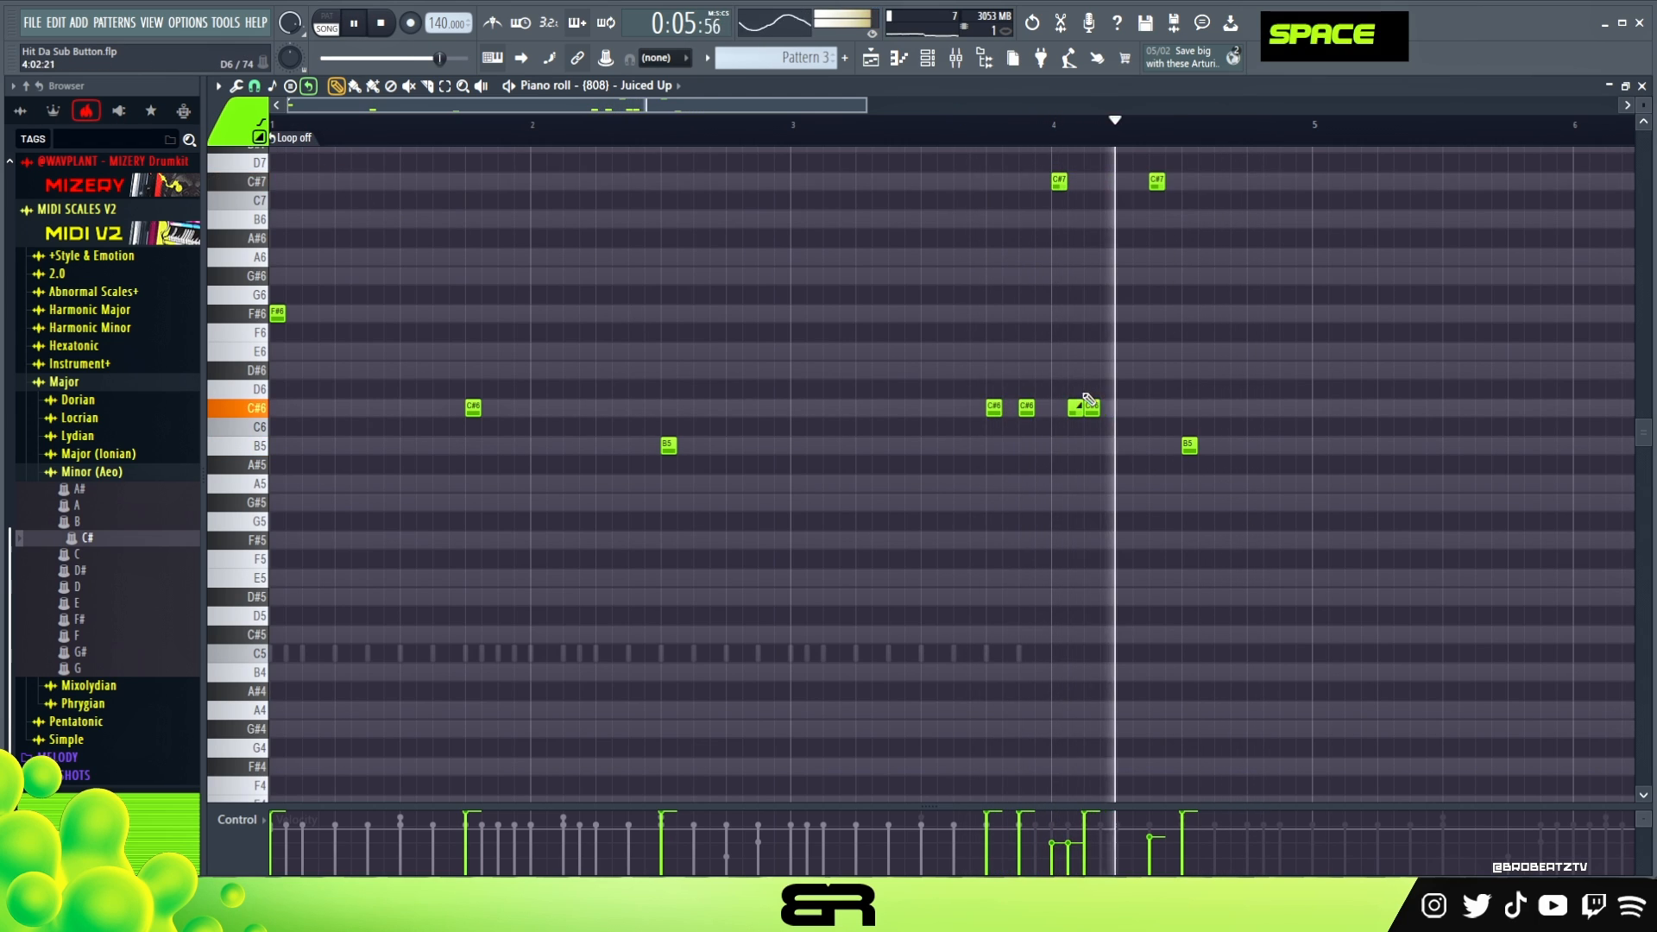
pyautogui.press('space')
pyautogui.press('space')
pyautogui.click(1167, 410)
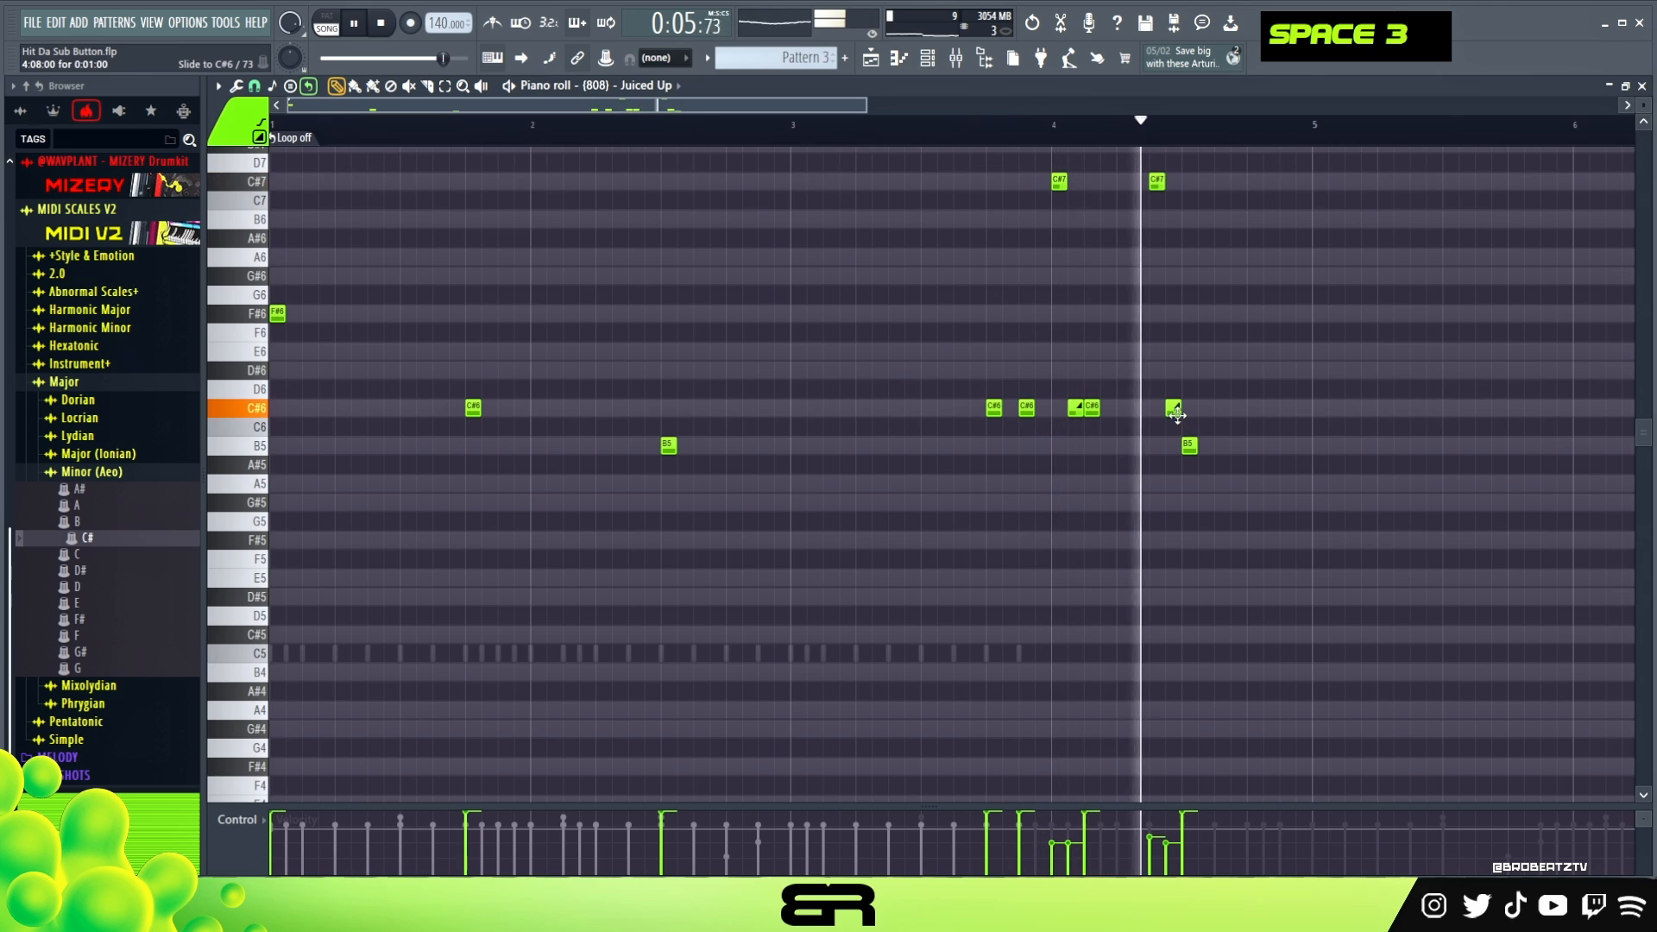
pyautogui.press('space')
# - Nudge the second C#6 slide note in bar 4 slightly earlier off the grid and replay it
pyautogui.keyDown('alt'); pyautogui.click(1173, 411); pyautogui.keyUp('alt')
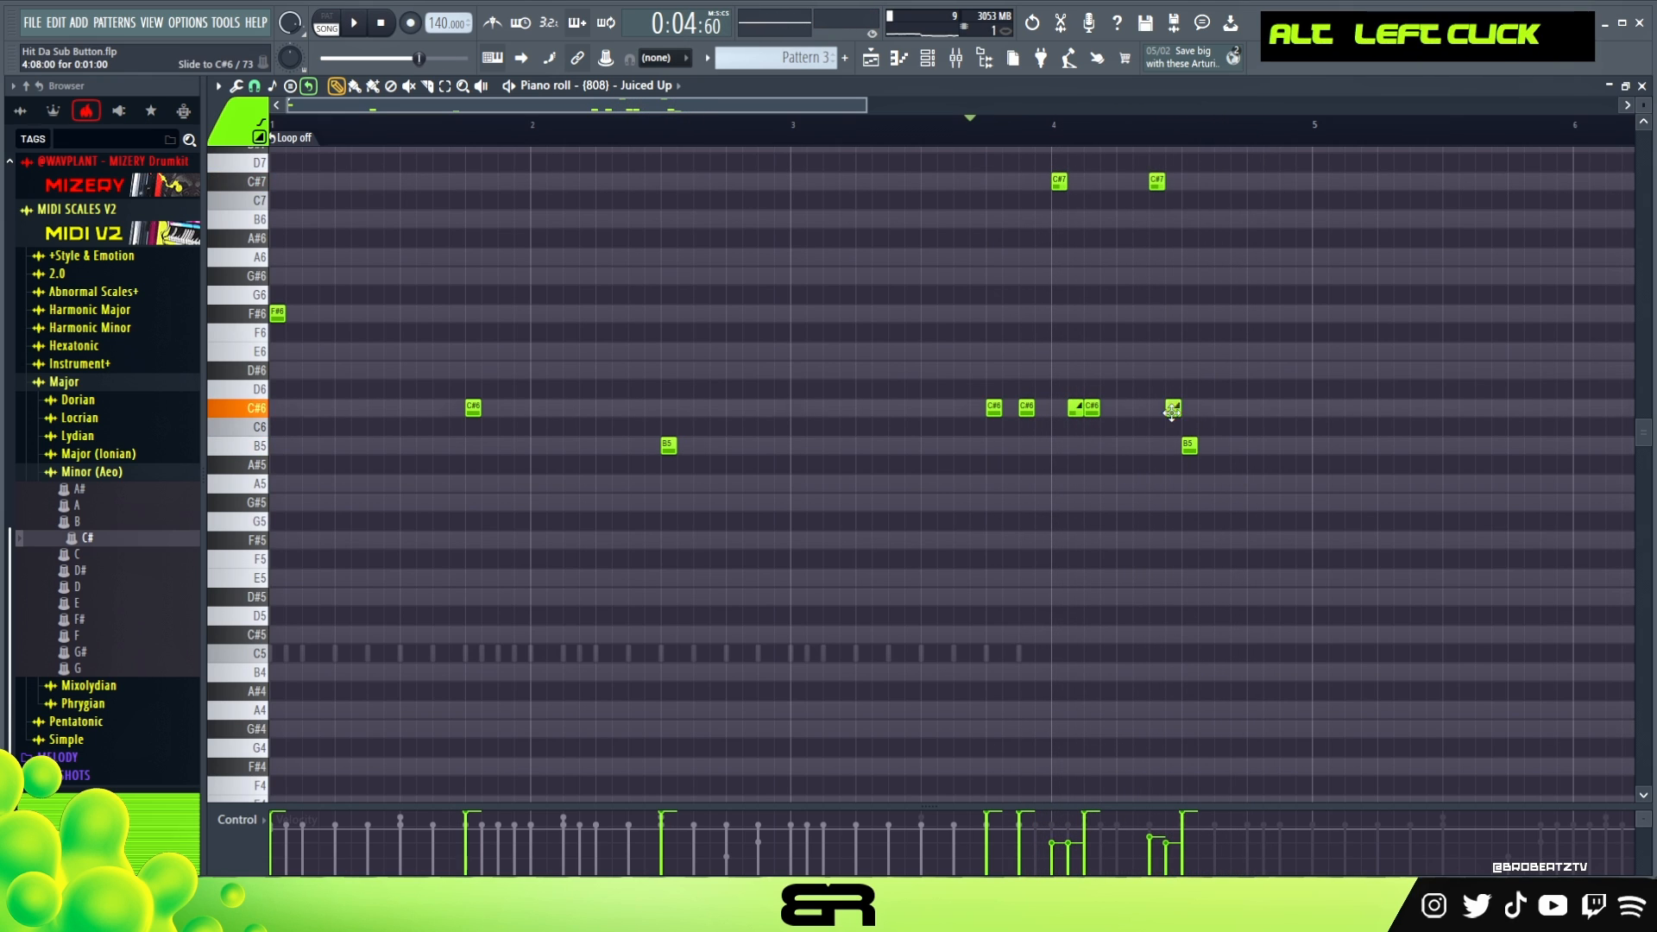
pyautogui.press('space')
pyautogui.rightClick(1232, 471)
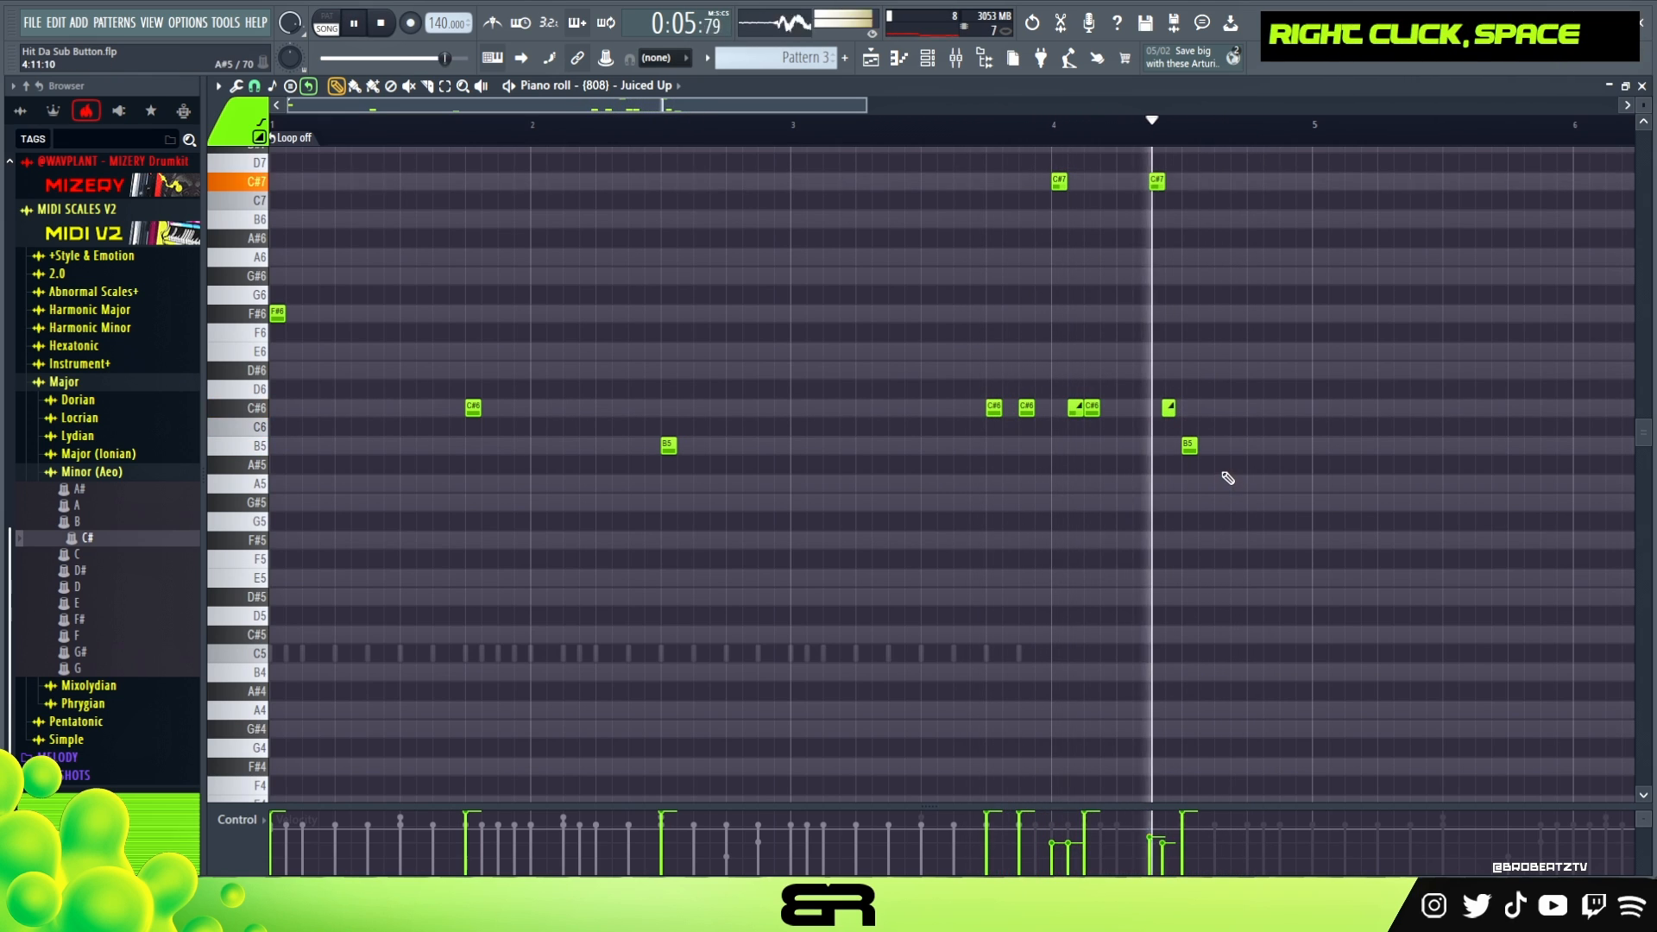
pyautogui.press('space')
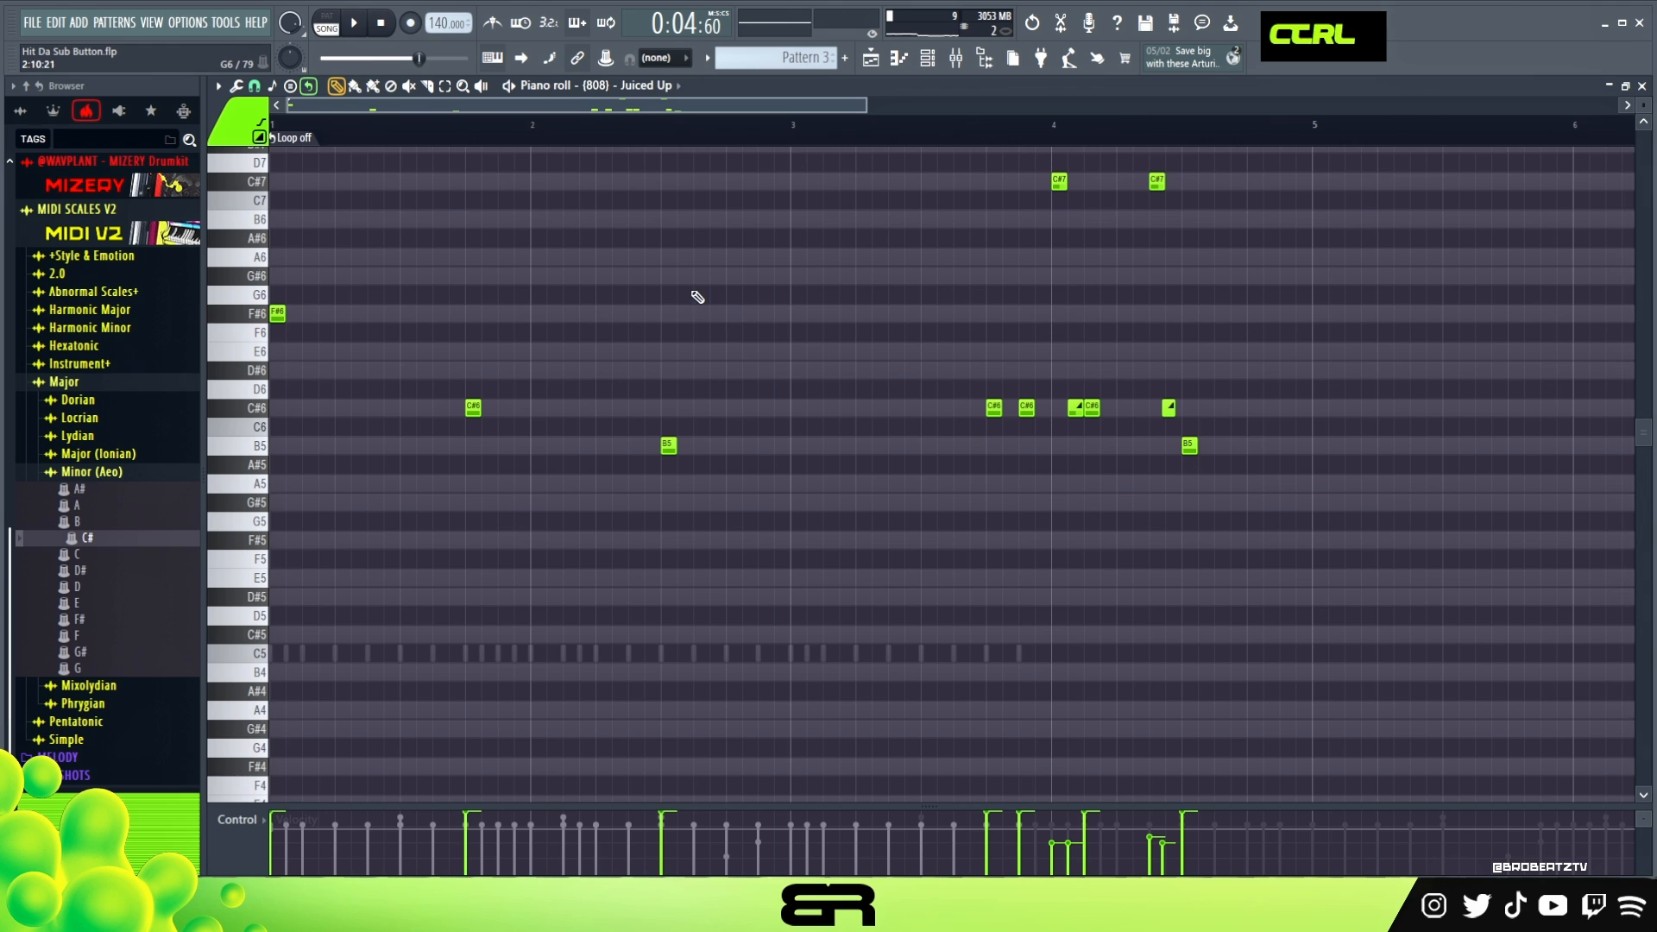
# - Transpose all notes of the Juiced Up 808 line down one octave and replay the pattern
pyautogui.scroll(-3, 895, 325)
pyautogui.doubleClick(263, 97)
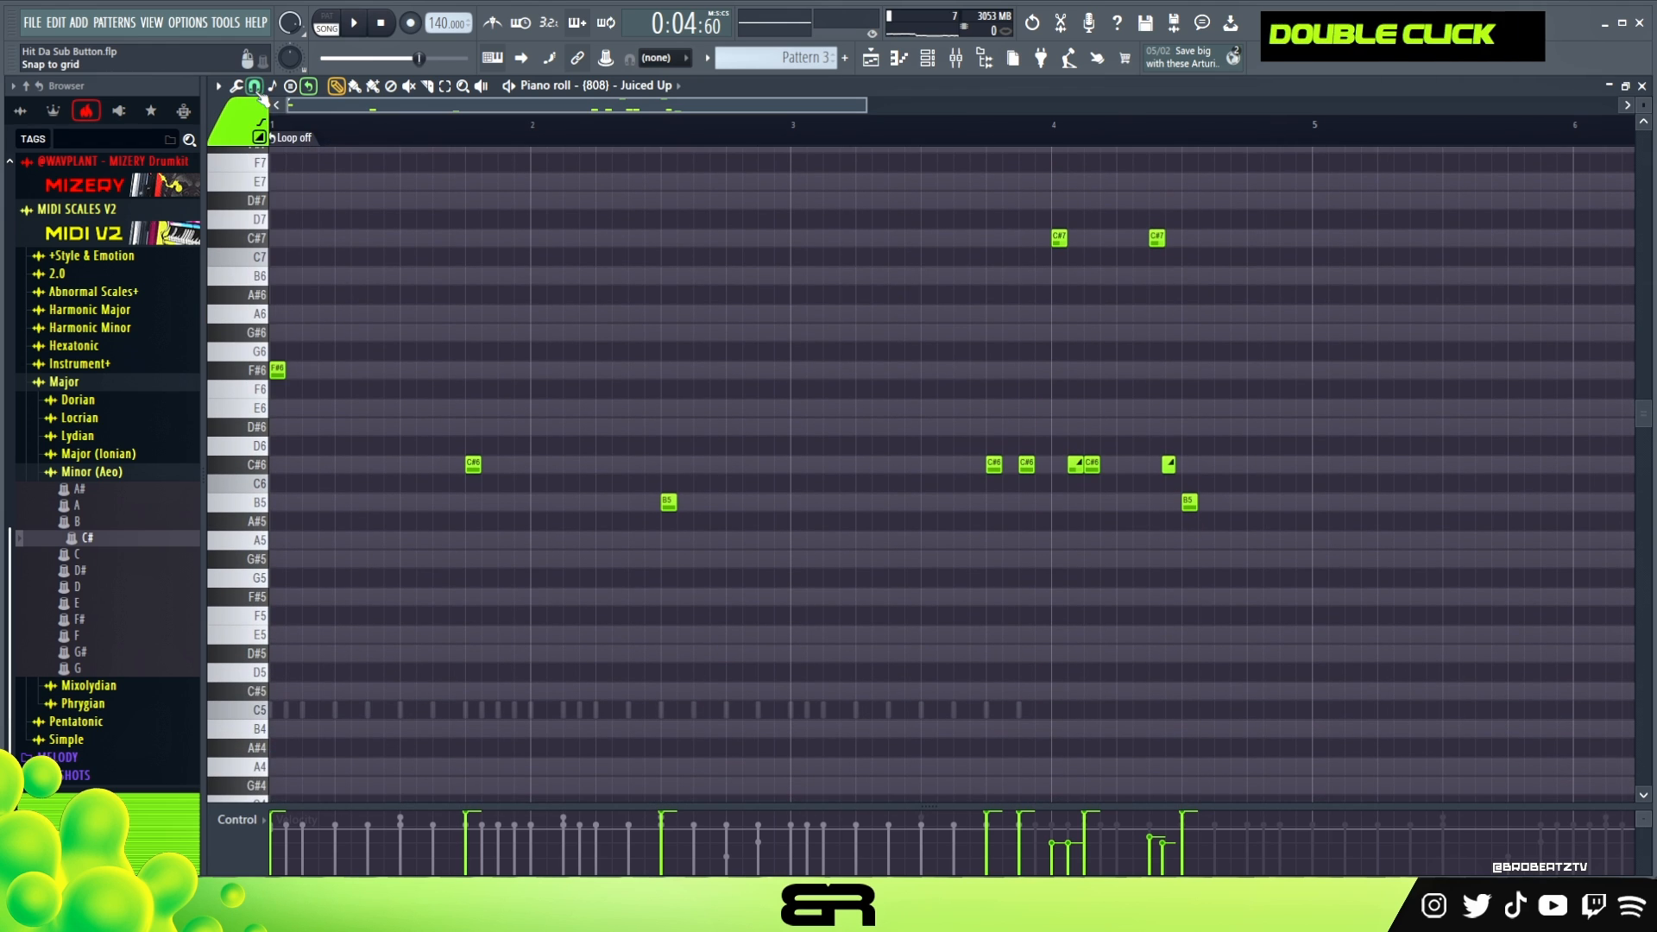
pyautogui.click(929, 59)
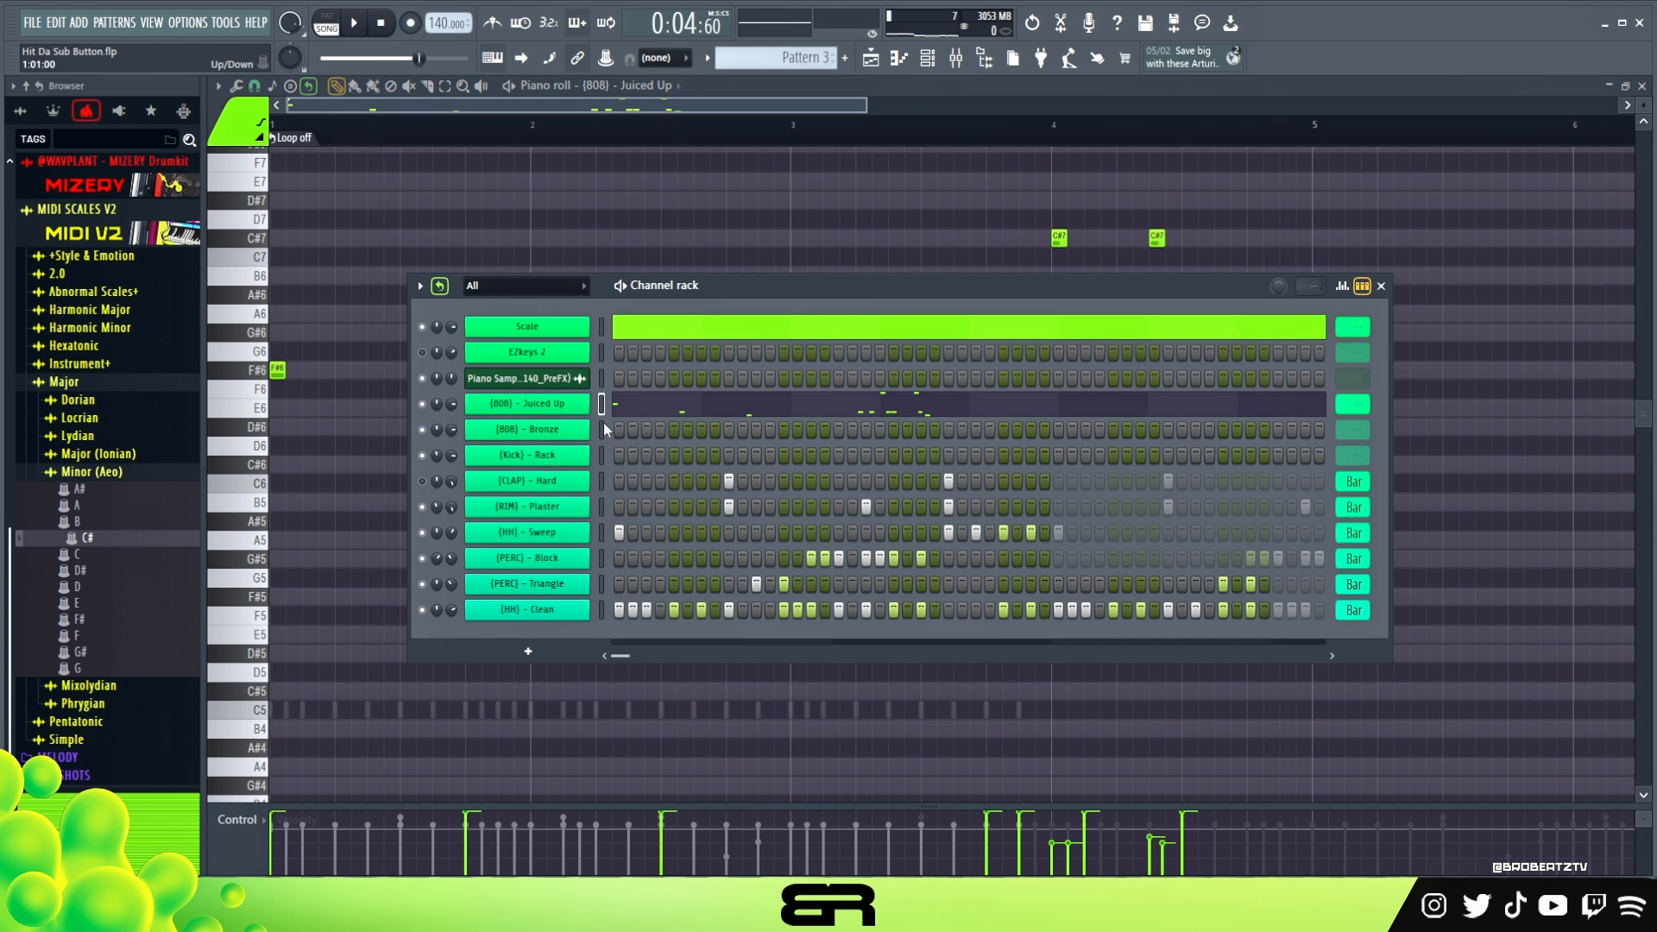
pyautogui.rightClick(571, 304)
pyautogui.hotkey('ctrl', 'a')
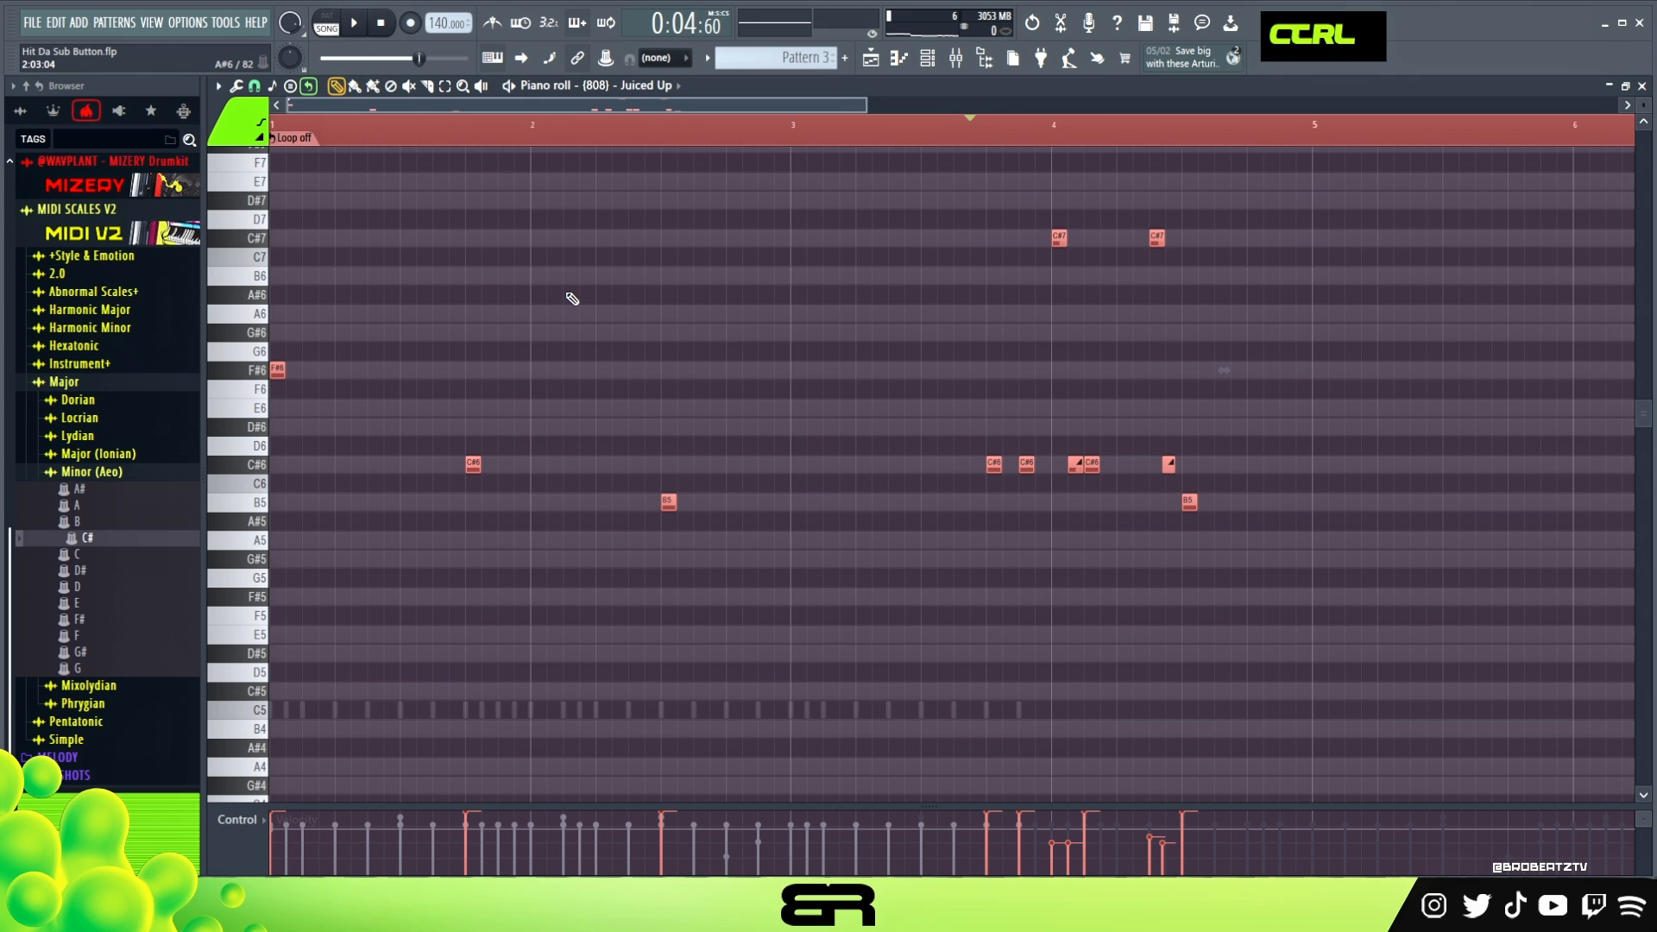
pyautogui.hotkey('ctrl', 'Down')
pyautogui.press('space')
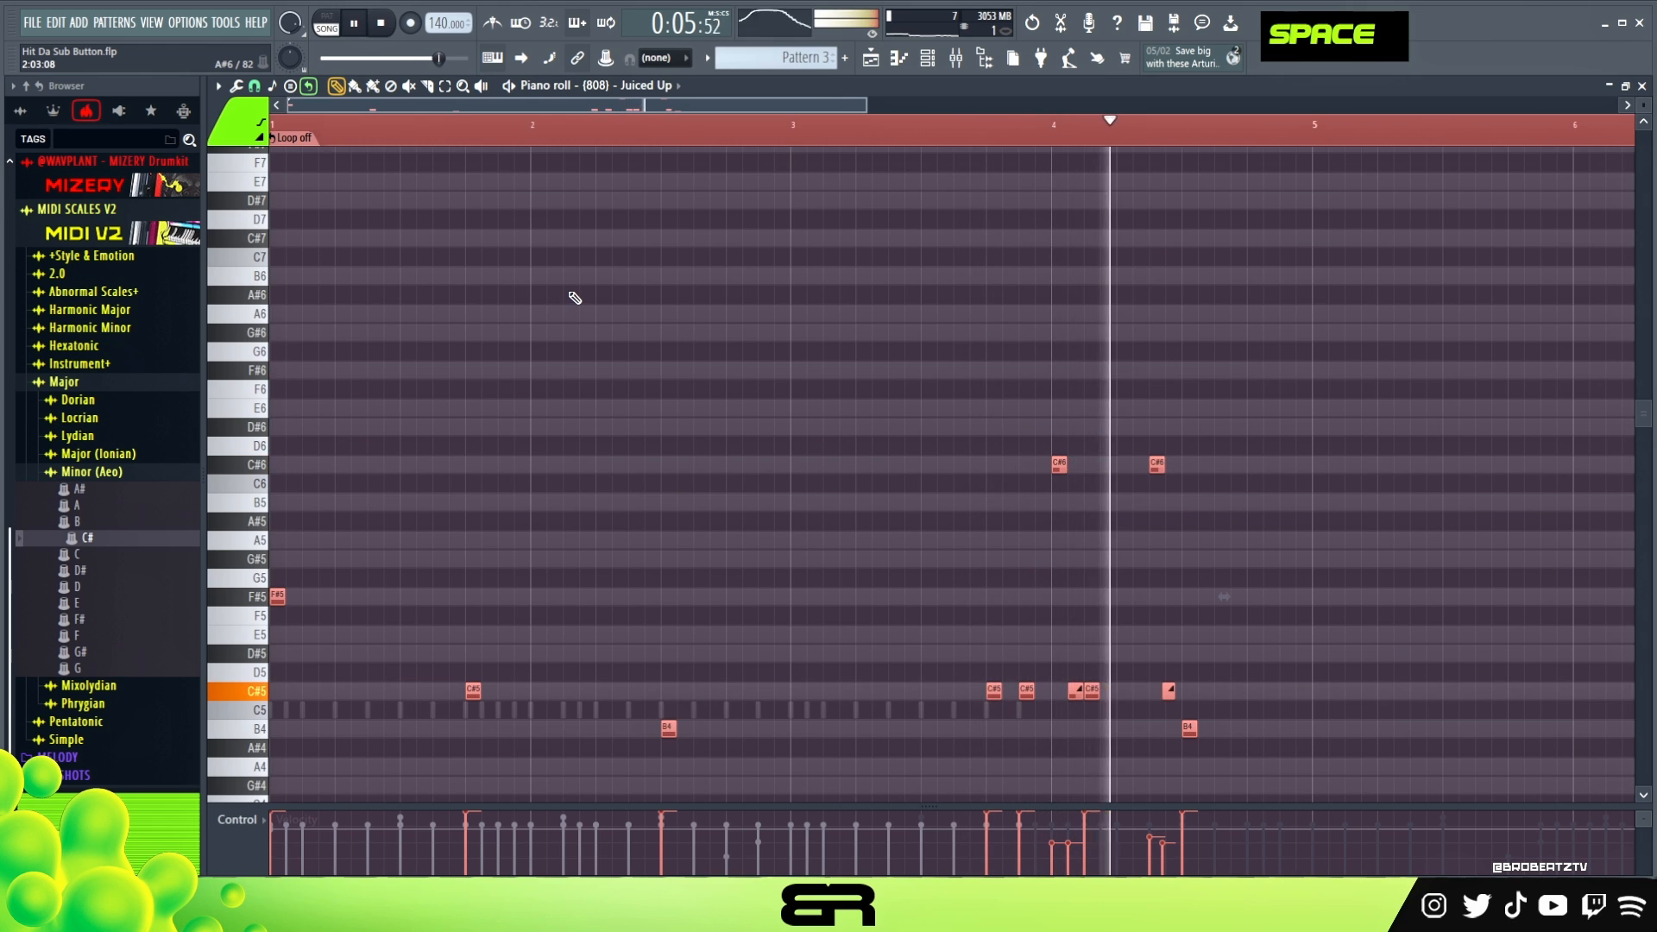
pyautogui.scroll(-3, 596, 299)
pyautogui.rightClick(803, 299)
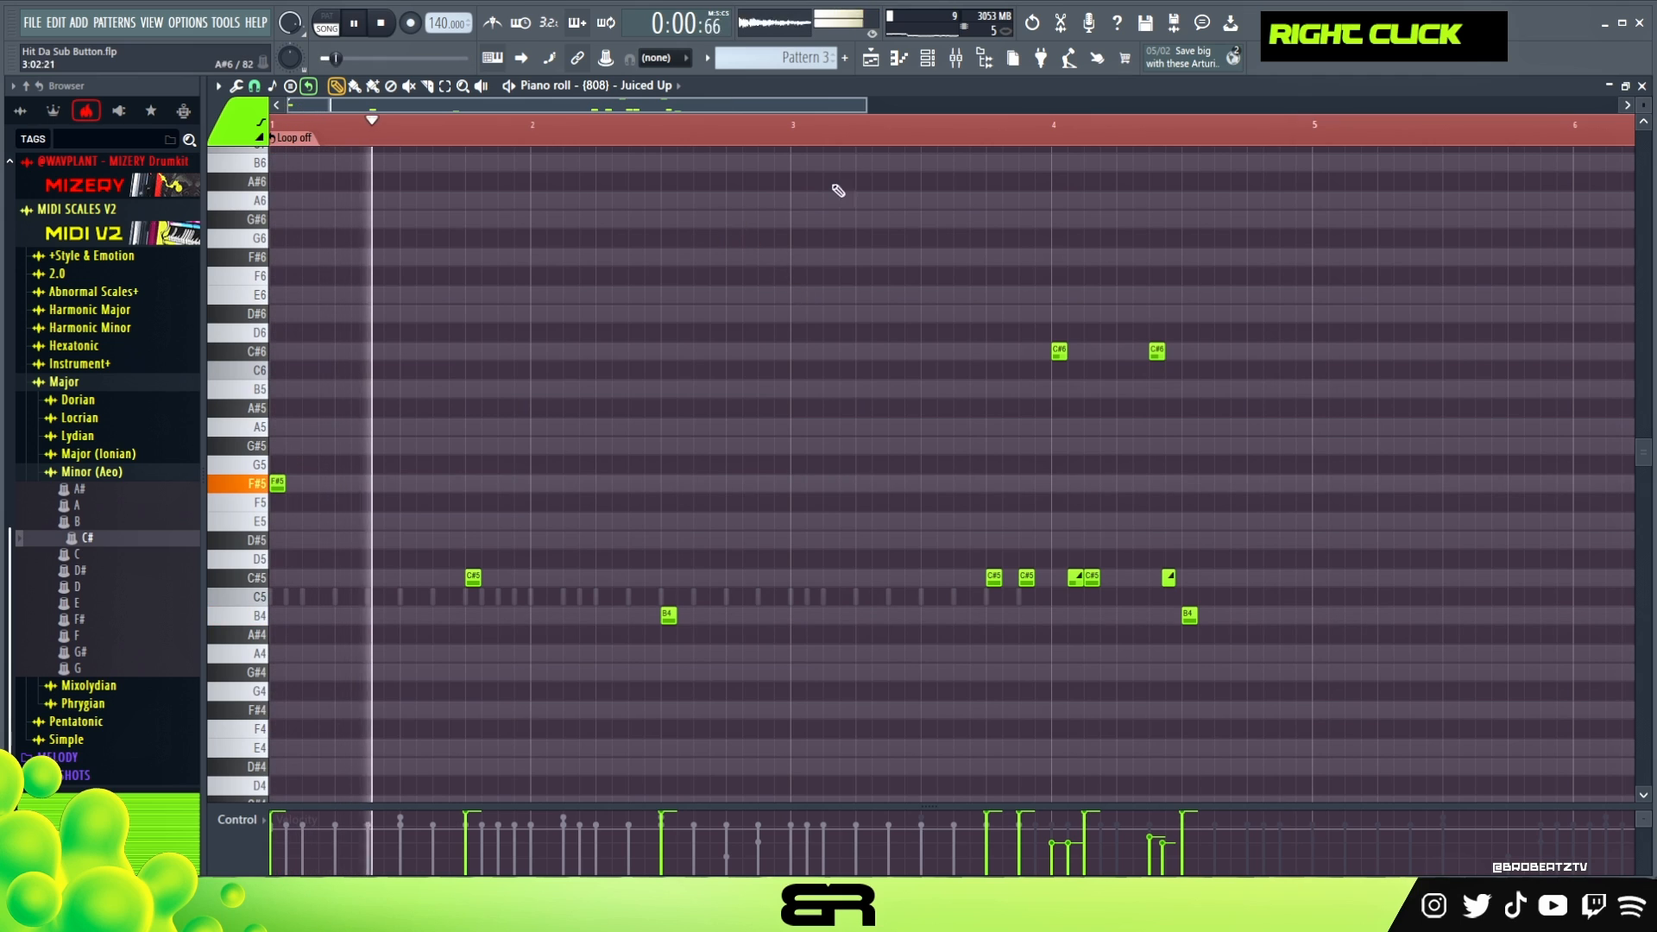
# - Set the Juiced Up 808 channel's loop length to Bar and replay the looped line
pyautogui.click(934, 62)
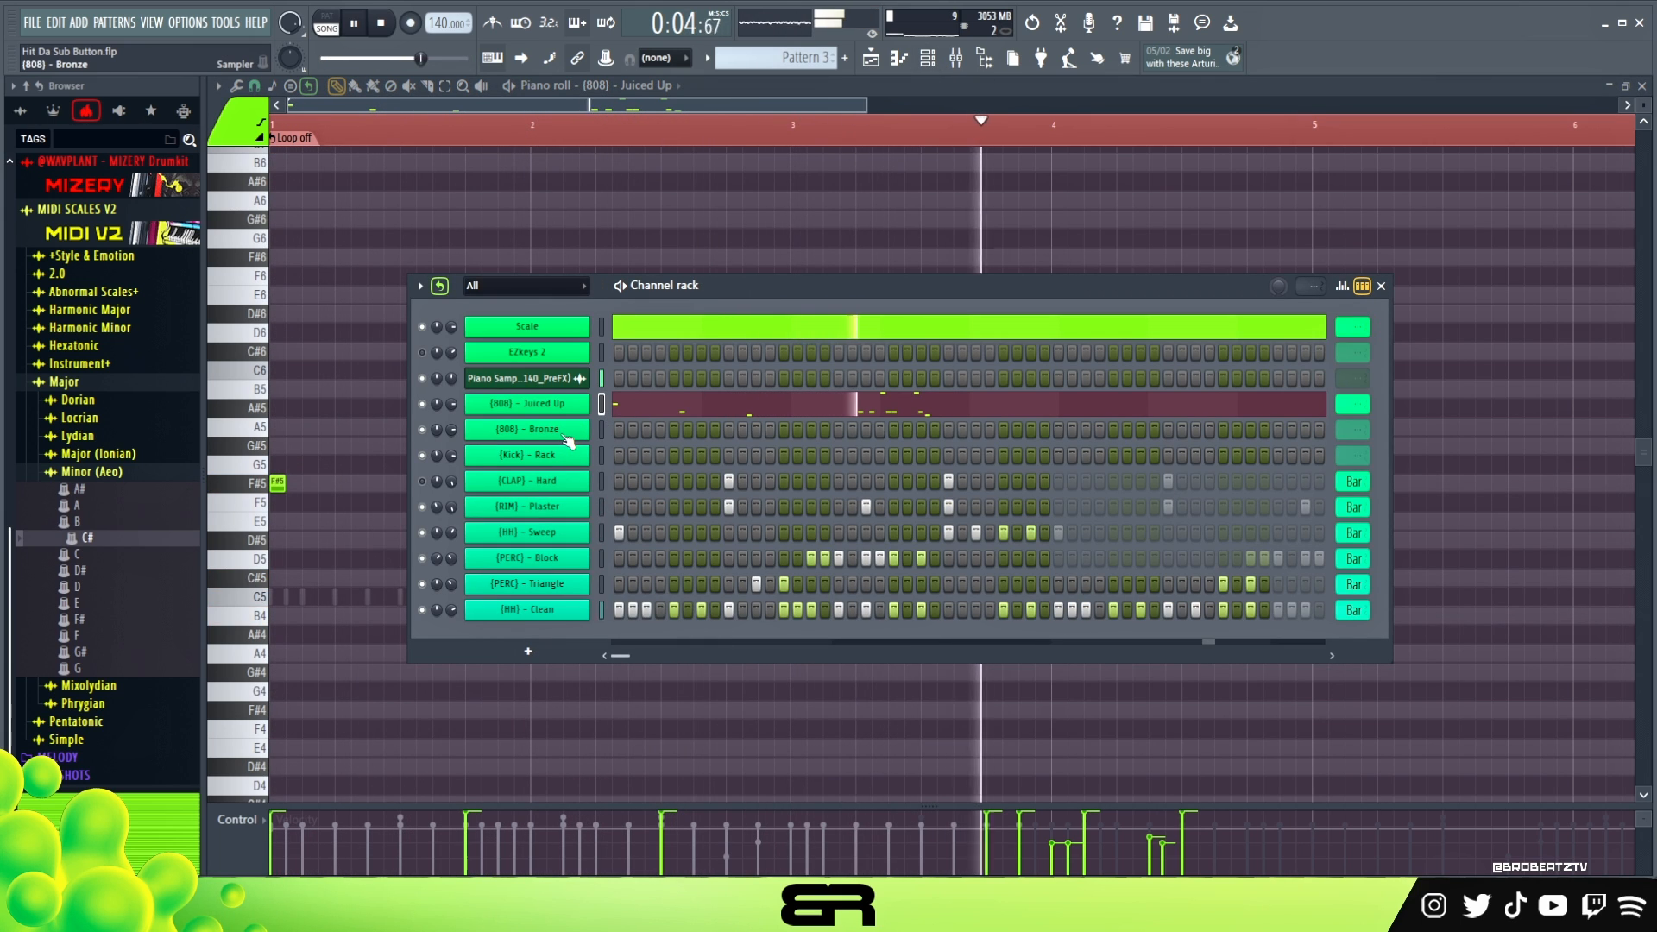
pyautogui.scroll(-1, 1353, 406)
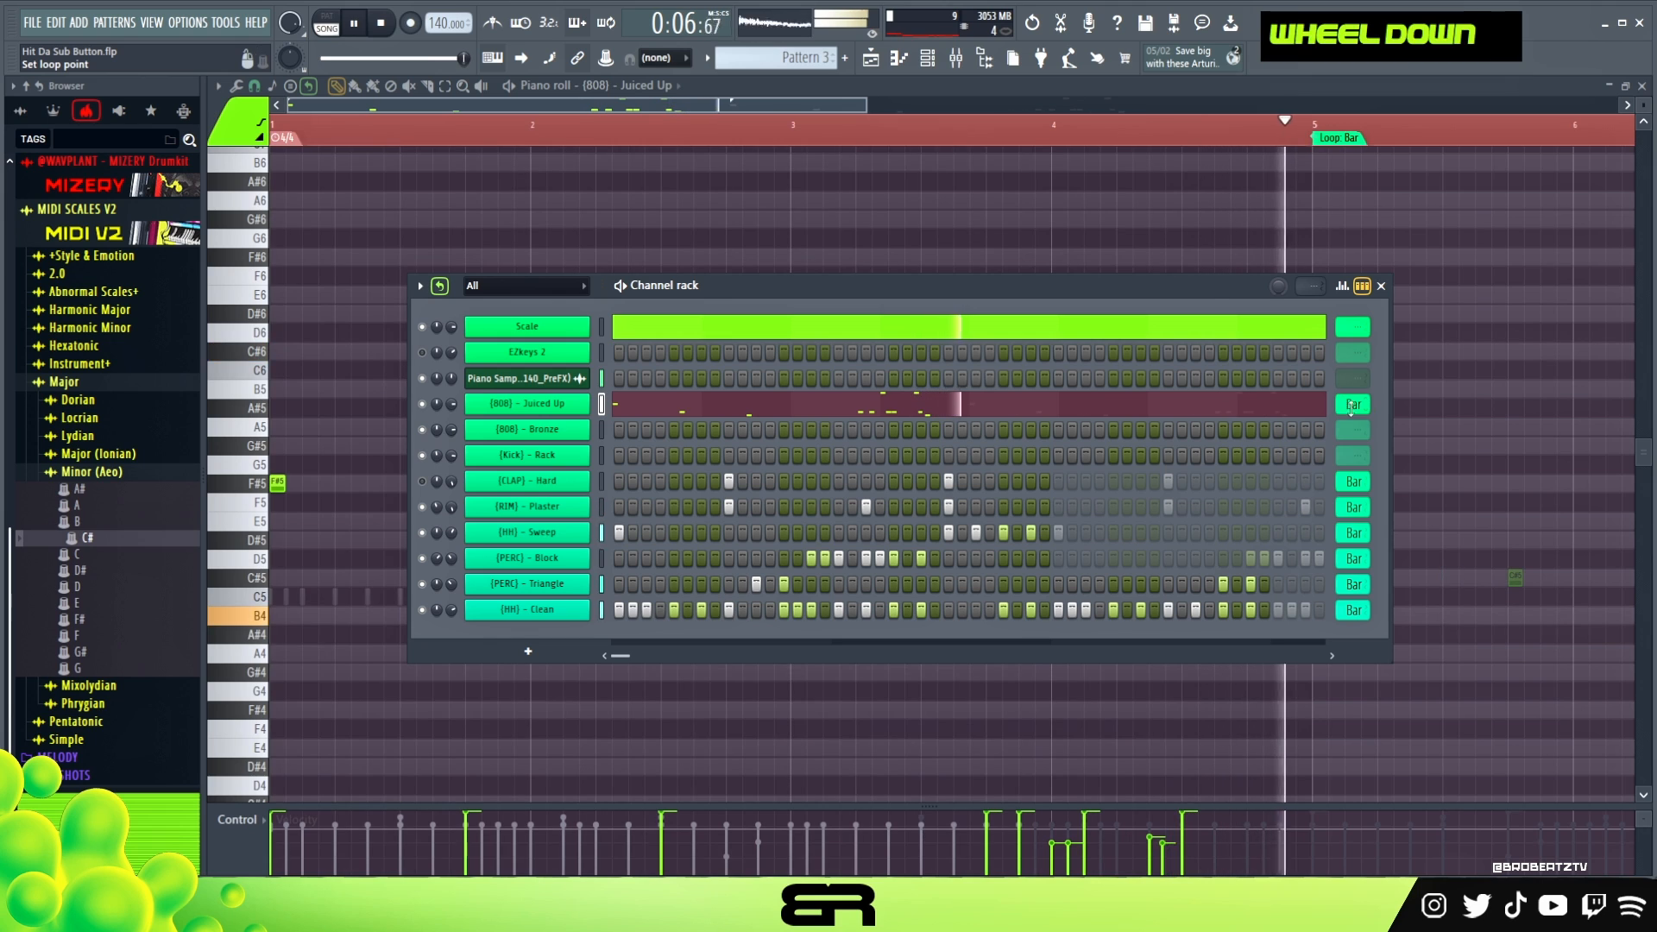
pyautogui.rightClick(1114, 239)
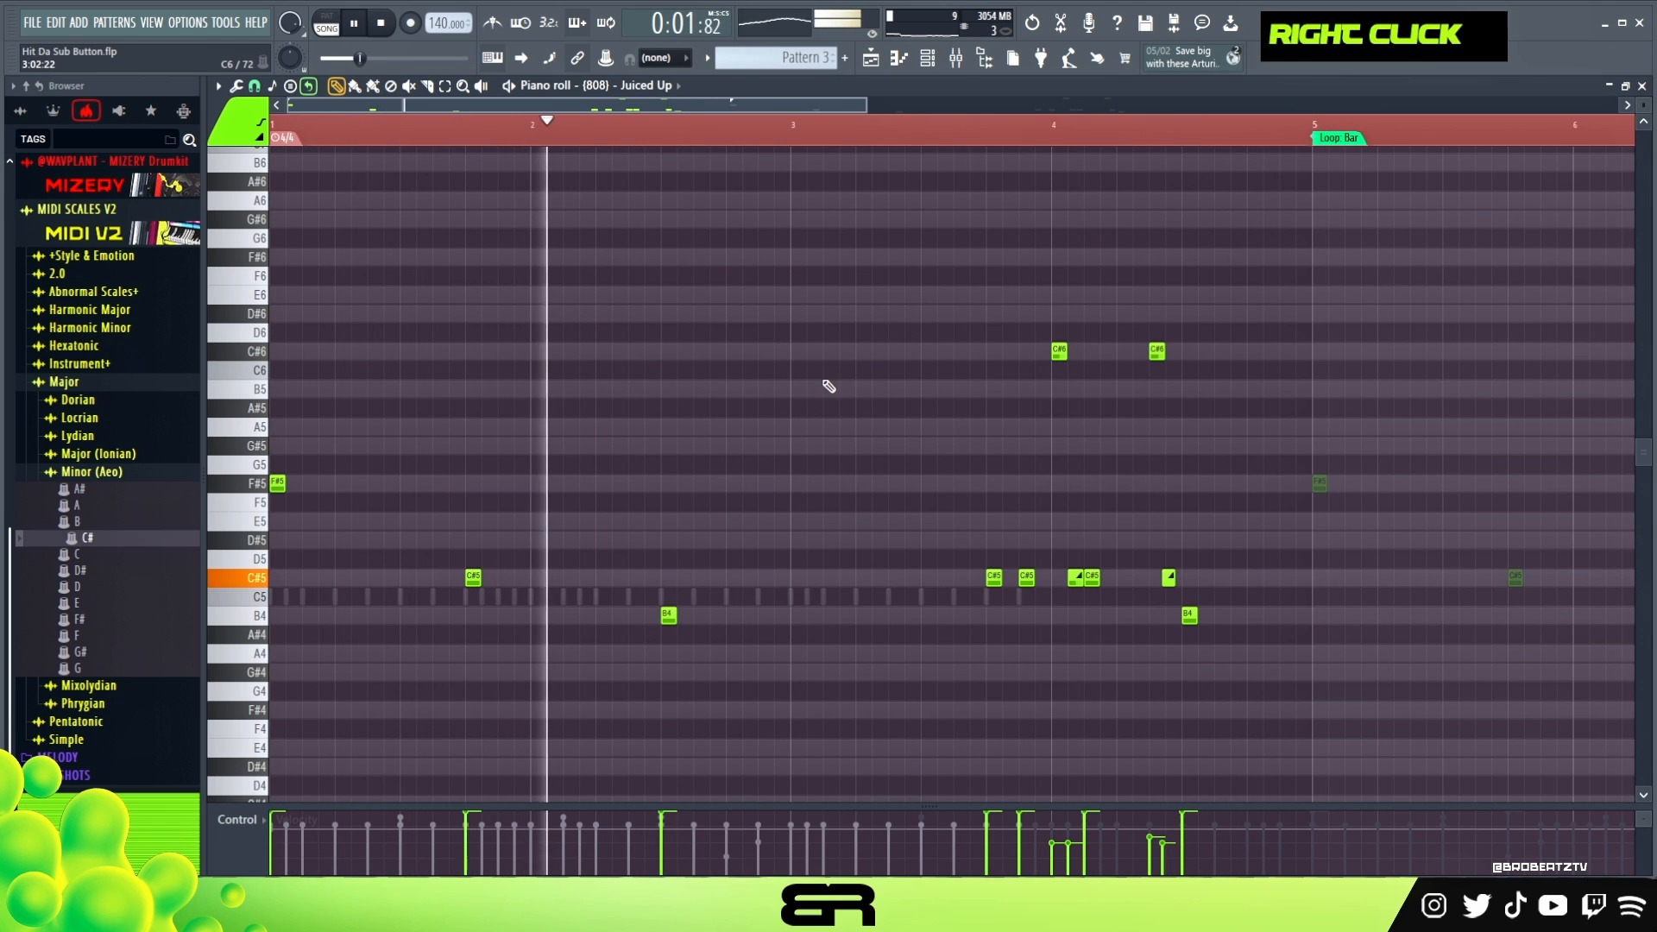
pyautogui.press('space')
pyautogui.press('space')
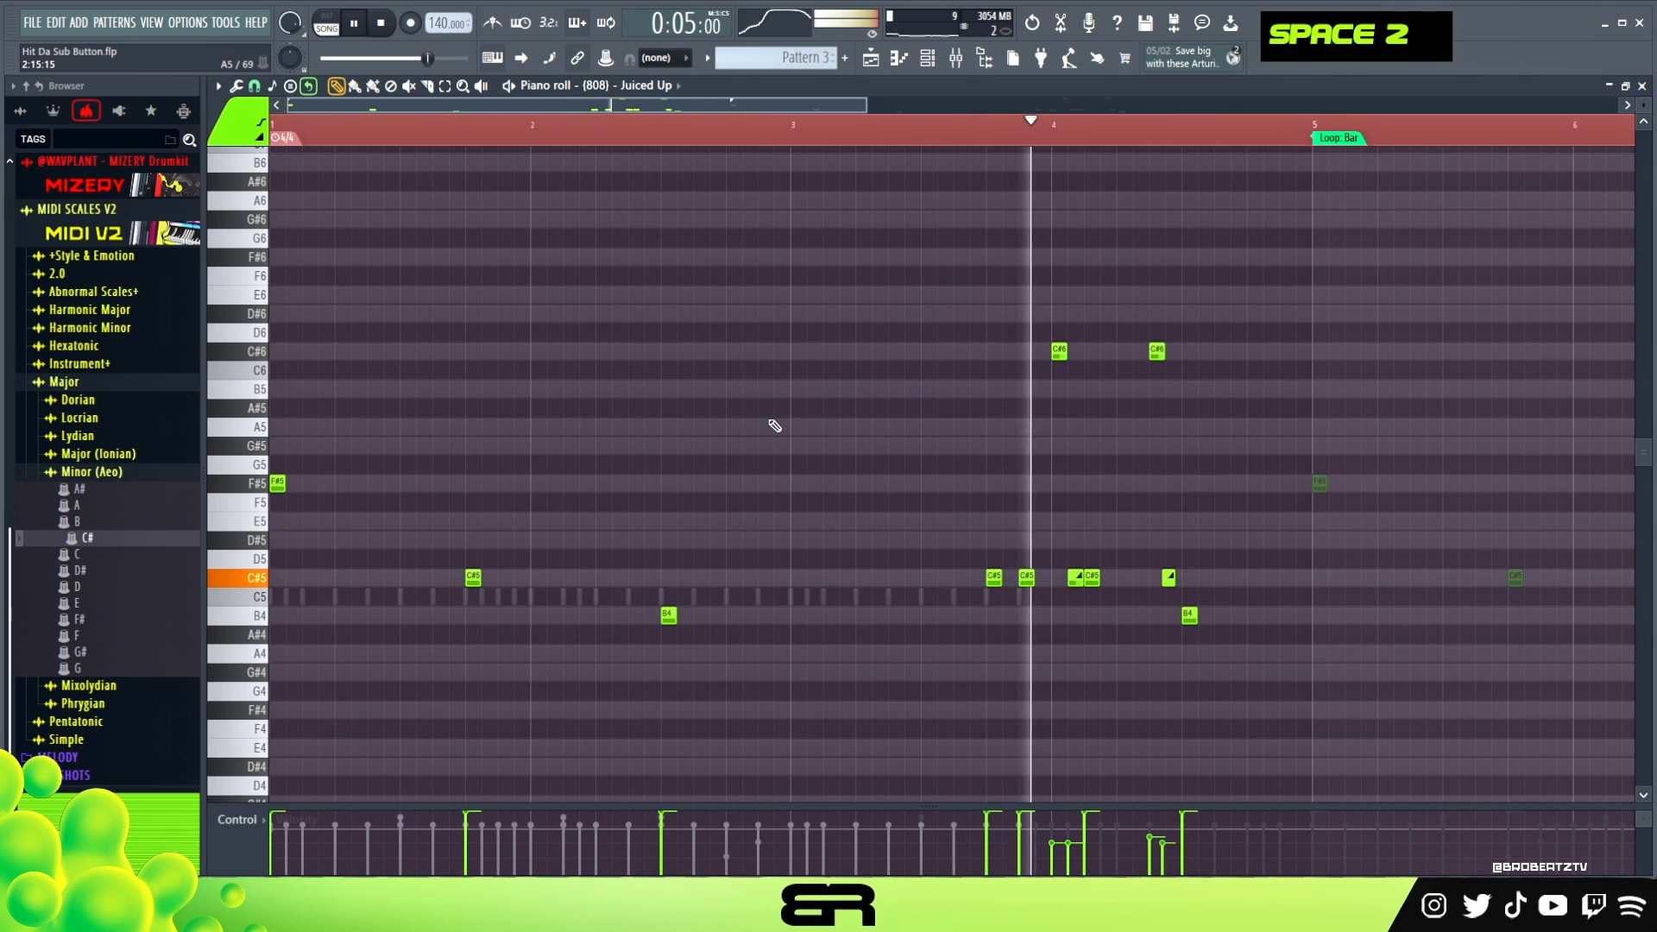
# - Copy the Juiced Up 808 notes and paste them into the Bronze 808 channel
pyautogui.click(927, 59)
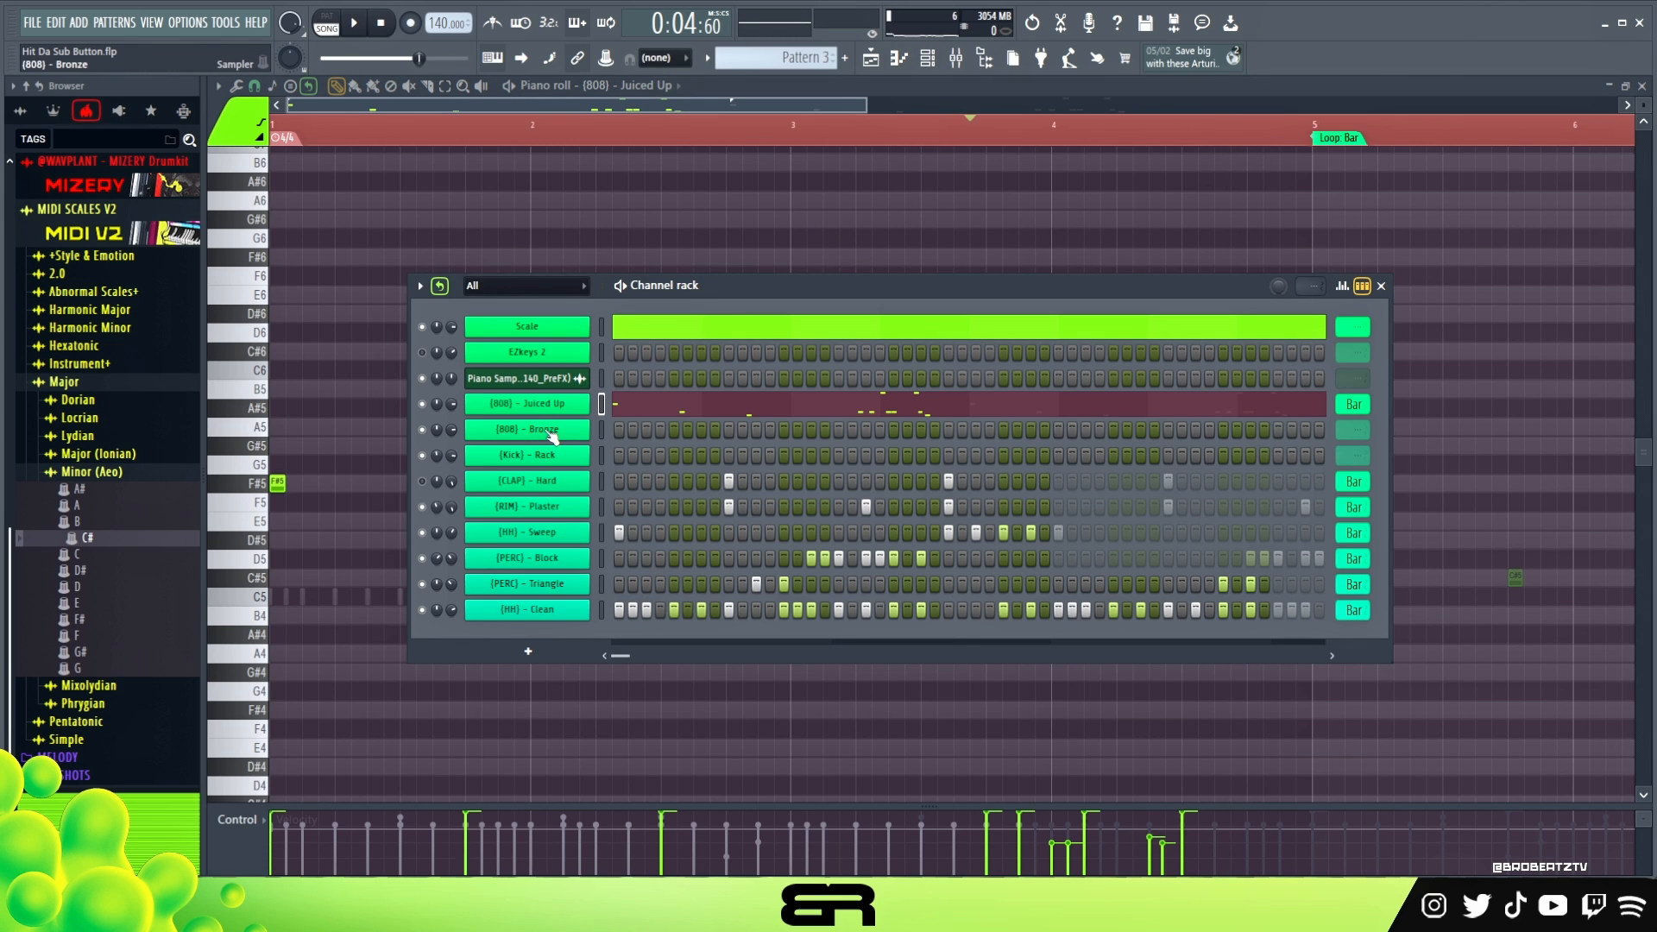
pyautogui.rightClick(588, 398)
pyautogui.click(826, 423)
pyautogui.rightClick(573, 438)
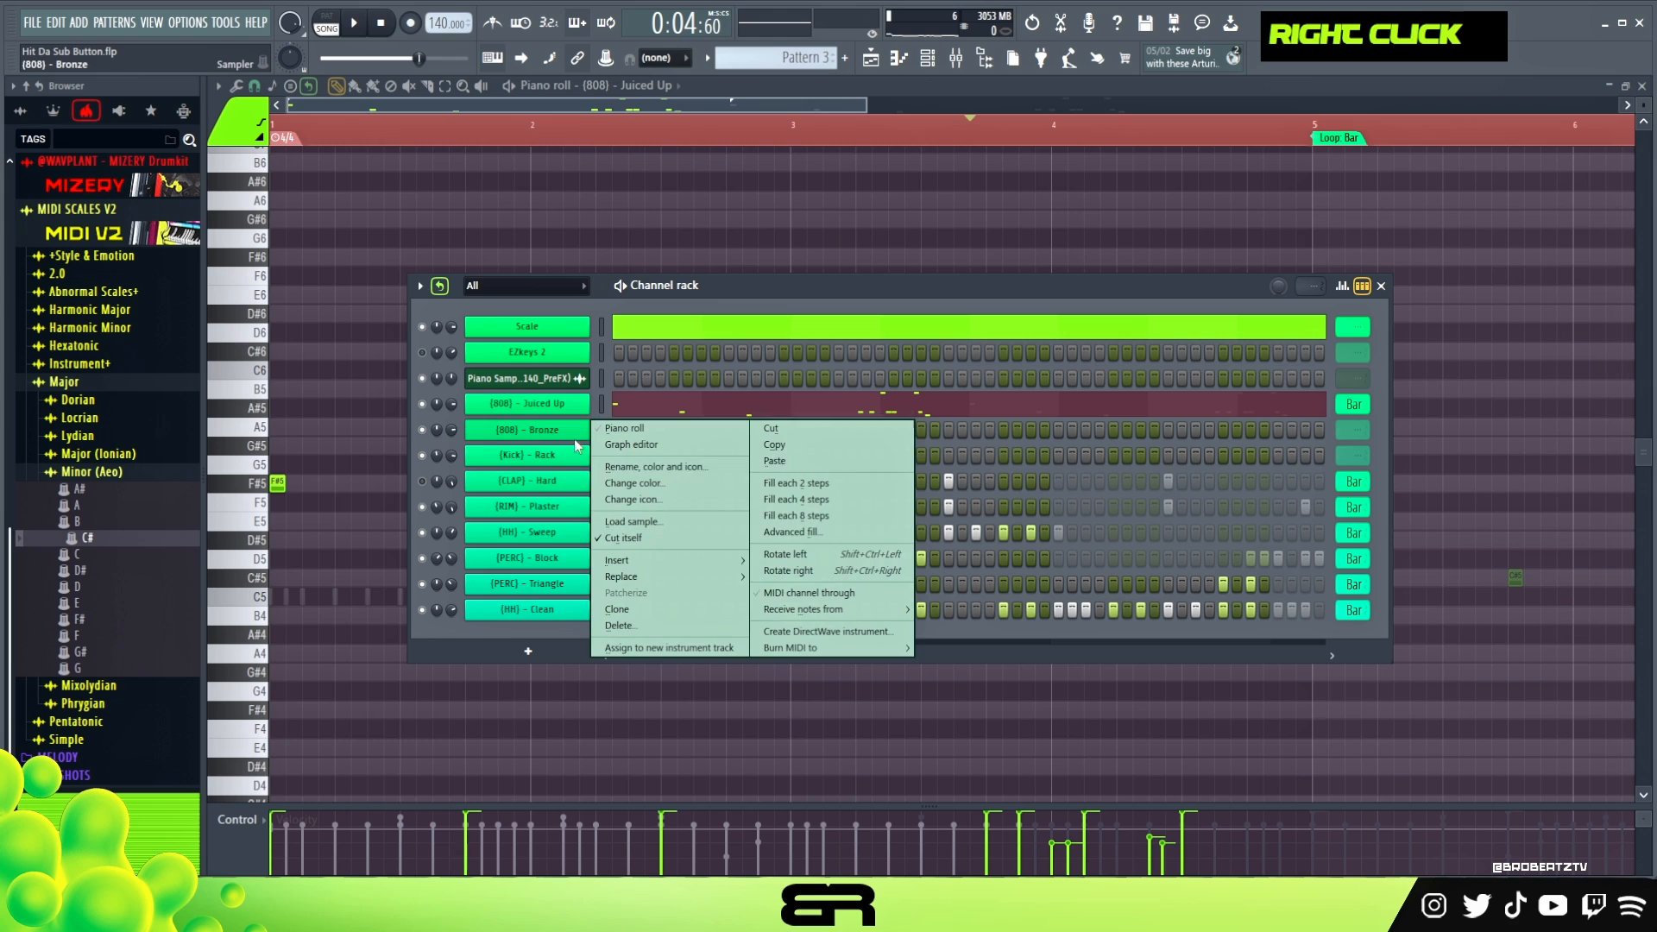
pyautogui.click(796, 463)
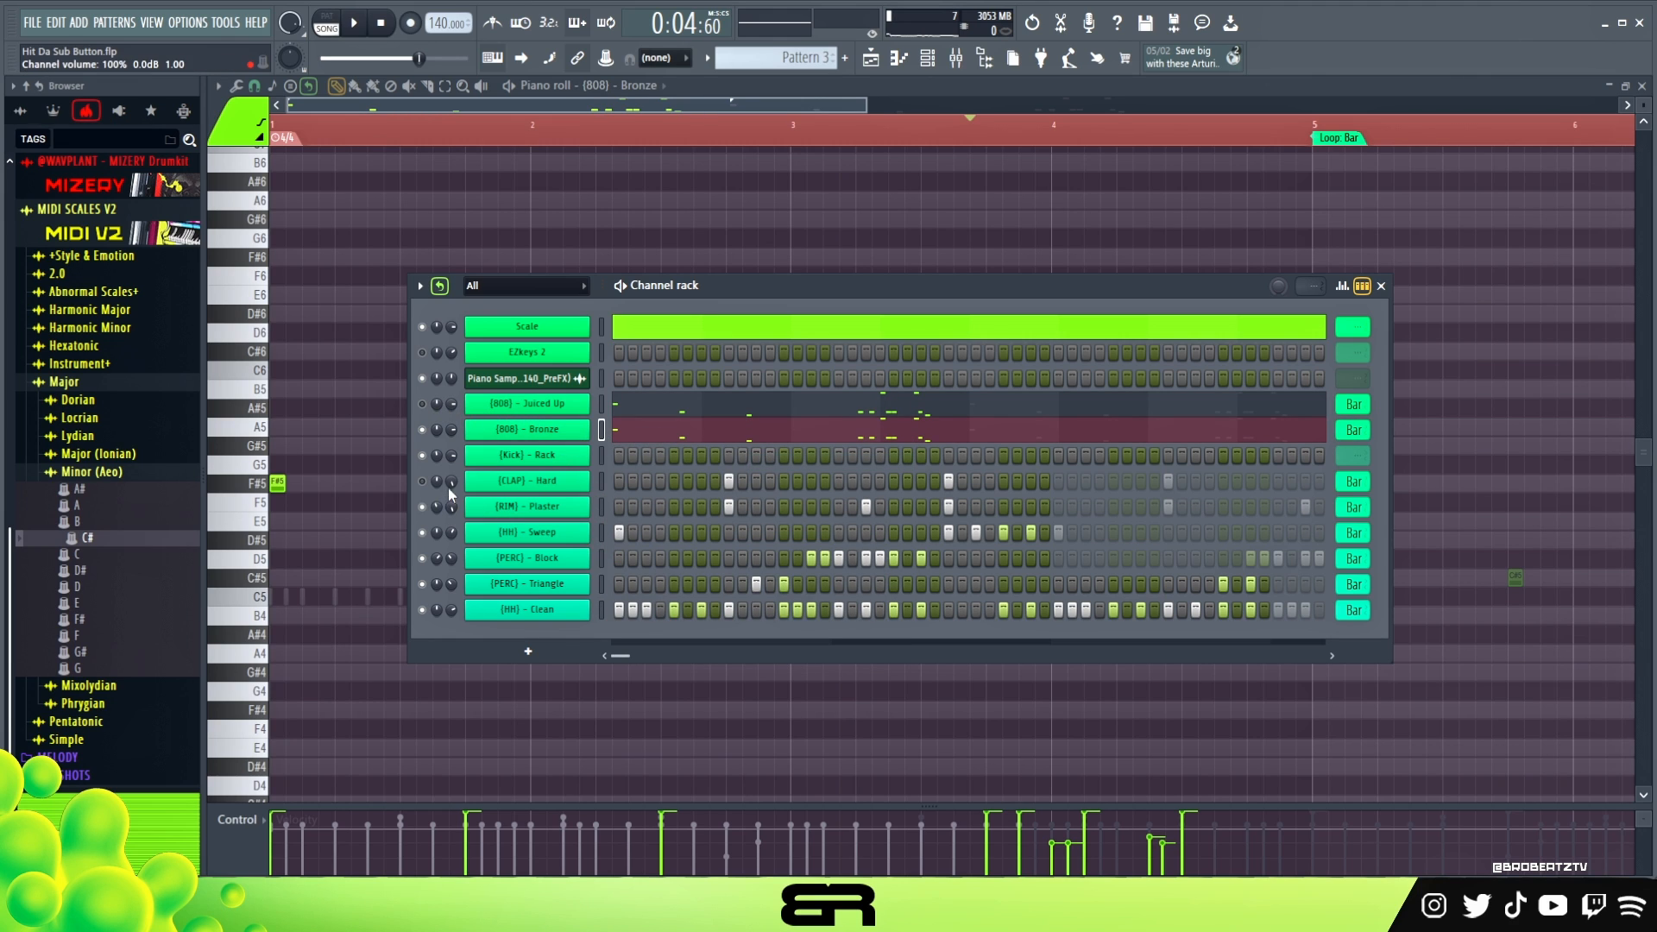
# - Delete the Bronze 808 notes from the end of bar 3 through bar 4, keeping only the first two bars' notes
pyautogui.doubleClick(623, 438)
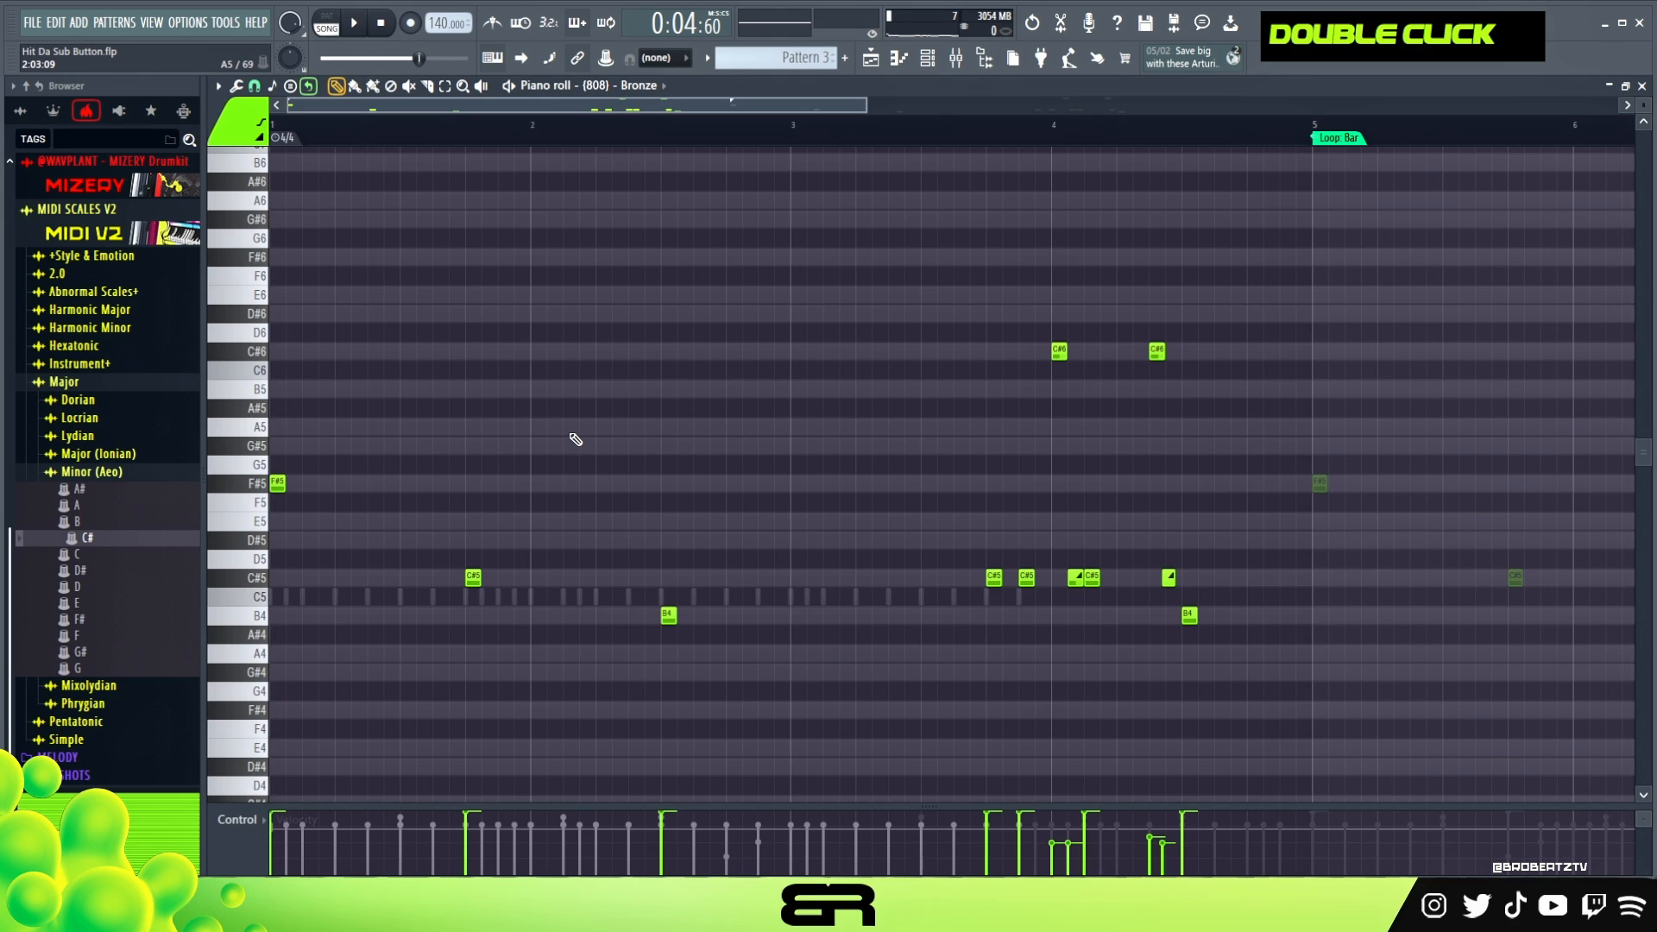
pyautogui.moveTo(892, 267); pyautogui.dragTo(1234, 661)
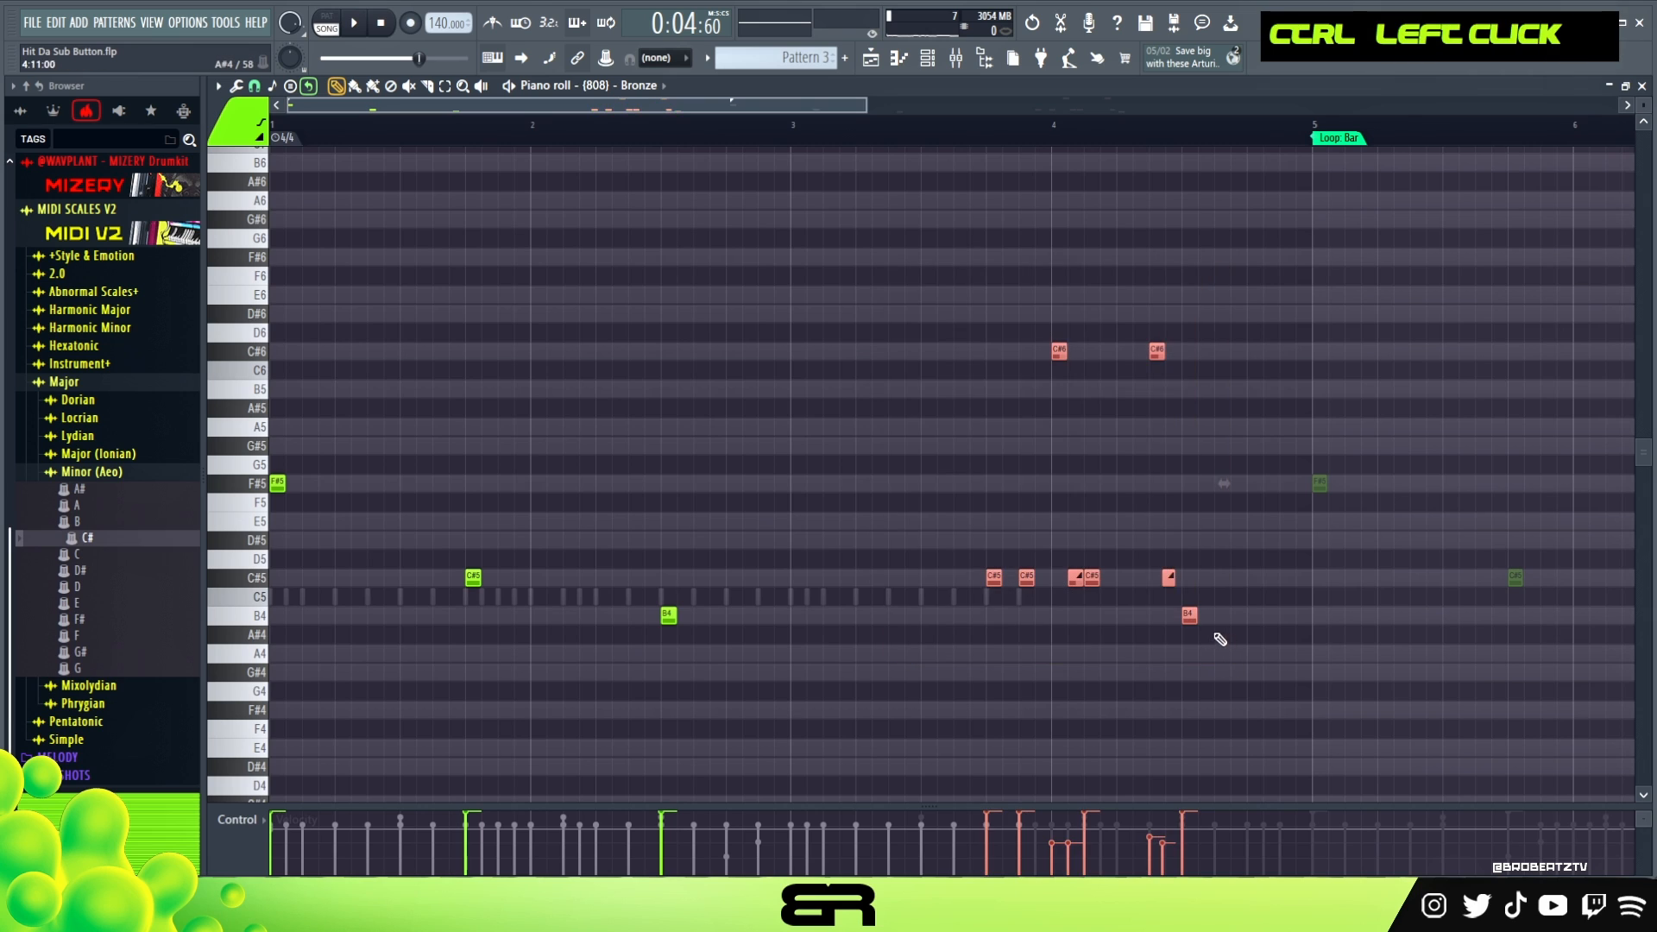
pyautogui.press('Delete')
pyautogui.scroll(4, 472, 136)
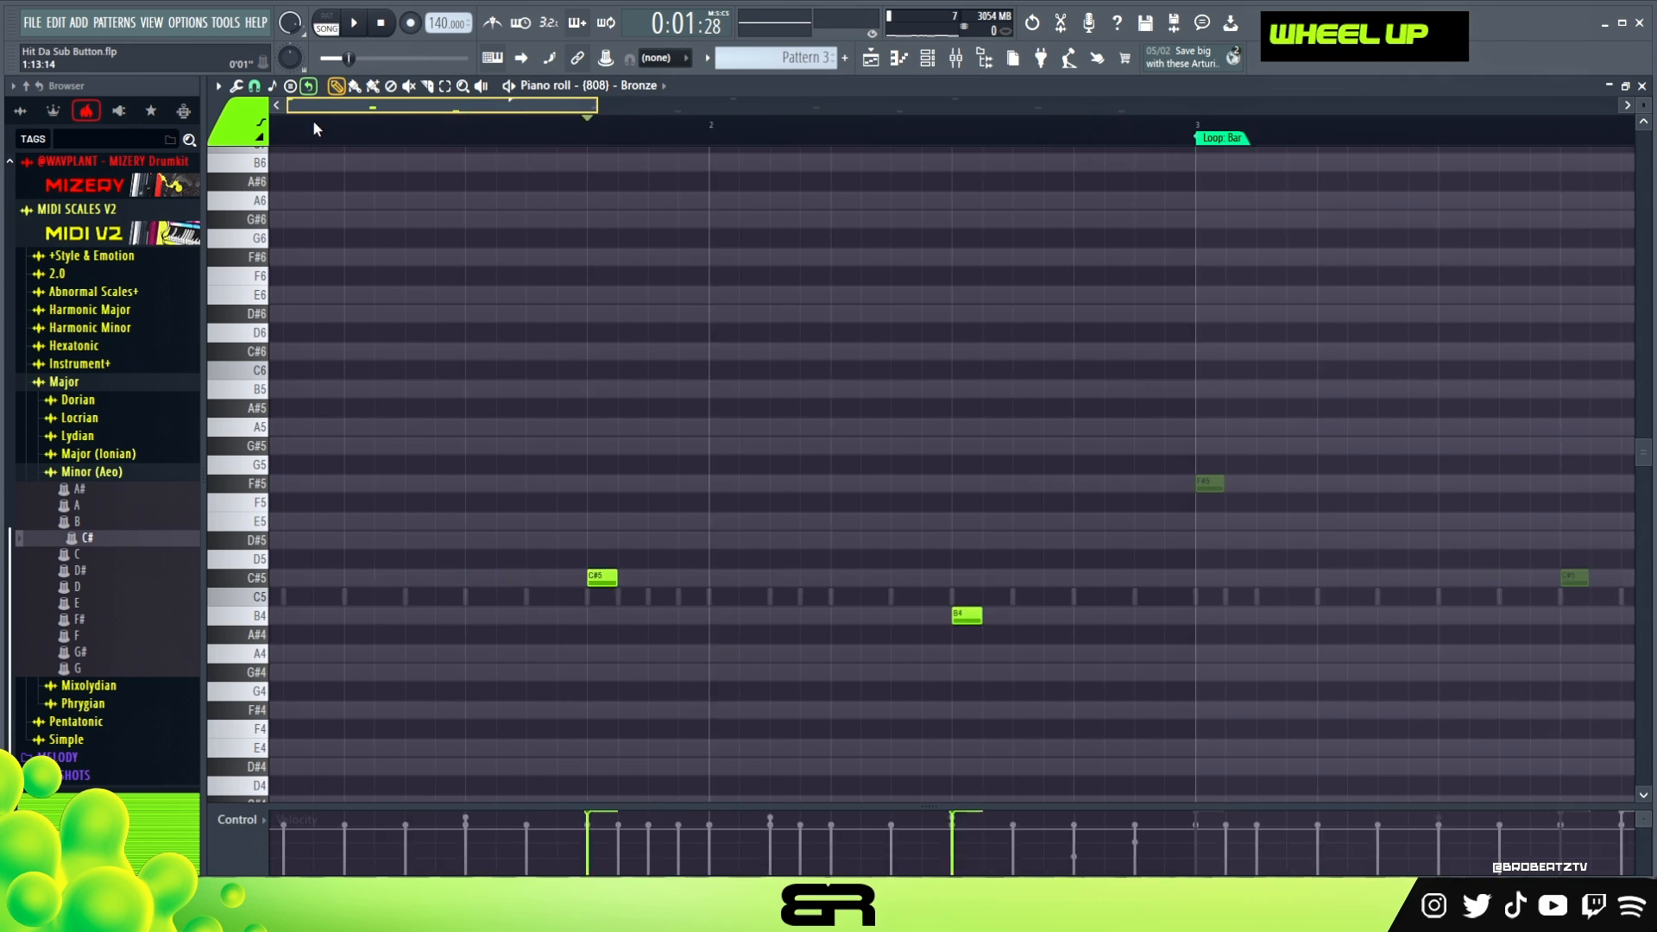
pyautogui.rightClick(323, 518)
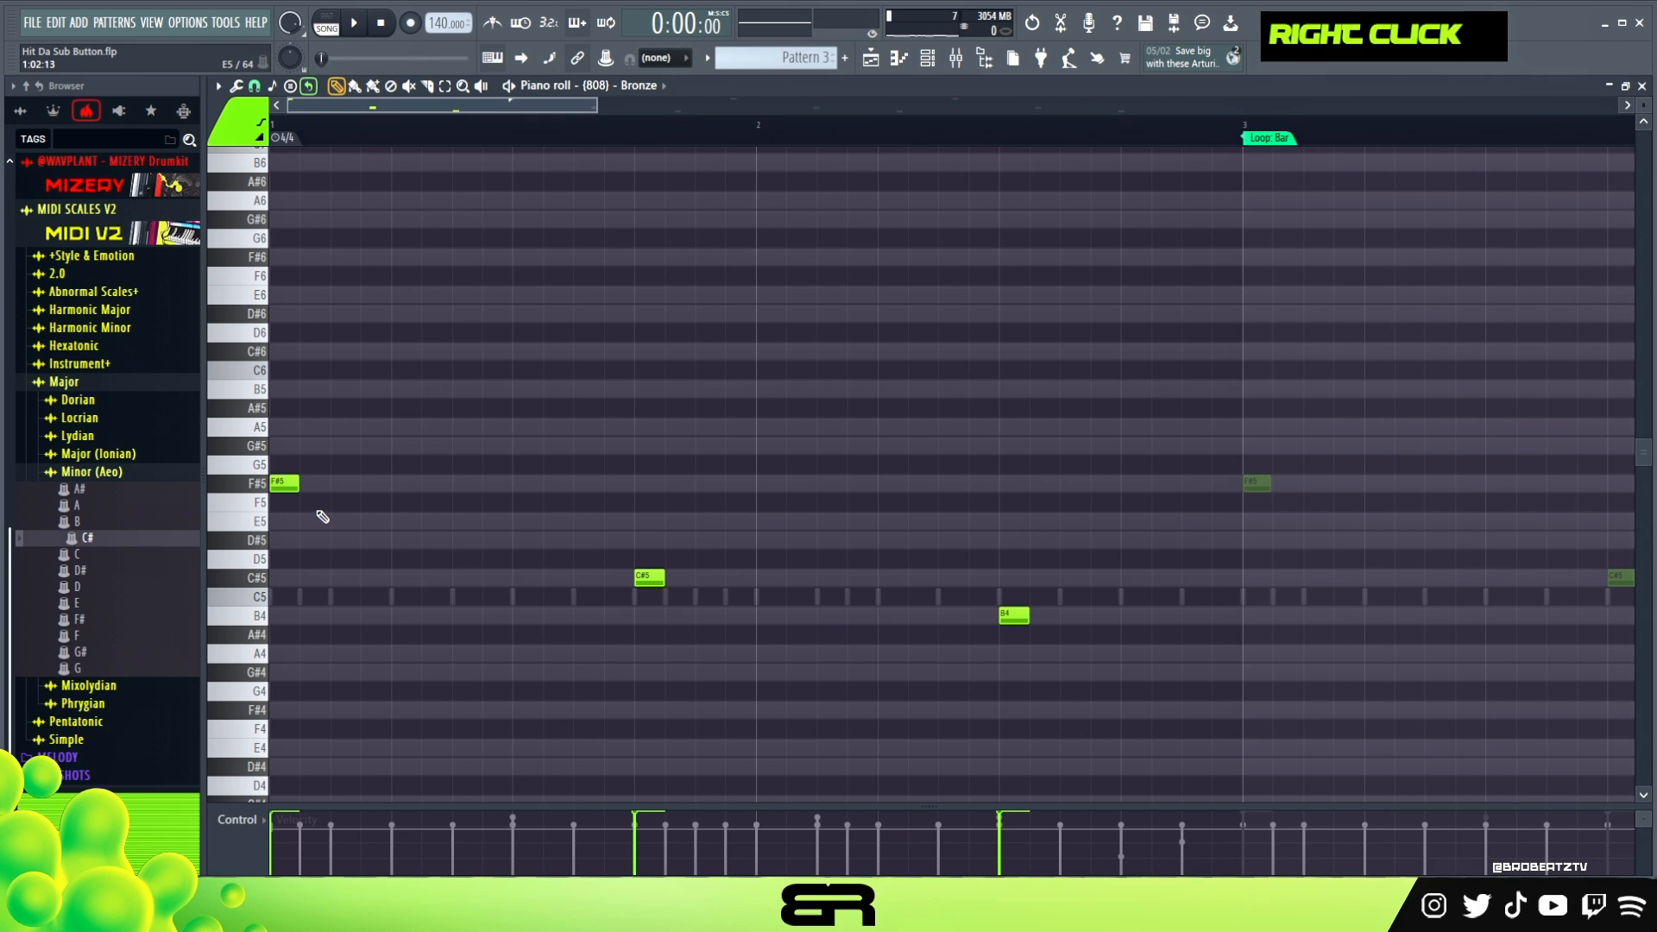
# - Add a C#5 on step 5 of bar 2, move the B4 to step 11, and replay the Bronze line
pyautogui.press('space')
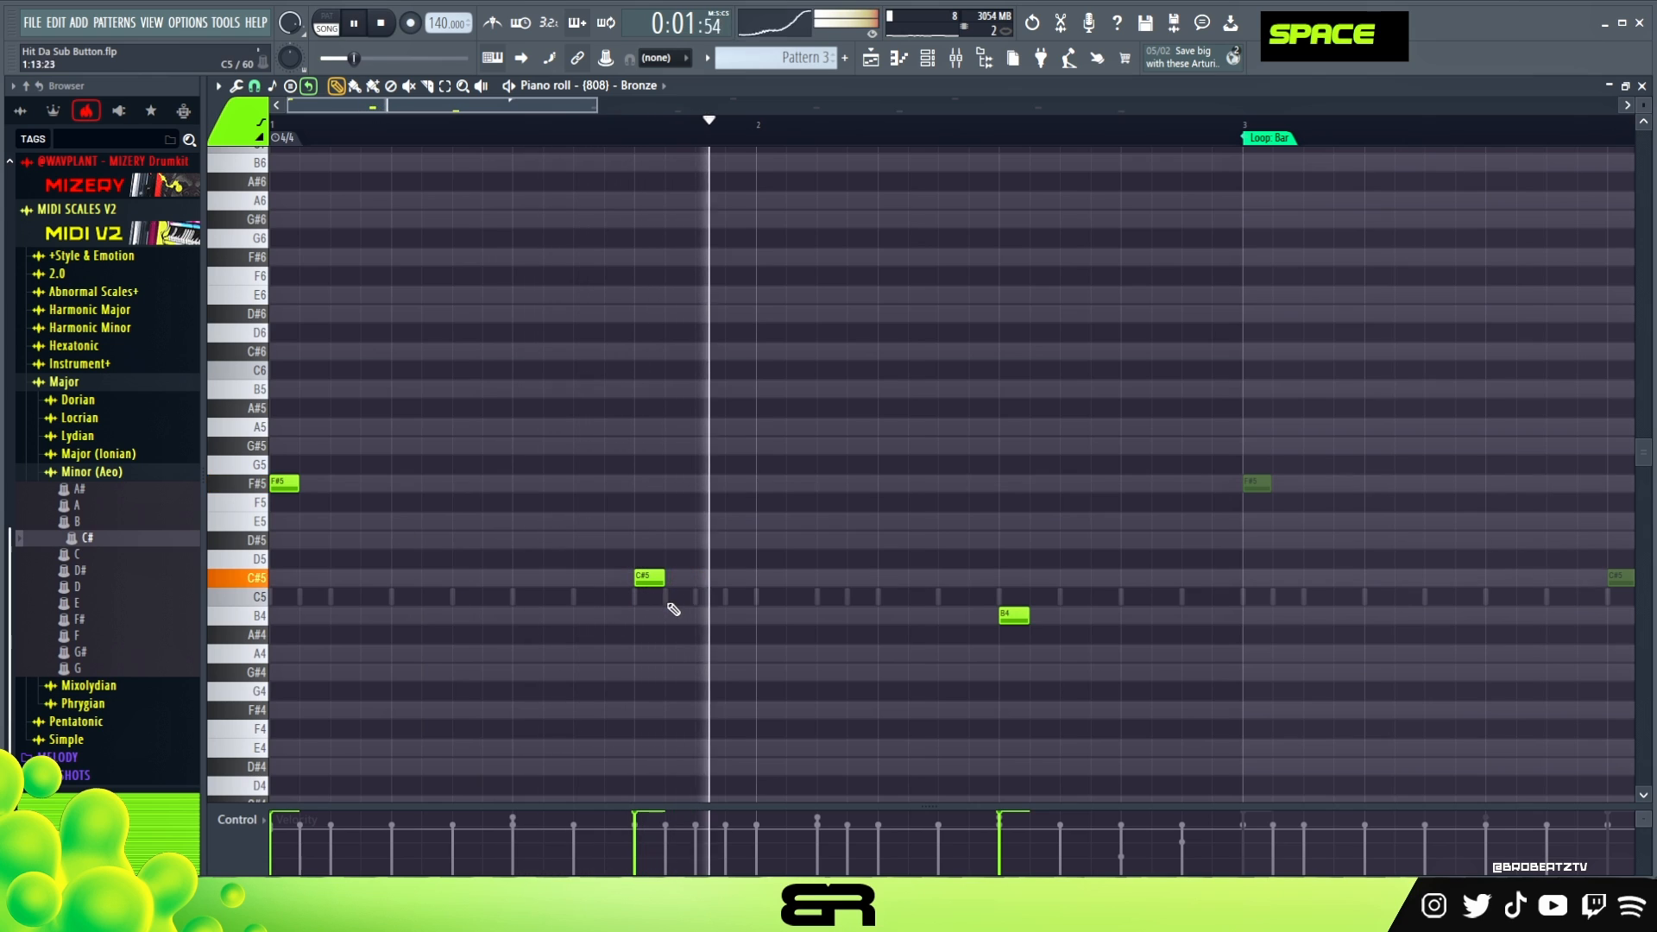
pyautogui.press('space')
pyautogui.press('space')
pyautogui.click(877, 578)
pyautogui.rightClick(1015, 616)
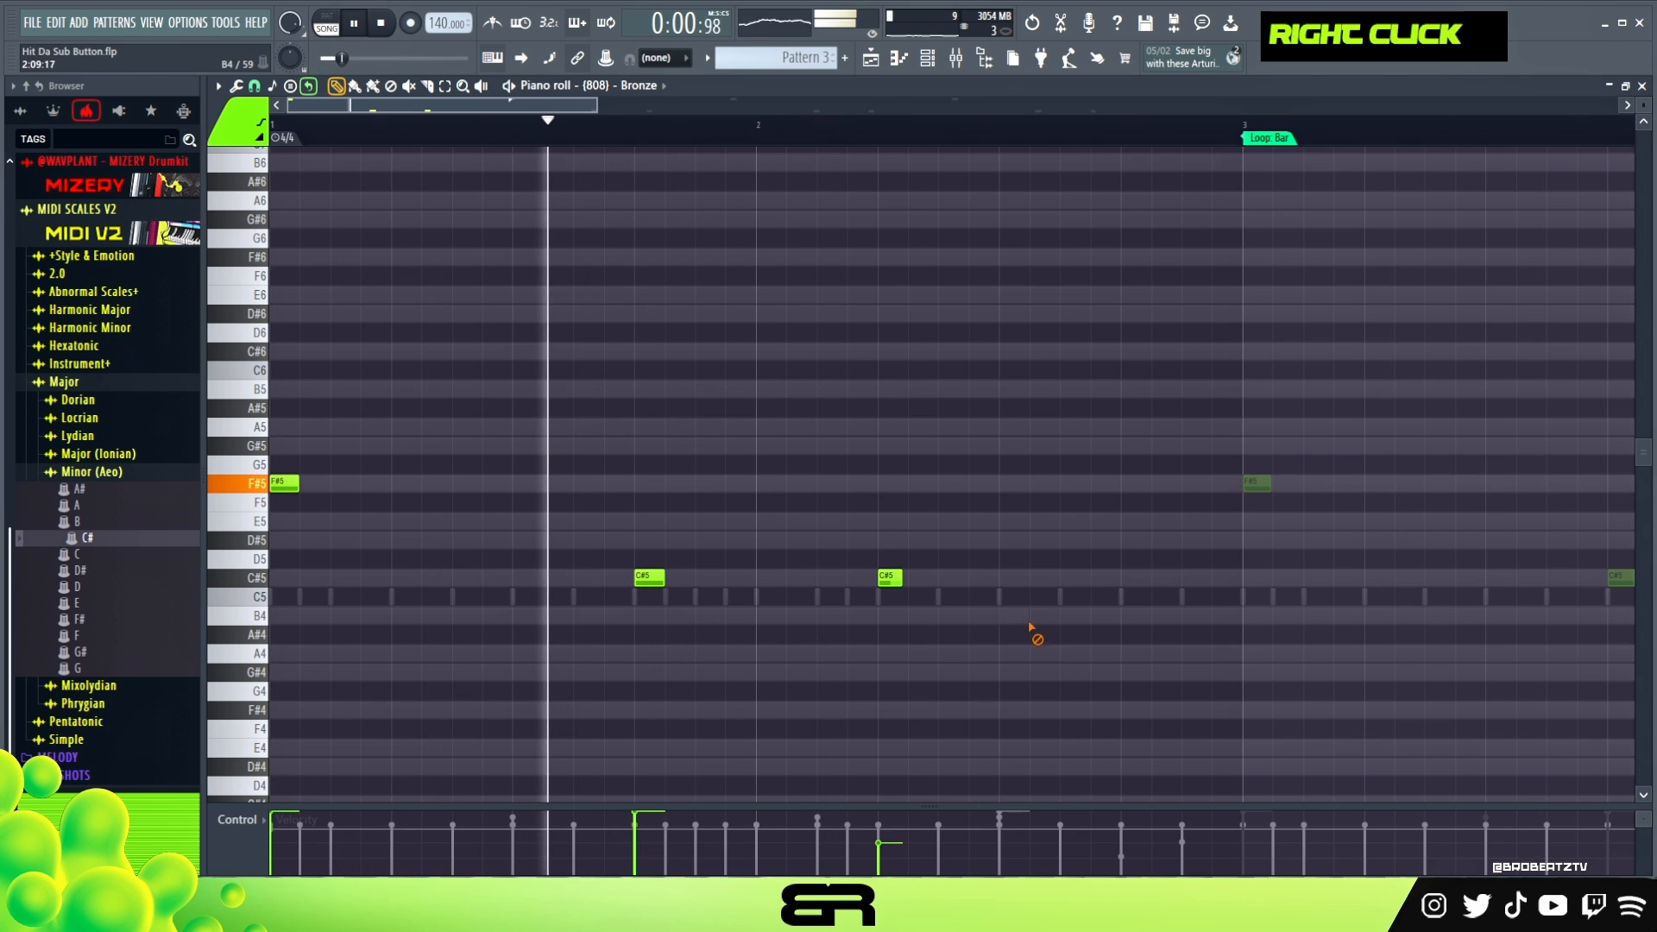
pyautogui.click(1067, 615)
pyautogui.press('space')
pyautogui.press('space')
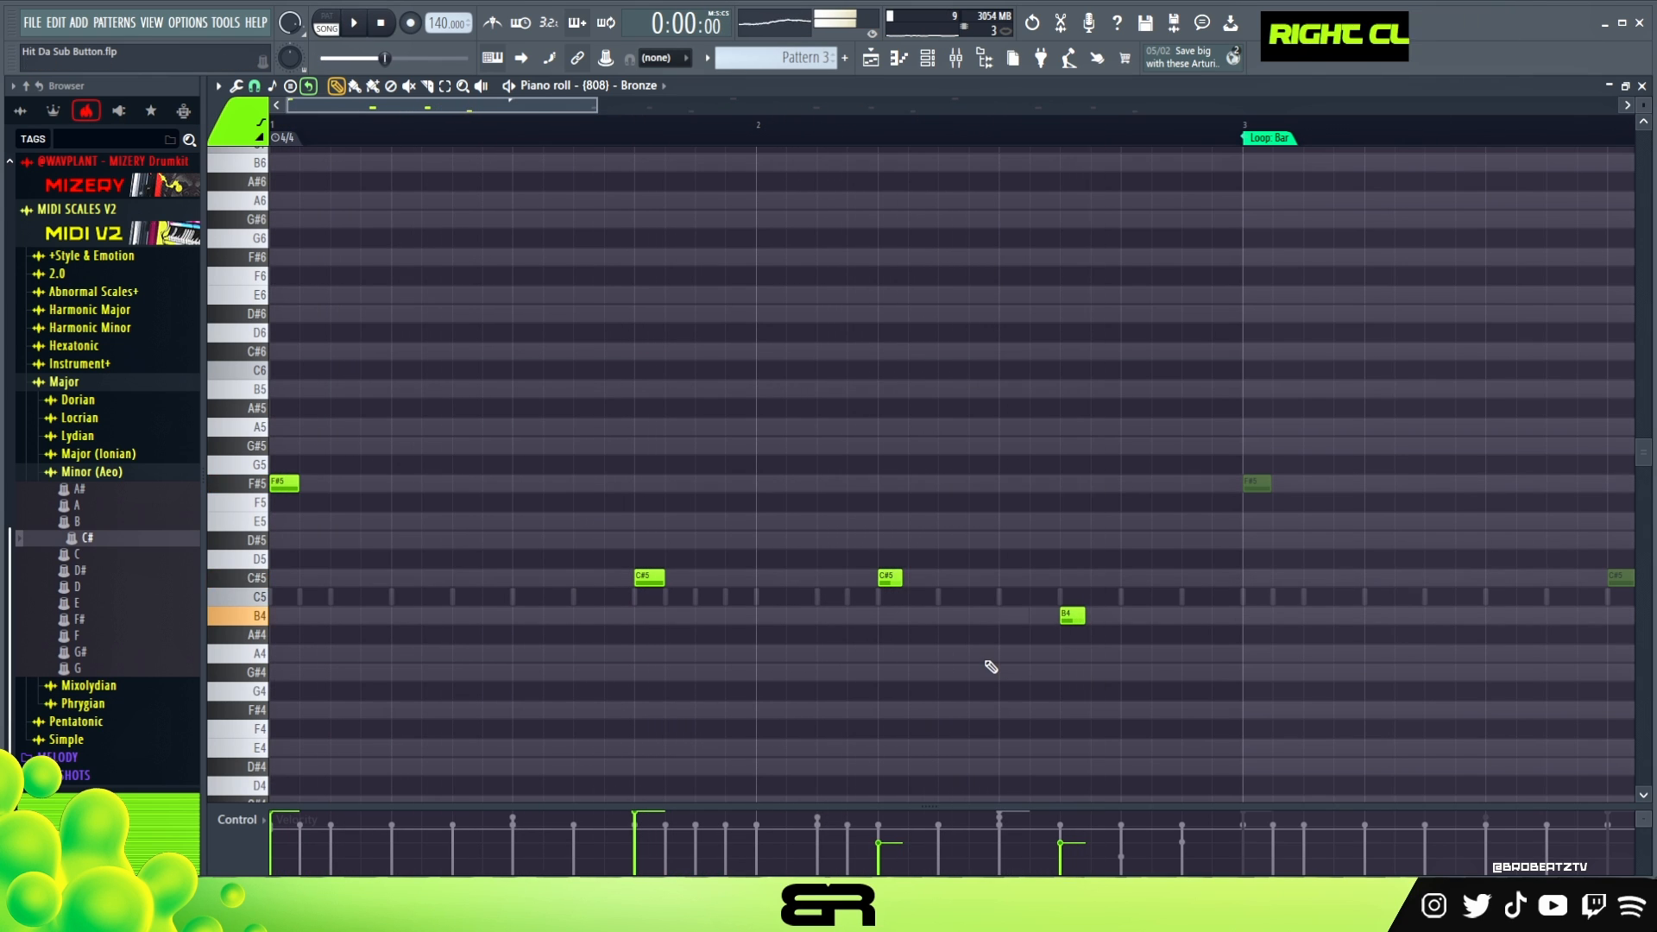
# - Raise the velocity of all Bronze 808 notes to maximum and replay the line
pyautogui.hotkey('ctrl', 'a')
pyautogui.scroll(10, 965, 634)
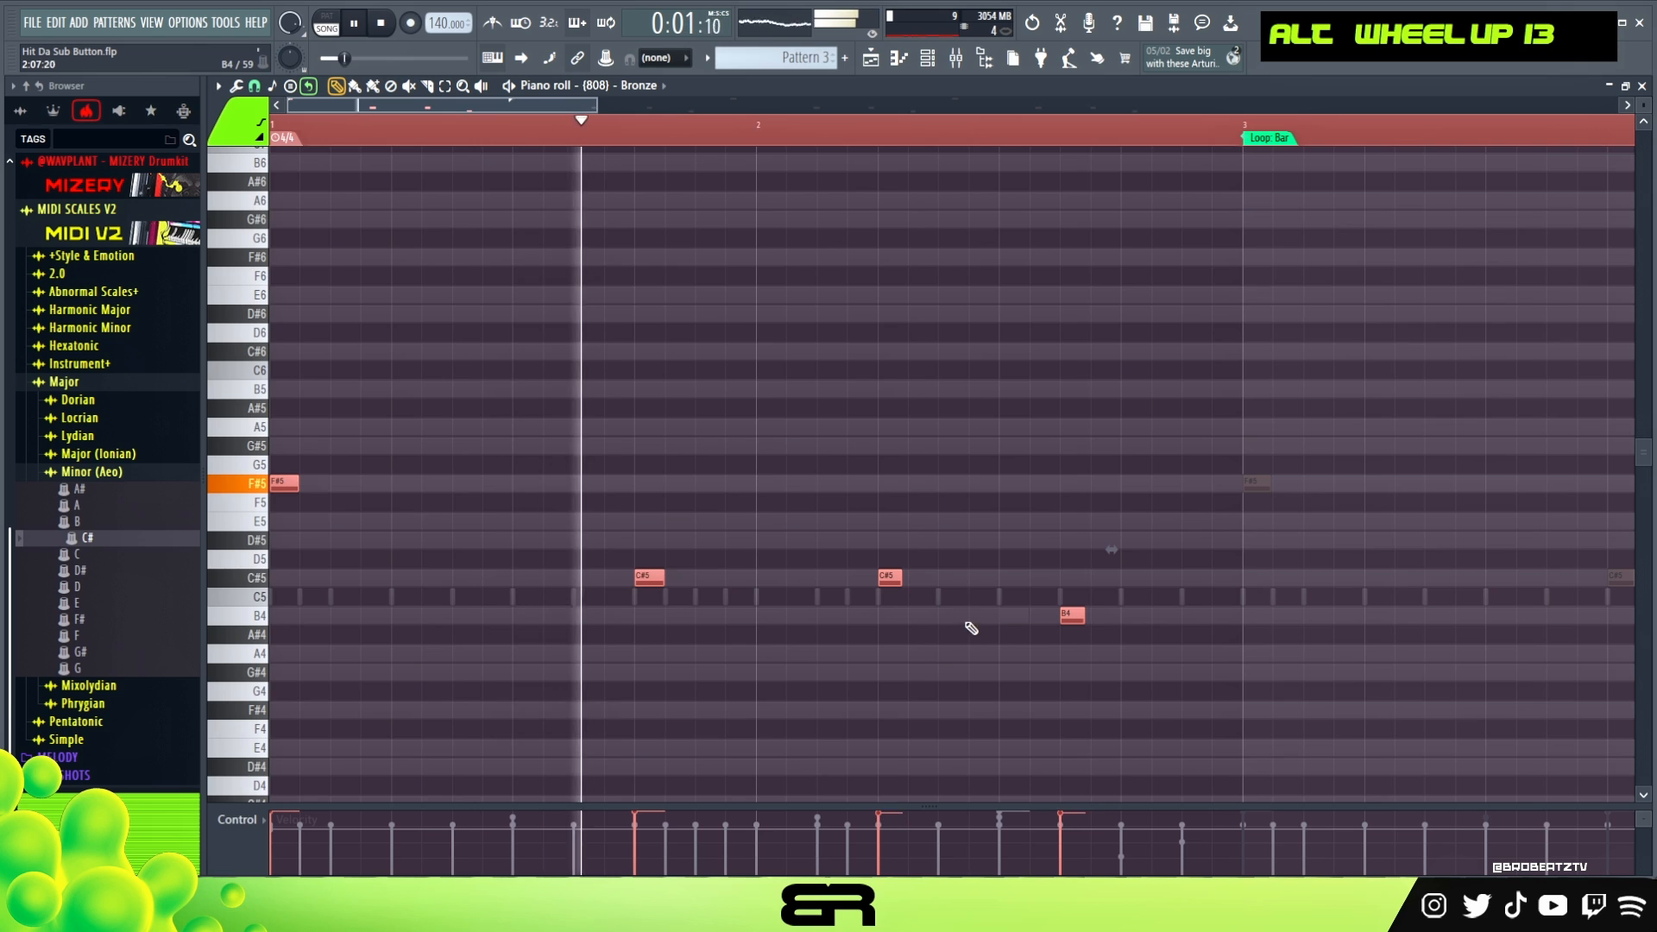
pyautogui.keyDown('ctrl'); pyautogui.rightClick(972, 555); pyautogui.keyUp('ctrl')
pyautogui.press('space')
# - Duplicate the two-bar Bronze phrase into bars 3 and 4, add an F#5 on step 7 of bar 3, and replay
pyautogui.press('space')
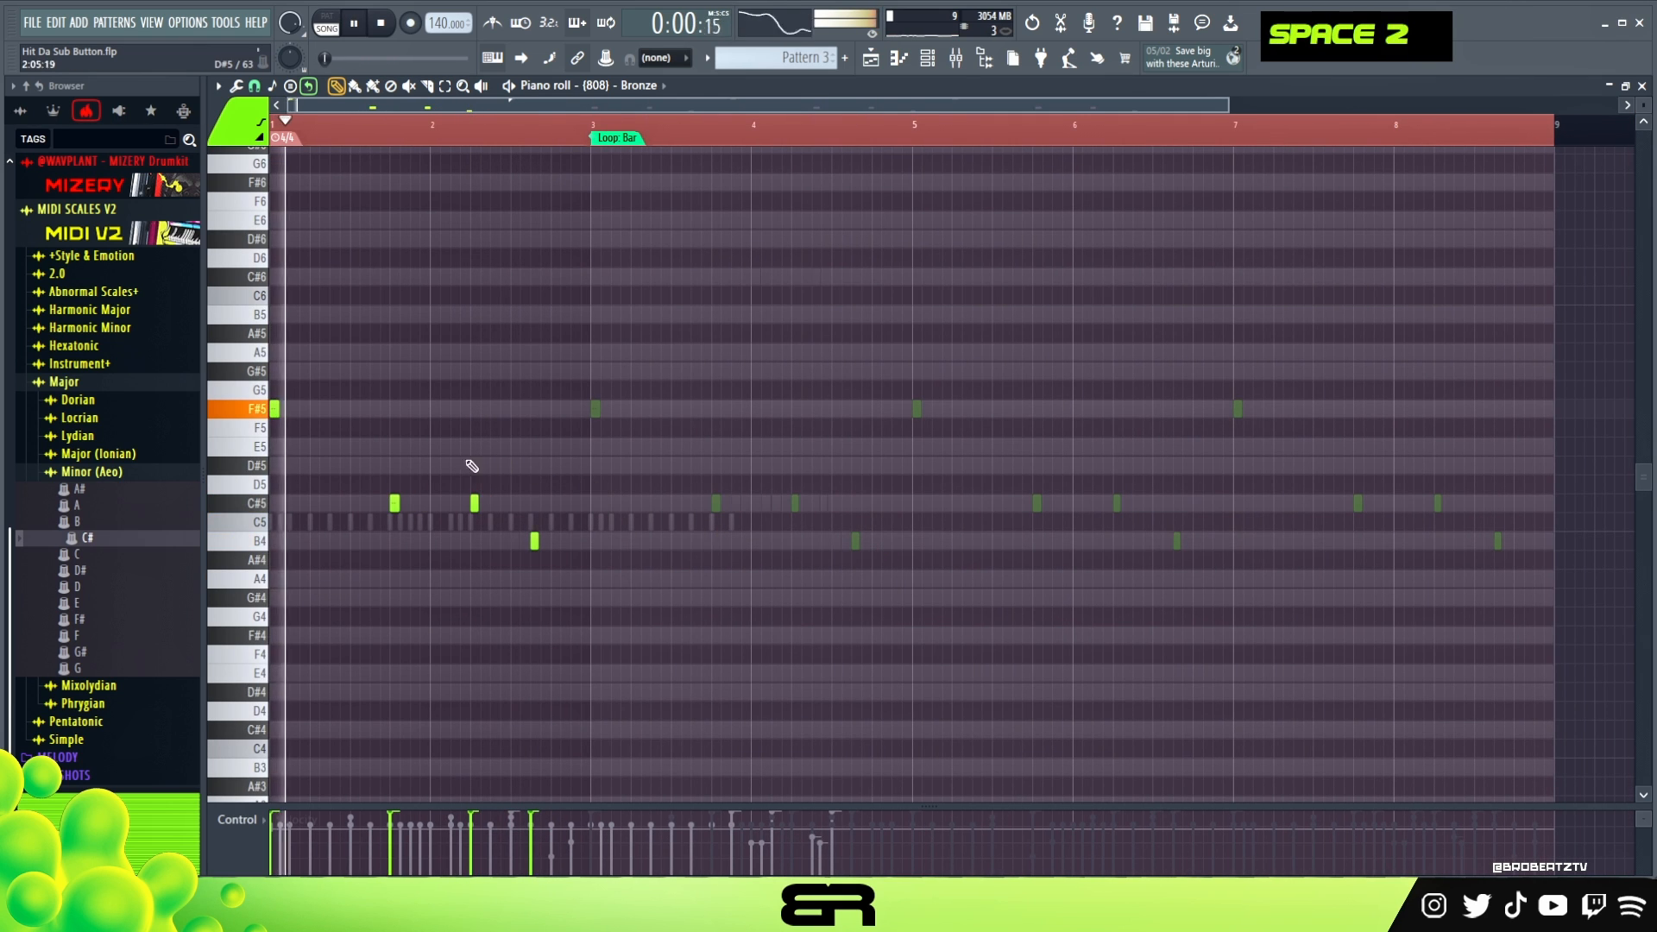
pyautogui.press('space')
pyautogui.hotkey('ctrl', 'a')
pyautogui.keyDown('shift'); pyautogui.click(296, 412); pyautogui.keyUp('shift')
pyautogui.moveTo(568, 424); pyautogui.dragTo(596, 420)
pyautogui.rightClick(595, 420)
pyautogui.click(650, 423)
pyautogui.press('space')
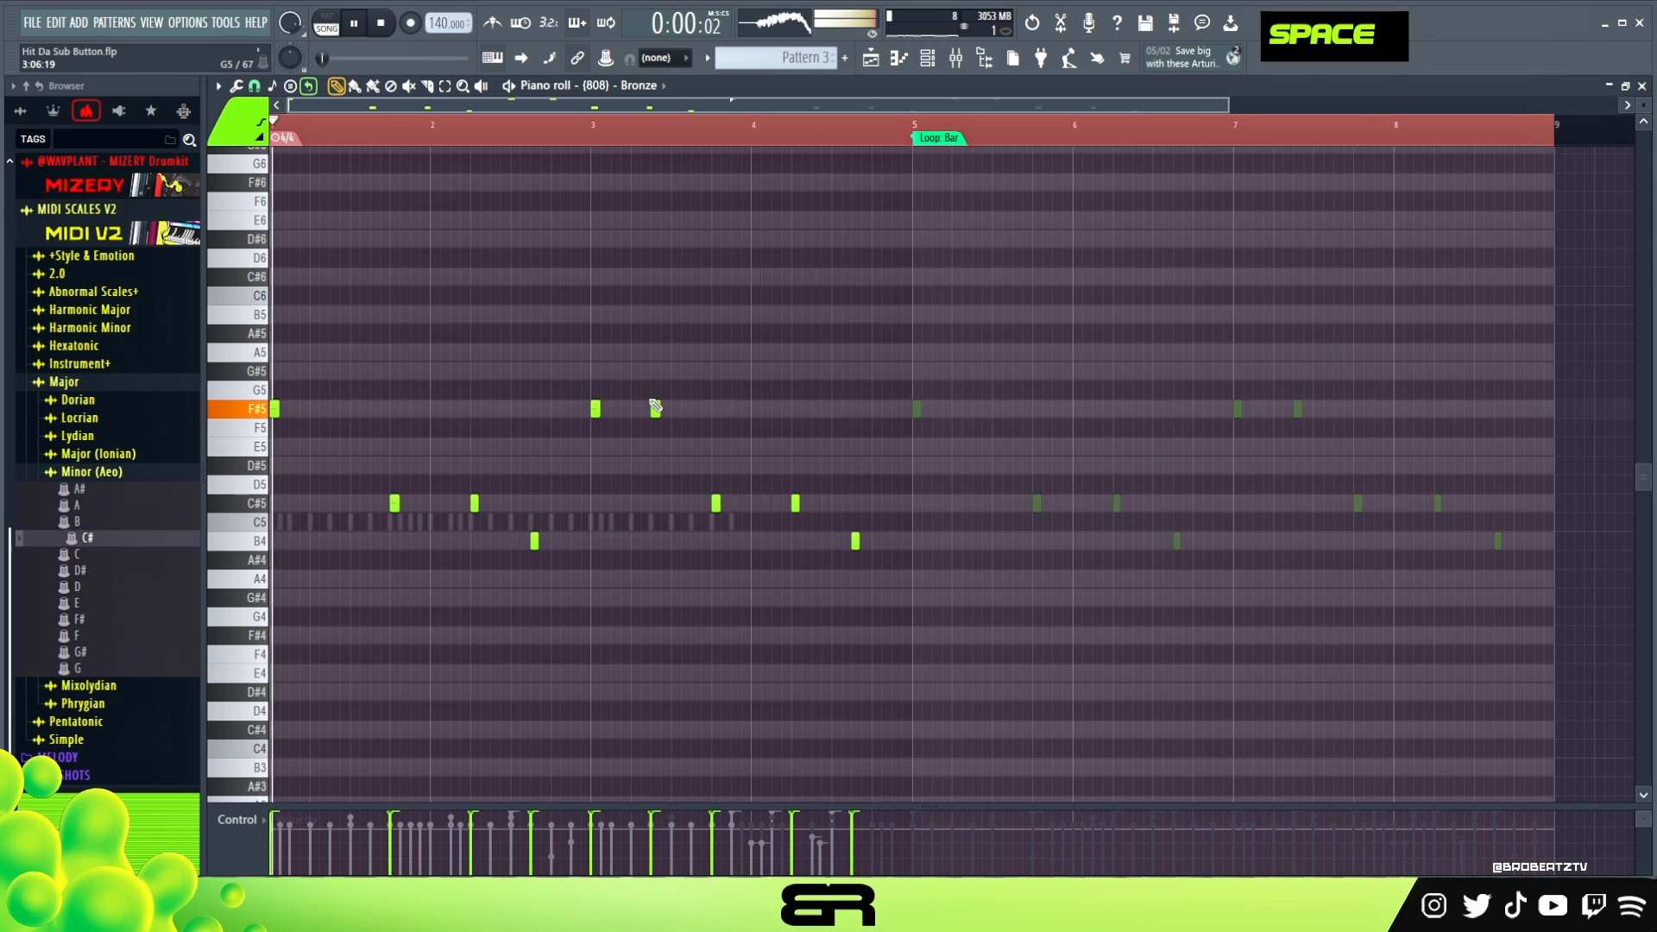
# - Move bar 4's B4 to step 9 and its C#5 to step 3 during playback of the Bronze line
pyautogui.rightClick(851, 541)
pyautogui.click(837, 541)
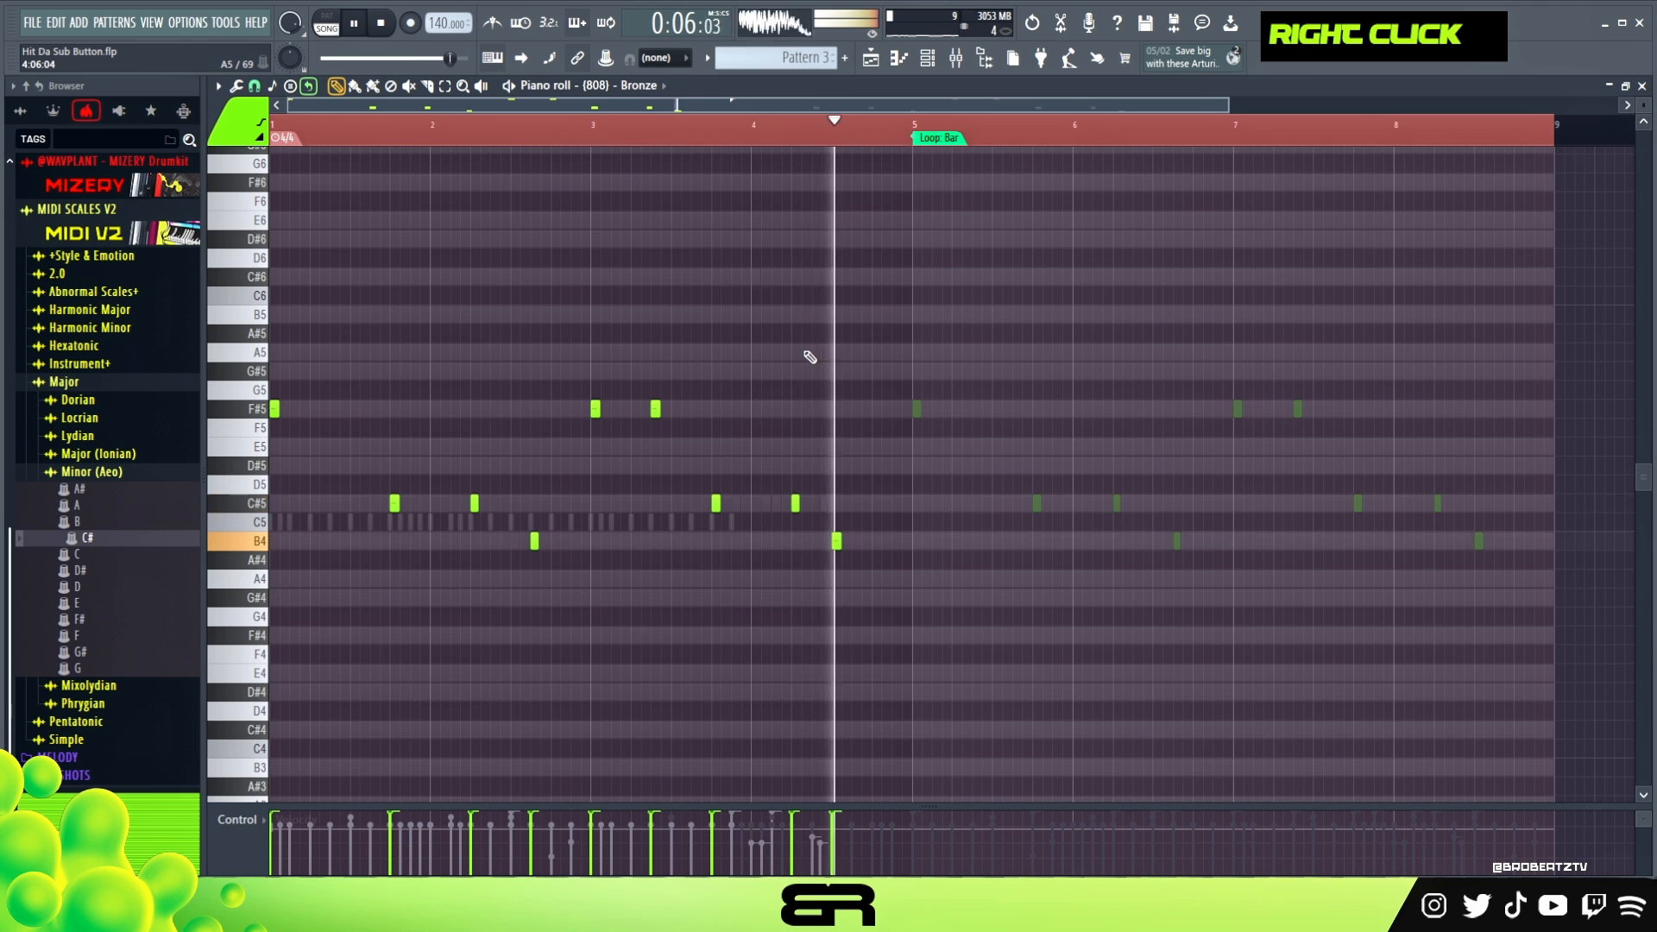
pyautogui.rightClick(795, 503)
pyautogui.click(774, 503)
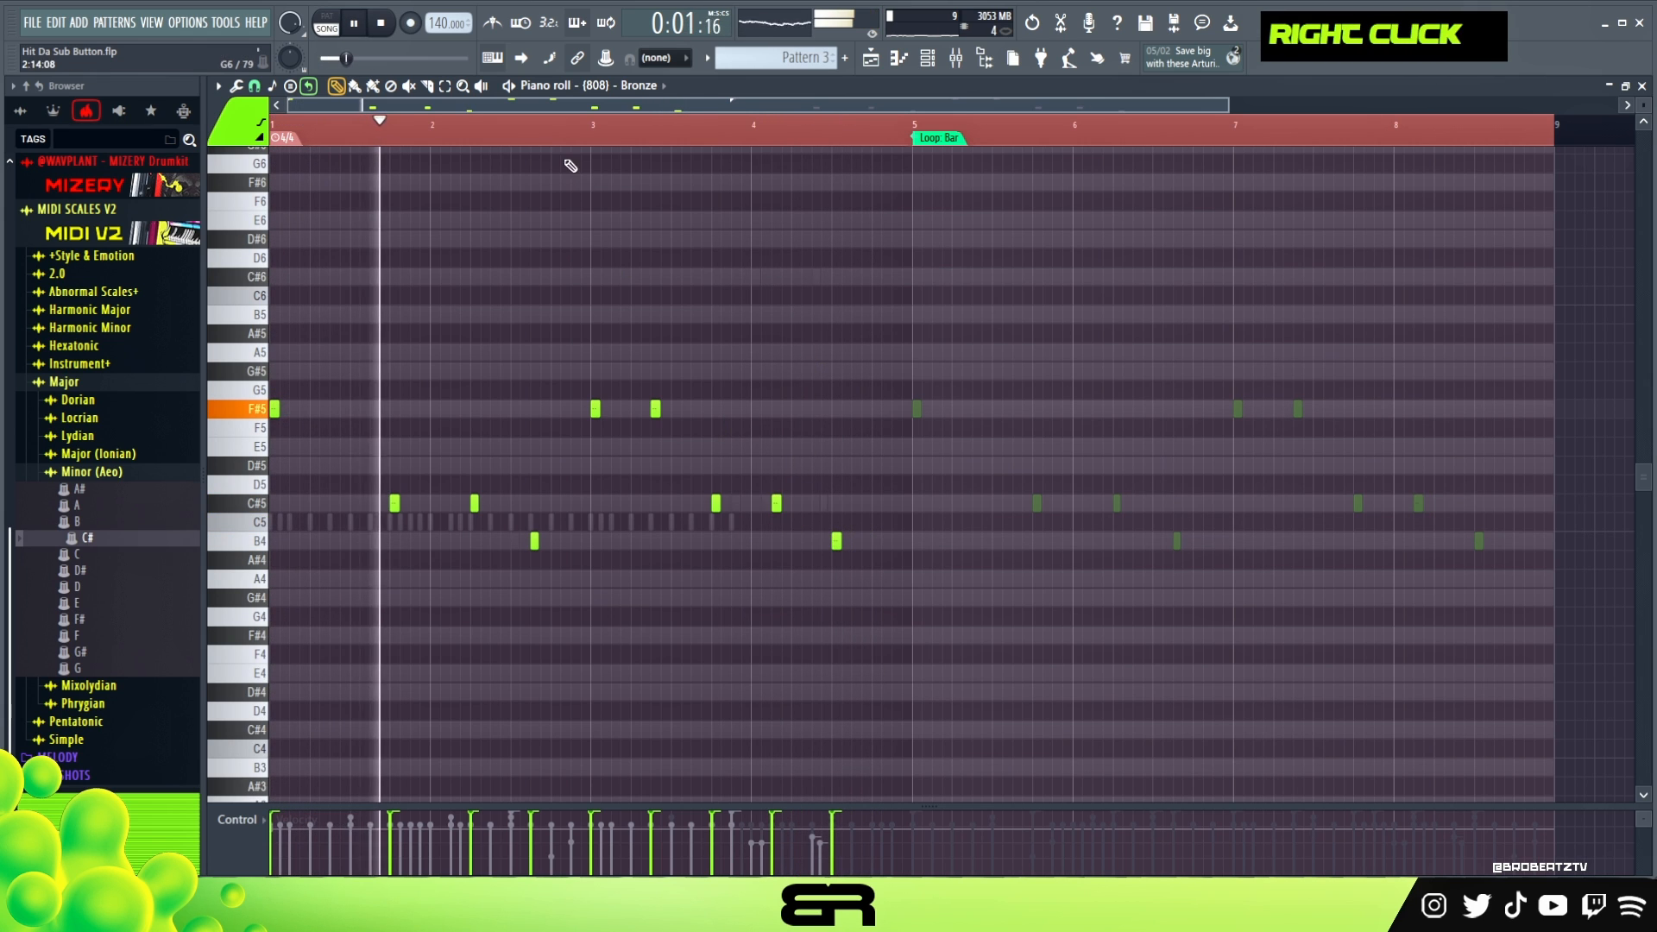
pyautogui.scroll(4, 566, 160)
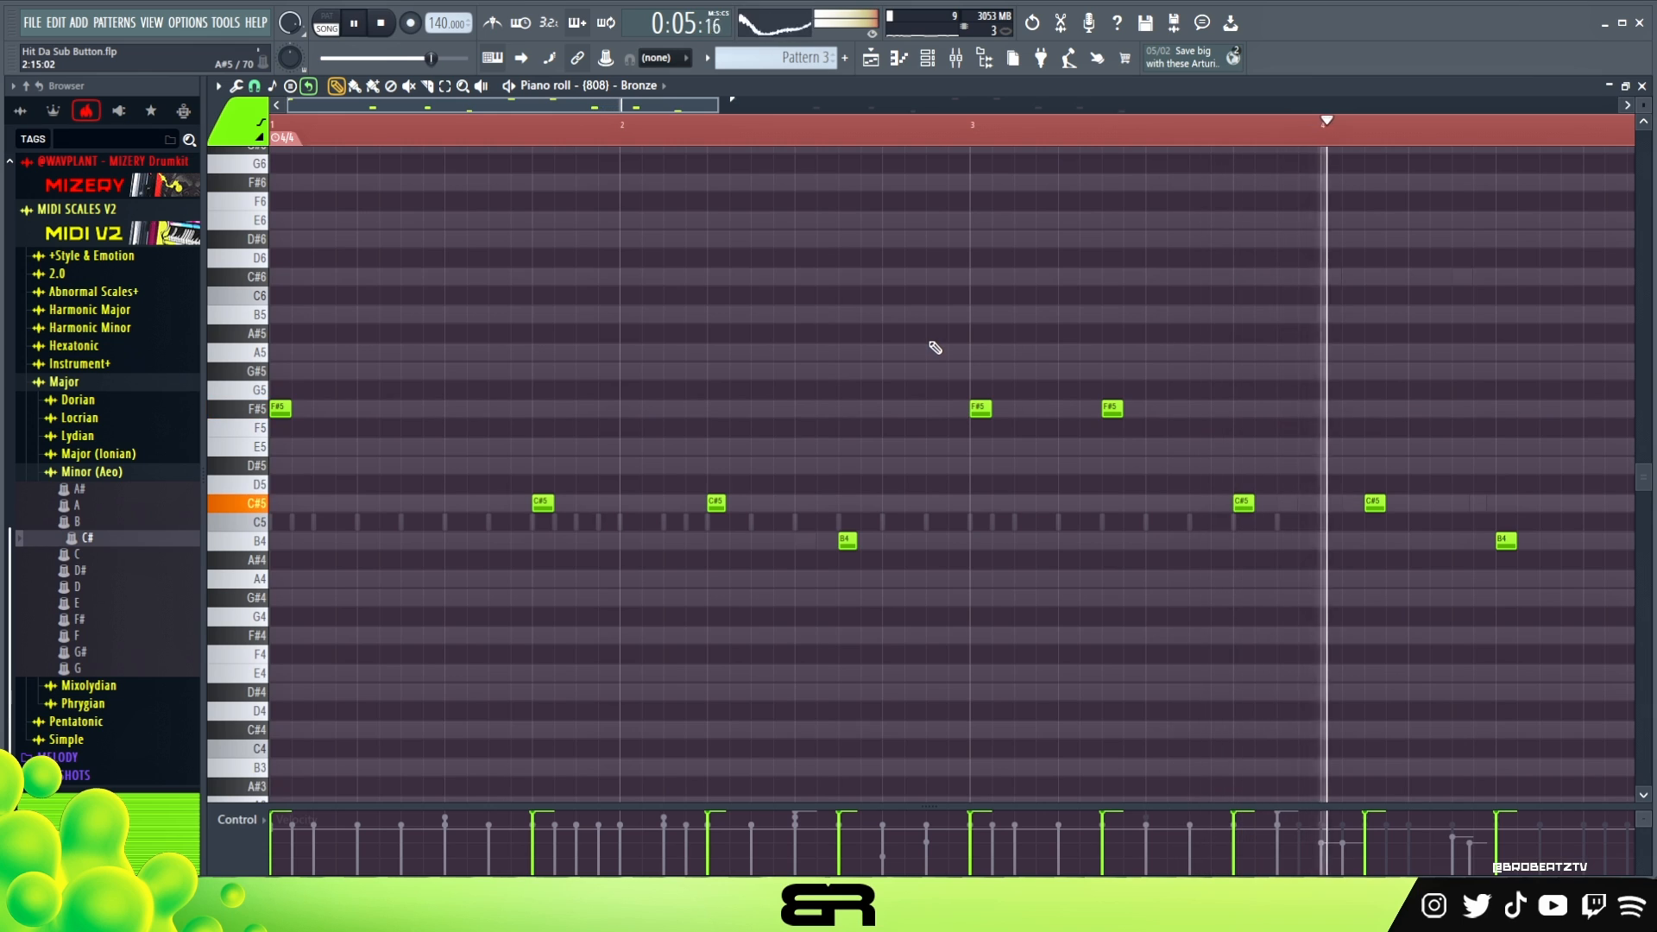
pyautogui.press('space')
# - Layer C5 and B4 notes on step 1 of the Rack kick and copy the pair to steps 7 and 13 of bar 1
pyautogui.click(928, 59)
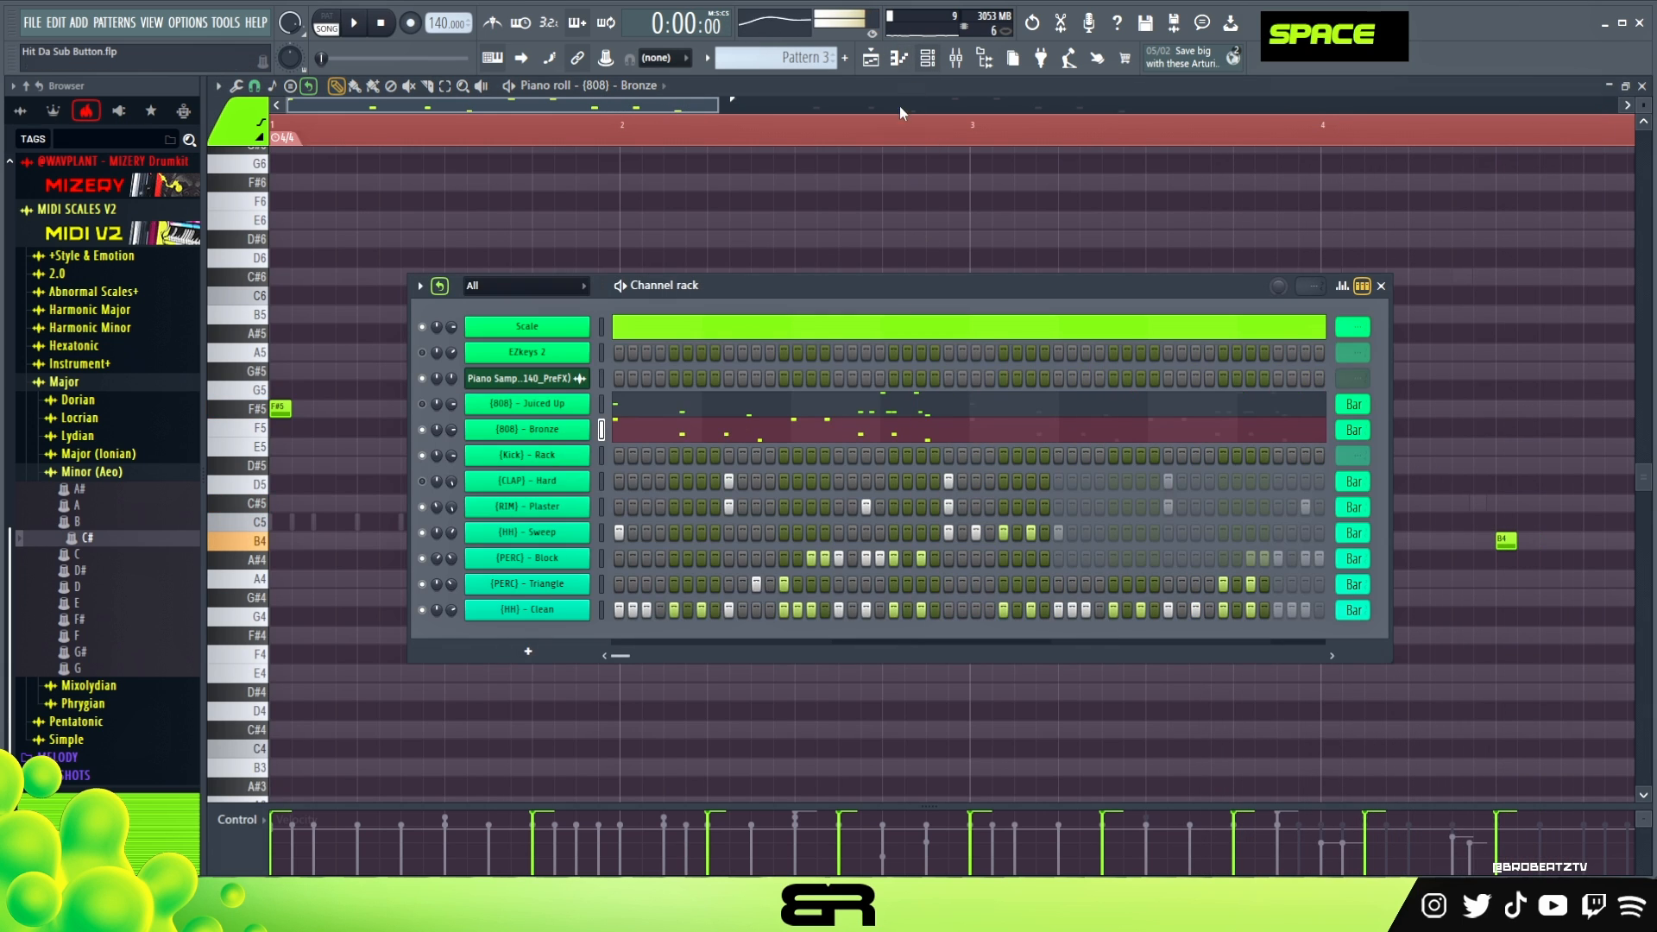
pyautogui.rightClick(587, 448)
pyautogui.click(625, 456)
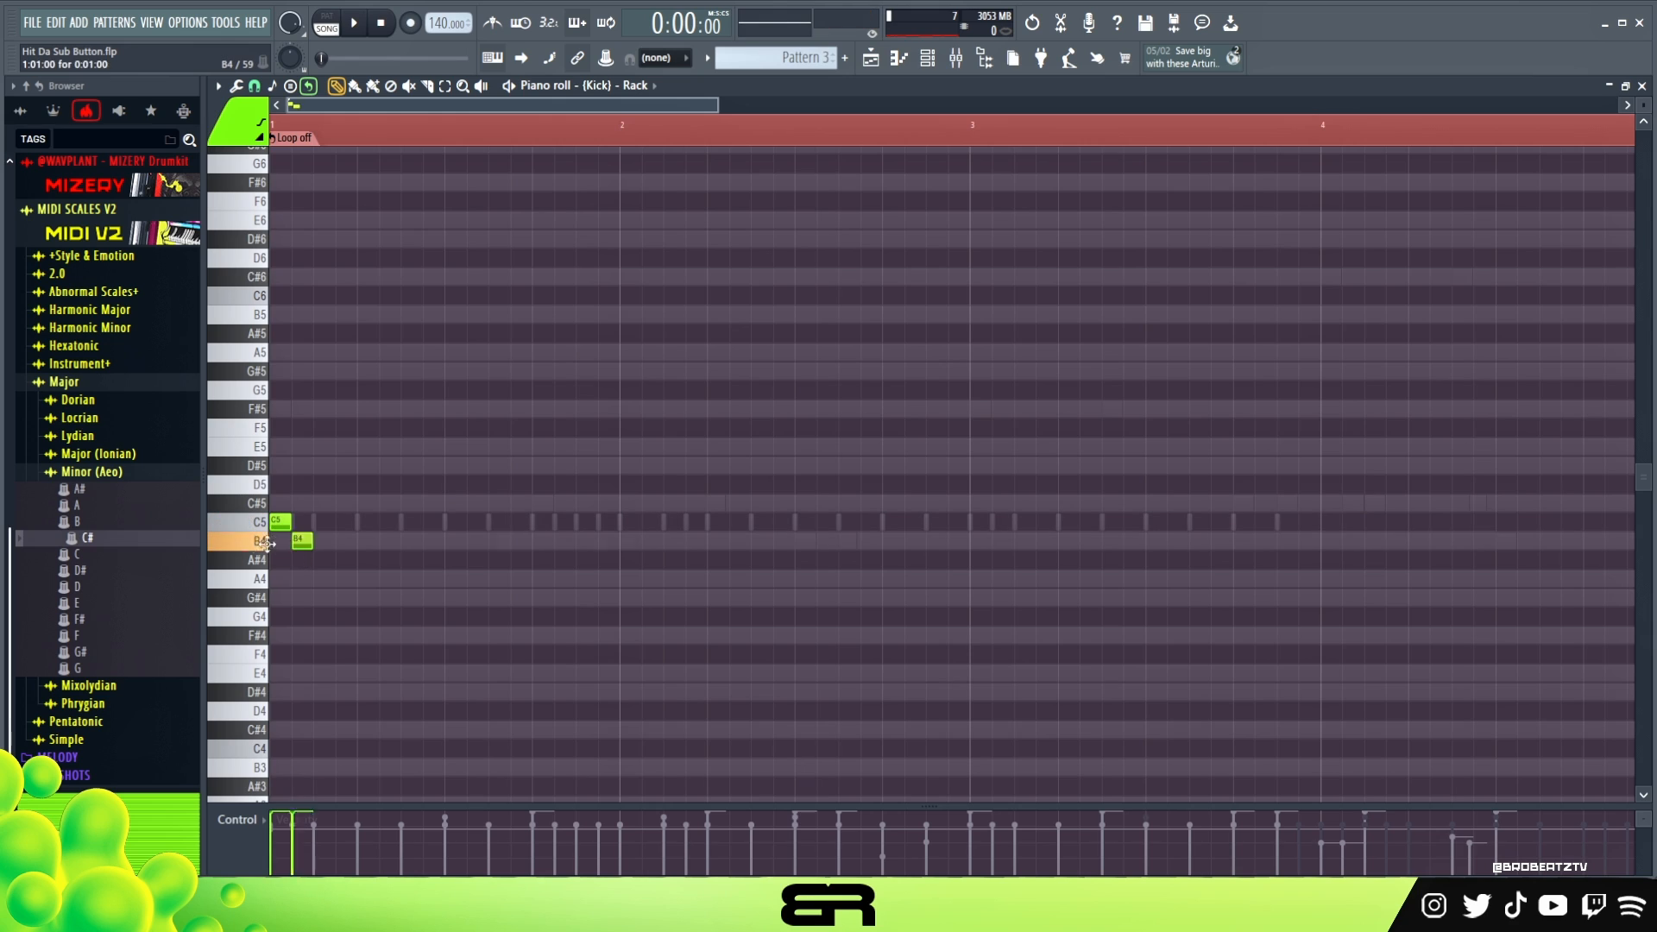
pyautogui.moveTo(313, 496); pyautogui.dragTo(246, 563)
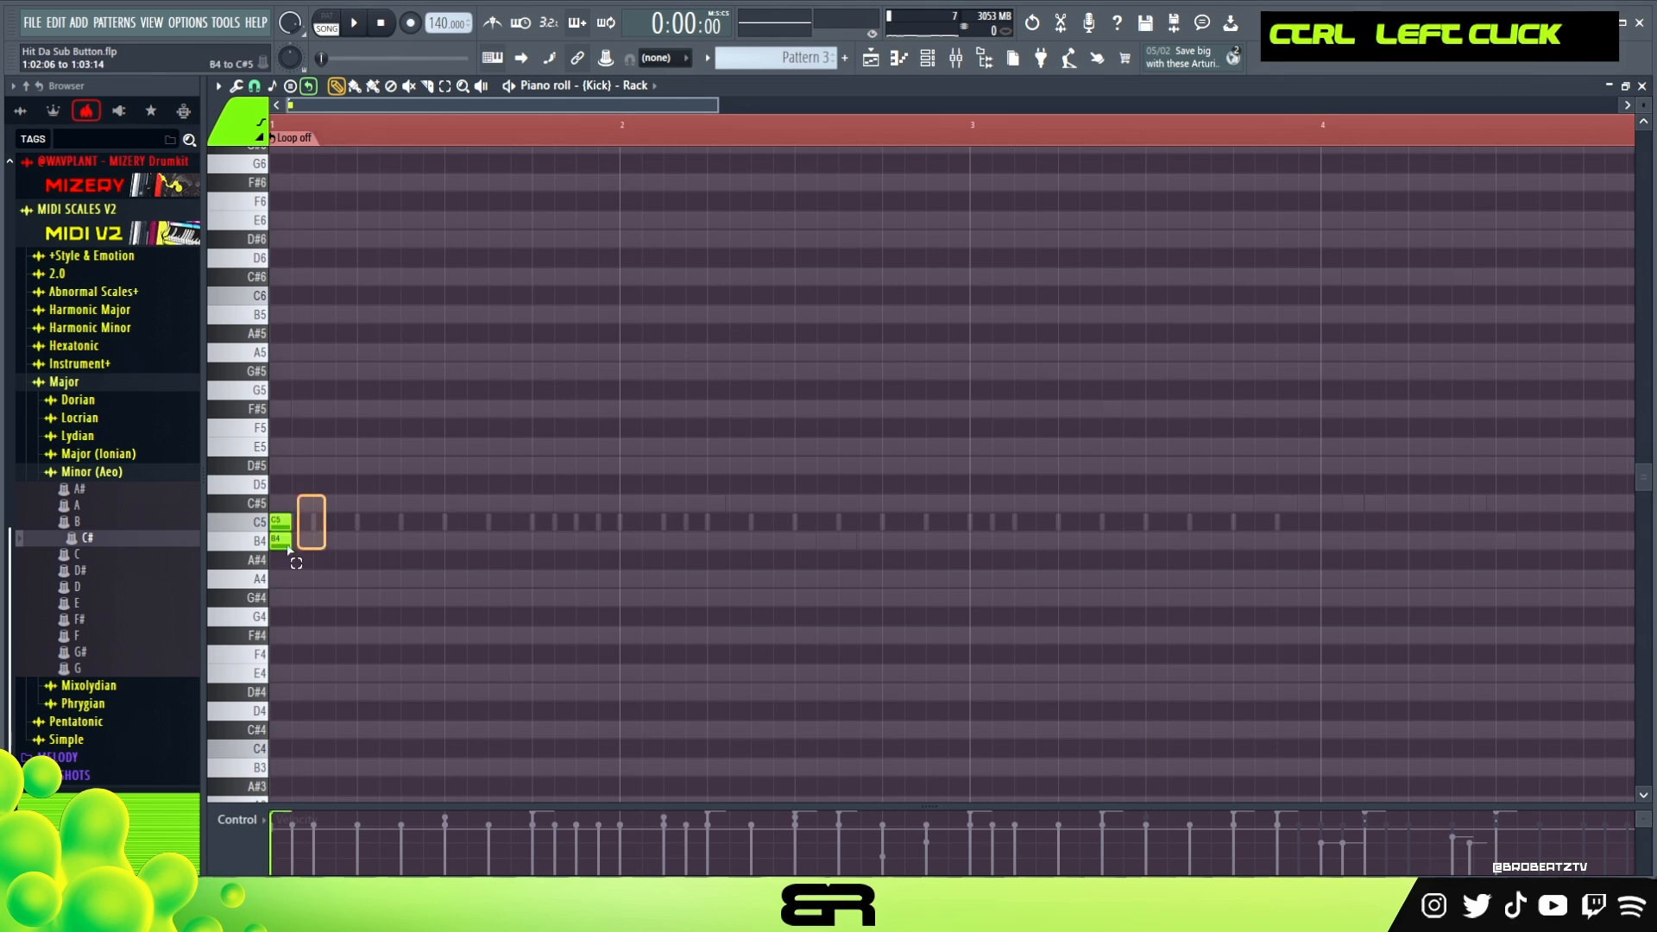
pyautogui.moveTo(410, 543); pyautogui.dragTo(541, 542)
pyautogui.doubleClick(259, 543)
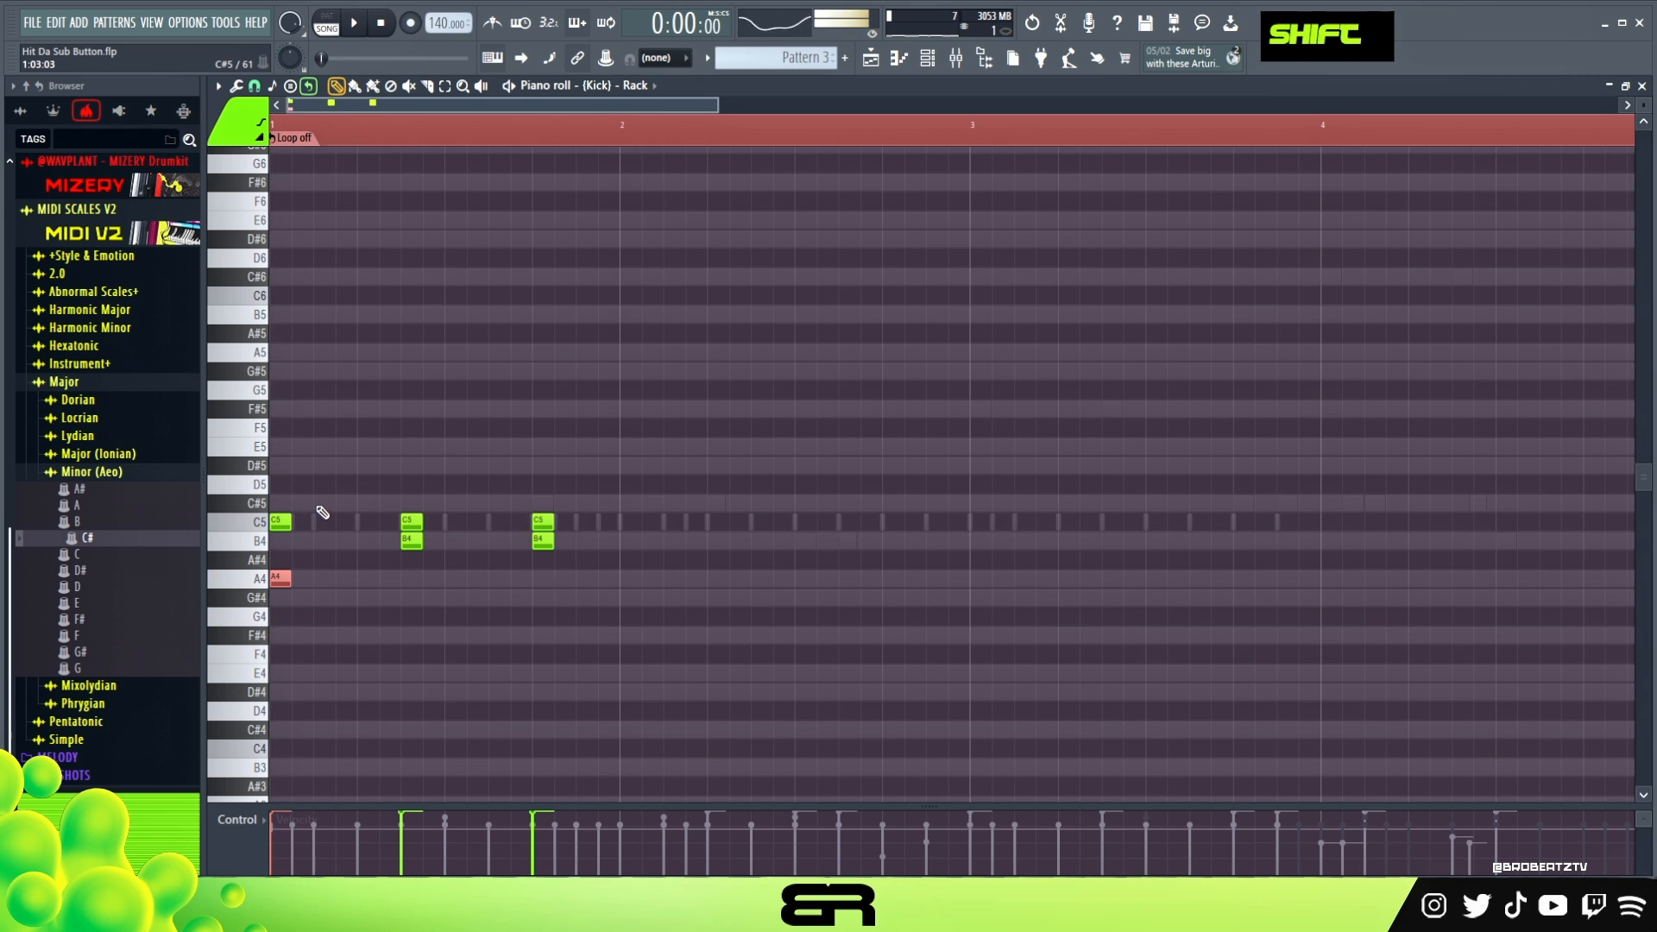
# - Copy the kick pair to step 15 of bar 1, duplicate all four pairs into bar 3, and replay
pyautogui.keyDown('ctrl'); pyautogui.moveTo(479, 477); pyautogui.dragTo(581, 549); pyautogui.keyUp('ctrl')
pyautogui.press('shift')
pyautogui.keyDown('ctrl'); pyautogui.moveTo(658, 477); pyautogui.dragTo(956, 554); pyautogui.keyUp('ctrl')
pyautogui.press('space')
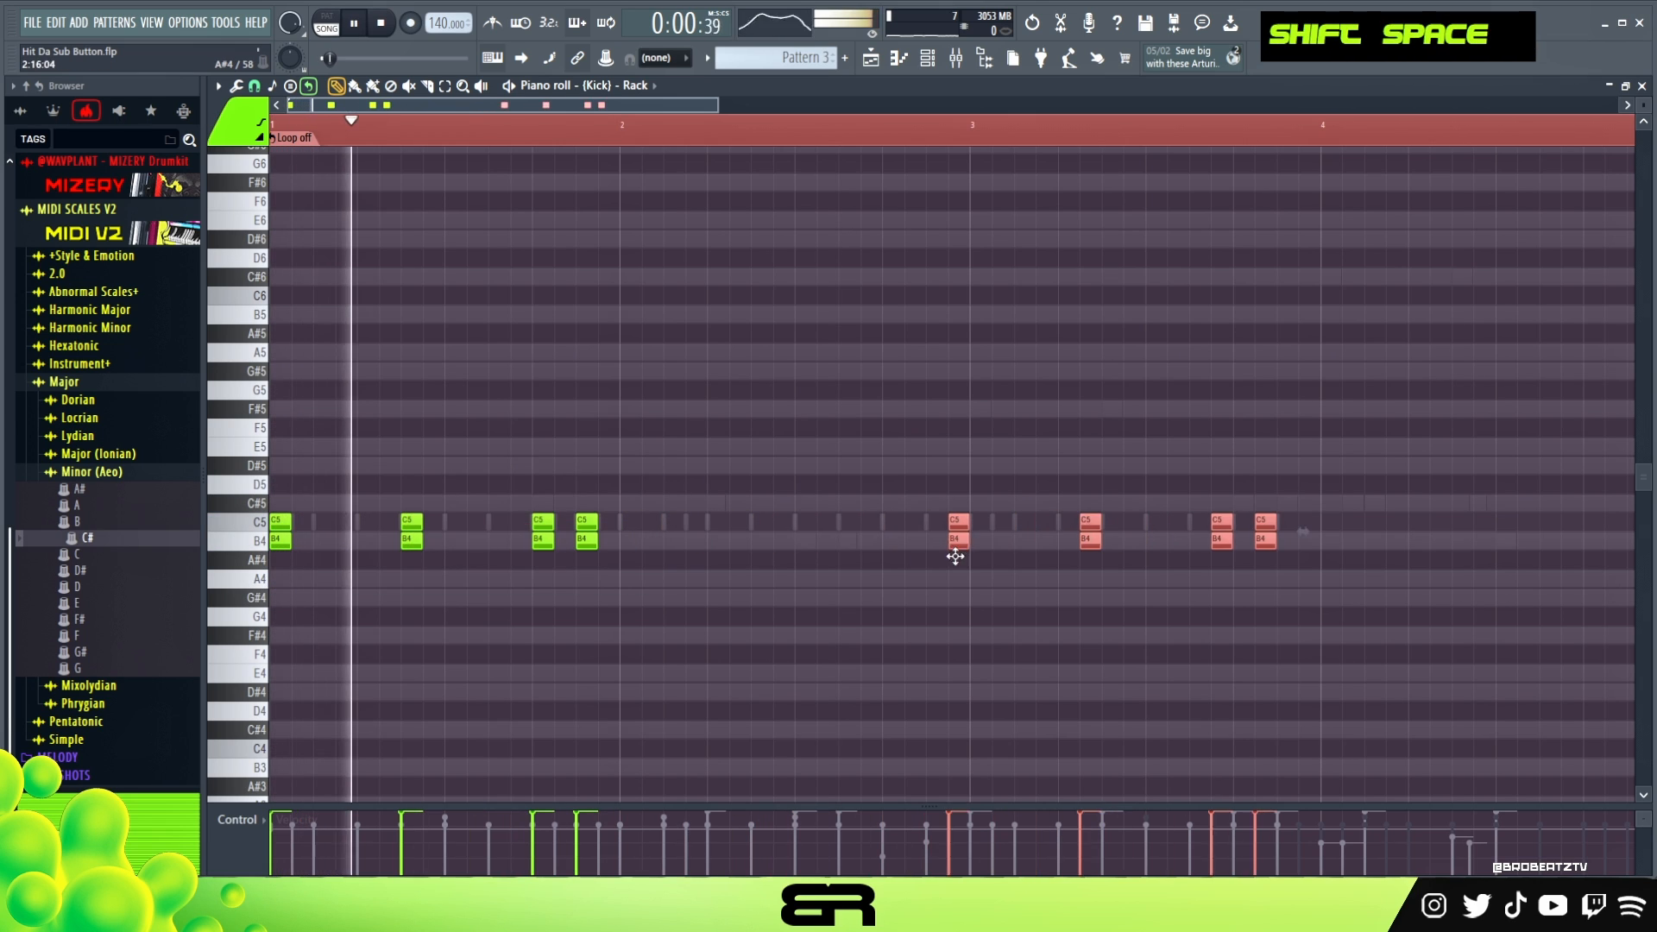
pyautogui.rightClick(859, 611)
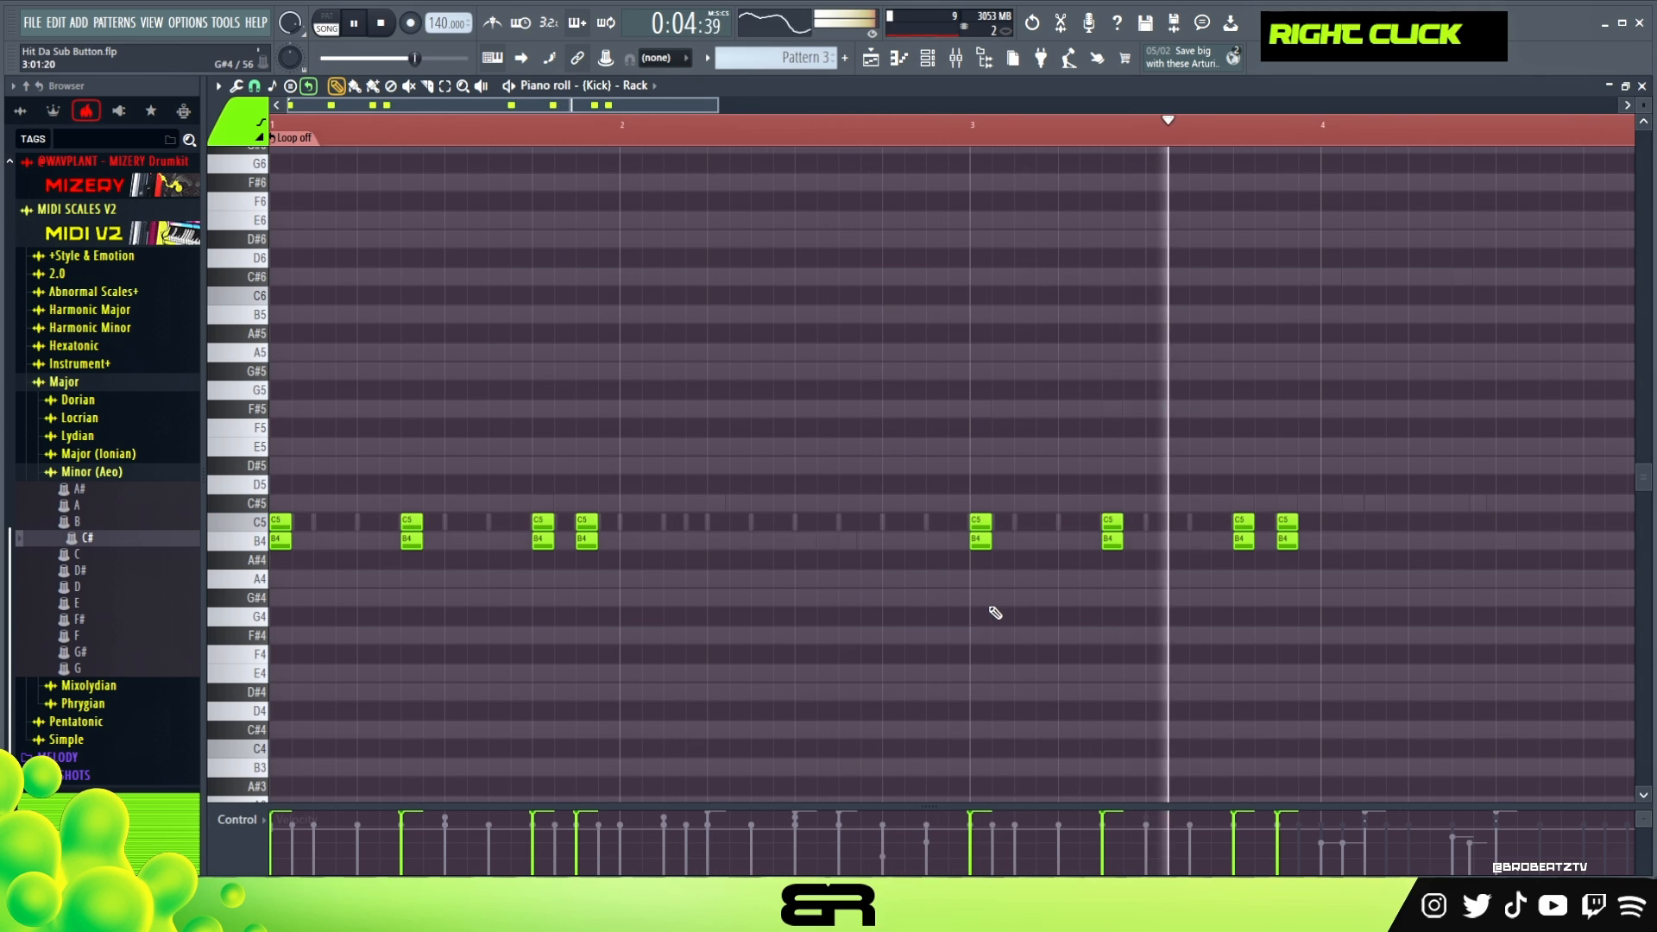
# - Lower the velocity of all the B4 kick notes and replay the kick pattern
pyautogui.keyDown('ctrl'); pyautogui.moveTo(1370, 537); pyautogui.dragTo(266, 585); pyautogui.keyUp('ctrl')
pyautogui.press('space')
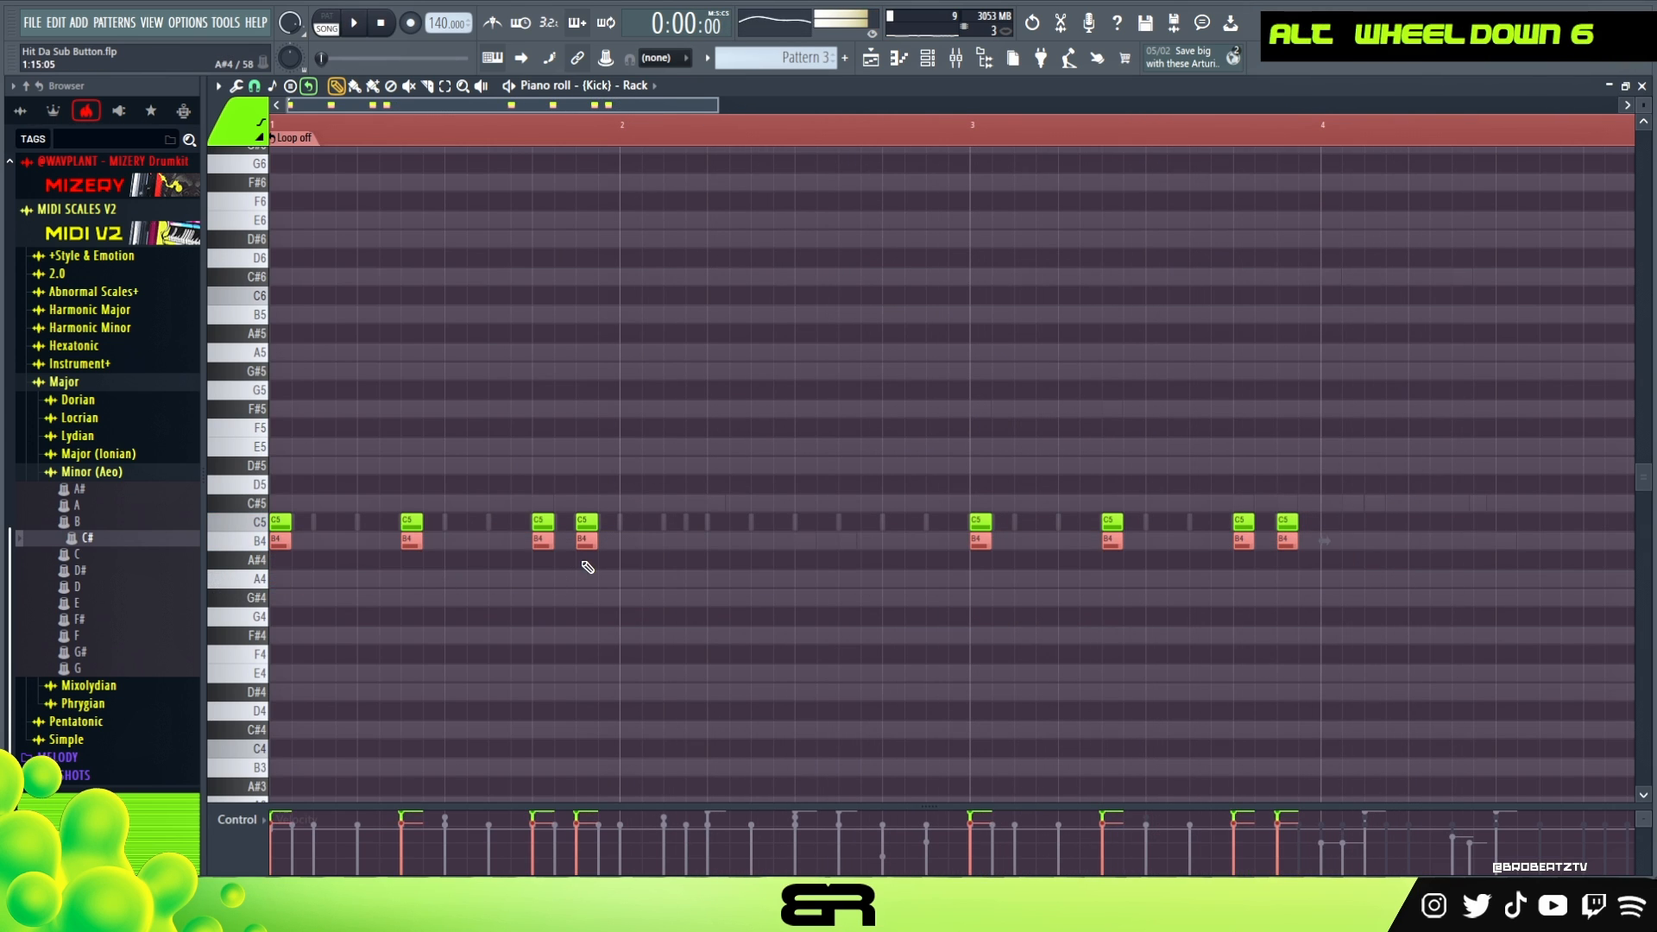
pyautogui.press('space')
pyautogui.keyDown('alt'); pyautogui.scroll(-2, 621, 518); pyautogui.keyUp('alt')
pyautogui.rightClick(699, 429)
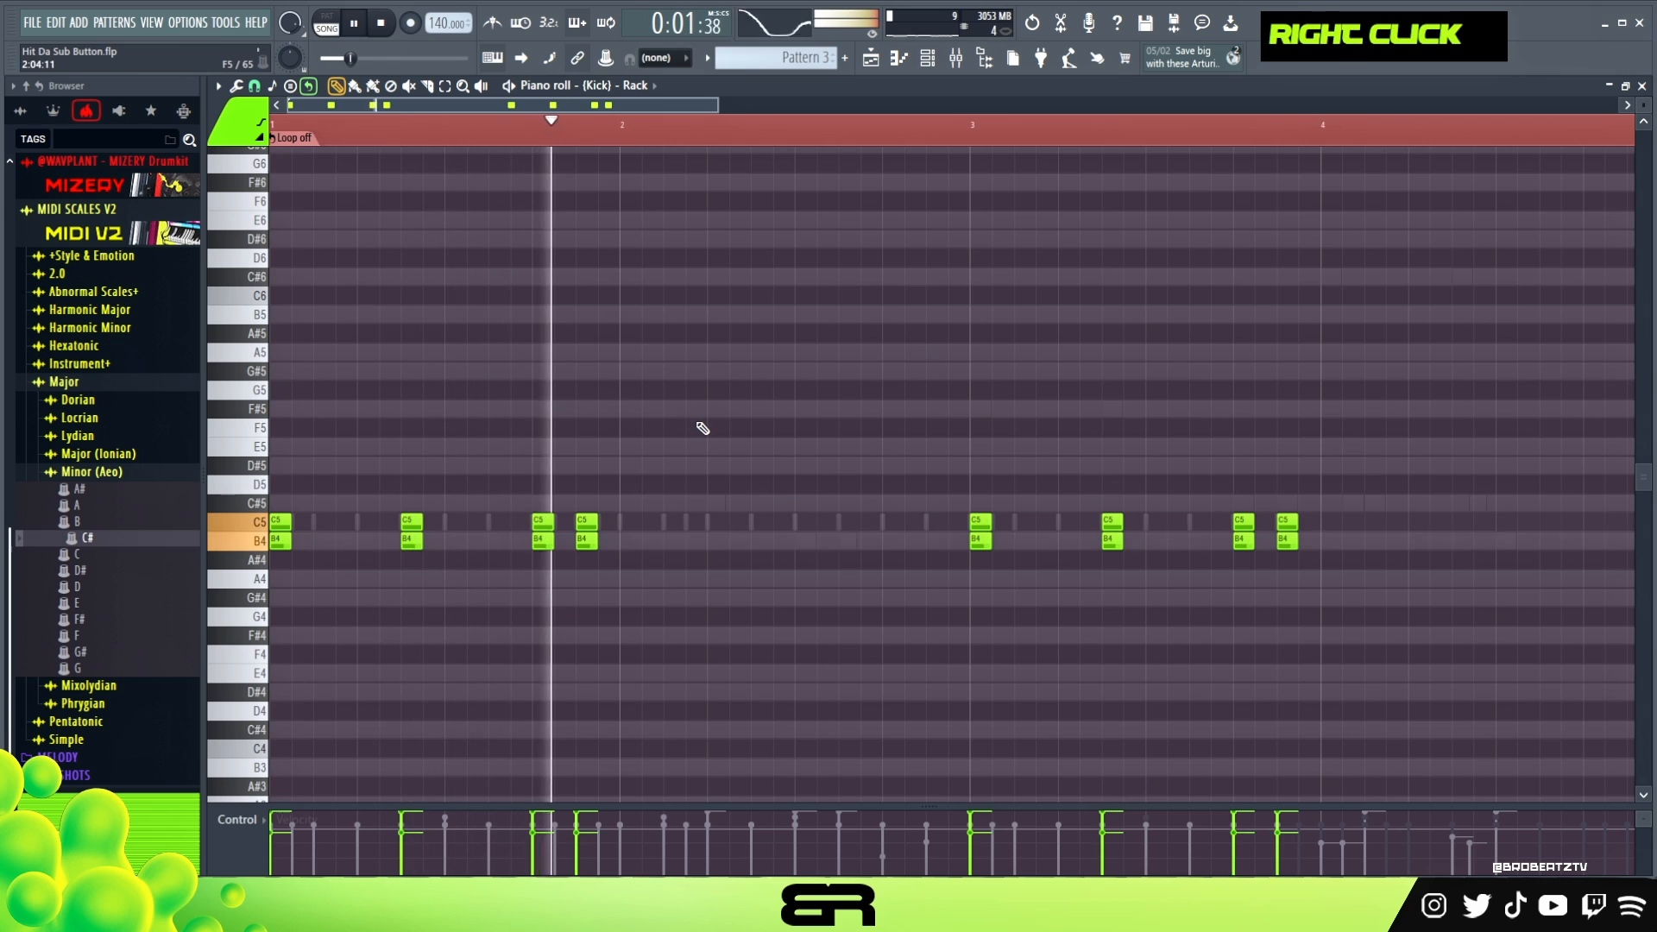
pyautogui.press('space')
# - Play the pattern while switching the Rack kick's mute and loop settings to compare the beat with and without it
pyautogui.press('F6')
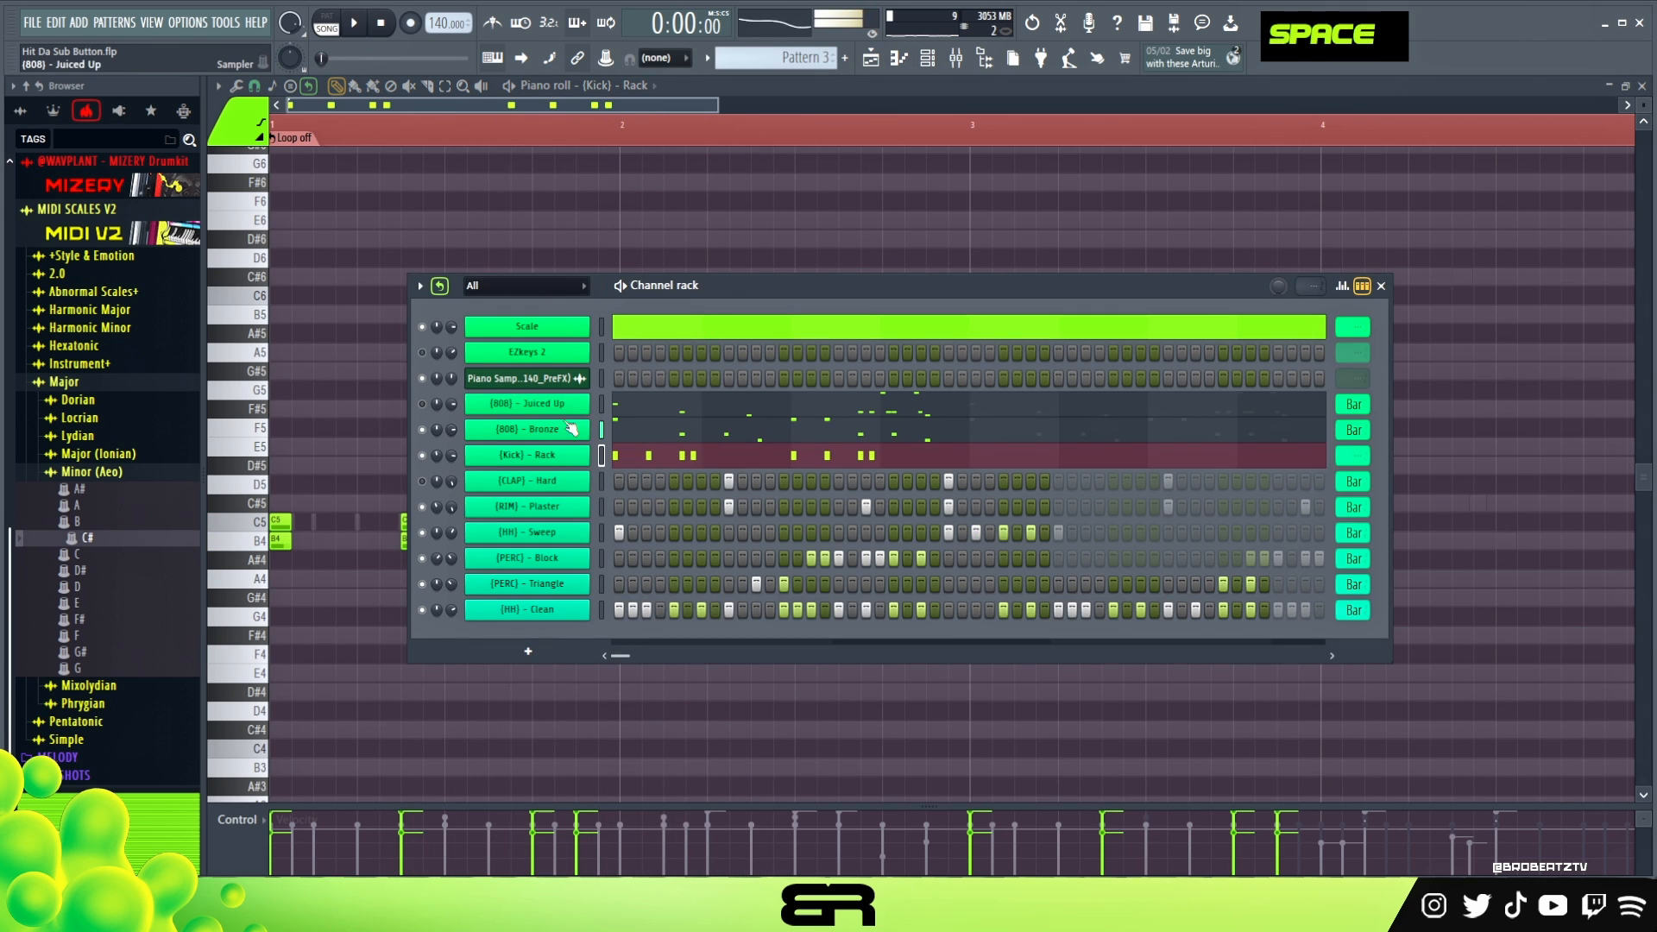
pyautogui.rightClick(553, 431)
pyautogui.rightClick(559, 409)
pyautogui.click(563, 412)
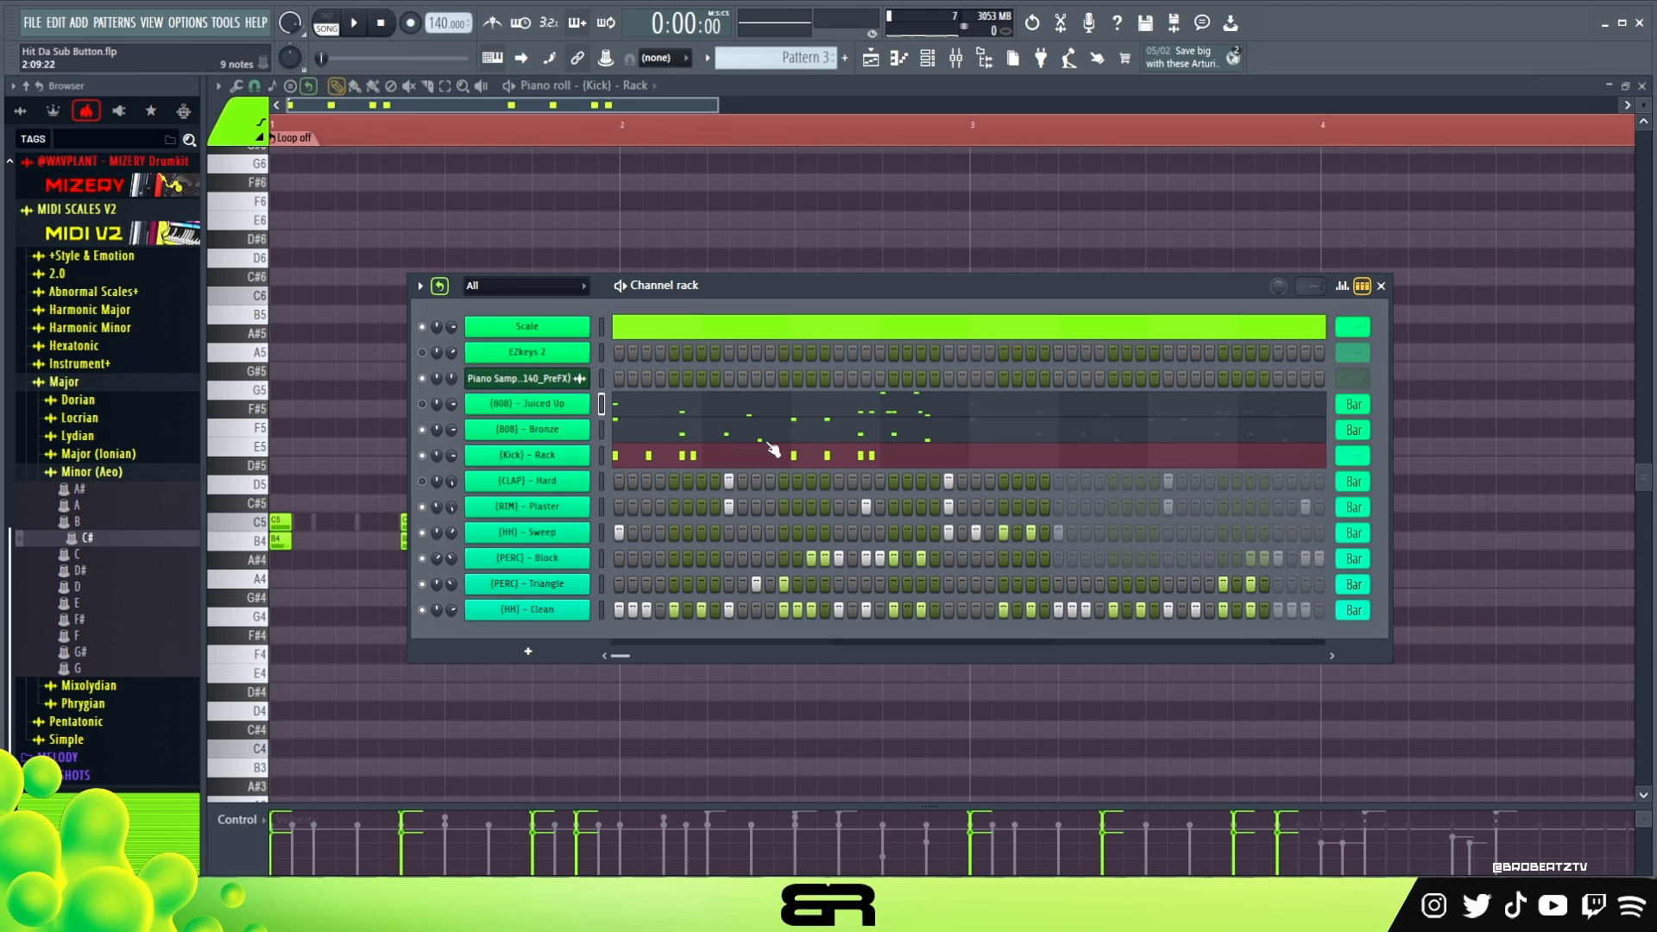
pyautogui.moveTo(688, 295); pyautogui.dragTo(711, 264)
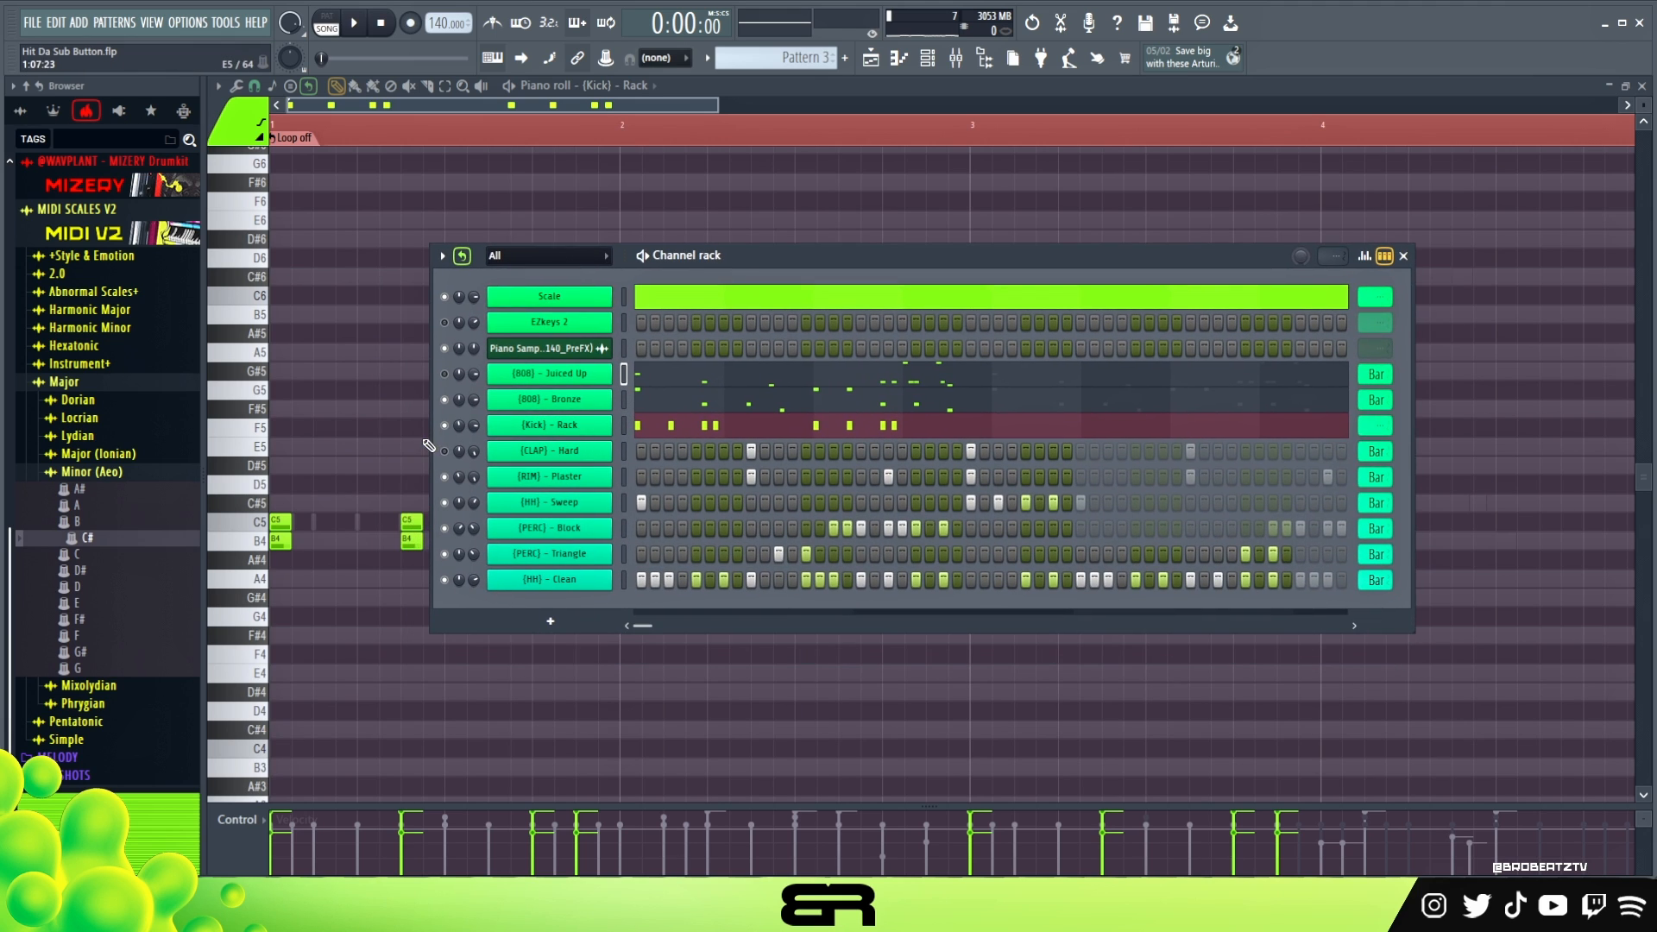
pyautogui.press('space')
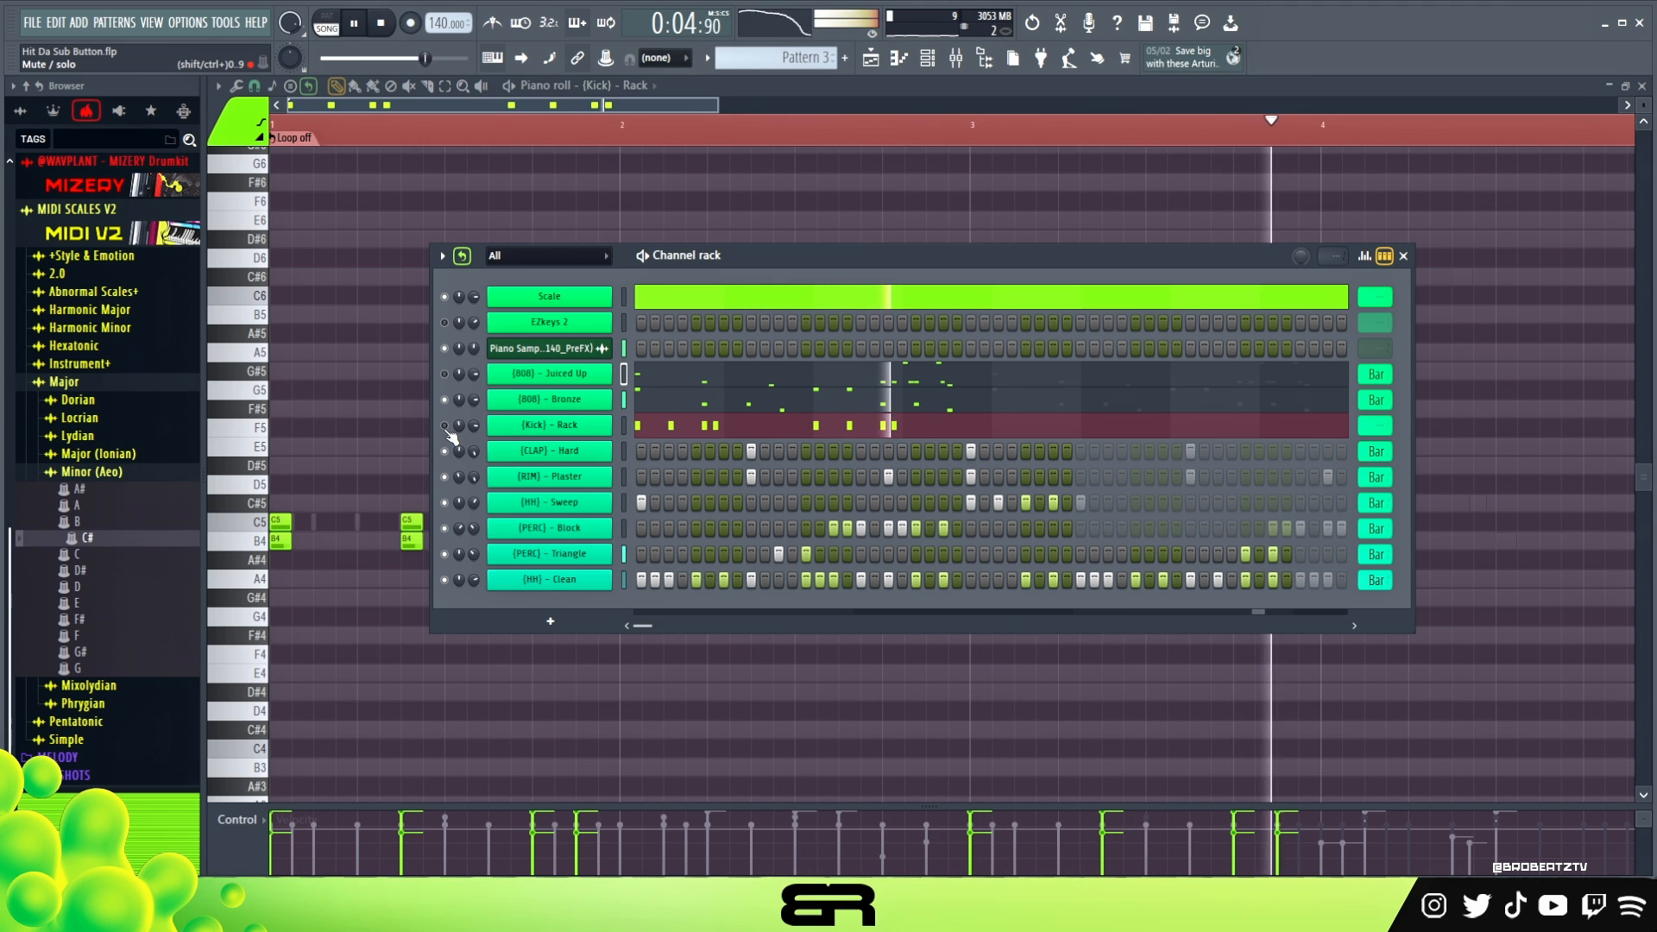
pyautogui.scroll(-1, 1376, 425)
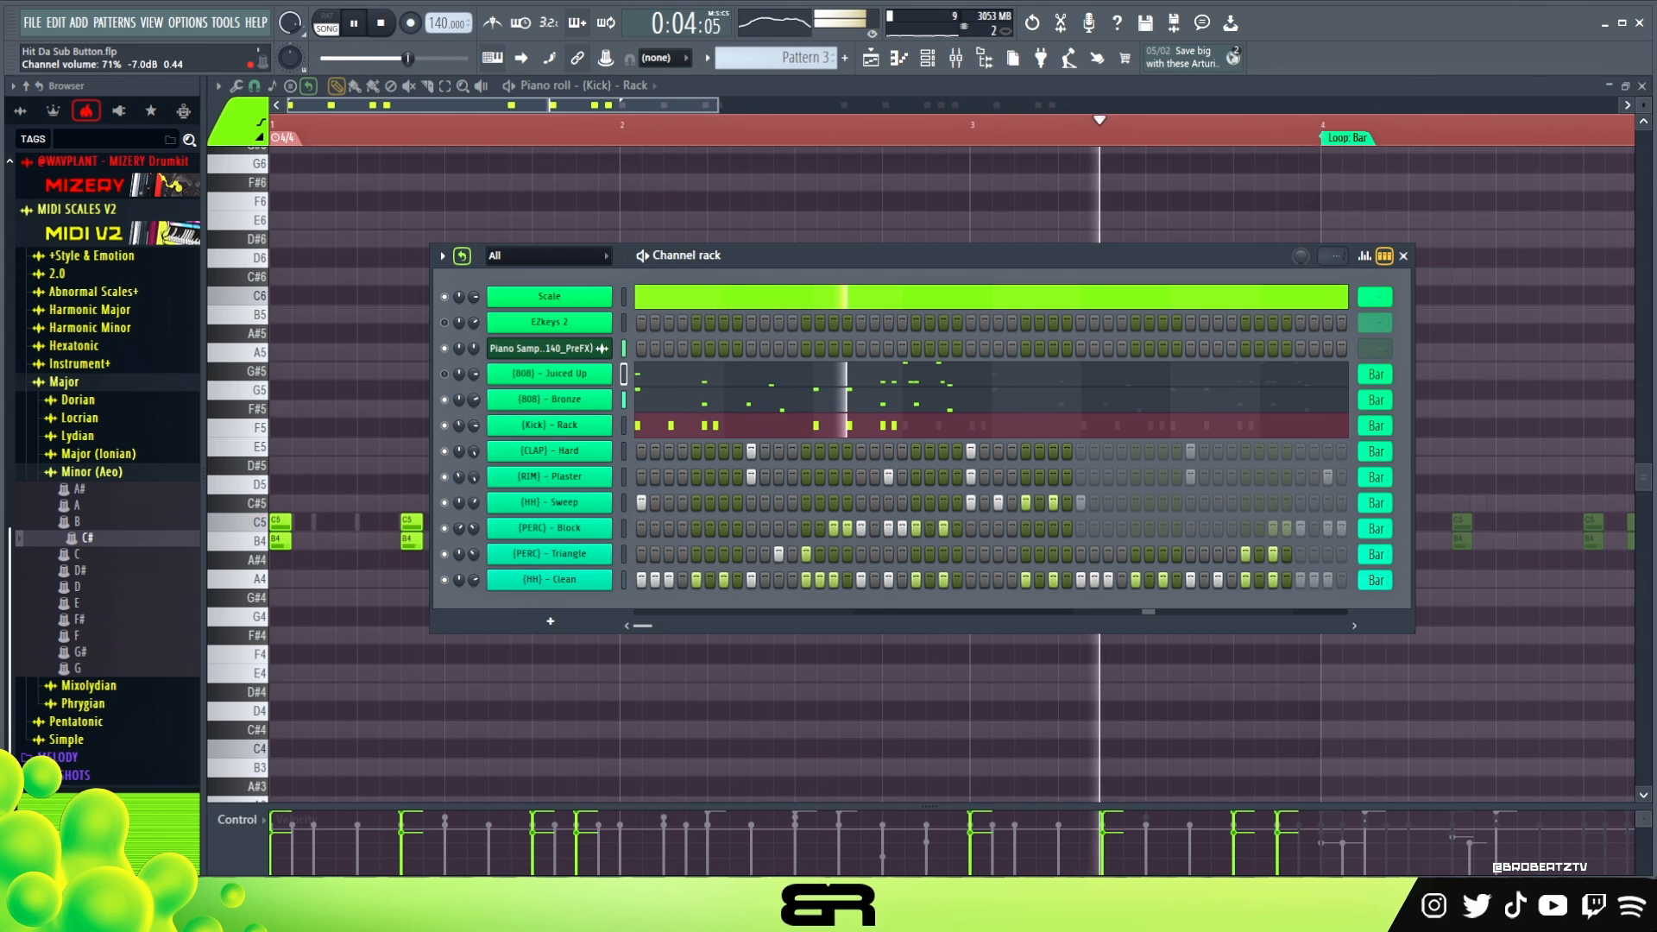
pyautogui.press('space')
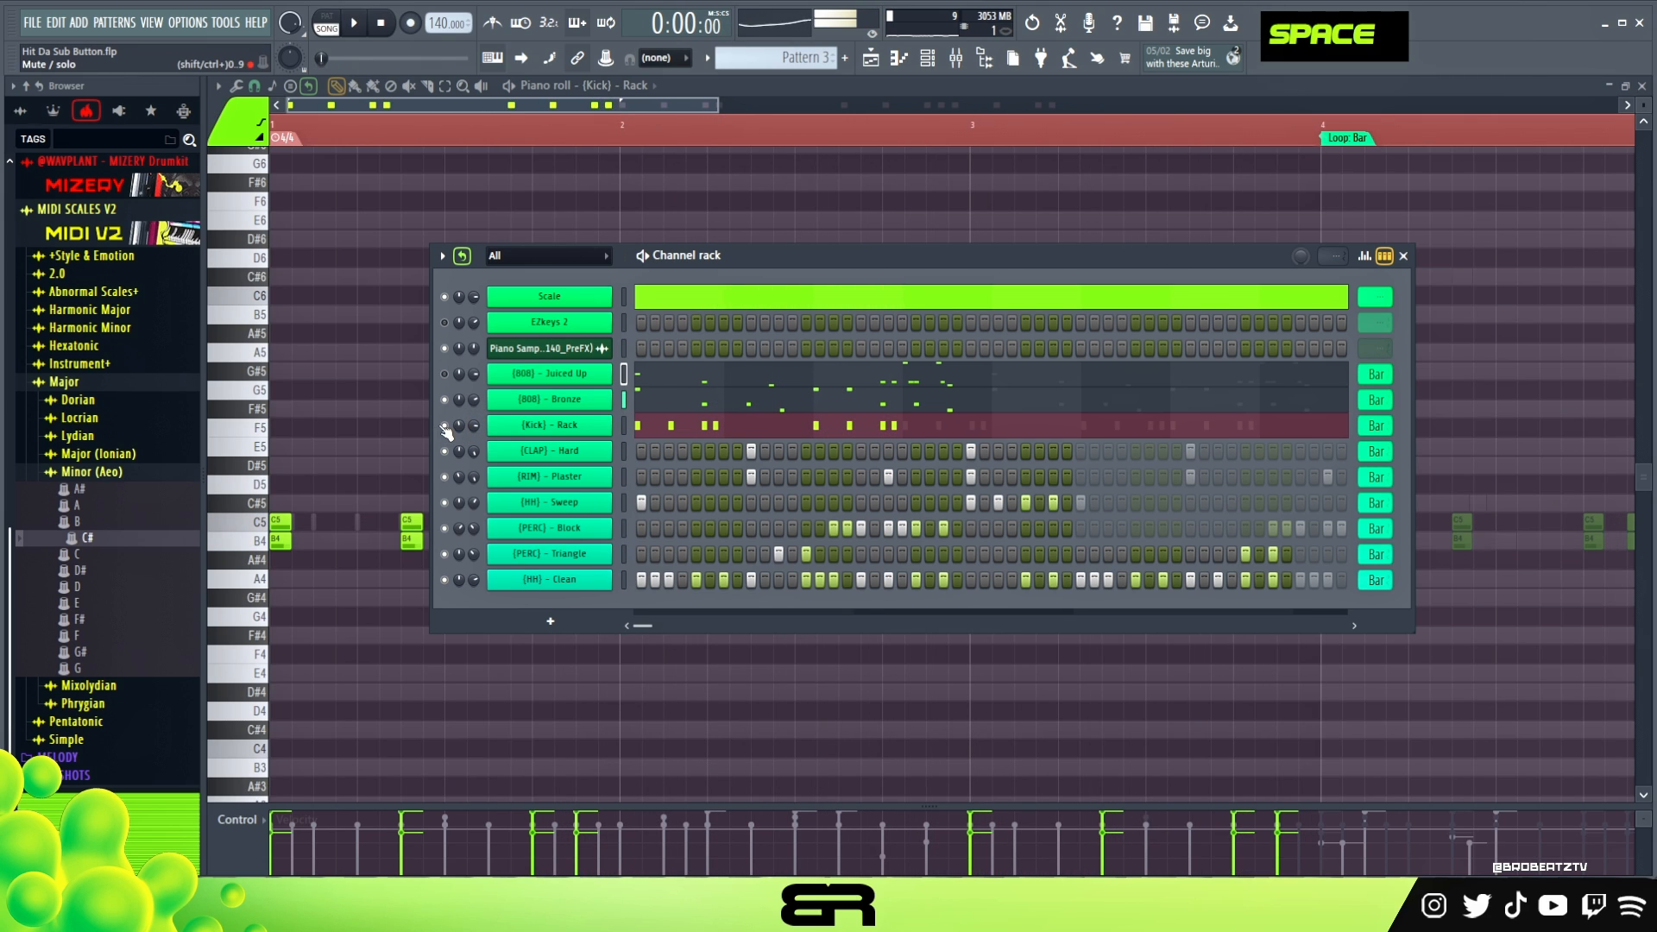
# - Set the Rack kick to not loop and duplicate its four bars of notes into bars 5 to 8
pyautogui.rightClick(1376, 442)
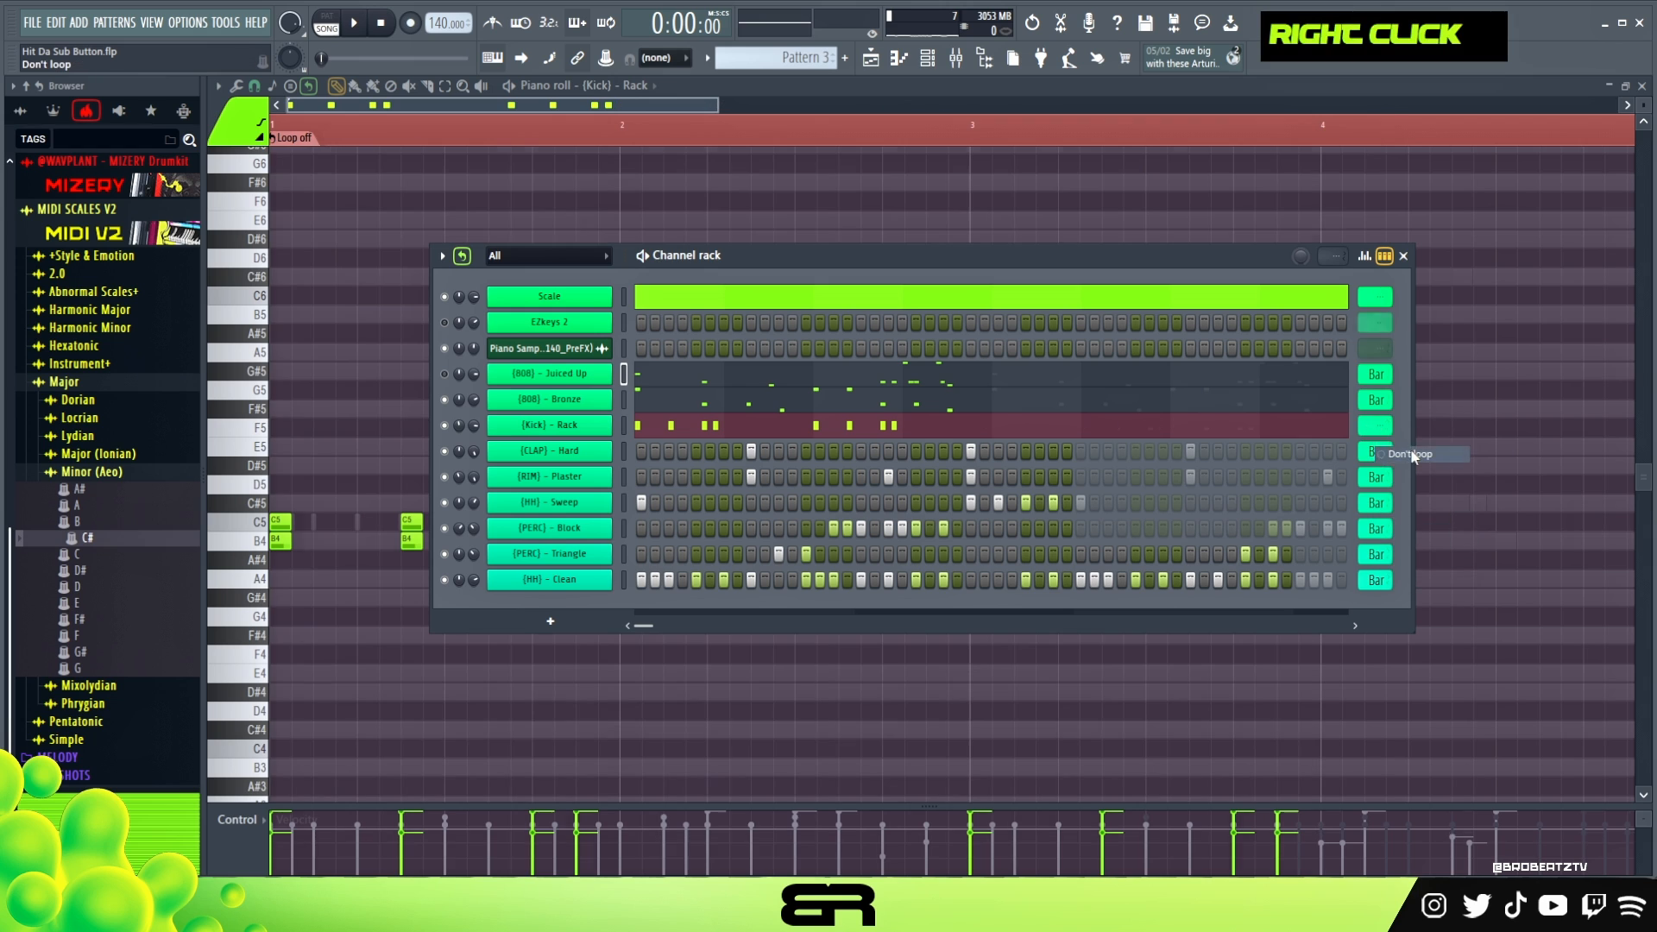
pyautogui.click(1068, 231)
pyautogui.keyDown('ctrl'); pyautogui.rightClick(1000, 405); pyautogui.keyUp('ctrl')
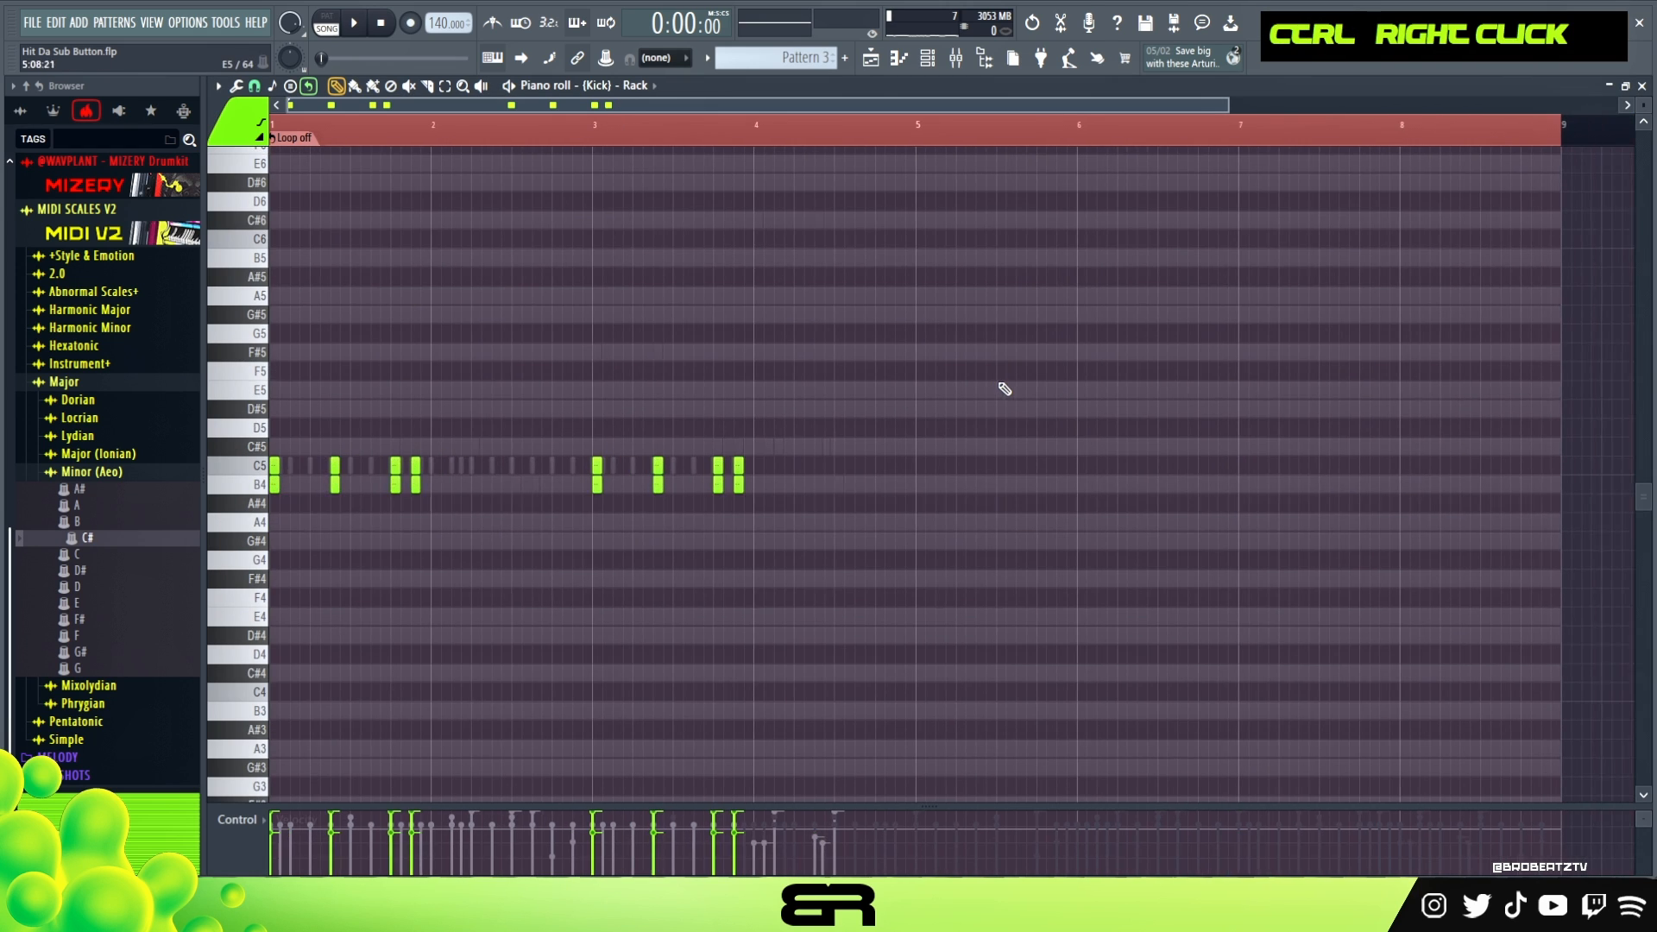
pyautogui.hotkey('ctrl', 'a')
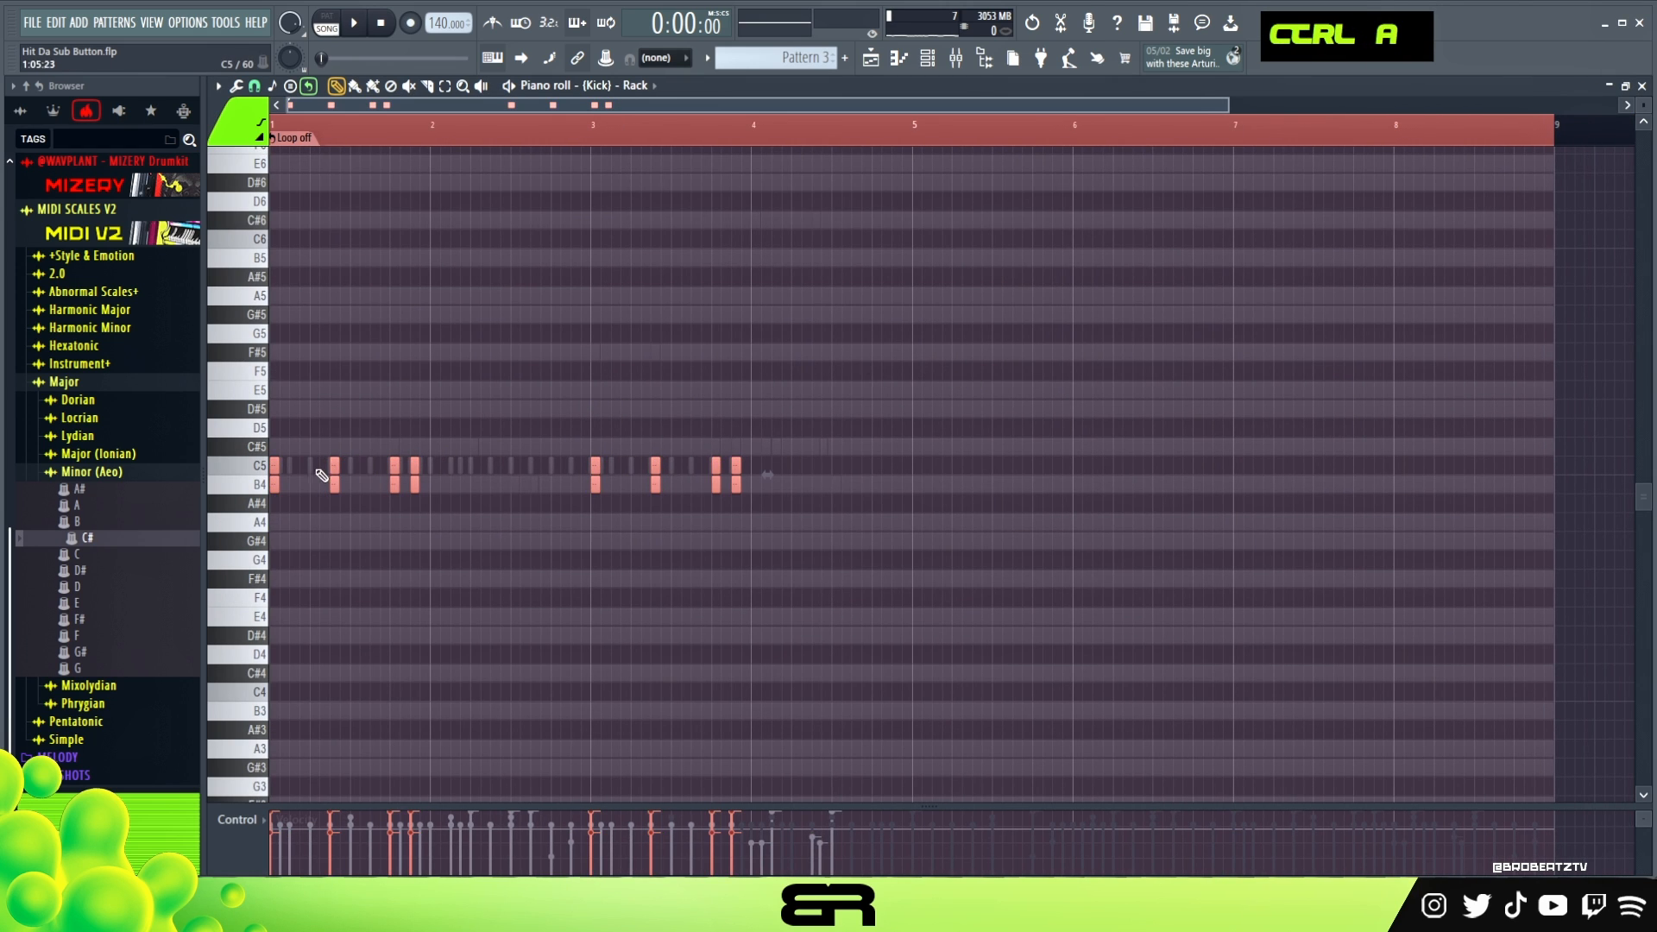
pyautogui.keyDown('shift'); pyautogui.moveTo(274, 488); pyautogui.dragTo(923, 490); pyautogui.keyUp('shift')
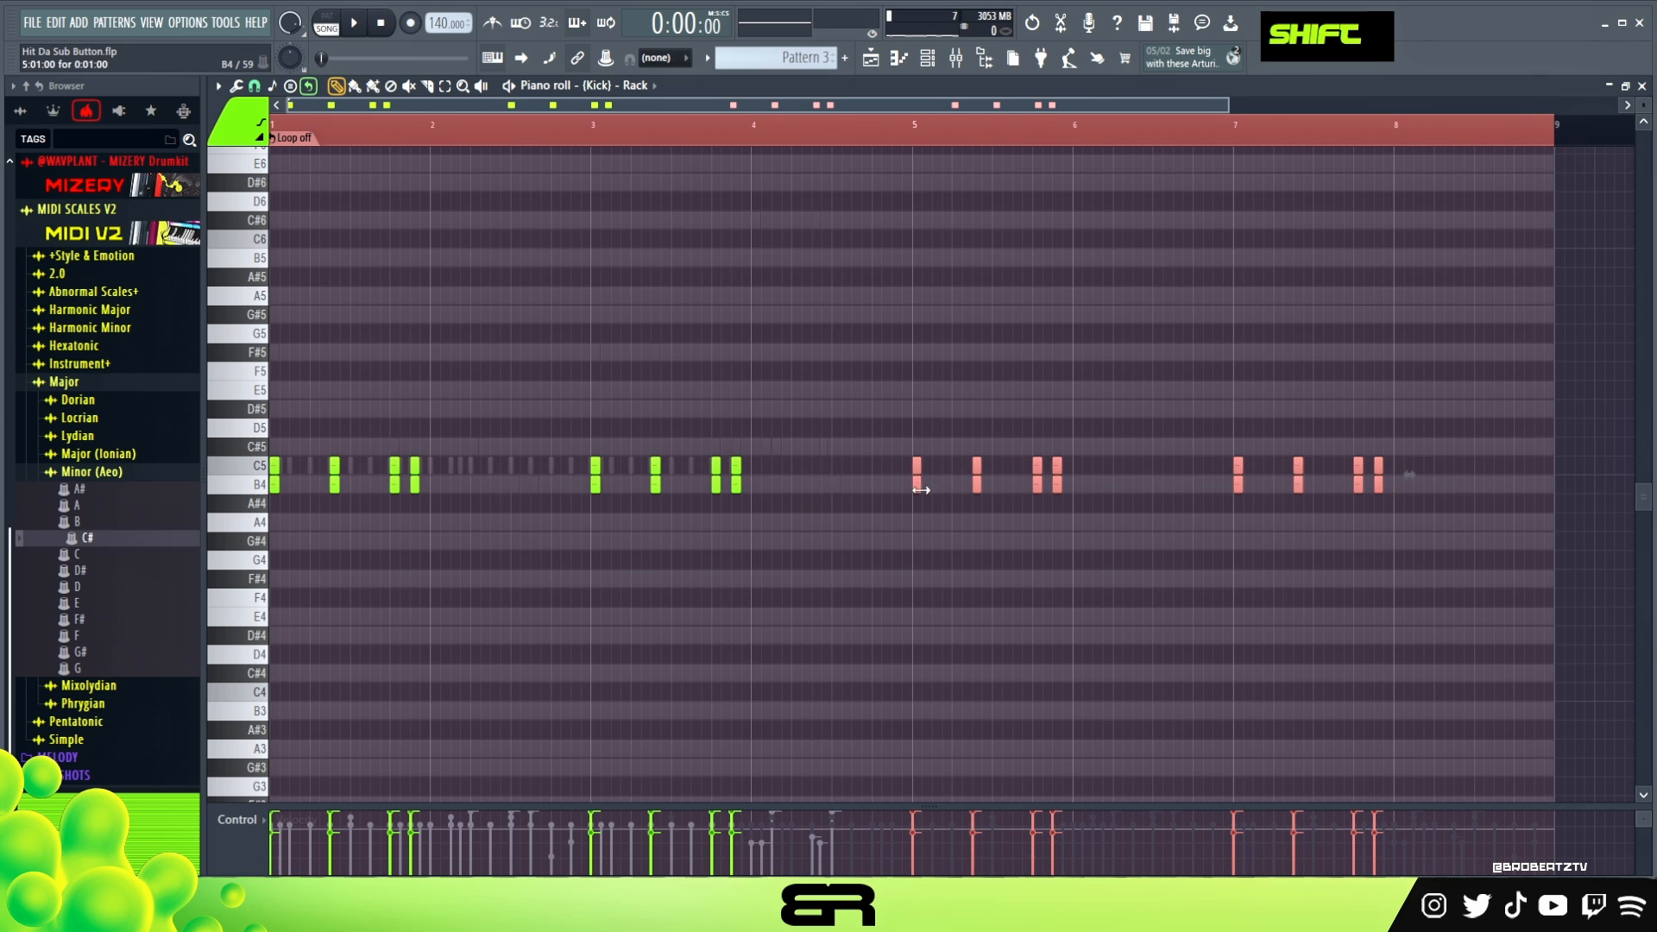
pyautogui.rightClick(924, 140)
pyautogui.doubleClick(921, 135)
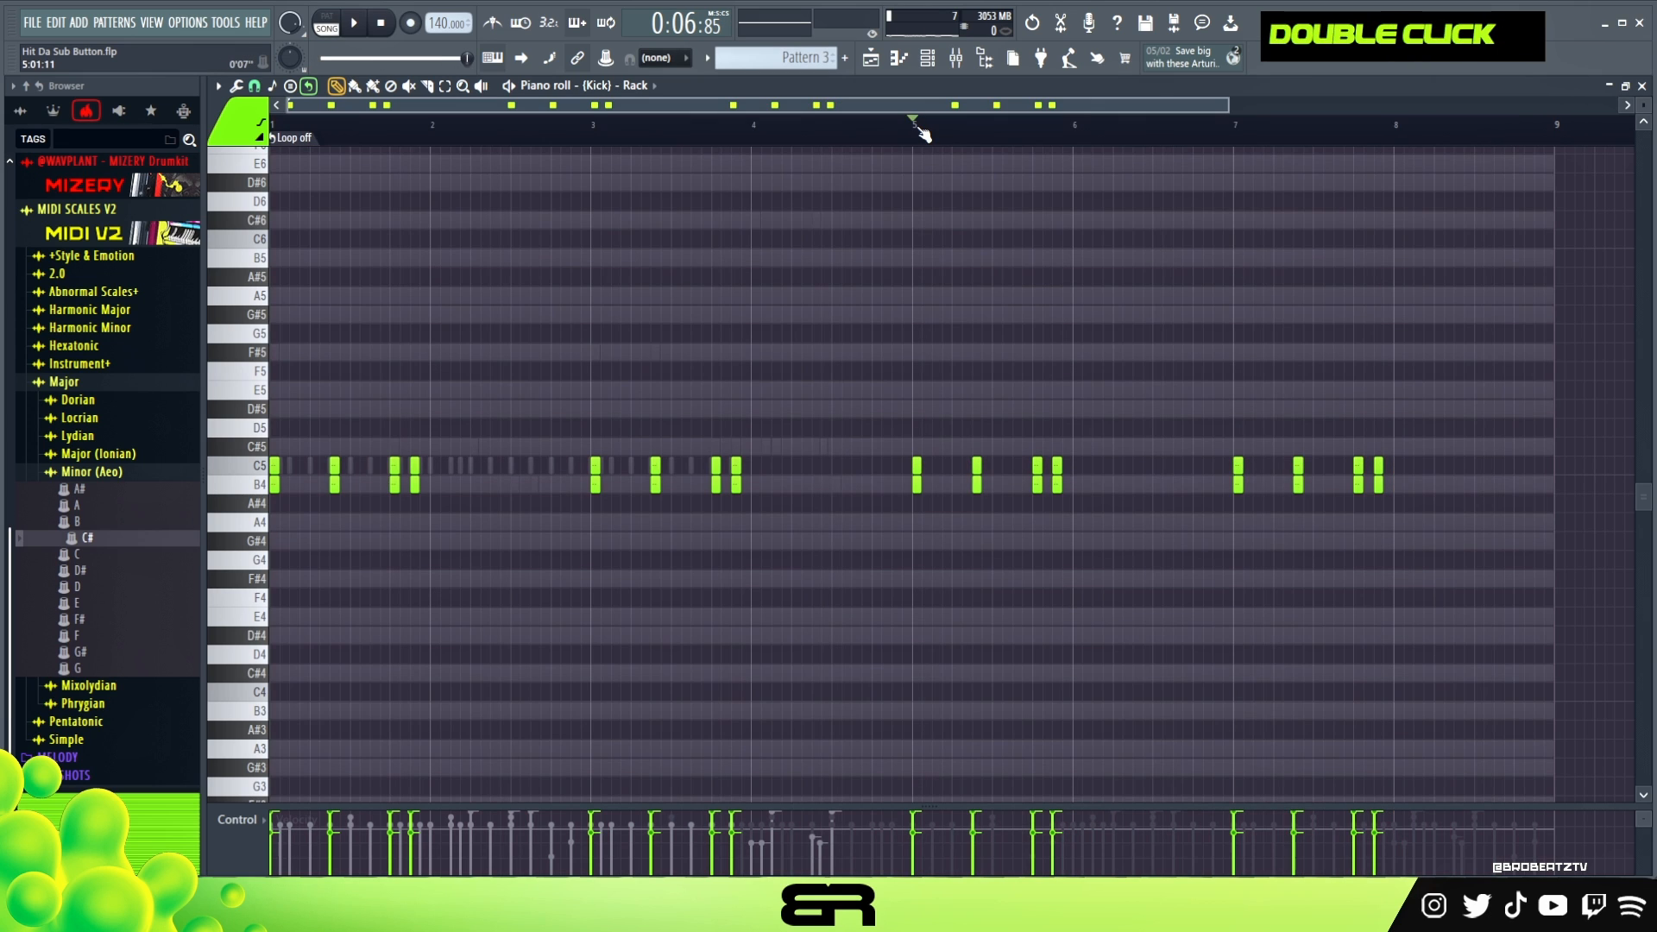
# - Mute the Bronze 808, unmute the Juiced Up 808, and play the pattern from the start with the Rack kick muted
pyautogui.click(928, 63)
pyautogui.doubleClick(445, 378)
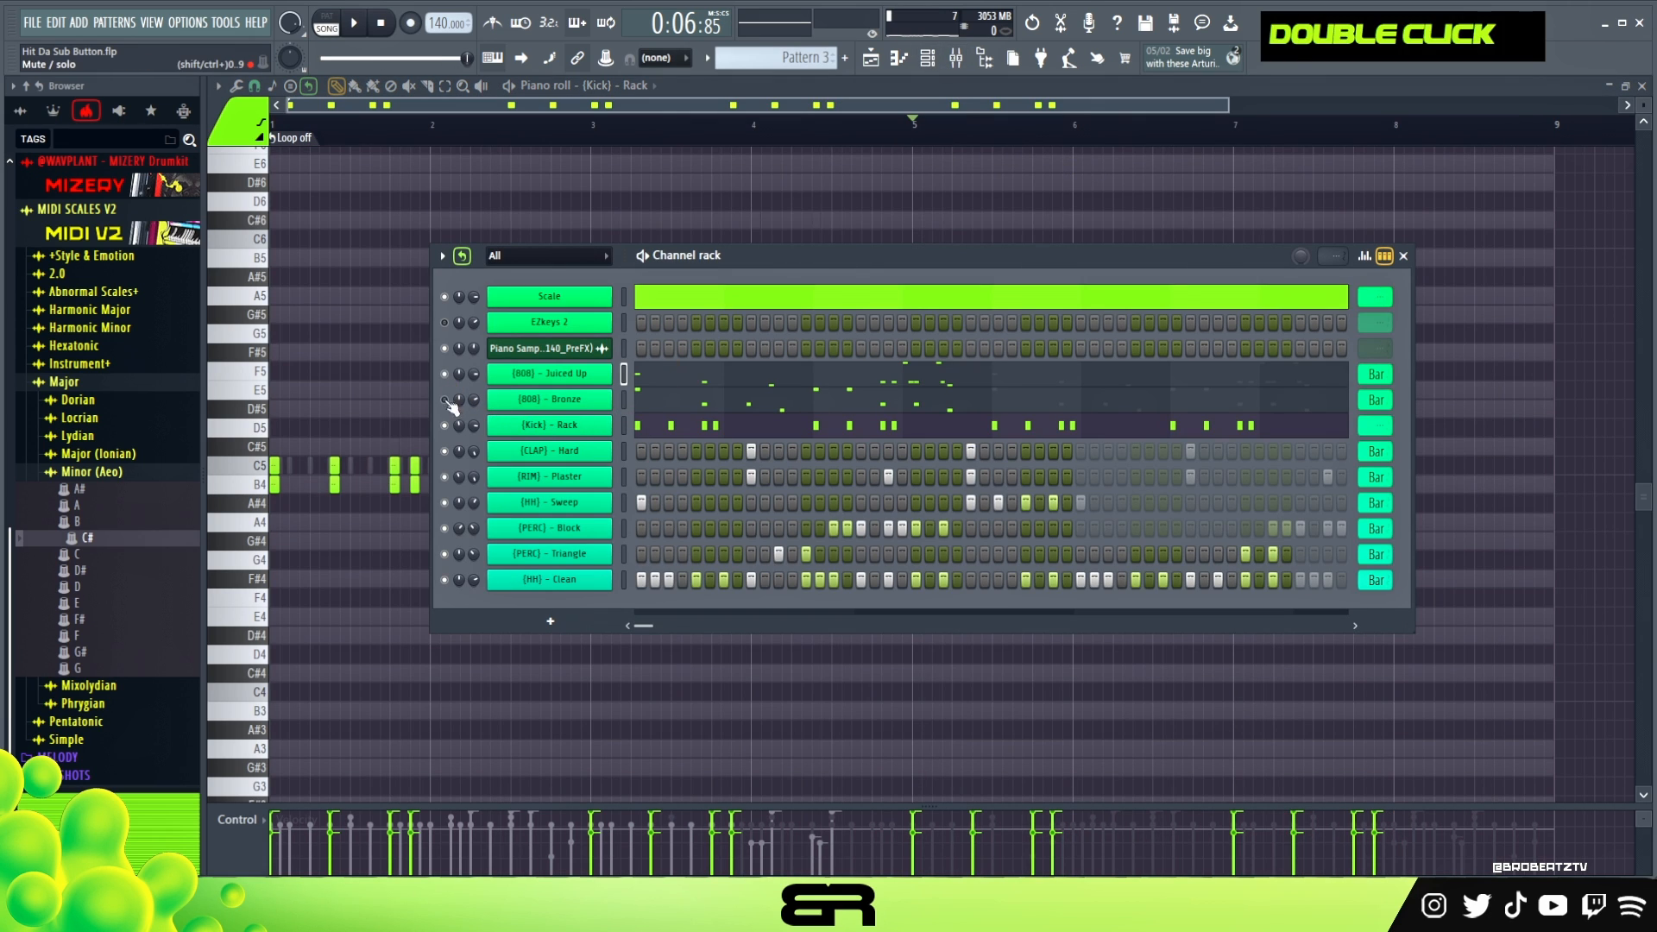
pyautogui.press('space')
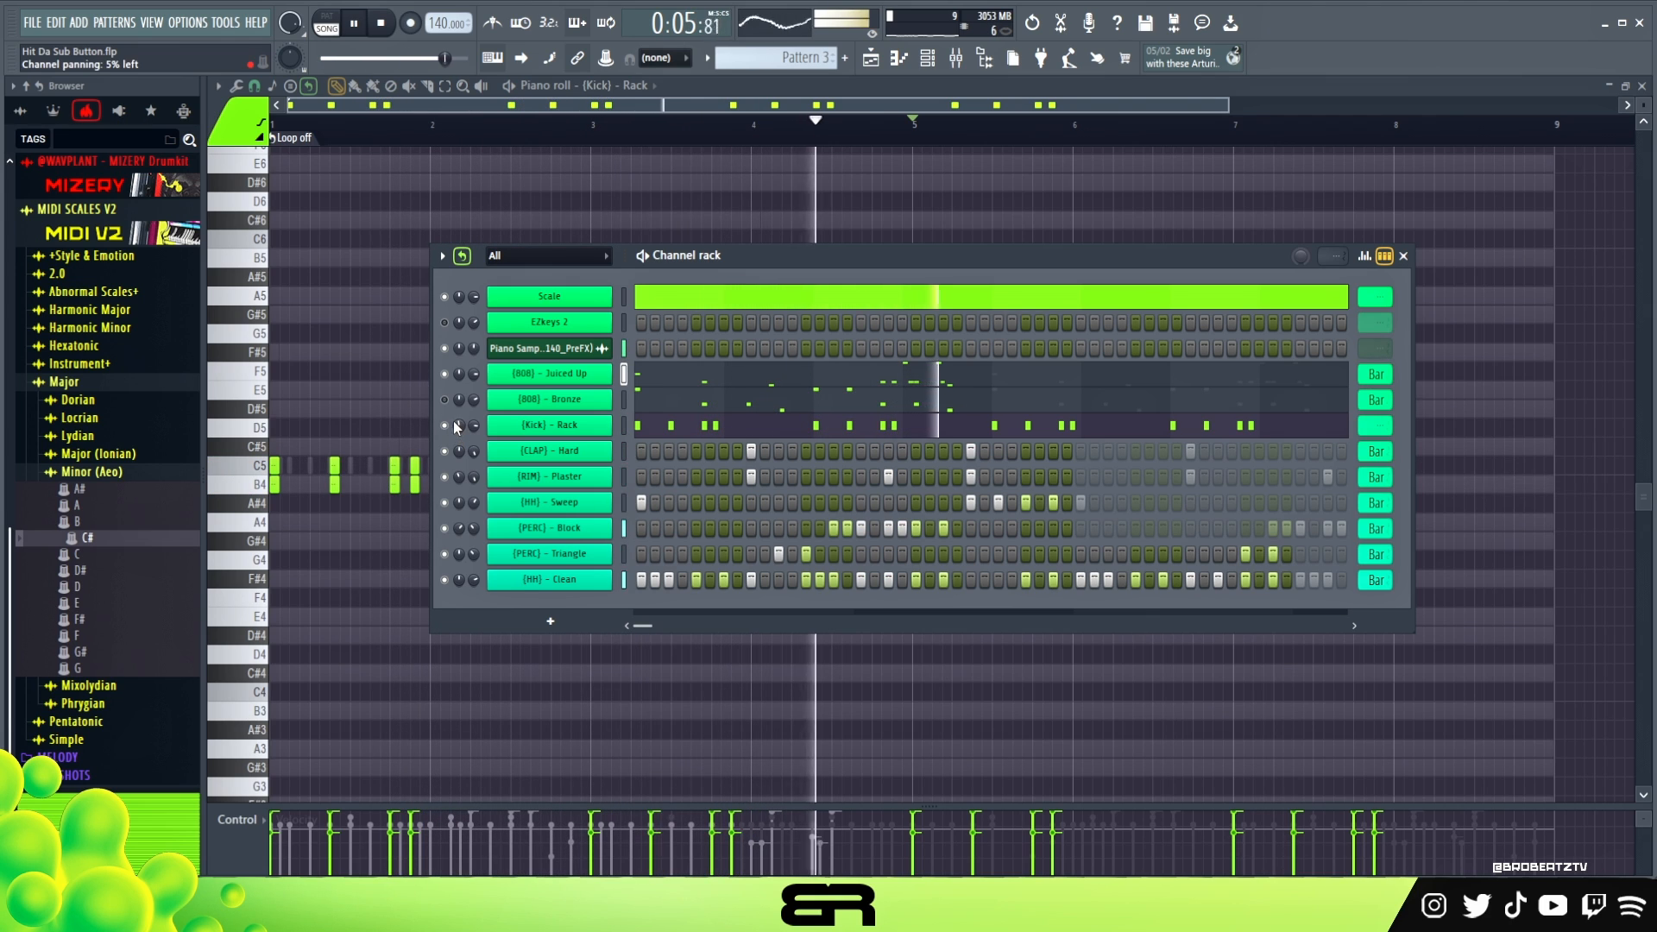
pyautogui.press('space')
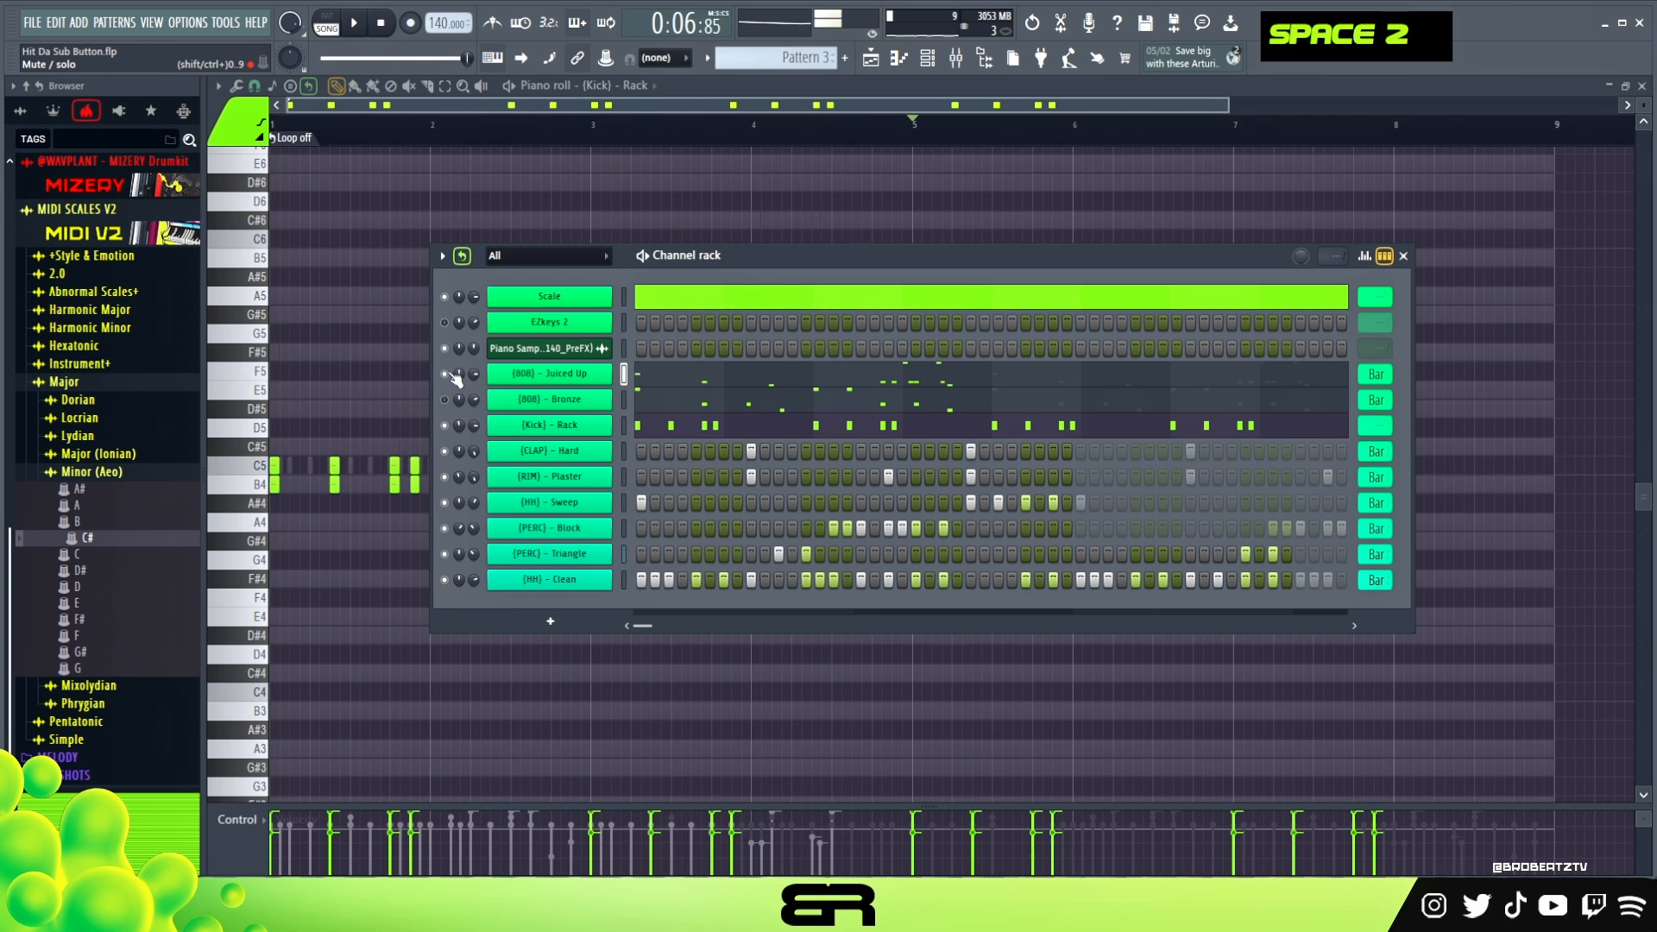
pyautogui.doubleClick(381, 24)
pyautogui.press('space')
pyautogui.moveTo(691, 273); pyautogui.dragTo(650, 256)
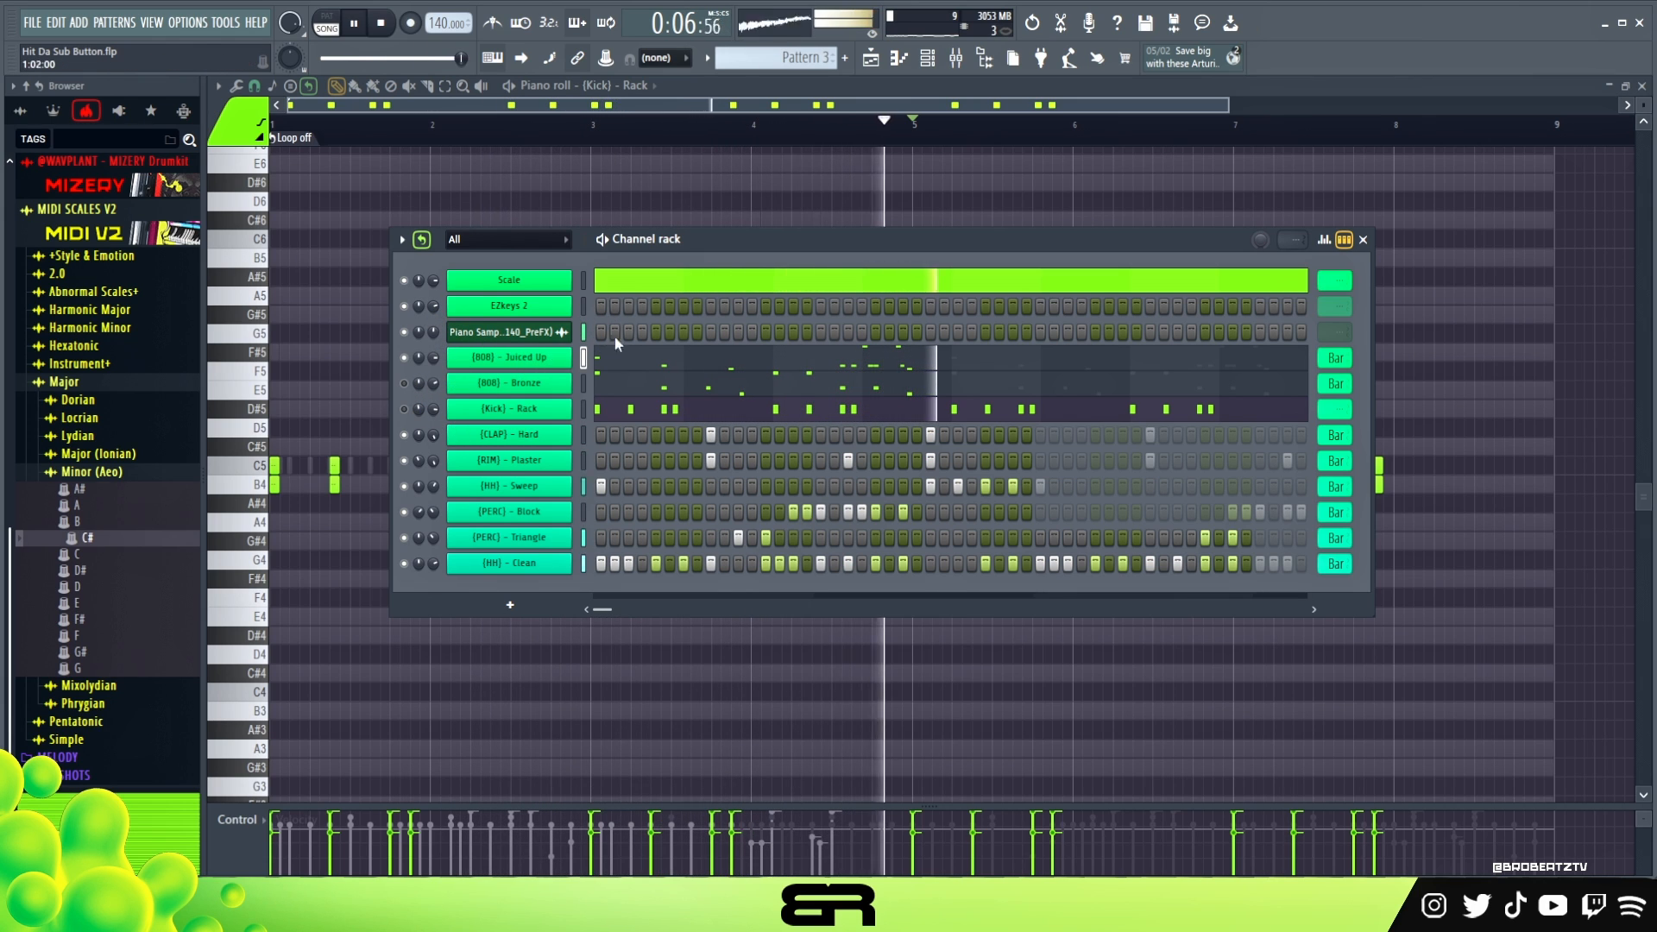
pyautogui.press('space')
# - Inspect the Master track's EQUO and Fruity soft clipper in the mixer and close the windows
pyautogui.press('F9')
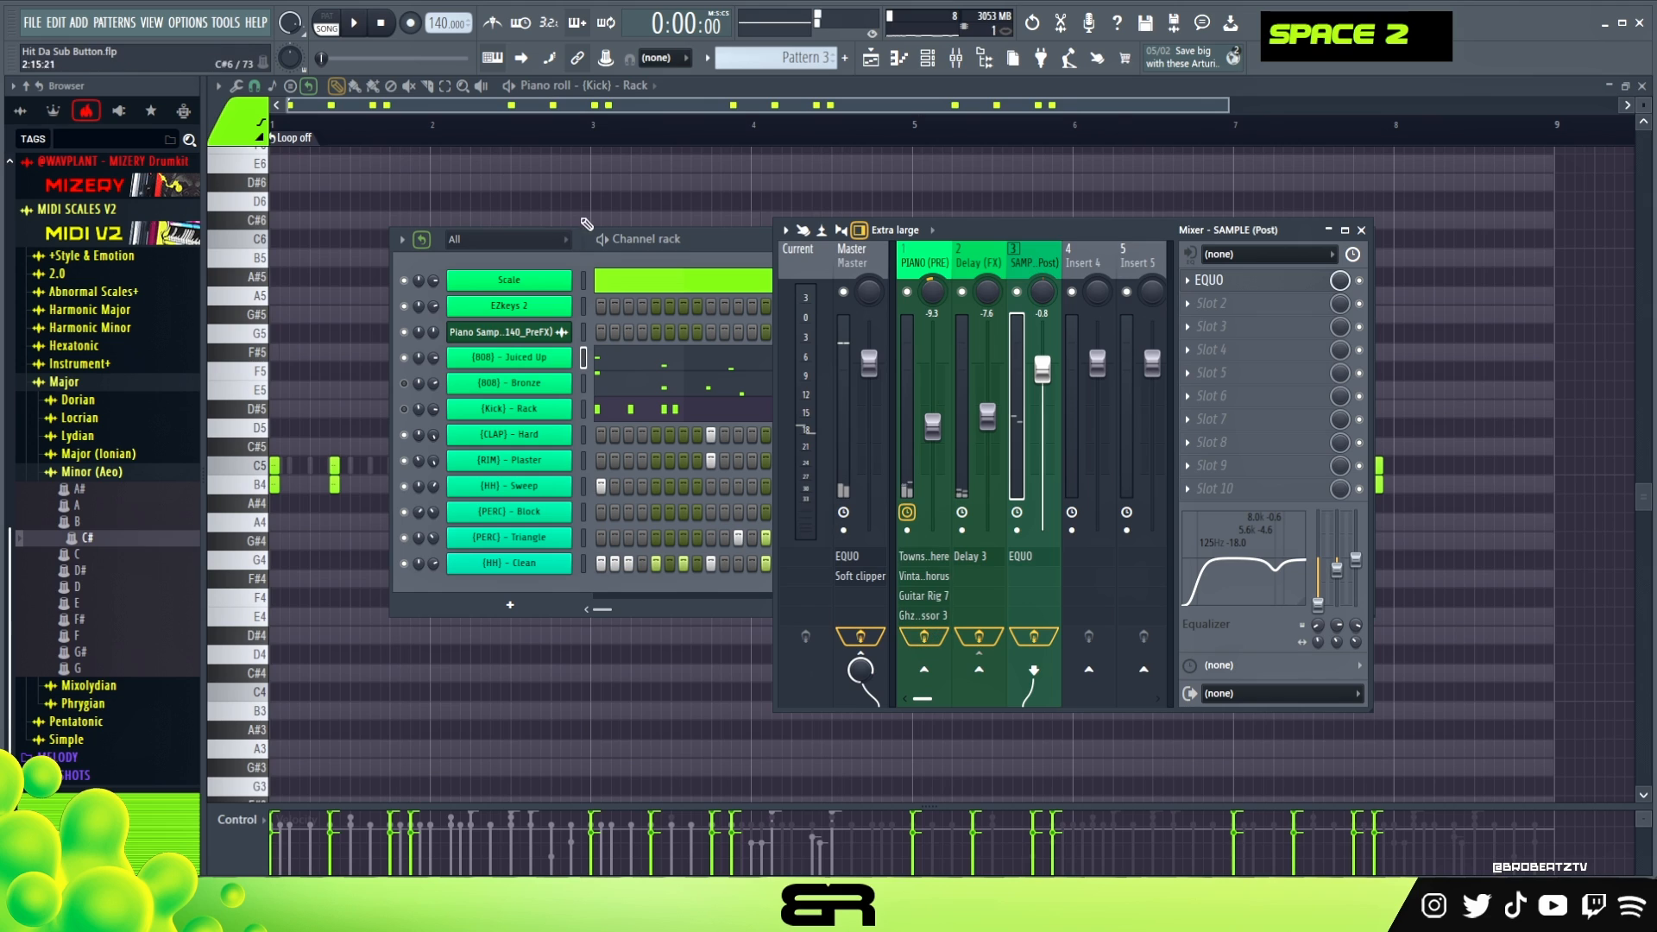
pyautogui.click(868, 263)
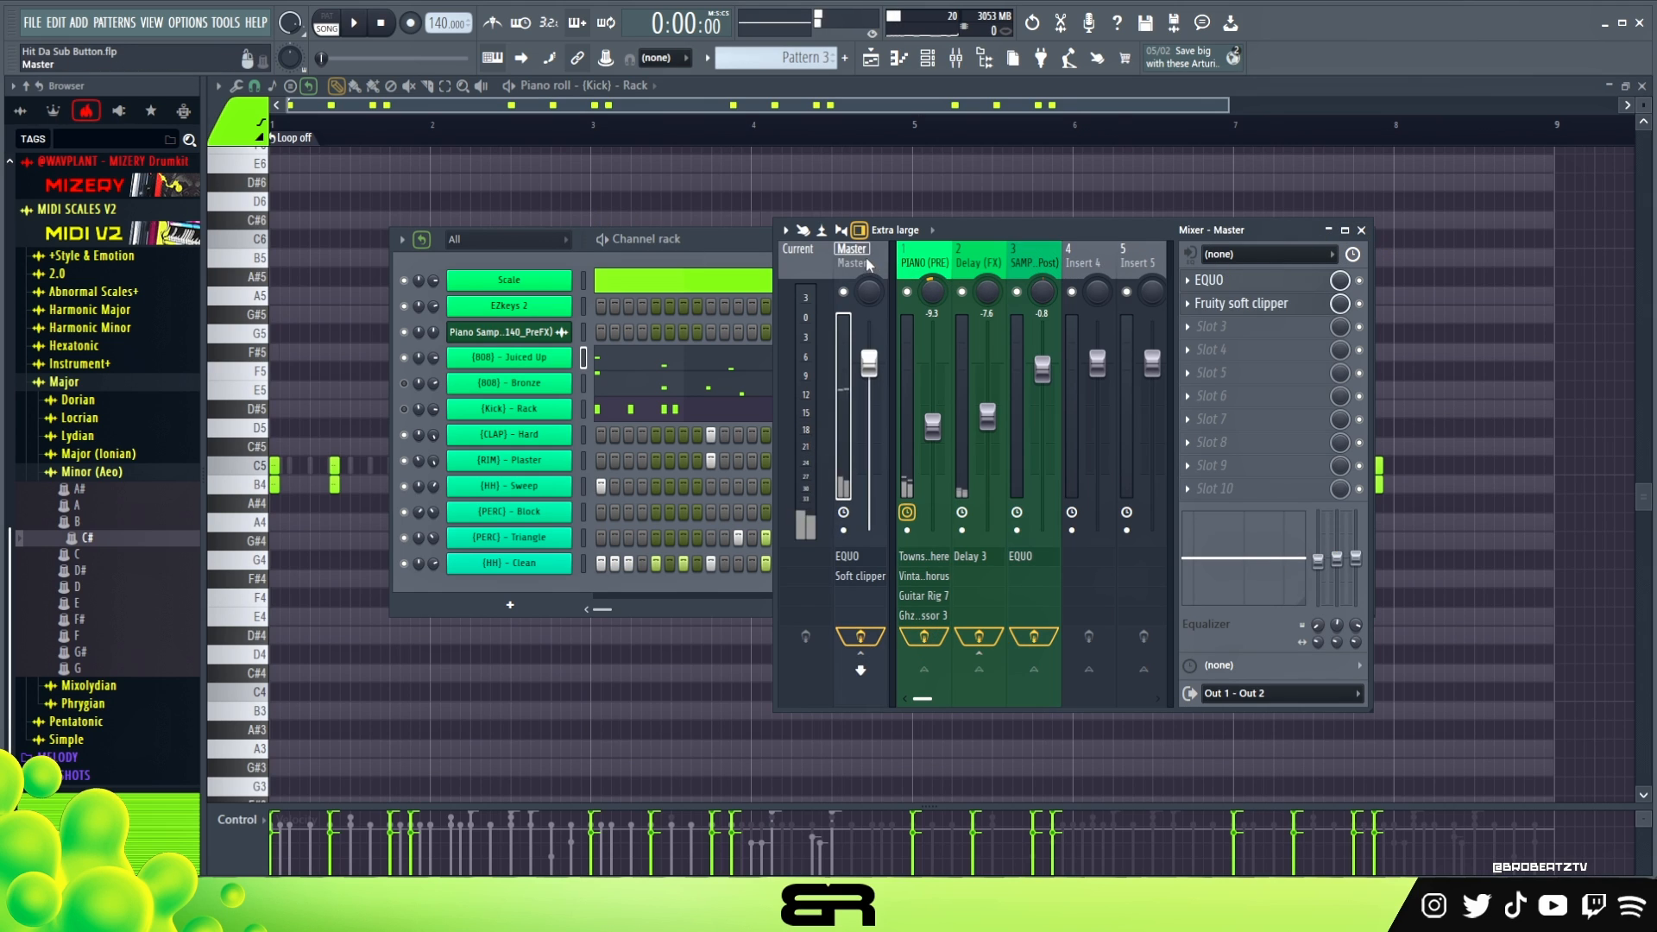
pyautogui.click(1257, 282)
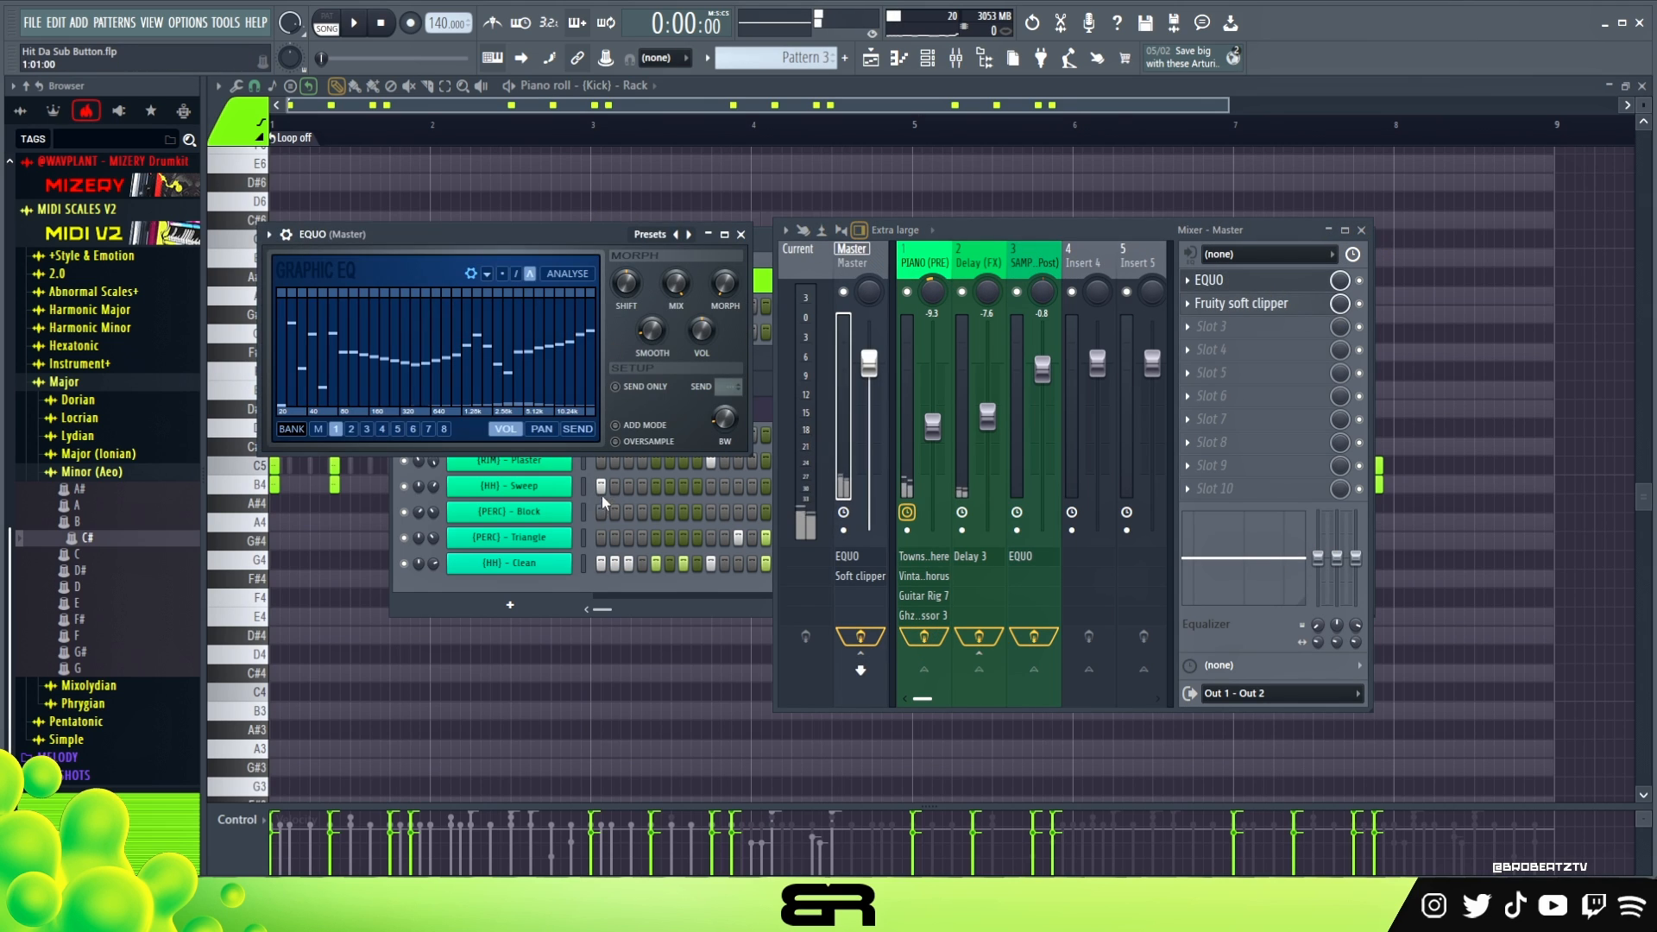
pyautogui.click(1289, 308)
pyautogui.doubleClick(1274, 302)
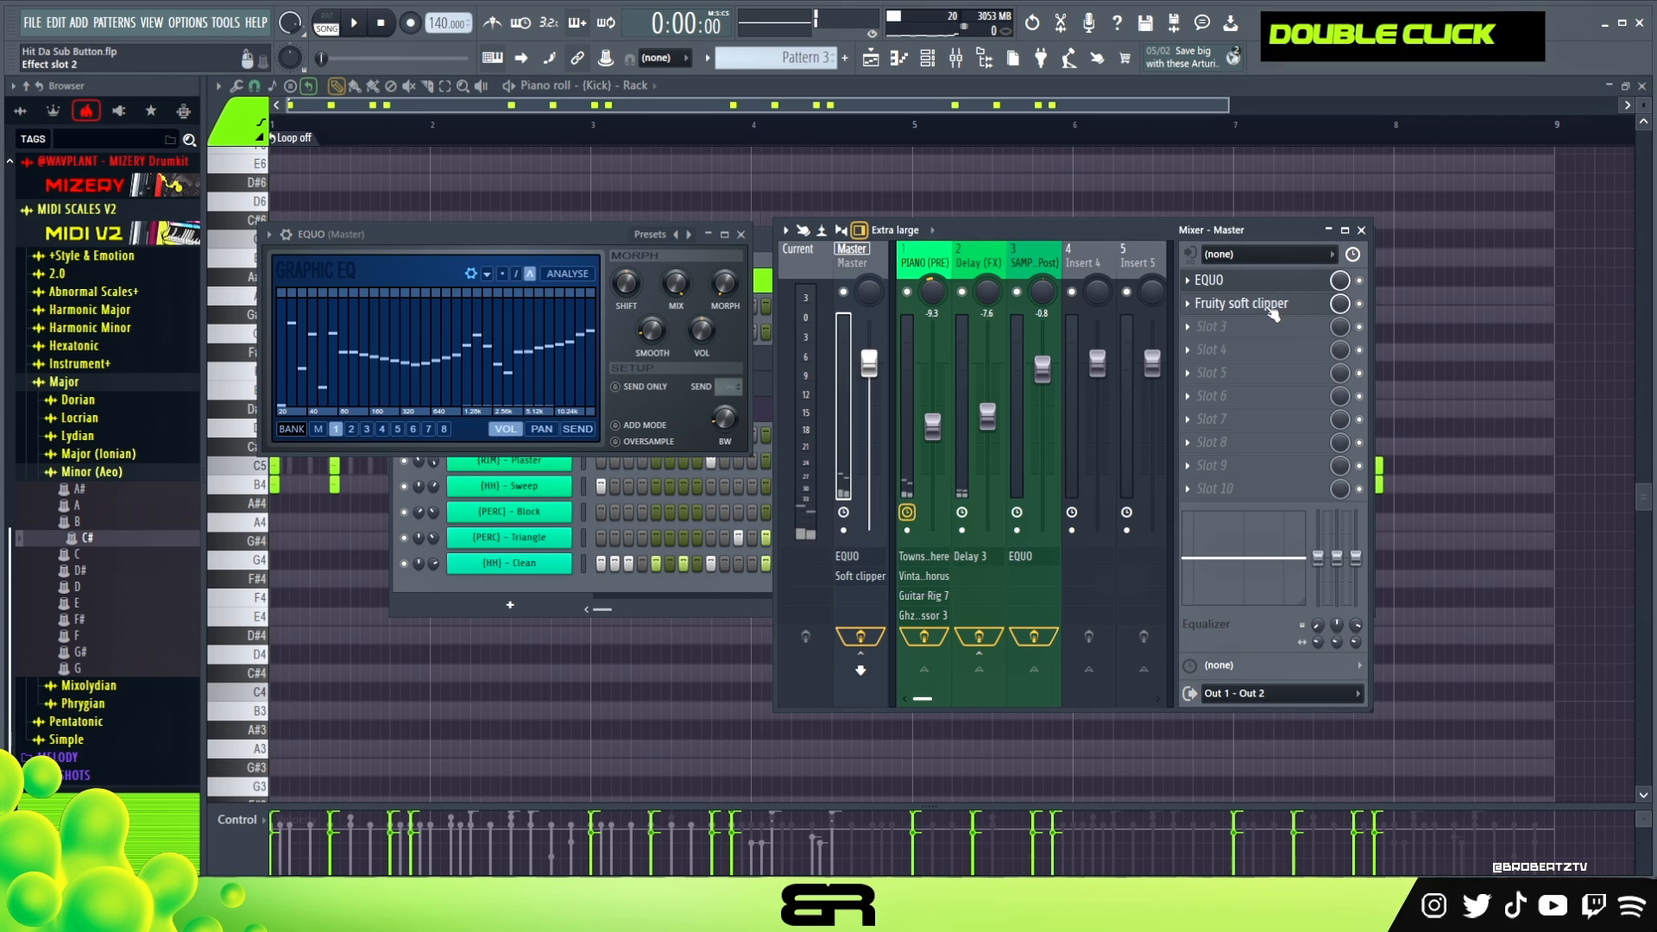
pyautogui.click(980, 471)
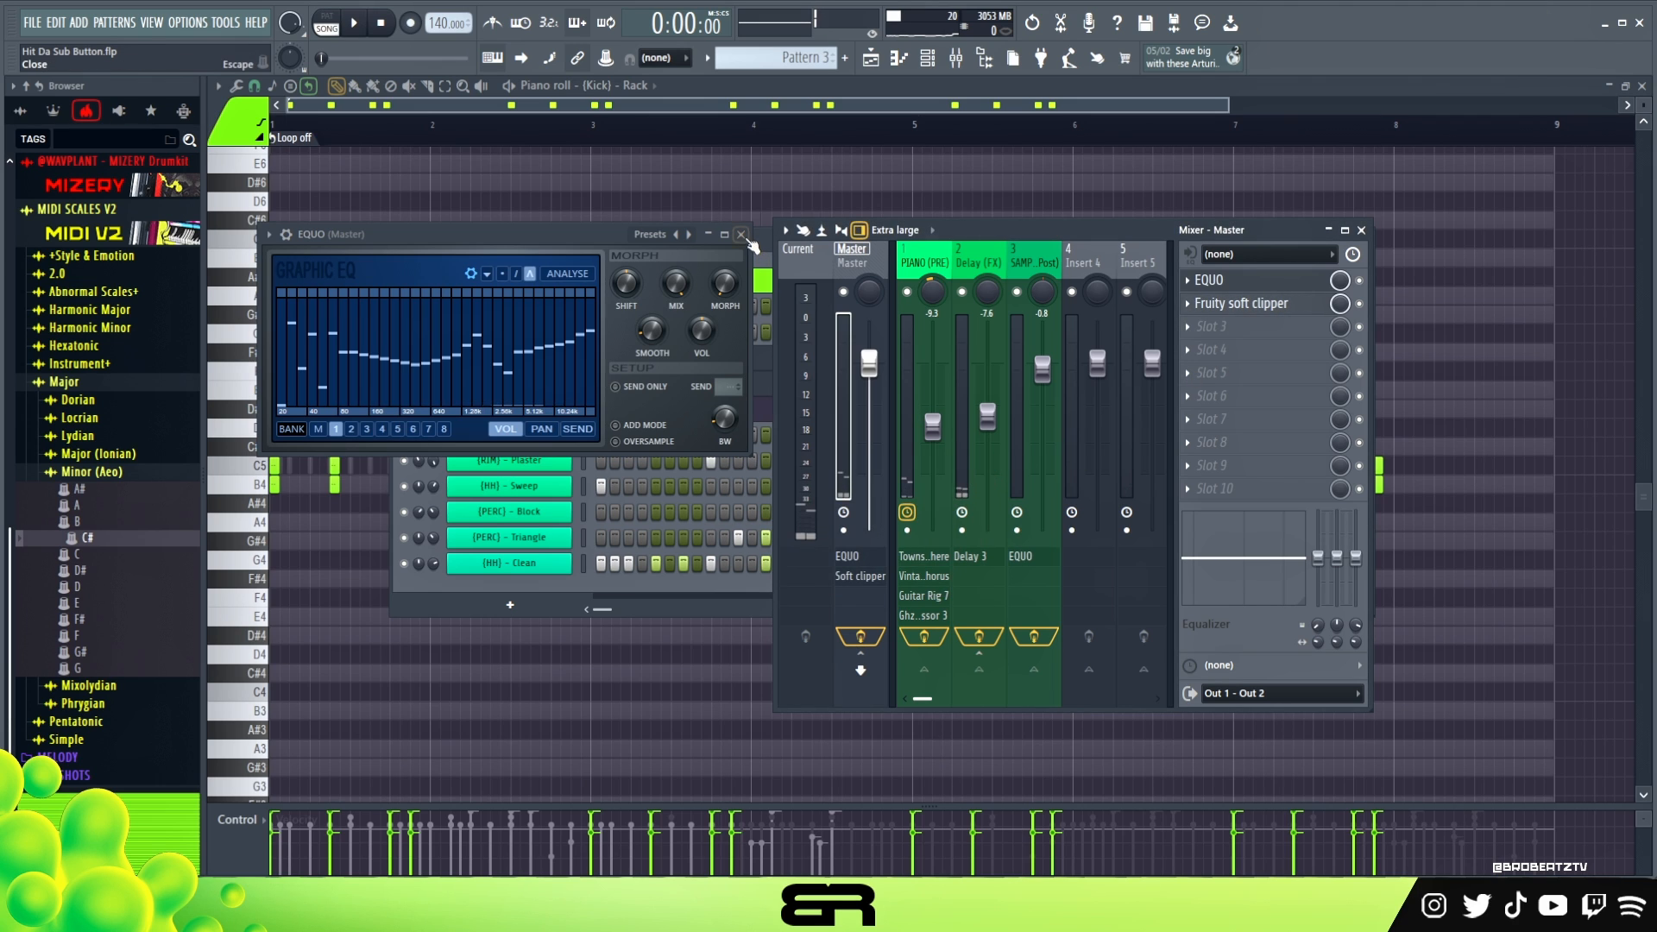
pyautogui.click(741, 233)
pyautogui.click(1362, 232)
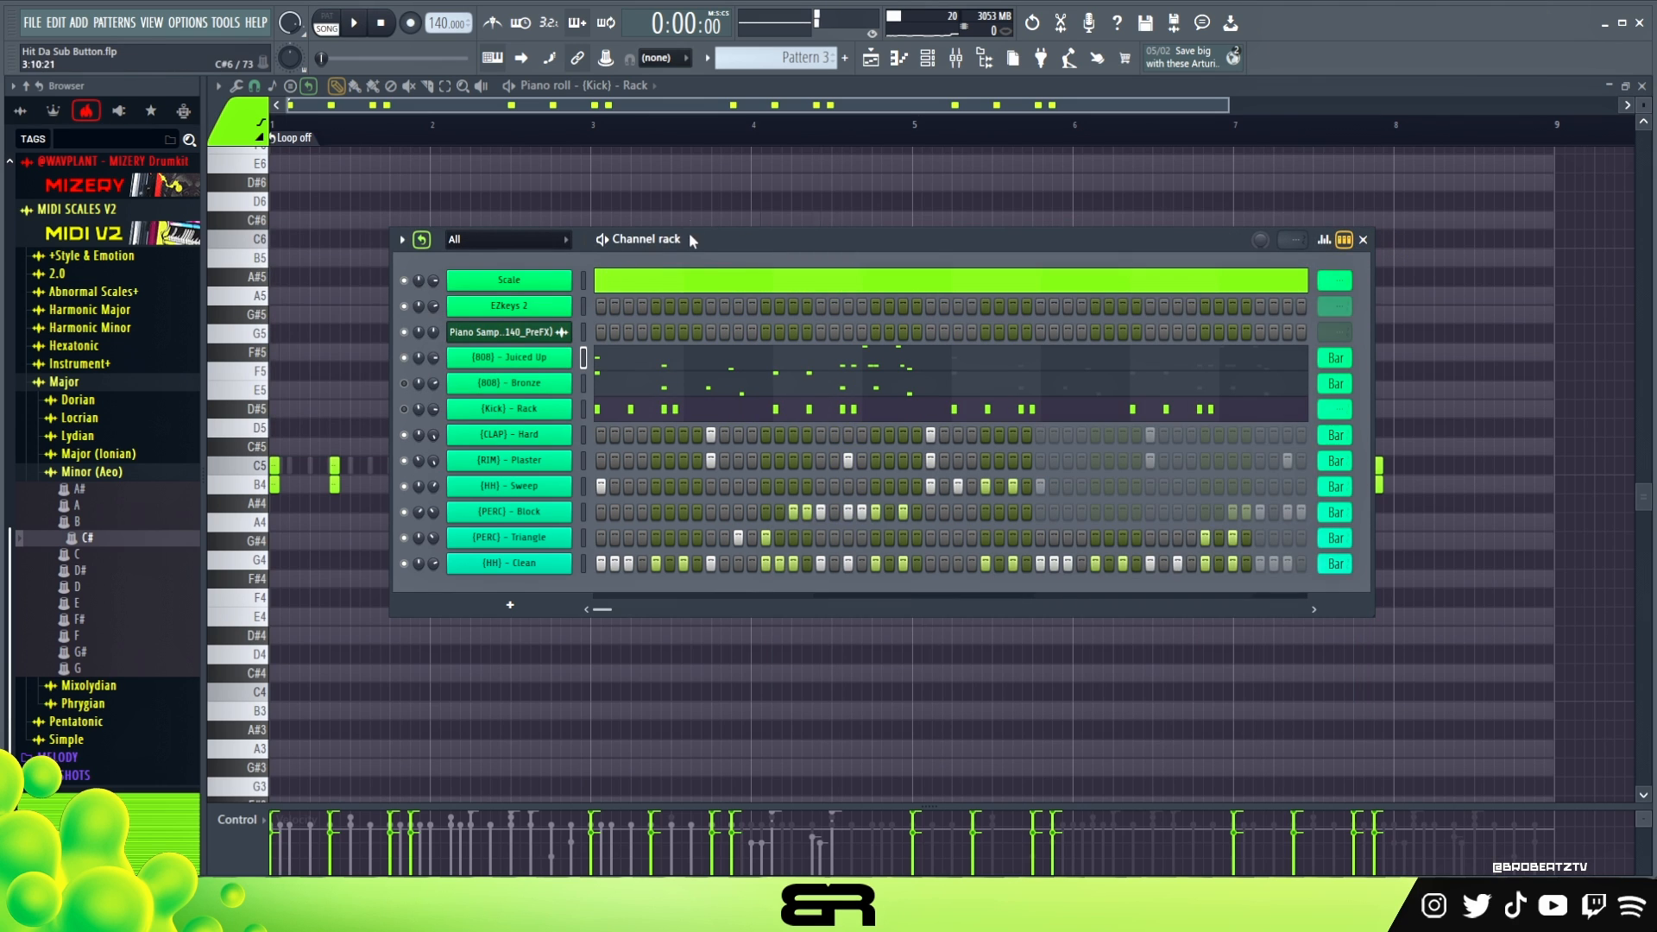
# - During playback, mute the Juiced Up 808 and bring back the Bronze 808 with the Rack kick
pyautogui.moveTo(690, 238); pyautogui.dragTo(705, 242)
pyautogui.press('space')
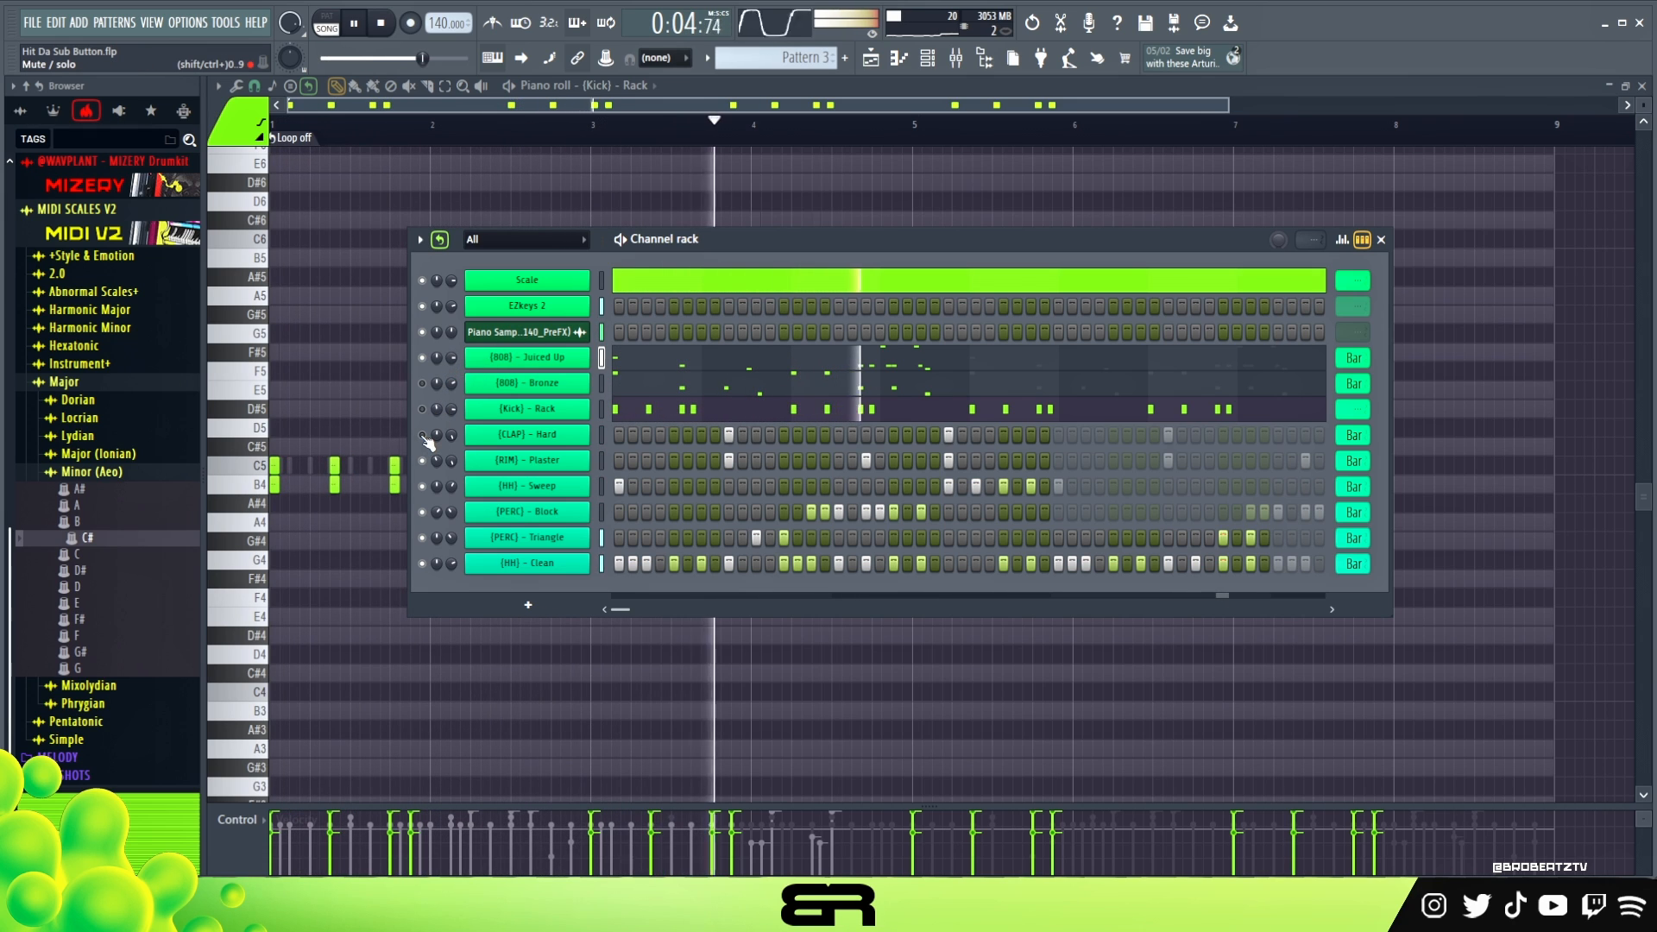
pyautogui.click(422, 358)
pyautogui.click(422, 384)
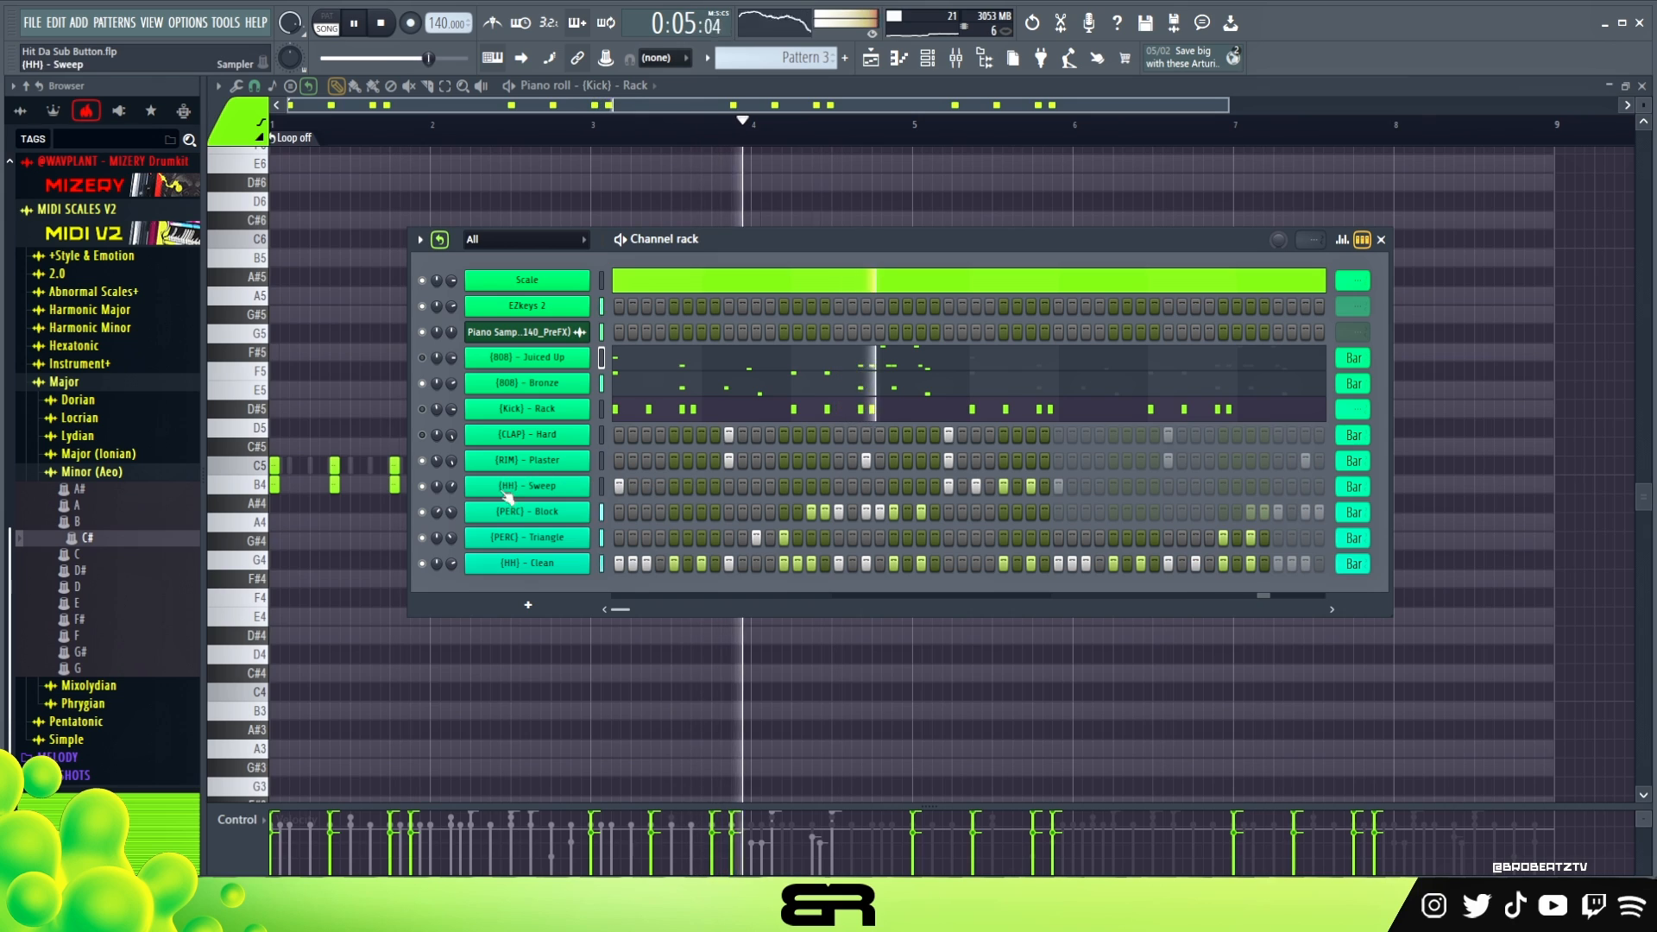
pyautogui.press('space')
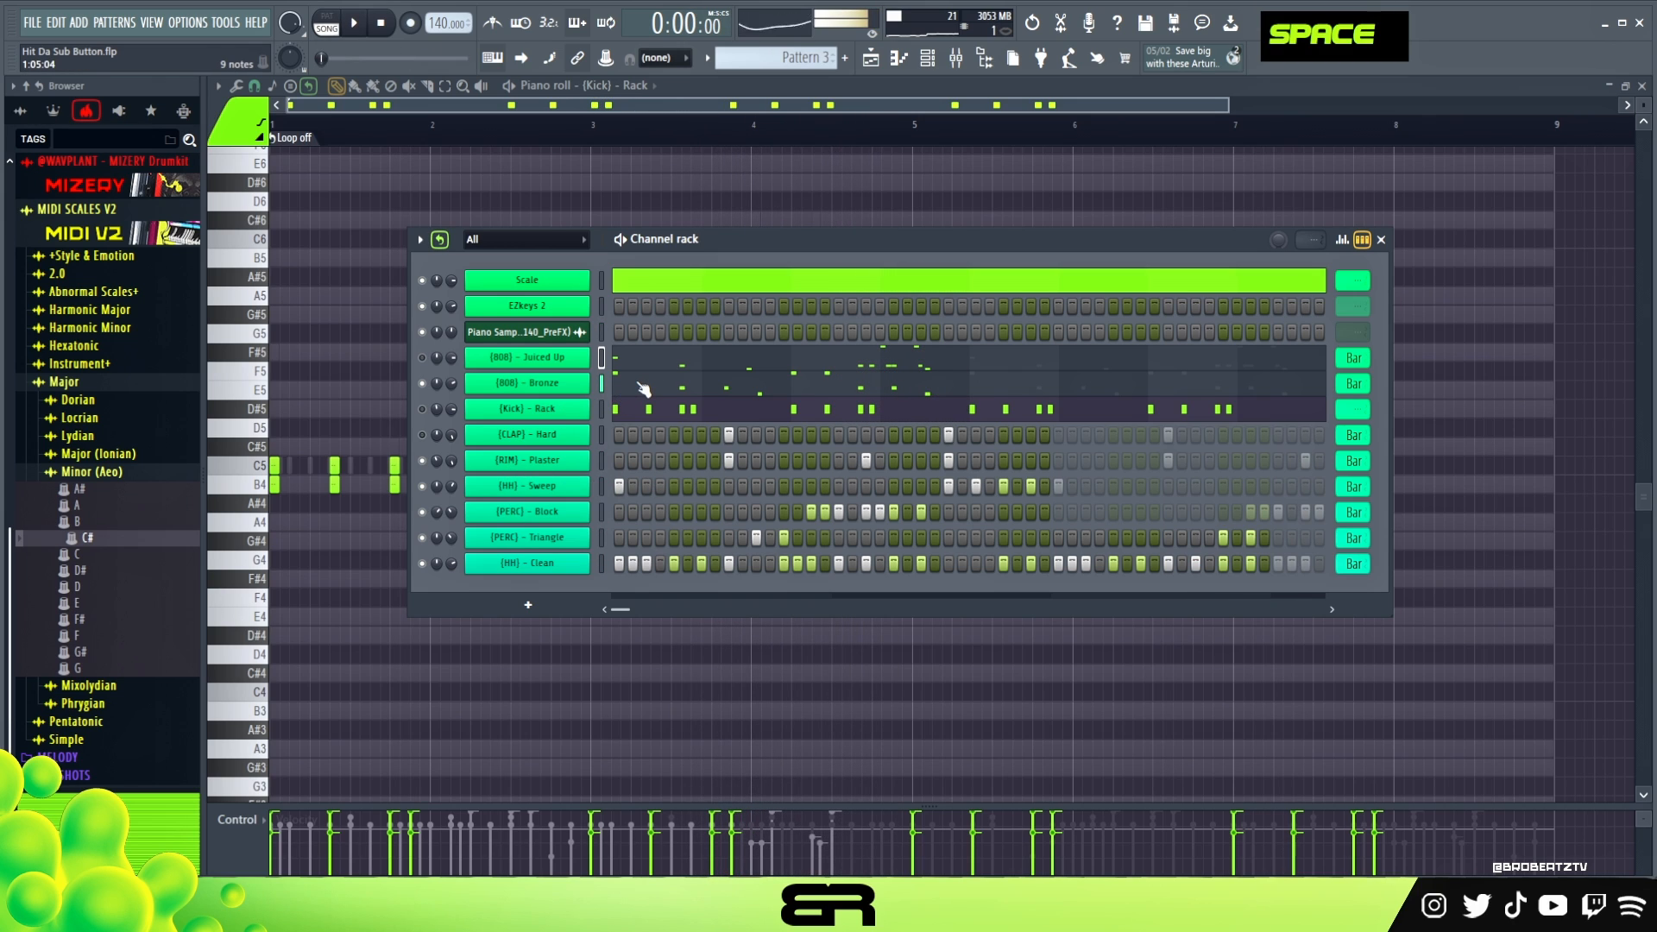